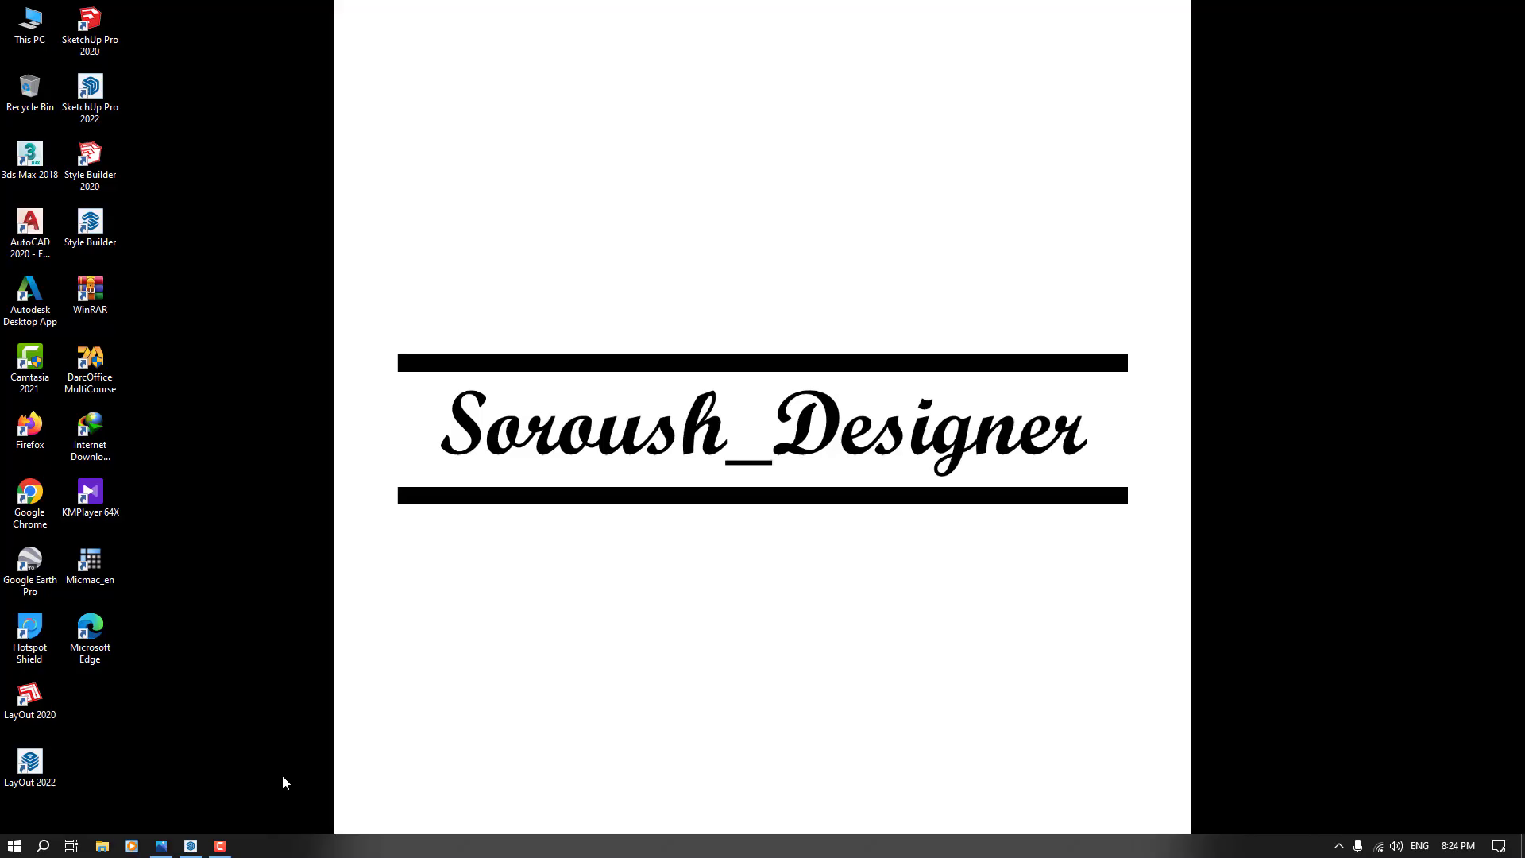
Switch to SketchUp and bring up the reference photo of the domed pavilion beside it
{"action": "mouse_move", "coordinate": [228, 853]}
{"action": "right_click", "coordinate": [640, 240]}
{"action": "left_click", "coordinate": [662, 289]}
{"action": "left_click", "coordinate": [190, 846]}
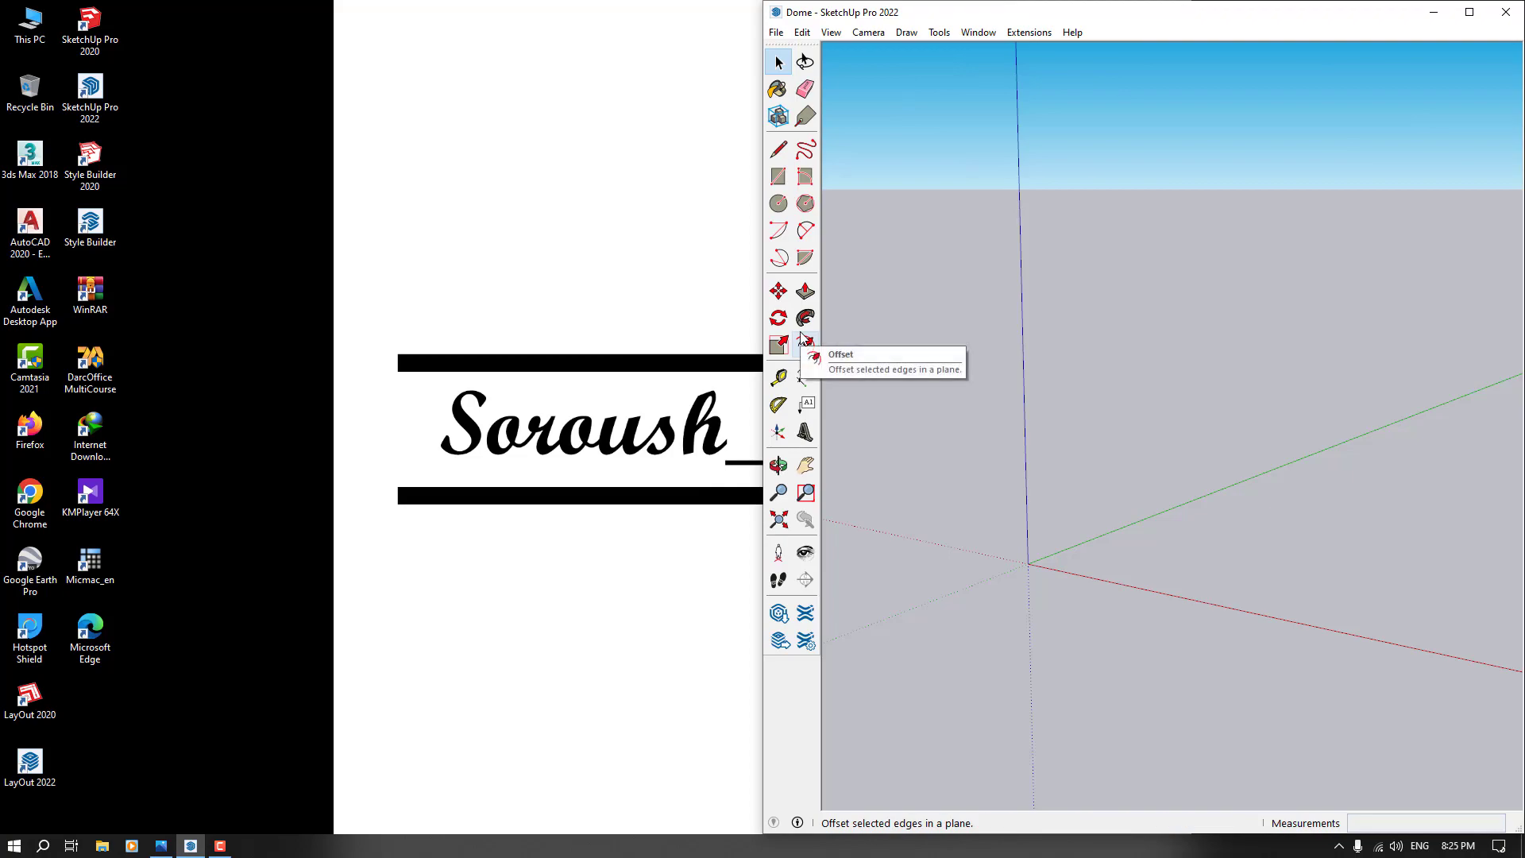
{"action": "left_click", "coordinate": [161, 843]}
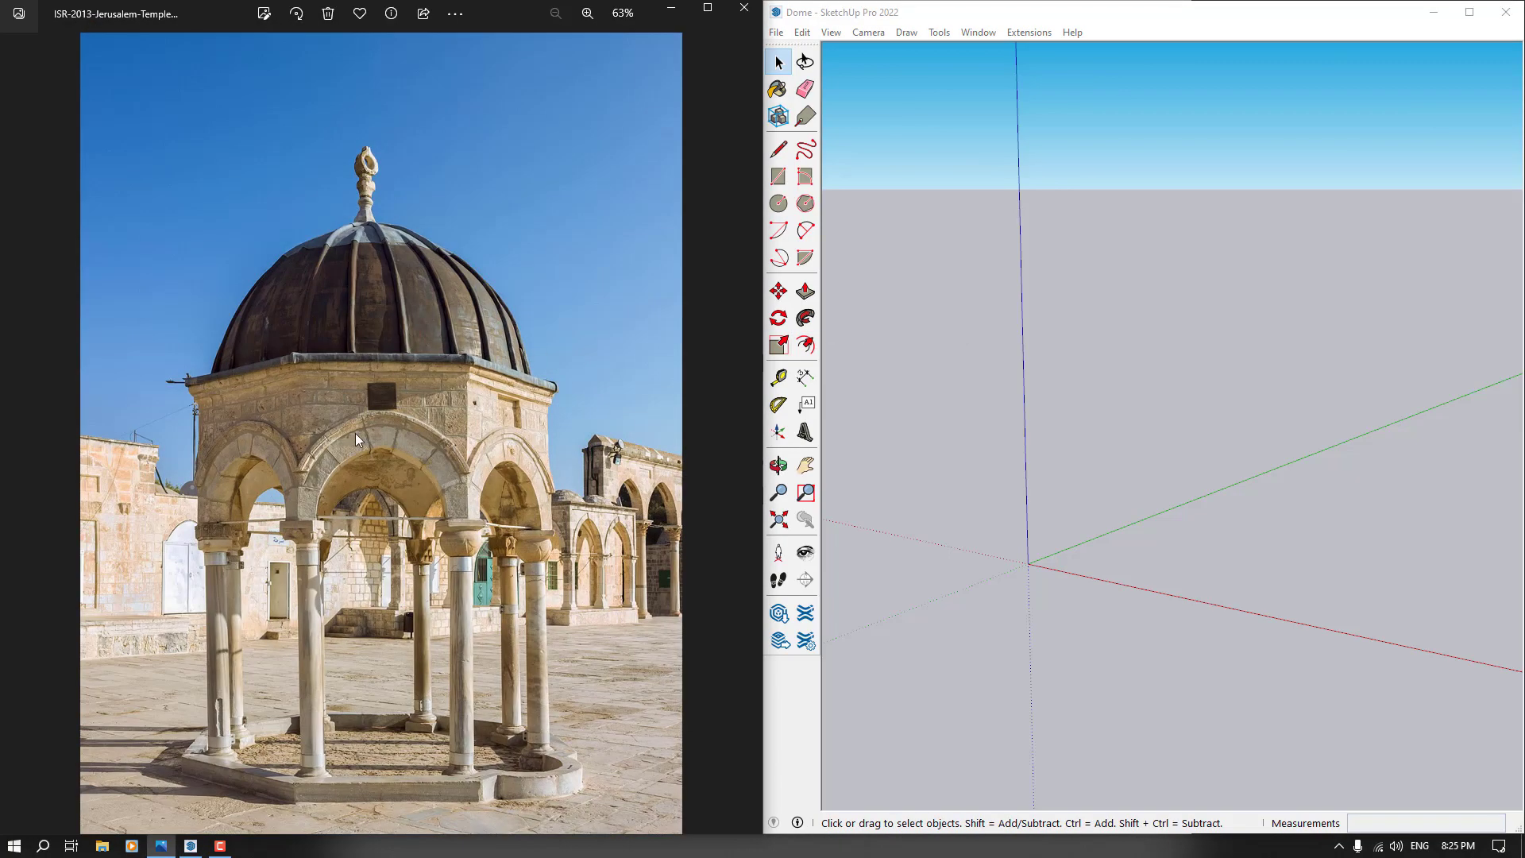
Examine the dome, arches, columns and octagonal base of the pavilion in the reference photo
{"action": "scroll", "coordinate": [355, 434], "scroll_direction": "up", "scroll_amount": 8, "text": "ctrl"}
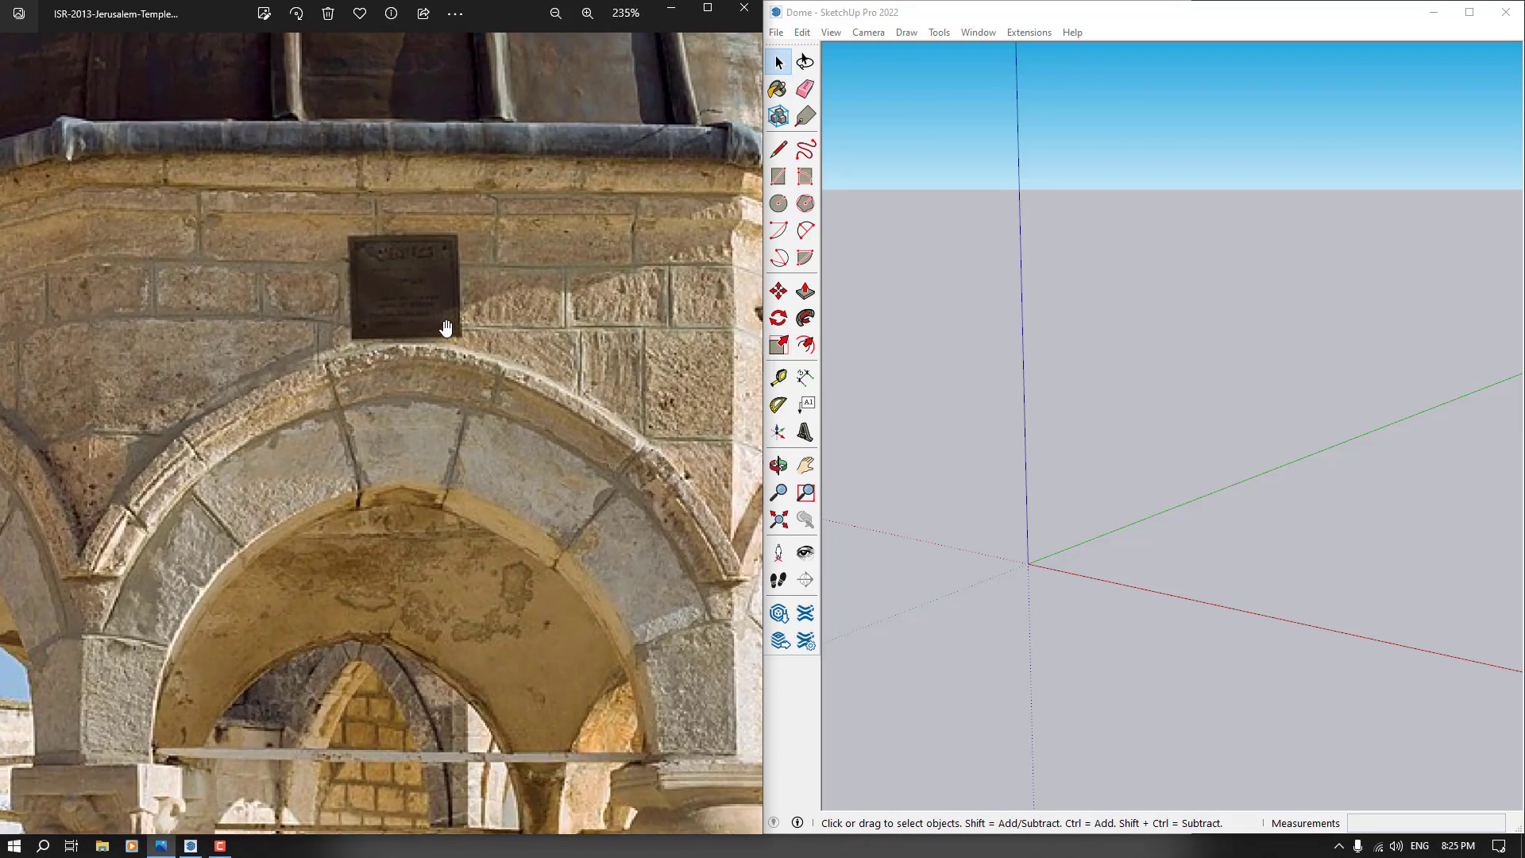
{"action": "scroll", "coordinate": [443, 320], "scroll_direction": "down", "scroll_amount": 7, "text": "ctrl"}
{"action": "scroll", "coordinate": [367, 640], "scroll_direction": "up", "scroll_amount": 3, "text": "ctrl"}
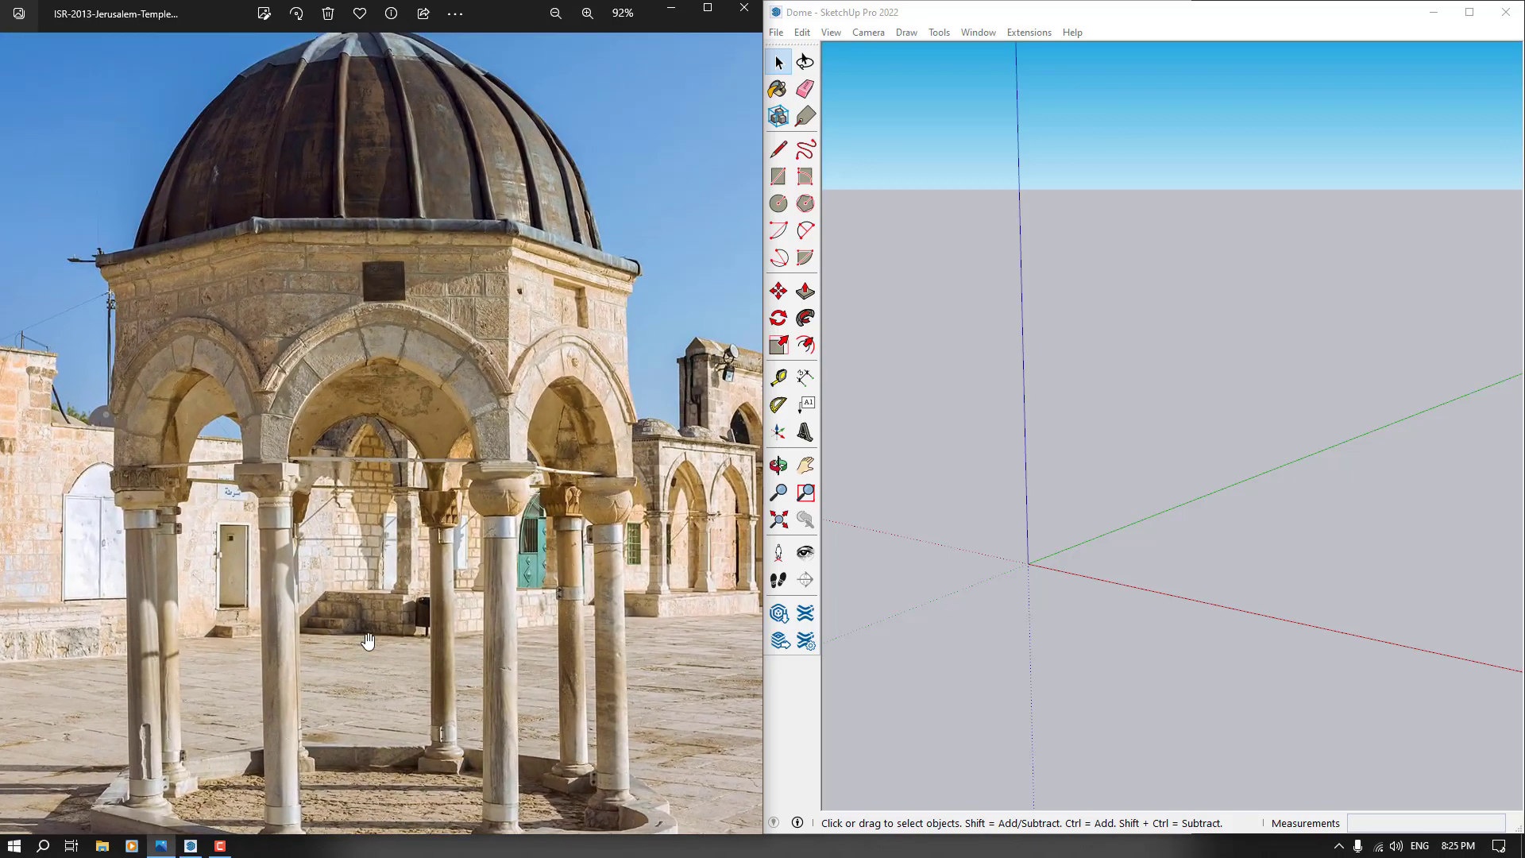
{"action": "scroll", "coordinate": [368, 640], "scroll_direction": "down", "scroll_amount": 2, "text": "ctrl"}
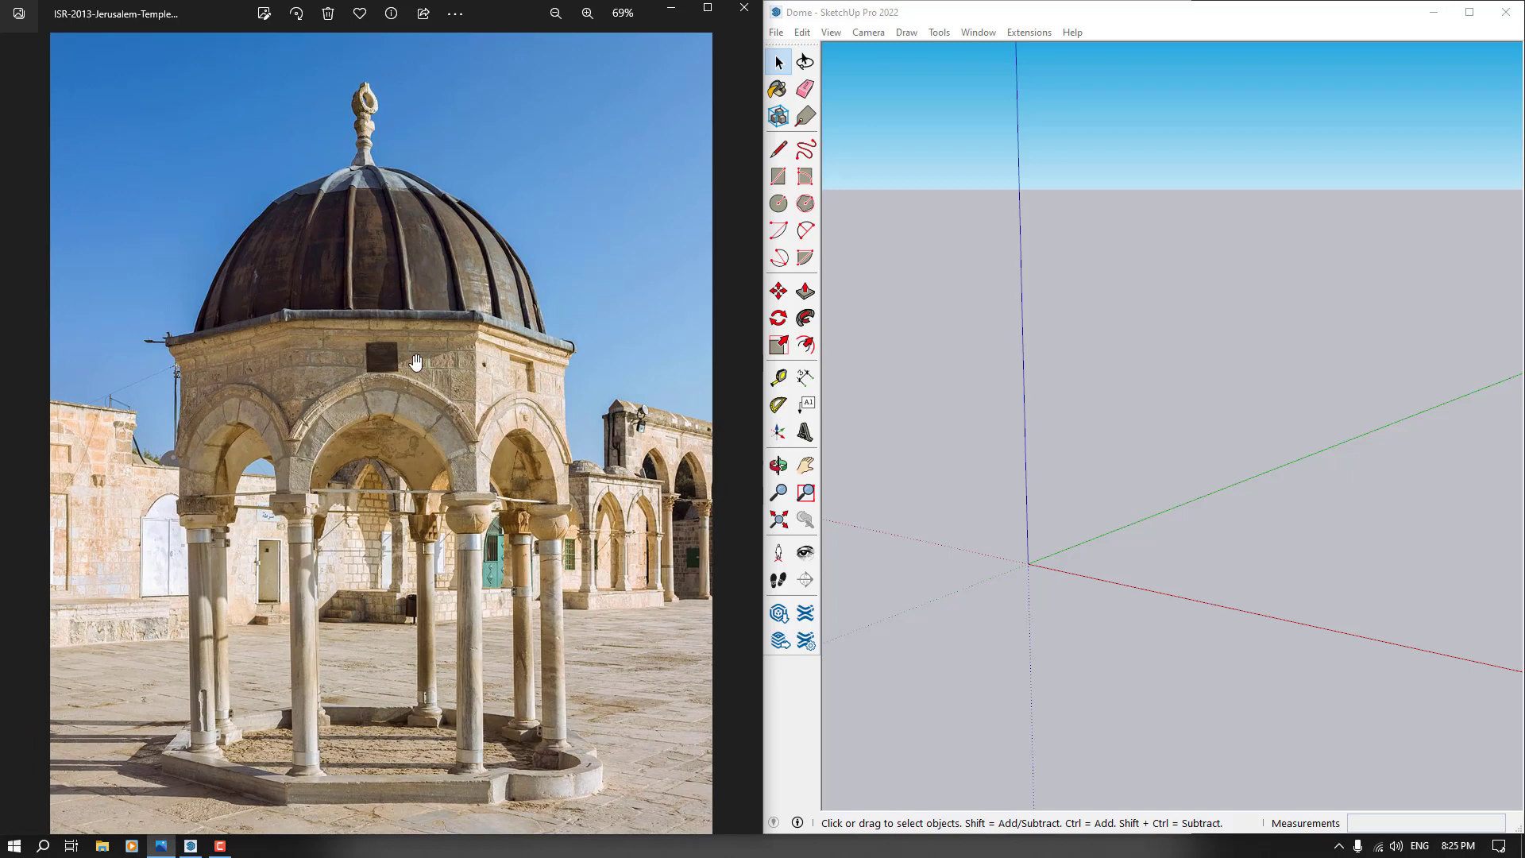
{"action": "scroll", "coordinate": [246, 356], "scroll_direction": "up", "scroll_amount": 3, "text": "ctrl"}
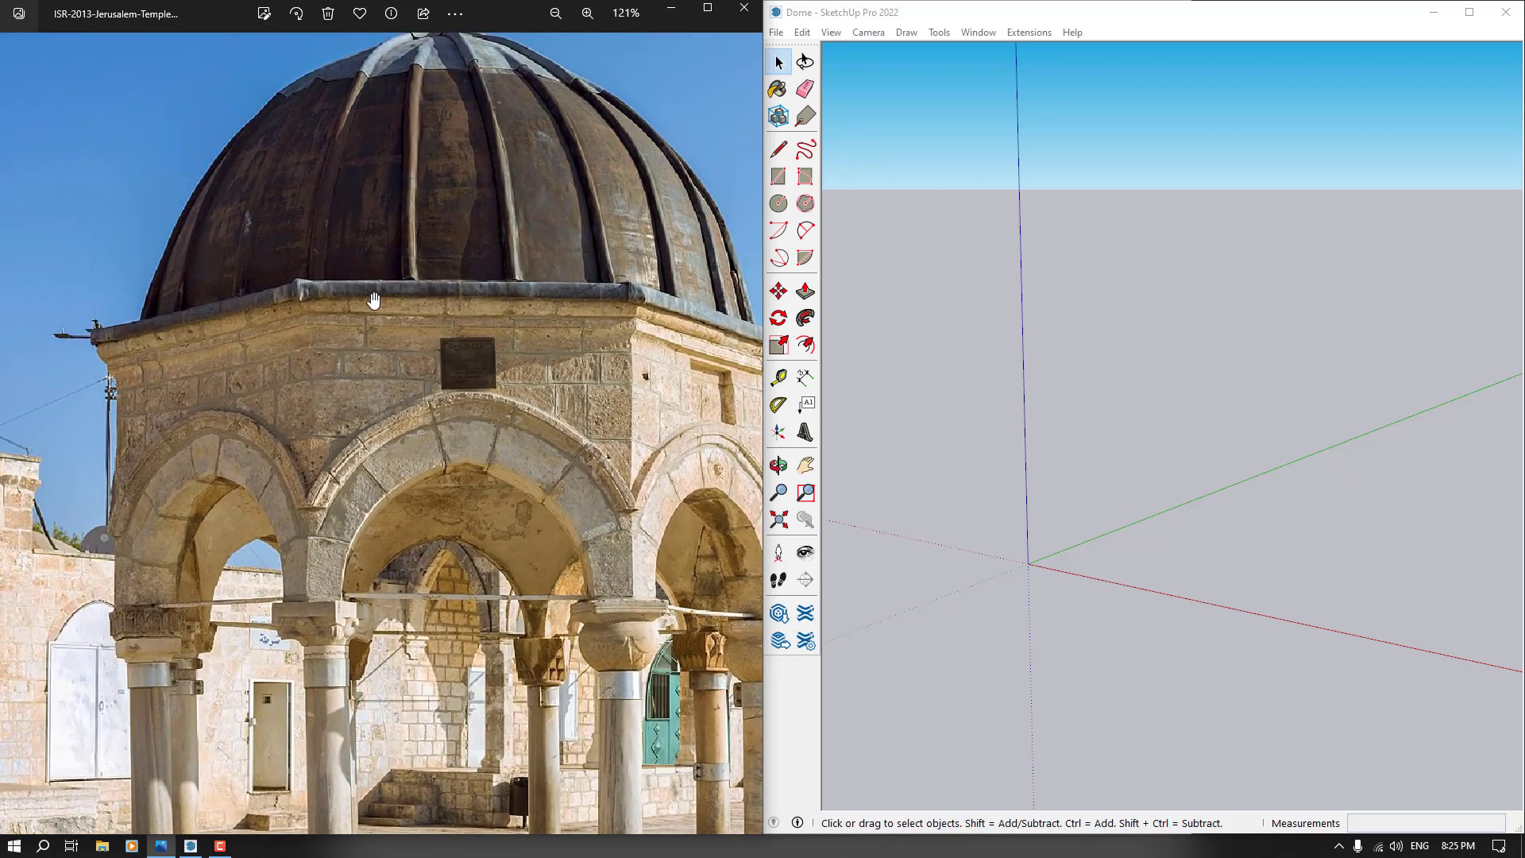
{"action": "scroll", "coordinate": [237, 364], "scroll_direction": "down", "scroll_amount": 3, "text": "ctrl"}
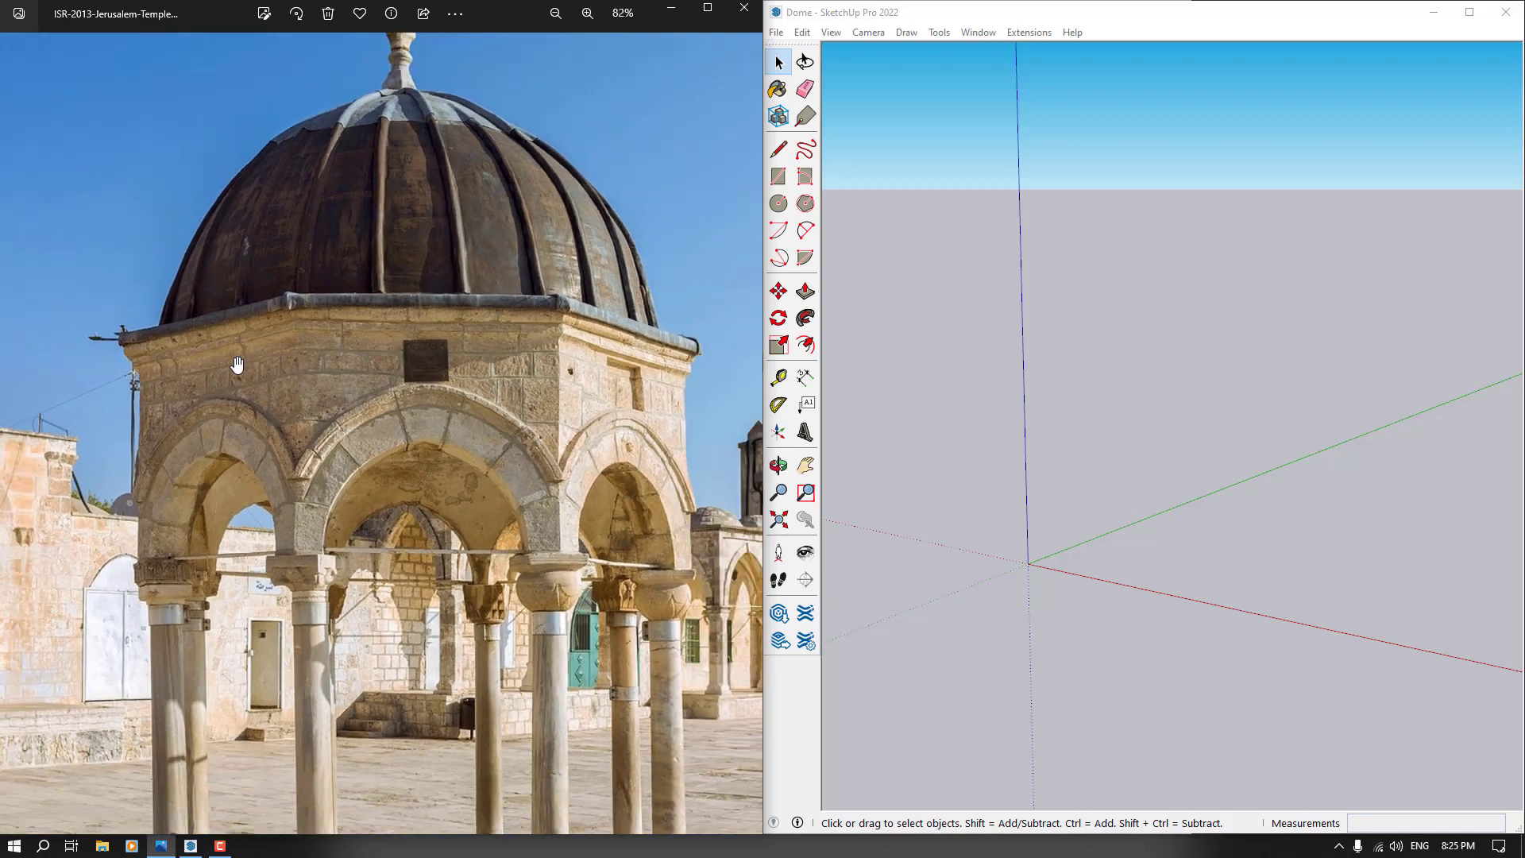
{"action": "scroll", "coordinate": [236, 365], "scroll_direction": "down", "scroll_amount": 1, "text": "ctrl"}
{"action": "scroll", "coordinate": [214, 441], "scroll_direction": "up", "scroll_amount": 2, "text": "ctrl"}
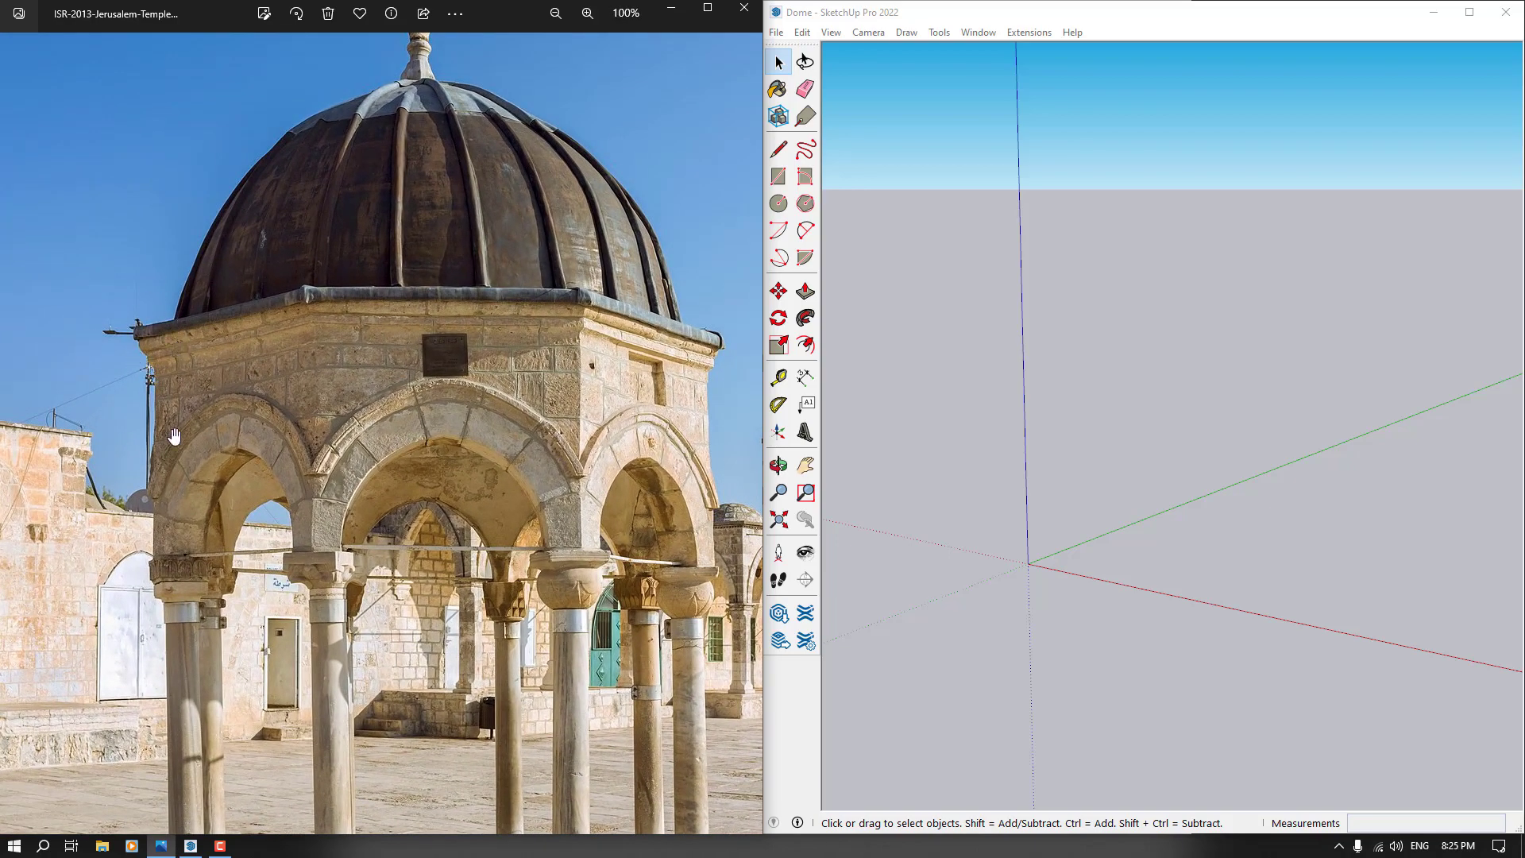
{"action": "scroll", "coordinate": [382, 204], "scroll_direction": "down", "scroll_amount": 2, "text": "ctrl"}
{"action": "scroll", "coordinate": [491, 731], "scroll_direction": "up", "scroll_amount": 2, "text": "ctrl"}
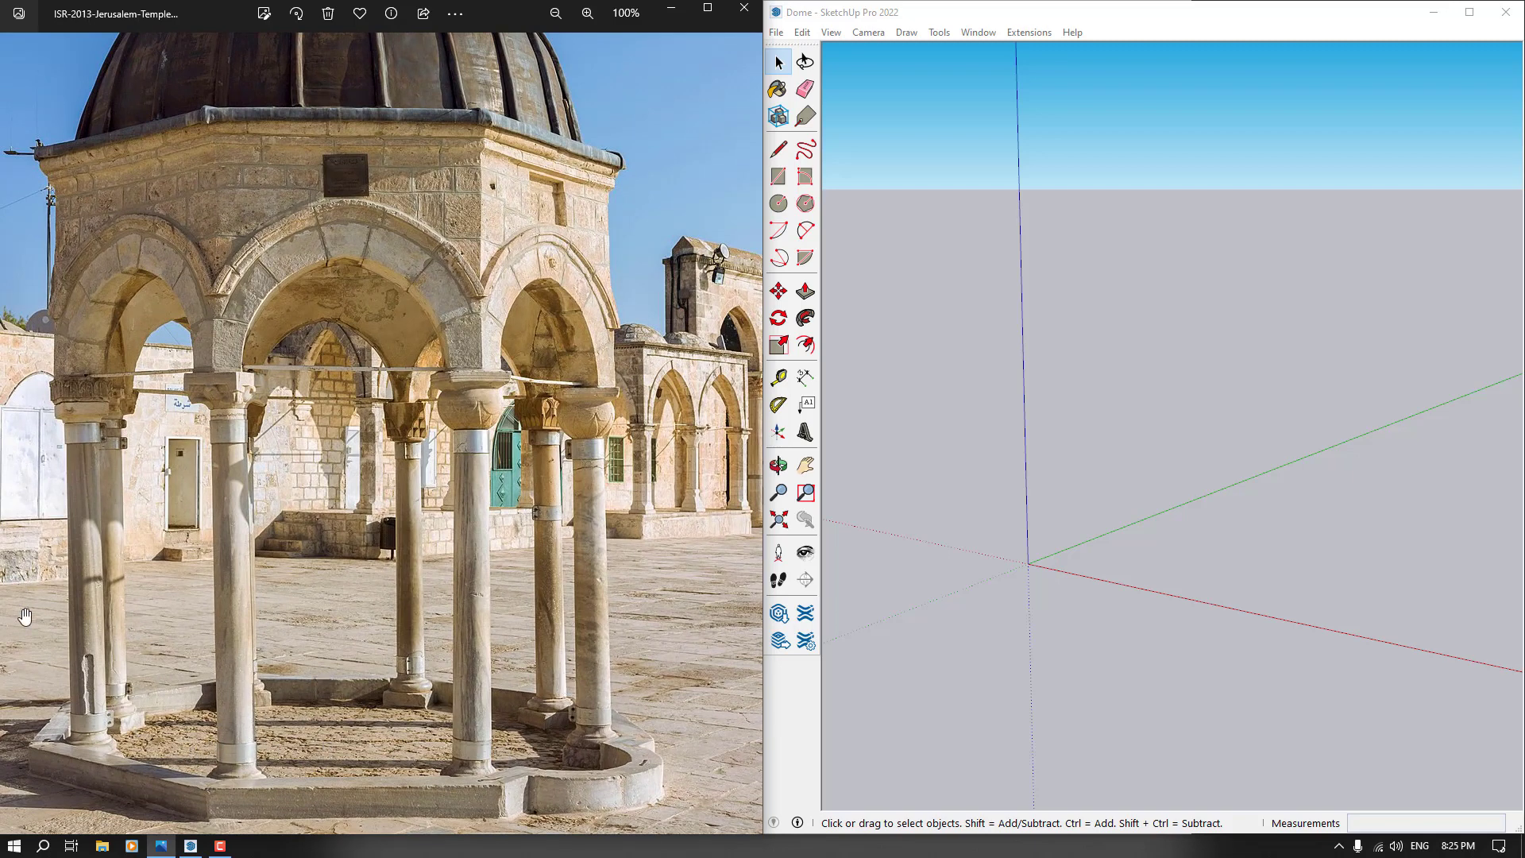
{"action": "double_click", "coordinate": [308, 714]}
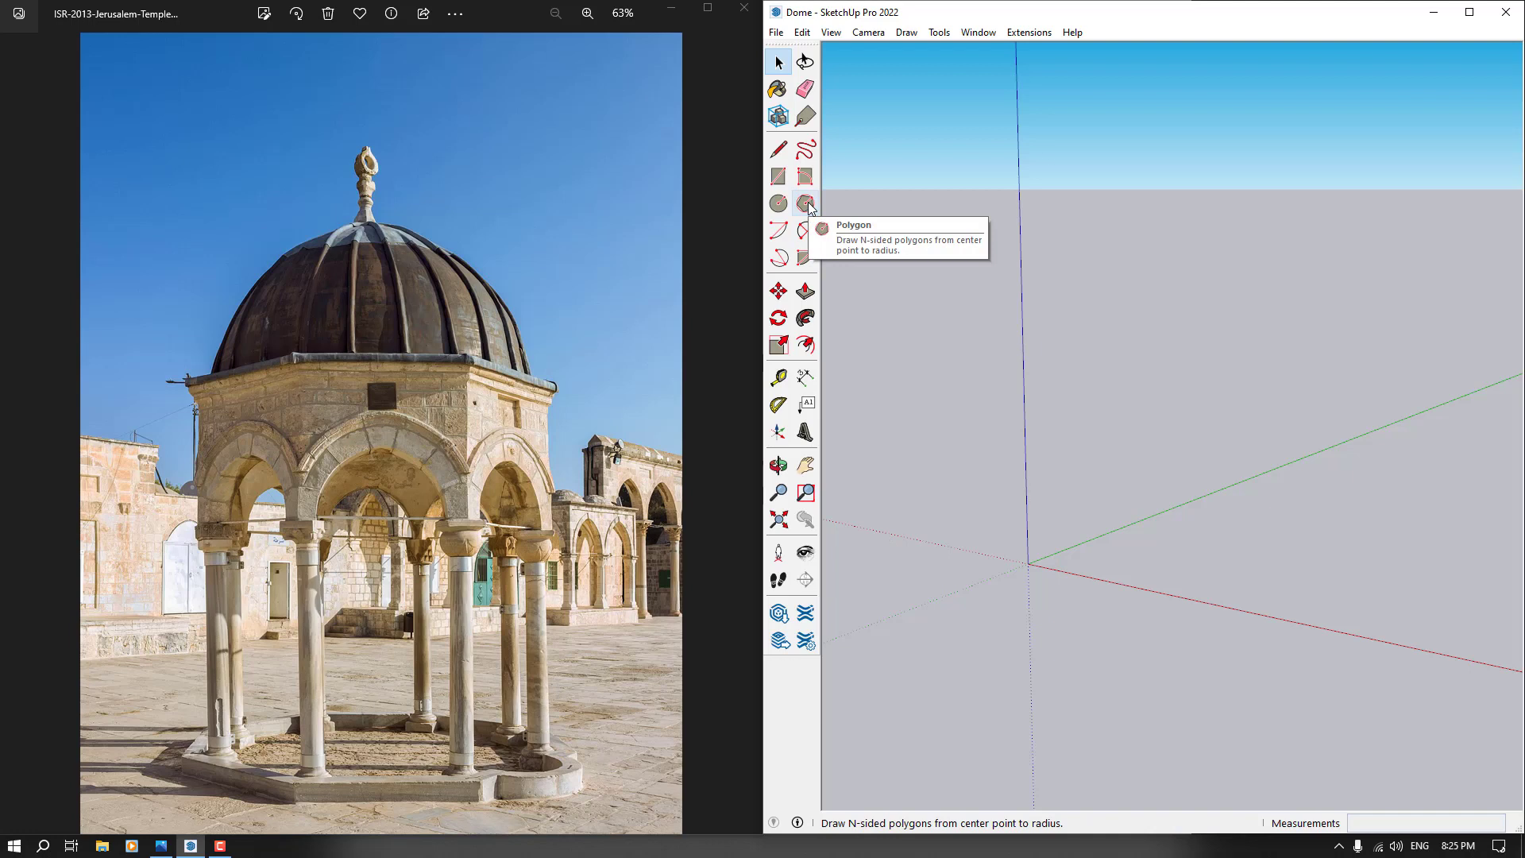
Set the model's length, area and volume units to centimeters
{"action": "left_click", "coordinate": [977, 34]}
{"action": "left_click", "coordinate": [1007, 114]}
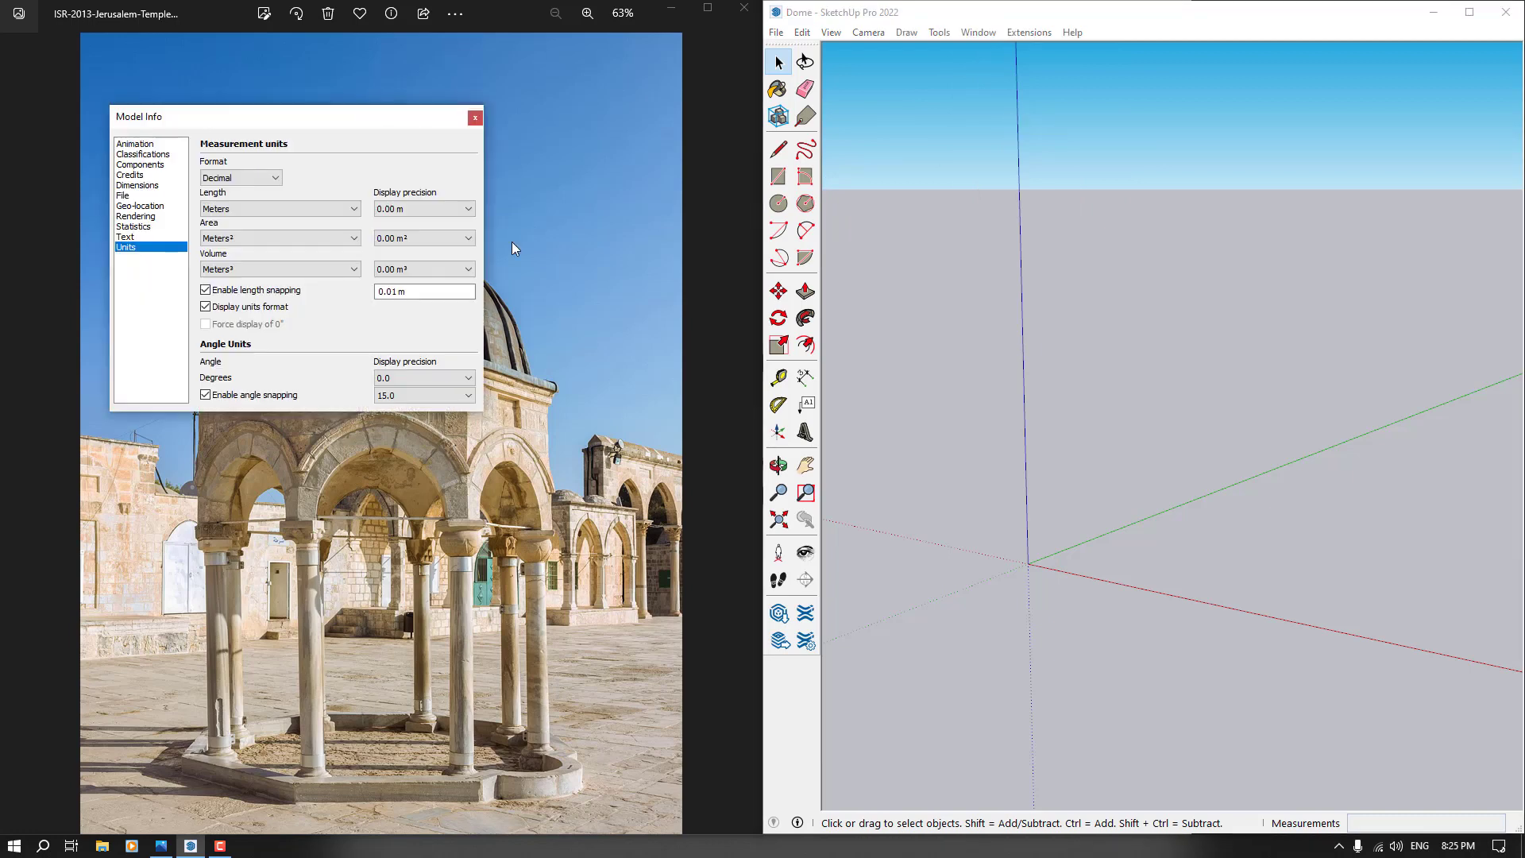
{"action": "left_click", "coordinate": [246, 211]}
{"action": "left_click", "coordinate": [246, 266]}
{"action": "left_click", "coordinate": [247, 238]}
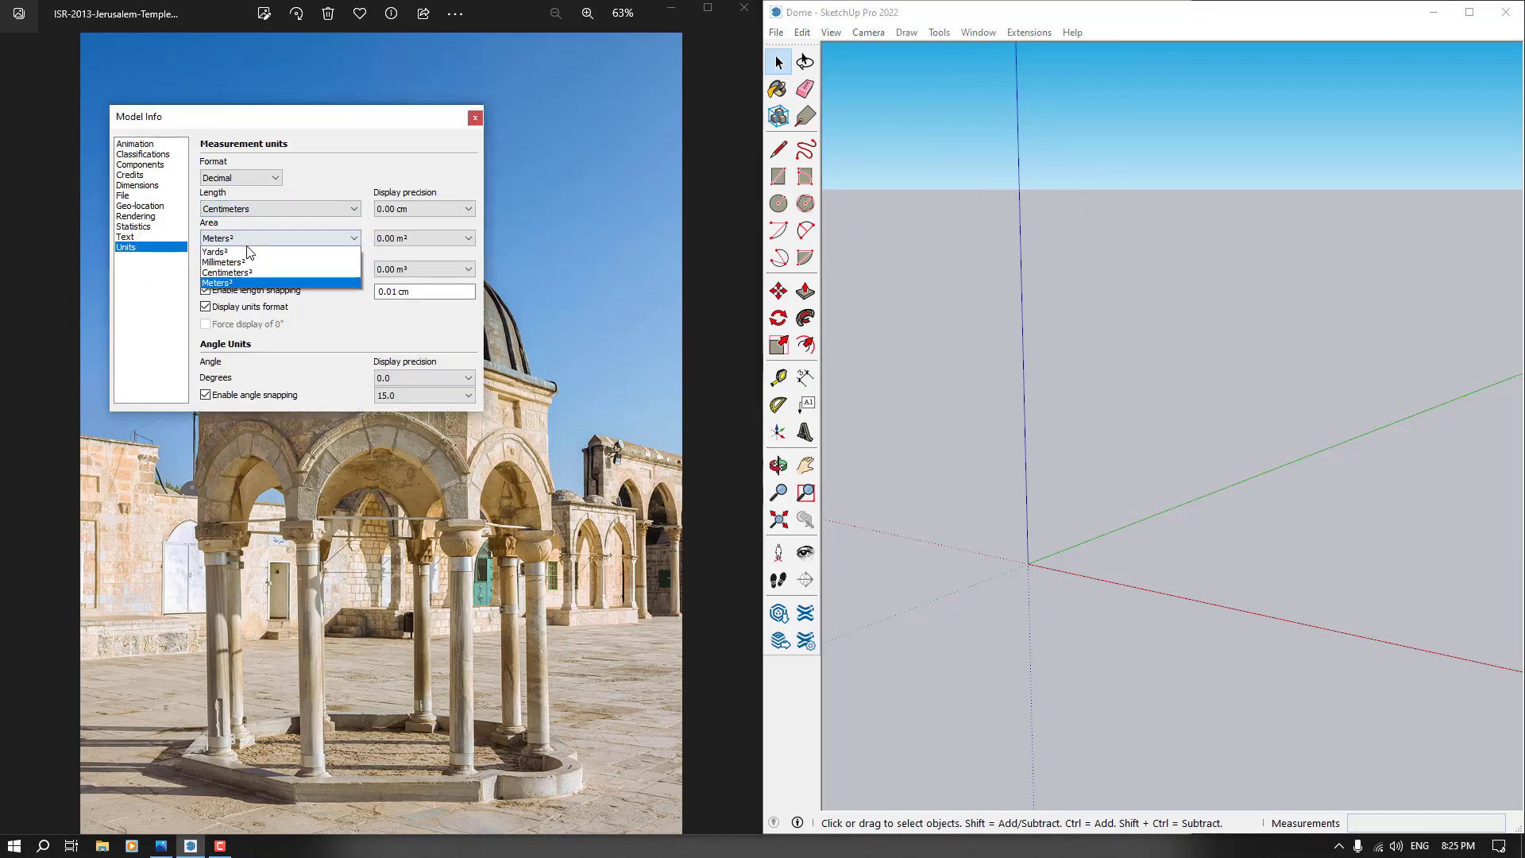
{"action": "left_click", "coordinate": [248, 287]}
{"action": "left_click", "coordinate": [248, 270]}
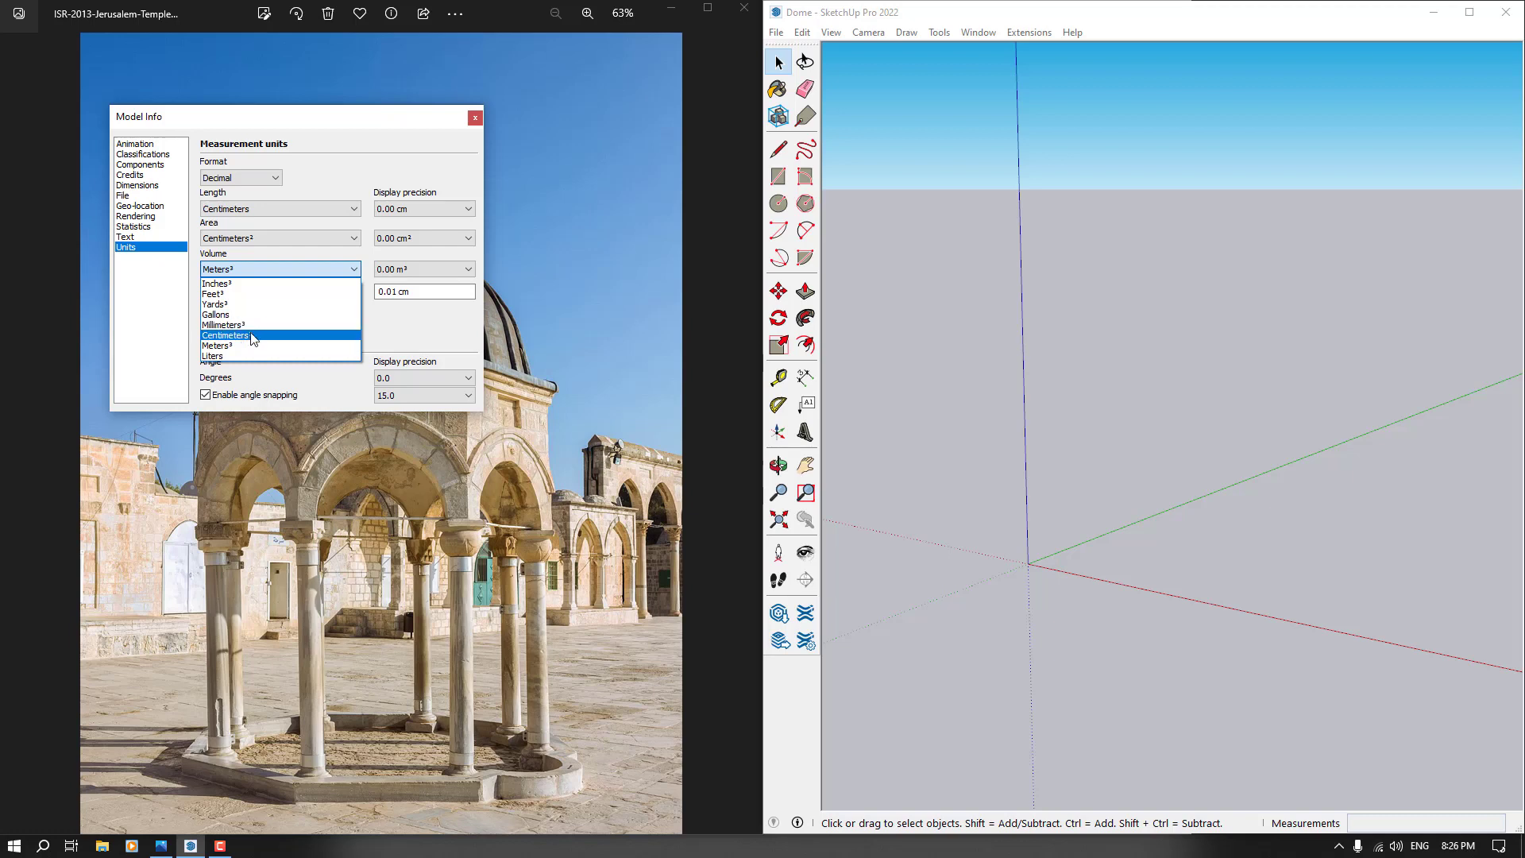
{"action": "left_click", "coordinate": [231, 315]}
{"action": "left_click", "coordinate": [475, 118]}
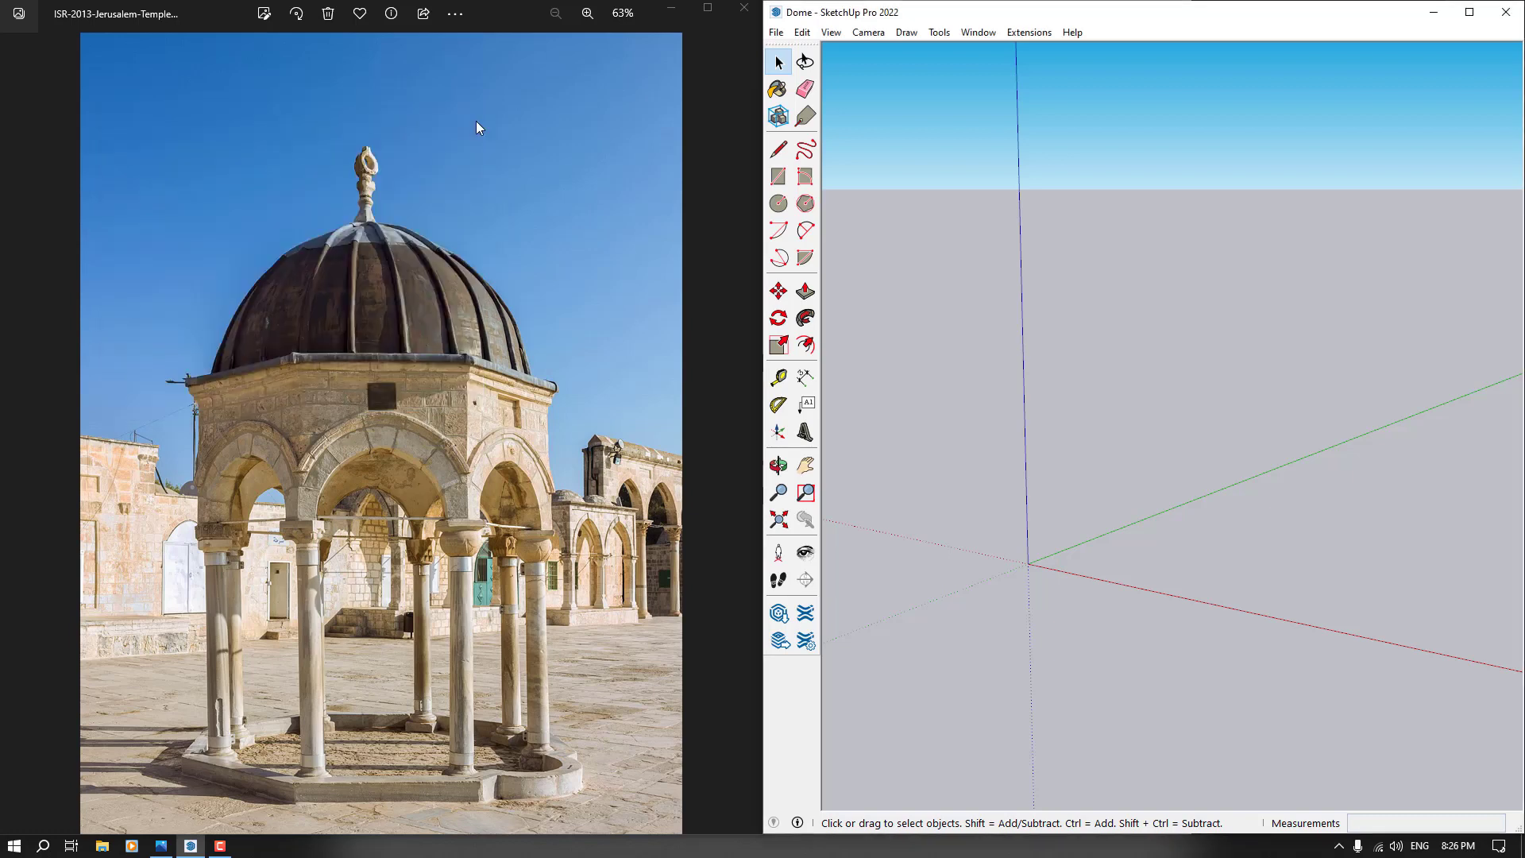
Draw an 8-sided polygon with a radius of about 207 cm flat on the ground near the origin
{"action": "left_click", "coordinate": [817, 210]}
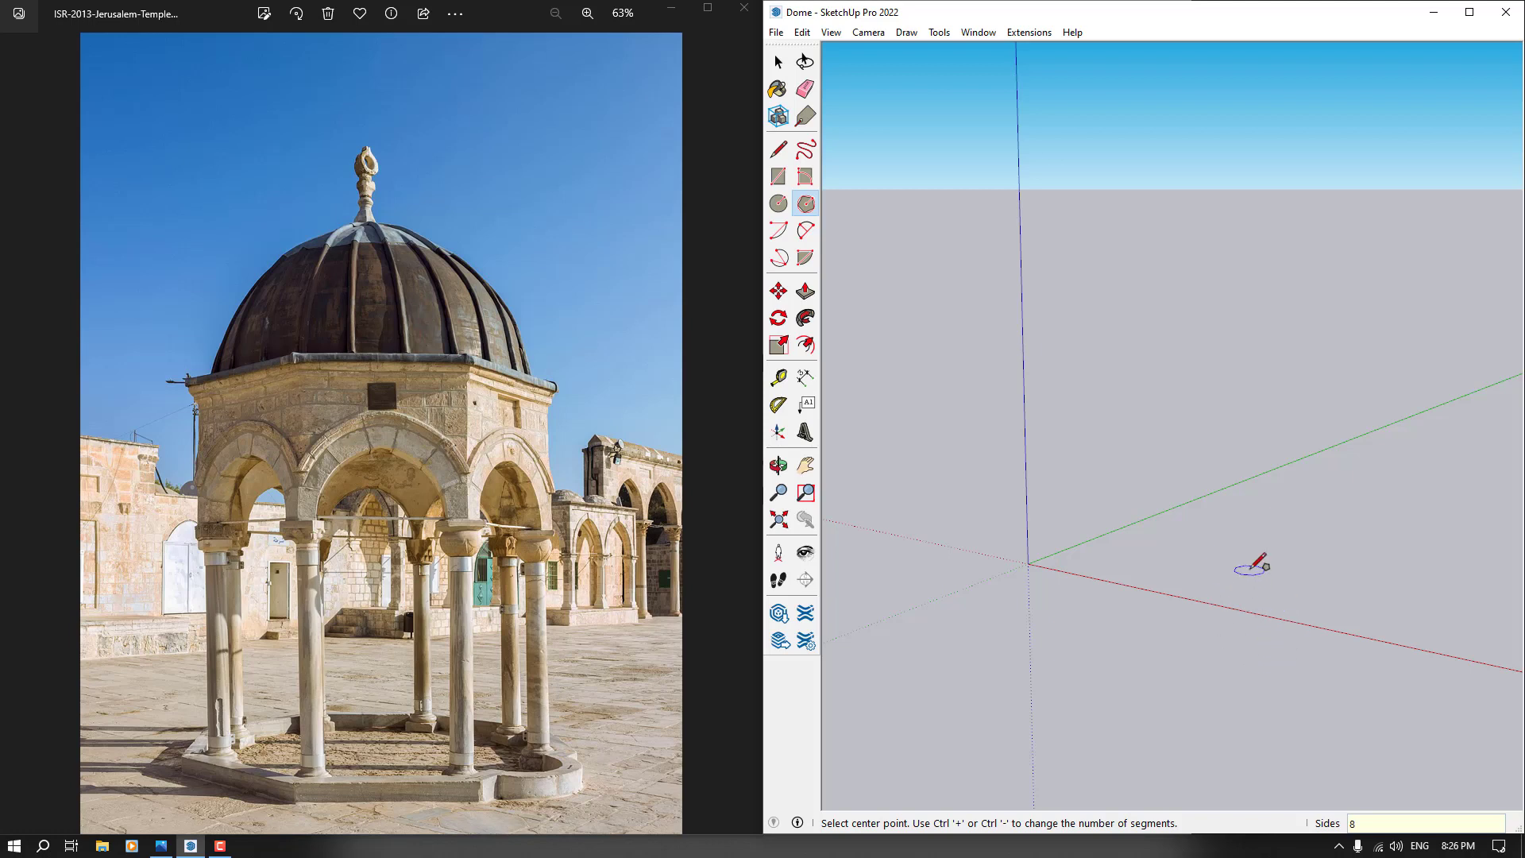
{"action": "scroll", "coordinate": [905, 560], "scroll_direction": "down", "scroll_amount": 1}
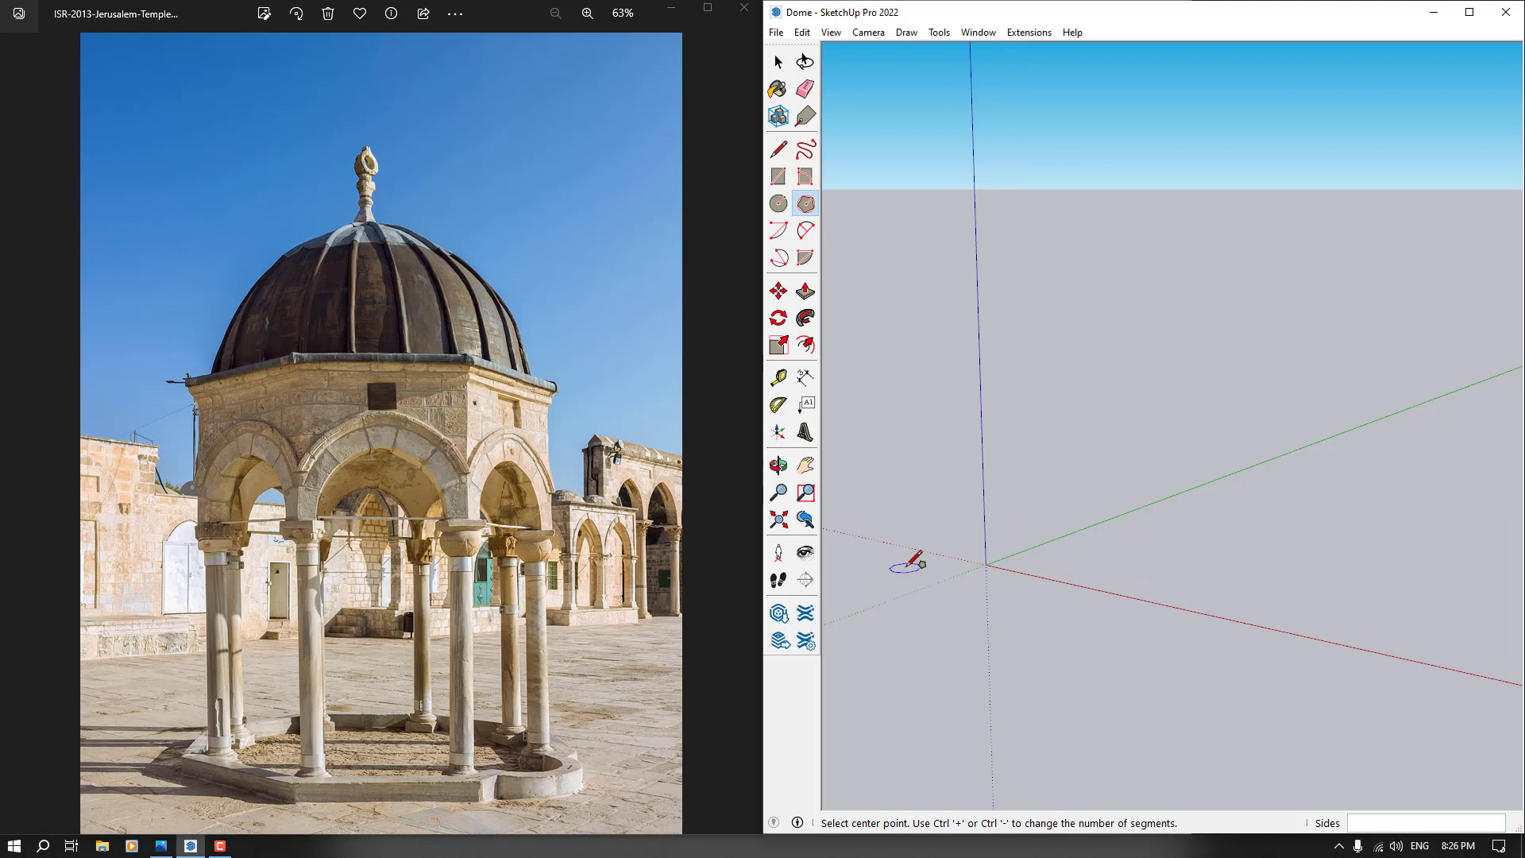
{"action": "left_click", "coordinate": [1231, 575]}
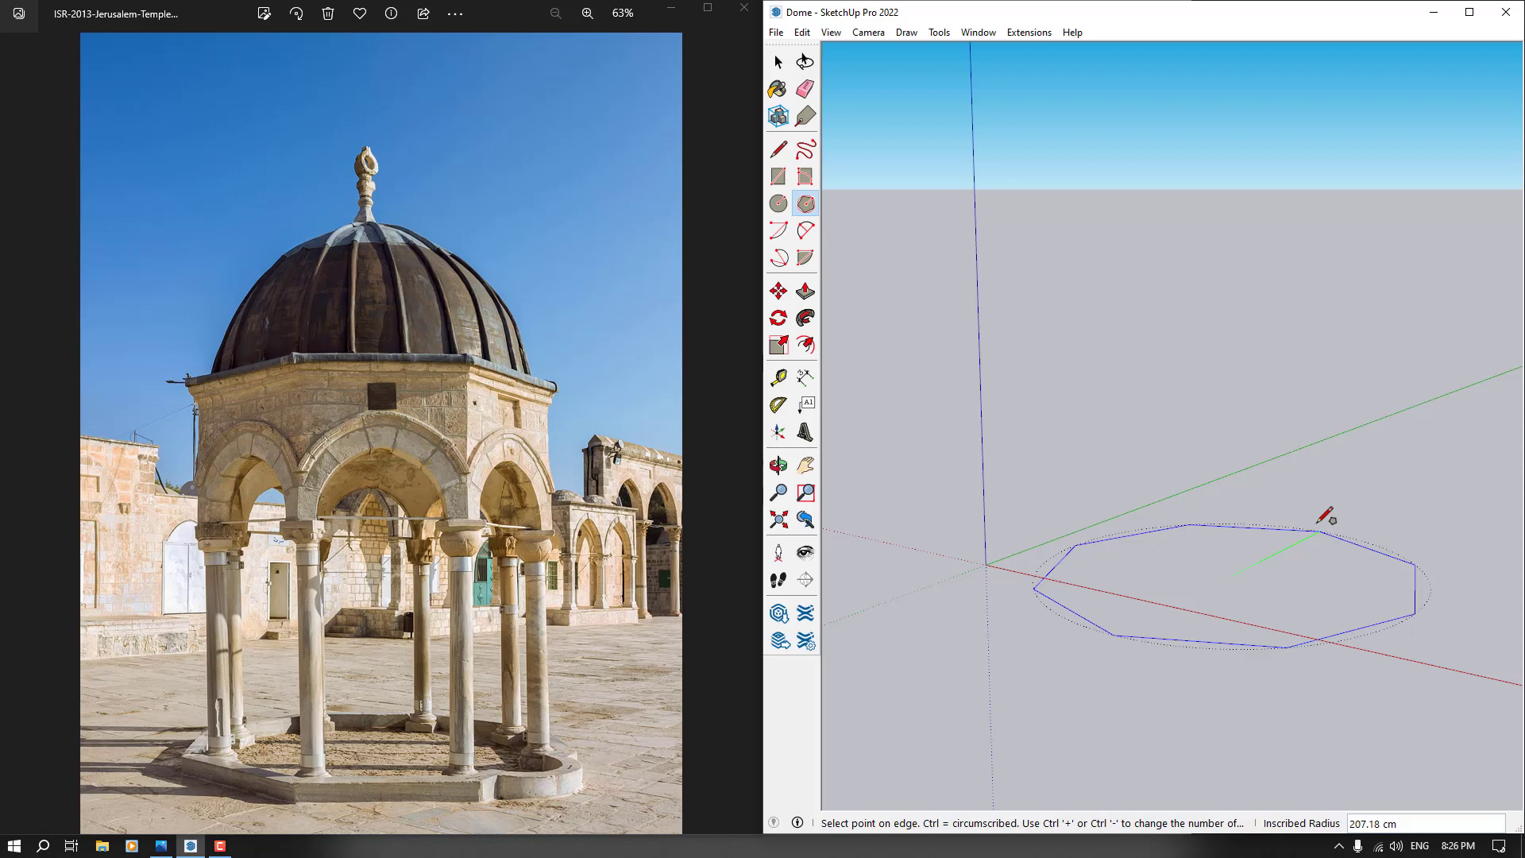
{"action": "left_click", "coordinate": [1324, 516]}
Group the octagon's face together with its edges
{"action": "middle_click_drag", "start_coordinate": [1065, 530], "coordinate": [743, 758]}
{"action": "scroll", "coordinate": [1143, 501], "scroll_direction": "up", "scroll_amount": 3}
{"action": "key", "text": "space"}
{"action": "double_click", "coordinate": [1098, 529]}
{"action": "right_click", "coordinate": [1099, 529]}
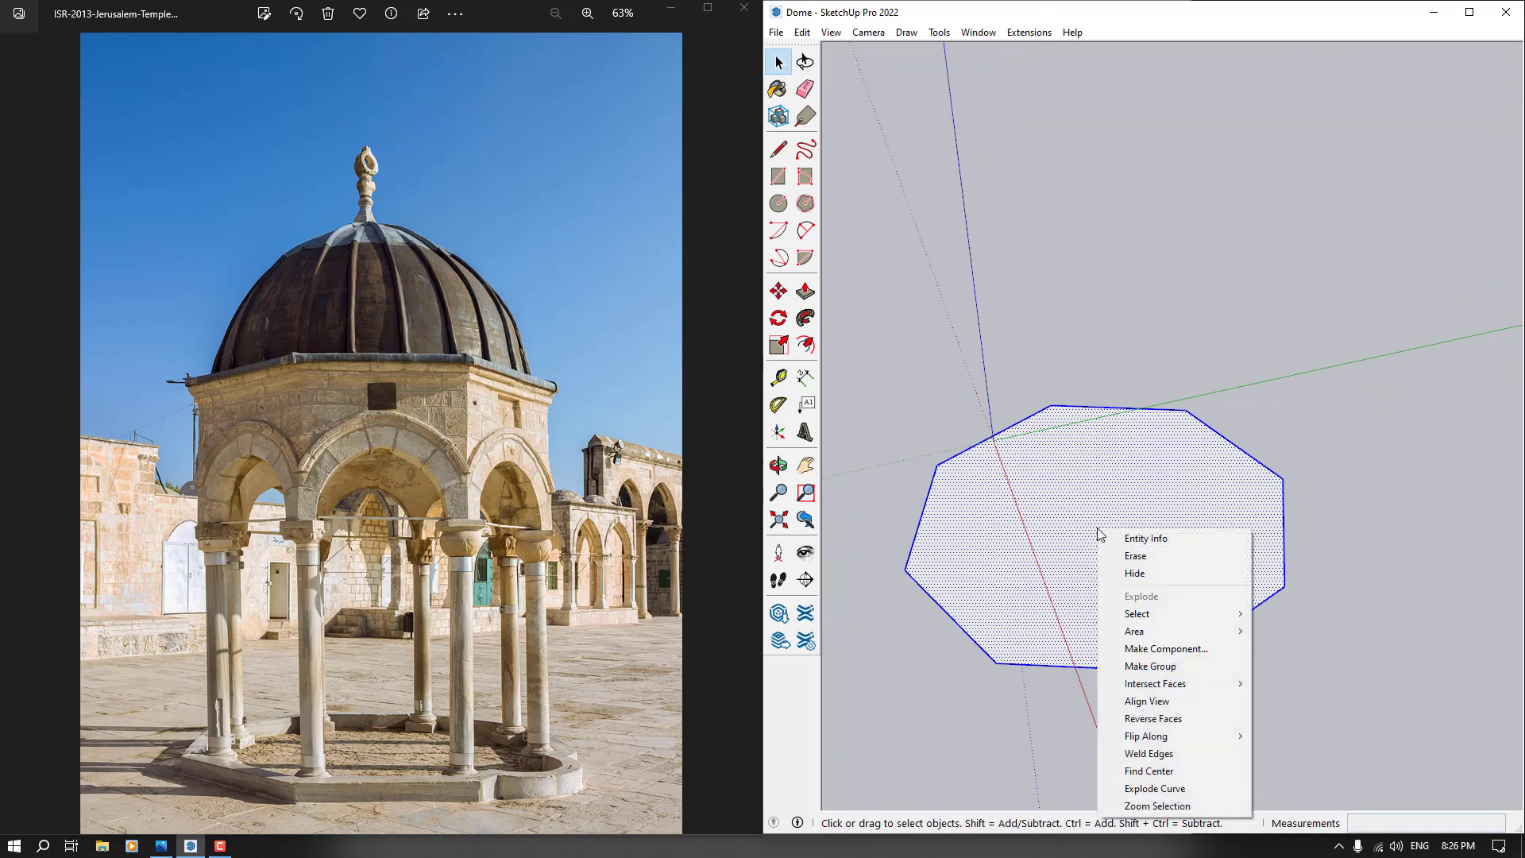
{"action": "left_click", "coordinate": [1207, 666]}
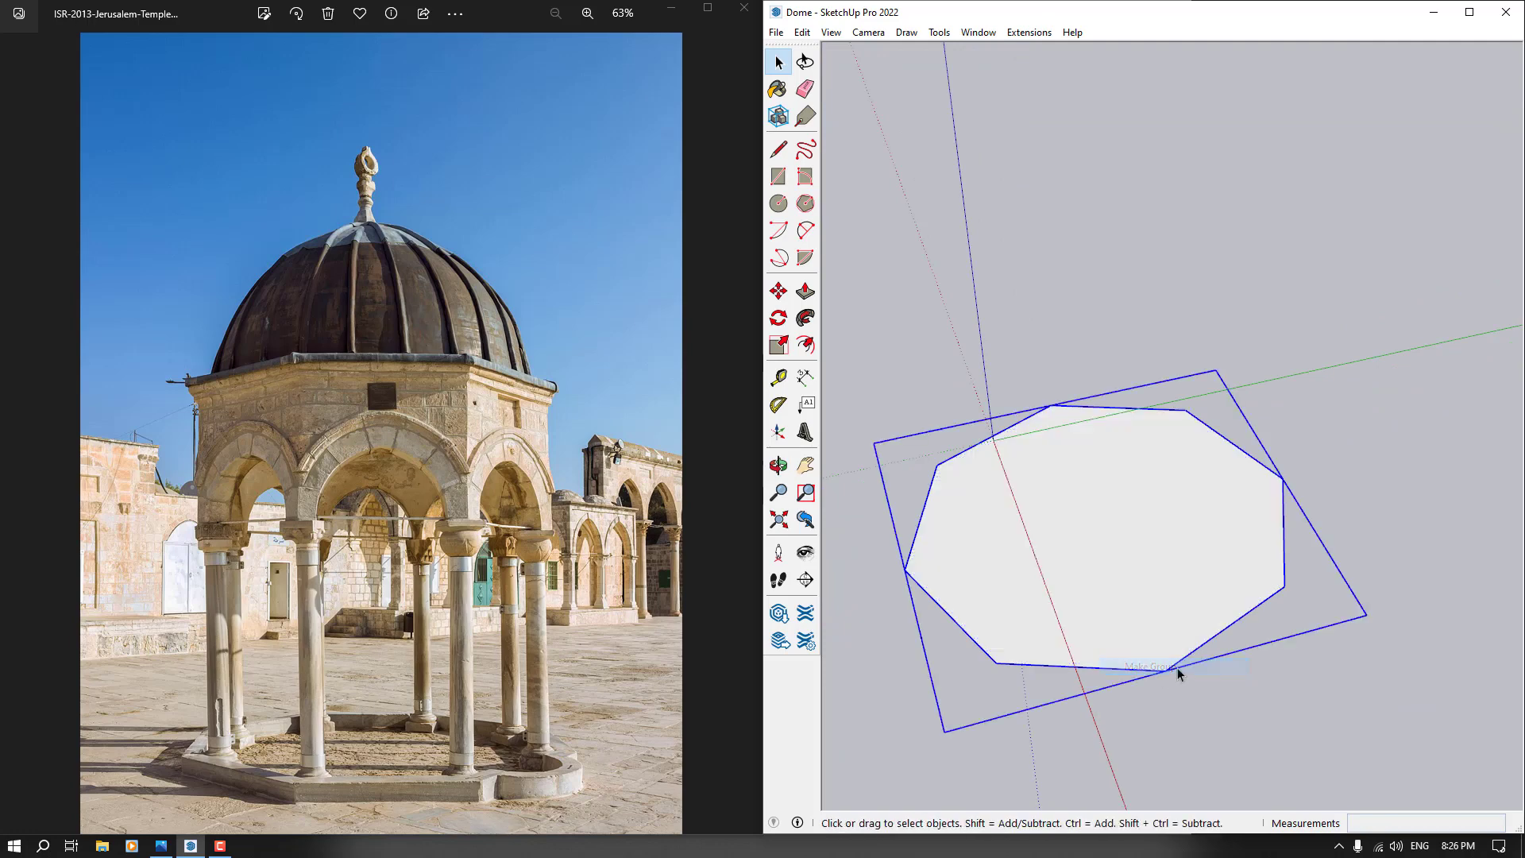
Move the octagon group so that the corner of its bounding box sits on the origin
{"action": "left_click", "coordinate": [782, 297]}
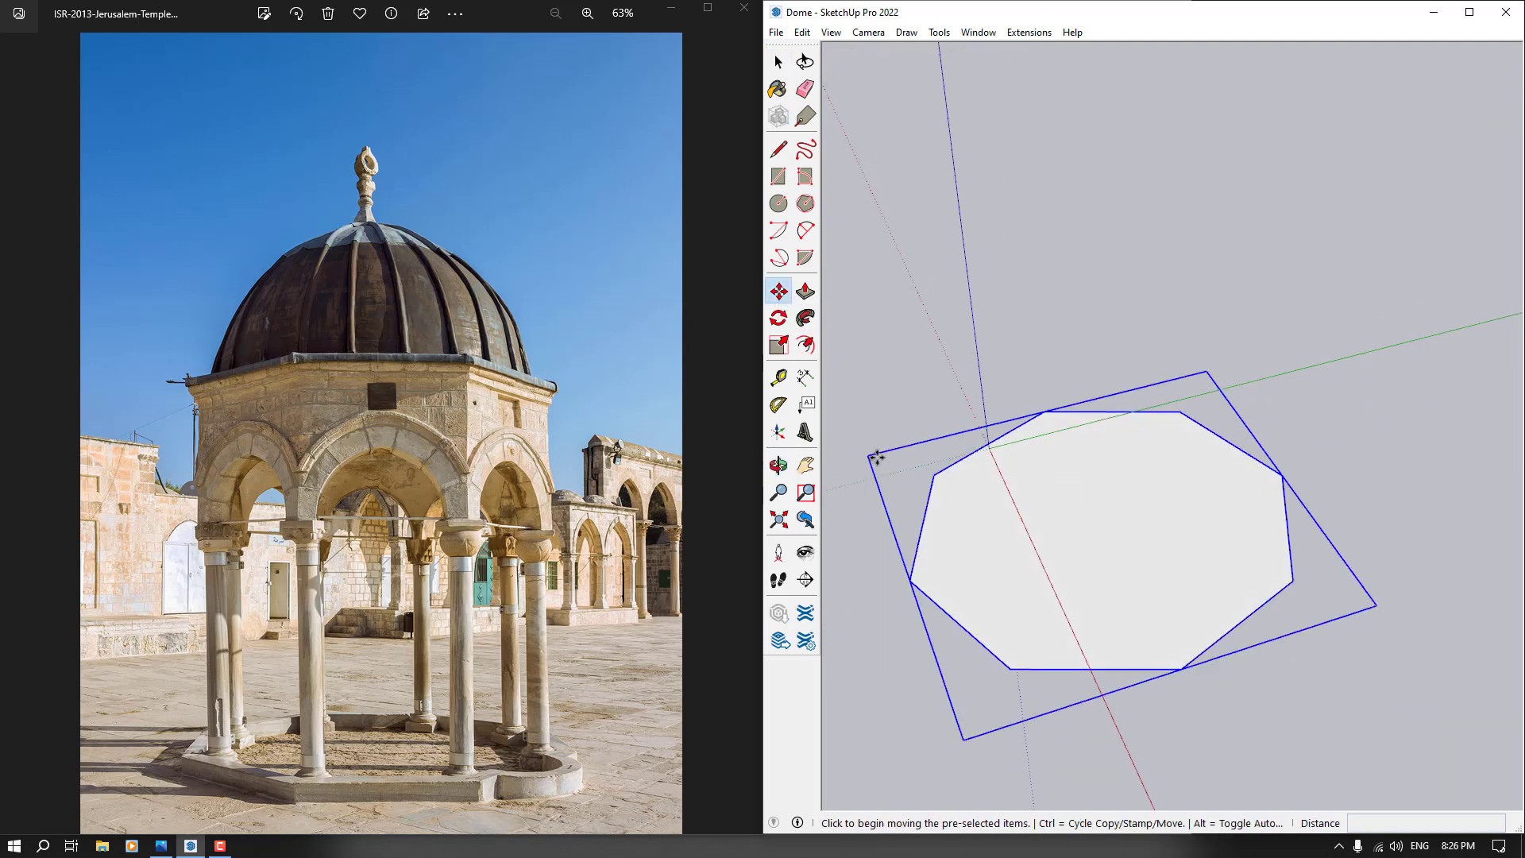
{"action": "left_click", "coordinate": [869, 456]}
{"action": "left_click", "coordinate": [989, 450]}
{"action": "scroll", "coordinate": [957, 421], "scroll_direction": "down", "scroll_amount": 4}
{"action": "middle_click_drag", "start_coordinate": [958, 424], "coordinate": [1033, 331]}
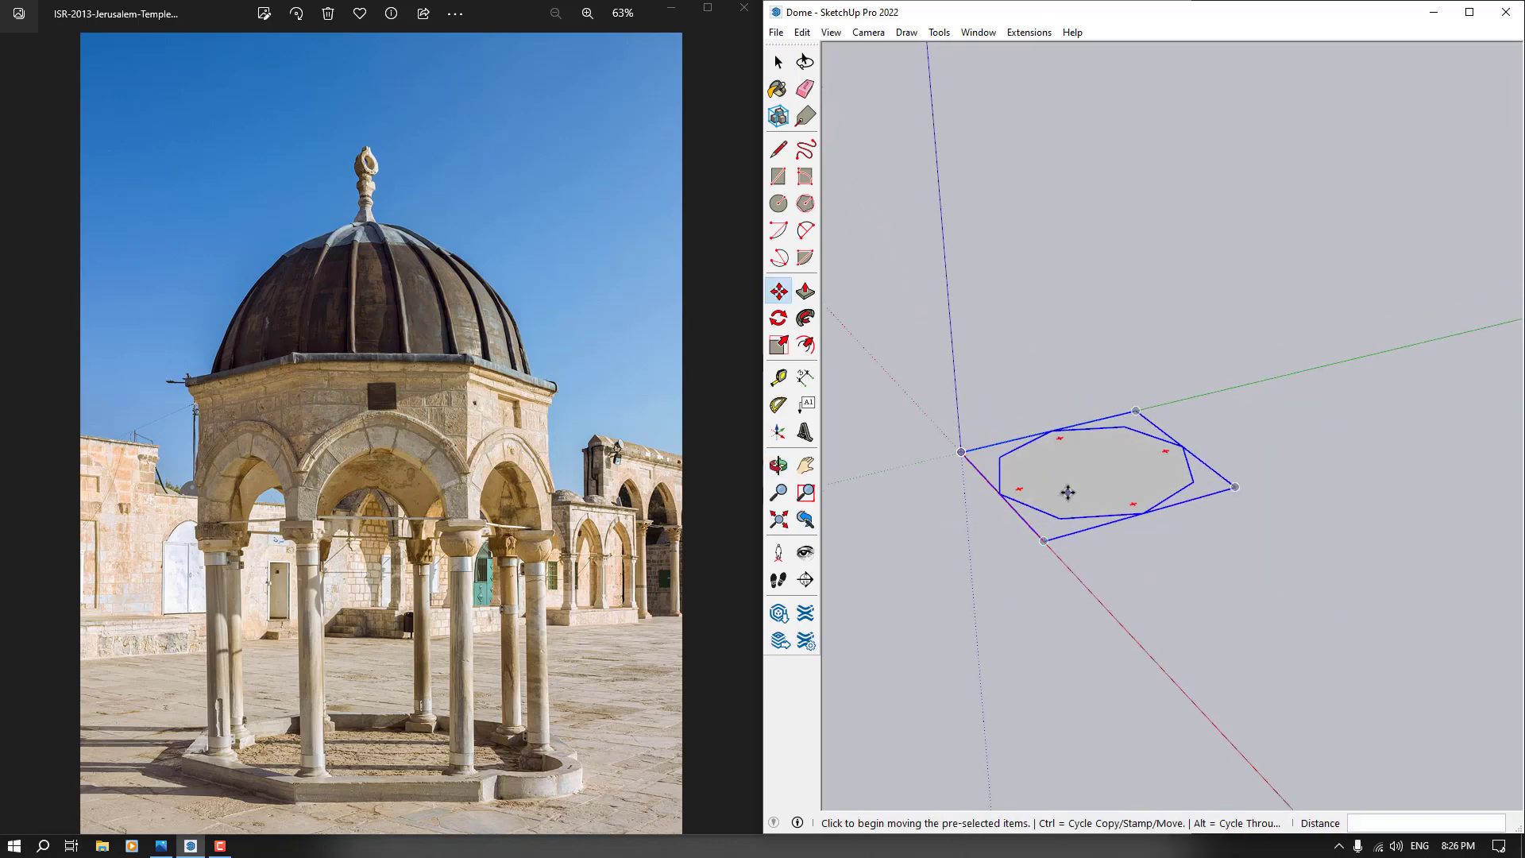
Open the octagon group for editing and offset its outline inward to form a narrow border for the base's curb
{"action": "key", "text": "space"}
{"action": "scroll", "coordinate": [1072, 484], "scroll_direction": "up", "scroll_amount": 3}
{"action": "middle_click_drag", "start_coordinate": [1083, 476], "coordinate": [949, 509]}
{"action": "double_click", "coordinate": [1024, 508]}
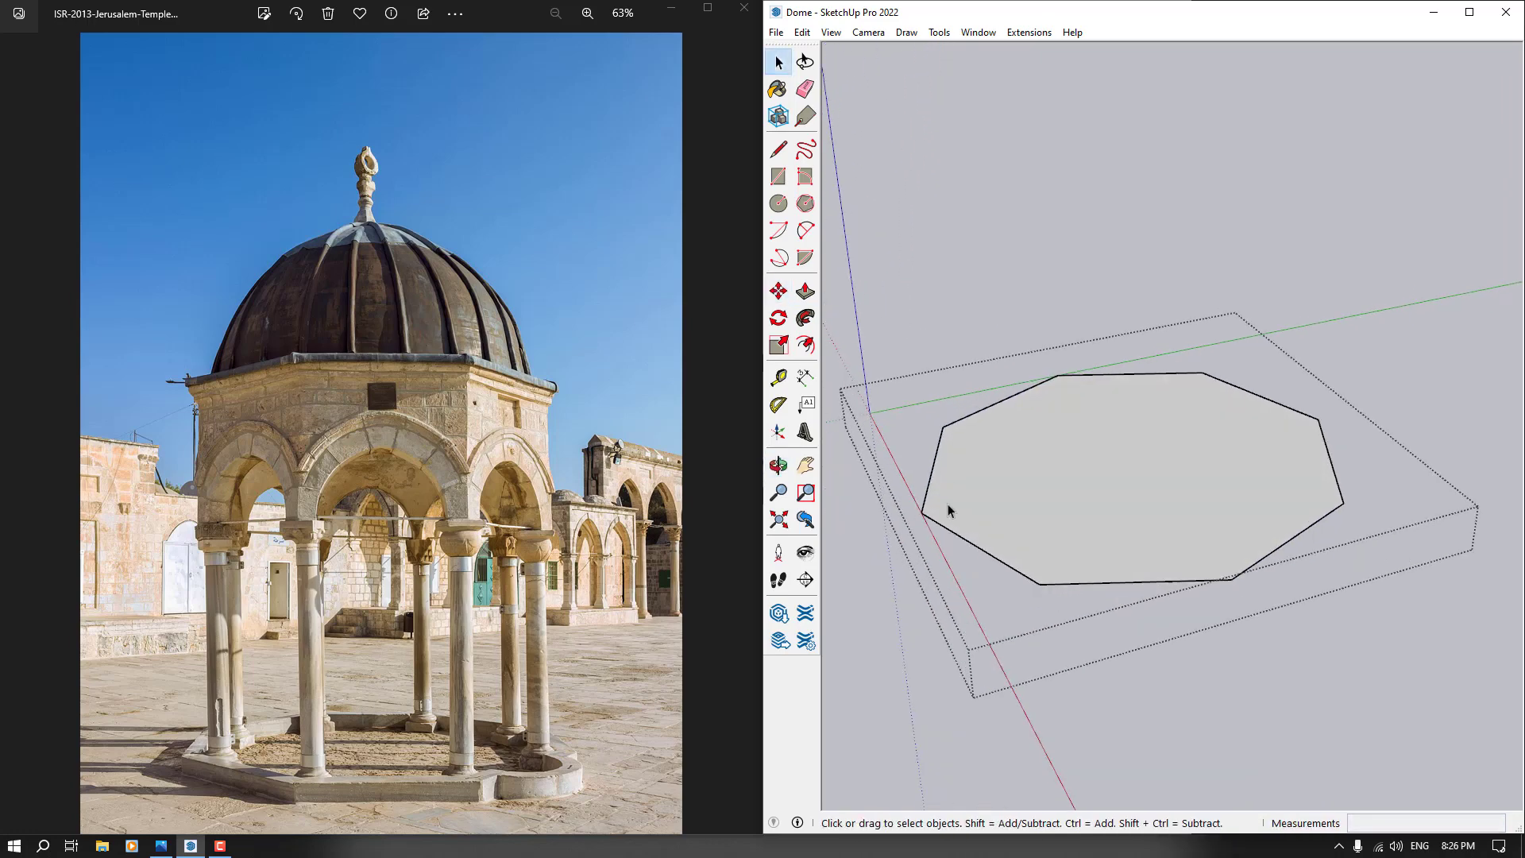
{"action": "scroll", "coordinate": [947, 503], "scroll_direction": "down", "scroll_amount": 1}
{"action": "scroll", "coordinate": [387, 791], "scroll_direction": "up", "scroll_amount": 5}
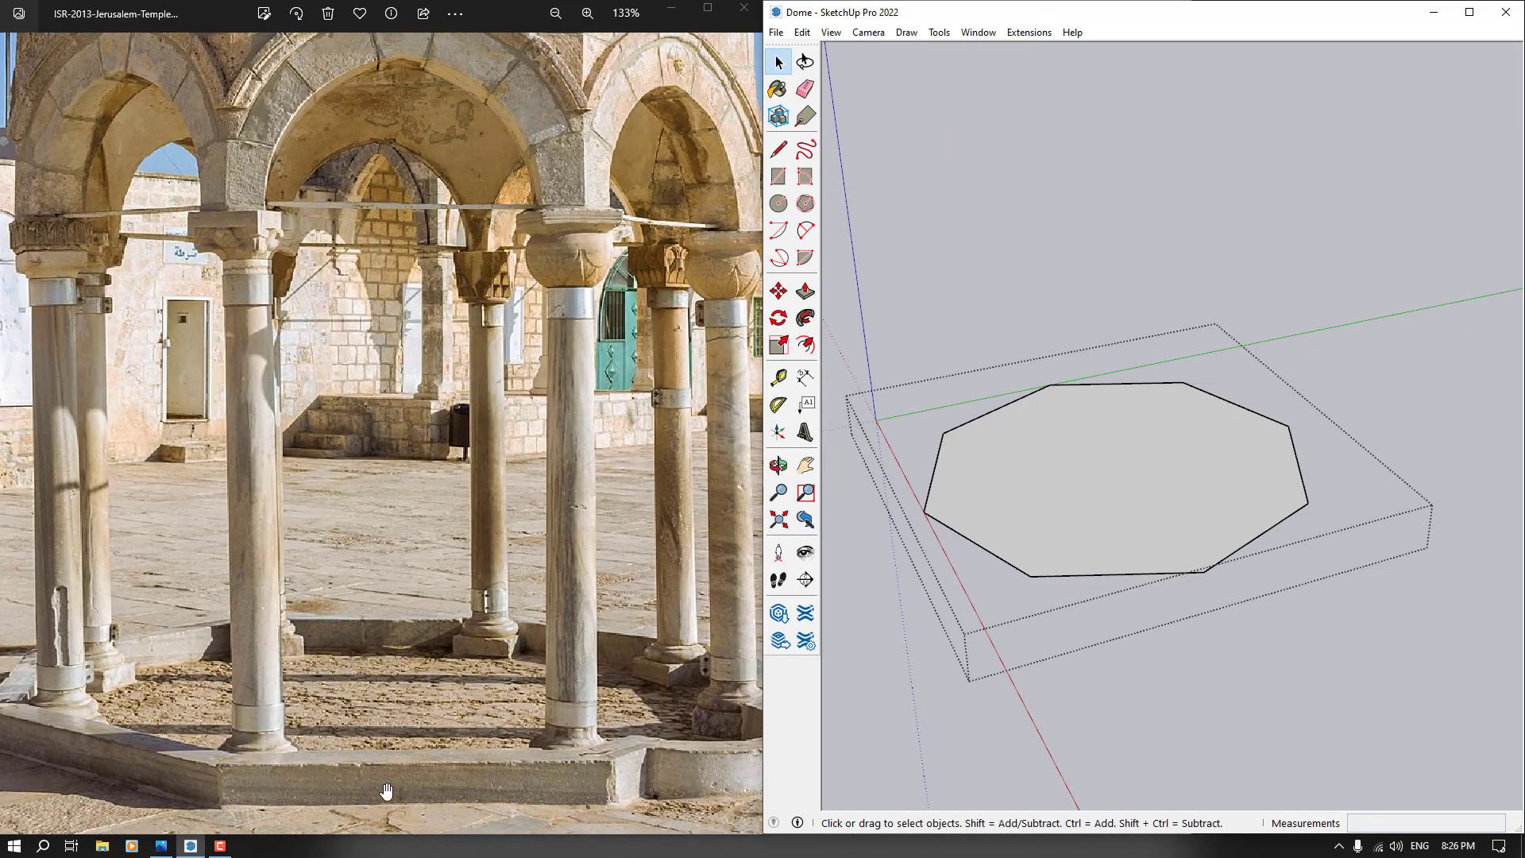
{"action": "scroll", "coordinate": [352, 741], "scroll_direction": "down", "scroll_amount": 3}
{"action": "scroll", "coordinate": [998, 482], "scroll_direction": "up", "scroll_amount": 3}
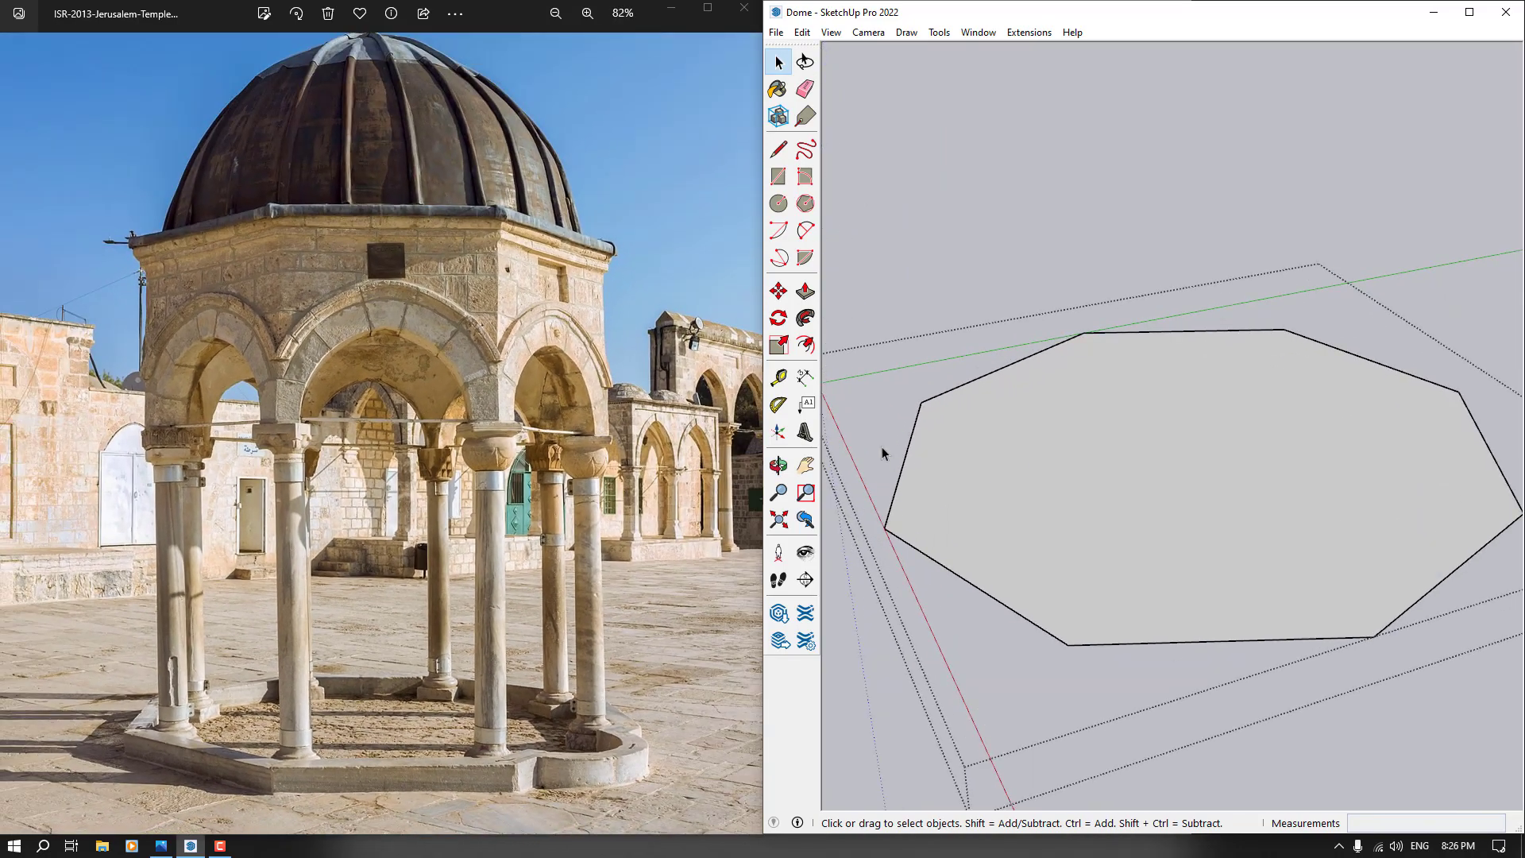
{"action": "left_click", "coordinate": [806, 346]}
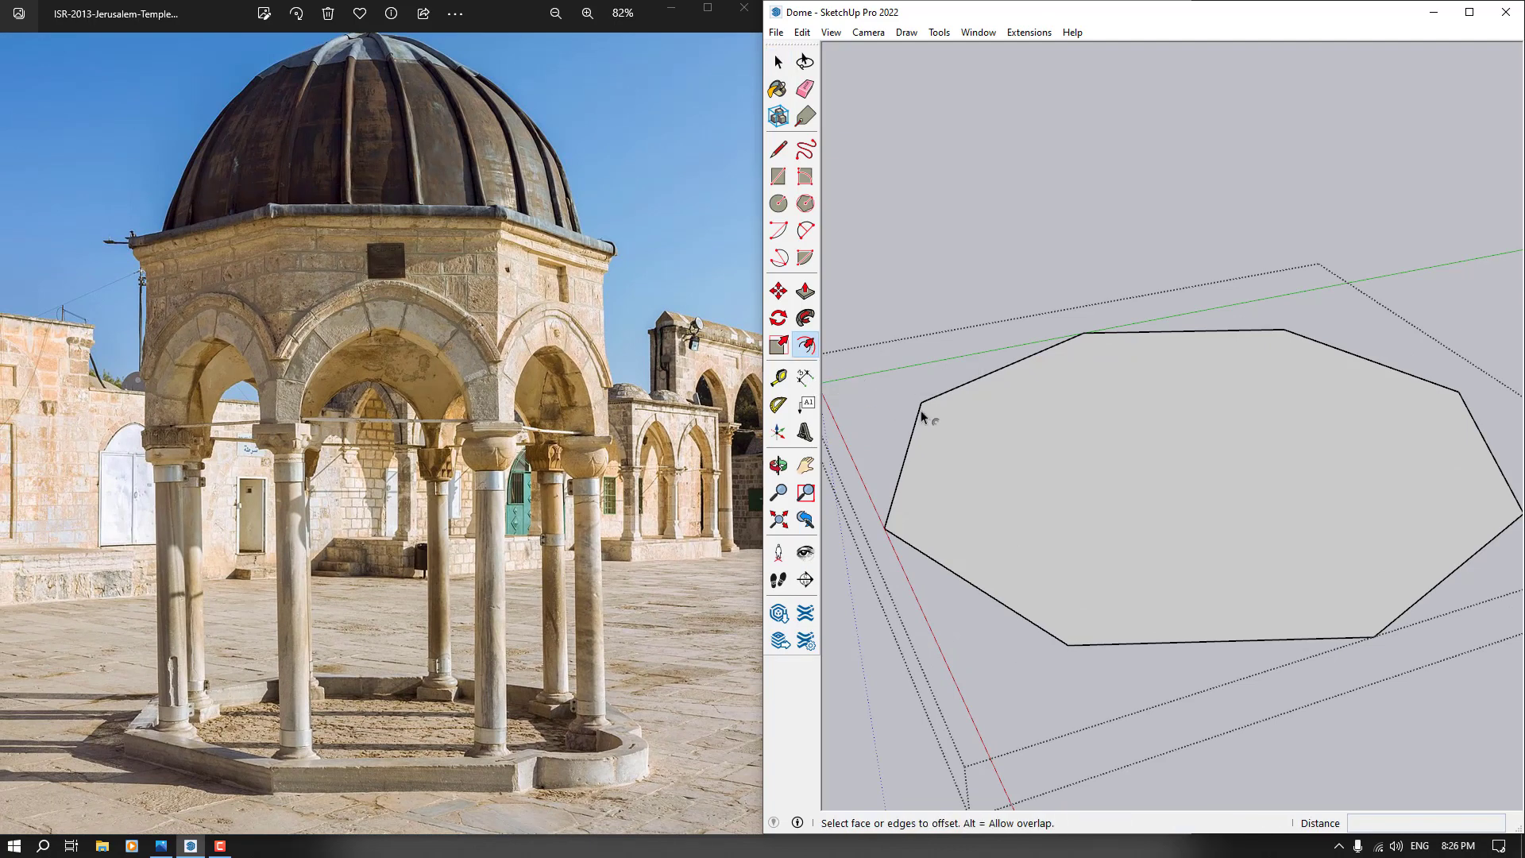
{"action": "left_click", "coordinate": [929, 501]}
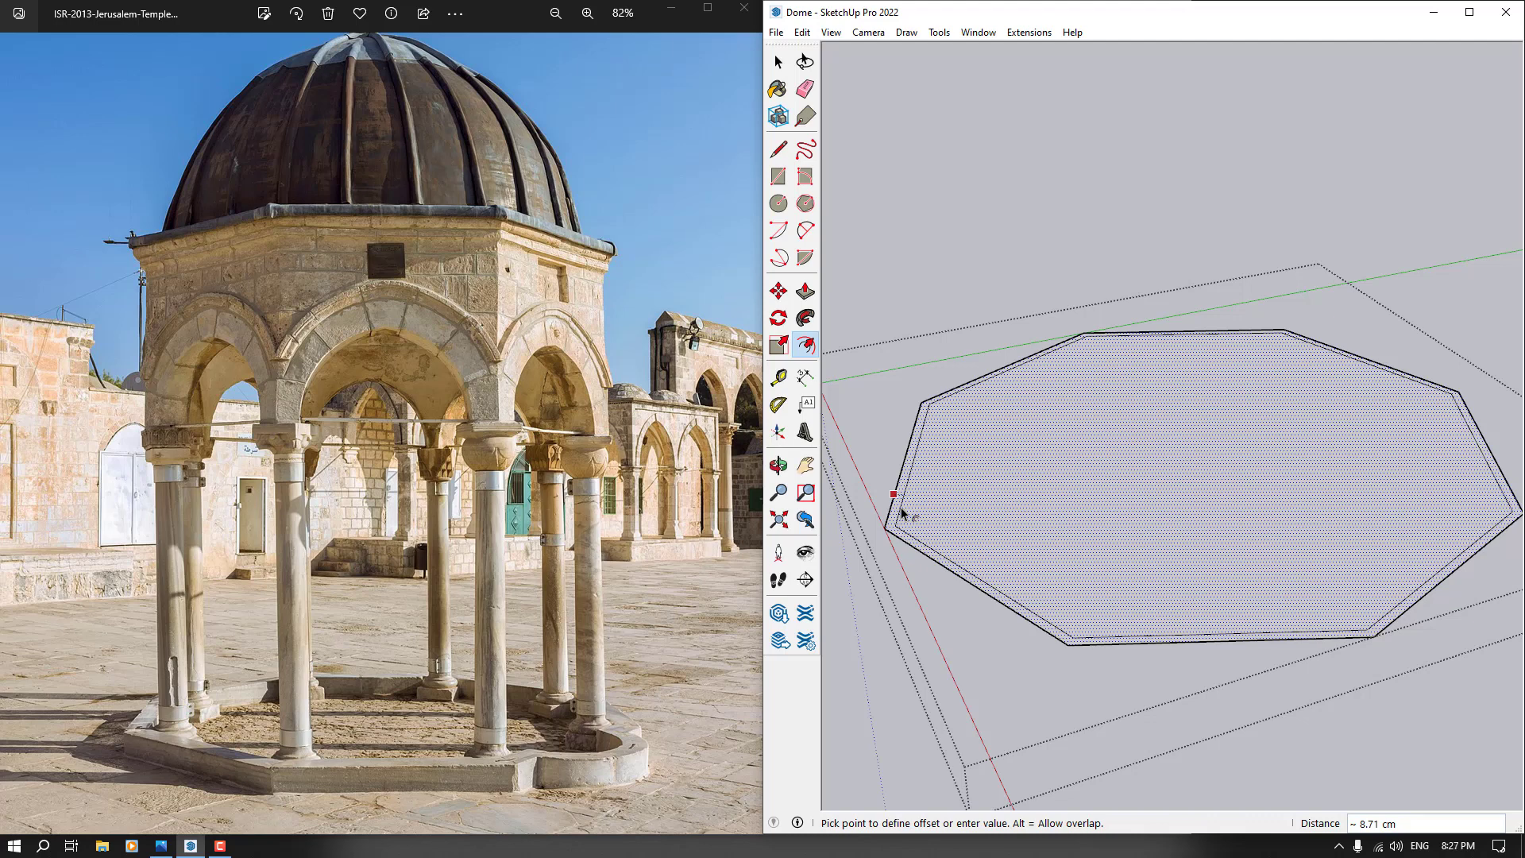
{"action": "left_click", "coordinate": [901, 507]}
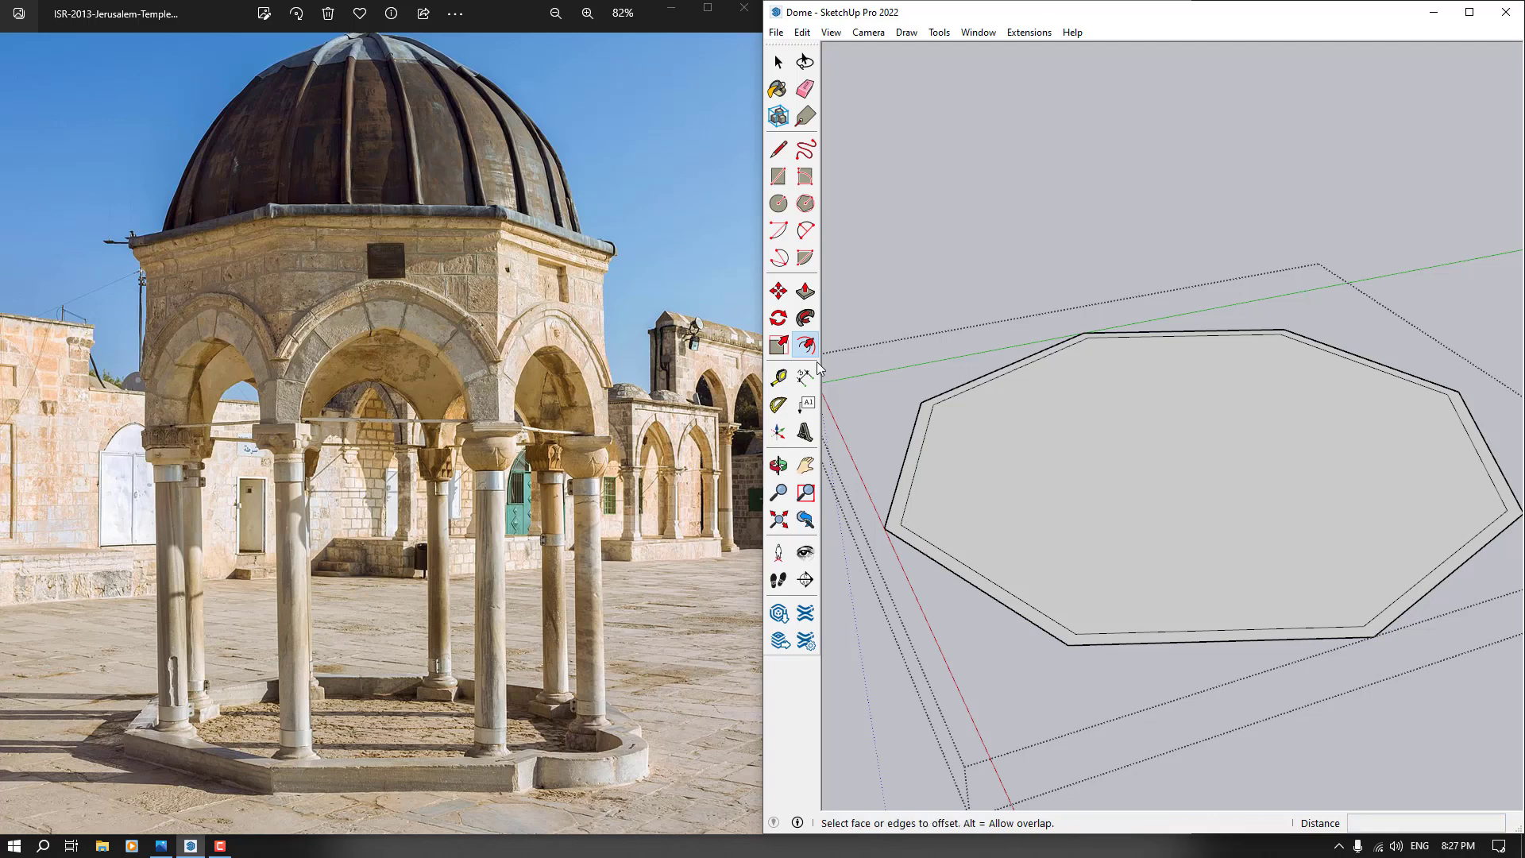
Push/Pull the octagon's border up 26 cm to form the raised curb
{"action": "left_click", "coordinate": [810, 292]}
{"action": "middle_click_drag", "start_coordinate": [919, 446], "coordinate": [950, 341]}
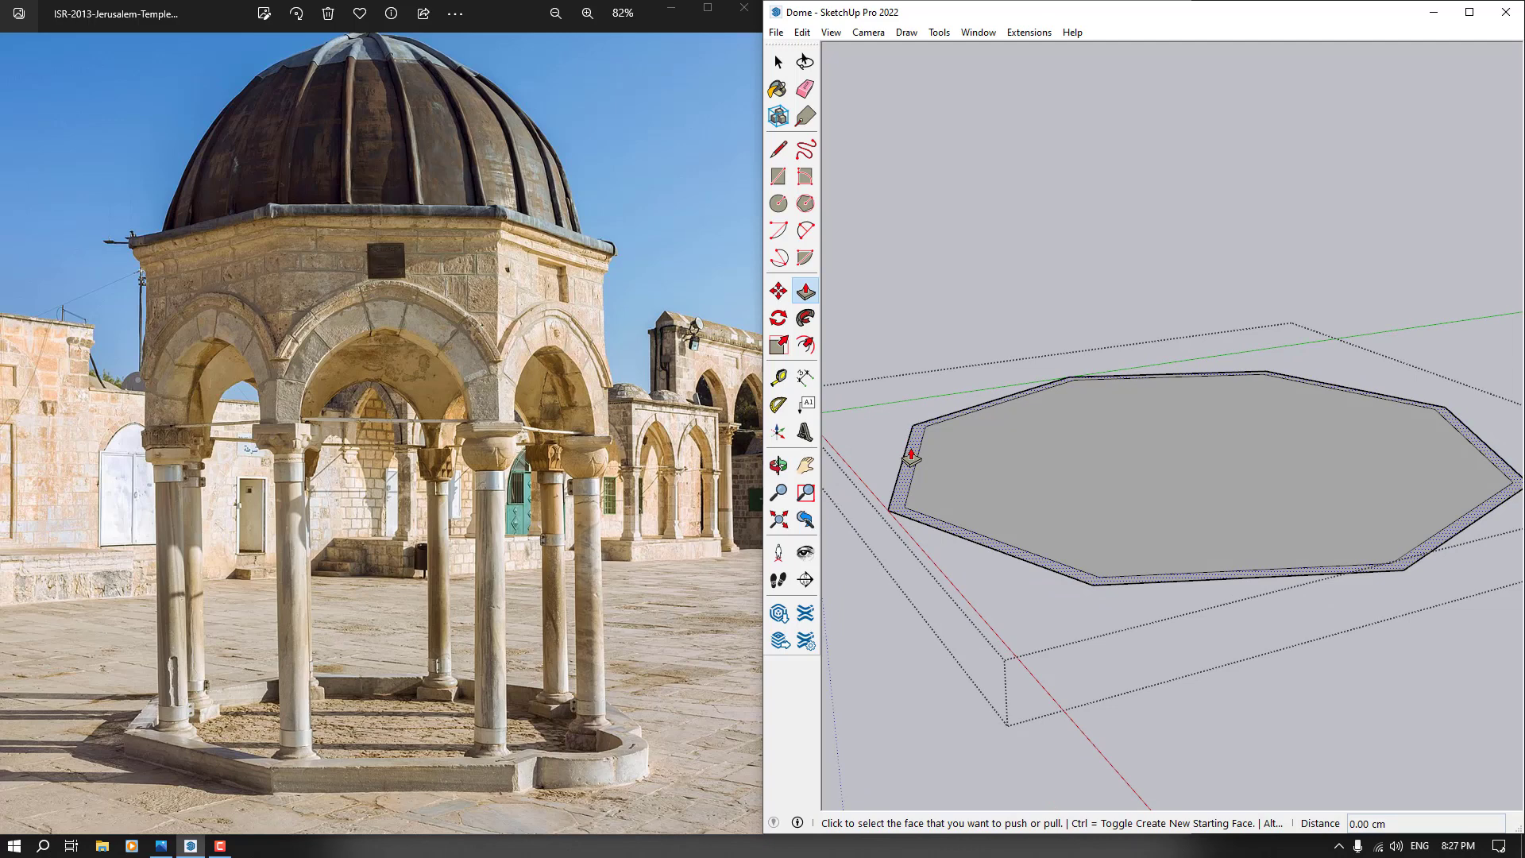
{"action": "left_click", "coordinate": [911, 456]}
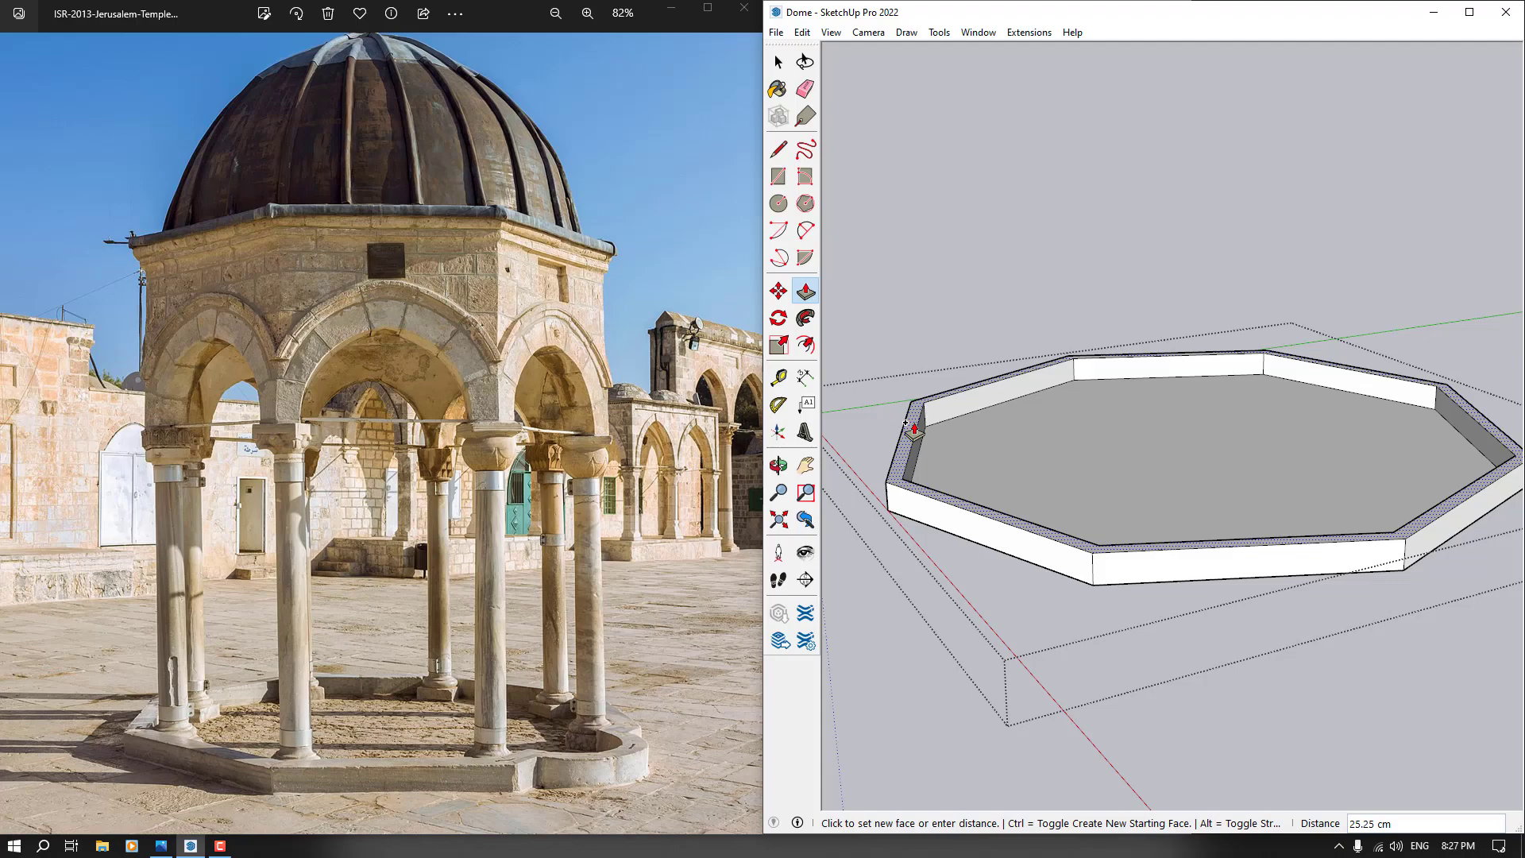
{"action": "type", "text": "26"}
{"action": "key", "text": "Return"}
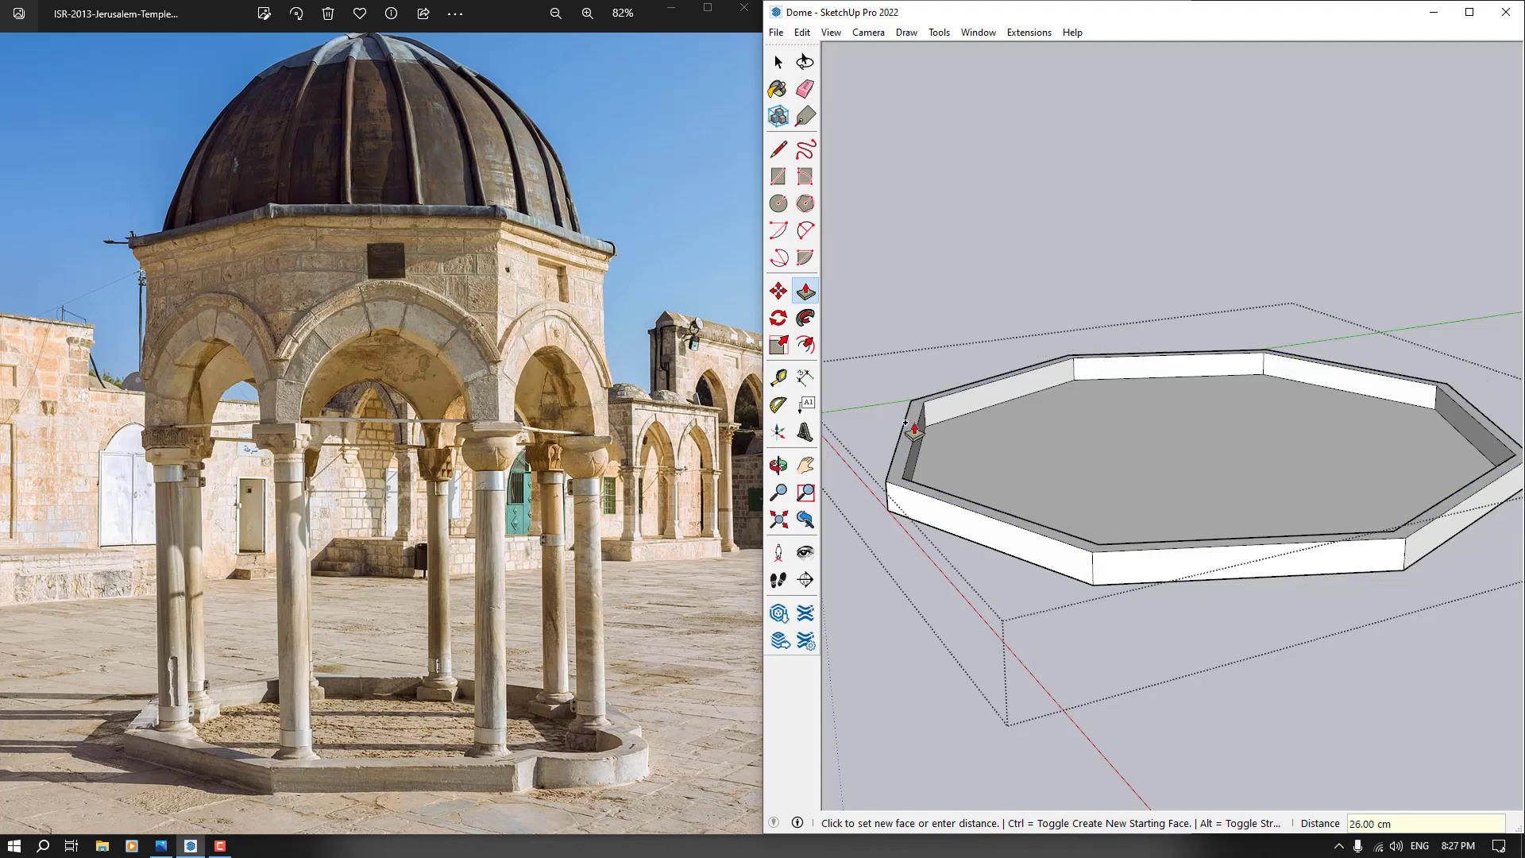
Examine the curb, its rounded corner section and the column bases in the reference photo
{"action": "scroll", "coordinate": [427, 787], "scroll_direction": "up", "scroll_amount": 4}
{"action": "scroll", "coordinate": [428, 786], "scroll_direction": "up", "scroll_amount": 3}
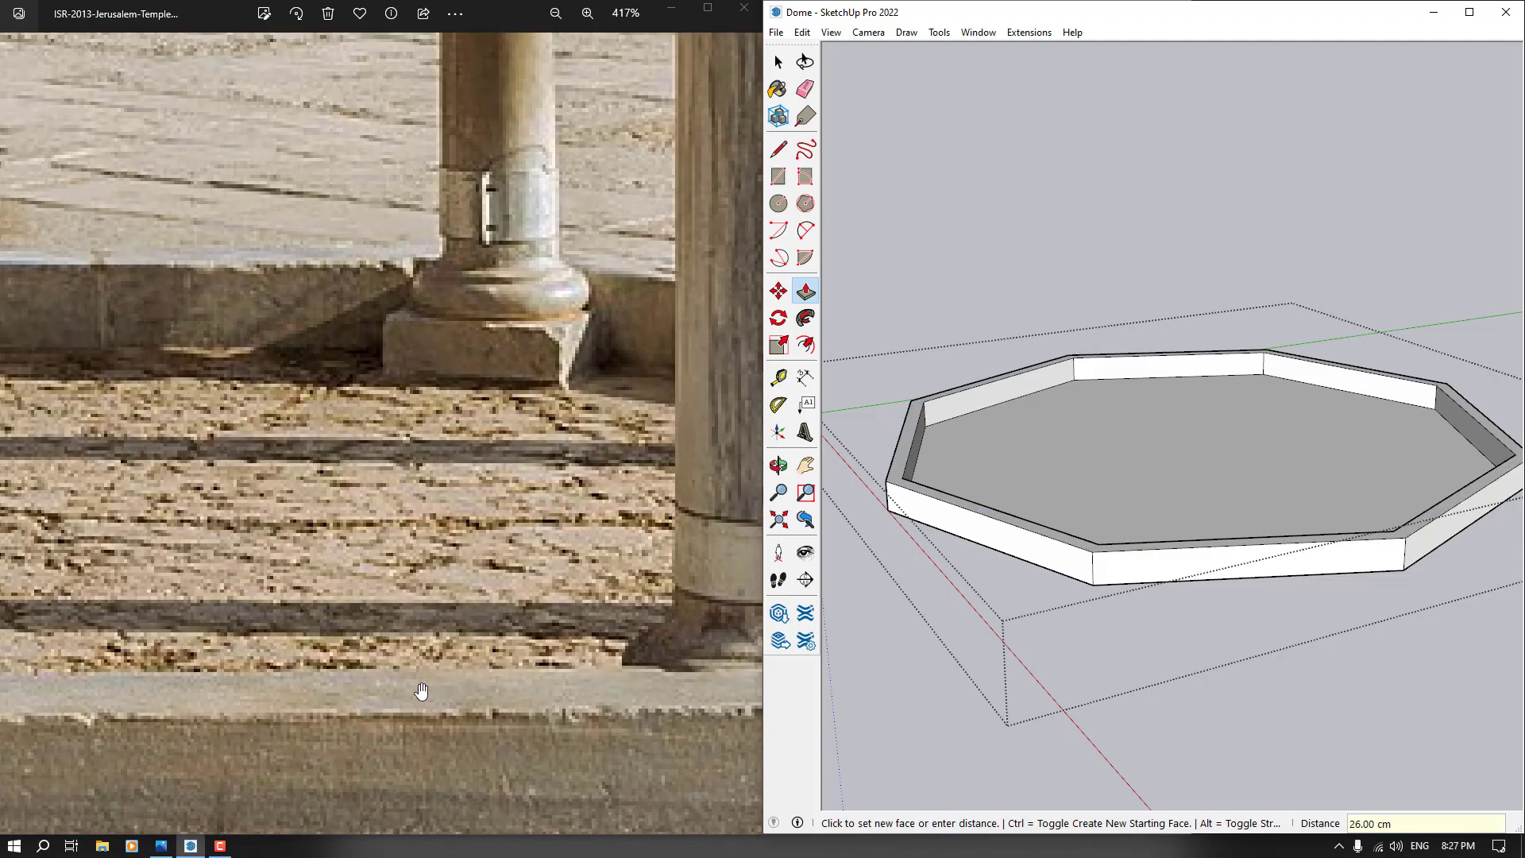
{"action": "scroll", "coordinate": [384, 571], "scroll_direction": "down", "scroll_amount": 7}
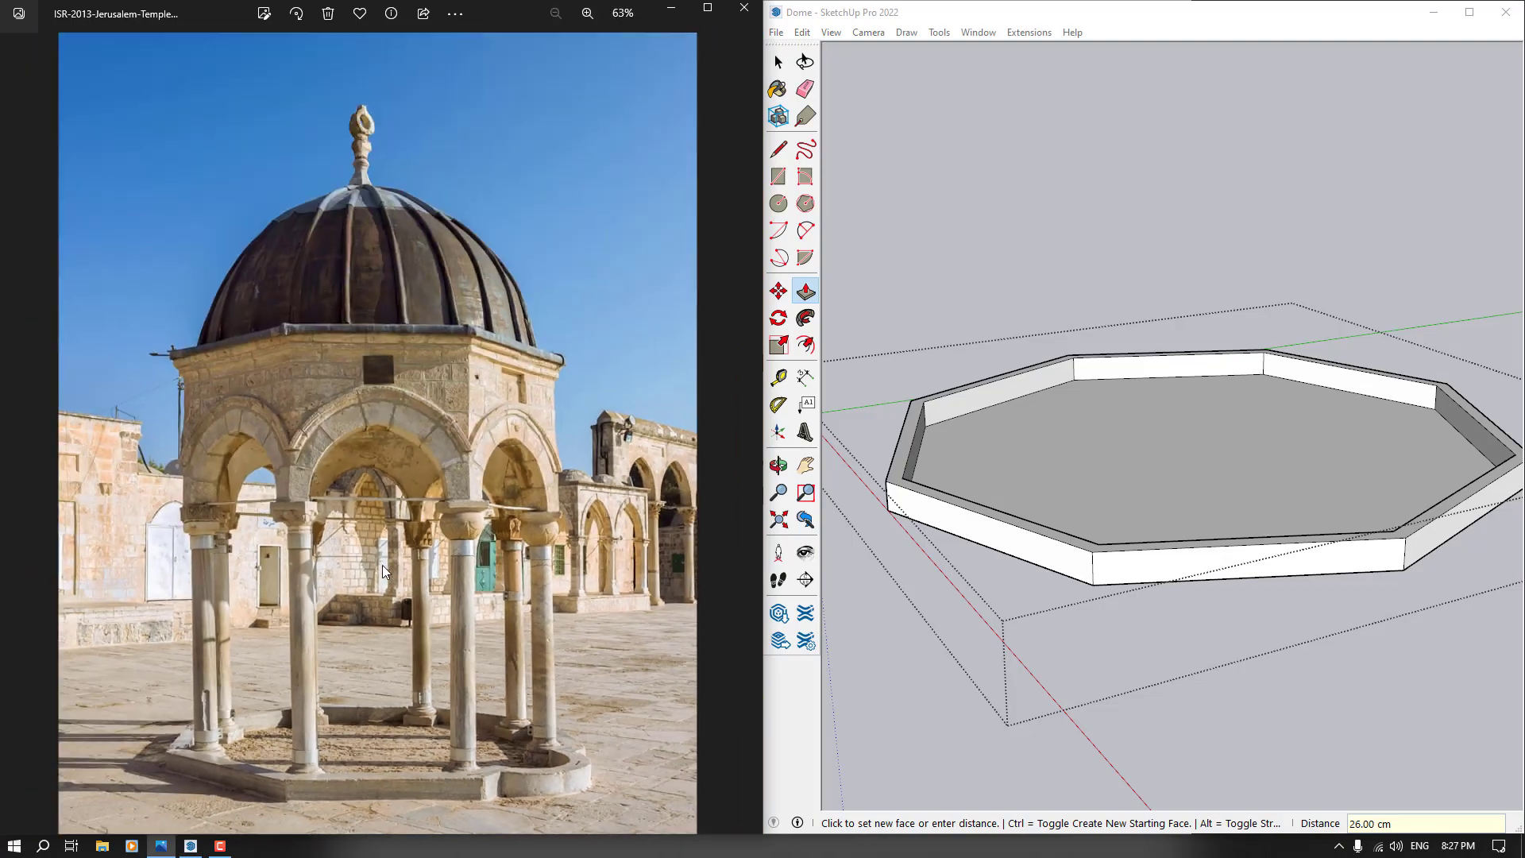
{"action": "scroll", "coordinate": [1149, 539], "scroll_direction": "down", "scroll_amount": 5}
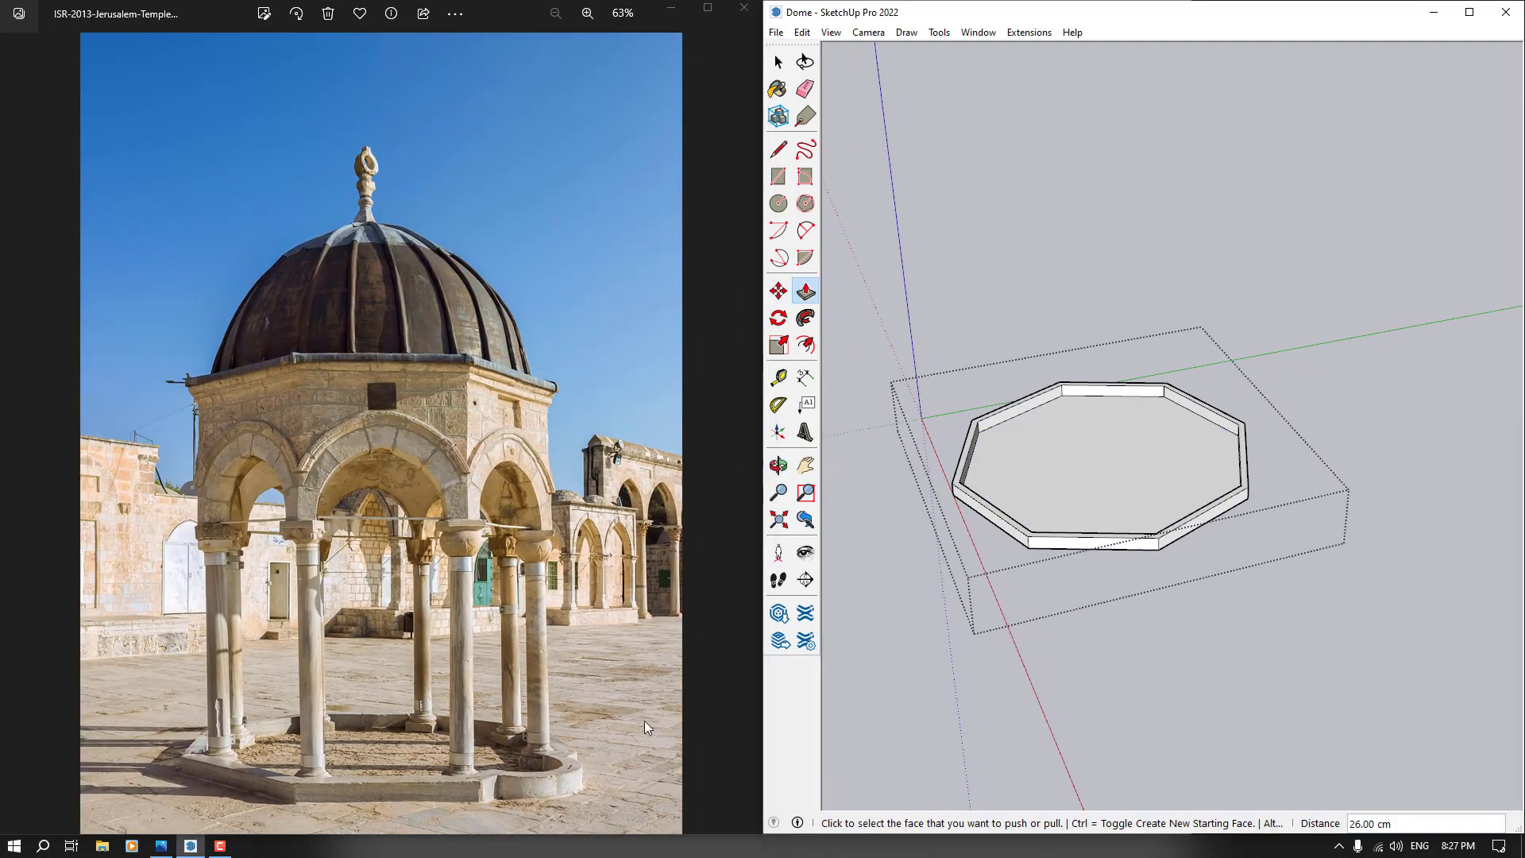
{"action": "scroll", "coordinate": [560, 767], "scroll_direction": "up", "scroll_amount": 5}
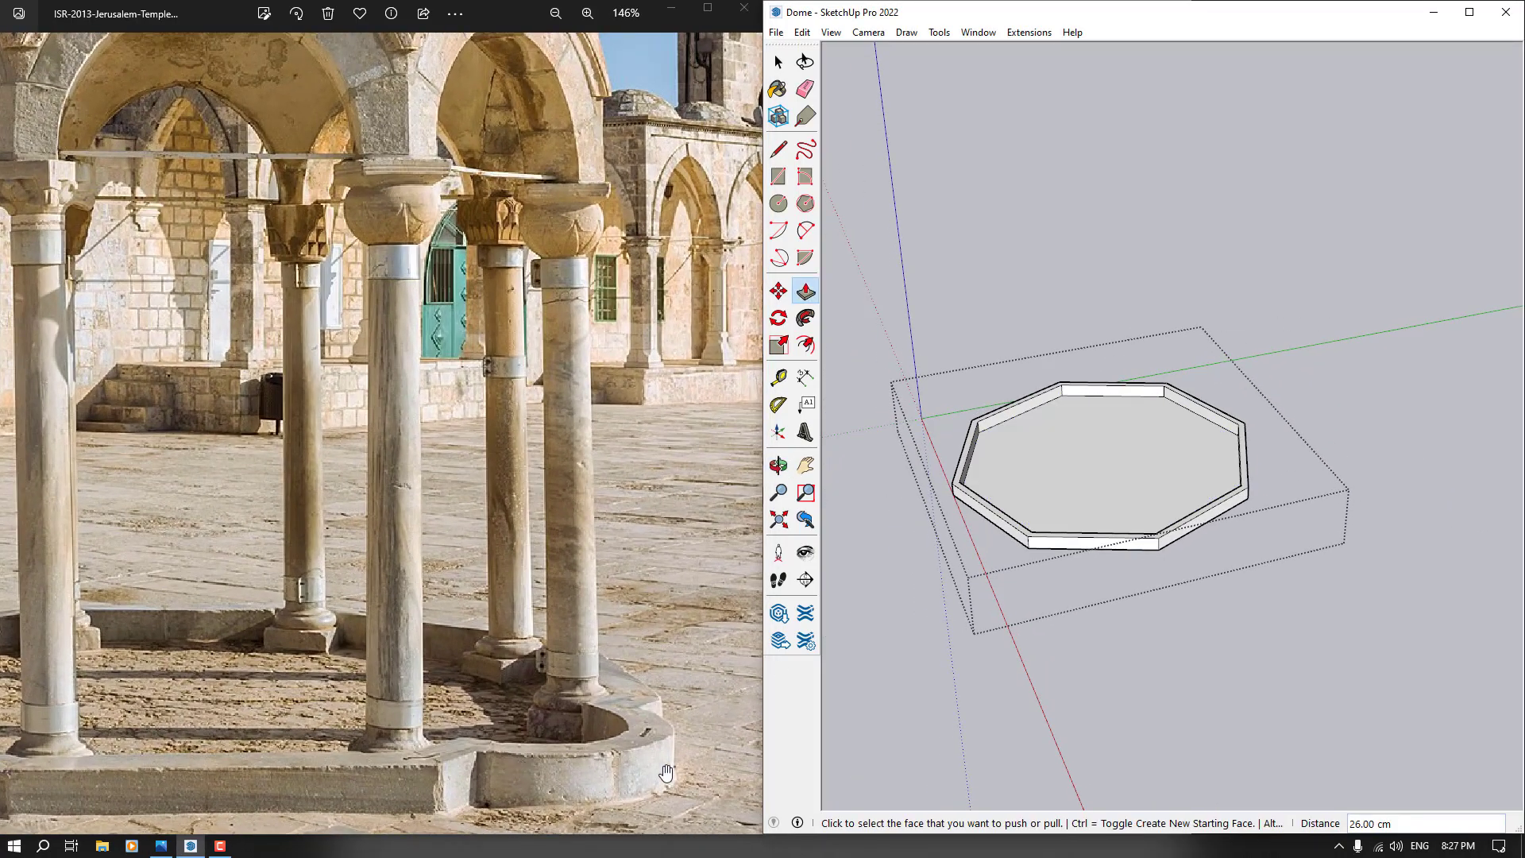
{"action": "scroll", "coordinate": [659, 699], "scroll_direction": "down", "scroll_amount": 1}
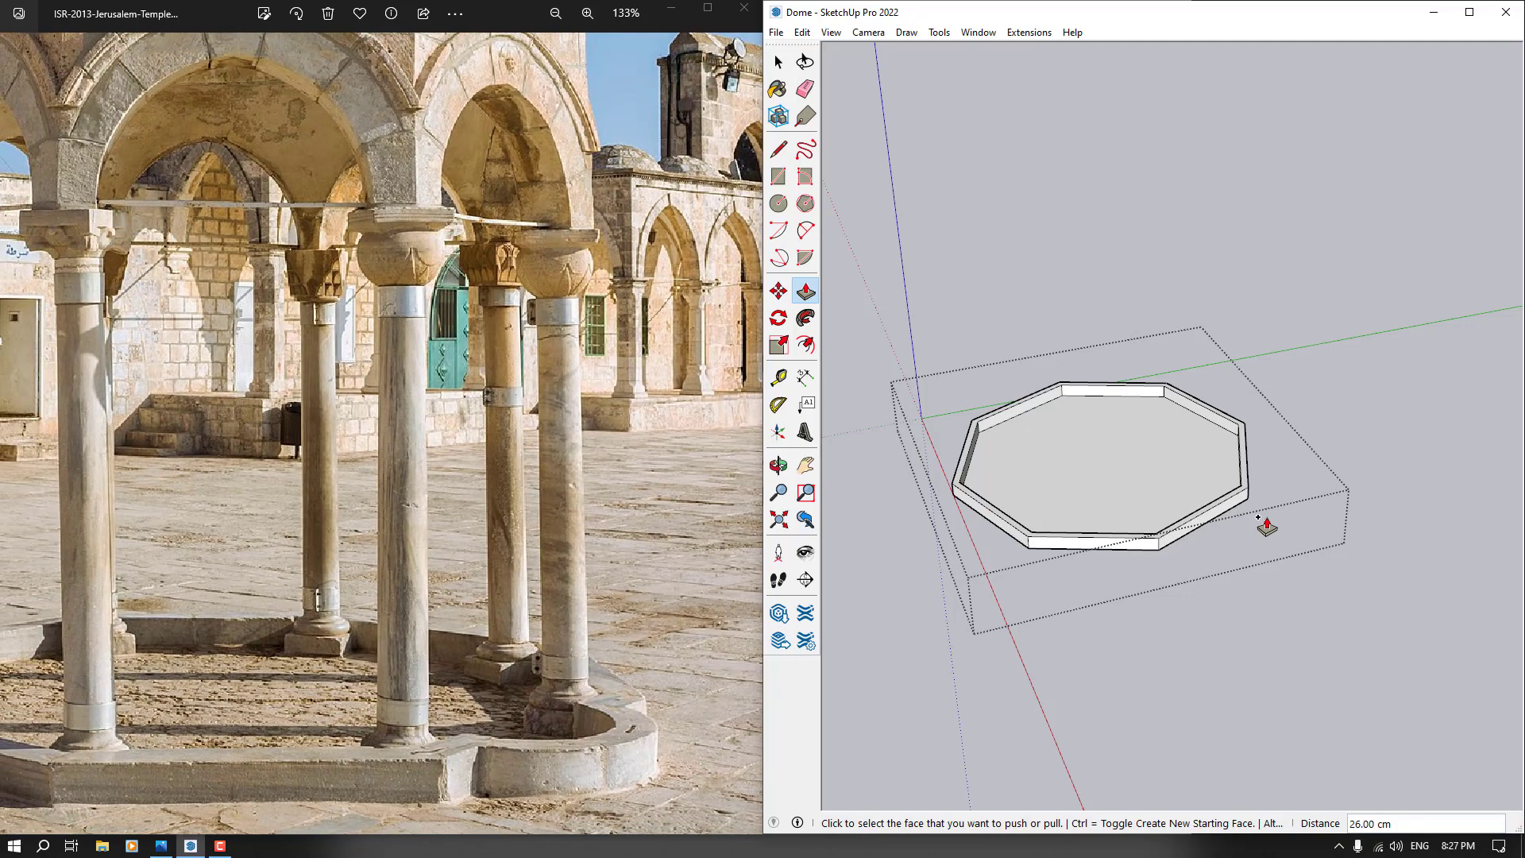
Undo the Push/Pull that raised the octagon's border into a curb
{"action": "scroll", "coordinate": [1264, 523], "scroll_direction": "up", "scroll_amount": 2}
{"action": "key", "text": "space"}
{"action": "key", "text": "ctrl+z"}
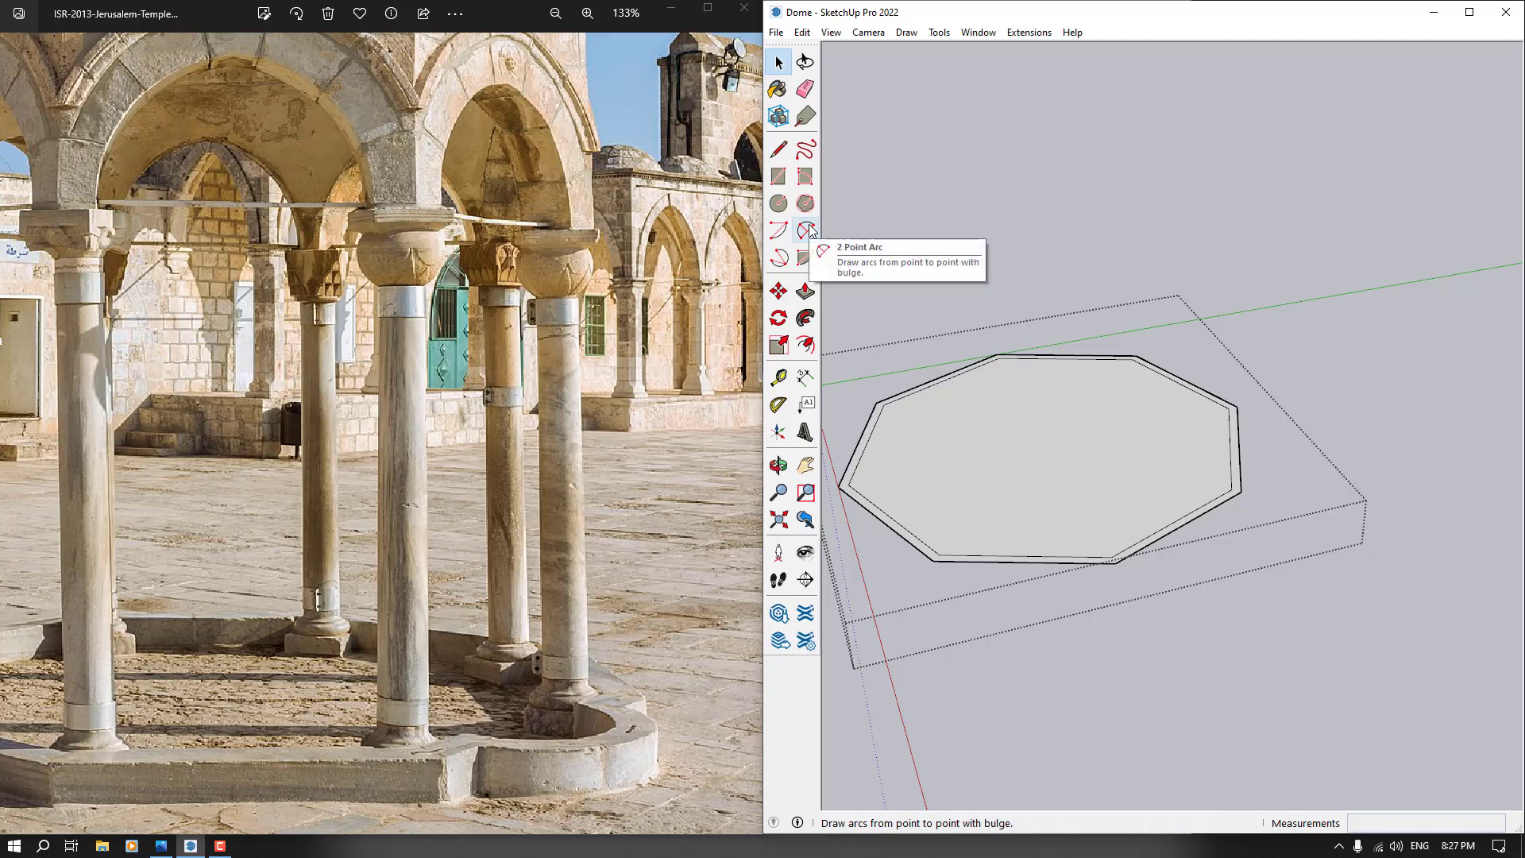
Place guide points on one outer edge of the octagon, 40 cm in from each of its two corners
{"action": "left_click", "coordinate": [780, 378]}
{"action": "scroll", "coordinate": [1154, 504], "scroll_direction": "up", "scroll_amount": 3}
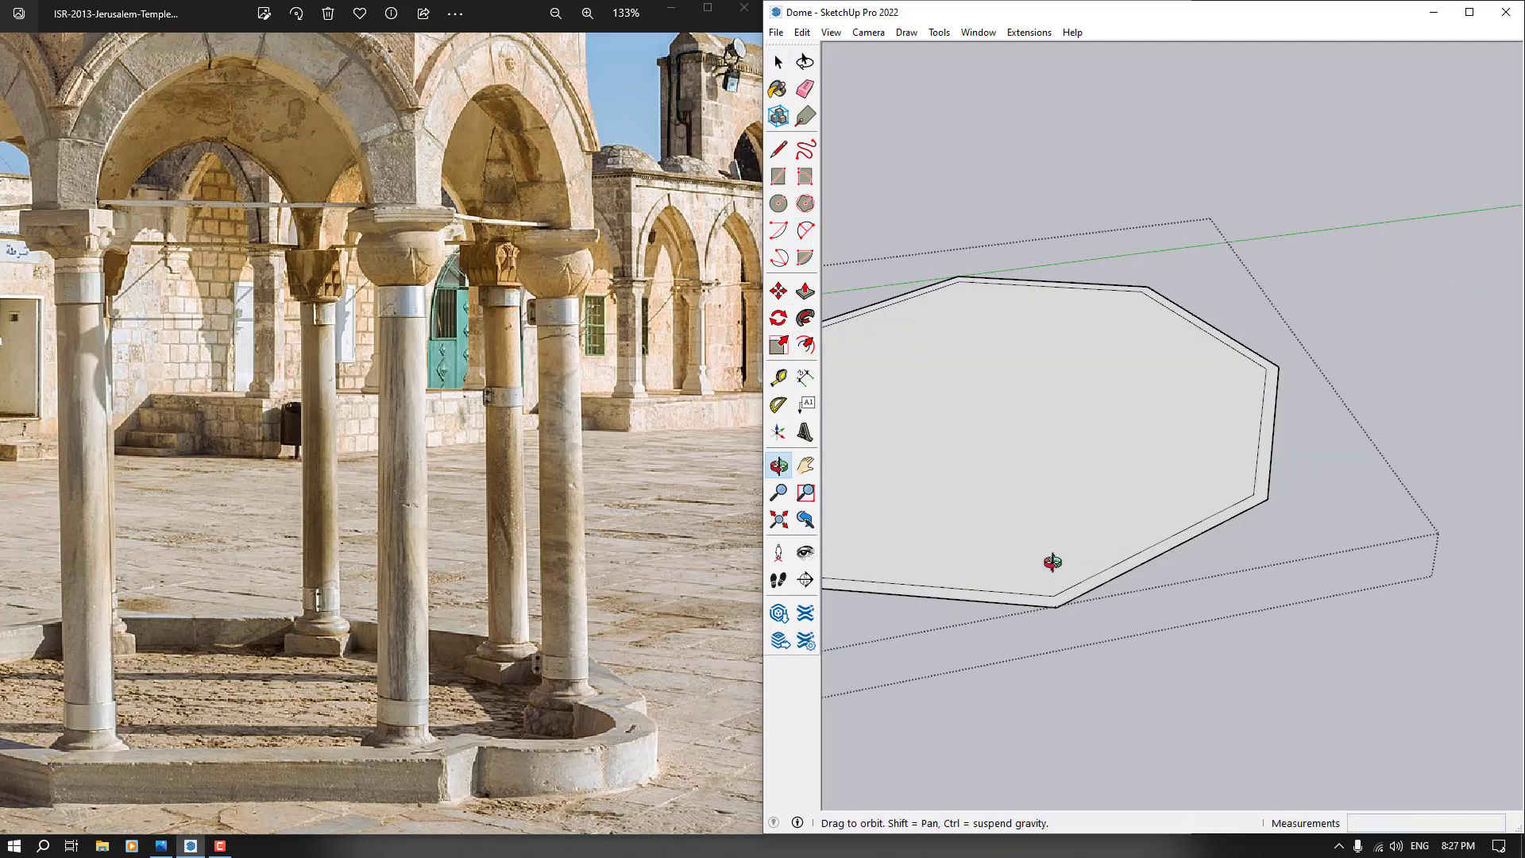
{"action": "scroll", "coordinate": [931, 582], "scroll_direction": "up", "scroll_amount": 2}
{"action": "left_click", "coordinate": [924, 593]}
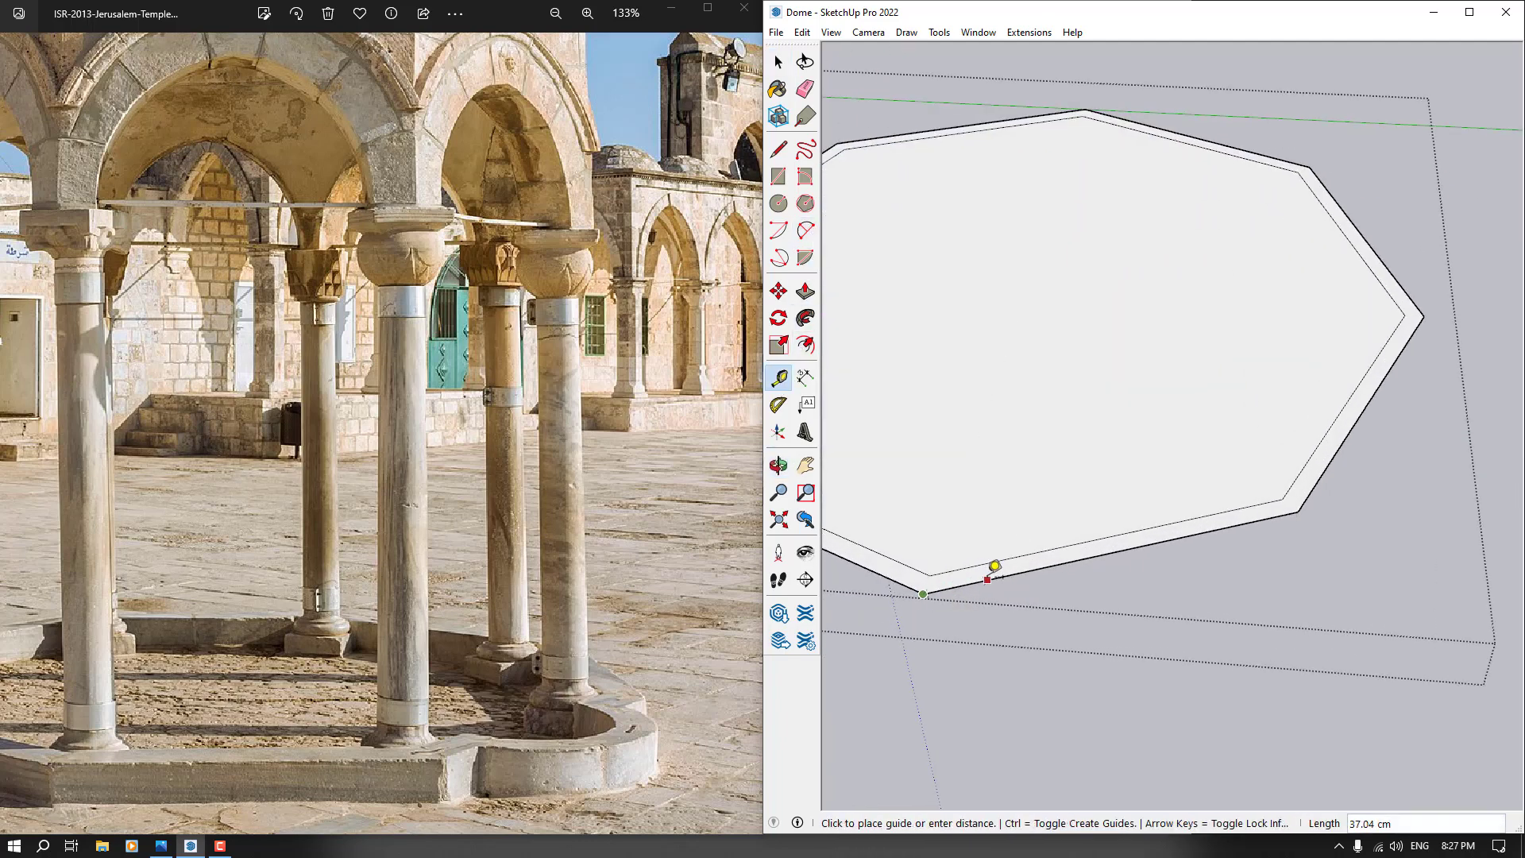
{"action": "type", "text": "40"}
{"action": "key", "text": "Return"}
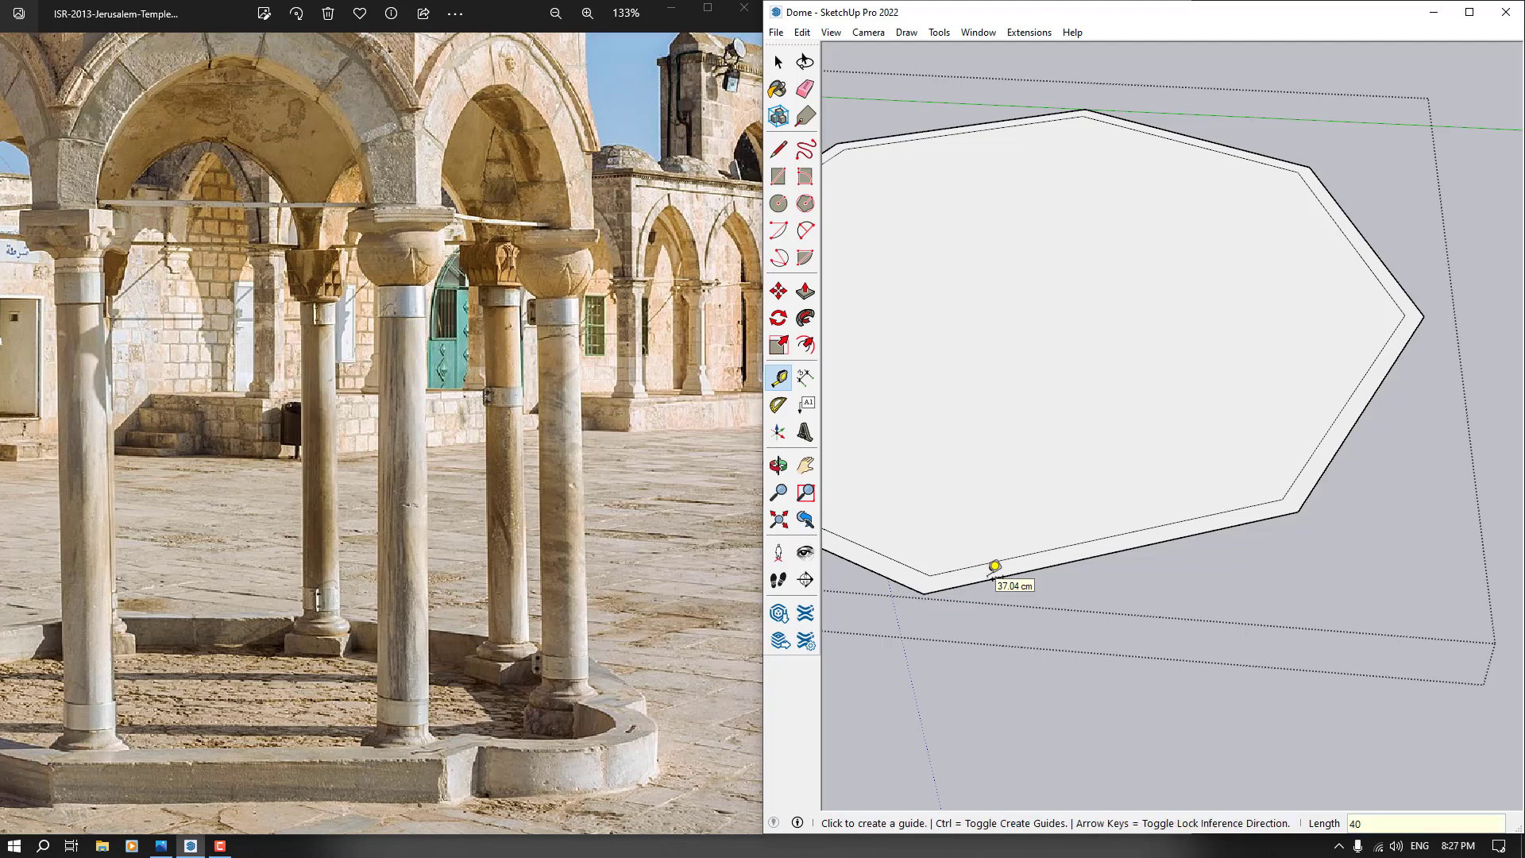
{"action": "left_click", "coordinate": [1299, 510]}
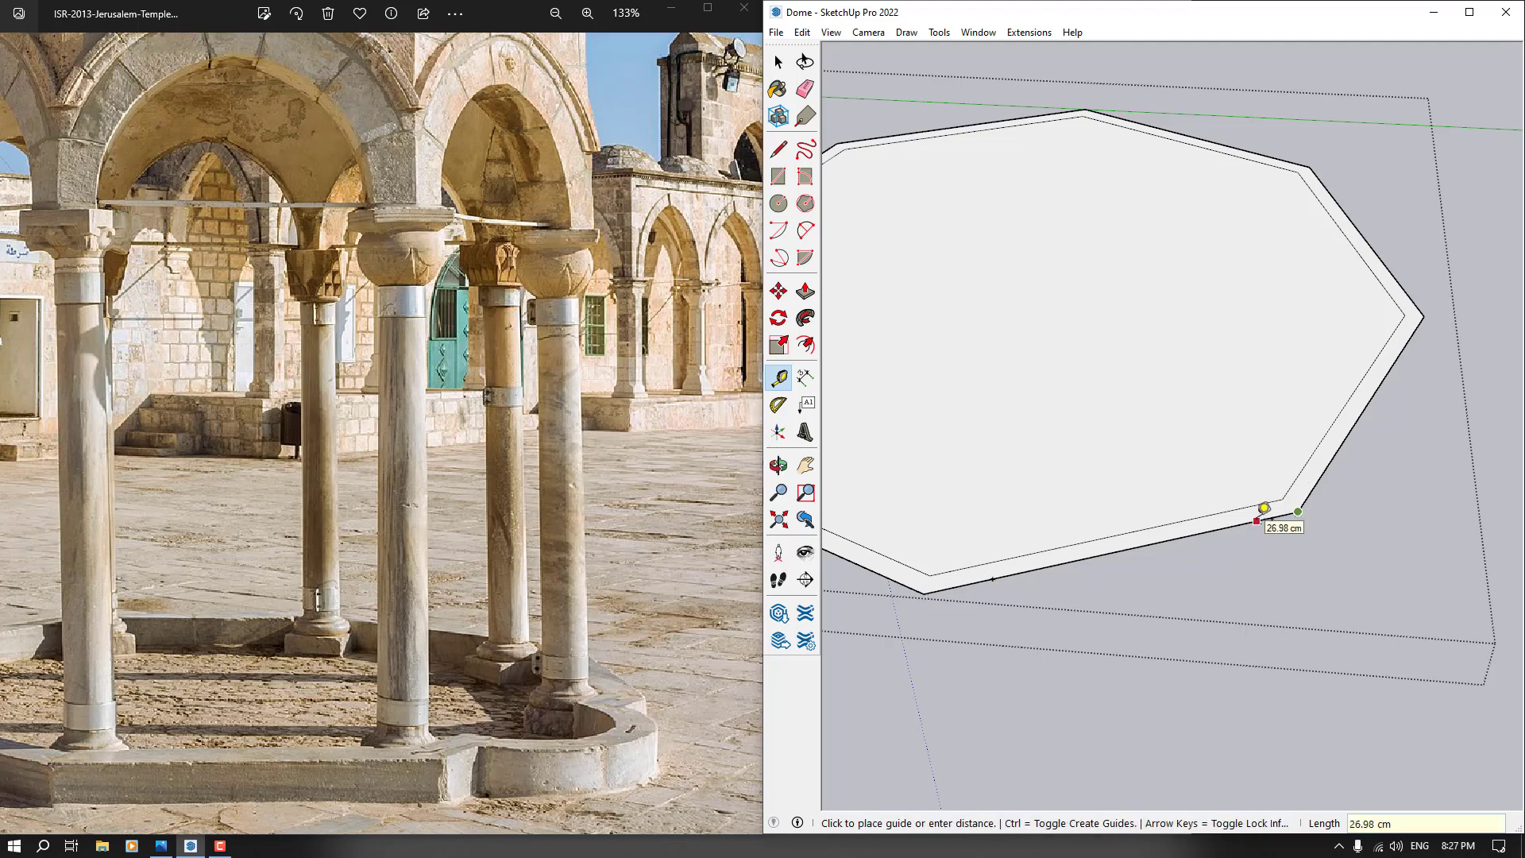
{"action": "type", "text": "40"}
{"action": "key", "text": "Return"}
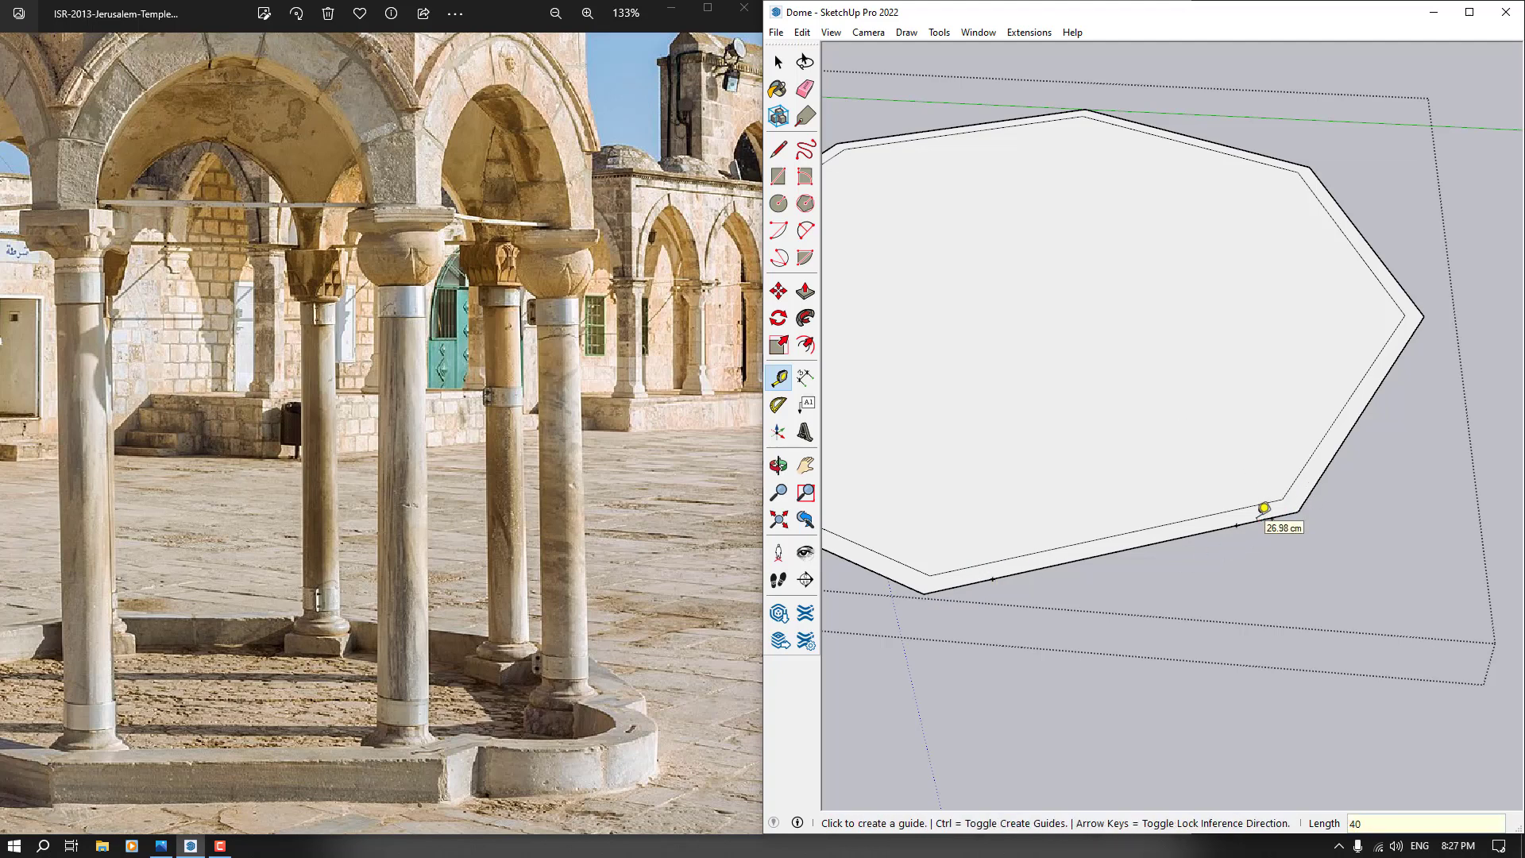
Draw a two-point arc between the two guide points, bulging 56 cm outward from the octagon's edge
{"action": "left_click", "coordinate": [808, 231]}
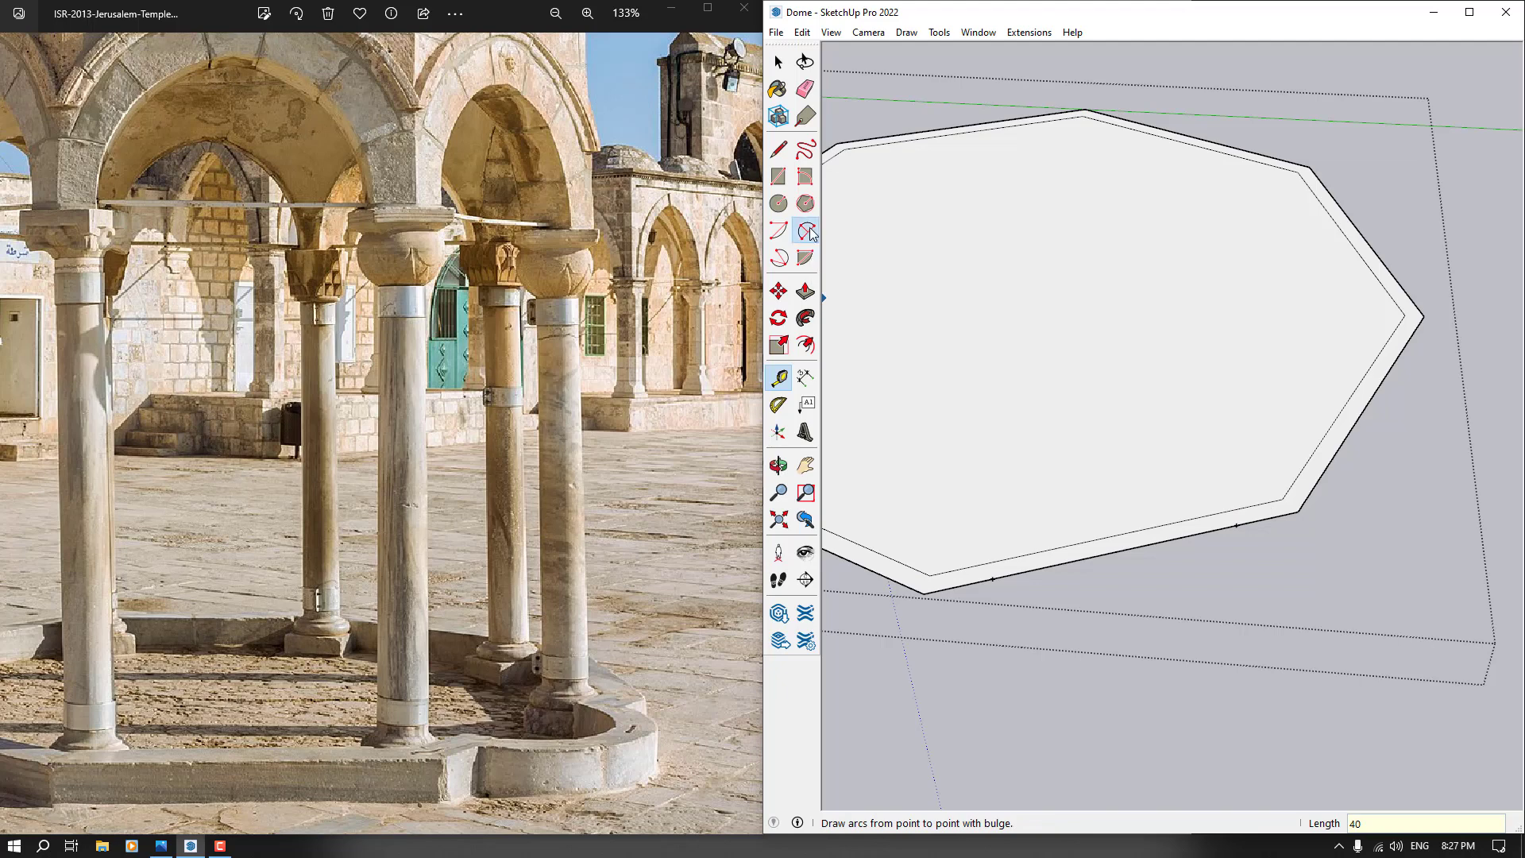
{"action": "left_click", "coordinate": [992, 578]}
{"action": "left_click", "coordinate": [1236, 525]}
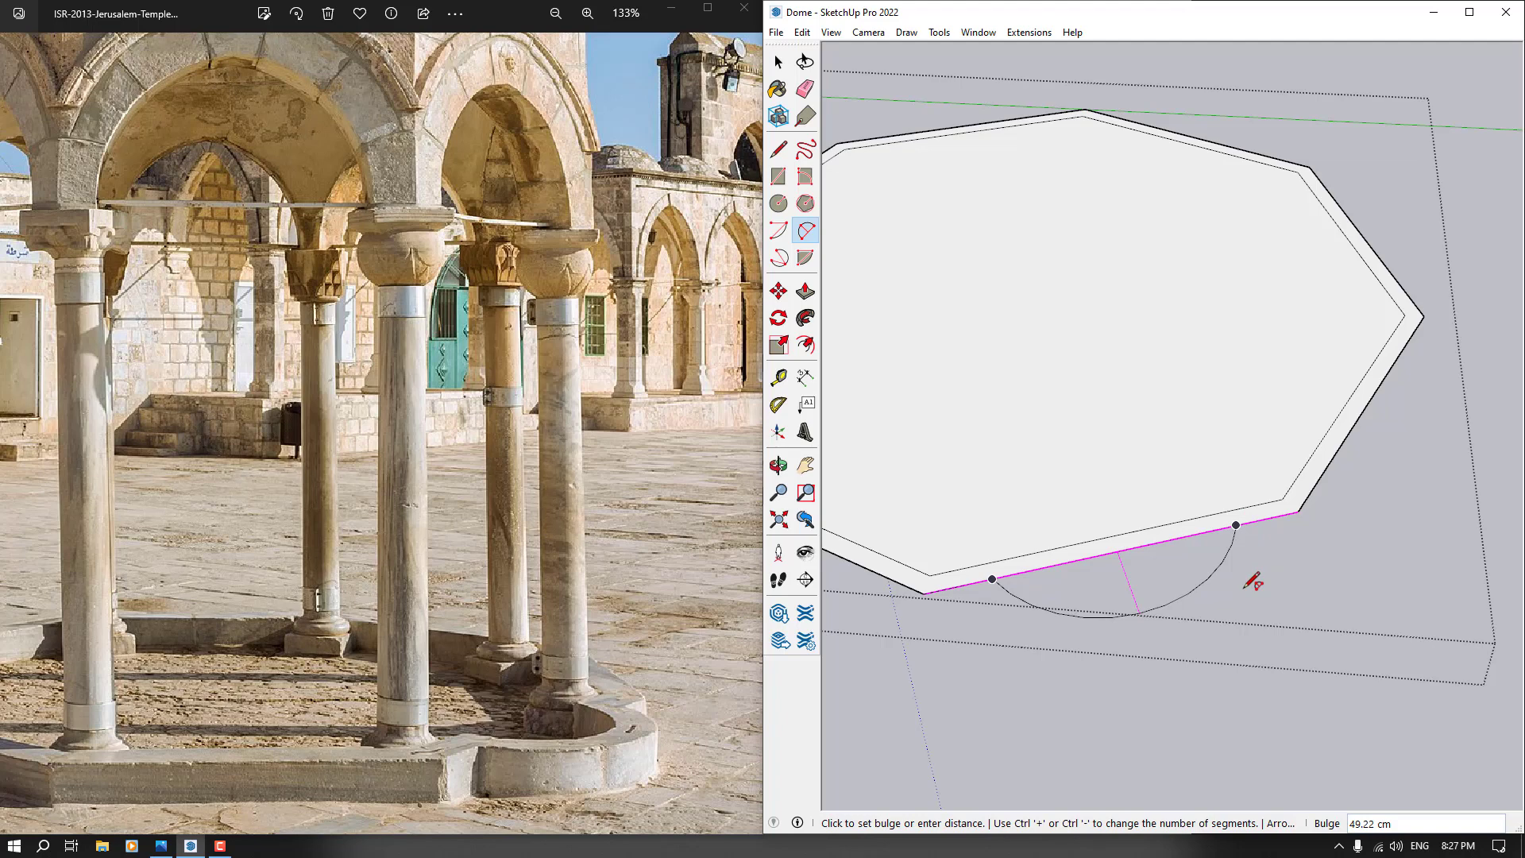
{"action": "left_click", "coordinate": [1253, 581]}
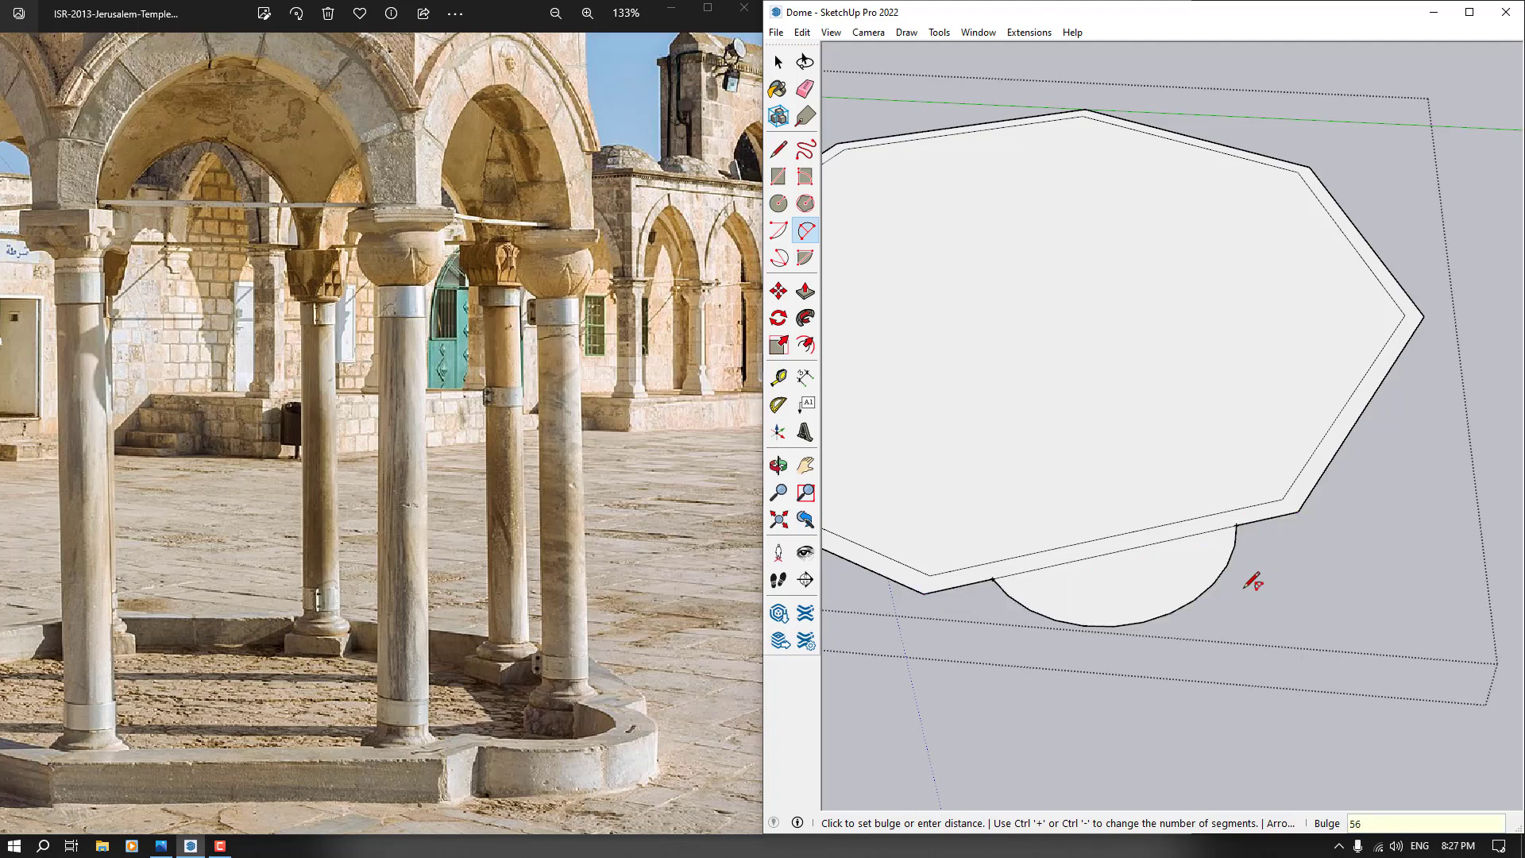
Erase the inner offset outline and the edge separating the arc from the octagon, leaving a single face
{"action": "middle_click_drag", "start_coordinate": [1246, 582], "coordinate": [1198, 538]}
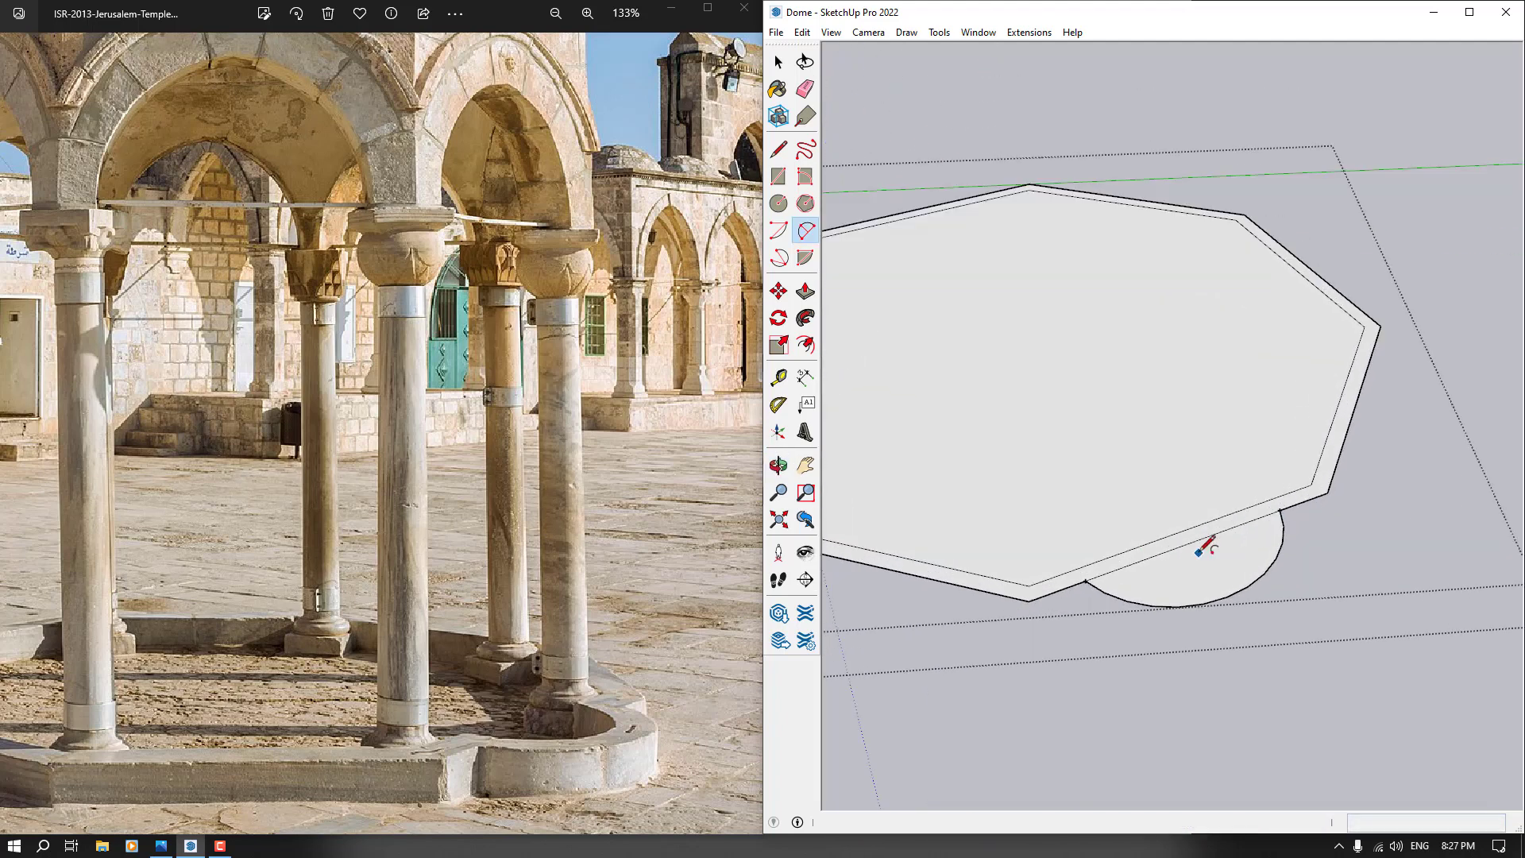
{"action": "key", "text": "space"}
{"action": "left_click", "coordinate": [805, 89]}
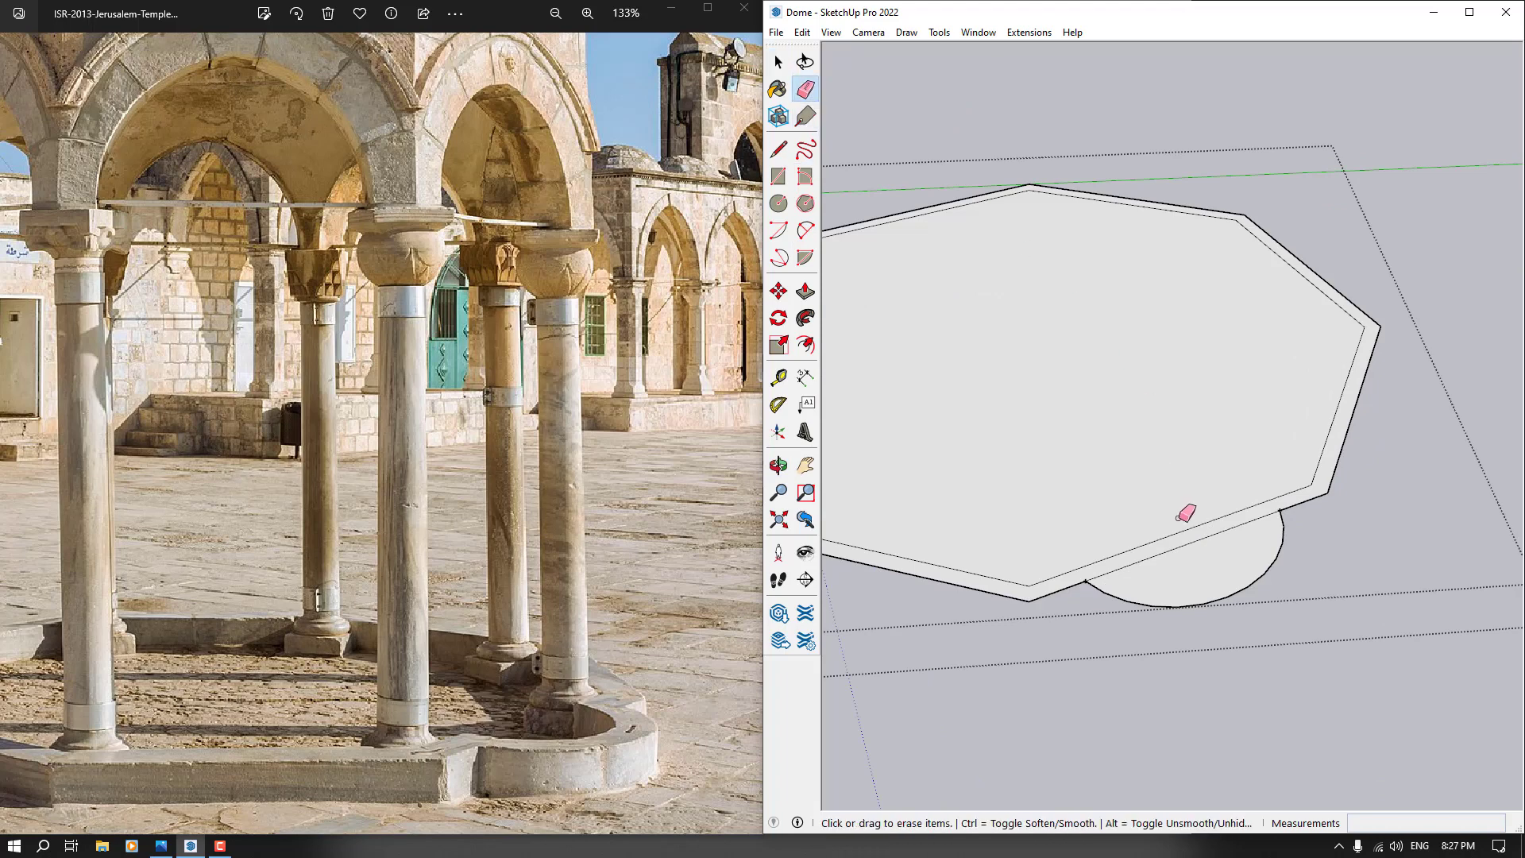
{"action": "left_click", "coordinate": [1187, 529]}
{"action": "left_click", "coordinate": [1189, 542]}
{"action": "scroll", "coordinate": [1093, 530], "scroll_direction": "down", "scroll_amount": 3}
{"action": "mouse_move", "coordinate": [1093, 530]}
{"action": "middle_mouse_down"}
{"action": "mouse_move", "coordinate": [1372, 357]}
{"action": "mouse_move", "coordinate": [1303, 470]}
{"action": "middle_mouse_up"}
{"action": "scroll", "coordinate": [1293, 474], "scroll_direction": "up", "scroll_amount": 4}
{"action": "scroll", "coordinate": [1282, 474], "scroll_direction": "up", "scroll_amount": 3}
{"action": "key", "text": "space"}
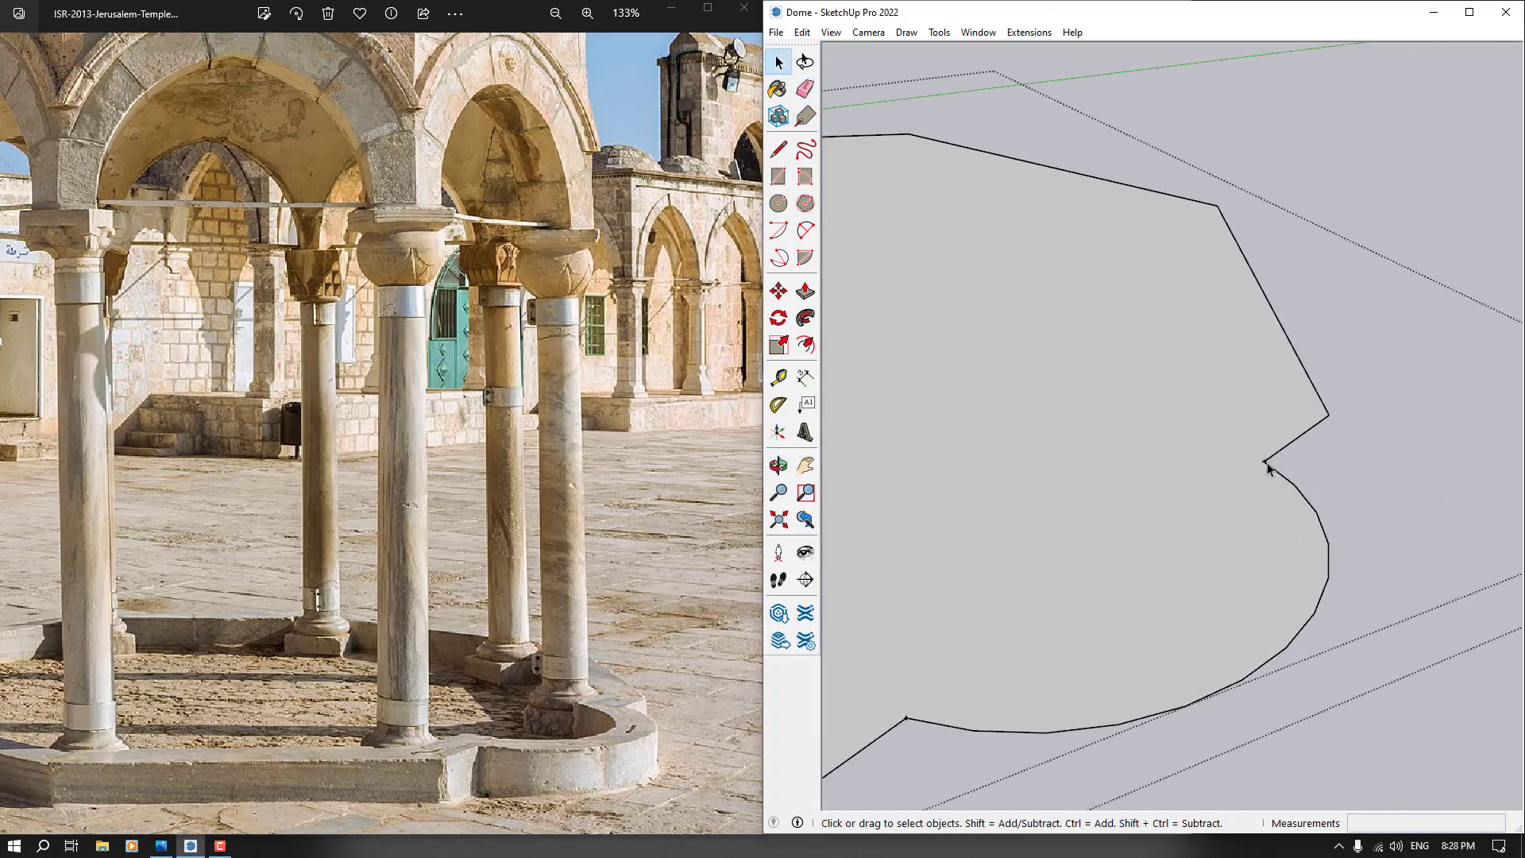
{"action": "left_click", "coordinate": [1268, 468]}
{"action": "key", "text": "Delete"}
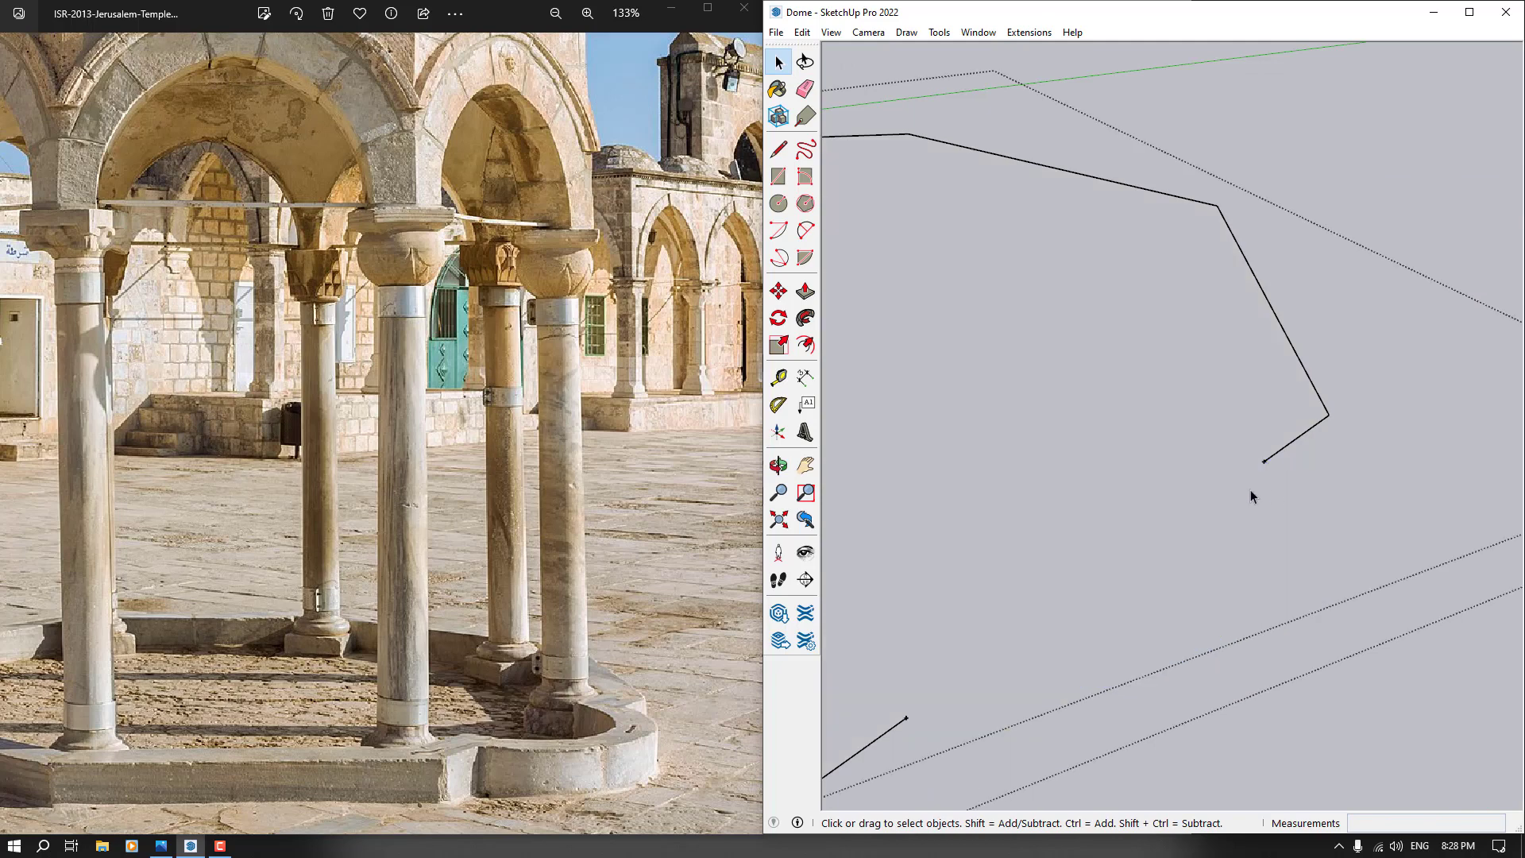
{"action": "key", "text": "ctrl+z"}
Offset the outline of the octagon with its rounded bay 12 cm inward to form the curb's border
{"action": "middle_click_drag", "start_coordinate": [1146, 427], "coordinate": [969, 451]}
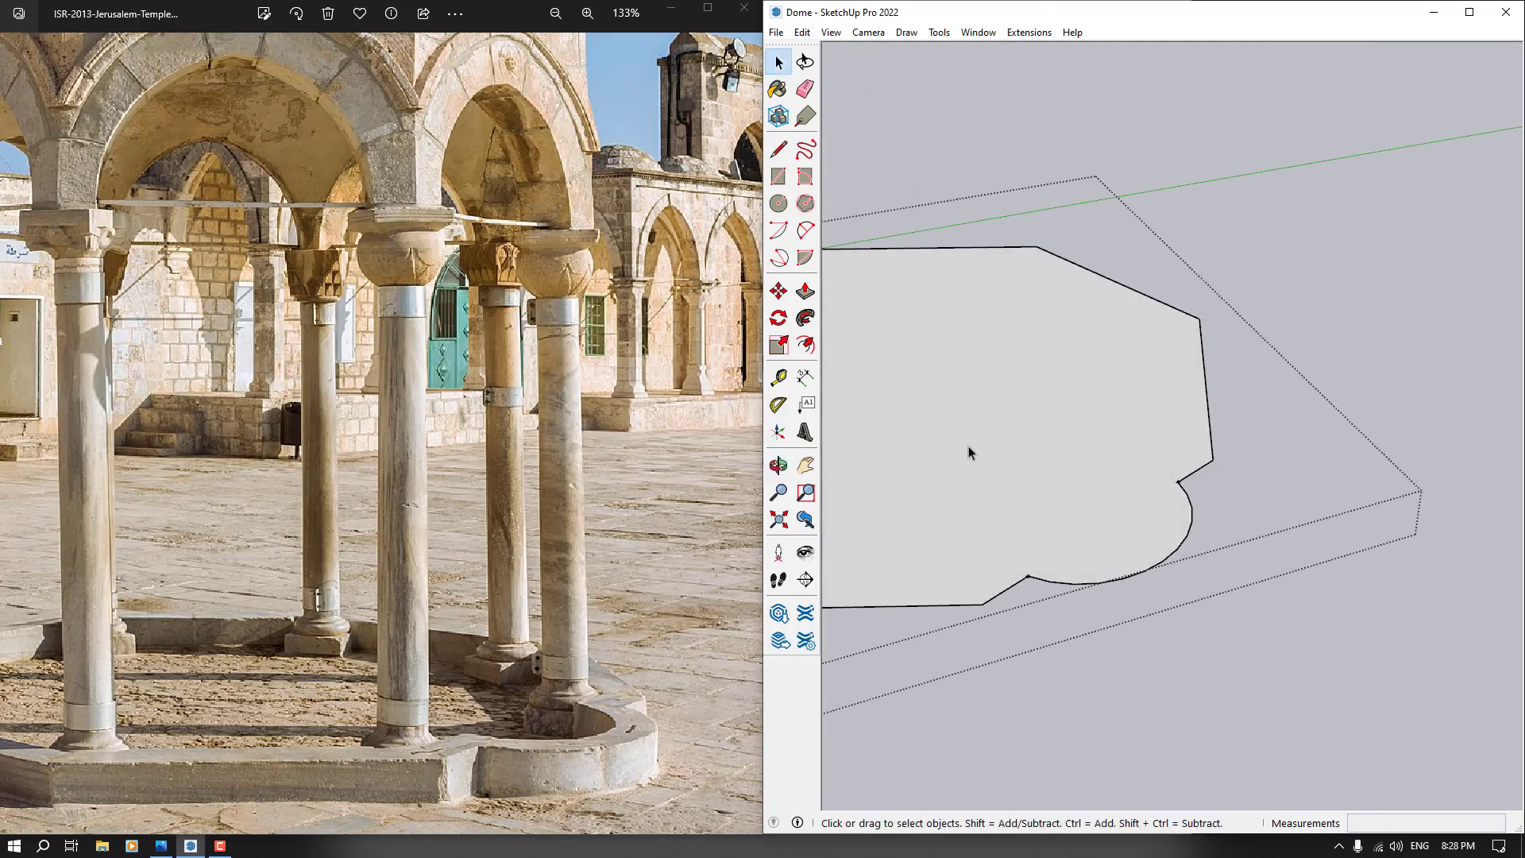
{"action": "left_click", "coordinate": [805, 344]}
{"action": "left_click", "coordinate": [1094, 489]}
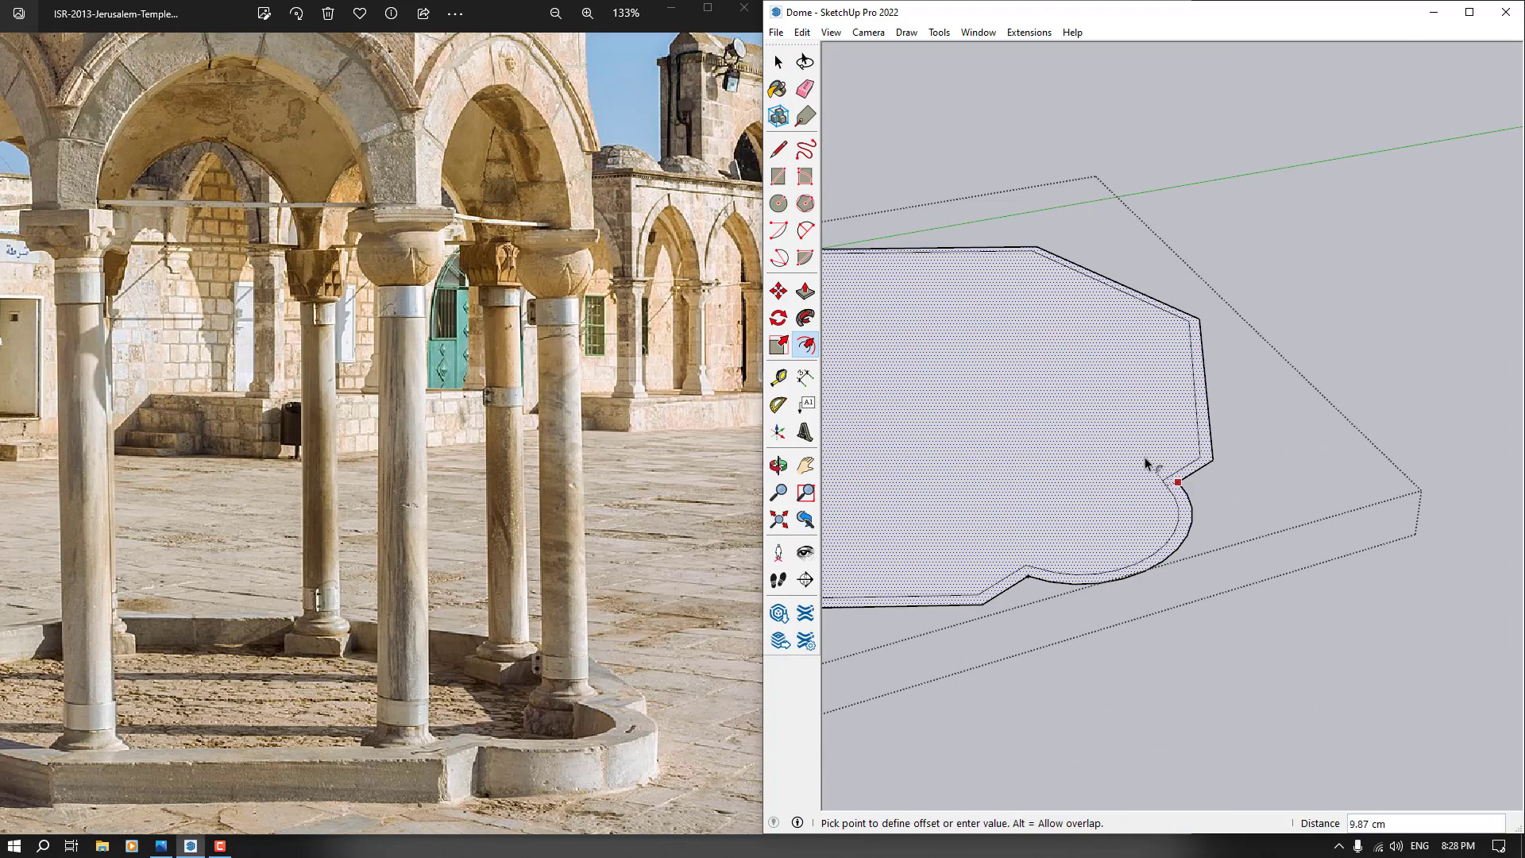
{"action": "type", "text": "14"}
{"action": "key", "text": "Return"}
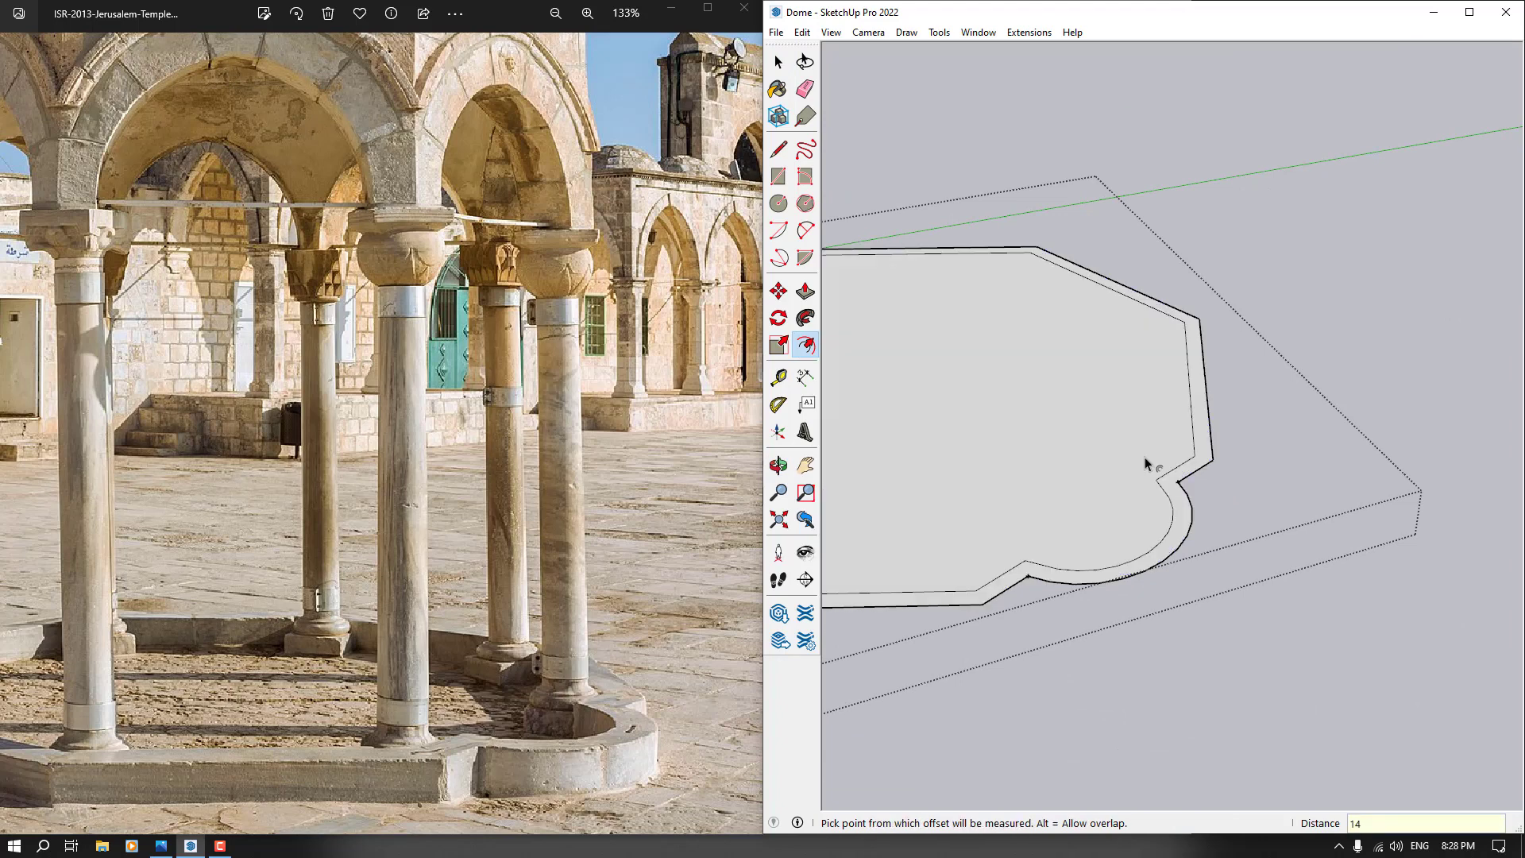
{"action": "type", "text": "12"}
{"action": "key", "text": "Return"}
{"action": "scroll", "coordinate": [1145, 457], "scroll_direction": "down", "scroll_amount": 3}
{"action": "key", "text": "space"}
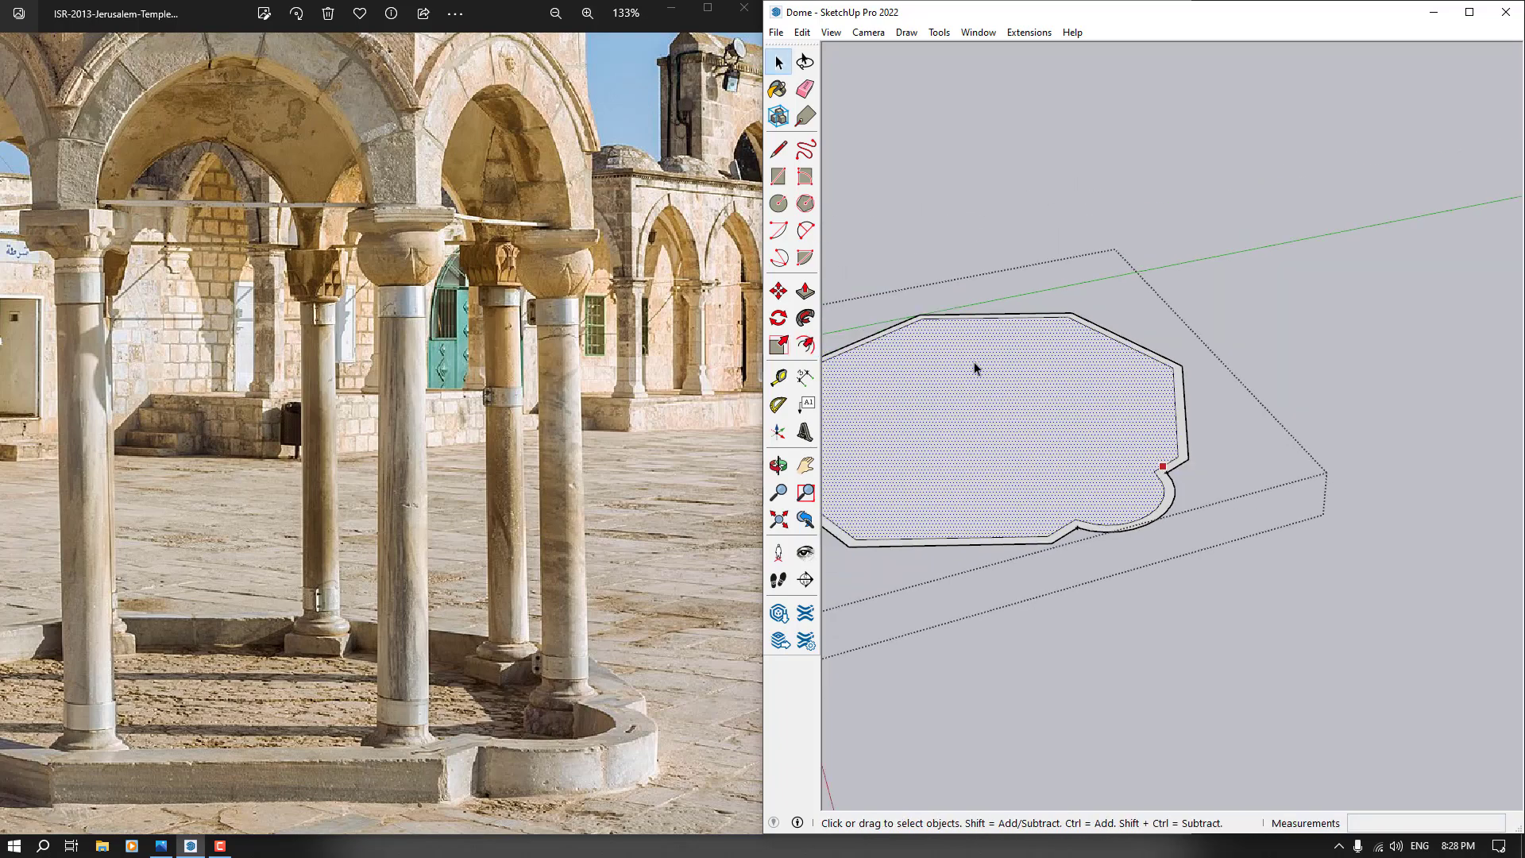
Push/Pull the border face up 24 cm to form the raised curb with its rounded bay
{"action": "left_click", "coordinate": [808, 298]}
{"action": "left_click", "coordinate": [1364, 483]}
{"action": "key", "text": "space"}
{"action": "left_click", "coordinate": [1363, 483]}
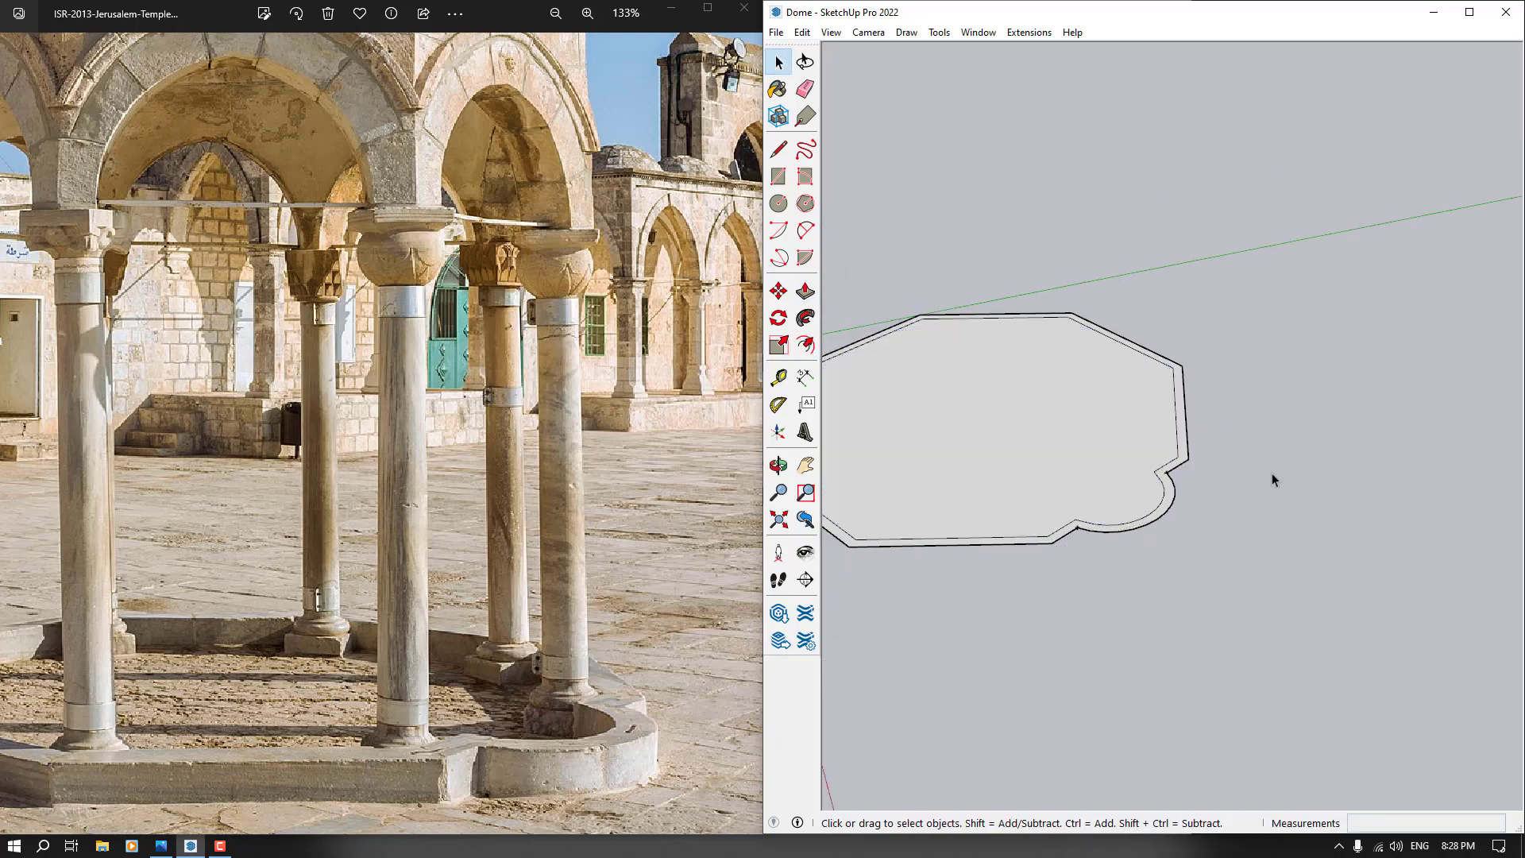
{"action": "scroll", "coordinate": [1137, 445], "scroll_direction": "up", "scroll_amount": 2}
{"action": "scroll", "coordinate": [831, 318], "scroll_direction": "down", "scroll_amount": 2}
{"action": "key", "text": "p"}
{"action": "middle_click_drag", "start_coordinate": [1276, 527], "coordinate": [1206, 392]}
{"action": "left_click", "coordinate": [1206, 392]}
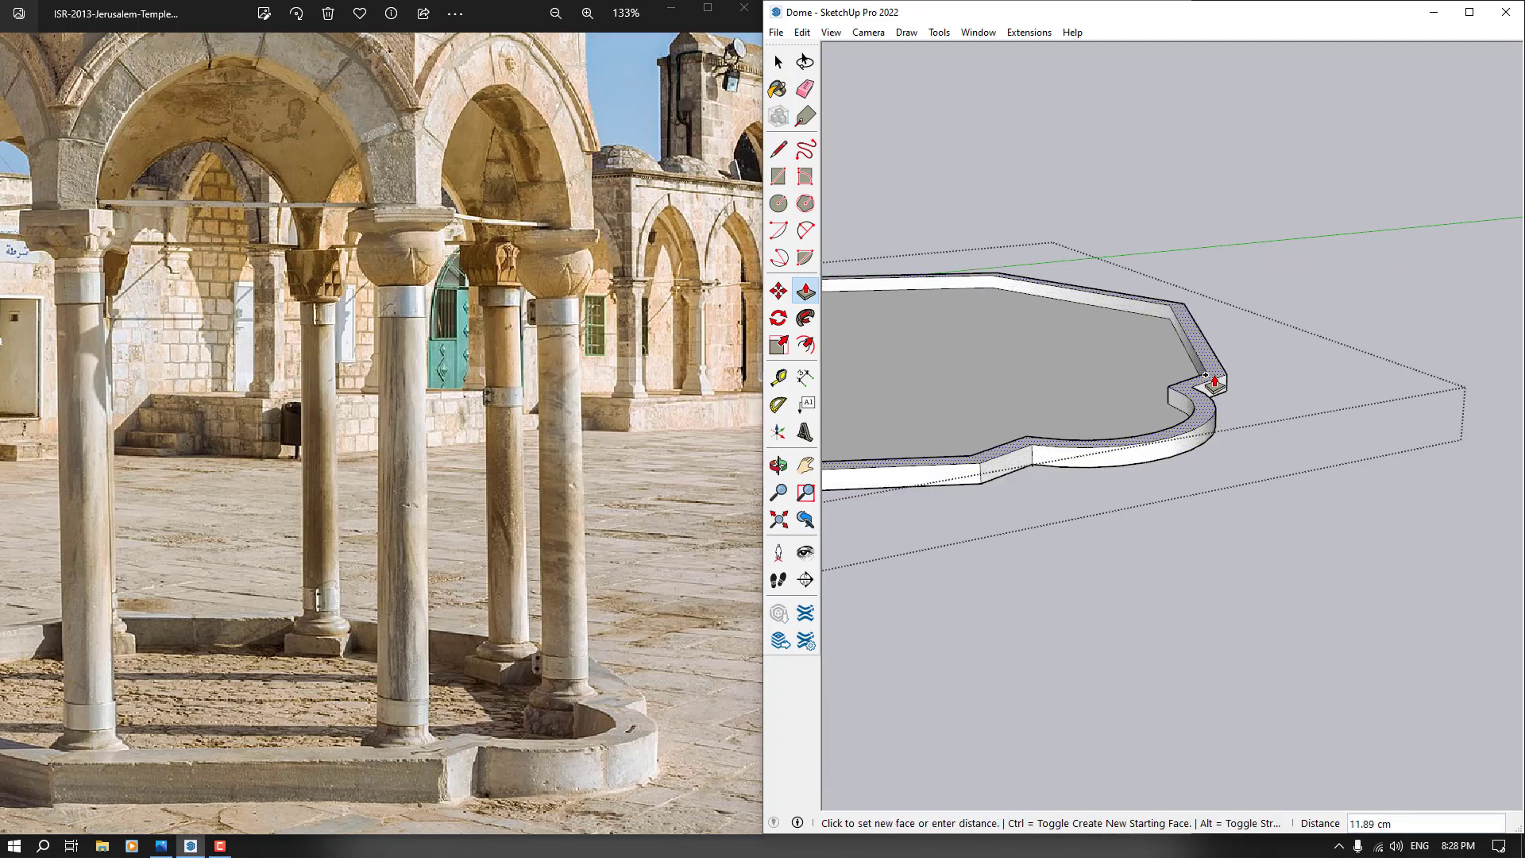
{"action": "type", "text": "24"}
{"action": "key", "text": "Return"}
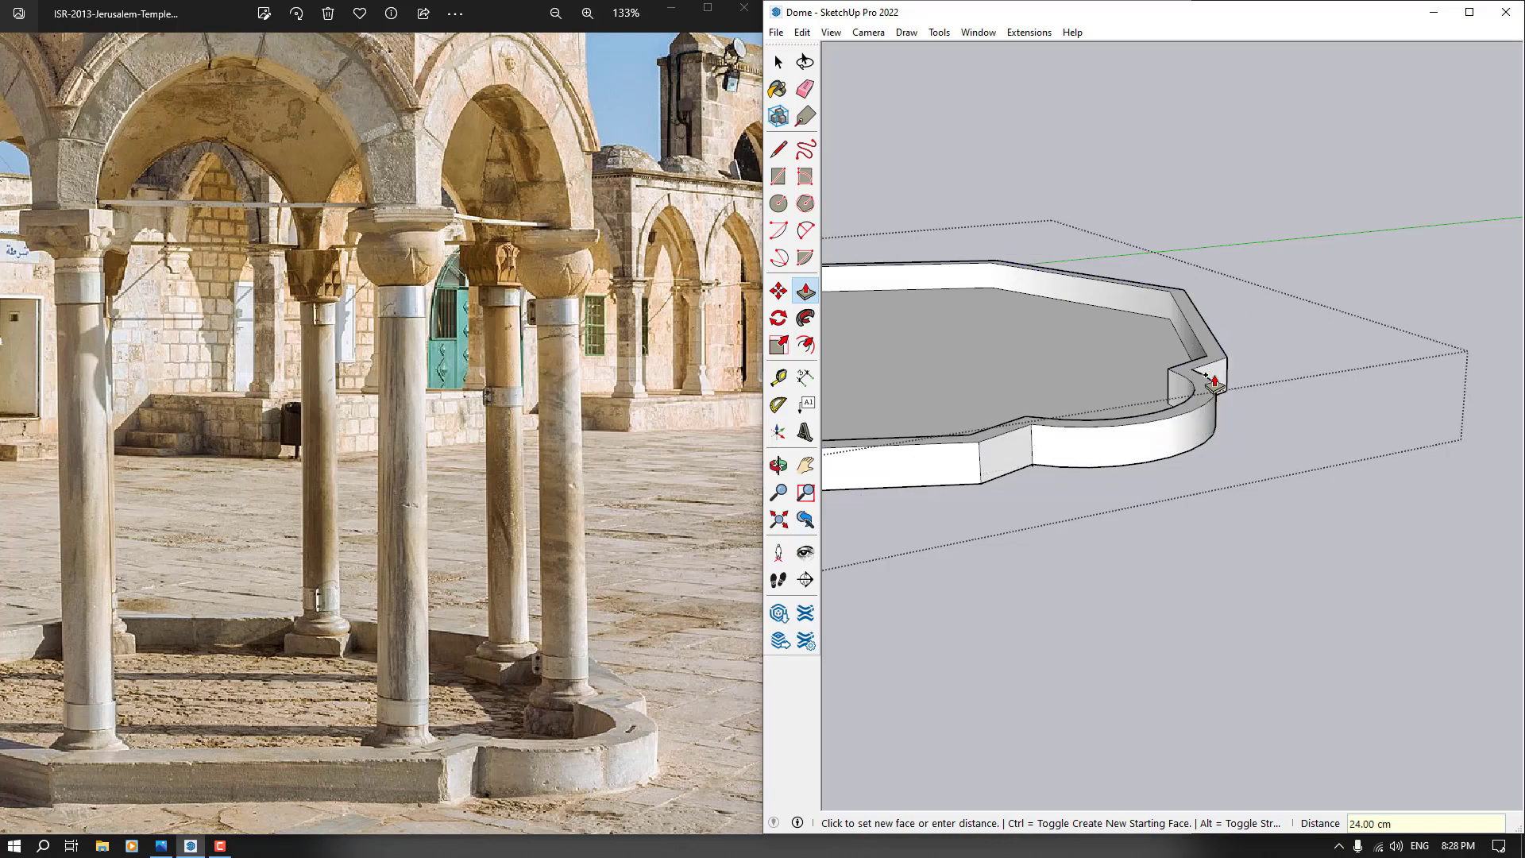
Push/Pull the floor face inside the curb by 4 cm and close the base group
{"action": "scroll", "coordinate": [1269, 385], "scroll_direction": "down", "scroll_amount": 2}
{"action": "middle_click_drag", "start_coordinate": [1290, 432], "coordinate": [1215, 470]}
{"action": "scroll", "coordinate": [1033, 402], "scroll_direction": "up", "scroll_amount": 3}
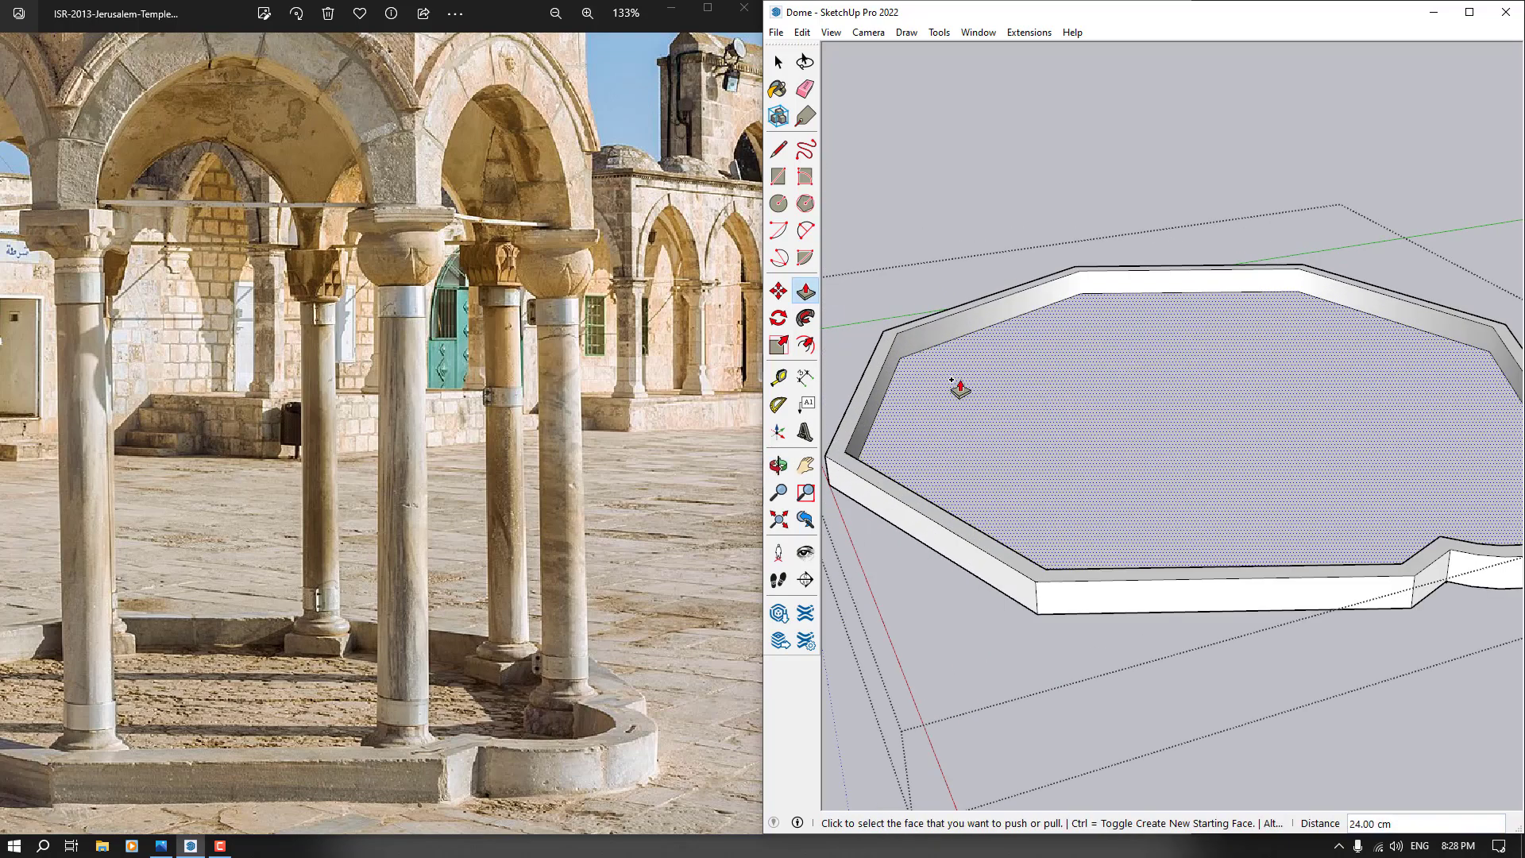
{"action": "left_click", "coordinate": [953, 374]}
{"action": "type", "text": "4"}
{"action": "key", "text": "Return"}
{"action": "scroll", "coordinate": [961, 580], "scroll_direction": "down", "scroll_amount": 5}
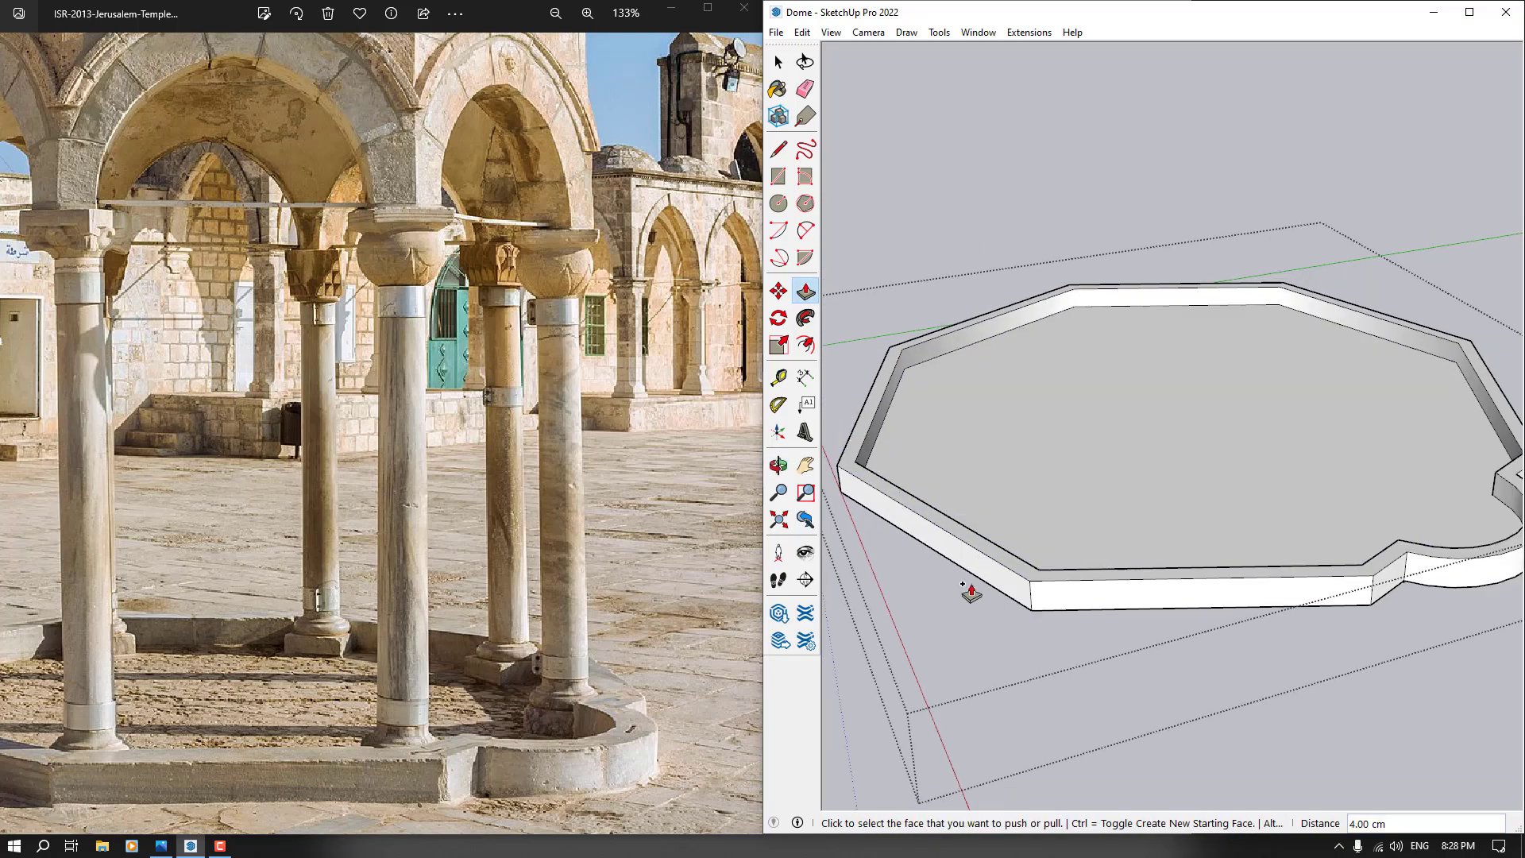
{"action": "key", "text": "space"}
{"action": "left_click", "coordinate": [1141, 633]}
{"action": "middle_click_drag", "start_coordinate": [1140, 630], "coordinate": [1054, 426]}
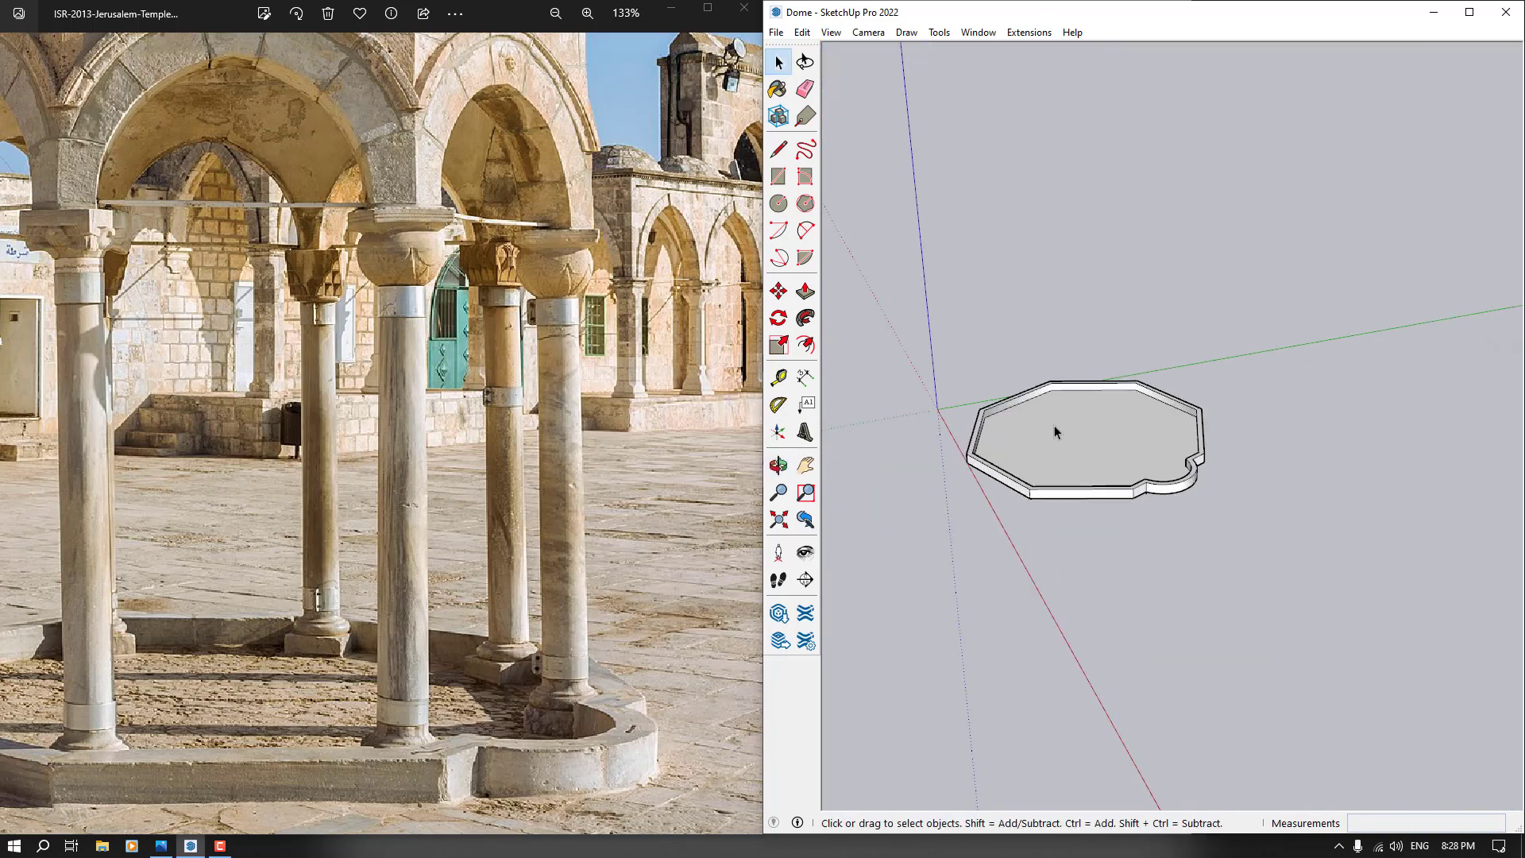
Examine the whole pavilion and the placement of its columns along the curb in the reference photo
{"action": "scroll", "coordinate": [1051, 423], "scroll_direction": "up", "scroll_amount": 2}
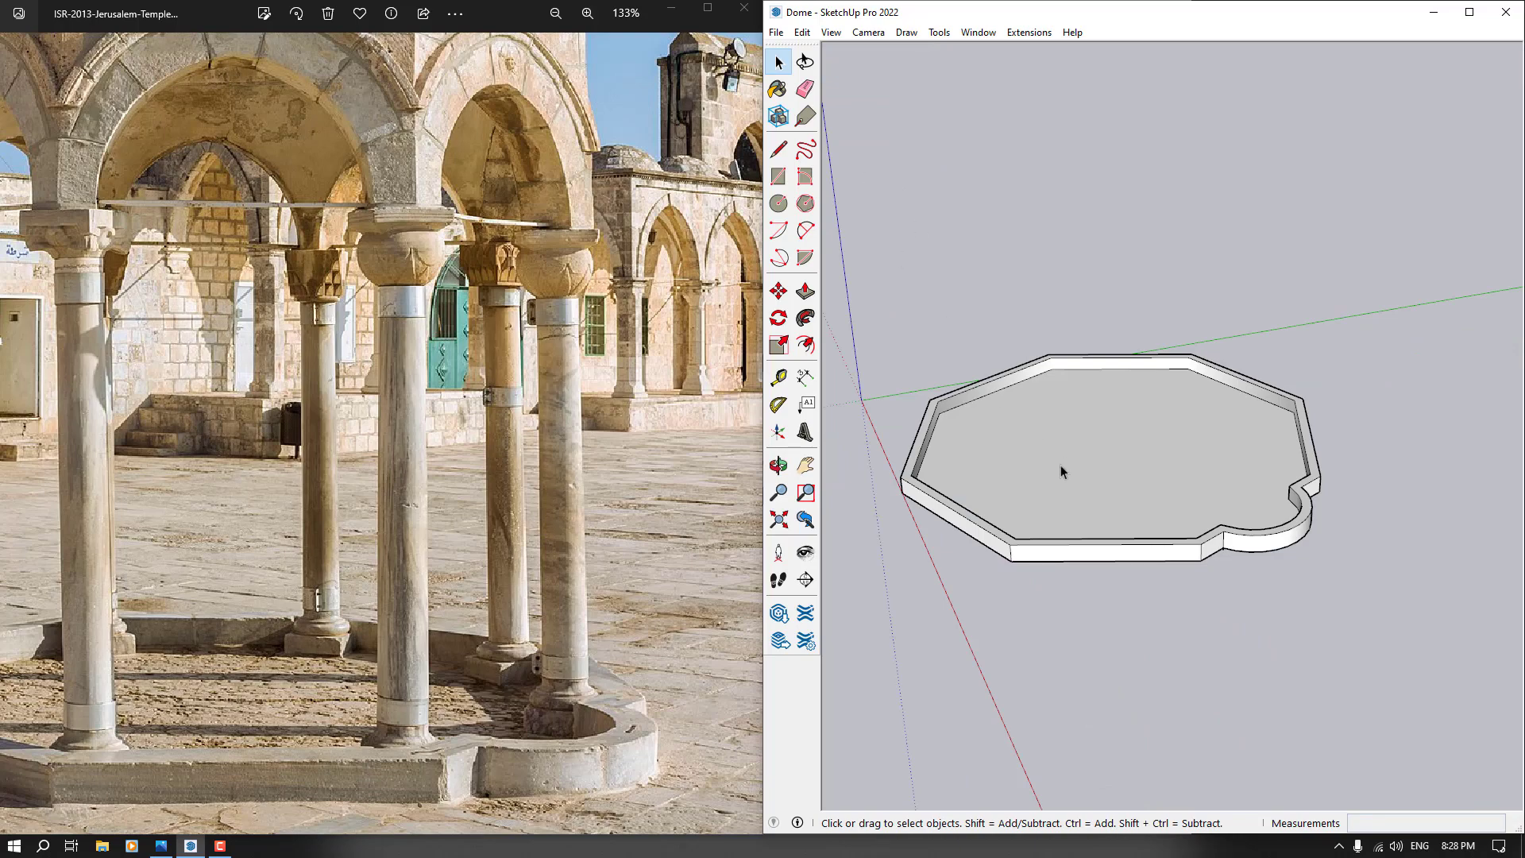
{"action": "scroll", "coordinate": [517, 425], "scroll_direction": "down", "scroll_amount": 4}
{"action": "scroll", "coordinate": [417, 673], "scroll_direction": "up", "scroll_amount": 2}
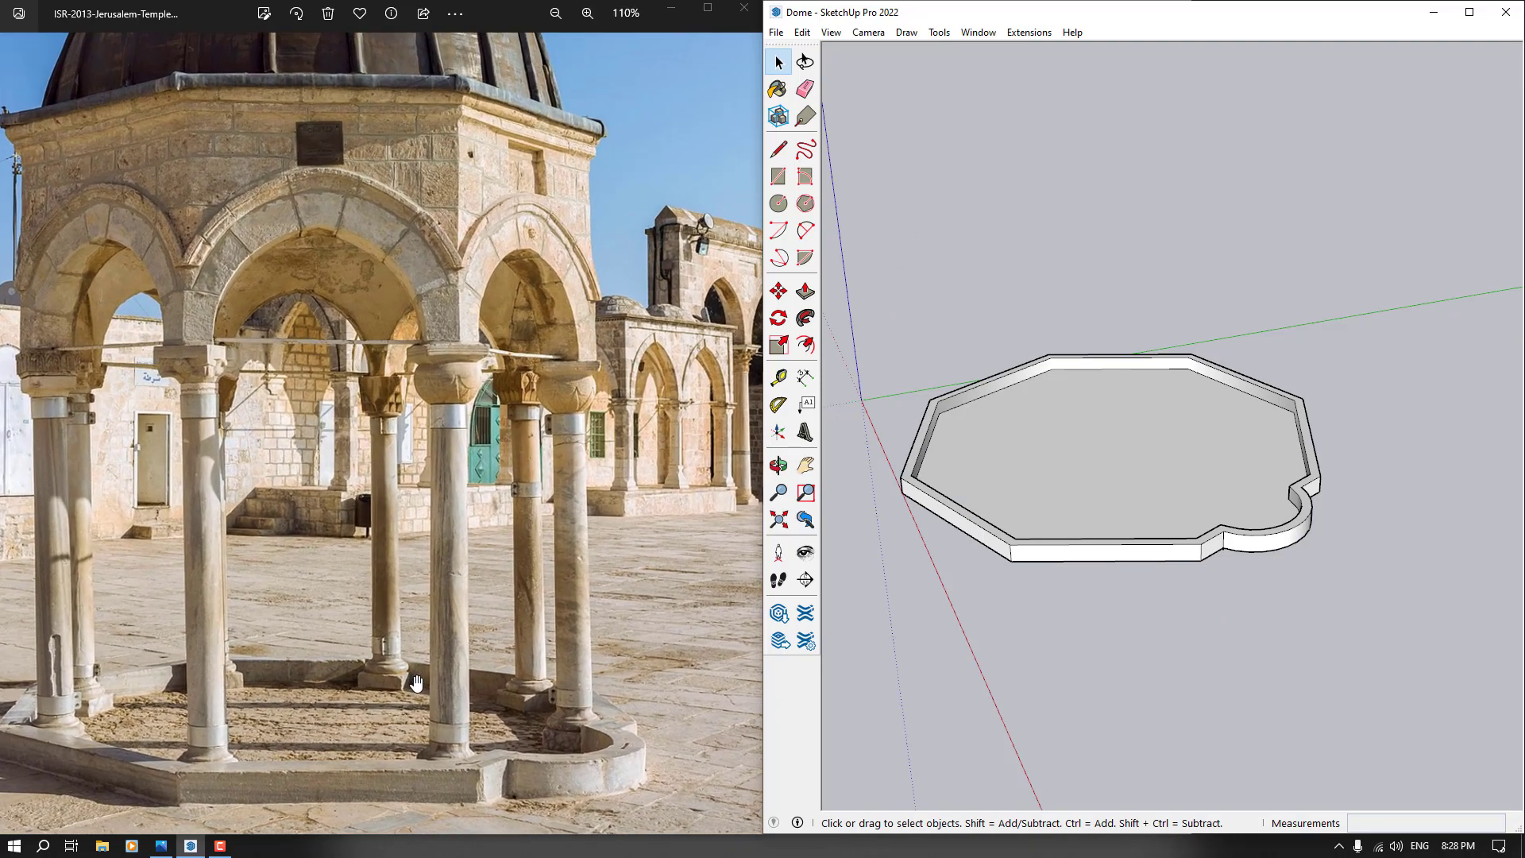
{"action": "scroll", "coordinate": [388, 296], "scroll_direction": "down", "scroll_amount": 3}
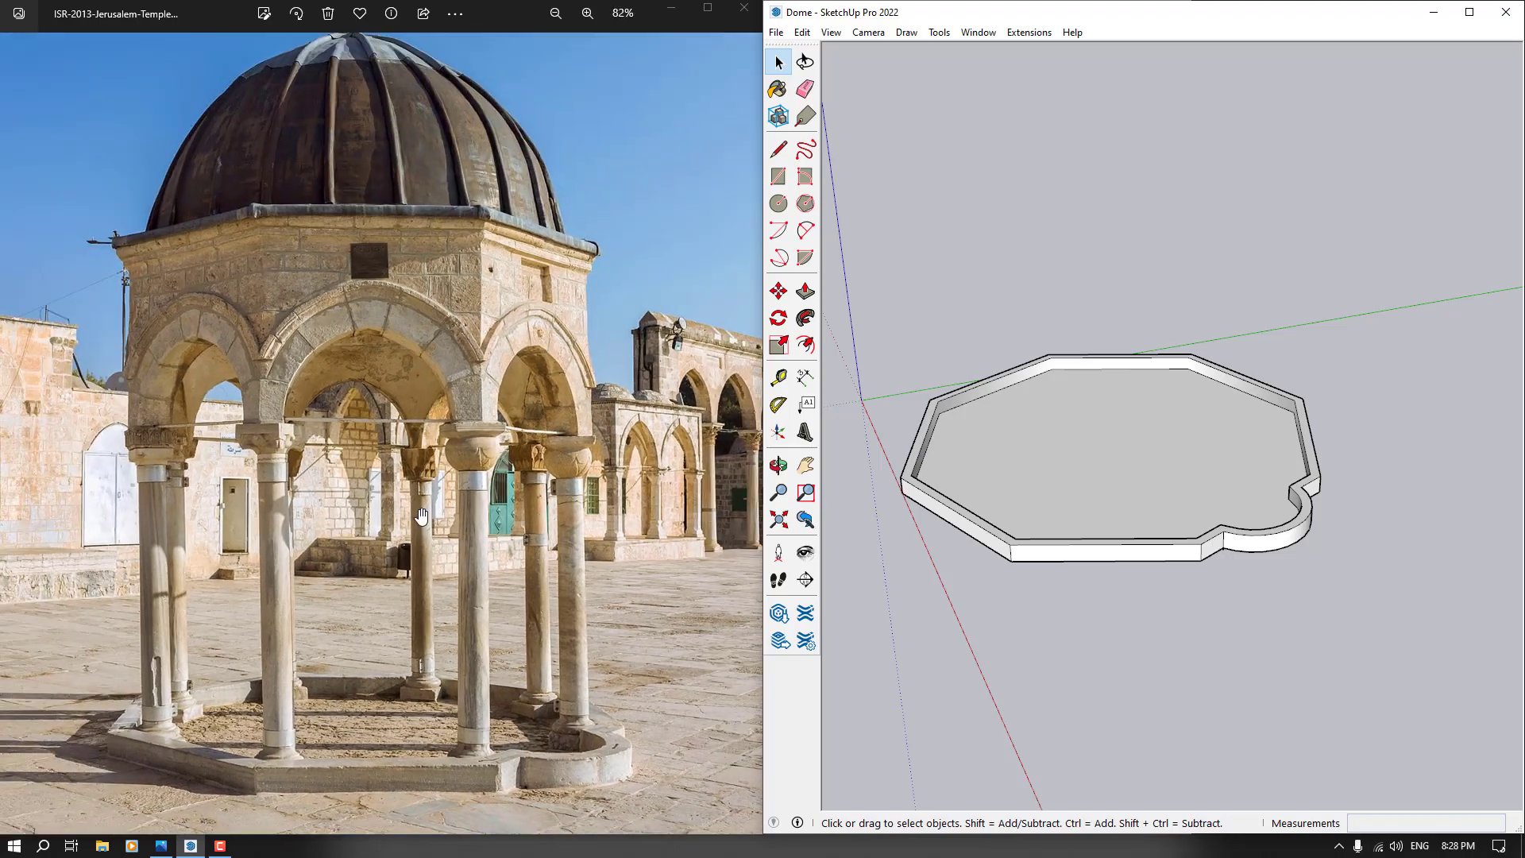
{"action": "scroll", "coordinate": [421, 636], "scroll_direction": "up", "scroll_amount": 6}
{"action": "scroll", "coordinate": [449, 429], "scroll_direction": "down", "scroll_amount": 2}
{"action": "left_click_drag", "start_coordinate": [449, 429], "coordinate": [476, 413]}
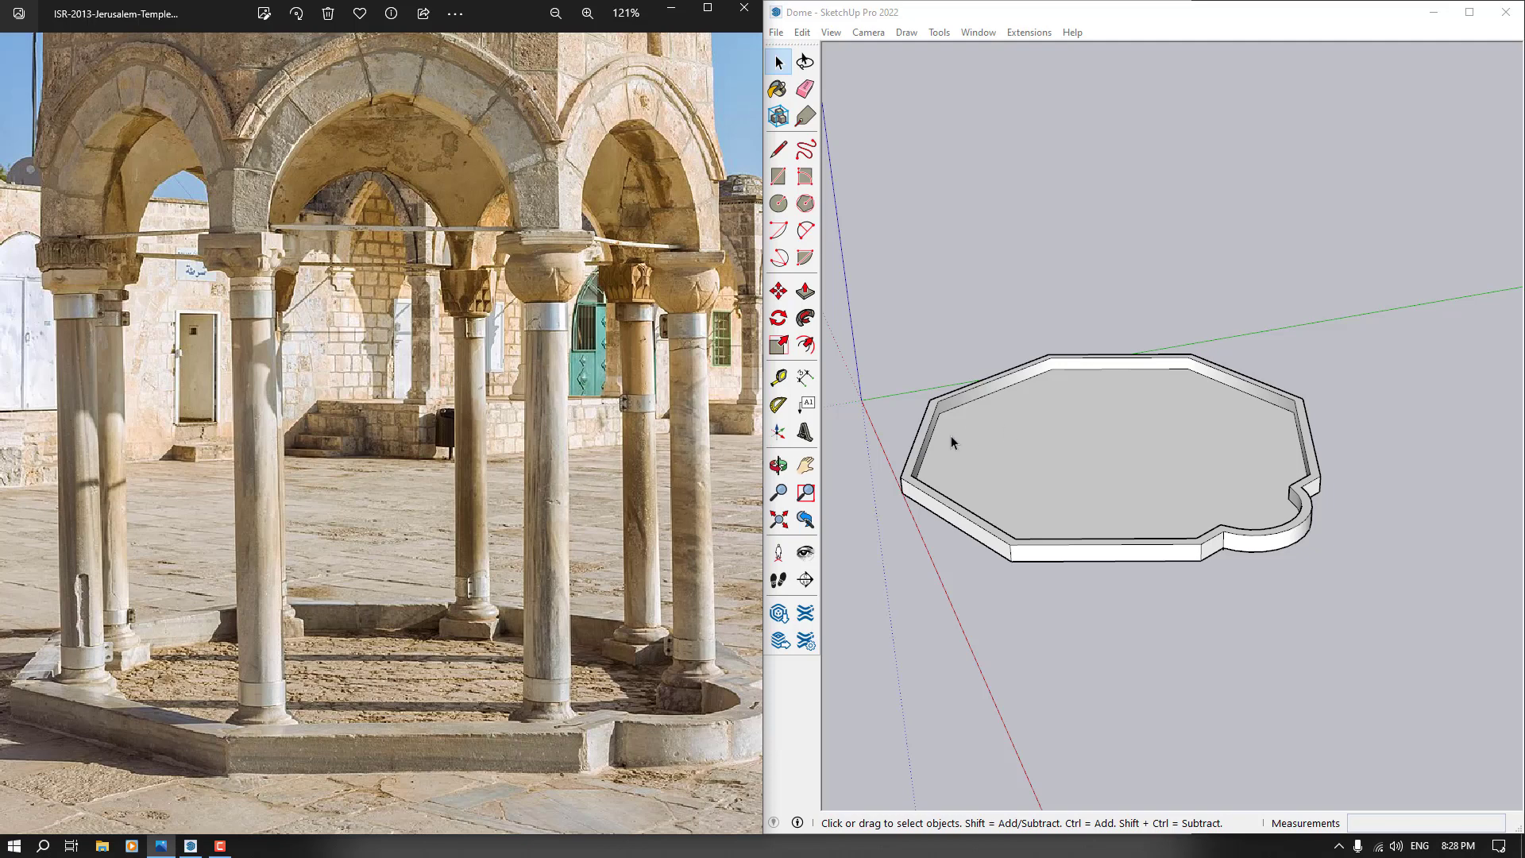
Draw a diagonal line across the floor between two opposite inner corners of the curb
{"action": "left_click", "coordinate": [778, 149]}
{"action": "mouse_move", "coordinate": [1247, 453]}
{"action": "middle_mouse_down"}
{"action": "mouse_move", "coordinate": [1068, 630]}
{"action": "mouse_move", "coordinate": [1144, 647]}
{"action": "mouse_move", "coordinate": [1062, 704]}
{"action": "middle_mouse_up"}
{"action": "scroll", "coordinate": [1008, 432], "scroll_direction": "up", "scroll_amount": 6}
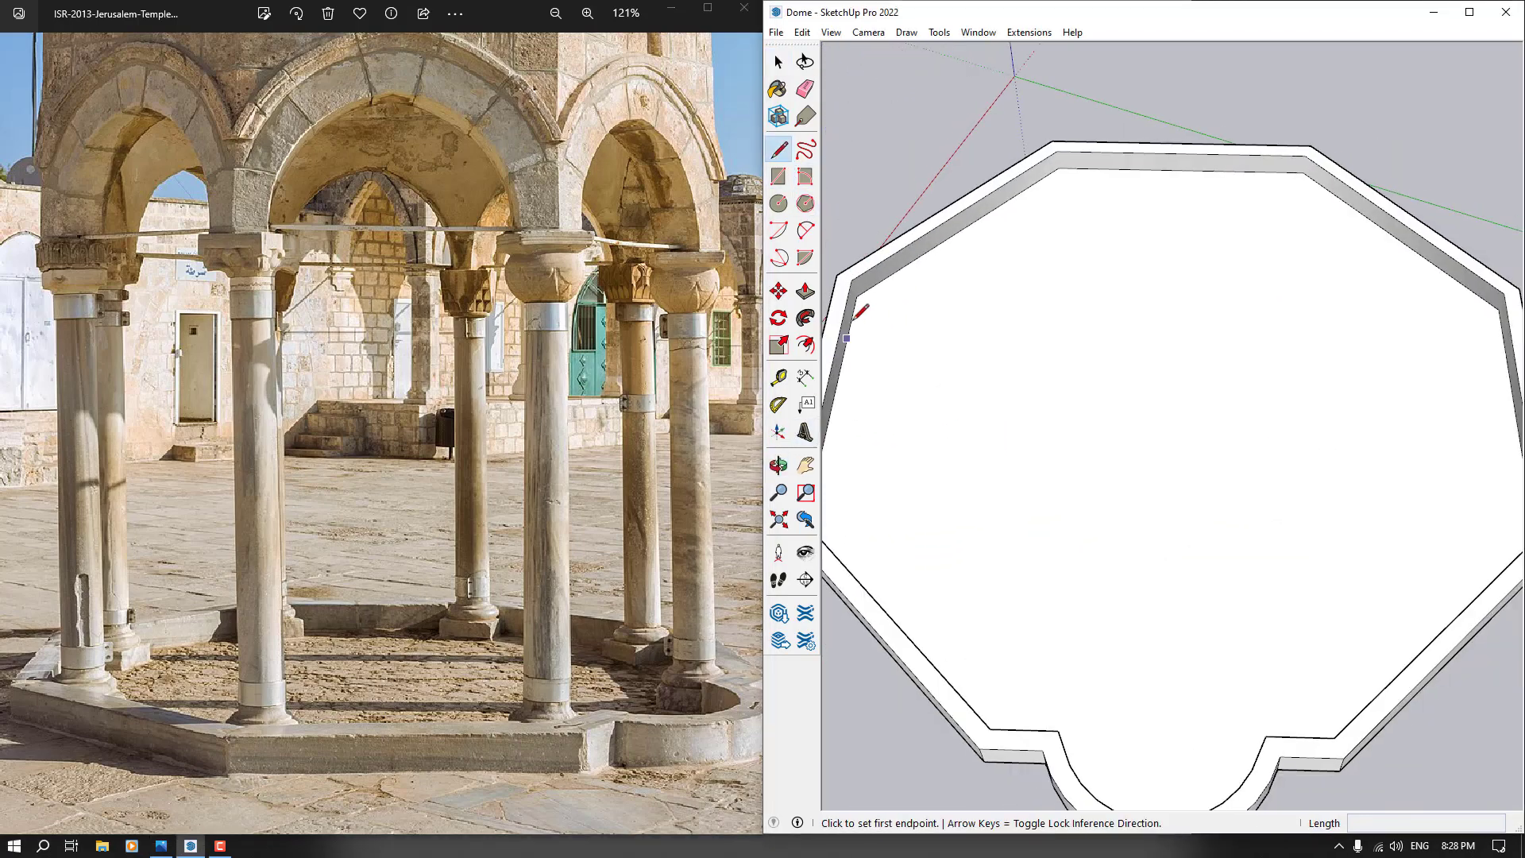
{"action": "left_click", "coordinate": [857, 296]}
{"action": "scroll", "coordinate": [993, 361], "scroll_direction": "down", "scroll_amount": 4}
{"action": "middle_click_drag", "start_coordinate": [1004, 359], "coordinate": [1390, 401]}
{"action": "scroll", "coordinate": [1235, 373], "scroll_direction": "up", "scroll_amount": 2}
{"action": "left_click", "coordinate": [1232, 374]}
{"action": "scroll", "coordinate": [1181, 460], "scroll_direction": "down", "scroll_amount": 5}
{"action": "middle_click_drag", "start_coordinate": [1175, 465], "coordinate": [913, 556]}
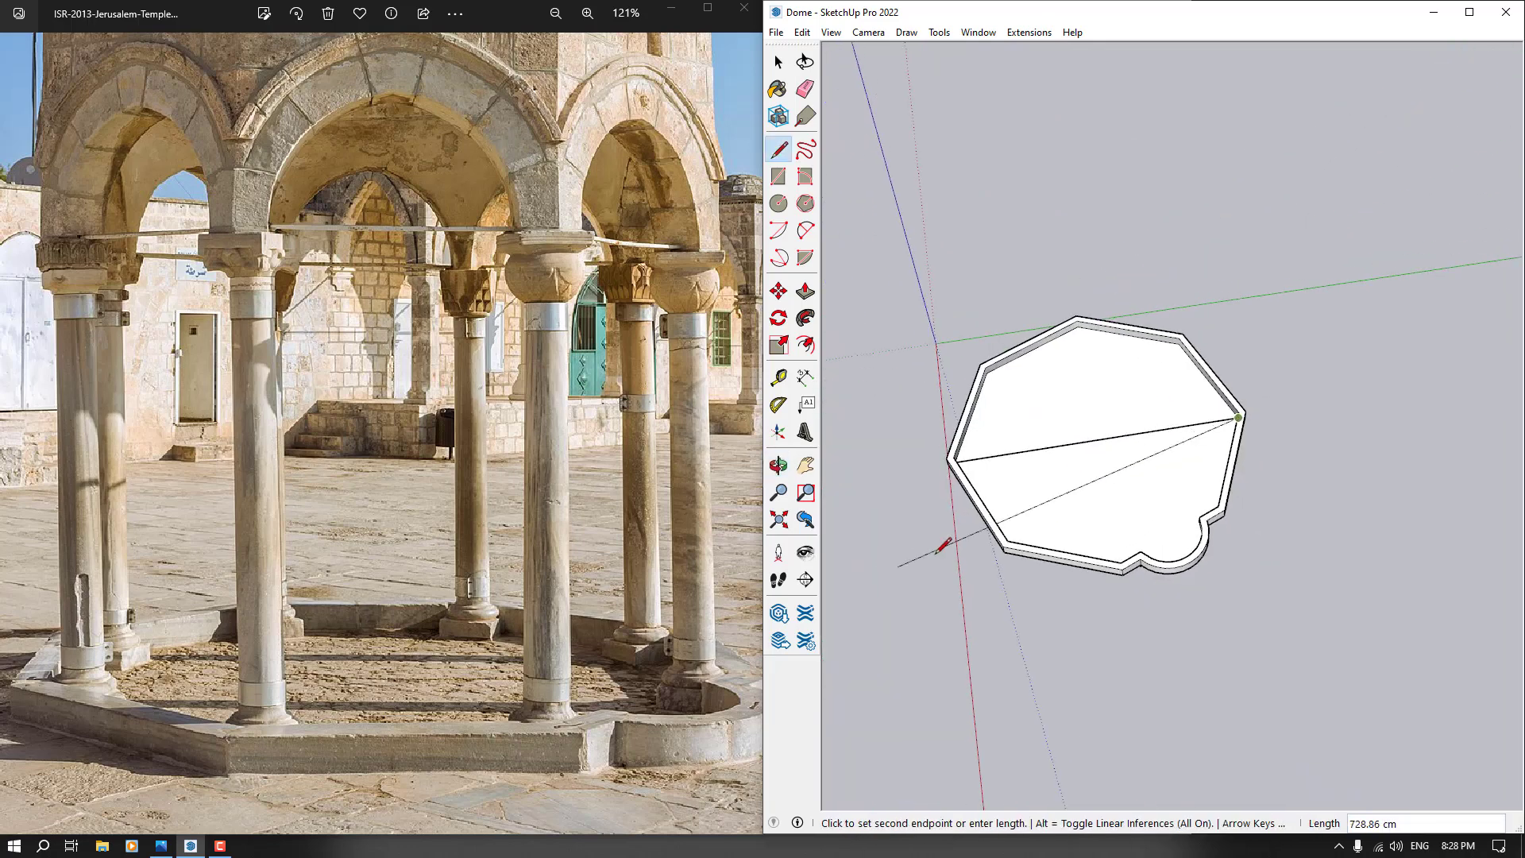
{"action": "key", "text": "space"}
Place a guide point on the floor's diagonal line, 40 cm from the inner corner nearest the red axis
{"action": "scroll", "coordinate": [1140, 467], "scroll_direction": "up", "scroll_amount": 2}
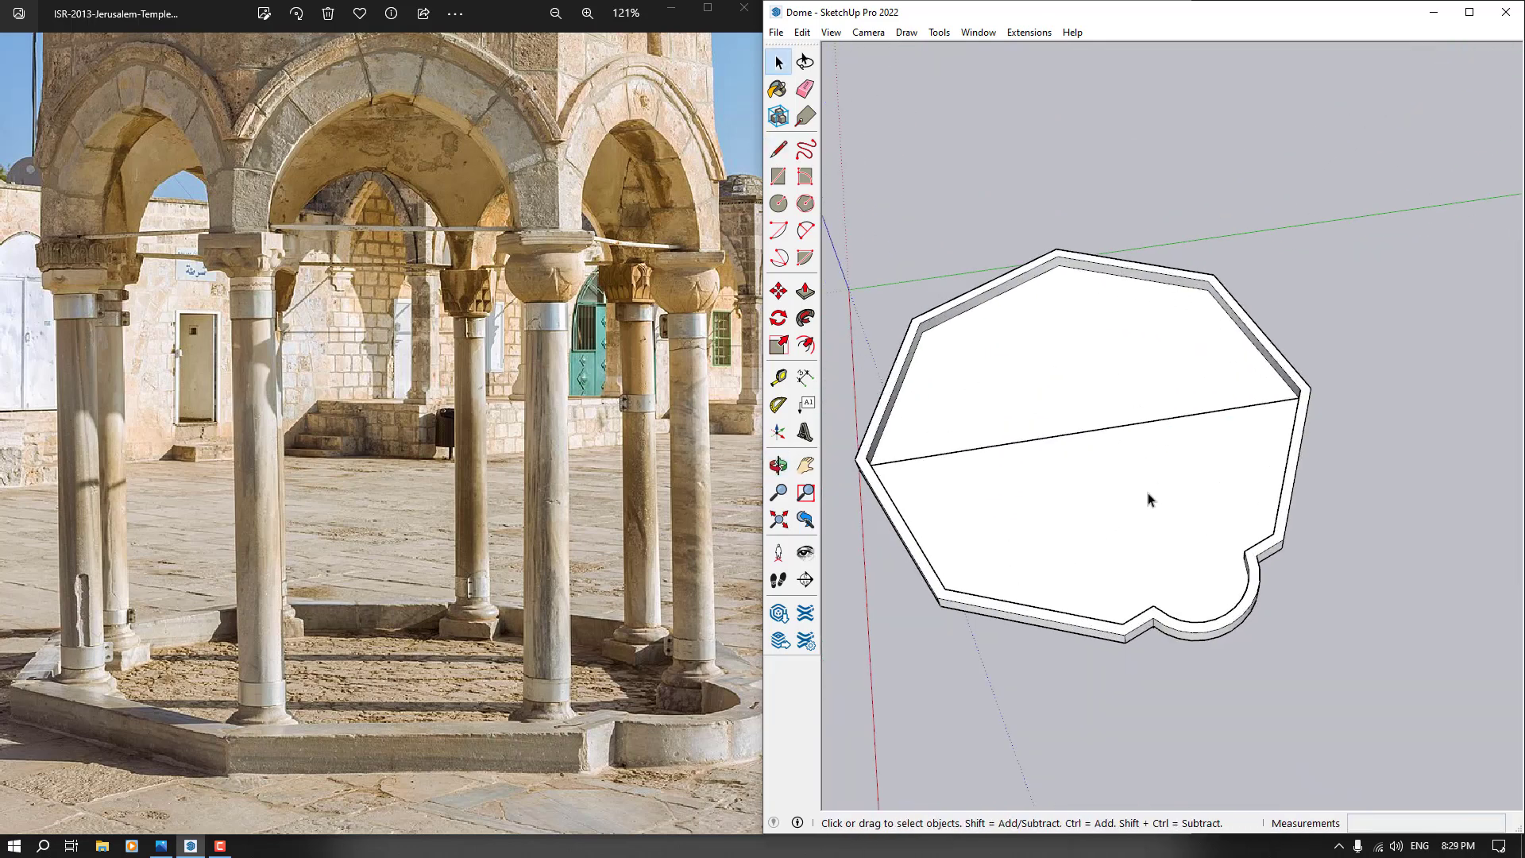
{"action": "middle_click_drag", "start_coordinate": [1150, 499], "coordinate": [1001, 466]}
{"action": "scroll", "coordinate": [905, 388], "scroll_direction": "up", "scroll_amount": 1}
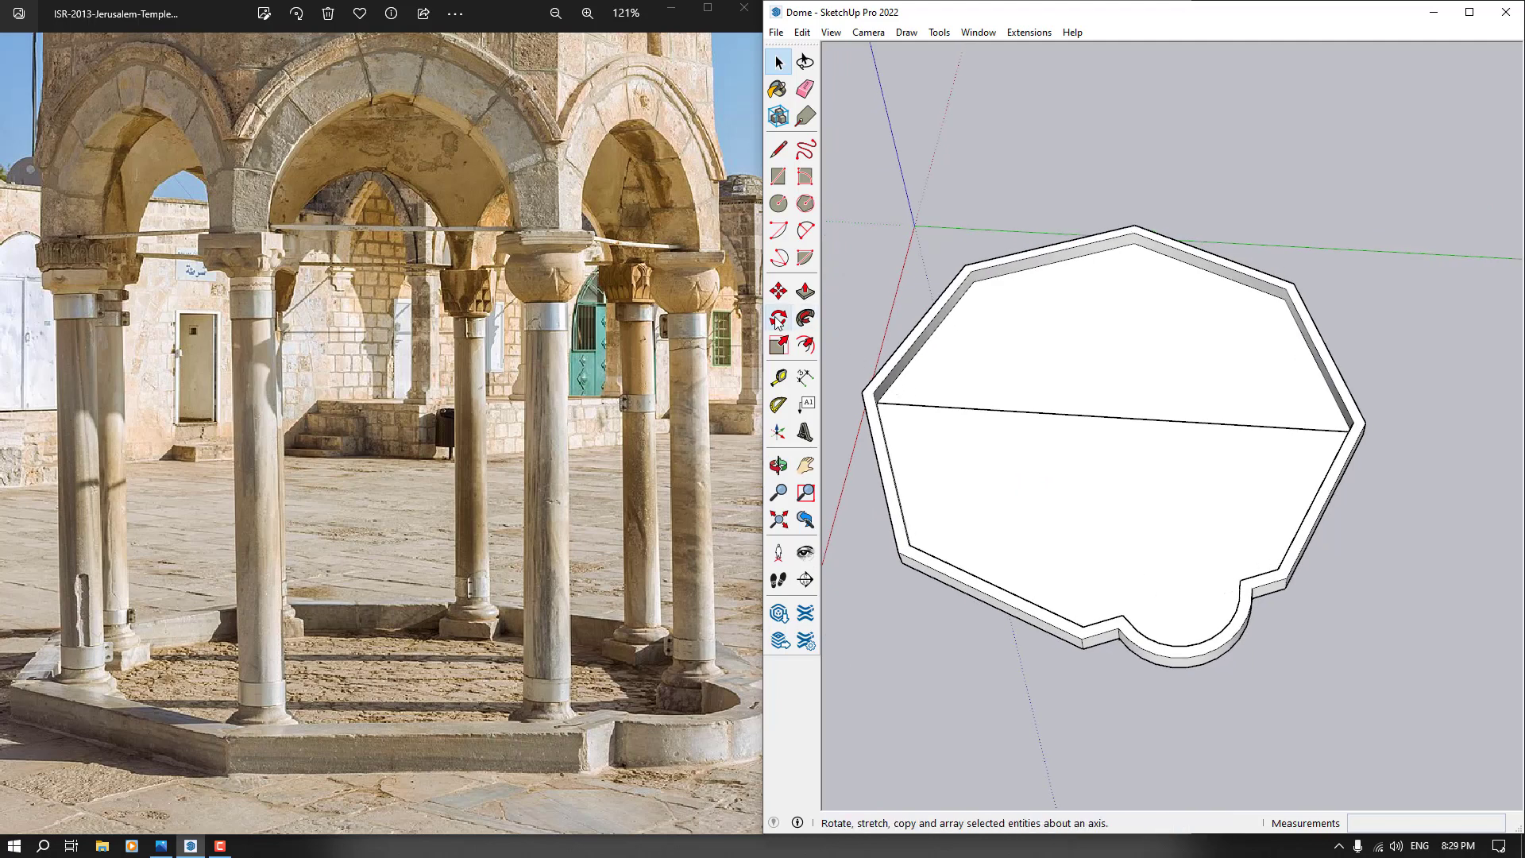
{"action": "left_click", "coordinate": [780, 378]}
{"action": "middle_click_drag", "start_coordinate": [998, 388], "coordinate": [1185, 412]}
{"action": "scroll", "coordinate": [1002, 387], "scroll_direction": "up", "scroll_amount": 2}
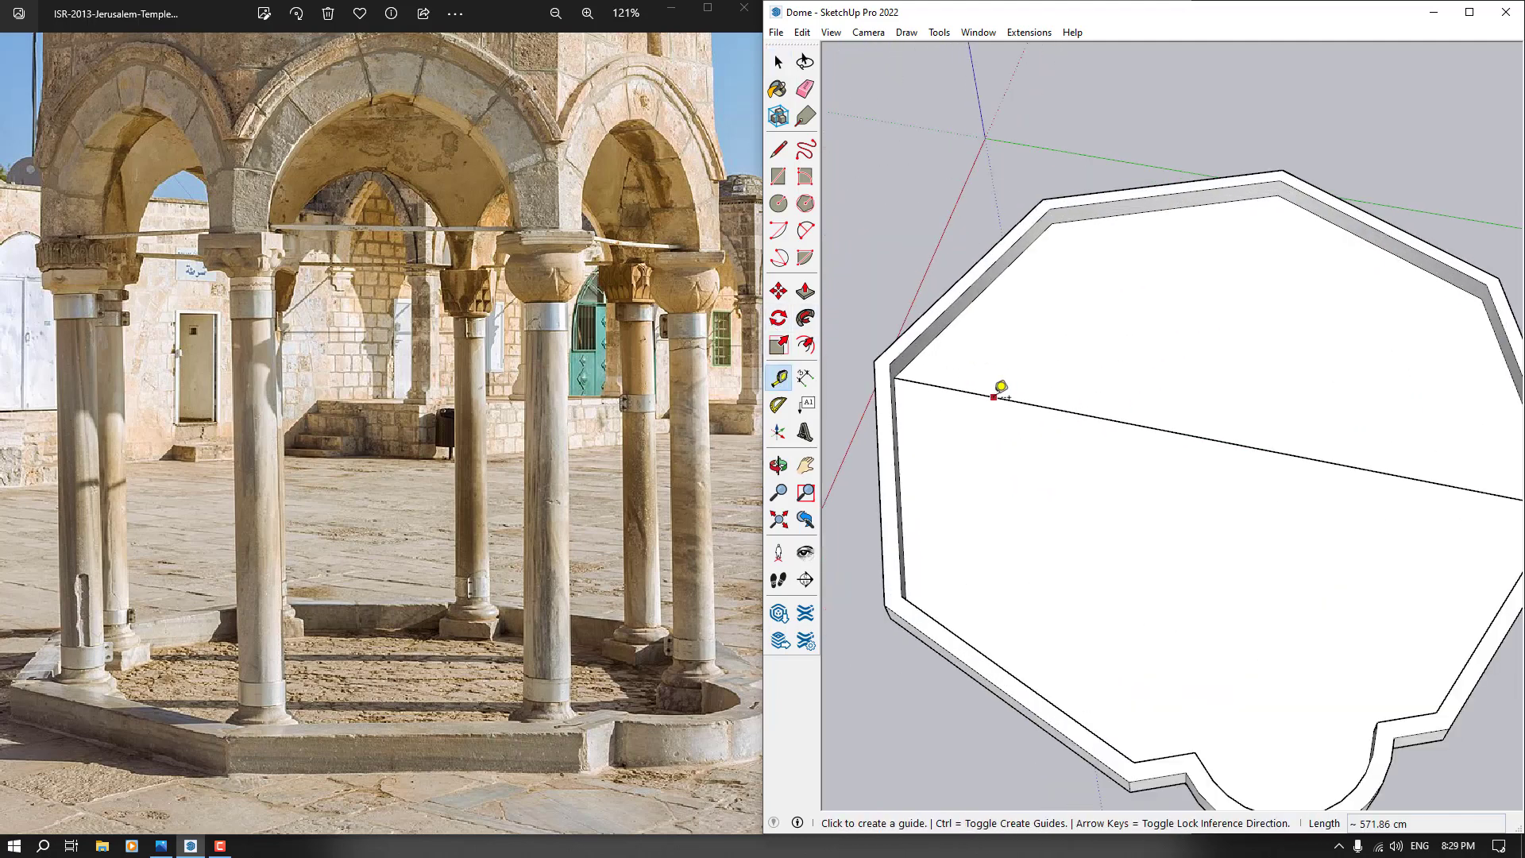
{"action": "scroll", "coordinate": [894, 372], "scroll_direction": "up", "scroll_amount": 1}
{"action": "left_click", "coordinate": [885, 375]}
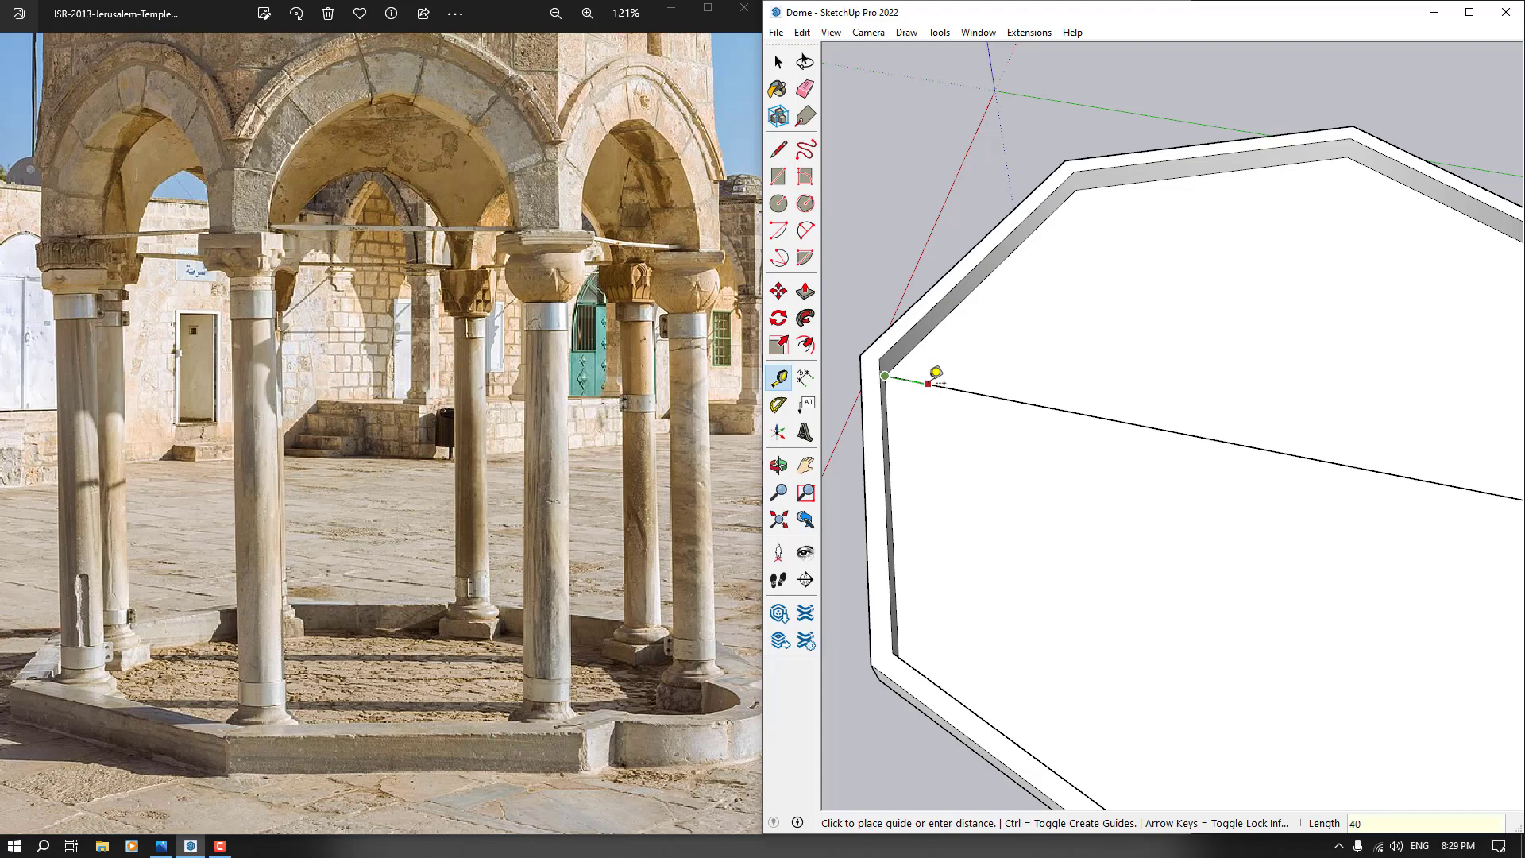
{"action": "key", "text": "Return"}
Place a second guide point on the floor's diagonal line near the inner corner at its other end
{"action": "scroll", "coordinate": [936, 374], "scroll_direction": "down", "scroll_amount": 4}
{"action": "middle_click_drag", "start_coordinate": [936, 375], "coordinate": [1259, 409]}
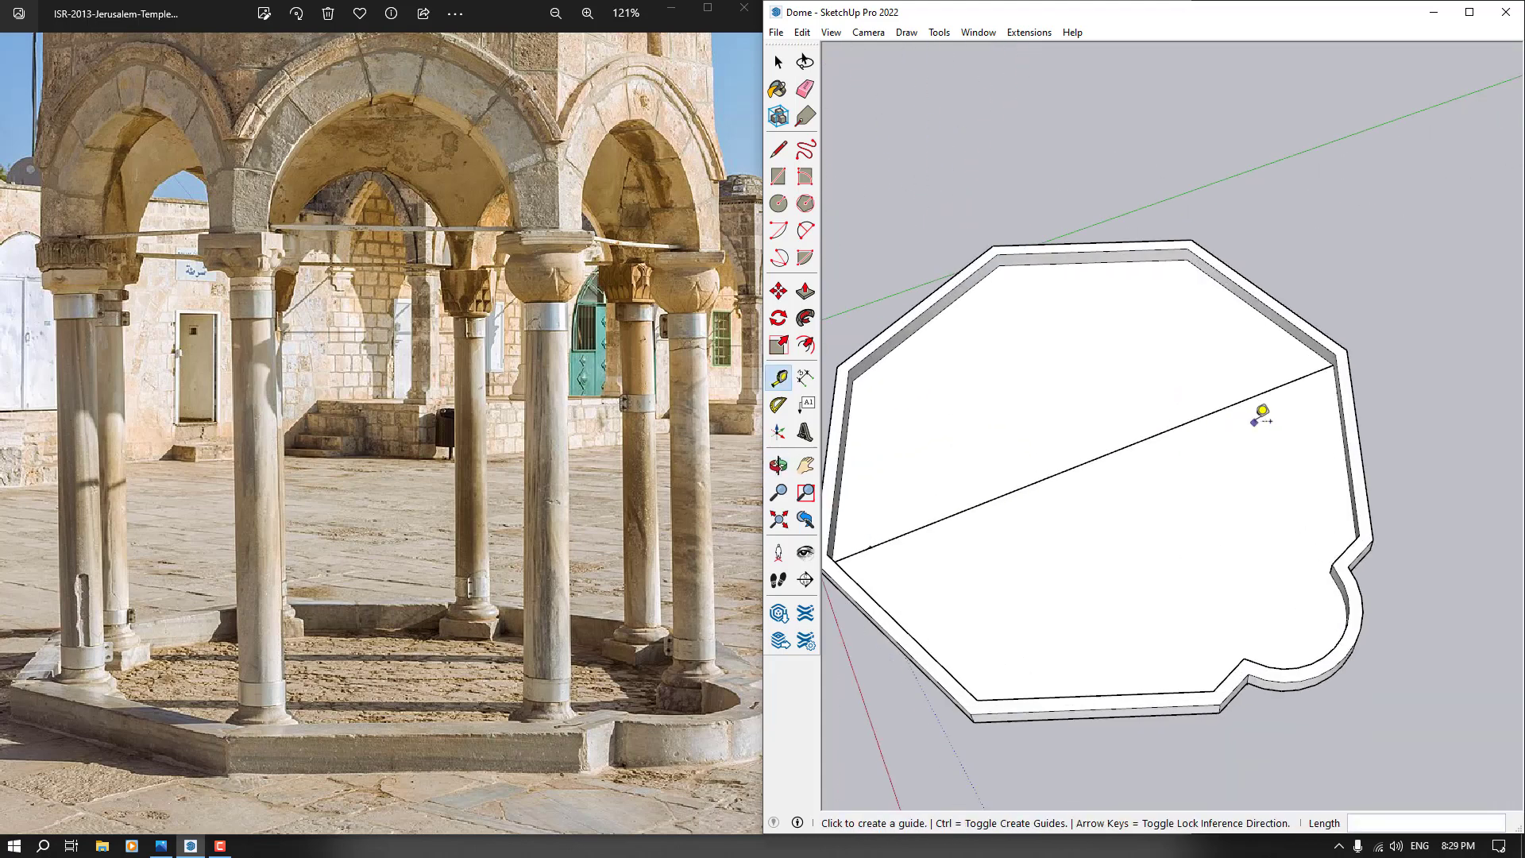
{"action": "scroll", "coordinate": [1335, 360], "scroll_direction": "up", "scroll_amount": 2}
{"action": "left_click", "coordinate": [1337, 352]}
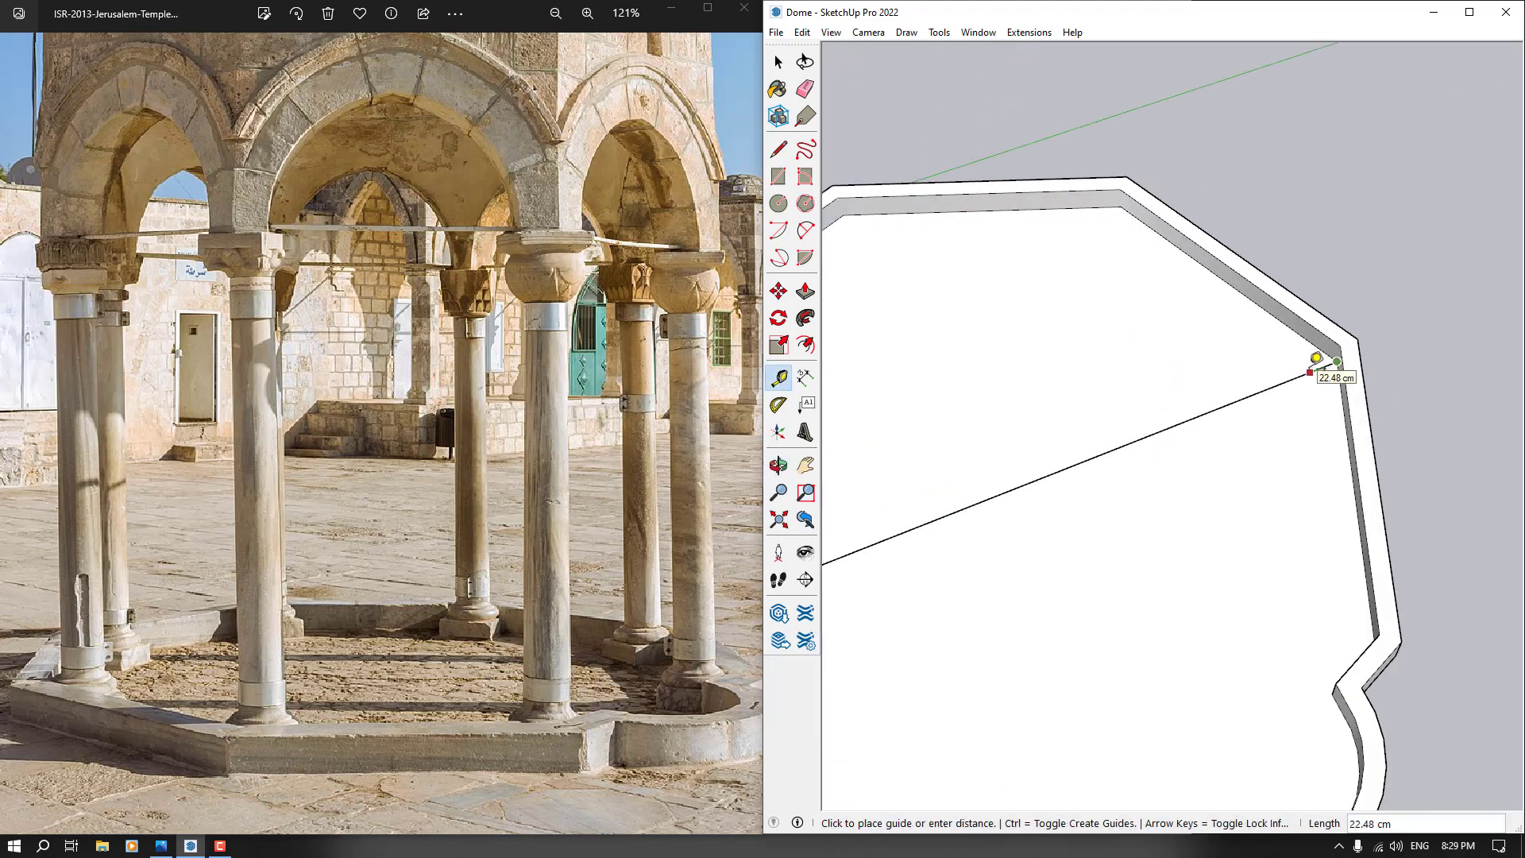
{"action": "key", "text": "Return"}
{"action": "scroll", "coordinate": [1310, 372], "scroll_direction": "down", "scroll_amount": 4}
{"action": "middle_click_drag", "start_coordinate": [1310, 372], "coordinate": [1038, 461]}
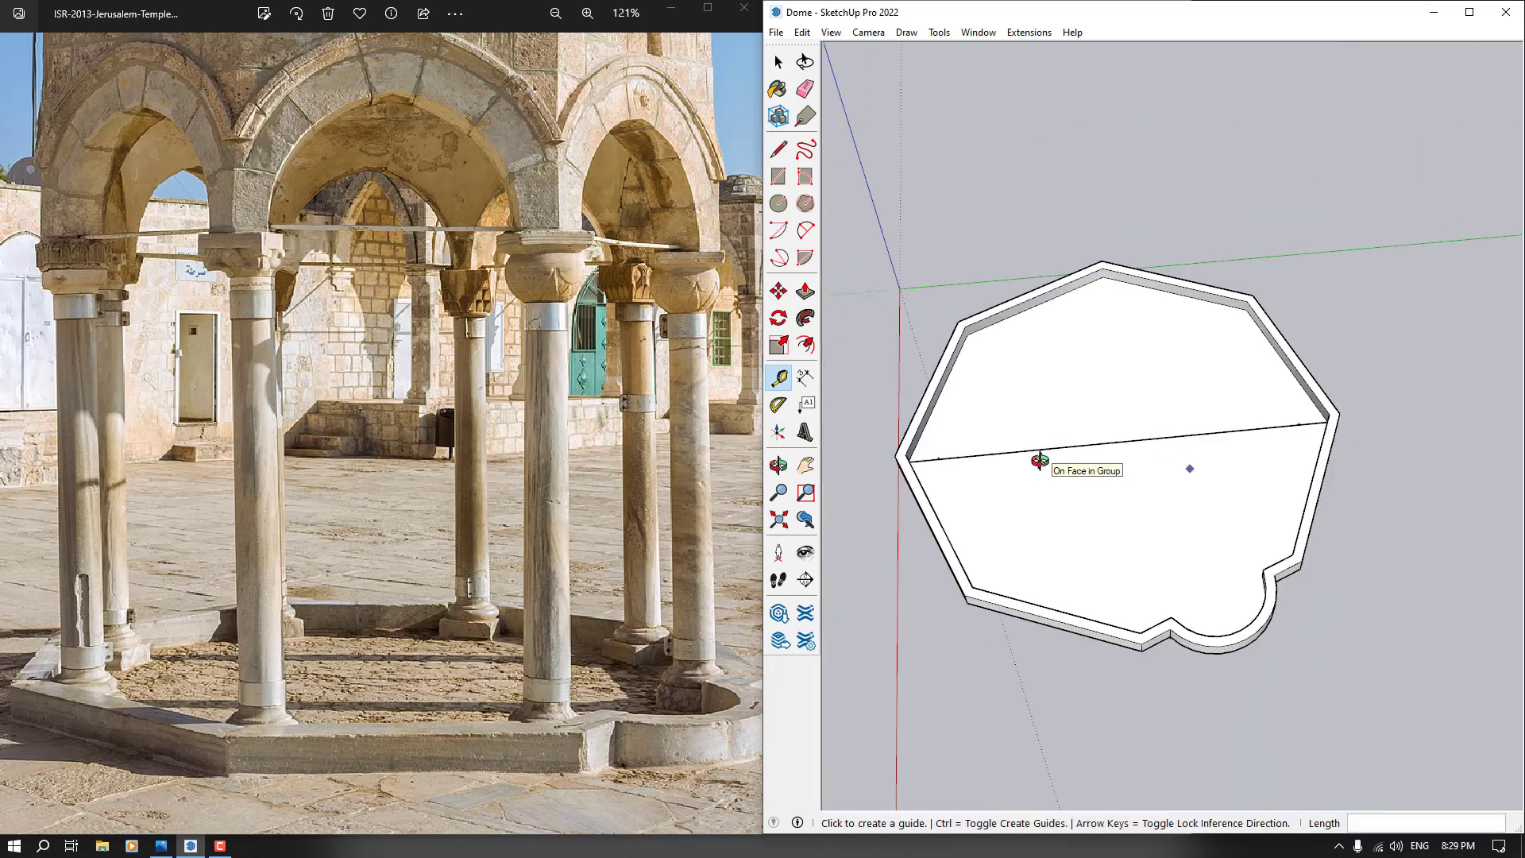
Draw a circle of radius 33 cm on the floor, centred on the guide point near the red axis
{"action": "key", "text": "space"}
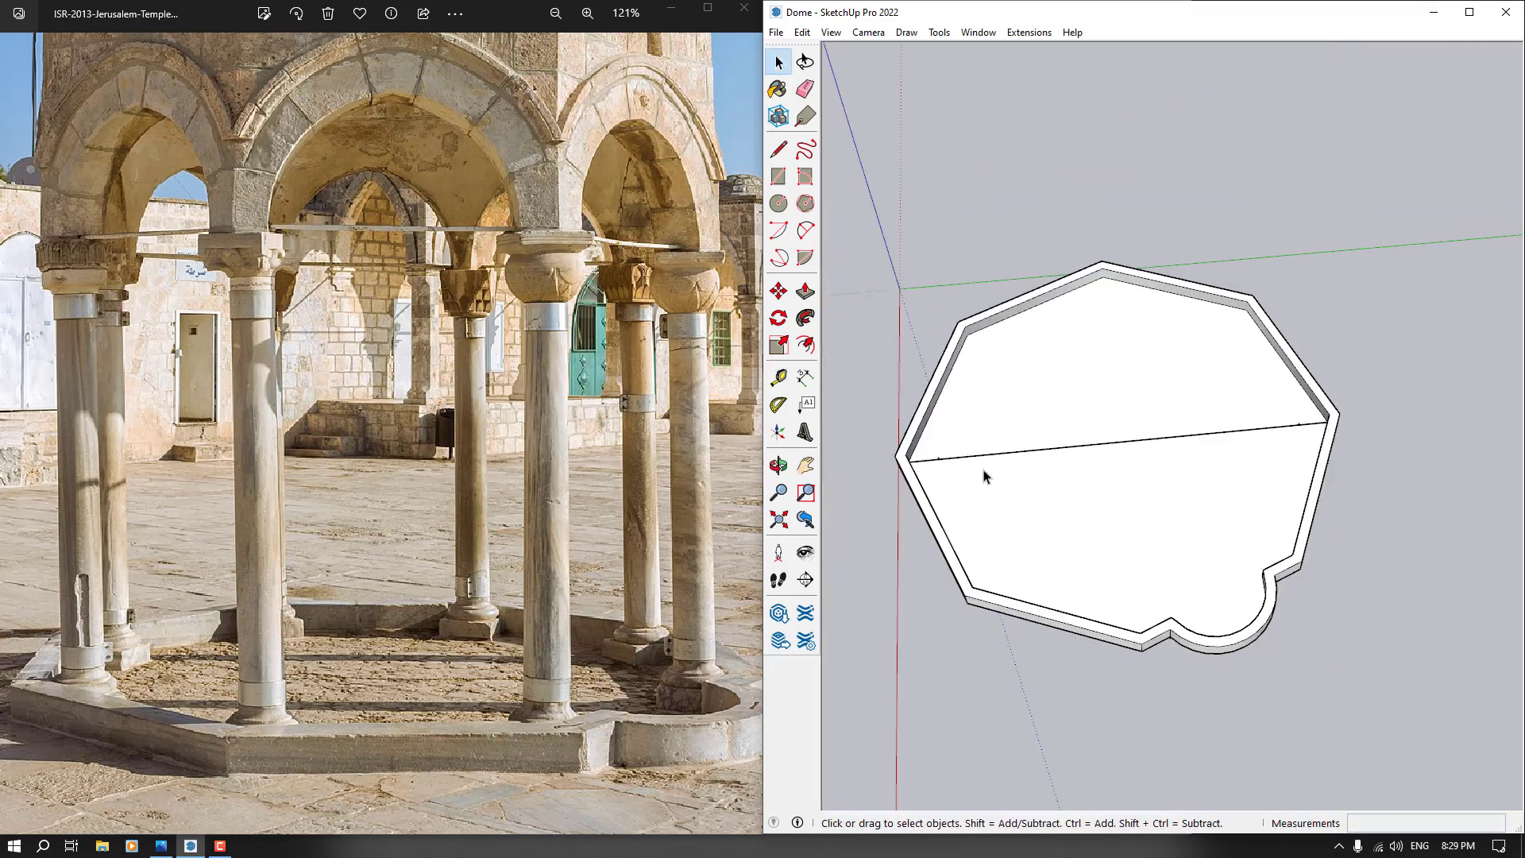
{"action": "left_click", "coordinate": [782, 205]}
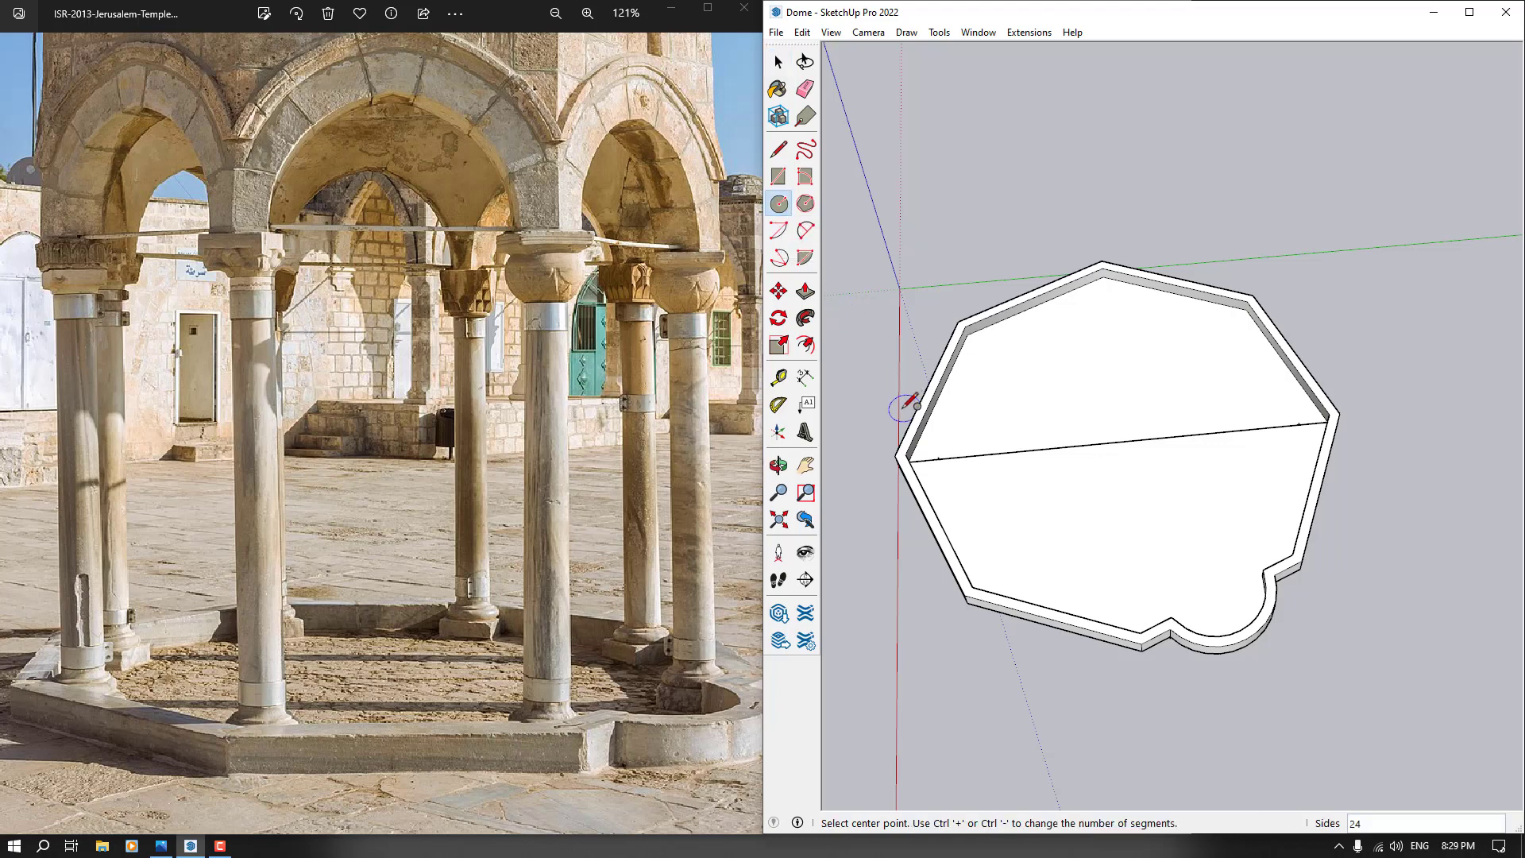
{"action": "scroll", "coordinate": [967, 494], "scroll_direction": "up", "scroll_amount": 6}
{"action": "left_click", "coordinate": [976, 480]}
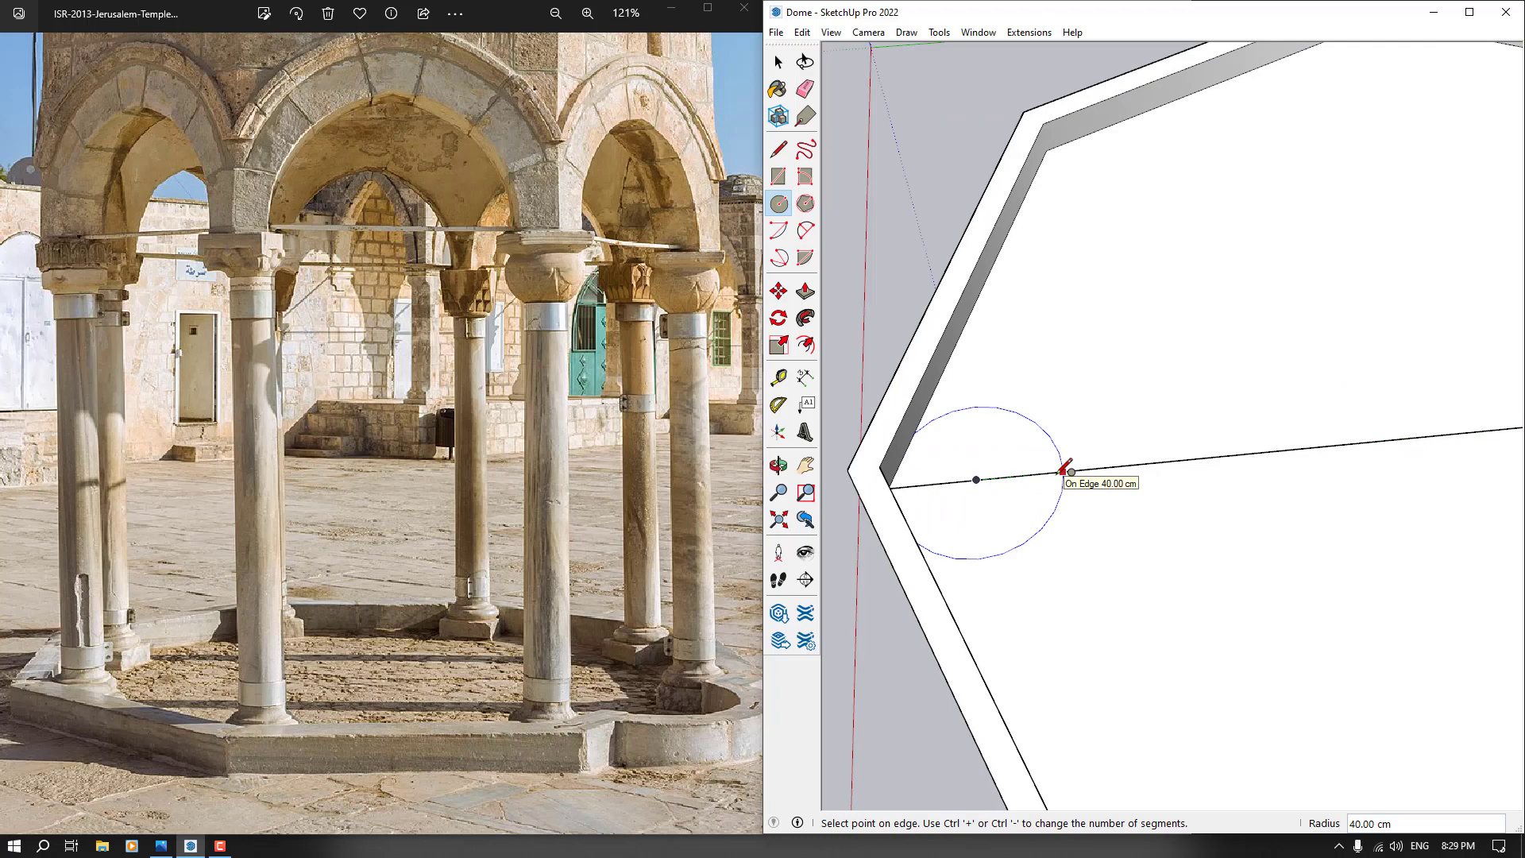
{"action": "type", "text": "33"}
{"action": "key", "text": "Return"}
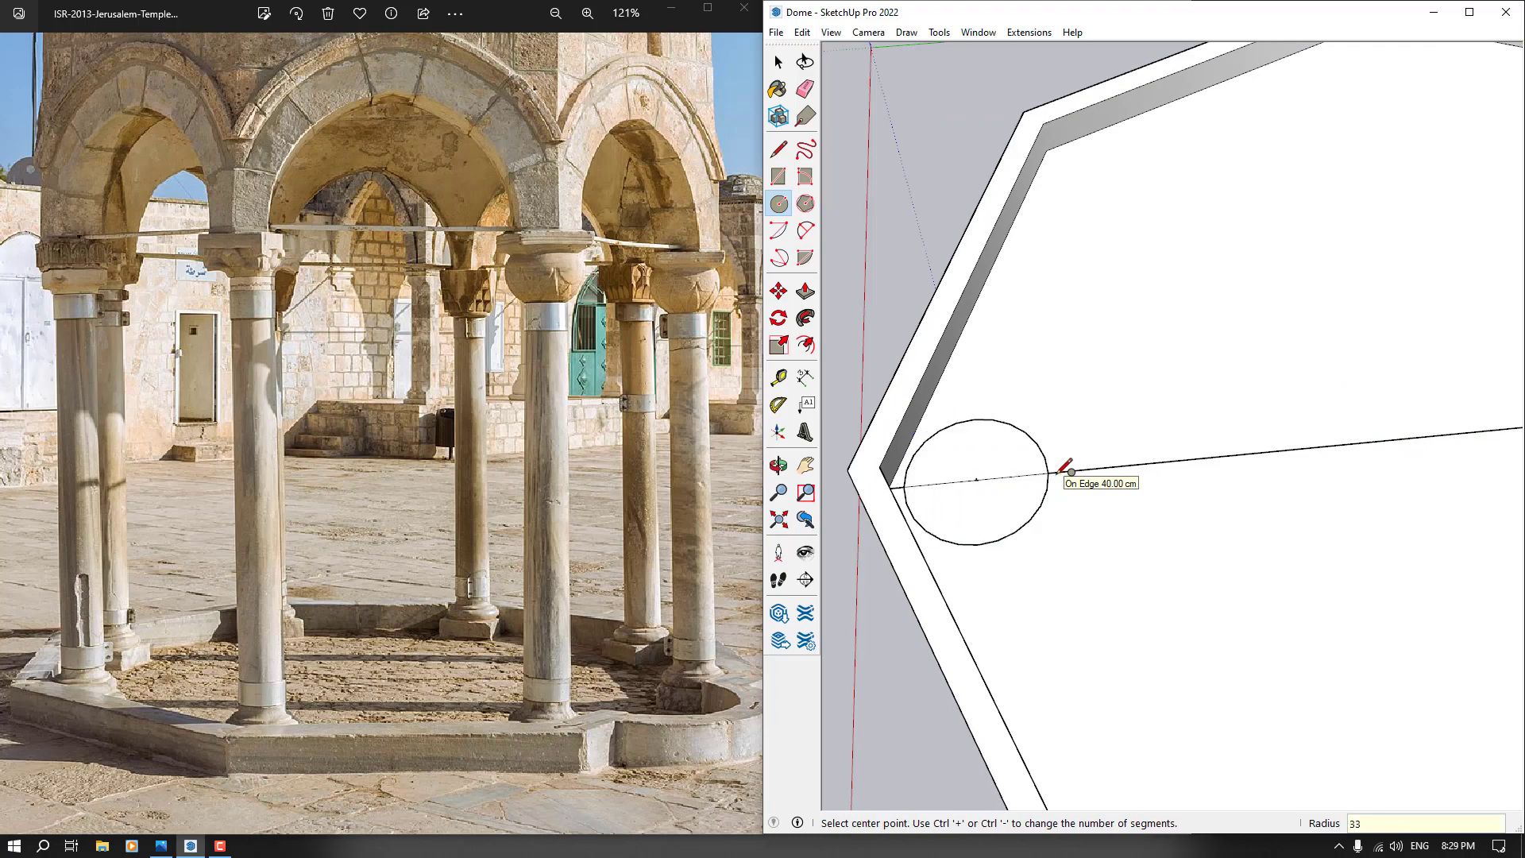
{"action": "scroll", "coordinate": [1065, 467], "scroll_direction": "down", "scroll_amount": 4}
Erase the piece of the diagonal line that crosses the inside of the circle
{"action": "key", "text": "space"}
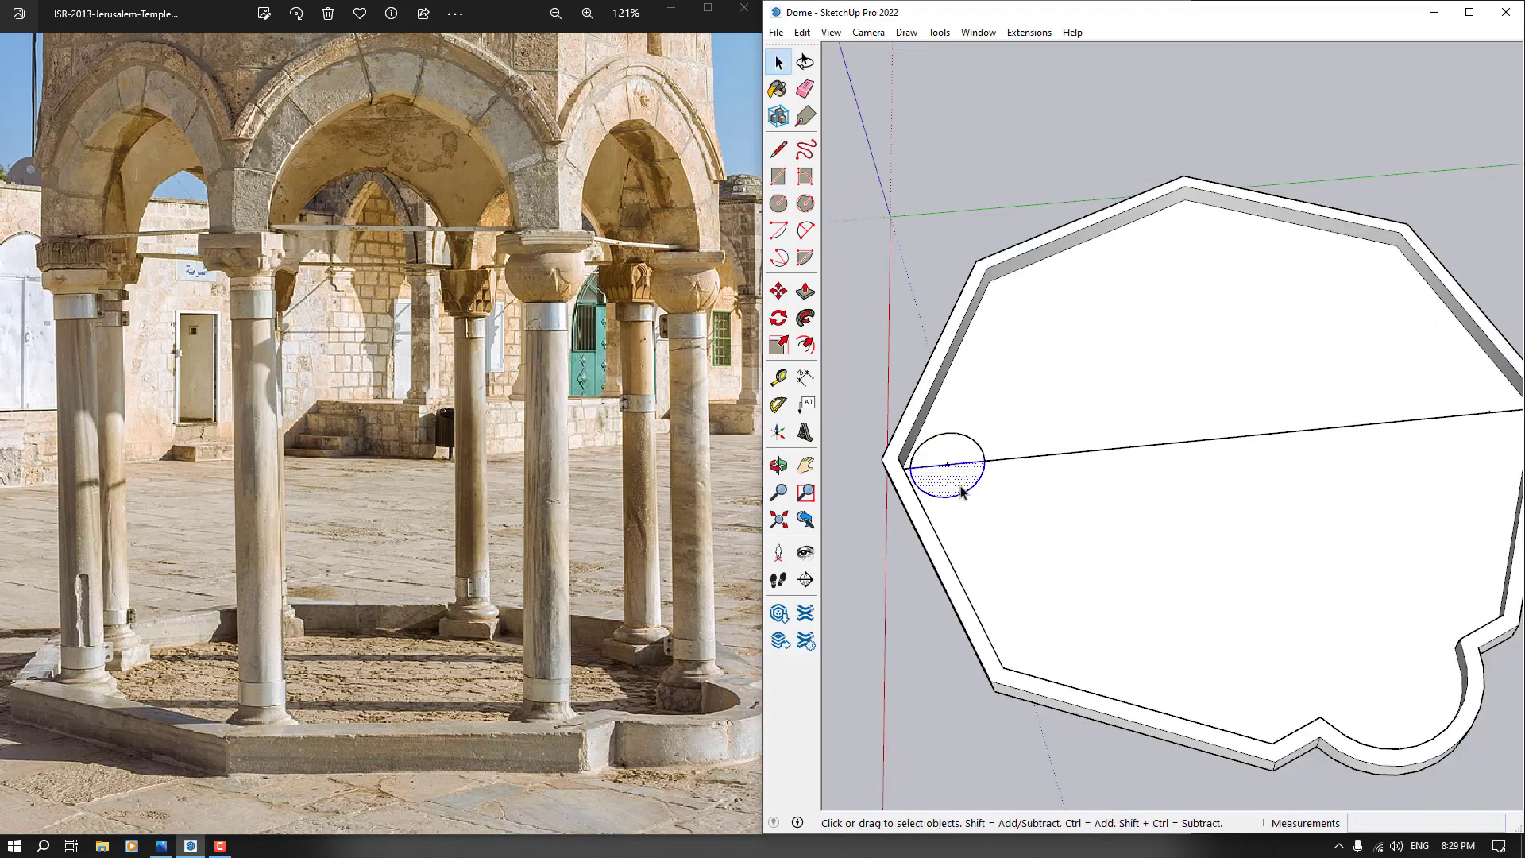
{"action": "double_click", "coordinate": [962, 491]}
{"action": "scroll", "coordinate": [913, 545], "scroll_direction": "down", "scroll_amount": 2}
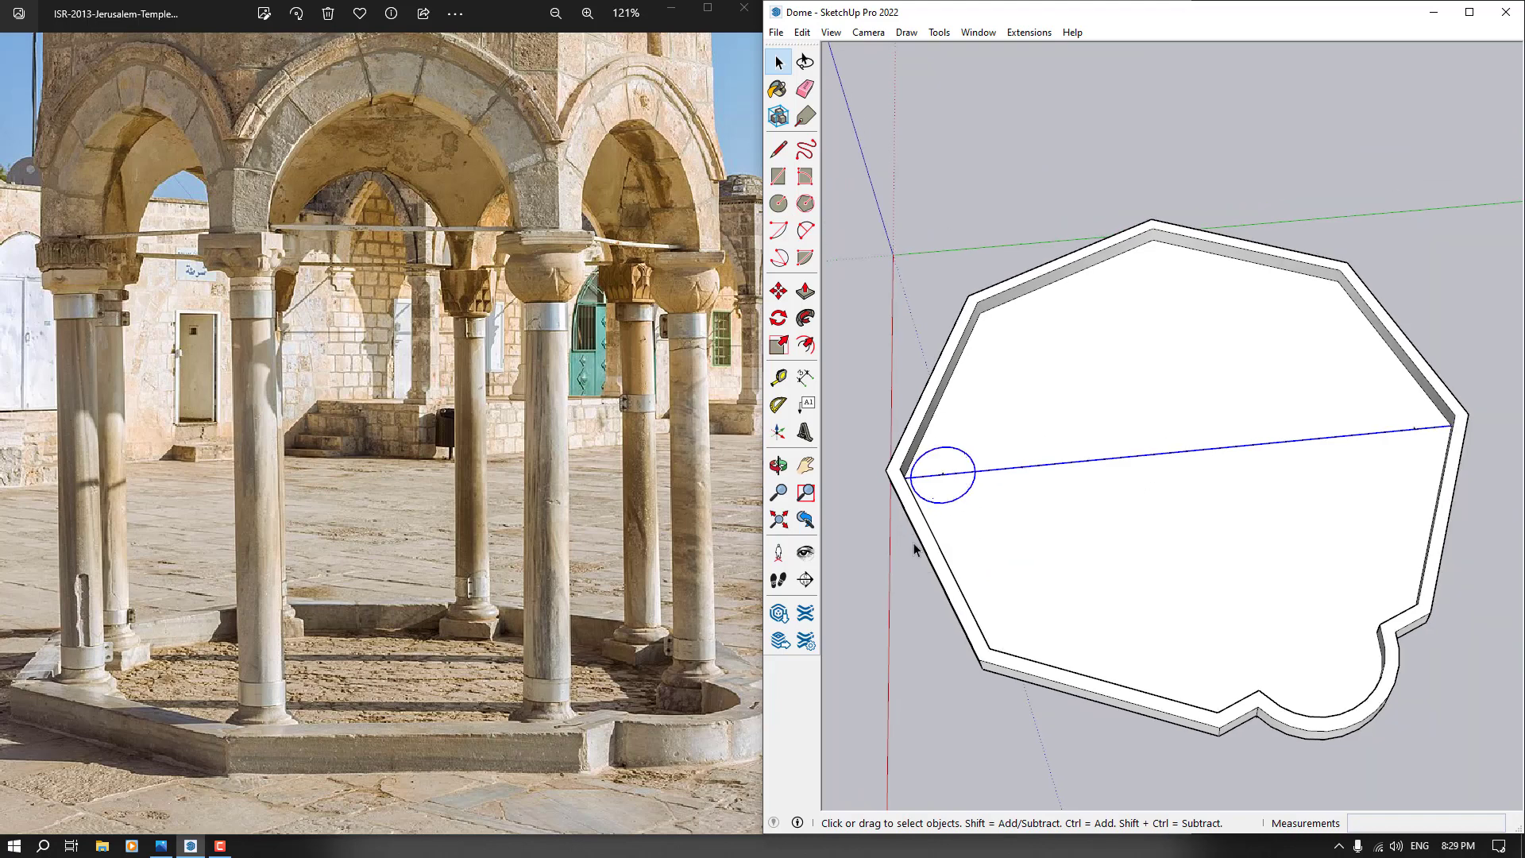
{"action": "middle_click_drag", "start_coordinate": [913, 545], "coordinate": [877, 477]}
{"action": "scroll", "coordinate": [935, 468], "scroll_direction": "up", "scroll_amount": 3}
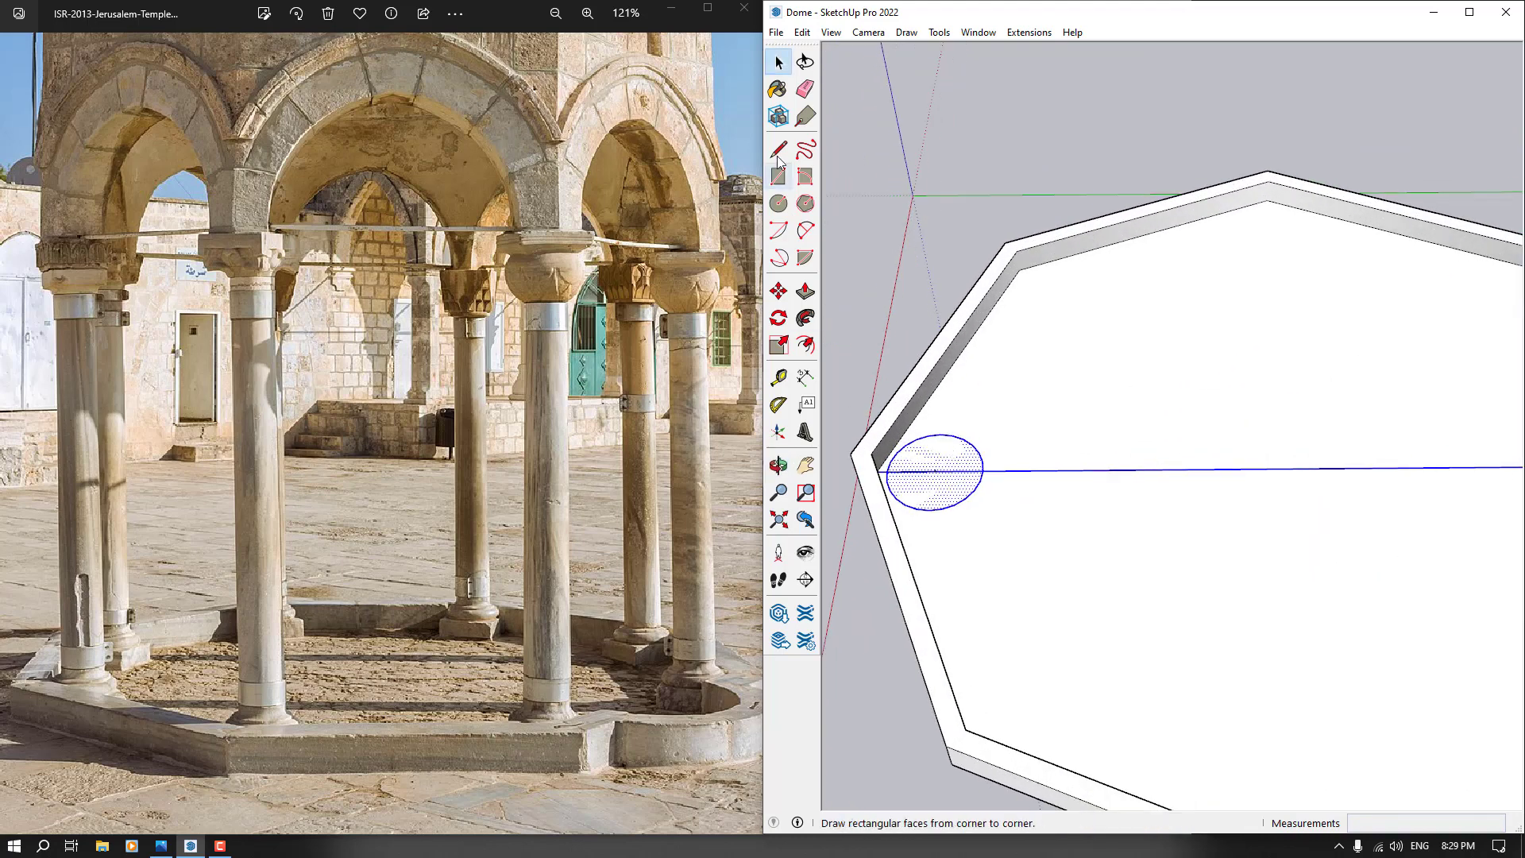
{"action": "left_click", "coordinate": [805, 89]}
{"action": "left_click", "coordinate": [935, 470]}
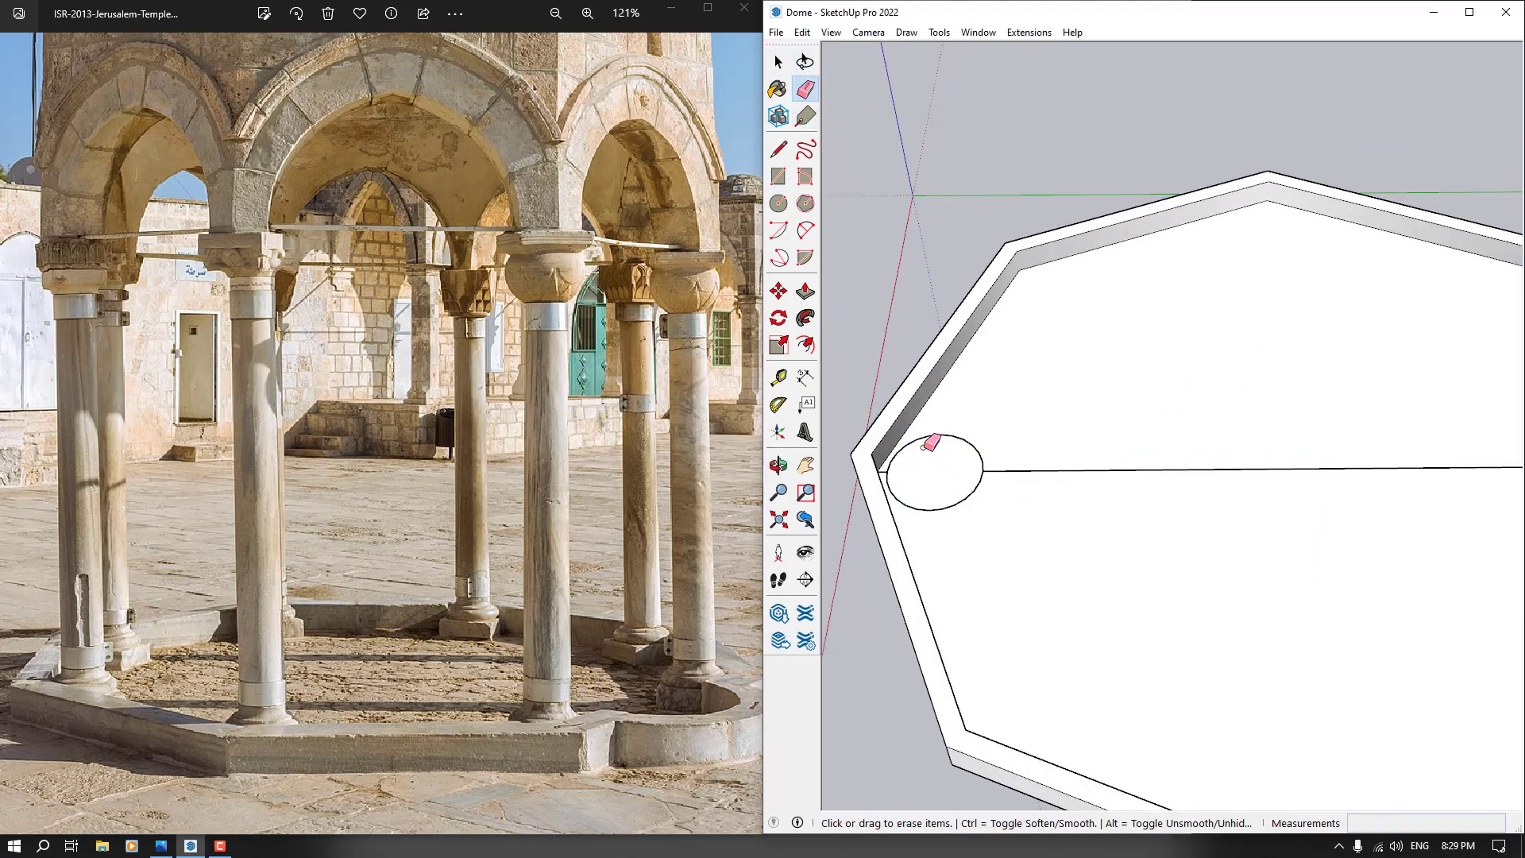
Try to copy the circle's face from its centre to the guide point at the diagonal's other end
{"action": "scroll", "coordinate": [922, 449], "scroll_direction": "down", "scroll_amount": 3}
{"action": "key", "text": "space"}
{"action": "left_click", "coordinate": [923, 467]}
{"action": "left_click", "coordinate": [779, 294]}
{"action": "scroll", "coordinate": [941, 464], "scroll_direction": "up", "scroll_amount": 1}
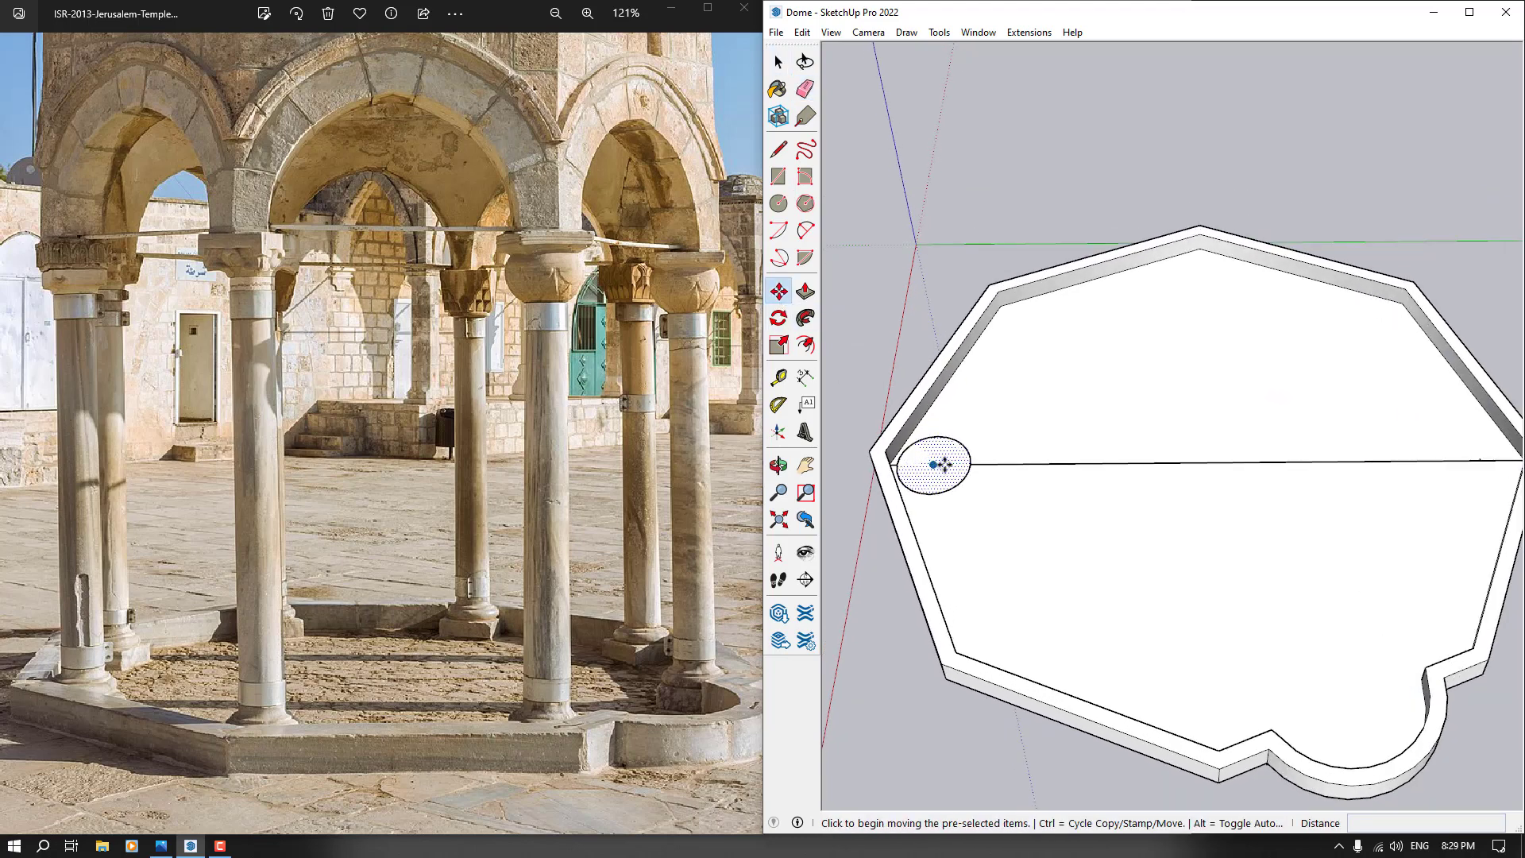
{"action": "scroll", "coordinate": [970, 465], "scroll_direction": "up", "scroll_amount": 1}
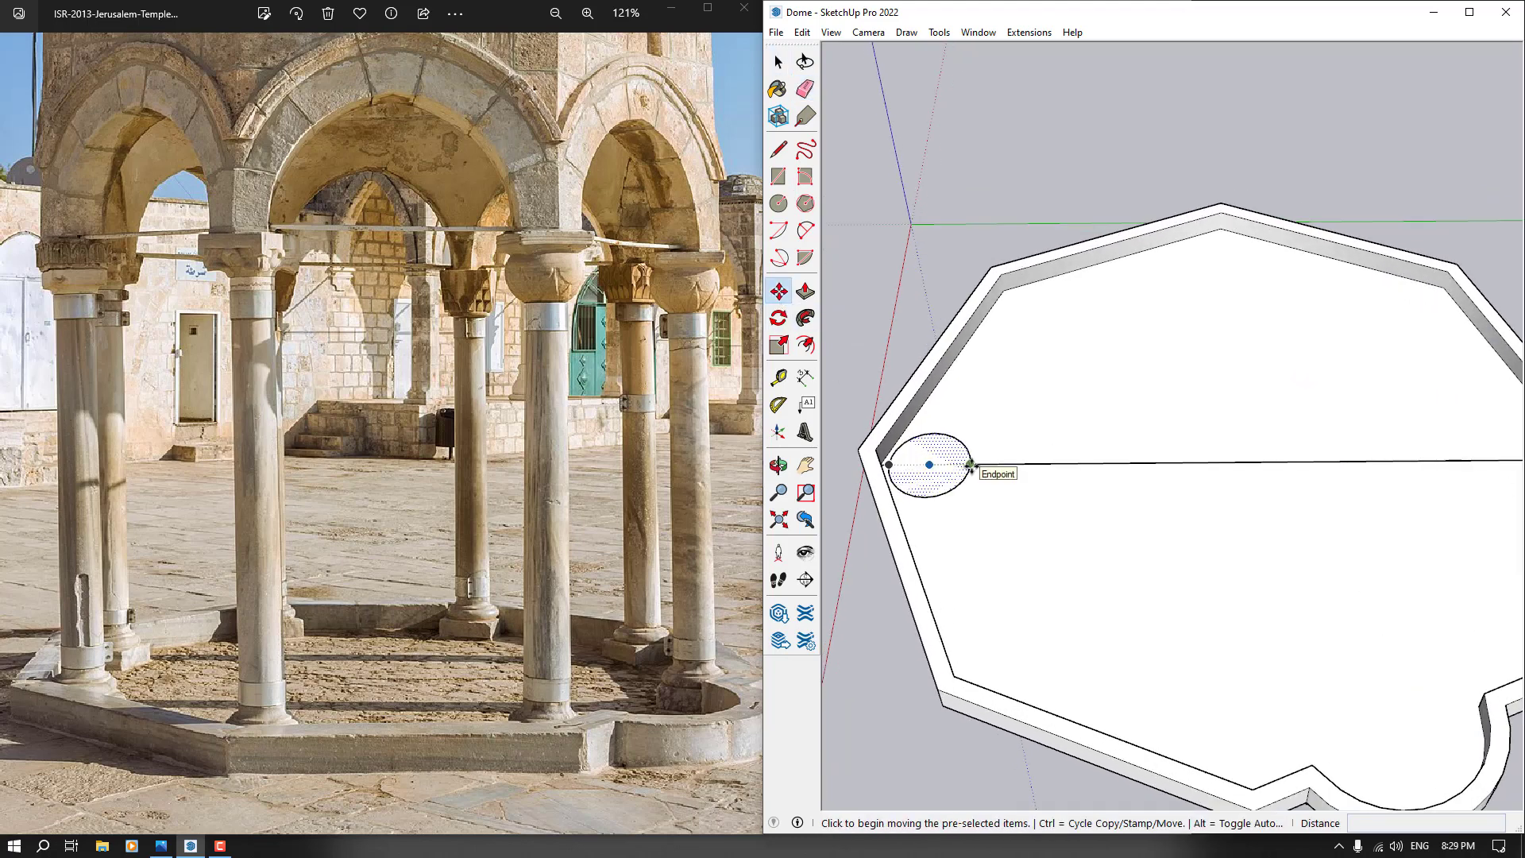
{"action": "key", "text": "ctrl"}
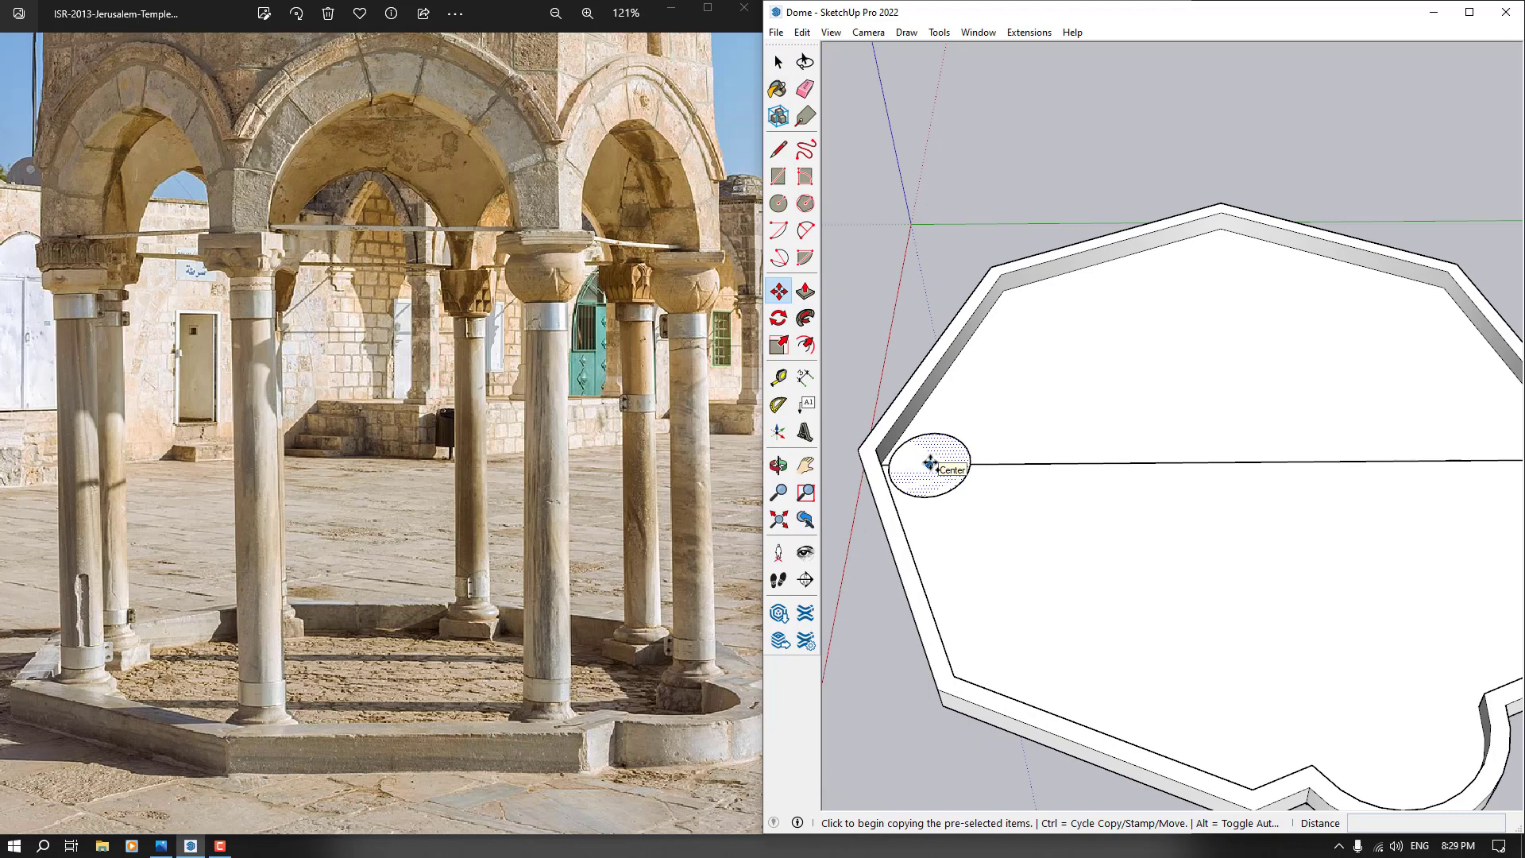
{"action": "left_click", "coordinate": [930, 463]}
{"action": "scroll", "coordinate": [965, 467], "scroll_direction": "down", "scroll_amount": 2}
{"action": "middle_click_drag", "start_coordinate": [1020, 472], "coordinate": [1093, 480]}
{"action": "scroll", "coordinate": [1271, 437], "scroll_direction": "up", "scroll_amount": 1}
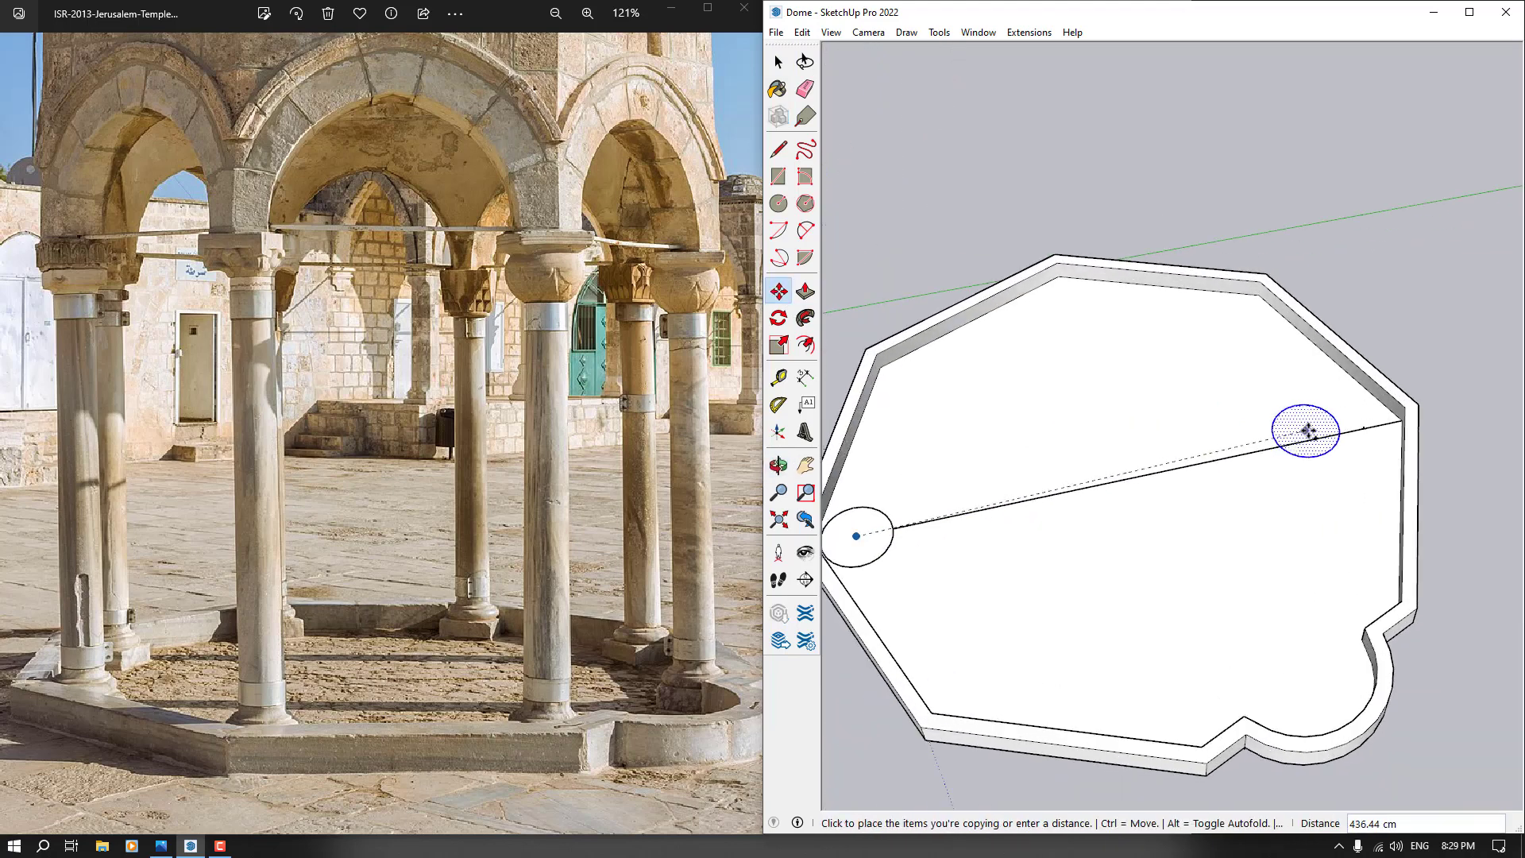
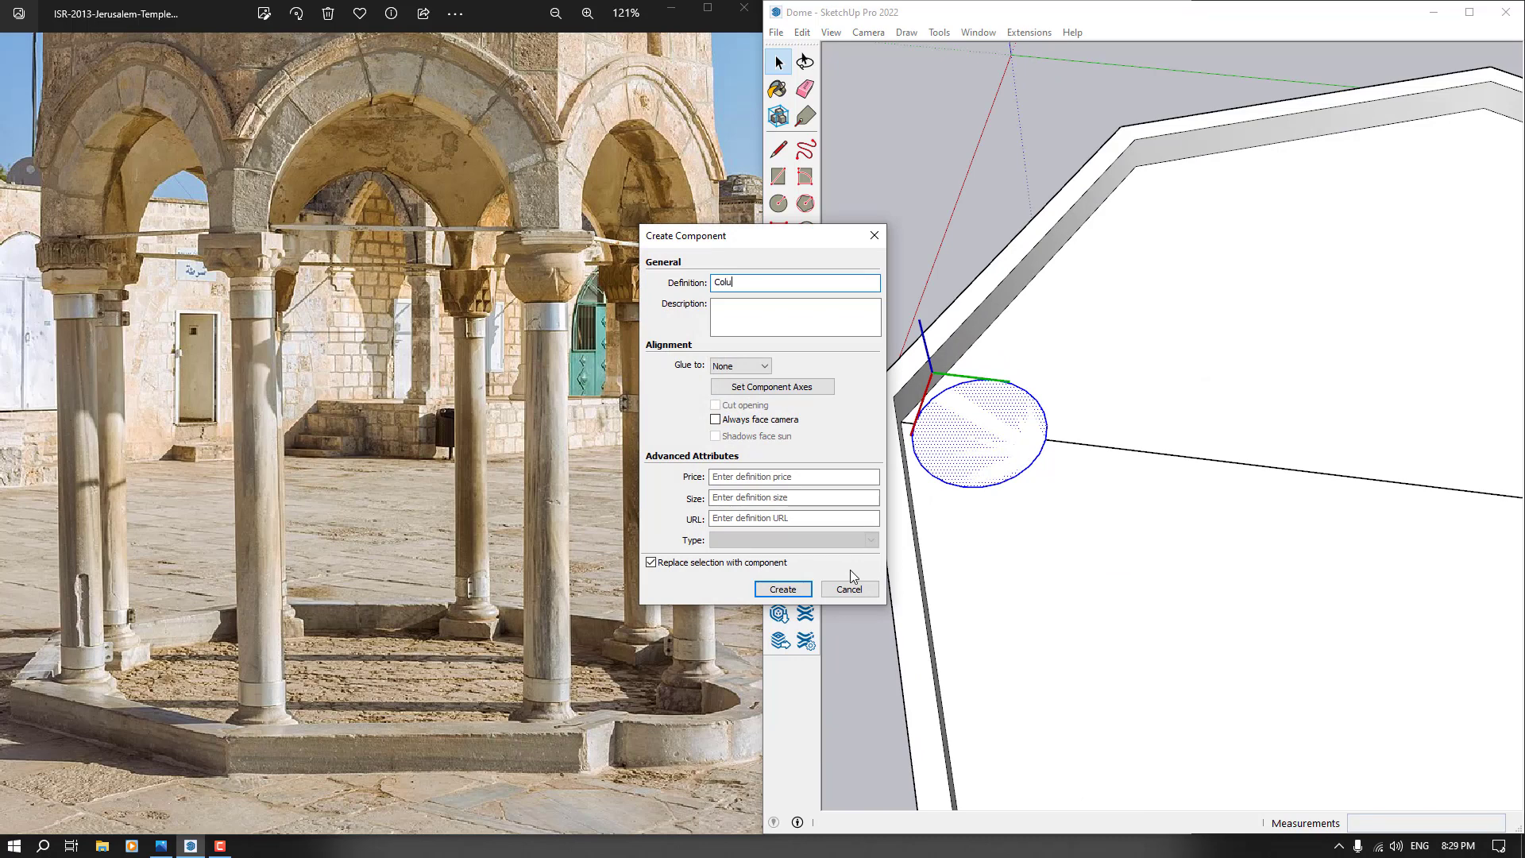
Turn the circle into a component for the column, replacing the selected geometry
{"action": "left_click", "coordinate": [782, 588]}
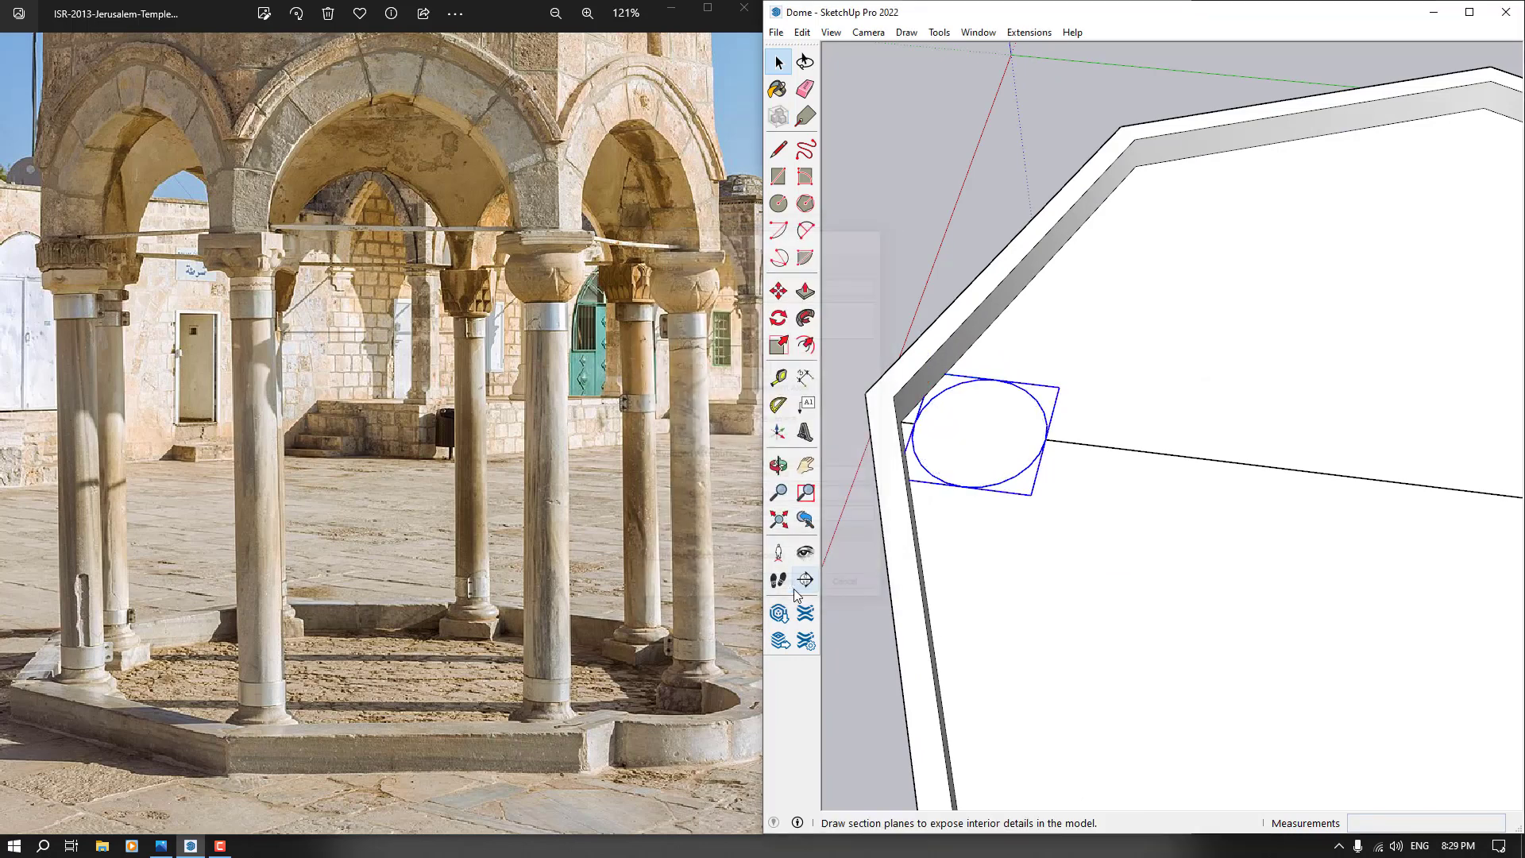
Try to copy the column circle component by its centre onto the guide point at the far end of the diagonal
{"action": "left_click", "coordinate": [778, 291]}
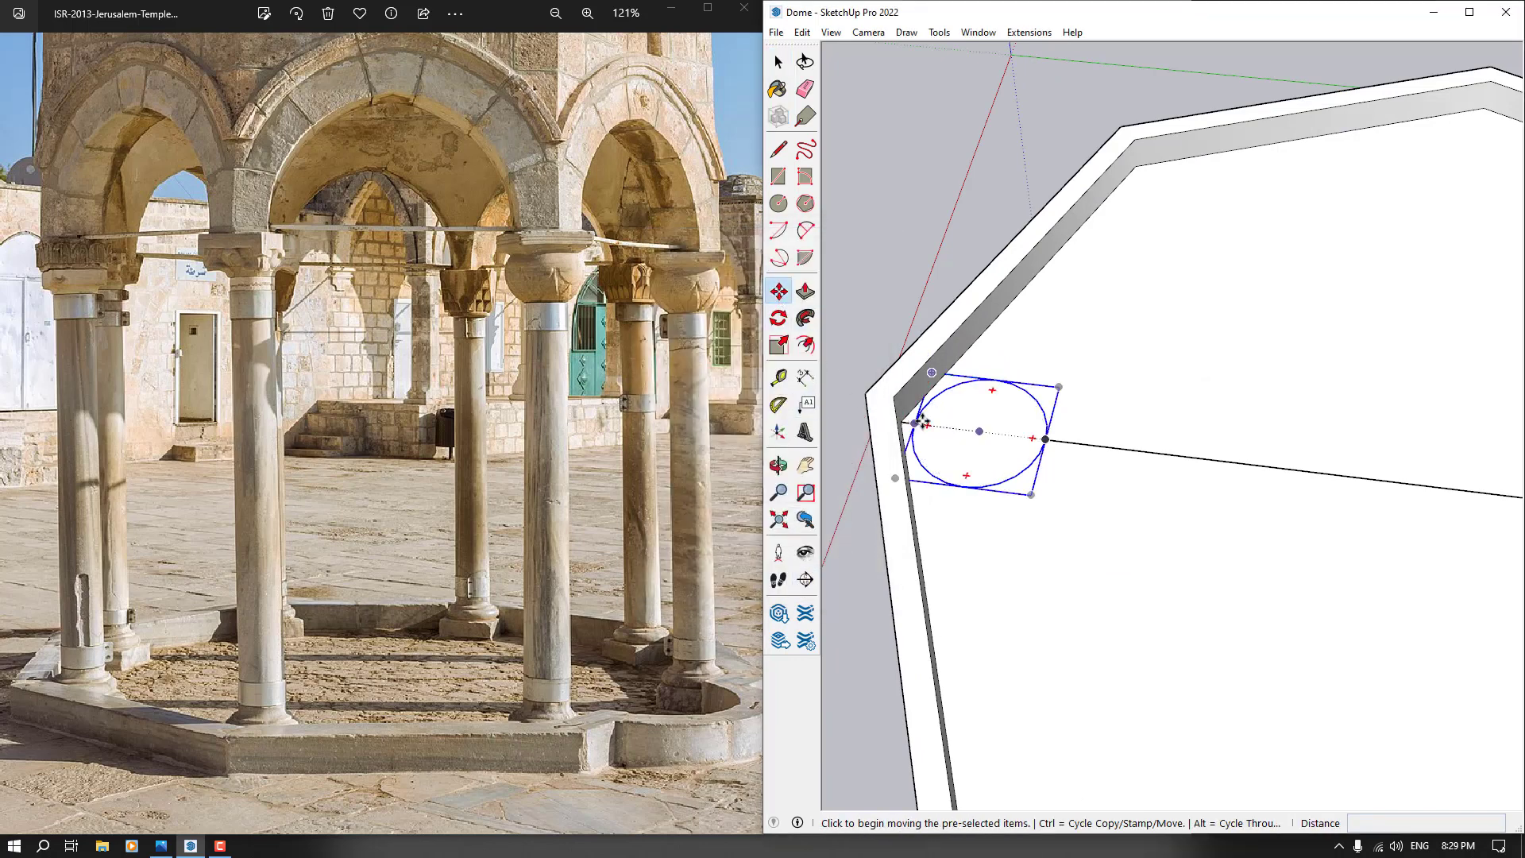
{"action": "key", "text": "ctrl"}
{"action": "left_click", "coordinate": [978, 432]}
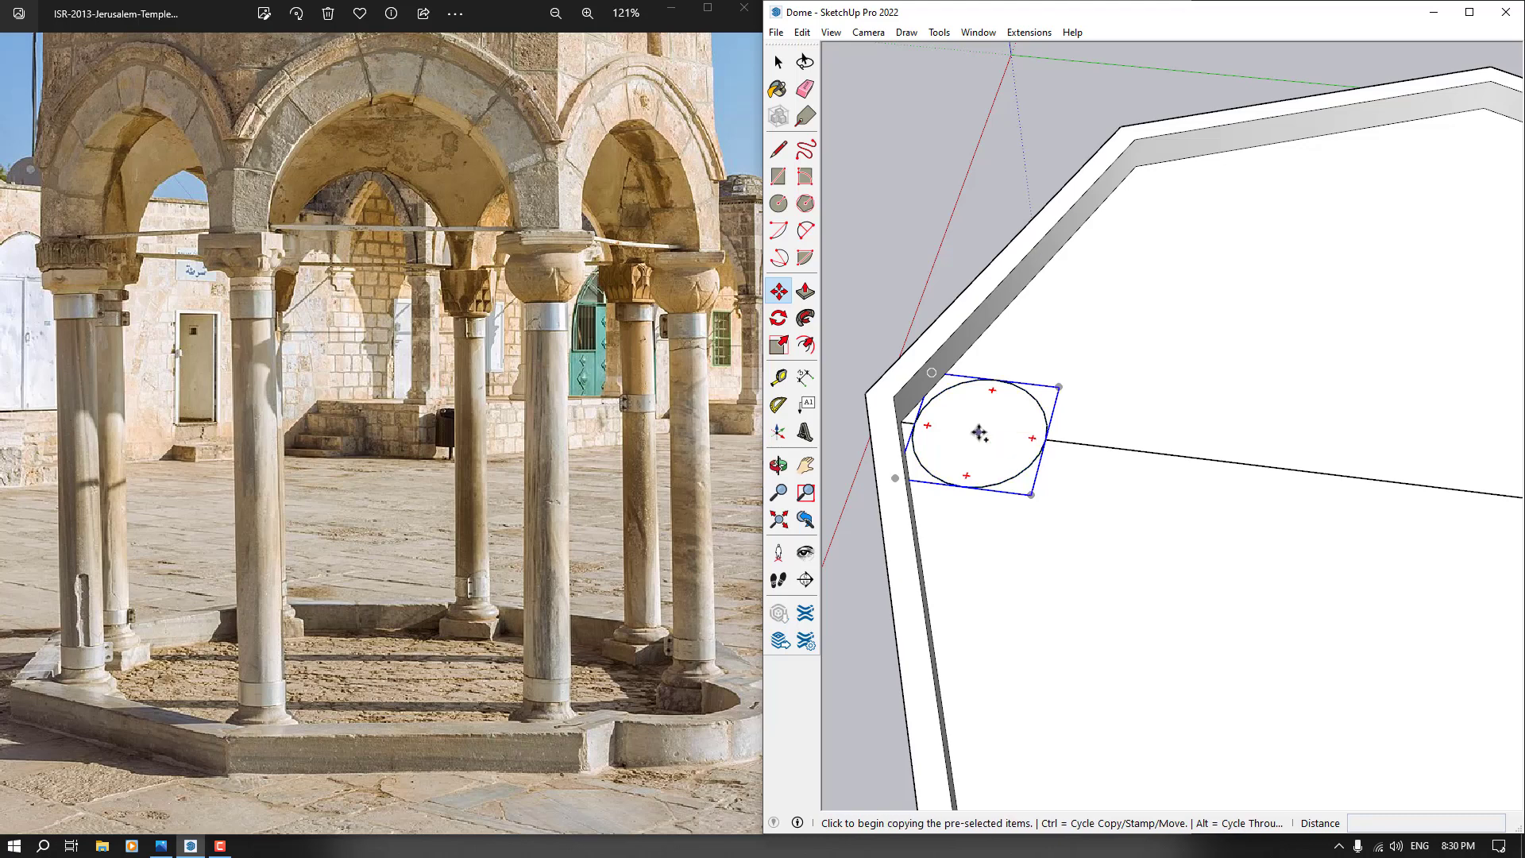
{"action": "scroll", "coordinate": [978, 434], "scroll_direction": "down", "scroll_amount": 4}
{"action": "middle_click_drag", "start_coordinate": [1068, 457], "coordinate": [1143, 479]}
{"action": "scroll", "coordinate": [1012, 450], "scroll_direction": "down", "scroll_amount": 2}
{"action": "scroll", "coordinate": [1226, 425], "scroll_direction": "up", "scroll_amount": 2}
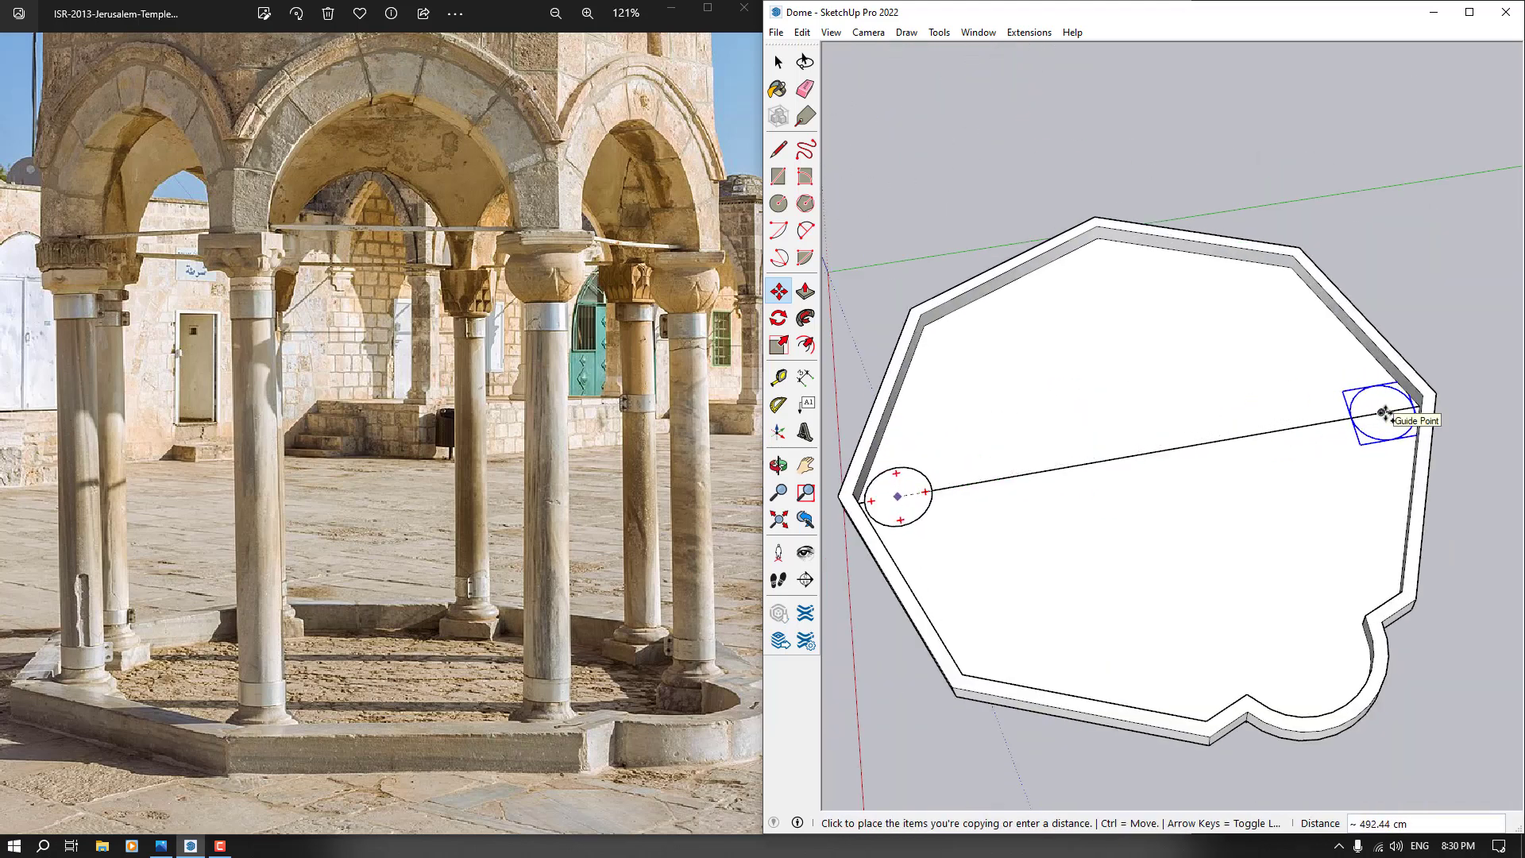
{"action": "key", "text": "space"}
{"action": "scroll", "coordinate": [1188, 469], "scroll_direction": "down", "scroll_amount": 2}
{"action": "middle_click_drag", "start_coordinate": [1092, 475], "coordinate": [1049, 466]}
{"action": "middle_click_drag", "start_coordinate": [1090, 604], "coordinate": [999, 537]}
{"action": "left_click", "coordinate": [779, 317]}
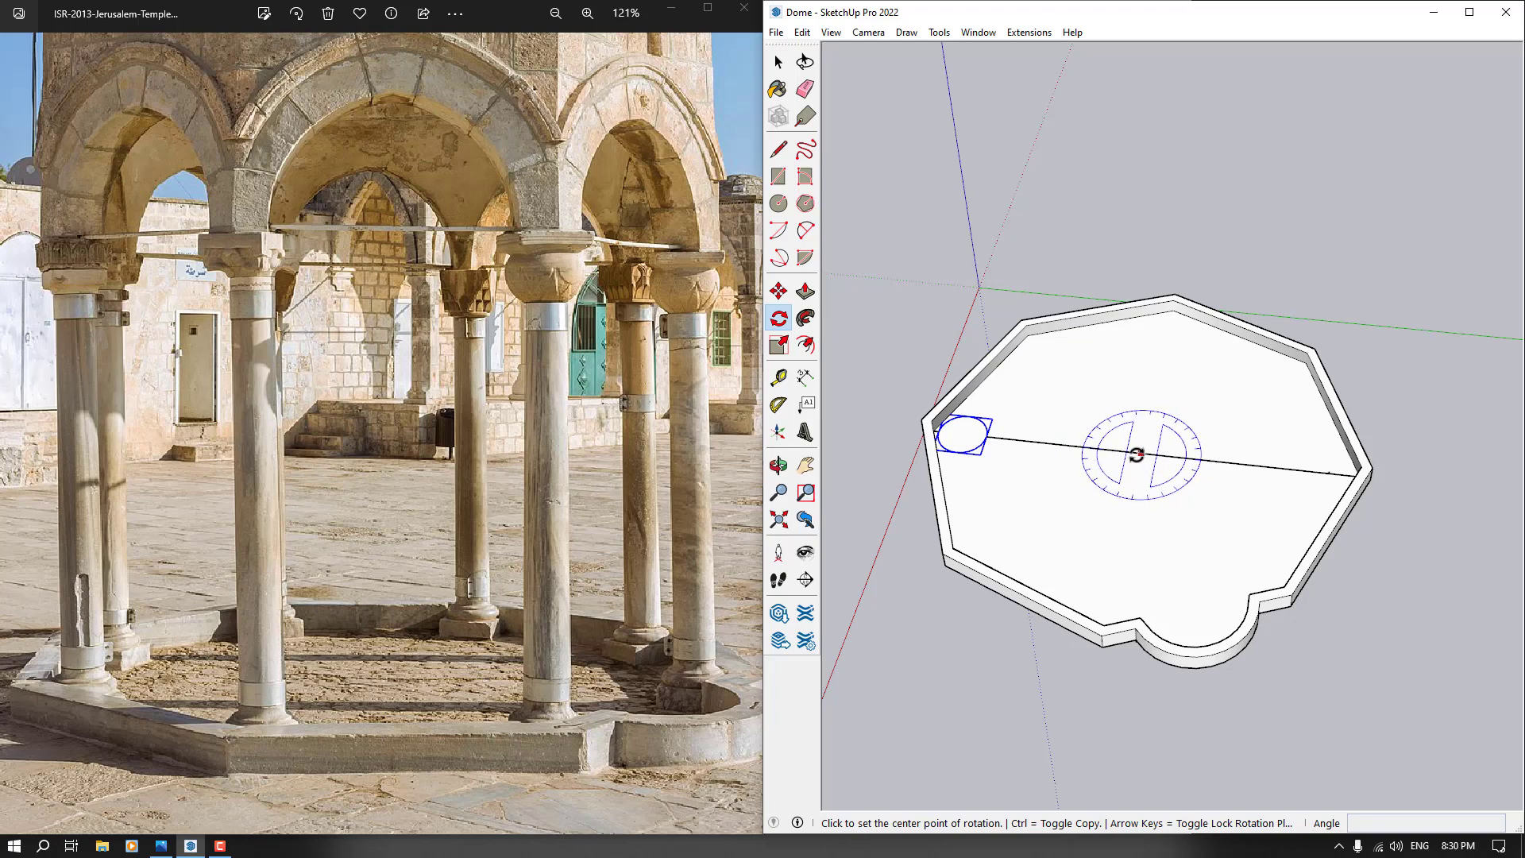
{"action": "key", "text": "space"}
{"action": "left_click", "coordinate": [1126, 455]}
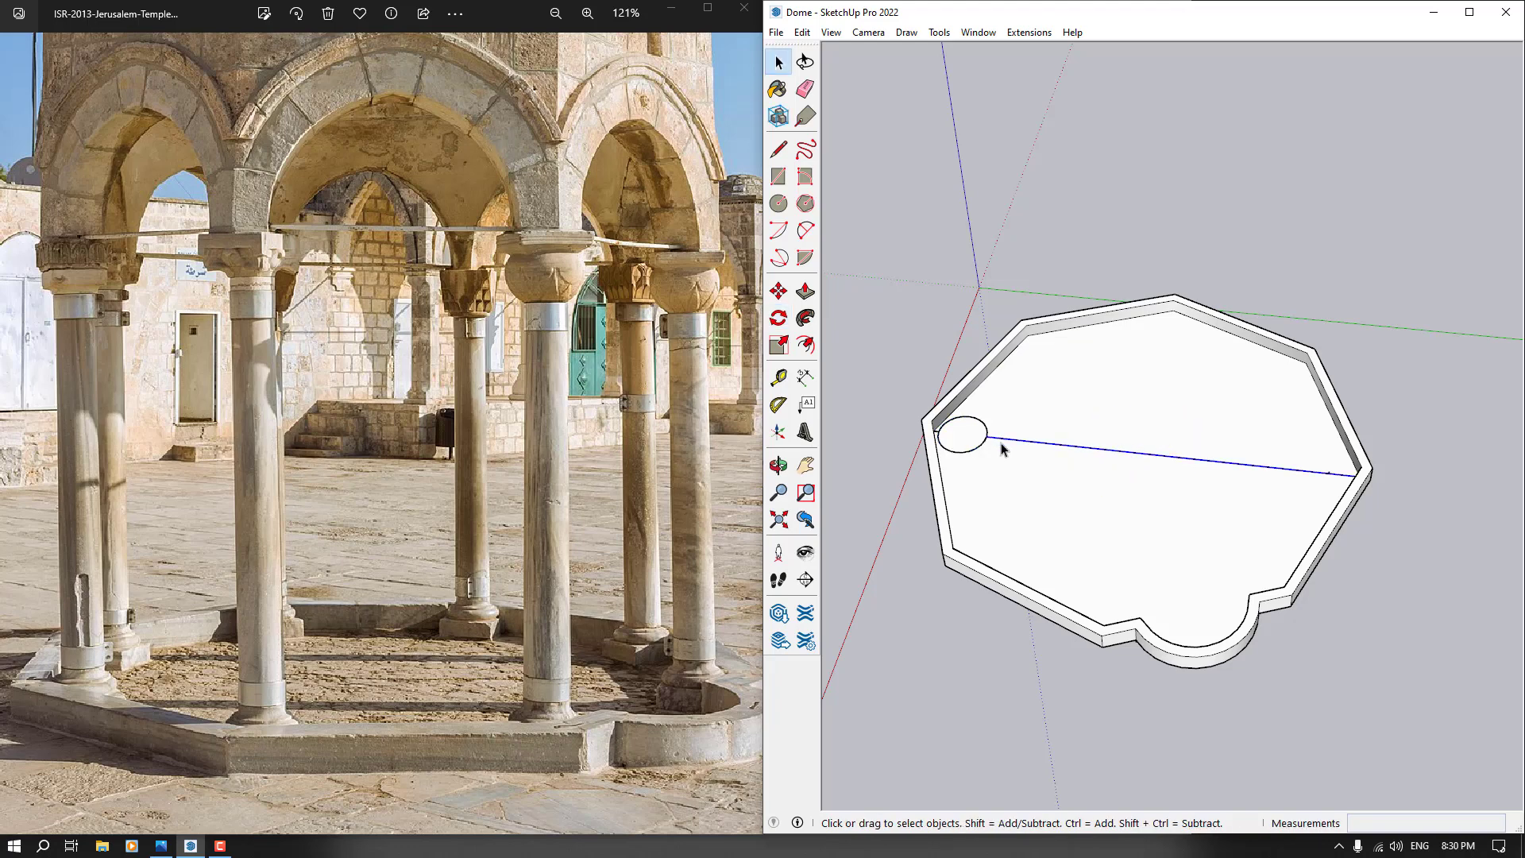
{"action": "left_click", "coordinate": [970, 446]}
{"action": "left_click", "coordinate": [1025, 445]}
{"action": "scroll", "coordinate": [861, 378], "scroll_direction": "up", "scroll_amount": 2}
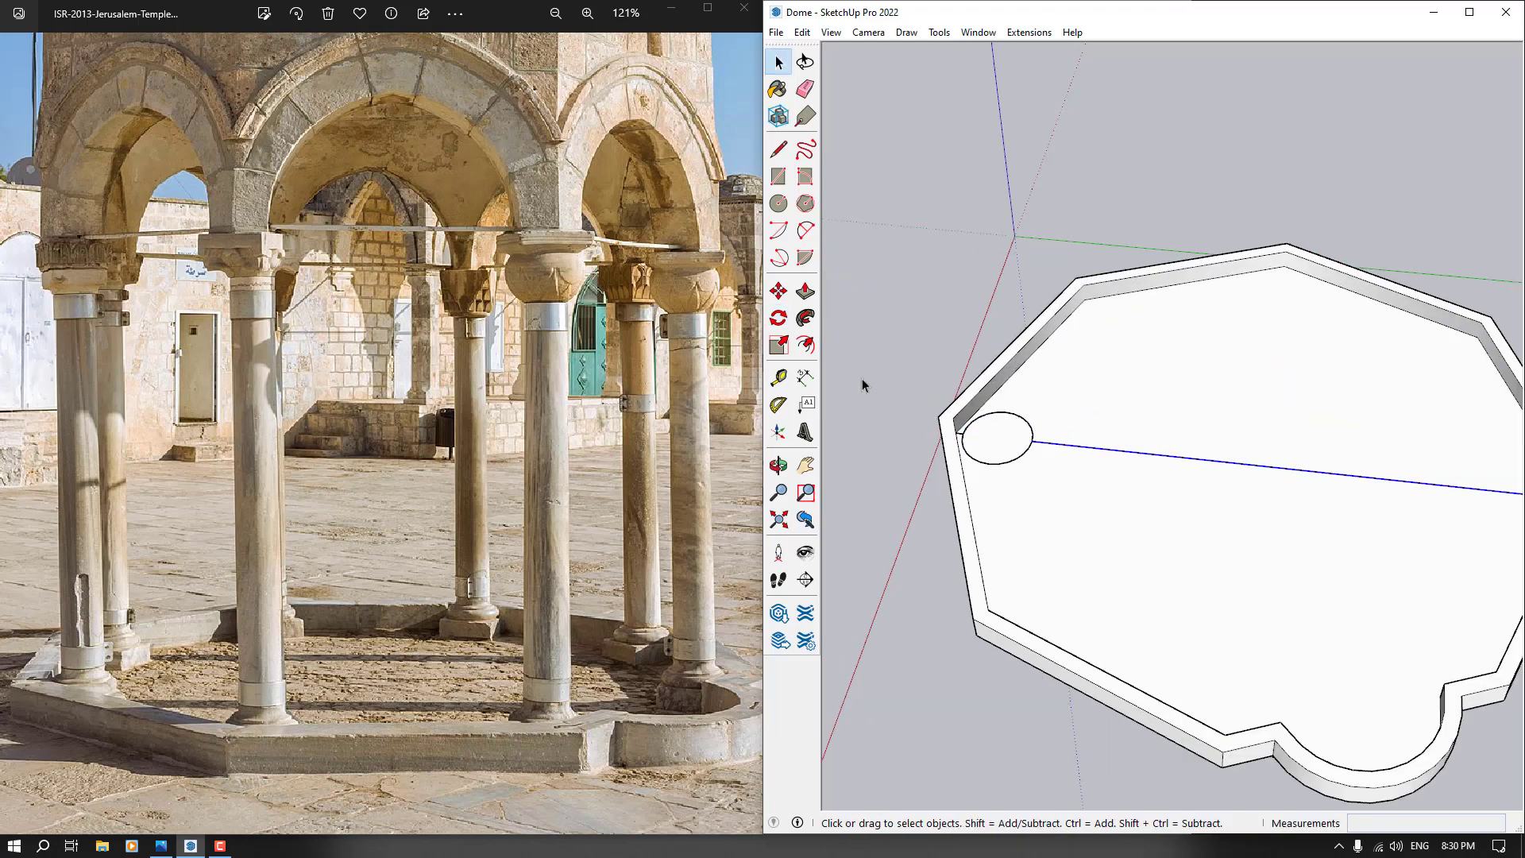
Redraw the diagonal across the circle to the nearby inner corner, and delete that segment together with the leftover stub
{"action": "key", "text": "l"}
{"action": "scroll", "coordinate": [961, 364], "scroll_direction": "up", "scroll_amount": 1}
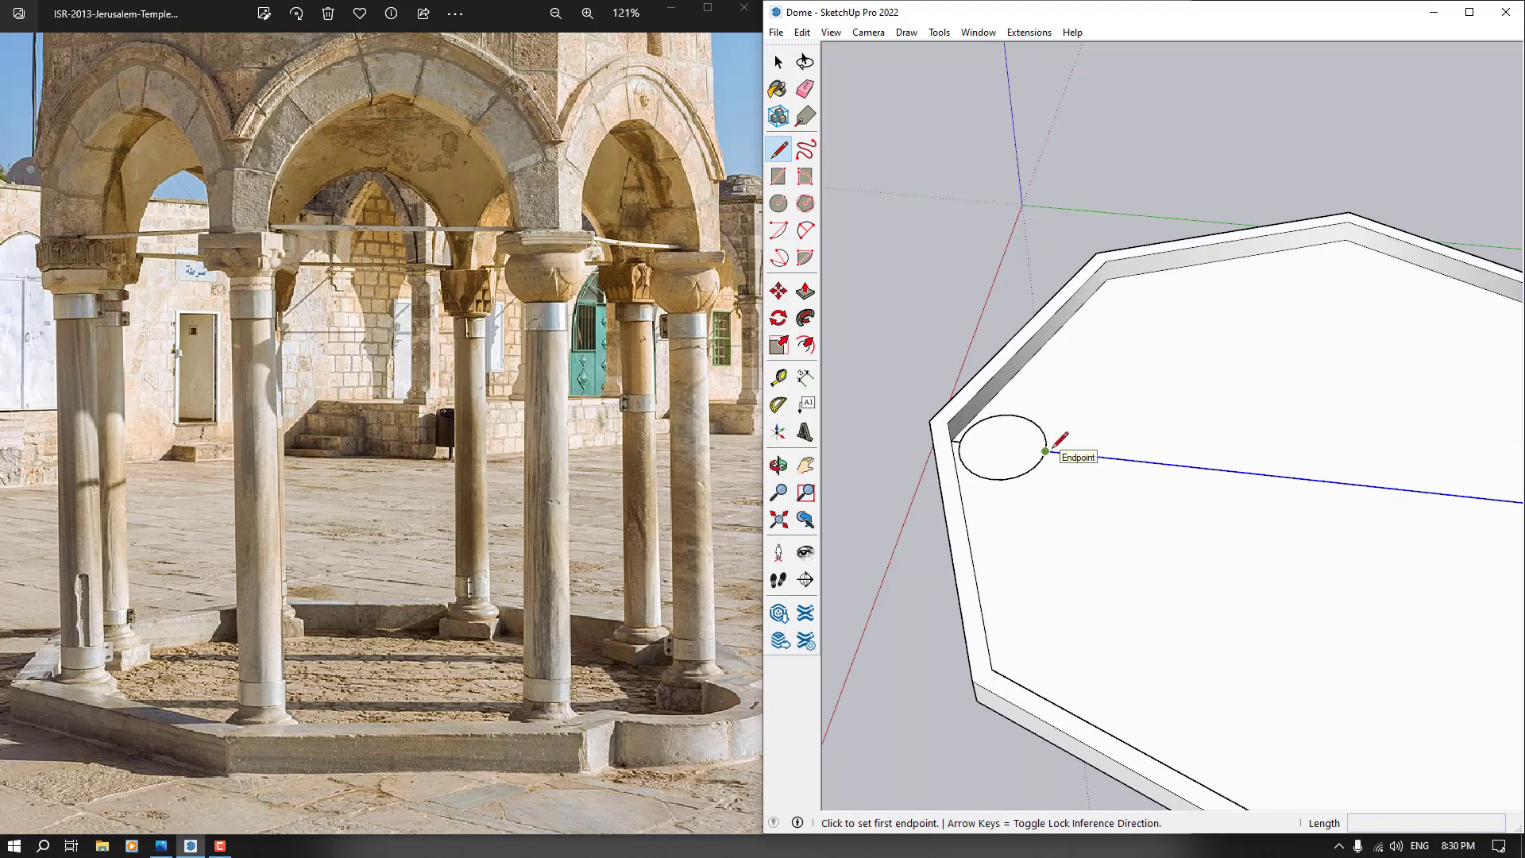
{"action": "left_click", "coordinate": [1047, 450]}
{"action": "scroll", "coordinate": [959, 439], "scroll_direction": "up", "scroll_amount": 4}
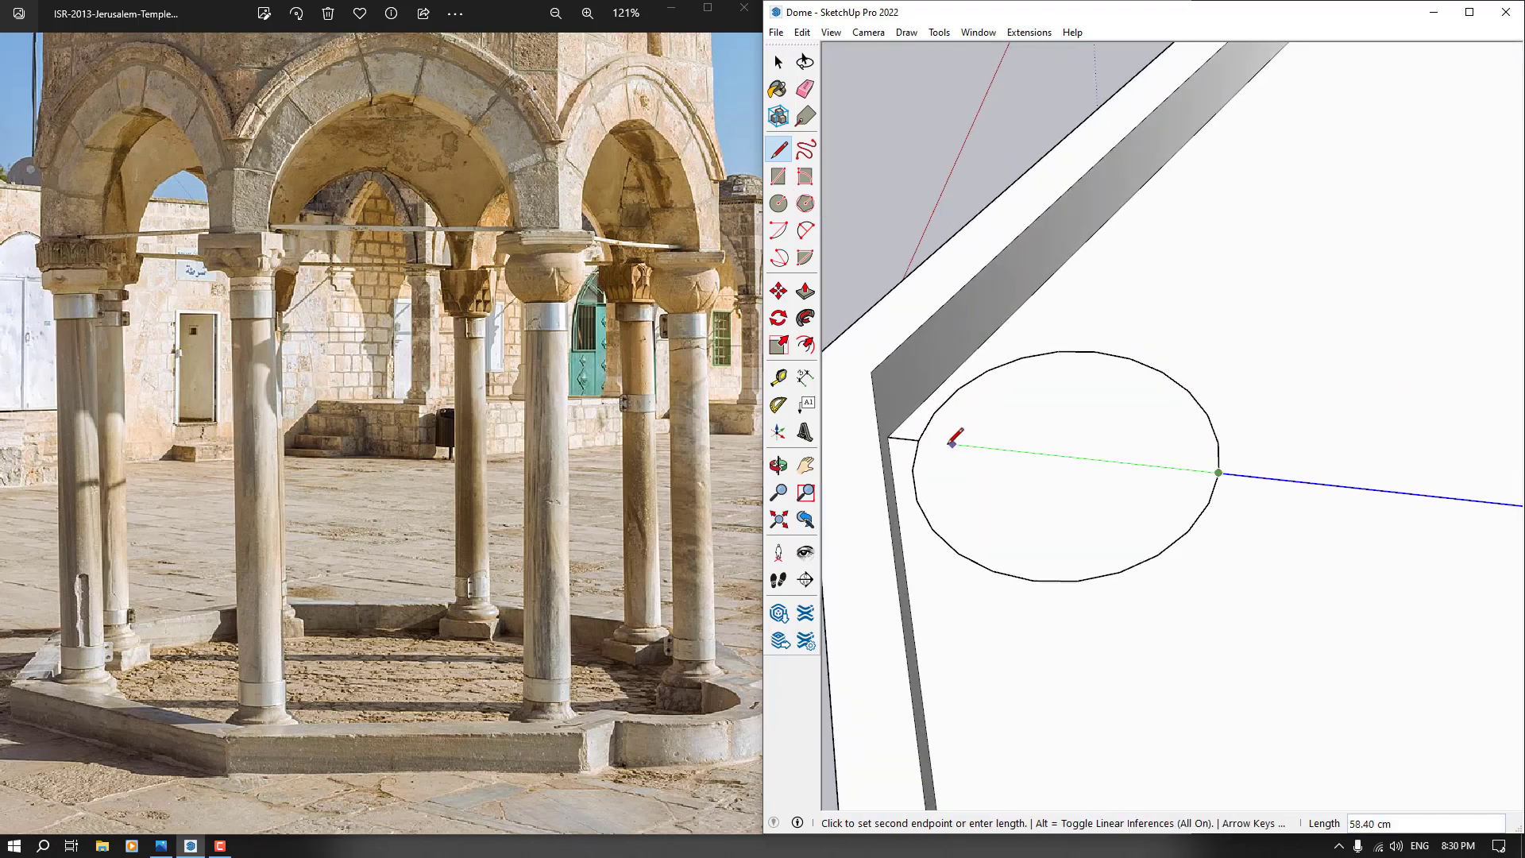
{"action": "left_click", "coordinate": [890, 437]}
{"action": "key", "text": "space"}
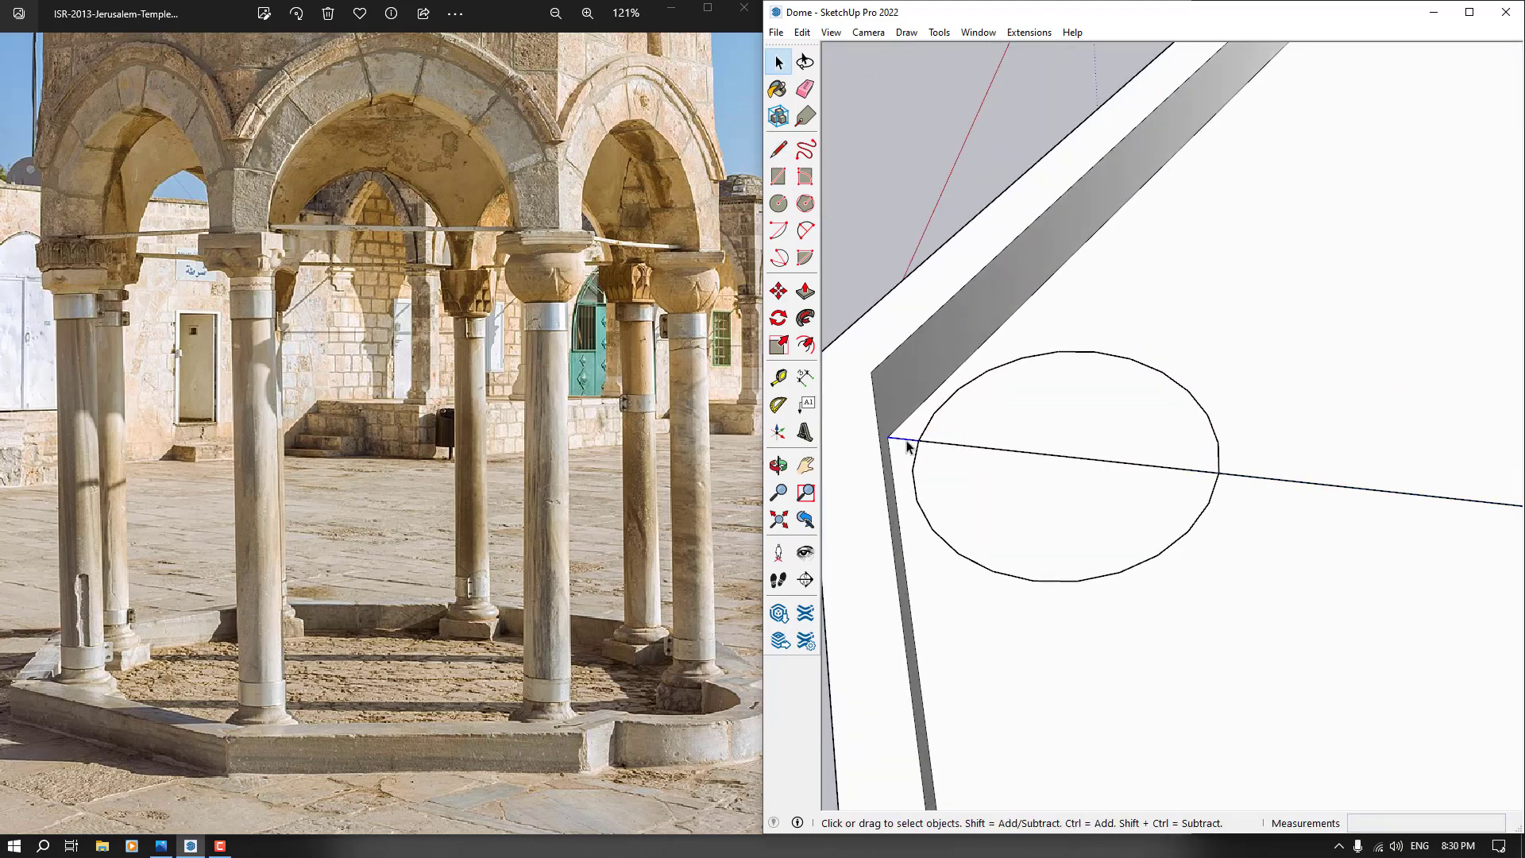
{"action": "left_click", "coordinate": [926, 442]}
{"action": "key", "text": "Delete"}
{"action": "scroll", "coordinate": [997, 456], "scroll_direction": "down", "scroll_amount": 3}
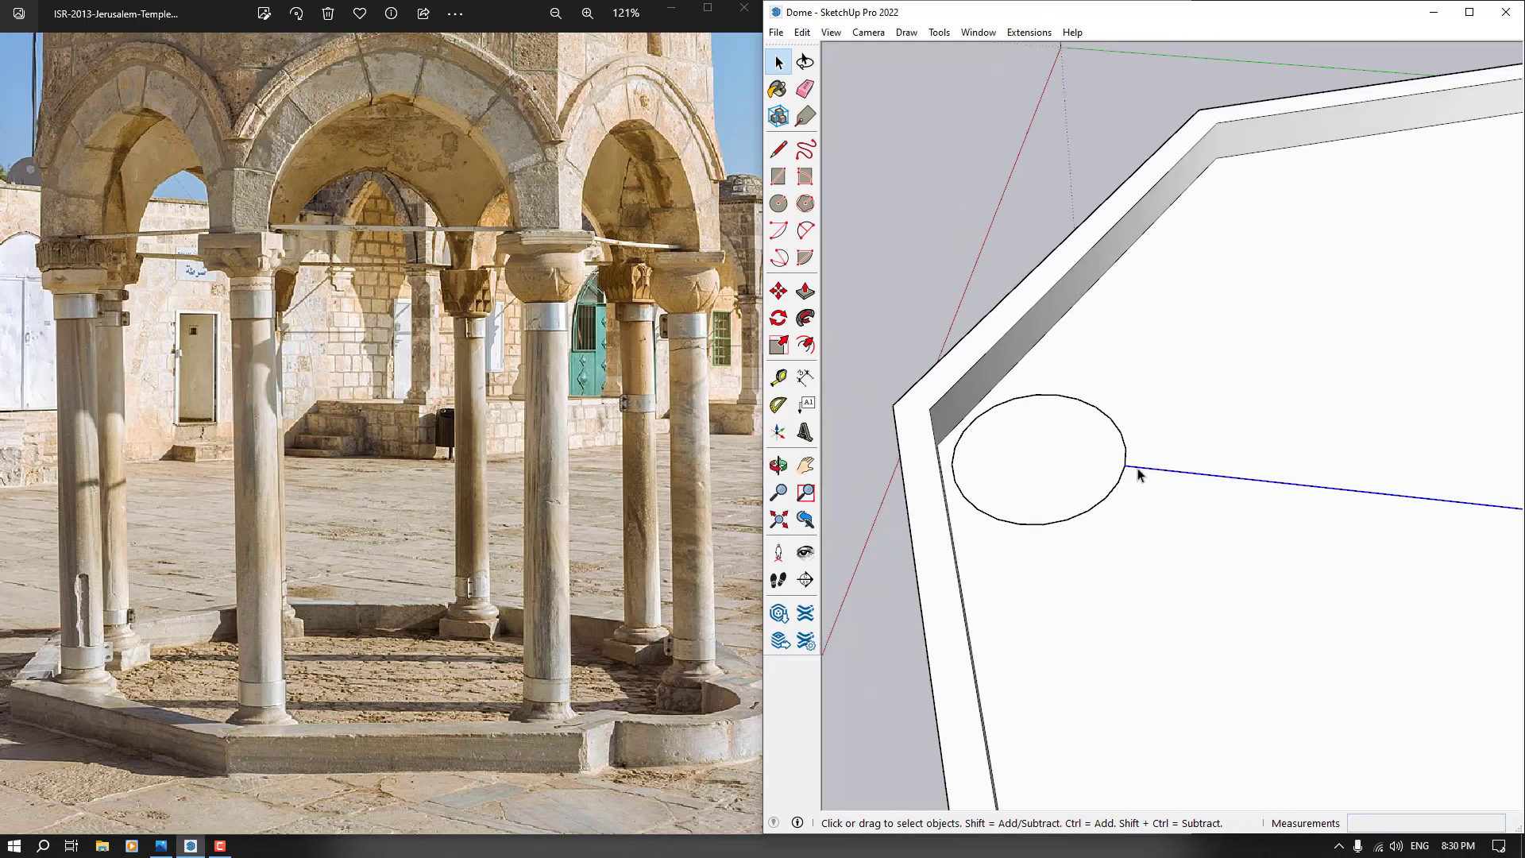
Delete the remaining part of the diagonal line that runs across the floor from the circle
{"action": "left_click", "coordinate": [778, 345]}
{"action": "scroll", "coordinate": [1021, 469], "scroll_direction": "down", "scroll_amount": 4}
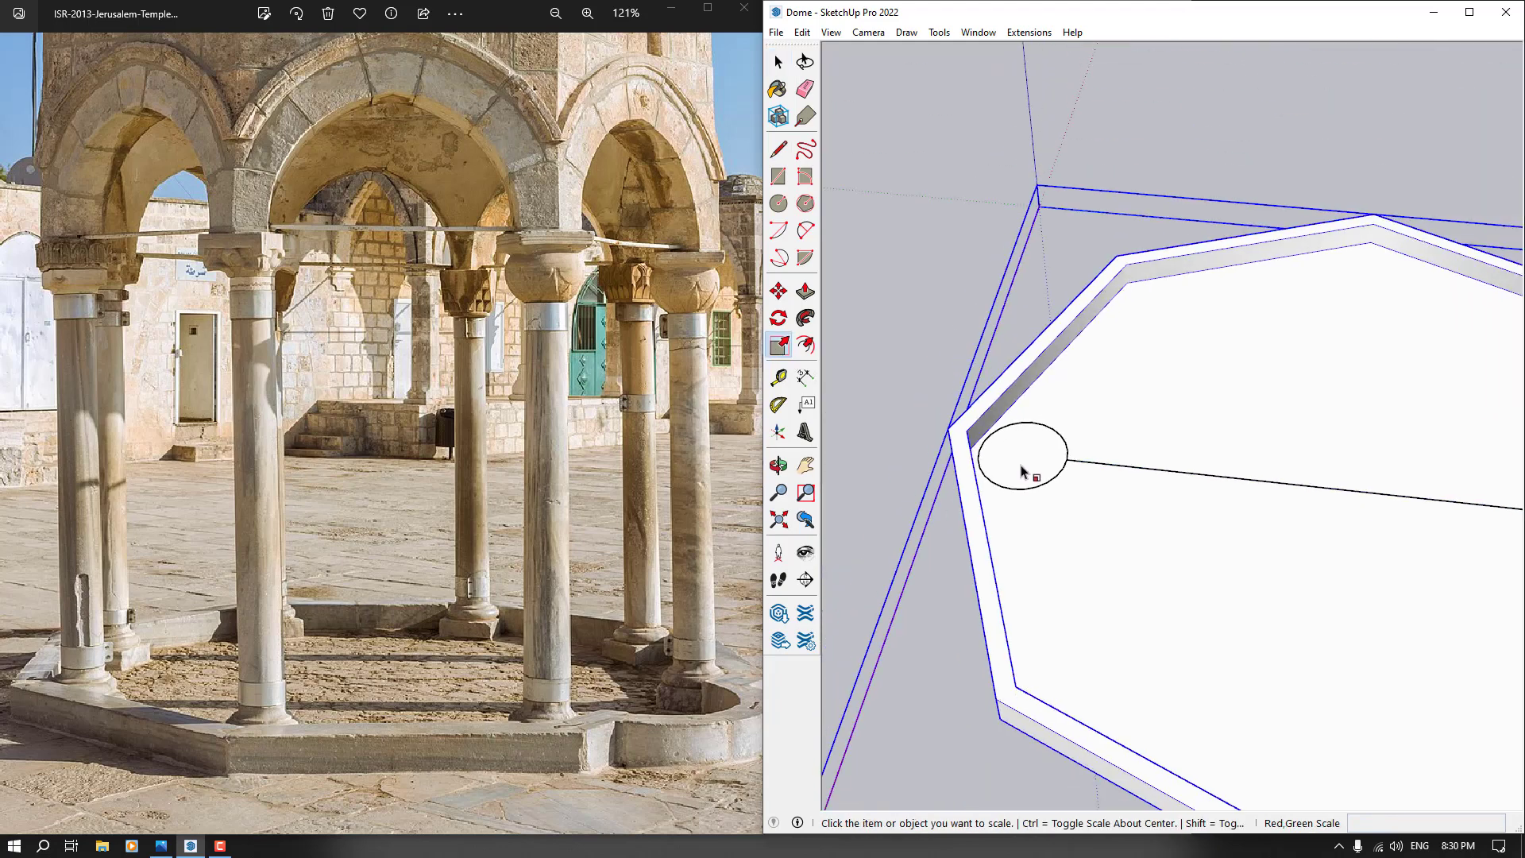
{"action": "key", "text": "space"}
{"action": "left_click", "coordinate": [1239, 463]}
{"action": "key", "text": "Delete"}
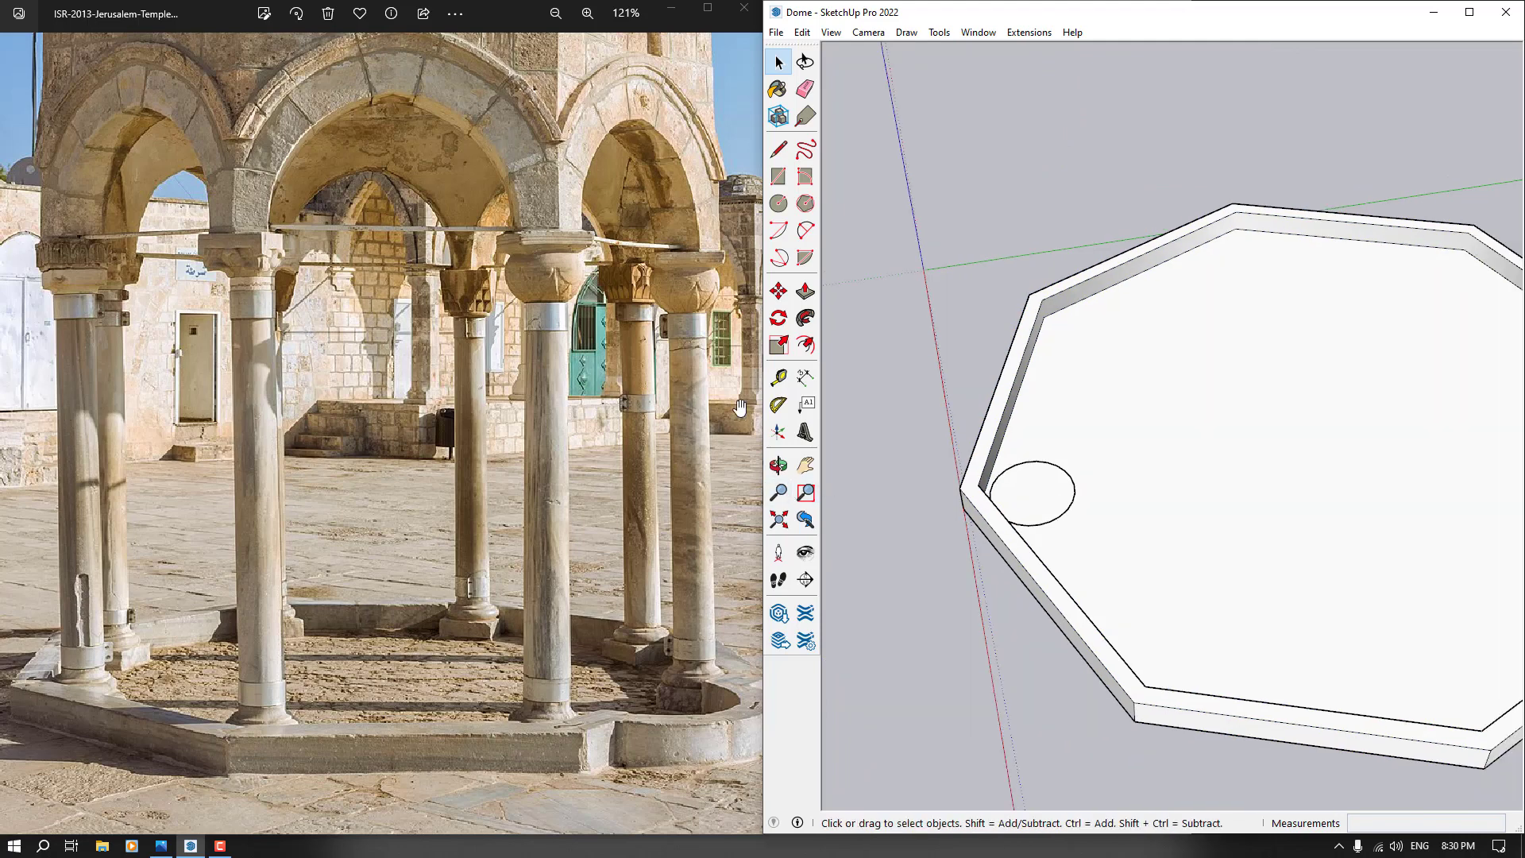
{"action": "left_click", "coordinate": [778, 150]}
{"action": "left_click", "coordinate": [779, 154]}
{"action": "scroll", "coordinate": [922, 444], "scroll_direction": "down", "scroll_amount": 3}
{"action": "middle_click_drag", "start_coordinate": [924, 446], "coordinate": [1112, 431]}
{"action": "scroll", "coordinate": [1243, 424], "scroll_direction": "up", "scroll_amount": 3}
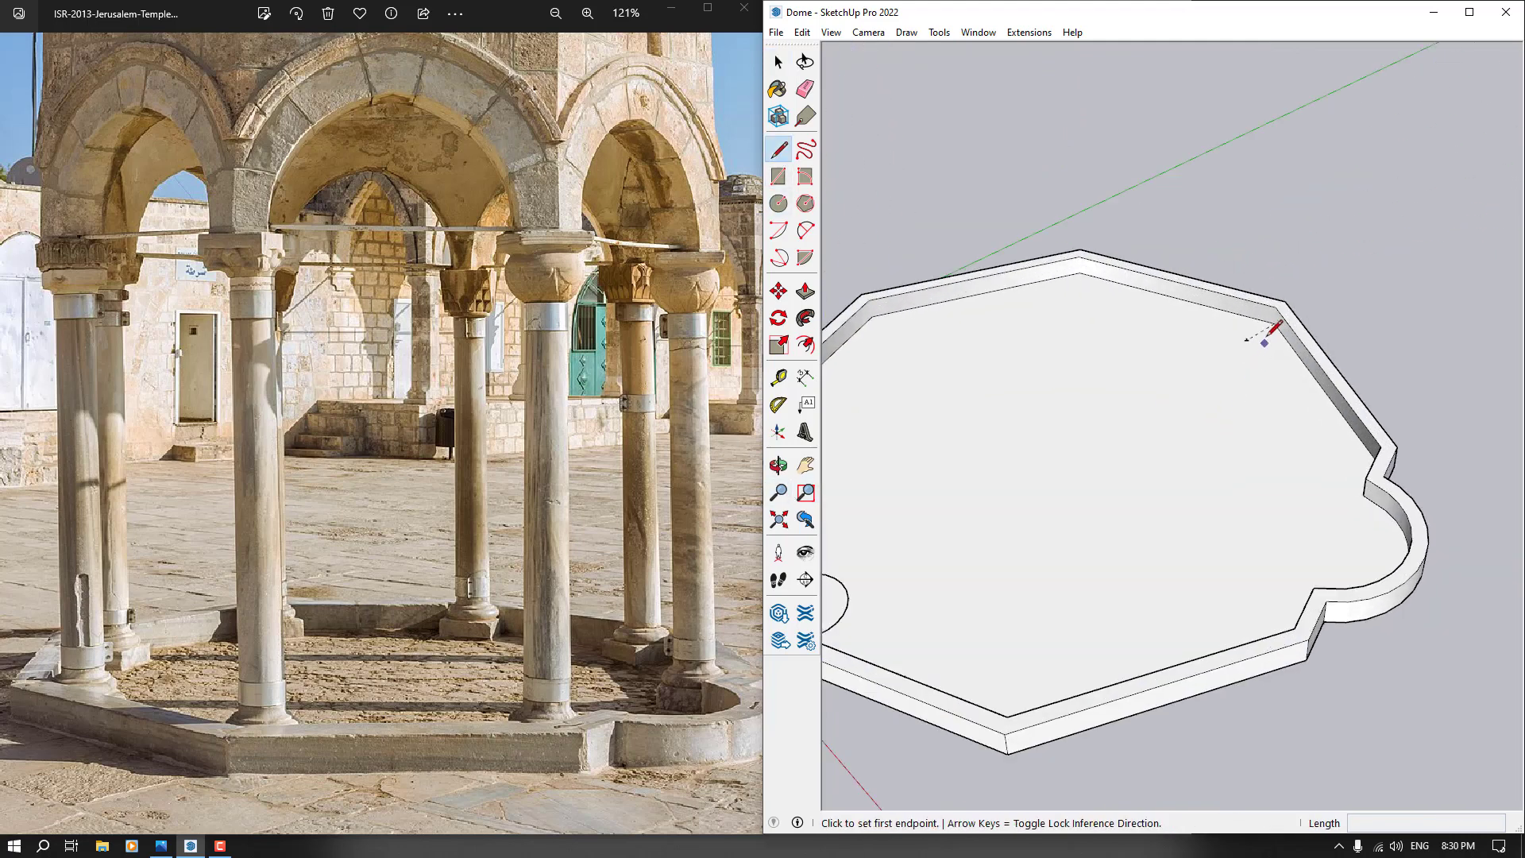
{"action": "key", "text": "space"}
{"action": "key", "text": "e"}
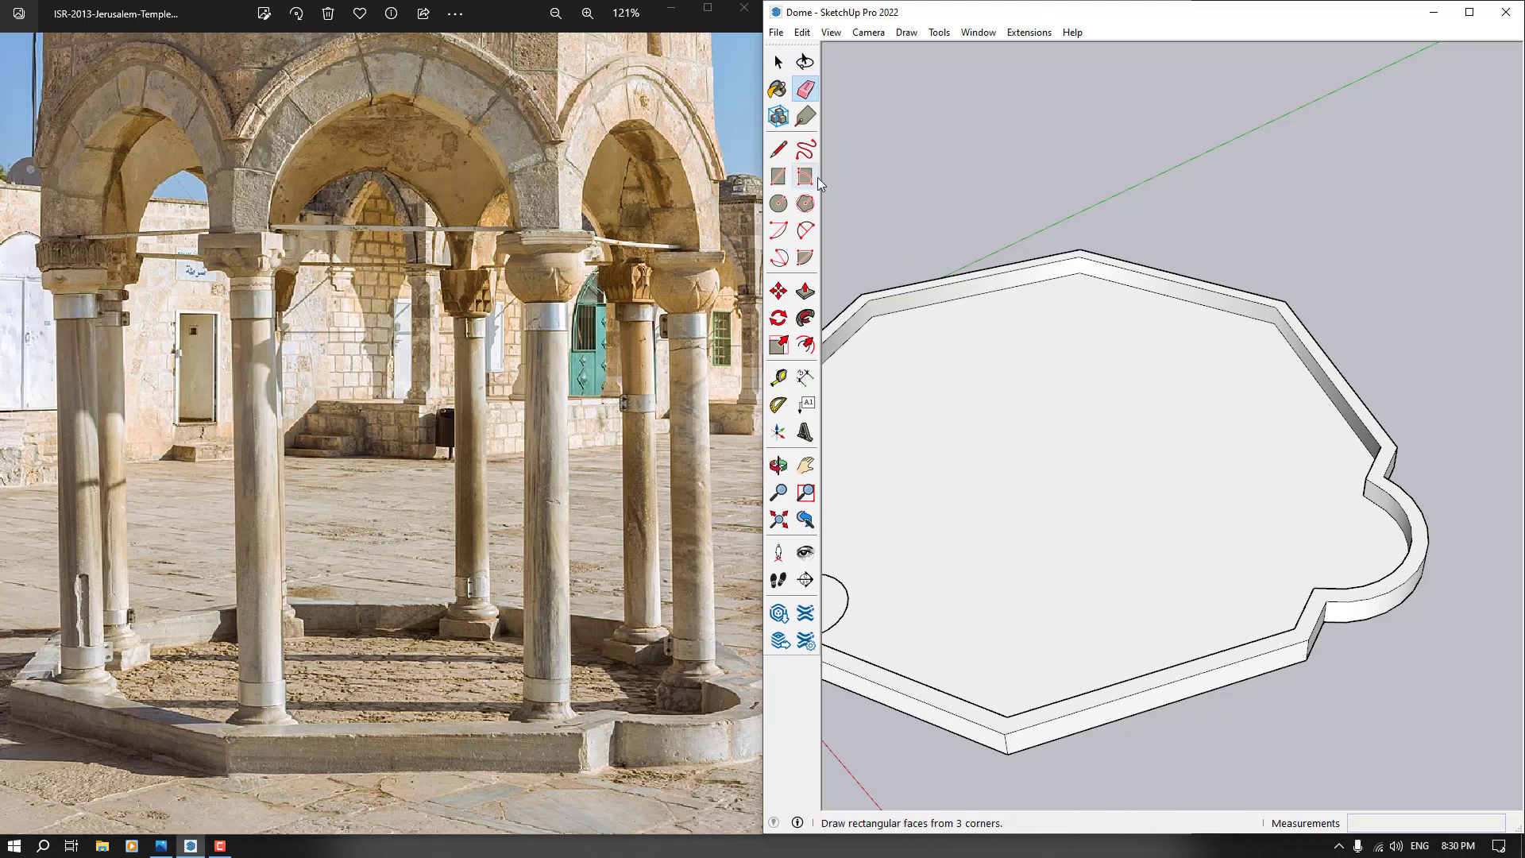
Try to draw a new diagonal line between the inner corner beside the circle and the opposite one, and undo it
{"action": "key", "text": "l"}
{"action": "left_click", "coordinate": [1274, 323]}
{"action": "scroll", "coordinate": [1274, 322], "scroll_direction": "down", "scroll_amount": 3}
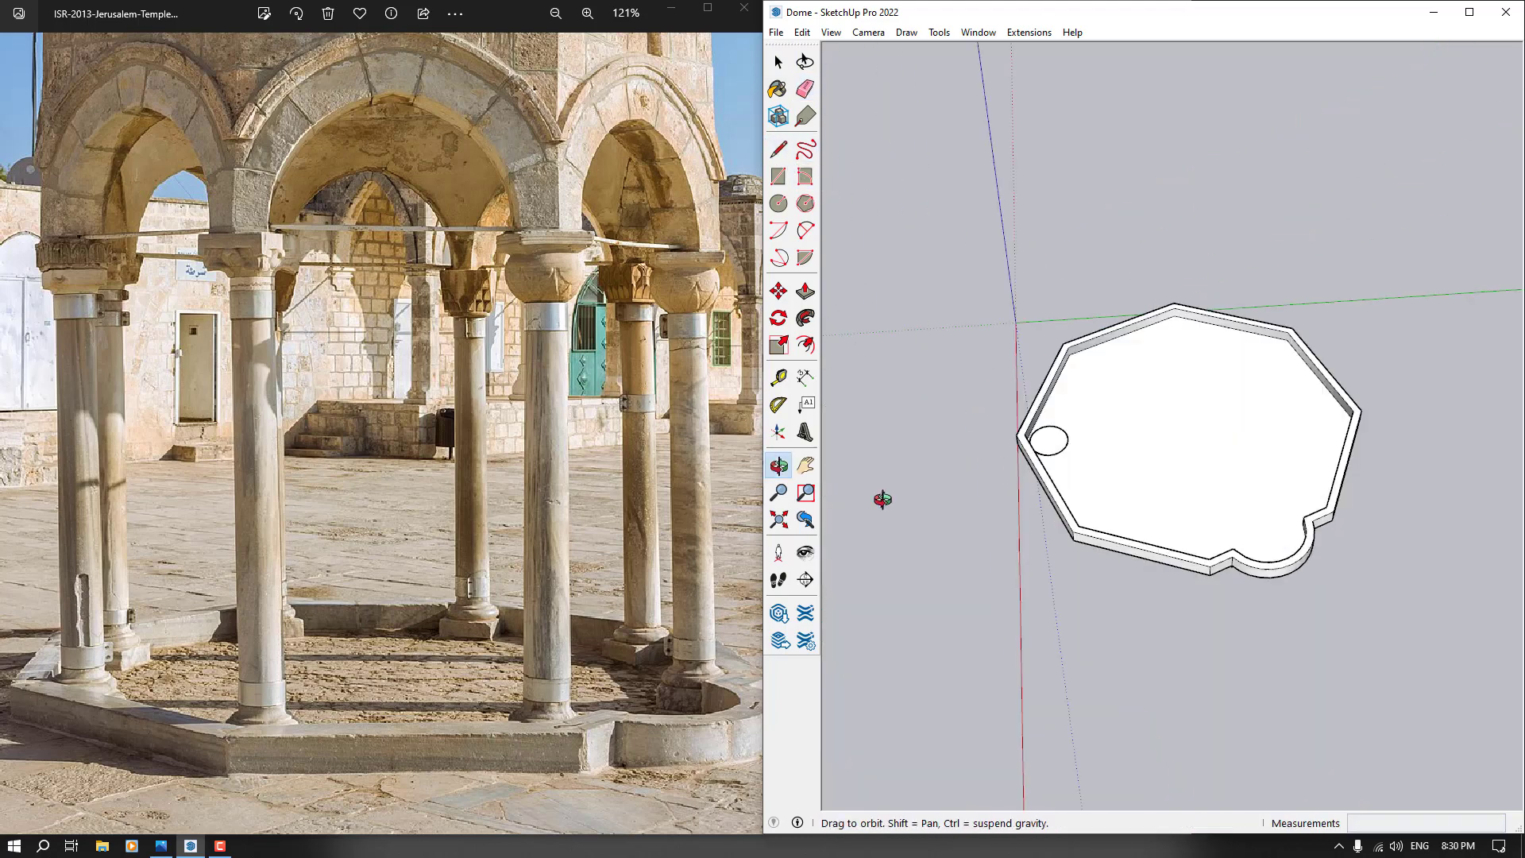
{"action": "middle_click_drag", "start_coordinate": [878, 501], "coordinate": [1107, 415]}
{"action": "scroll", "coordinate": [1081, 317], "scroll_direction": "up", "scroll_amount": 3}
{"action": "left_click", "coordinate": [1062, 319]}
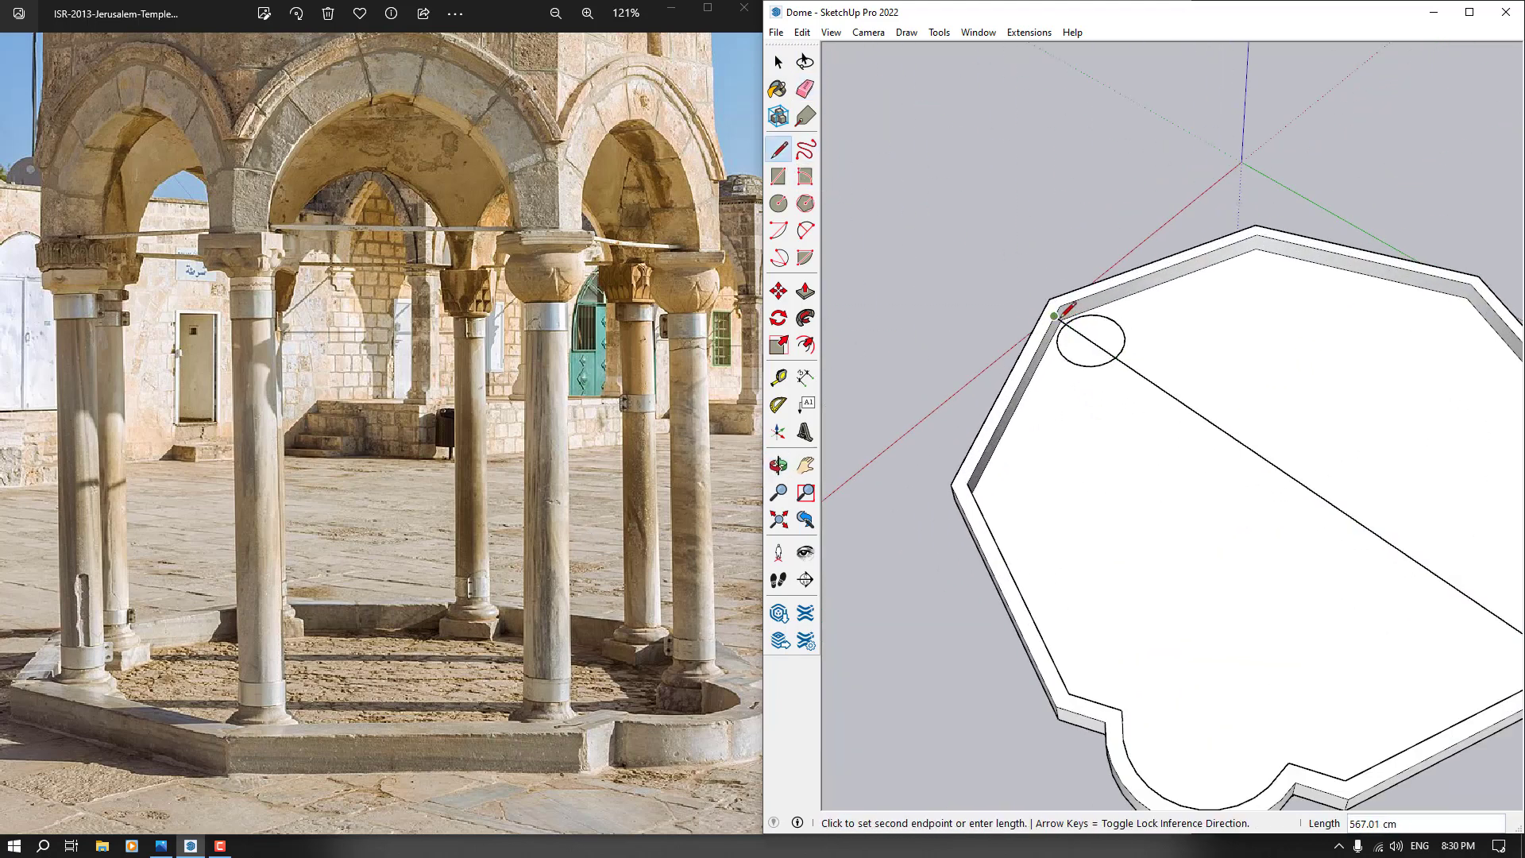
{"action": "scroll", "coordinate": [1062, 317], "scroll_direction": "up", "scroll_amount": 3}
{"action": "key", "text": "ctrl+z"}
Draw a straight diagonal line across the floor from the opposite inner curb corner to the inner corner beside the column circle
{"action": "scroll", "coordinate": [938, 362], "scroll_direction": "down", "scroll_amount": 2}
{"action": "middle_click_drag", "start_coordinate": [937, 365], "coordinate": [1128, 436]}
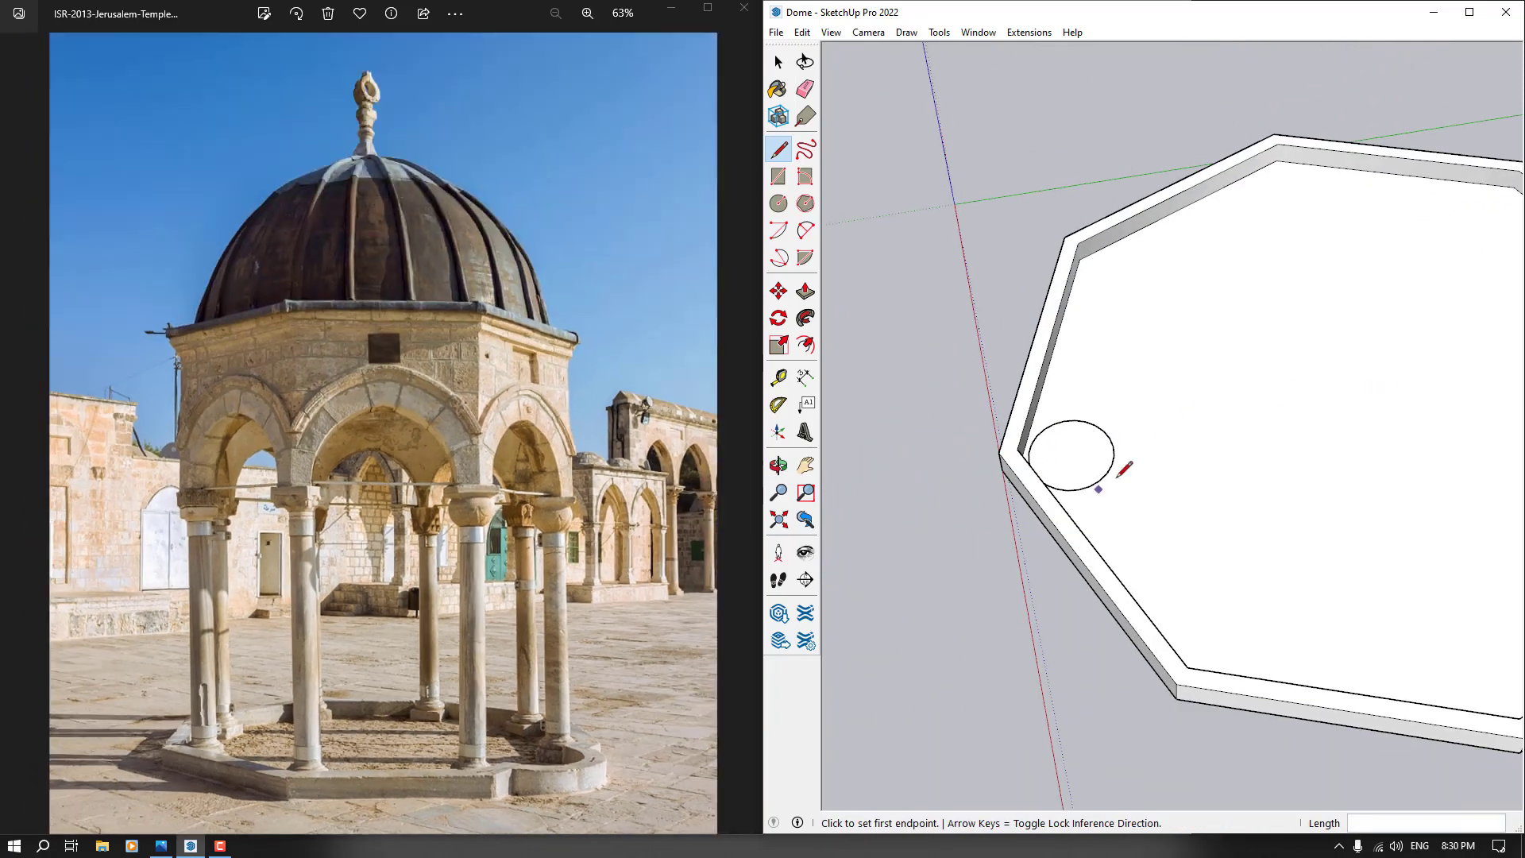
{"action": "scroll", "coordinate": [960, 493], "scroll_direction": "down", "scroll_amount": 3}
{"action": "scroll", "coordinate": [1372, 329], "scroll_direction": "up", "scroll_amount": 4}
{"action": "left_click", "coordinate": [1366, 335]}
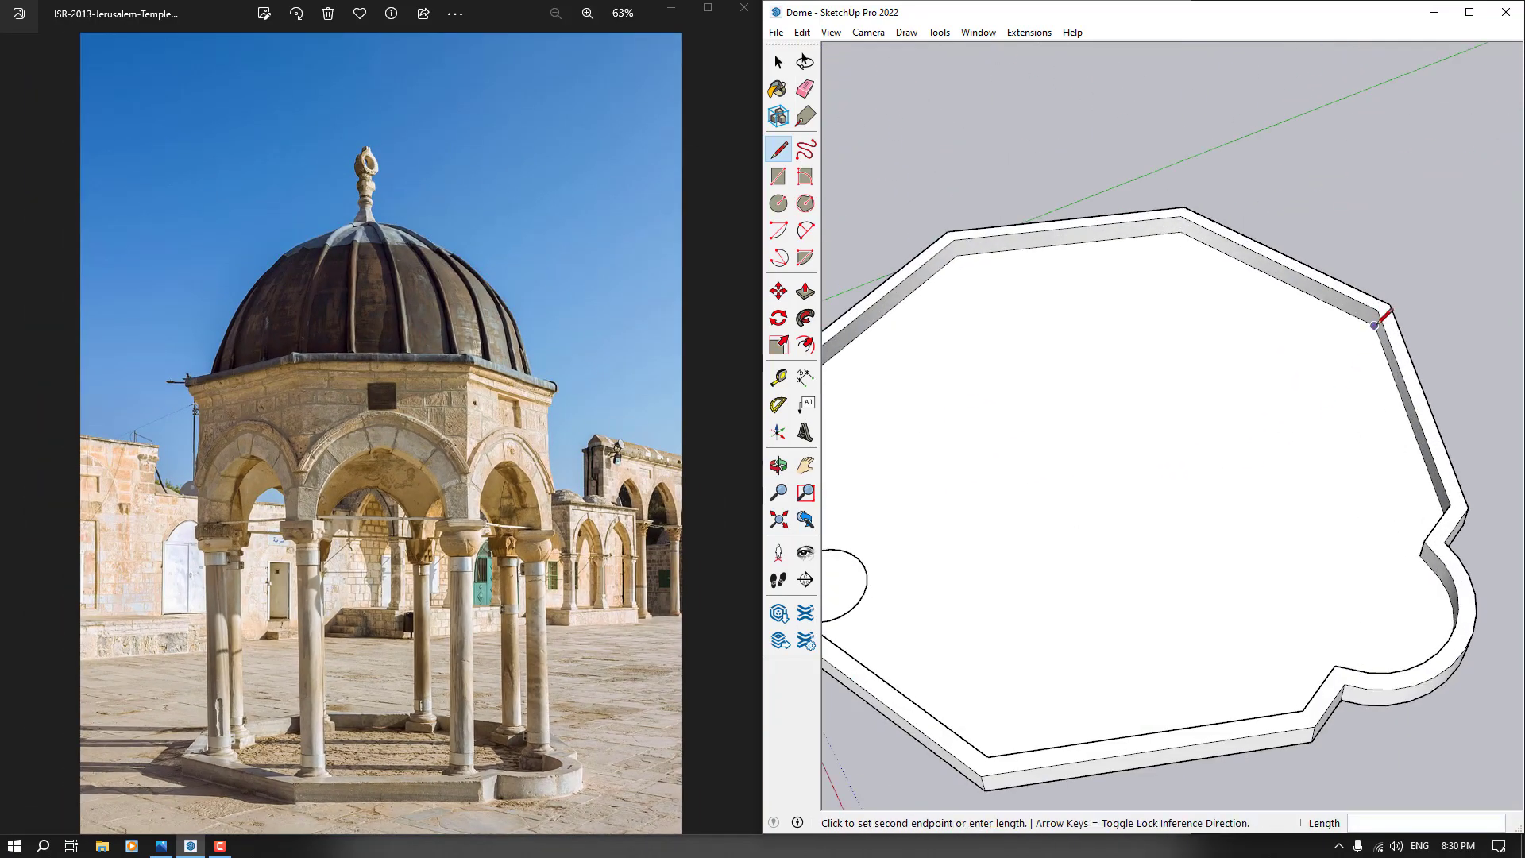
{"action": "scroll", "coordinate": [1366, 335], "scroll_direction": "down", "scroll_amount": 3}
{"action": "scroll", "coordinate": [1026, 373], "scroll_direction": "up", "scroll_amount": 4}
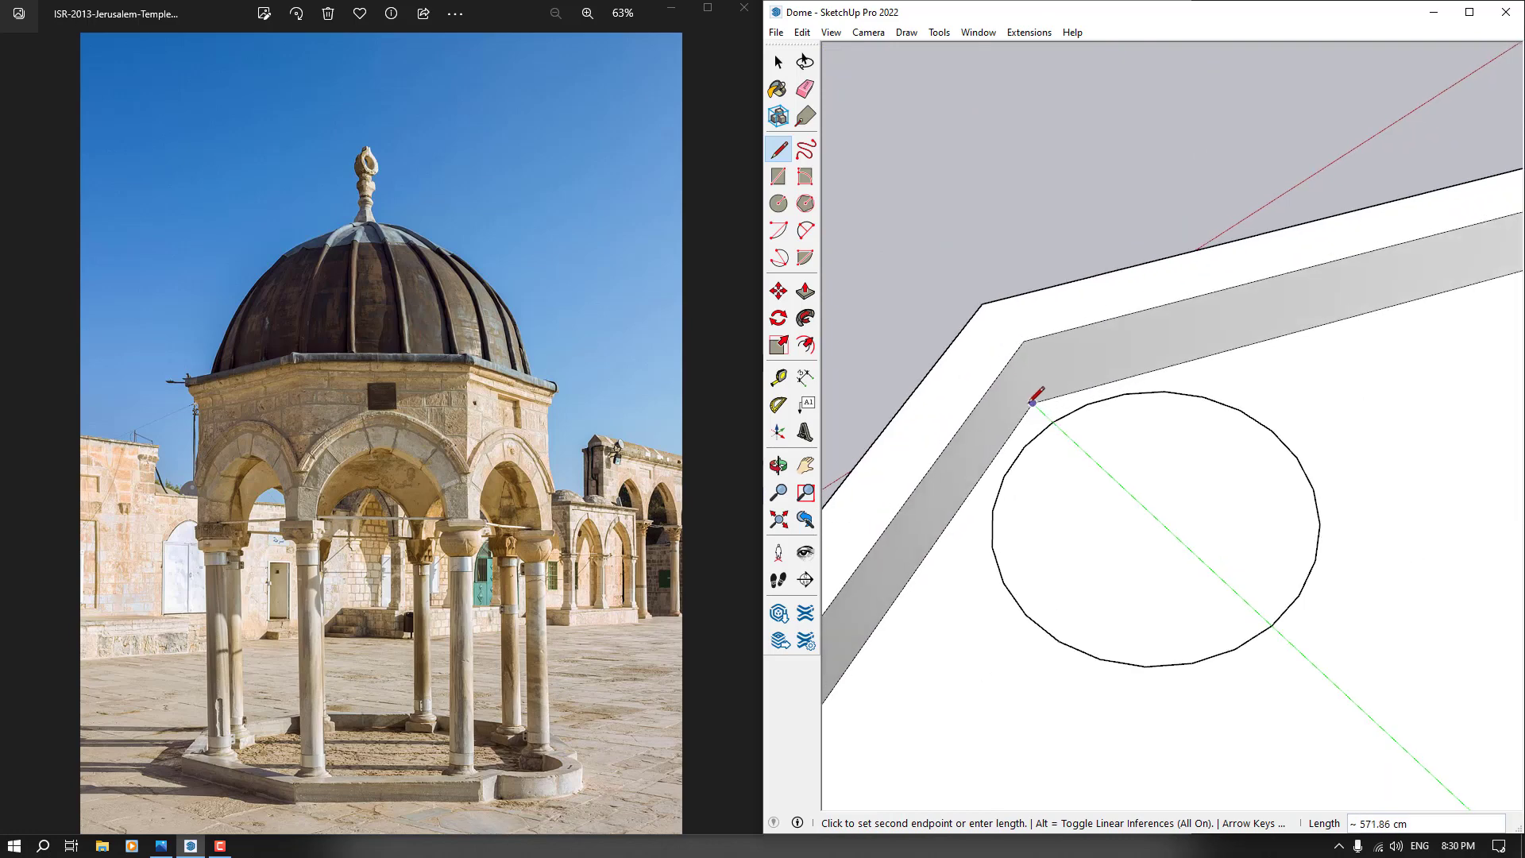
{"action": "left_click", "coordinate": [1027, 373]}
{"action": "scroll", "coordinate": [1025, 367], "scroll_direction": "down", "scroll_amount": 5}
{"action": "middle_click_drag", "start_coordinate": [1021, 347], "coordinate": [1102, 508]}
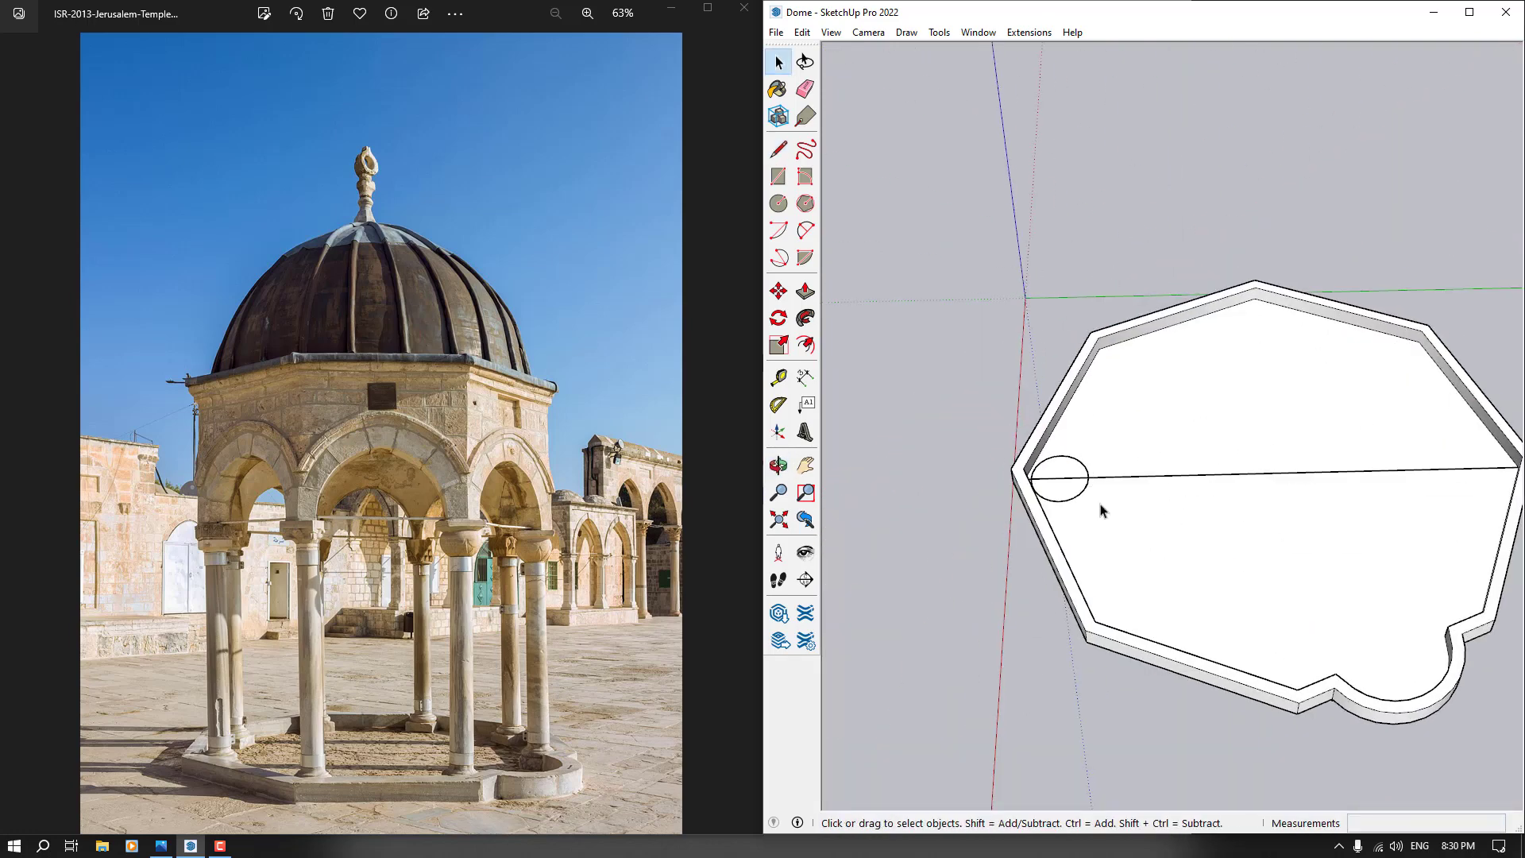
Rotate a copy of the column circle component 45° about the diagonal's midpoint so it sits at the adjacent inner corner
{"action": "left_click", "coordinate": [1050, 500]}
{"action": "scroll", "coordinate": [865, 502], "scroll_direction": "down", "scroll_amount": 2}
{"action": "scroll", "coordinate": [855, 450], "scroll_direction": "up", "scroll_amount": 2}
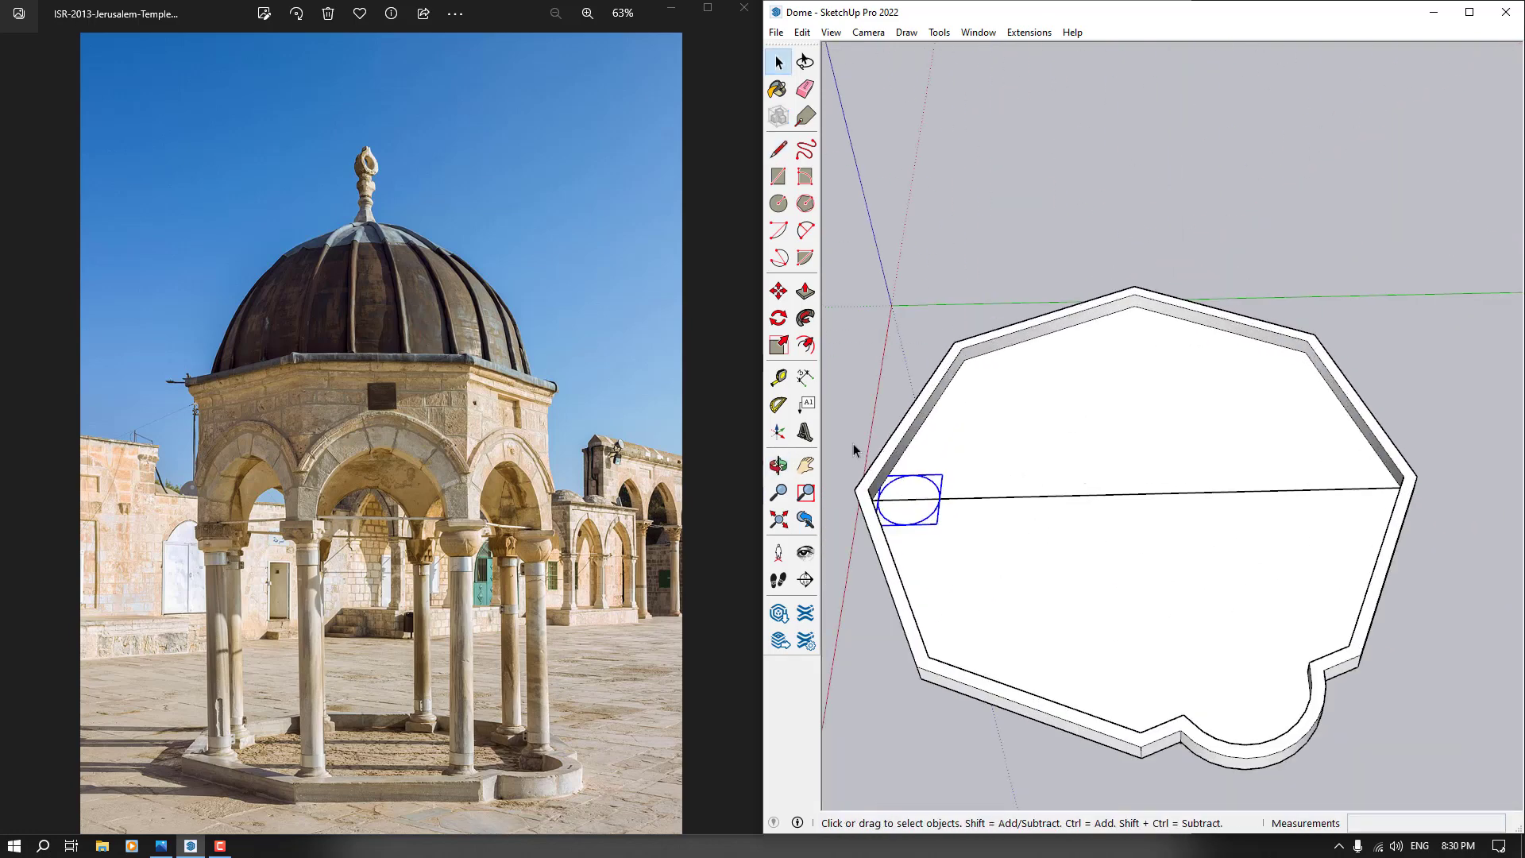
{"action": "left_click", "coordinate": [780, 319]}
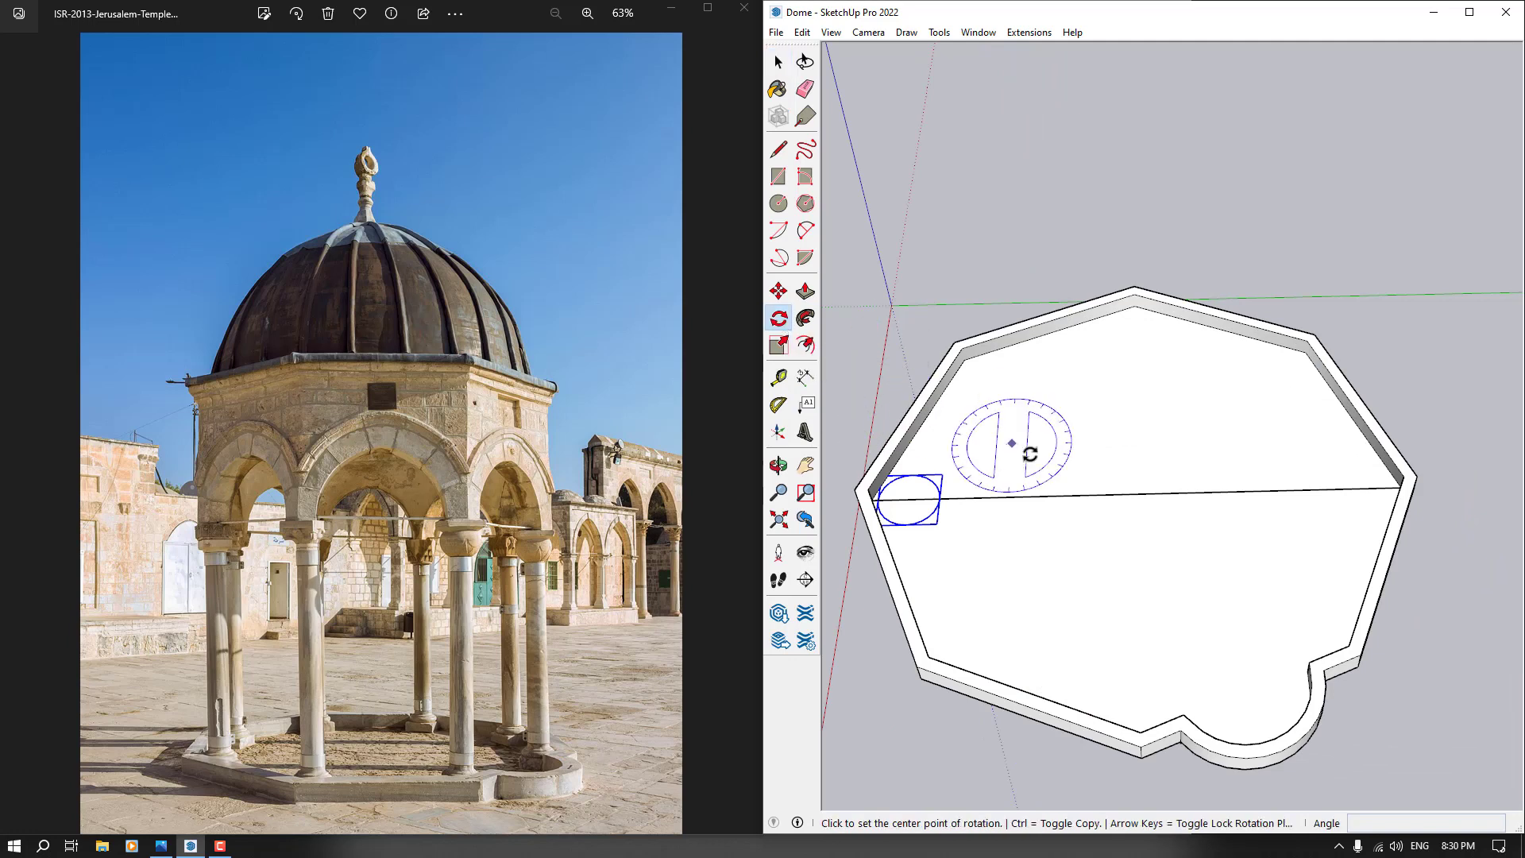
{"action": "left_click", "coordinate": [1138, 494]}
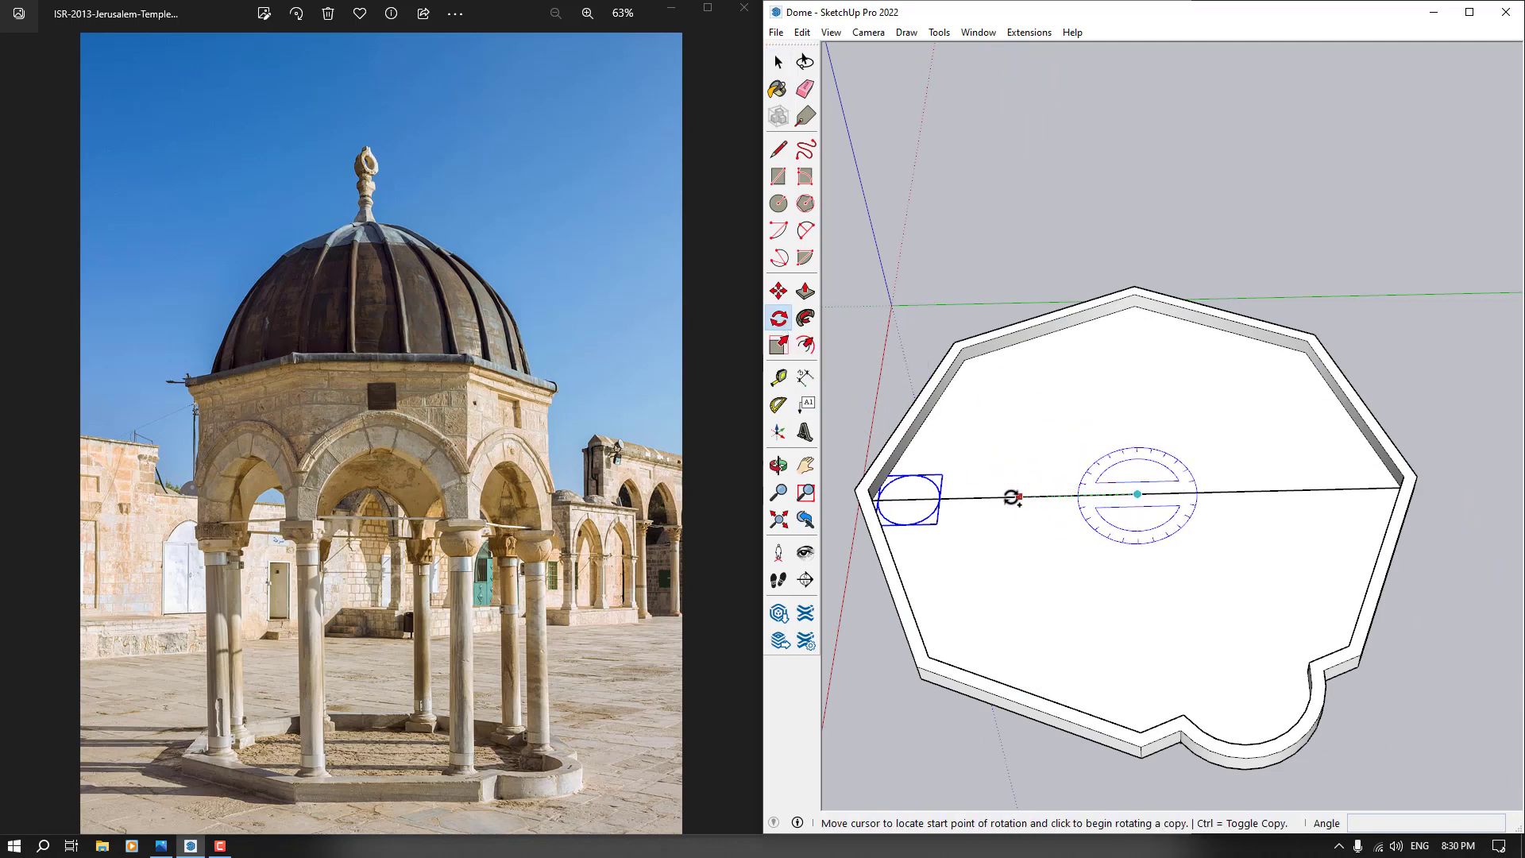
{"action": "scroll", "coordinate": [882, 508], "scroll_direction": "up", "scroll_amount": 2}
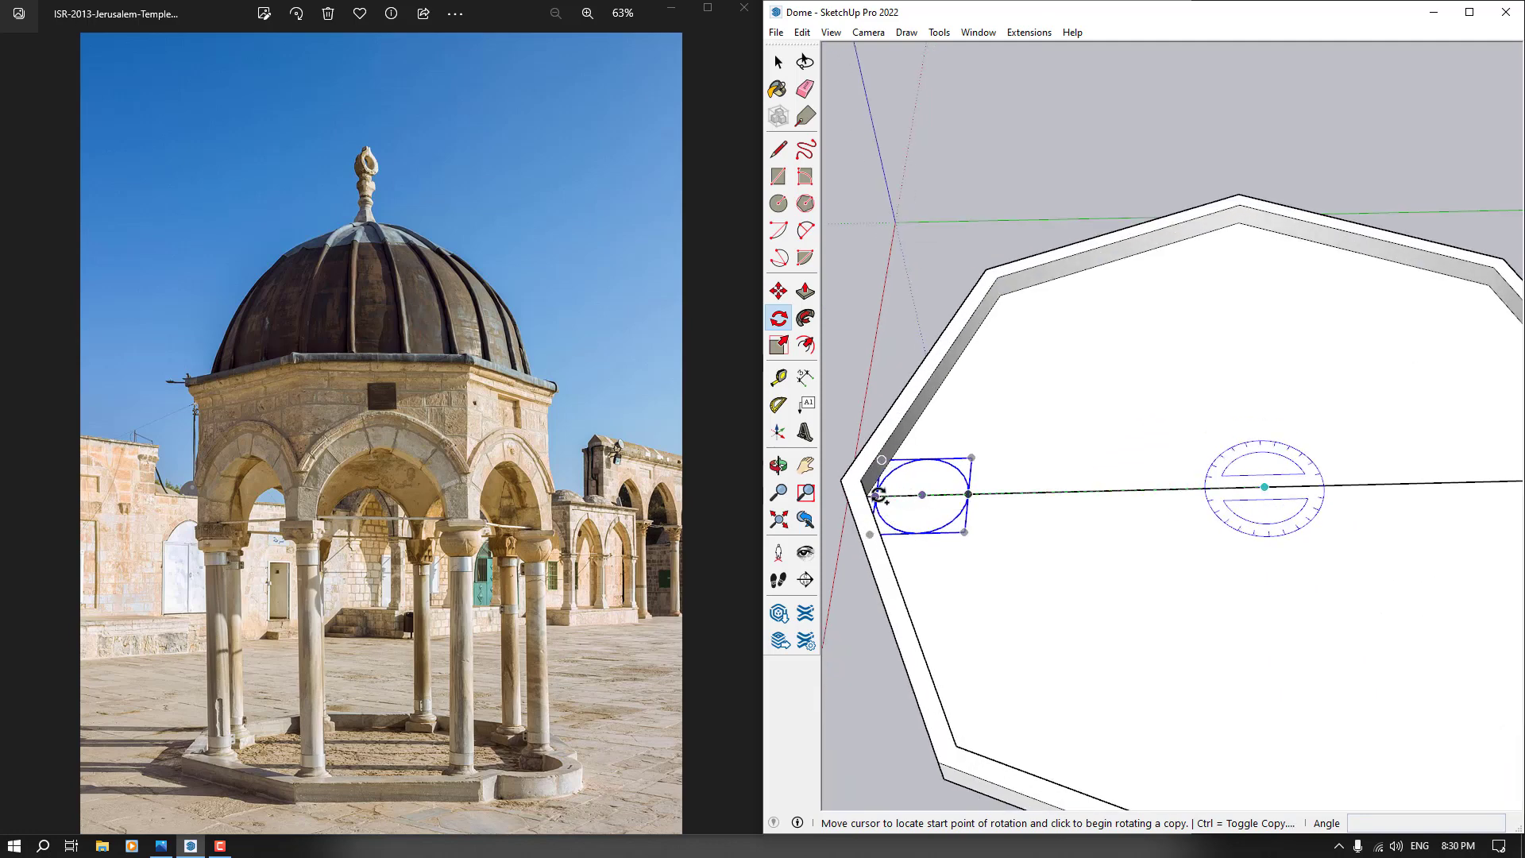
{"action": "scroll", "coordinate": [878, 496], "scroll_direction": "up", "scroll_amount": 1}
{"action": "left_click", "coordinate": [921, 494]}
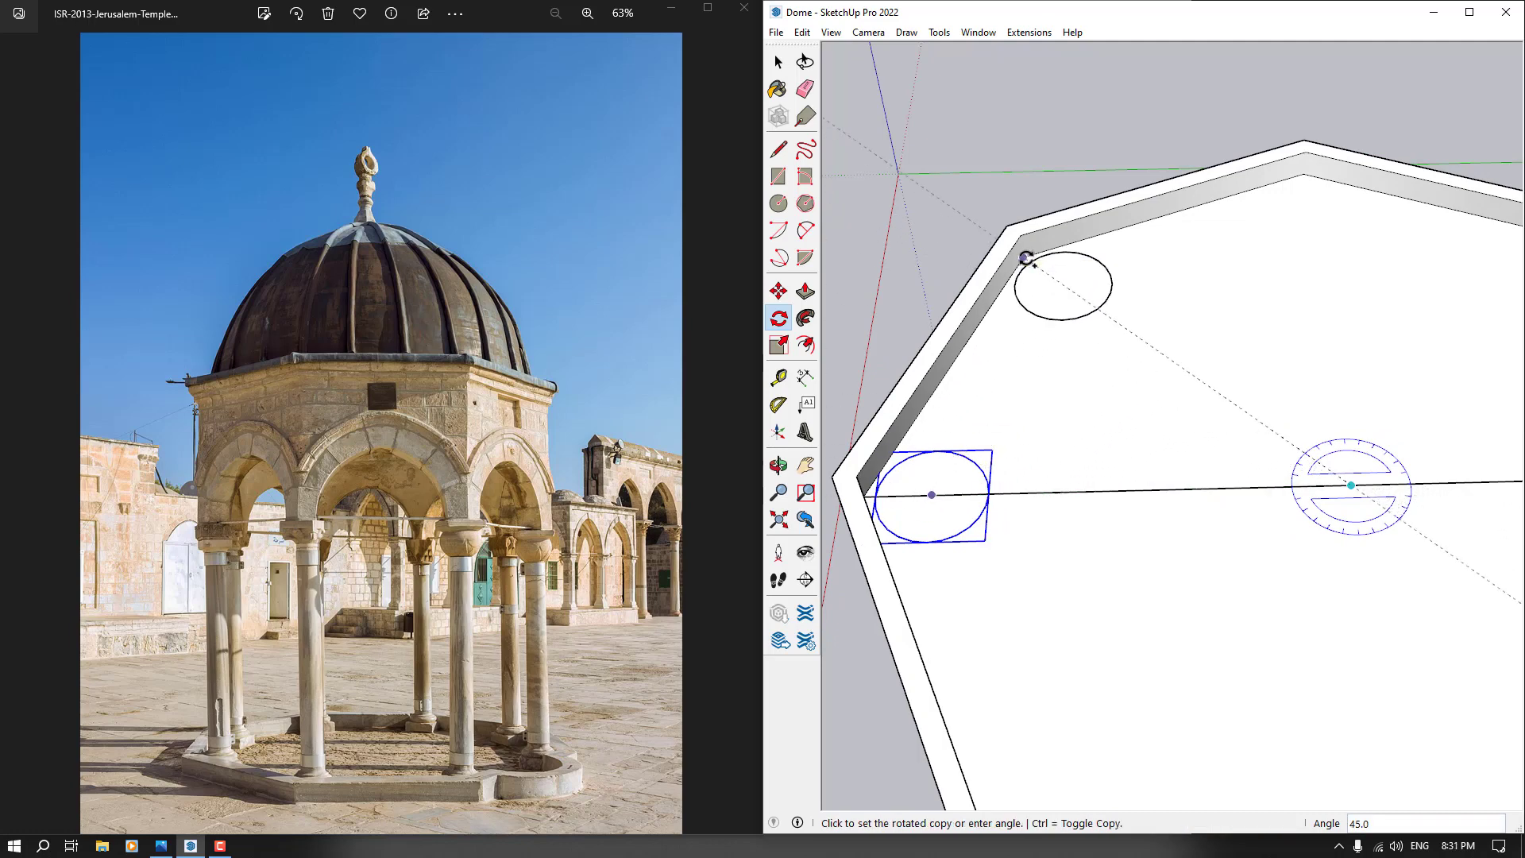
{"action": "scroll", "coordinate": [1025, 256], "scroll_direction": "up", "scroll_amount": 1}
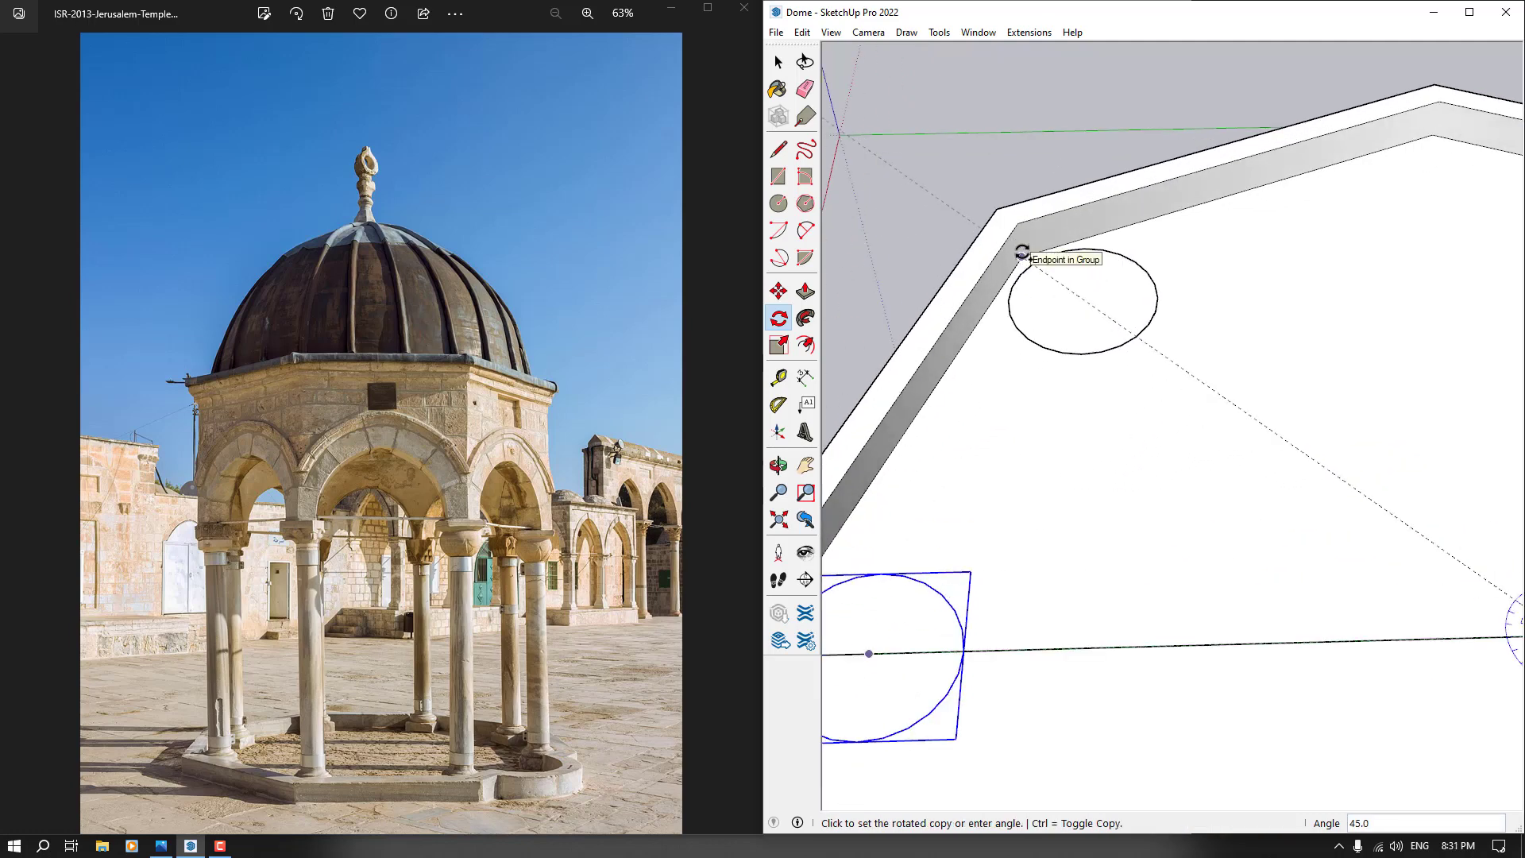
{"action": "left_click", "coordinate": [1022, 253]}
{"action": "scroll", "coordinate": [1018, 397], "scroll_direction": "down", "scroll_amount": 5}
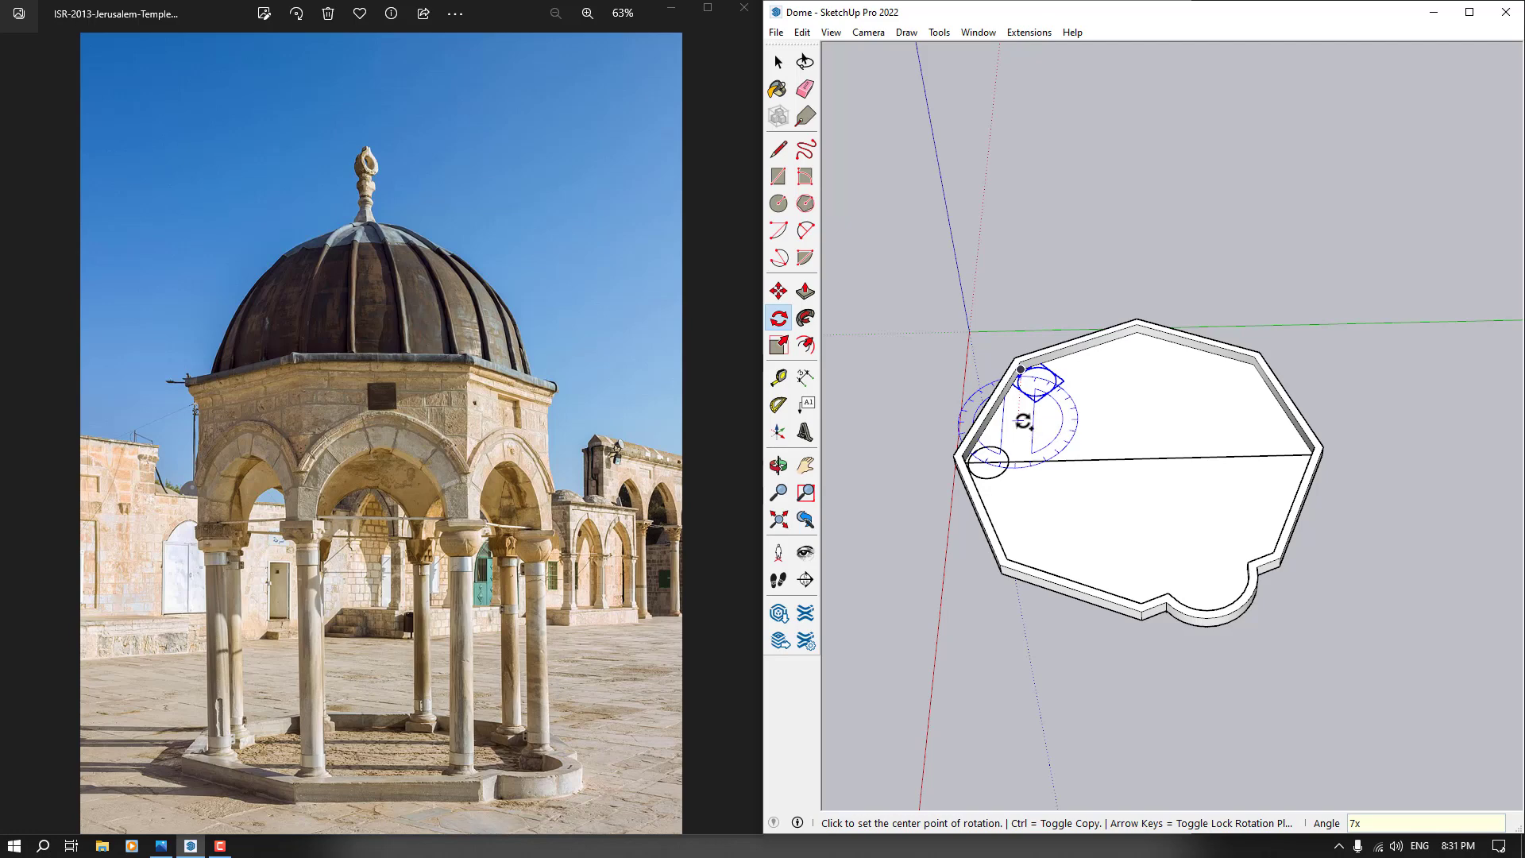
Repeat the rotated circle copy with 7x so the column circles fill every corner of the octagonal base
{"action": "key", "text": "Return"}
{"action": "key", "text": "space"}
{"action": "scroll", "coordinate": [1015, 485], "scroll_direction": "down", "scroll_amount": 3}
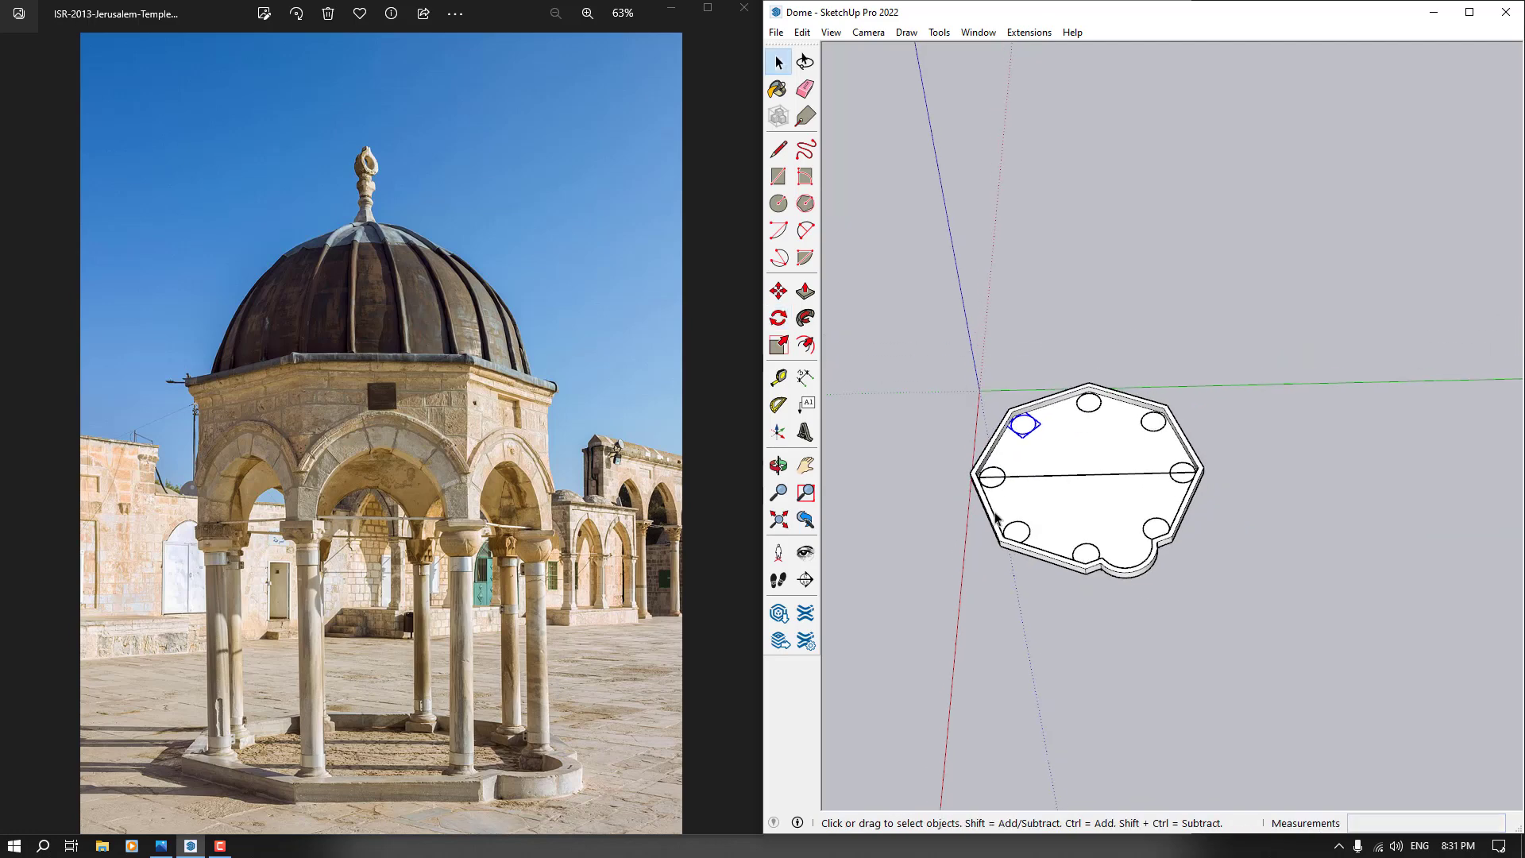
Delete the diagonal line across the floor, and open one of the column circle components for editing
{"action": "middle_click_drag", "start_coordinate": [1025, 556], "coordinate": [1338, 536]}
{"action": "scroll", "coordinate": [1194, 579], "scroll_direction": "up", "scroll_amount": 5}
{"action": "middle_click_drag", "start_coordinate": [1134, 705], "coordinate": [957, 651]}
{"action": "scroll", "coordinate": [1247, 583], "scroll_direction": "down", "scroll_amount": 3}
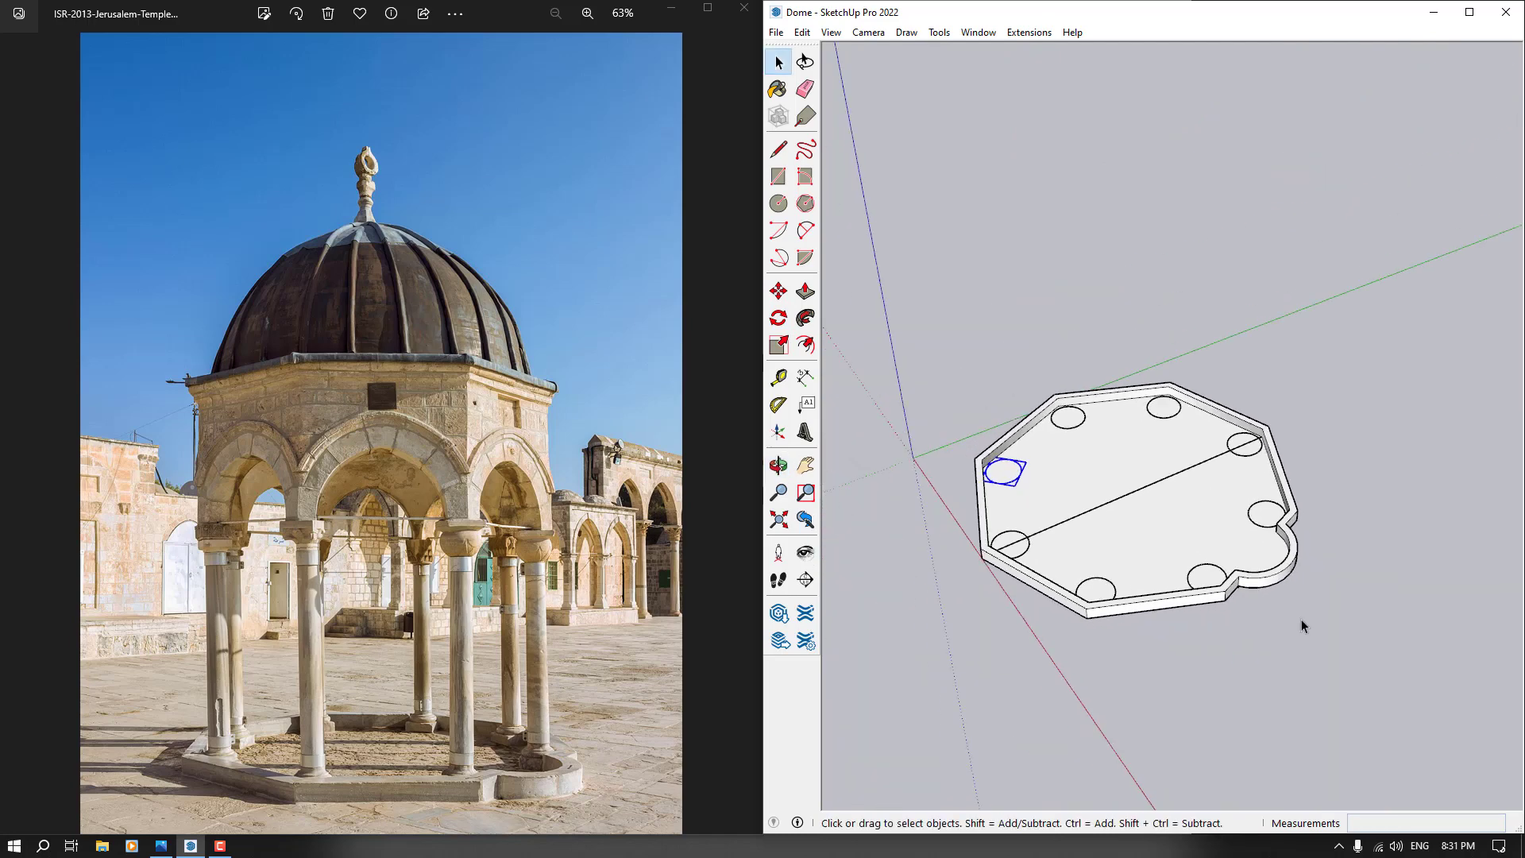
{"action": "middle_click_drag", "start_coordinate": [1300, 622], "coordinate": [1076, 548]}
{"action": "scroll", "coordinate": [1063, 540], "scroll_direction": "up", "scroll_amount": 3}
{"action": "scroll", "coordinate": [1069, 575], "scroll_direction": "down", "scroll_amount": 2}
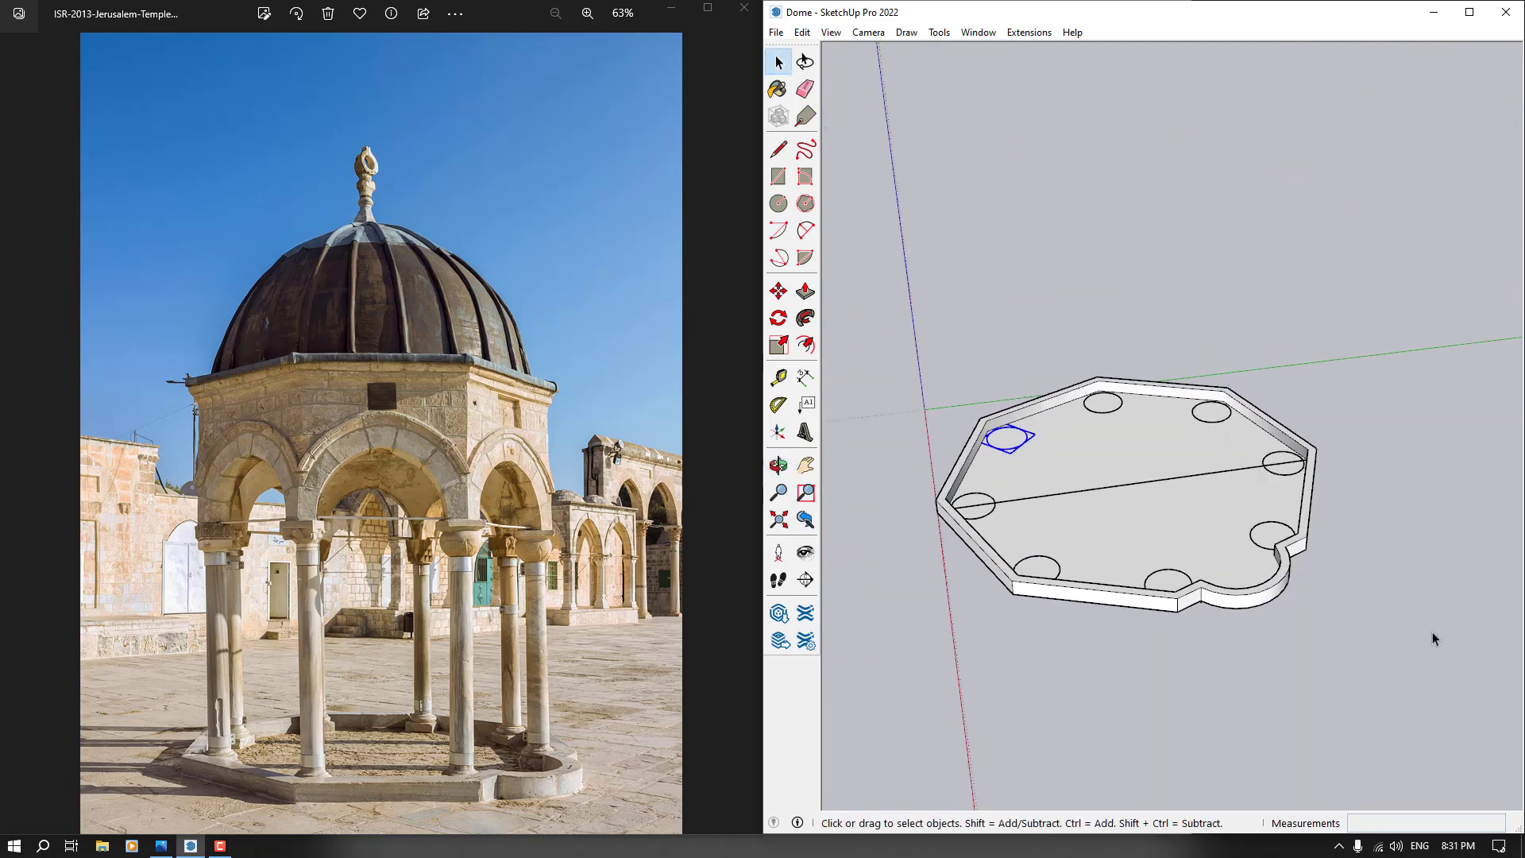
{"action": "left_click", "coordinate": [1029, 702]}
{"action": "mouse_move", "coordinate": [1062, 500]}
{"action": "middle_mouse_down"}
{"action": "mouse_move", "coordinate": [1188, 524]}
{"action": "mouse_move", "coordinate": [1183, 564]}
{"action": "mouse_move", "coordinate": [1182, 494]}
{"action": "middle_mouse_up"}
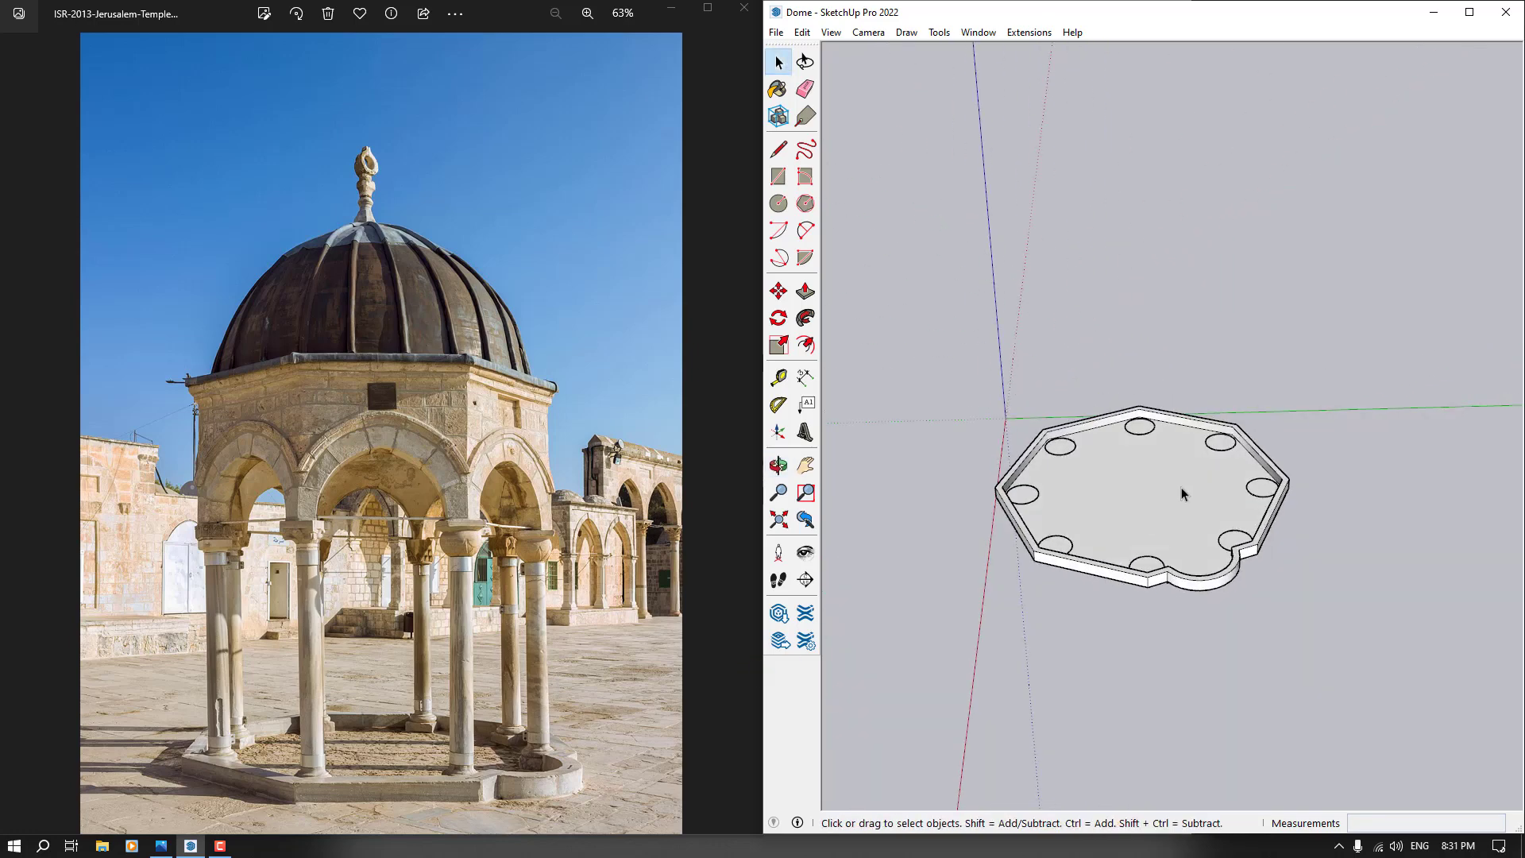
{"action": "scroll", "coordinate": [1132, 478], "scroll_direction": "up", "scroll_amount": 2}
{"action": "double_click", "coordinate": [1035, 449]}
{"action": "key", "text": "p"}
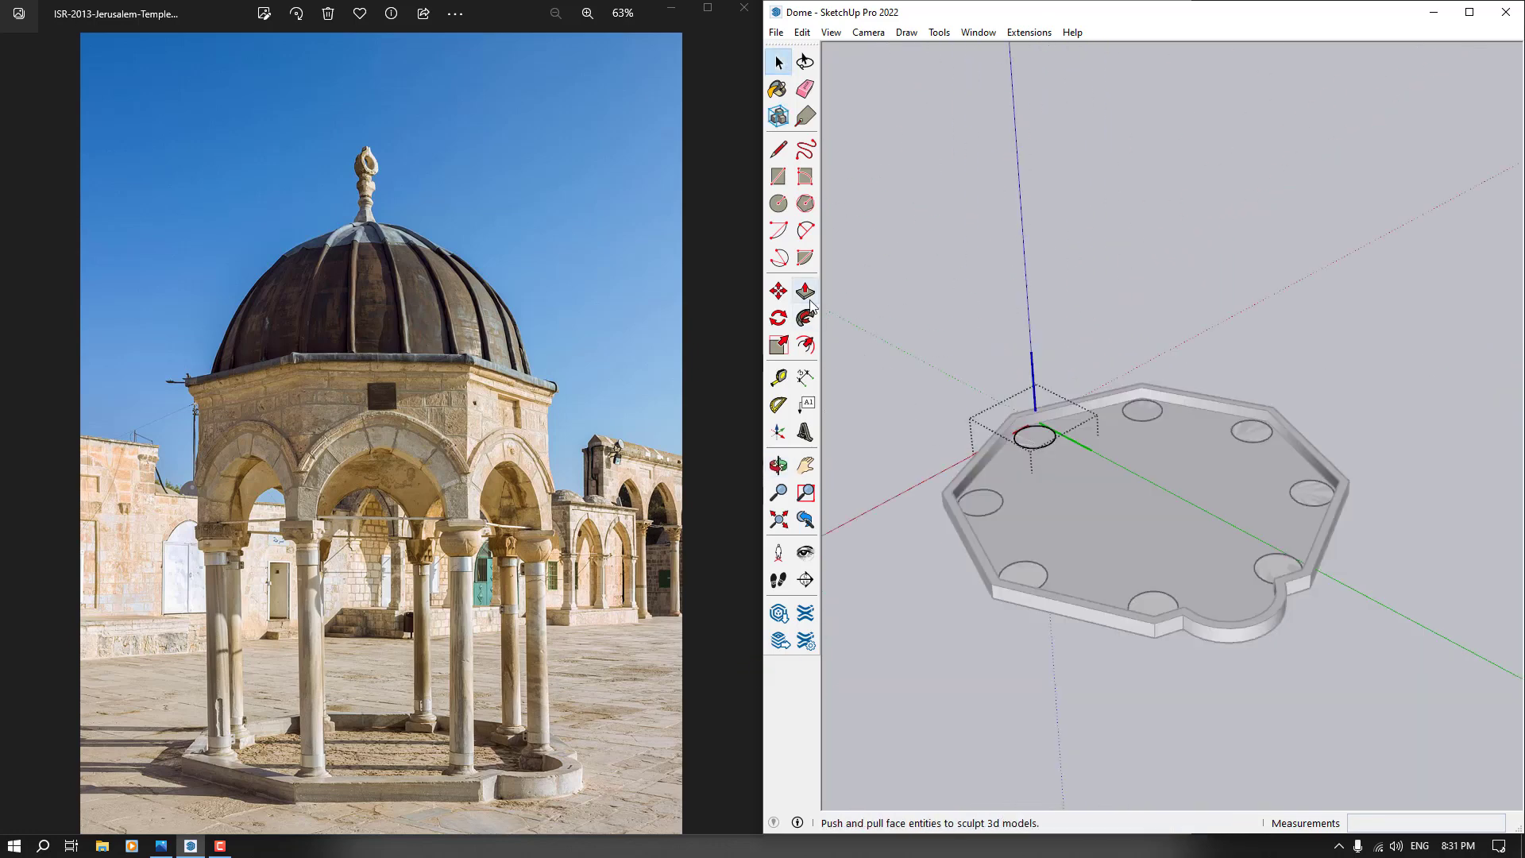
{"action": "left_click", "coordinate": [1037, 451]}
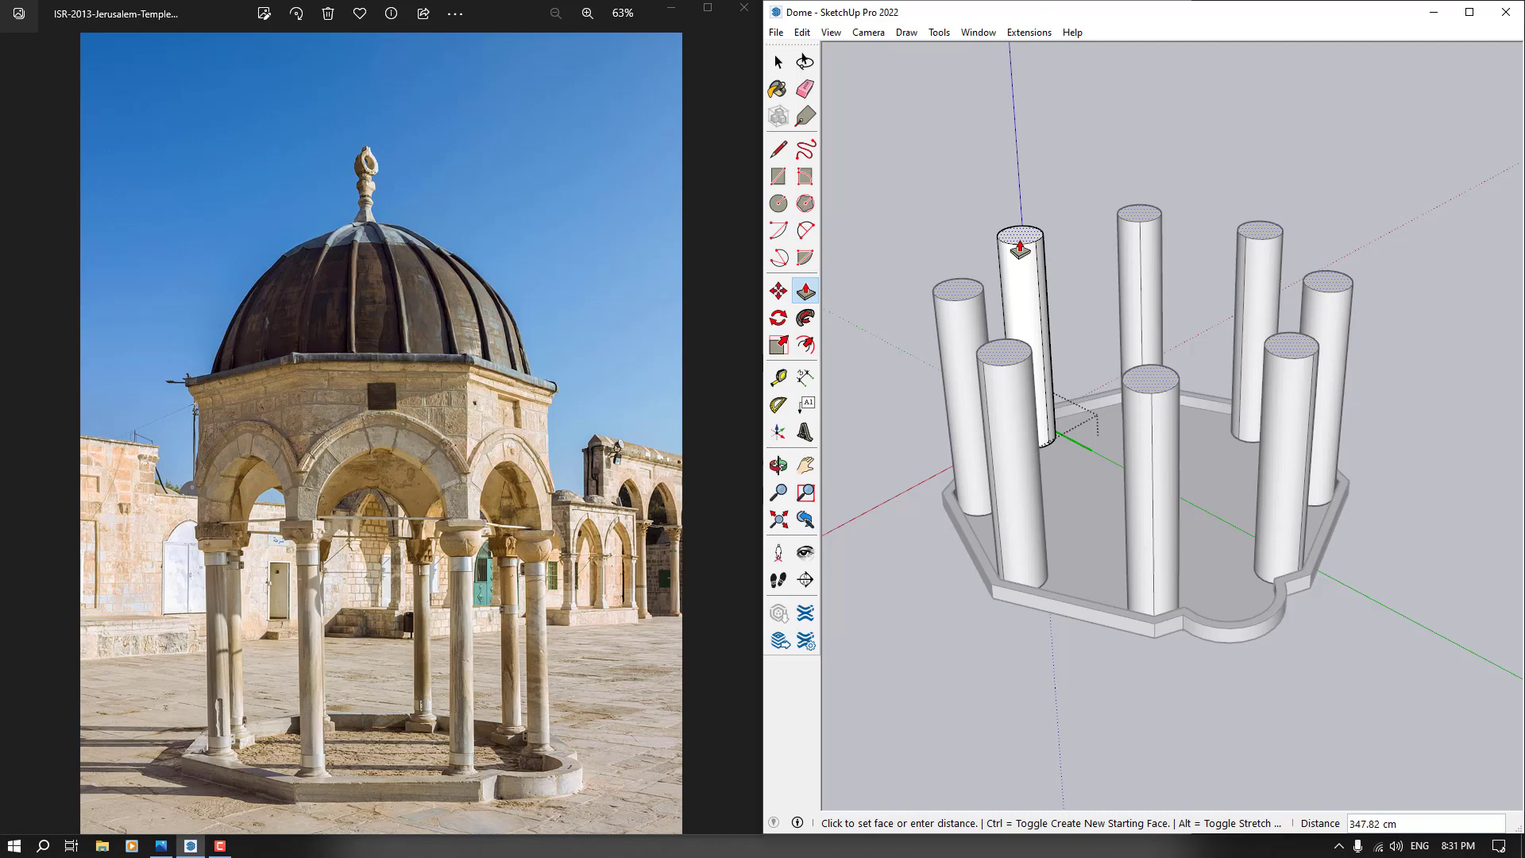
{"action": "key", "text": "space"}
Check the column bases in the reference photo, and extrude the circle face up 10 cm as the base disc
{"action": "scroll", "coordinate": [354, 681], "scroll_direction": "up", "scroll_amount": 5}
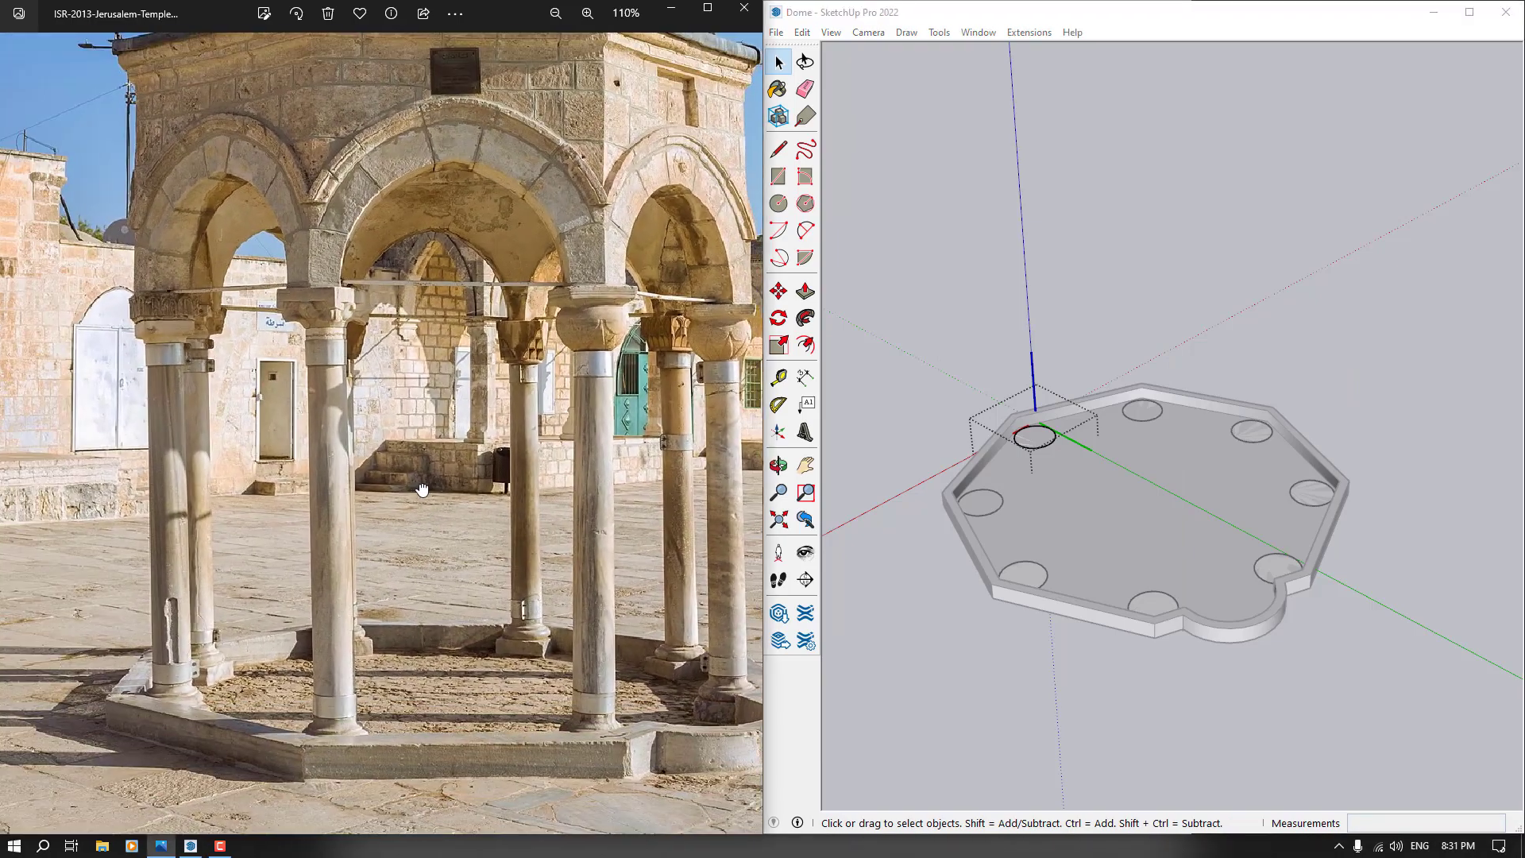
{"action": "scroll", "coordinate": [349, 541], "scroll_direction": "up", "scroll_amount": 1}
{"action": "scroll", "coordinate": [156, 758], "scroll_direction": "up", "scroll_amount": 4}
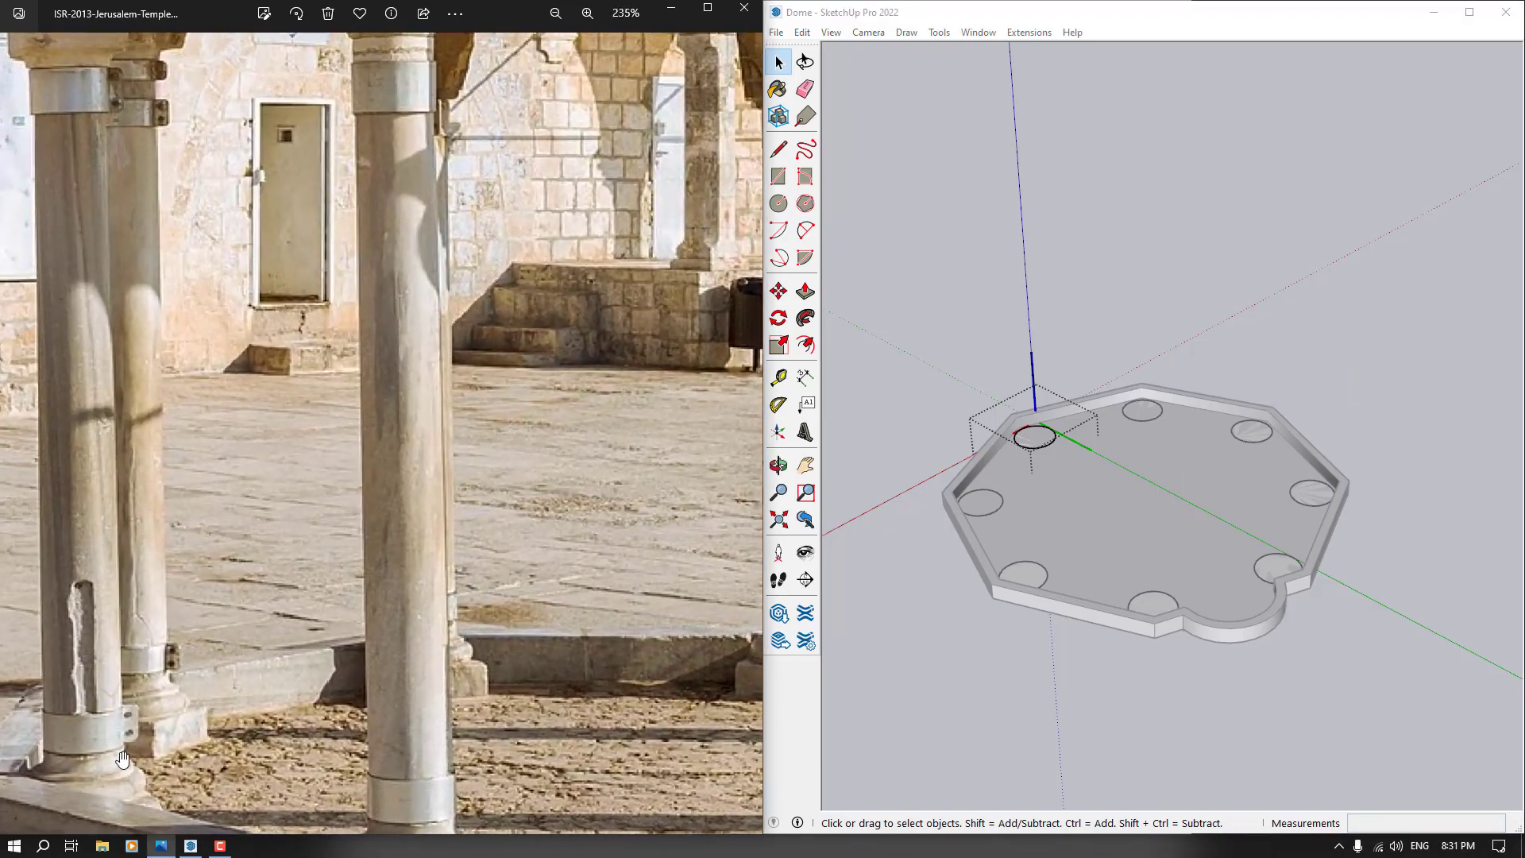
{"action": "scroll", "coordinate": [921, 581], "scroll_direction": "down", "scroll_amount": 1}
{"action": "scroll", "coordinate": [229, 653], "scroll_direction": "down", "scroll_amount": 2}
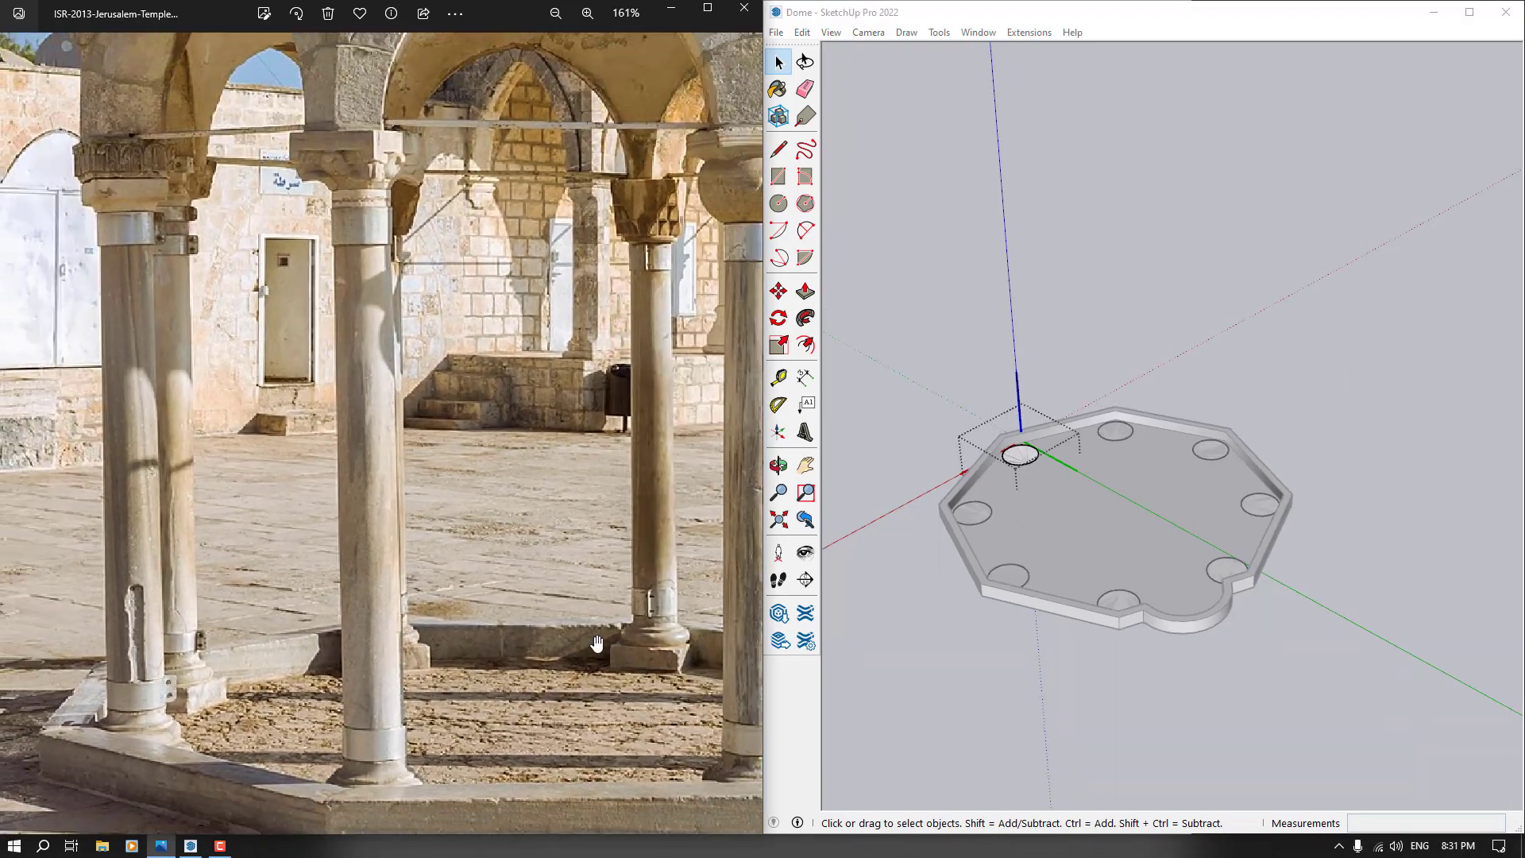
{"action": "scroll", "coordinate": [995, 457], "scroll_direction": "up", "scroll_amount": 2}
{"action": "left_click", "coordinate": [805, 291]}
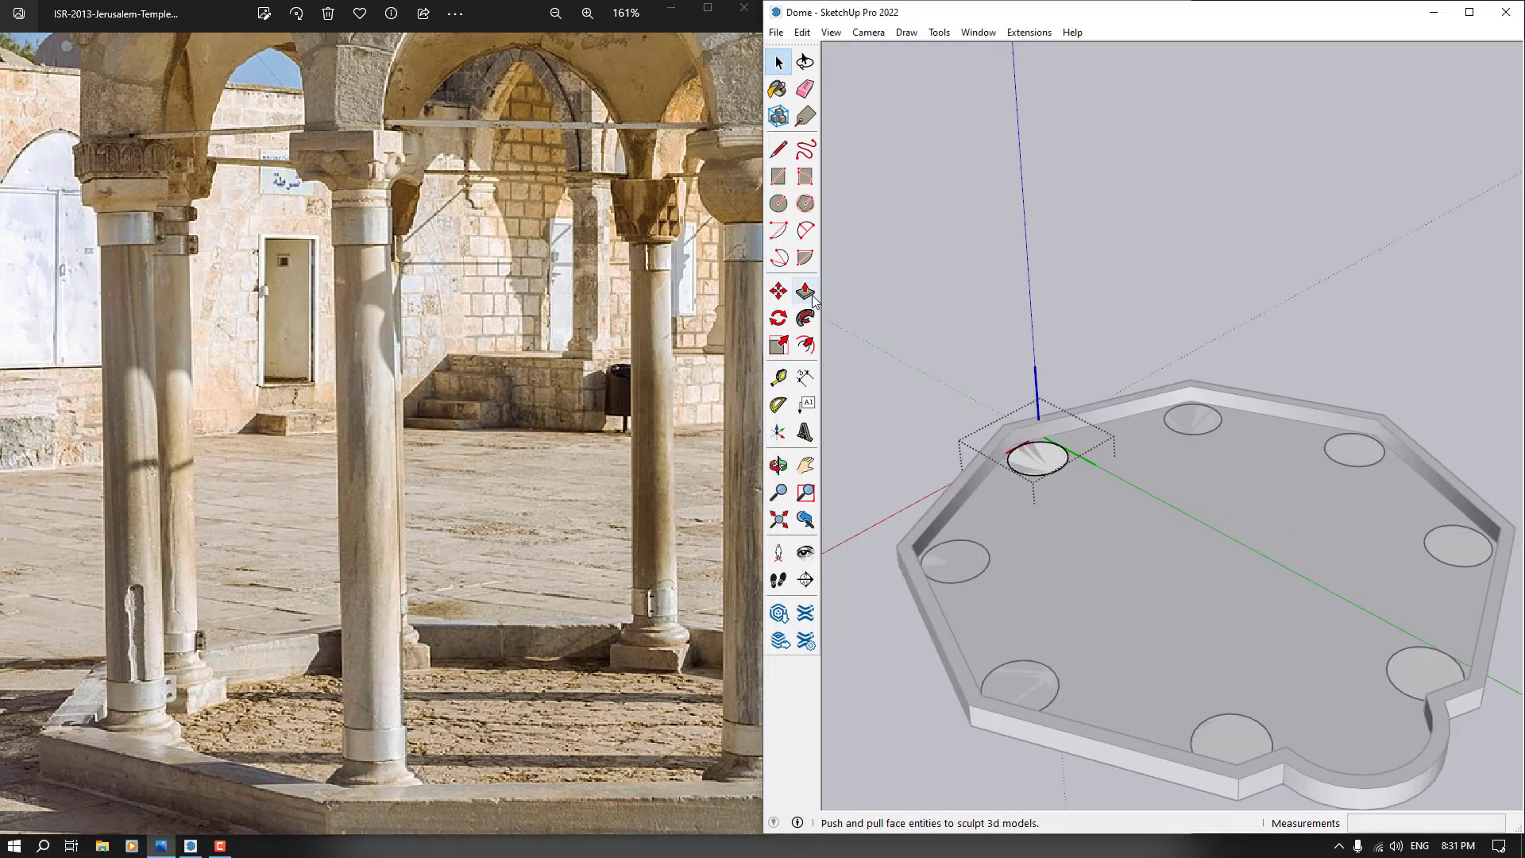
{"action": "middle_click_drag", "start_coordinate": [1063, 499], "coordinate": [1065, 460]}
{"action": "scroll", "coordinate": [1036, 477], "scroll_direction": "up", "scroll_amount": 2}
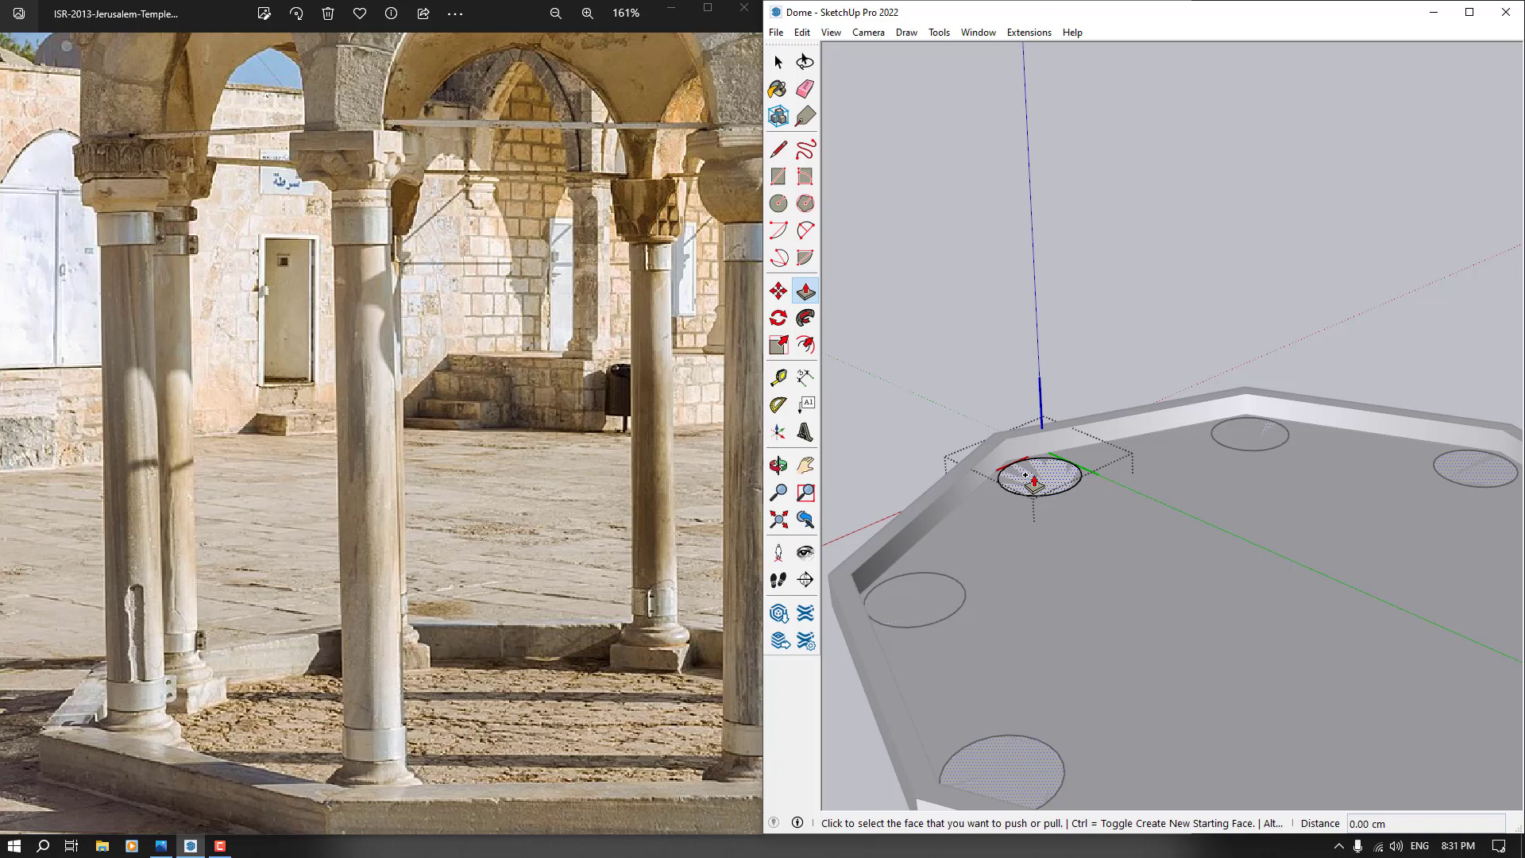
{"action": "left_click", "coordinate": [1025, 475]}
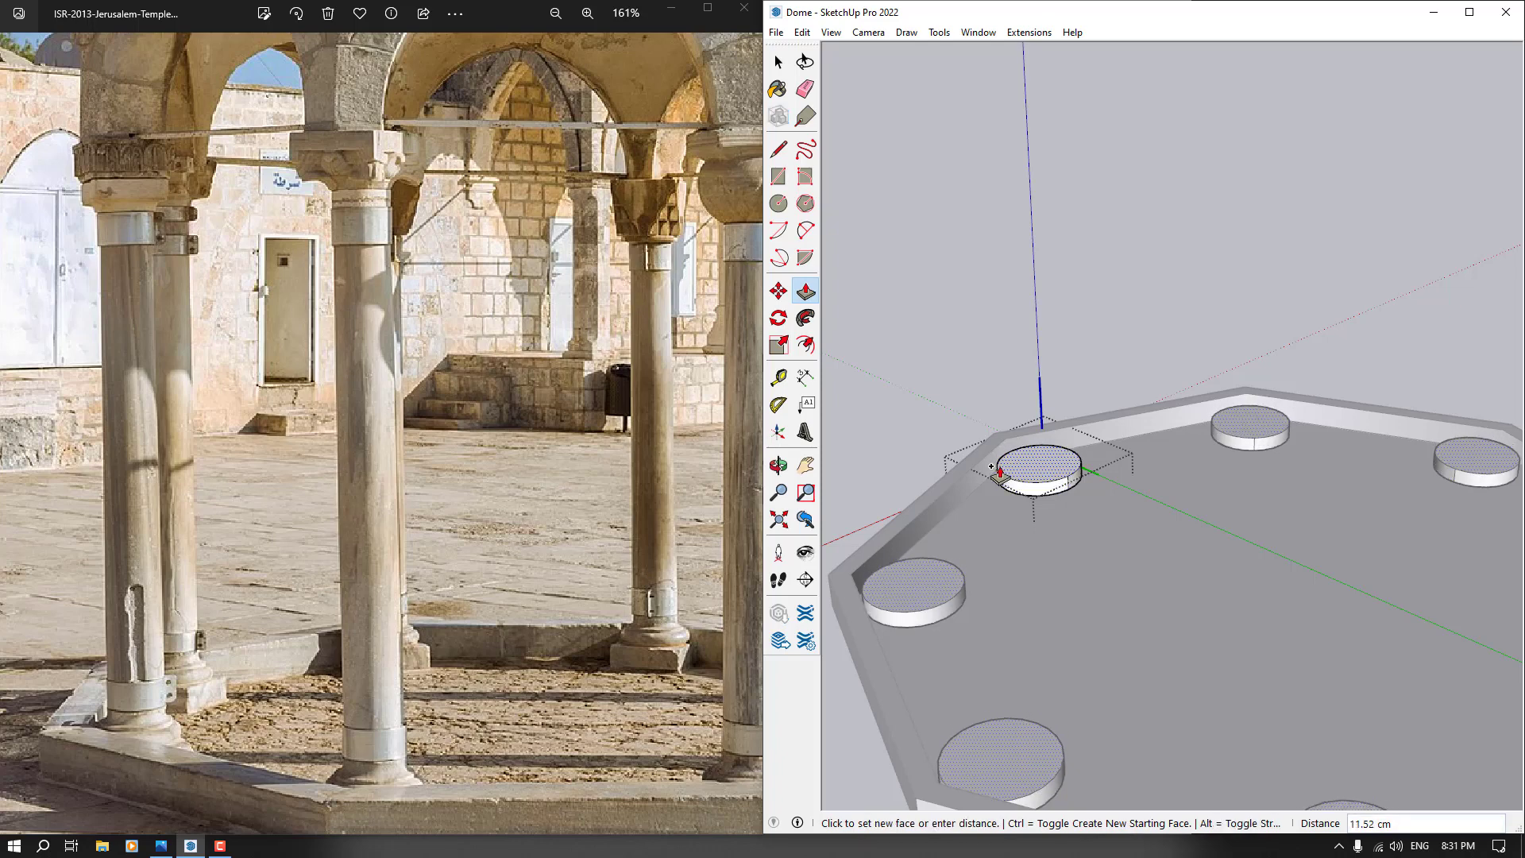
{"action": "type", "text": "1"}
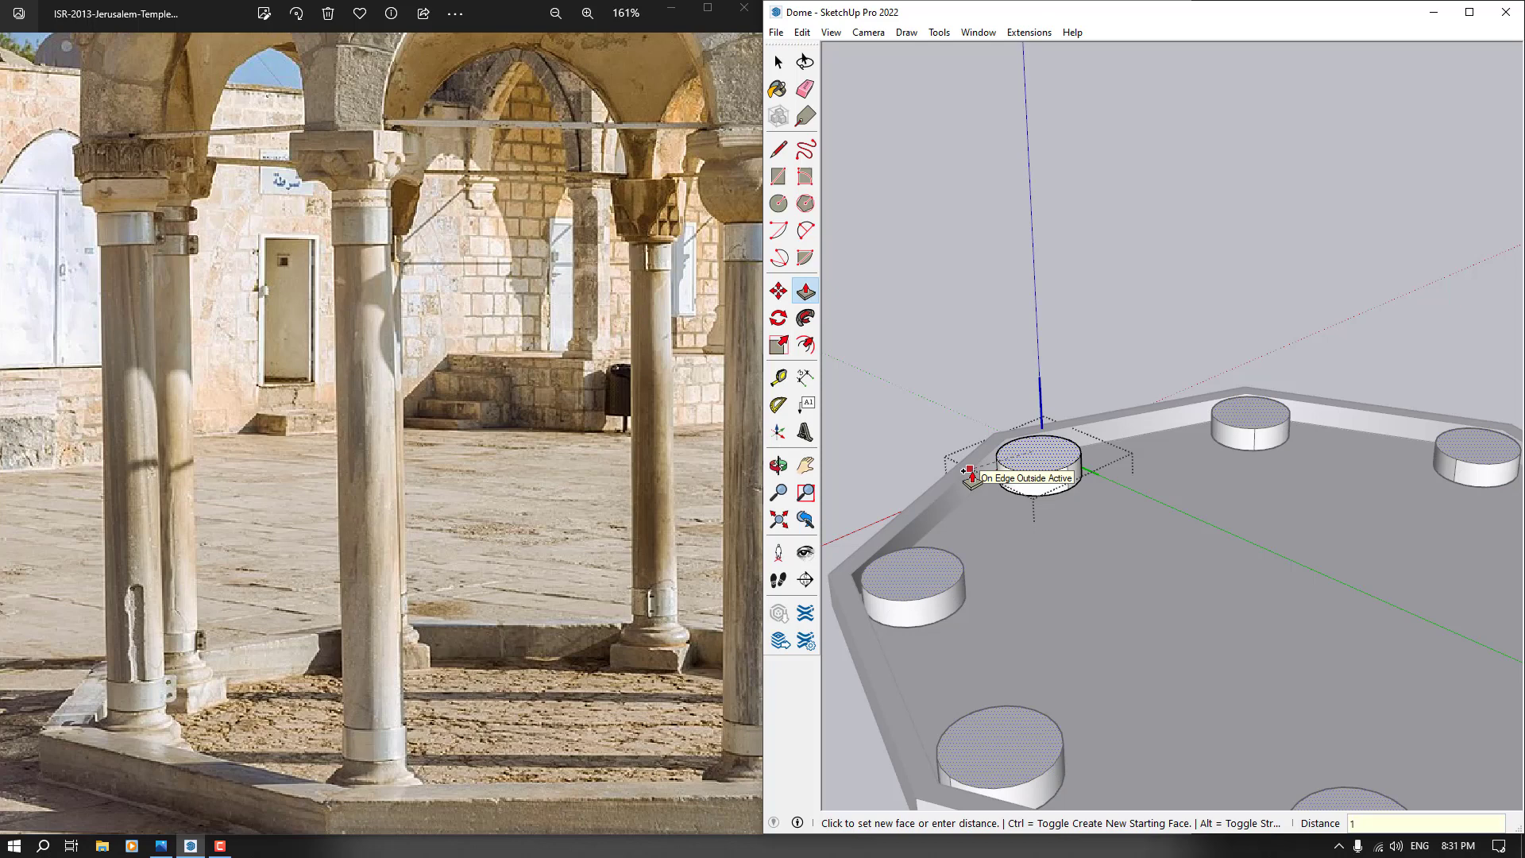
{"action": "type", "text": "0"}
{"action": "key", "text": "Return"}
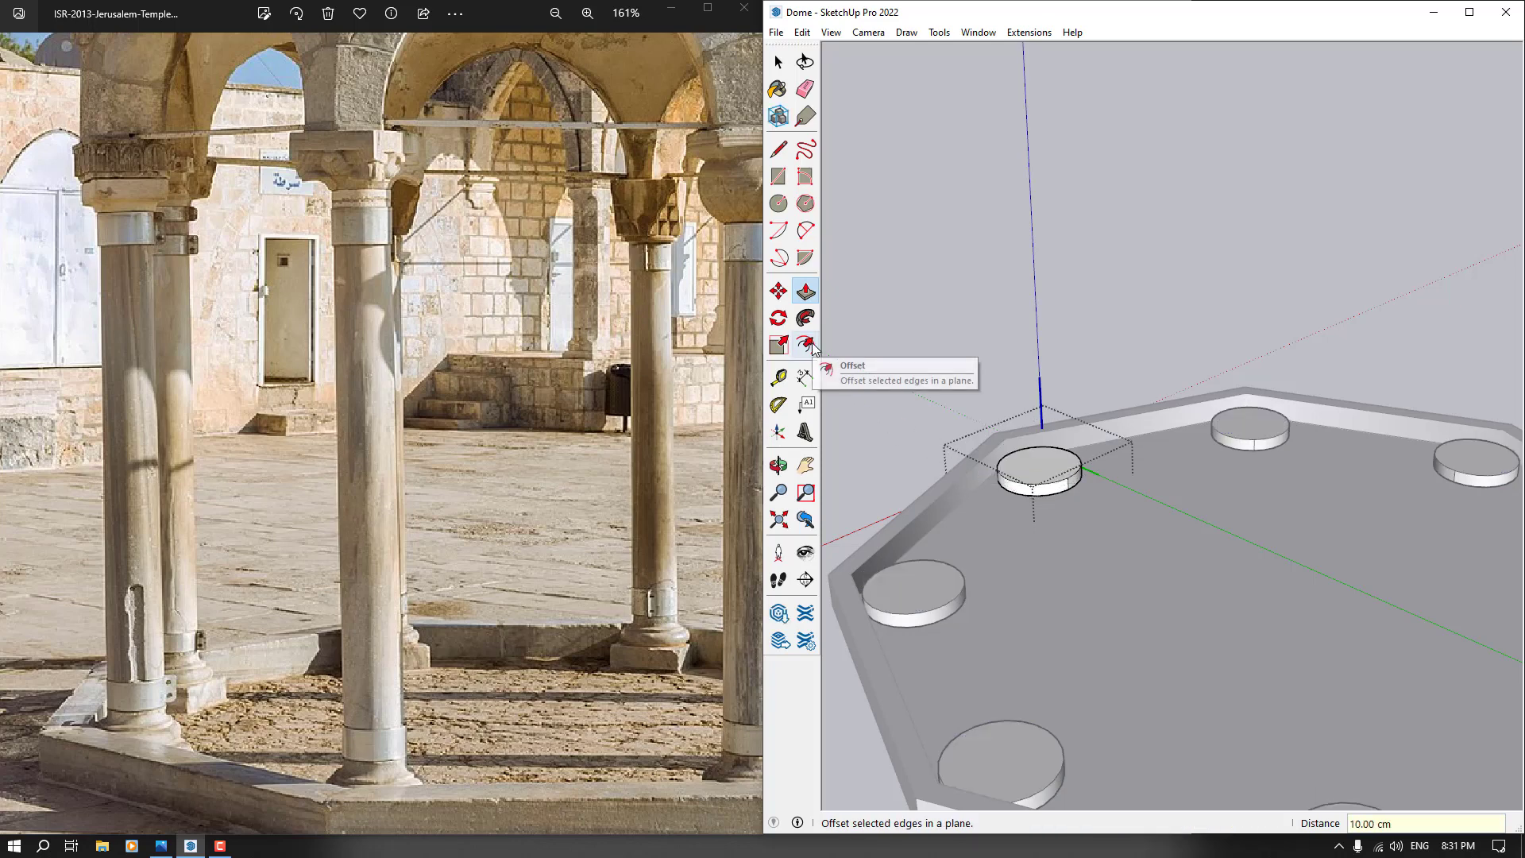
Offset the top edge of the base disc inward by 4 cm
{"action": "left_click", "coordinate": [810, 347]}
{"action": "scroll", "coordinate": [998, 467], "scroll_direction": "up", "scroll_amount": 2}
{"action": "left_click", "coordinate": [989, 473]}
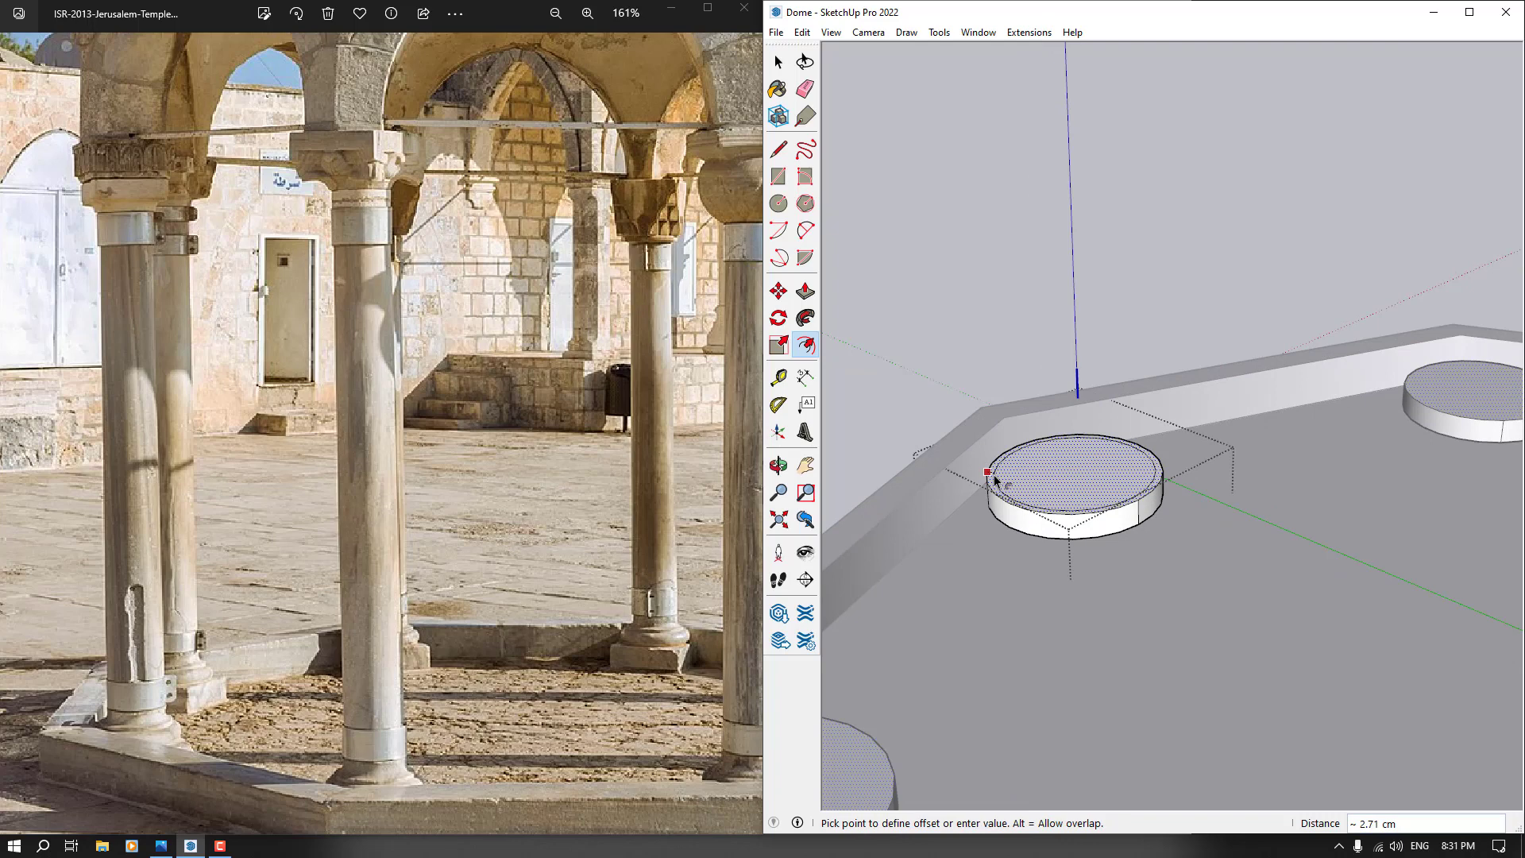
{"action": "type", "text": "3"}
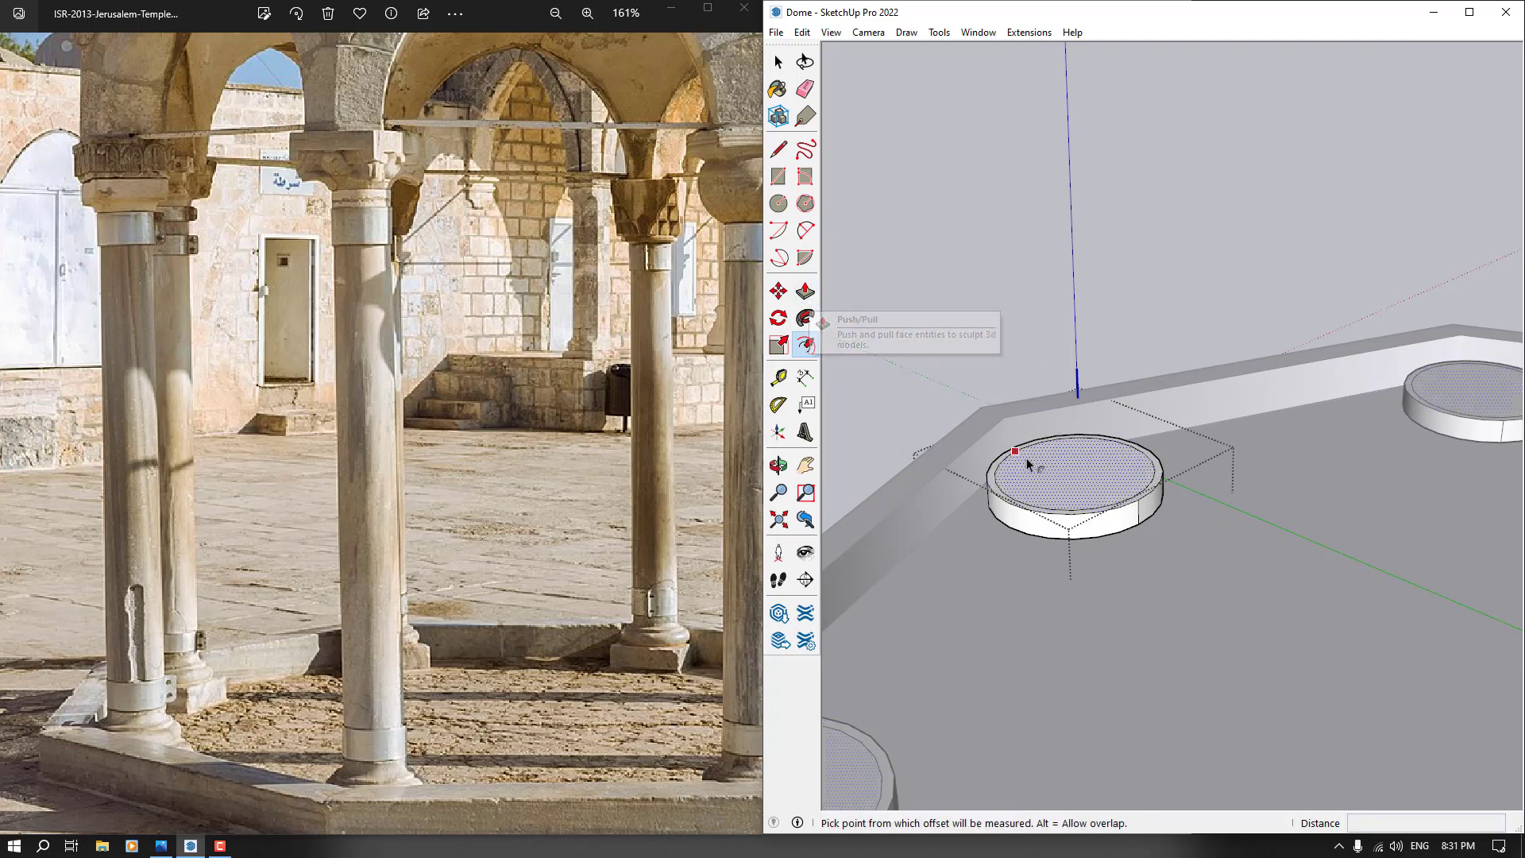
{"action": "left_click", "coordinate": [986, 477]}
{"action": "type", "text": "4"}
{"action": "key", "text": "Return"}
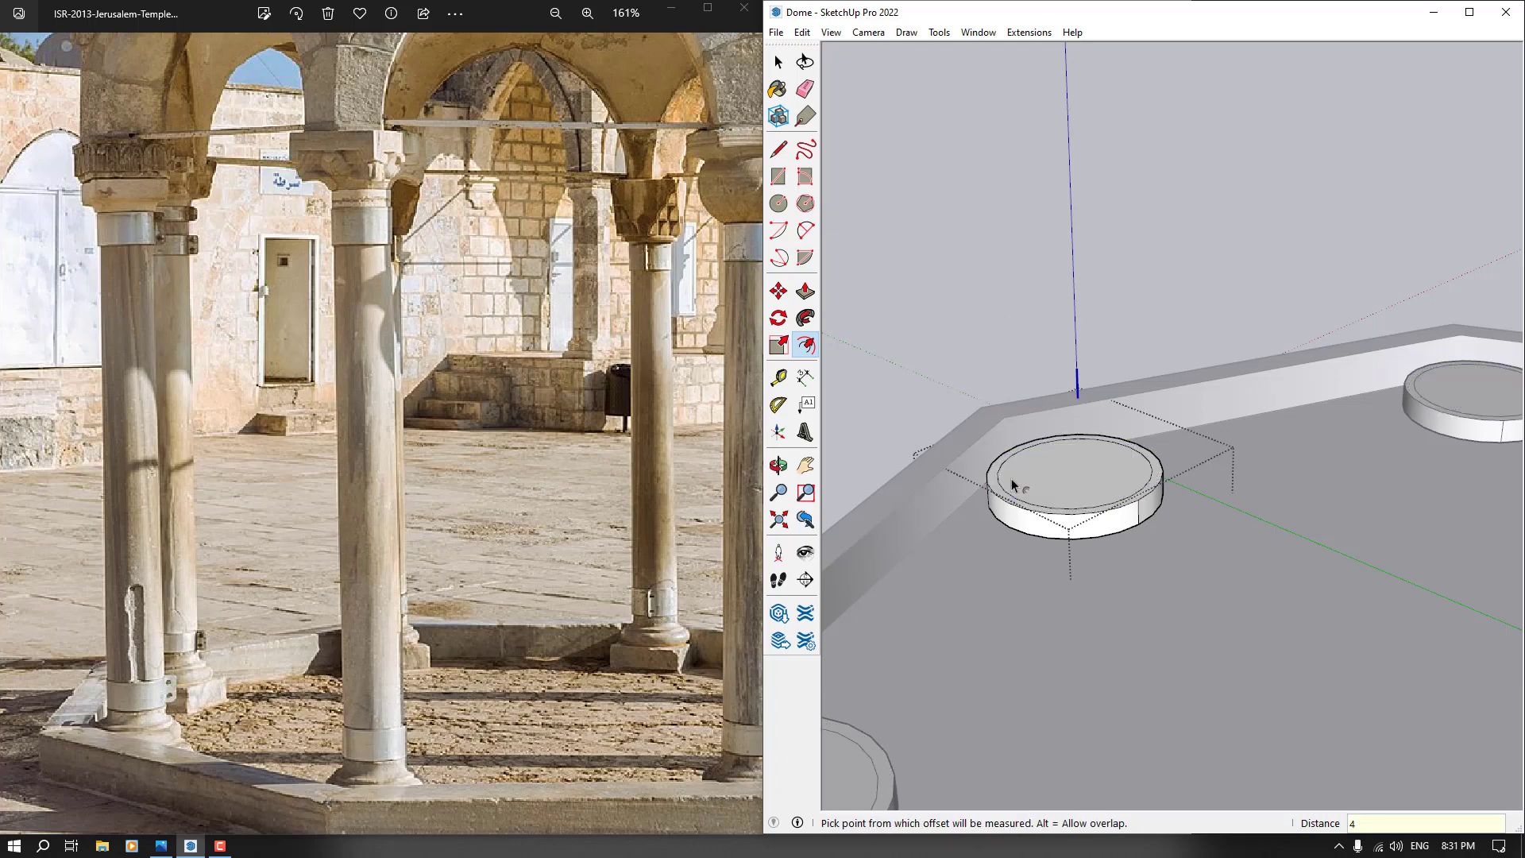
{"action": "key", "text": "space"}
Extrude the inner circular face of the base disc up 6 cm to form a second tier
{"action": "left_click", "coordinate": [807, 292]}
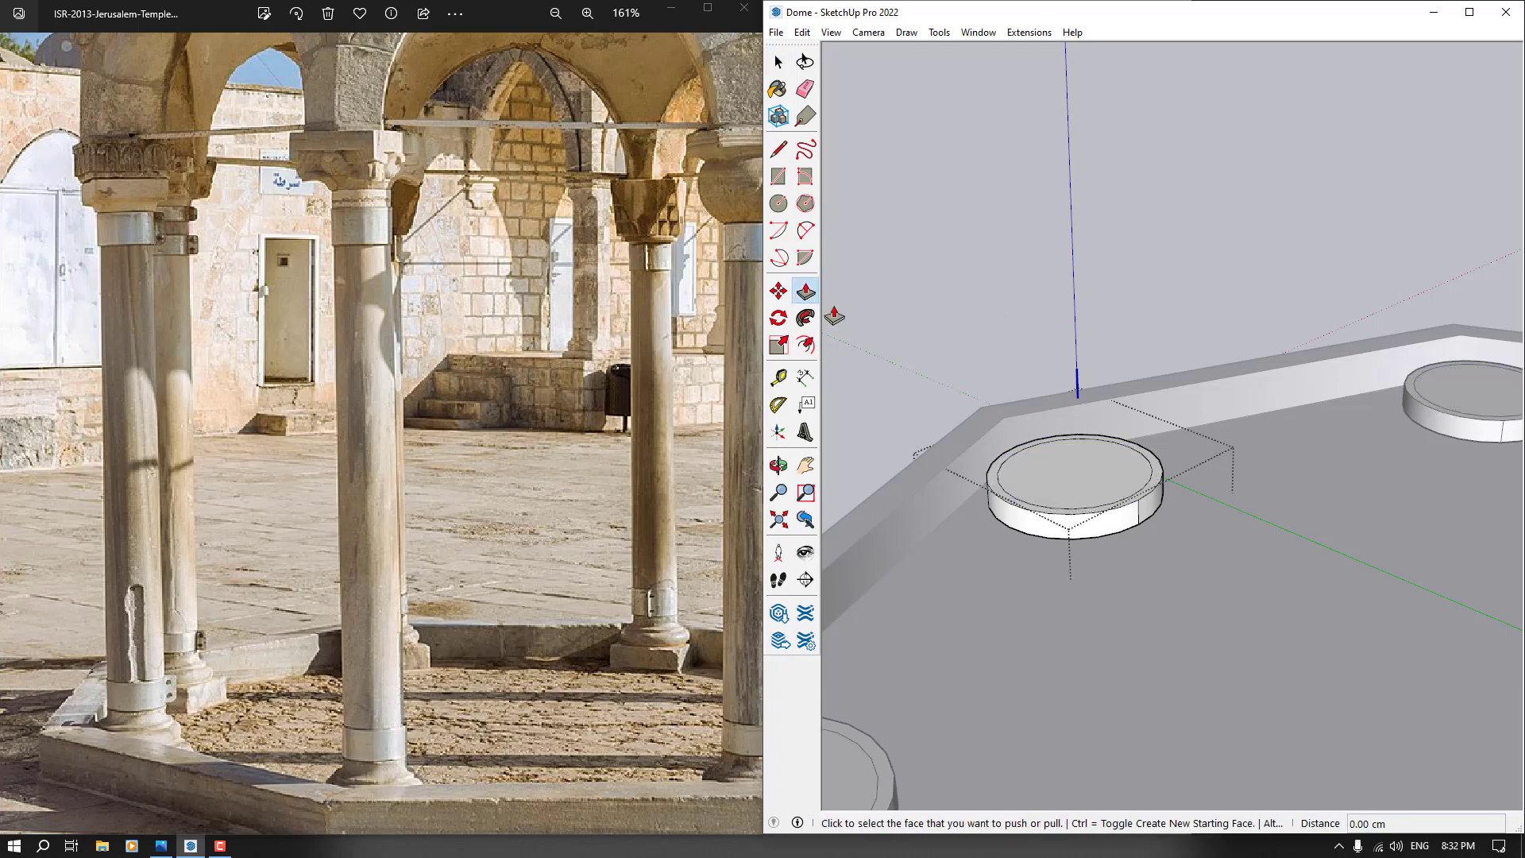
{"action": "left_click", "coordinate": [1020, 475]}
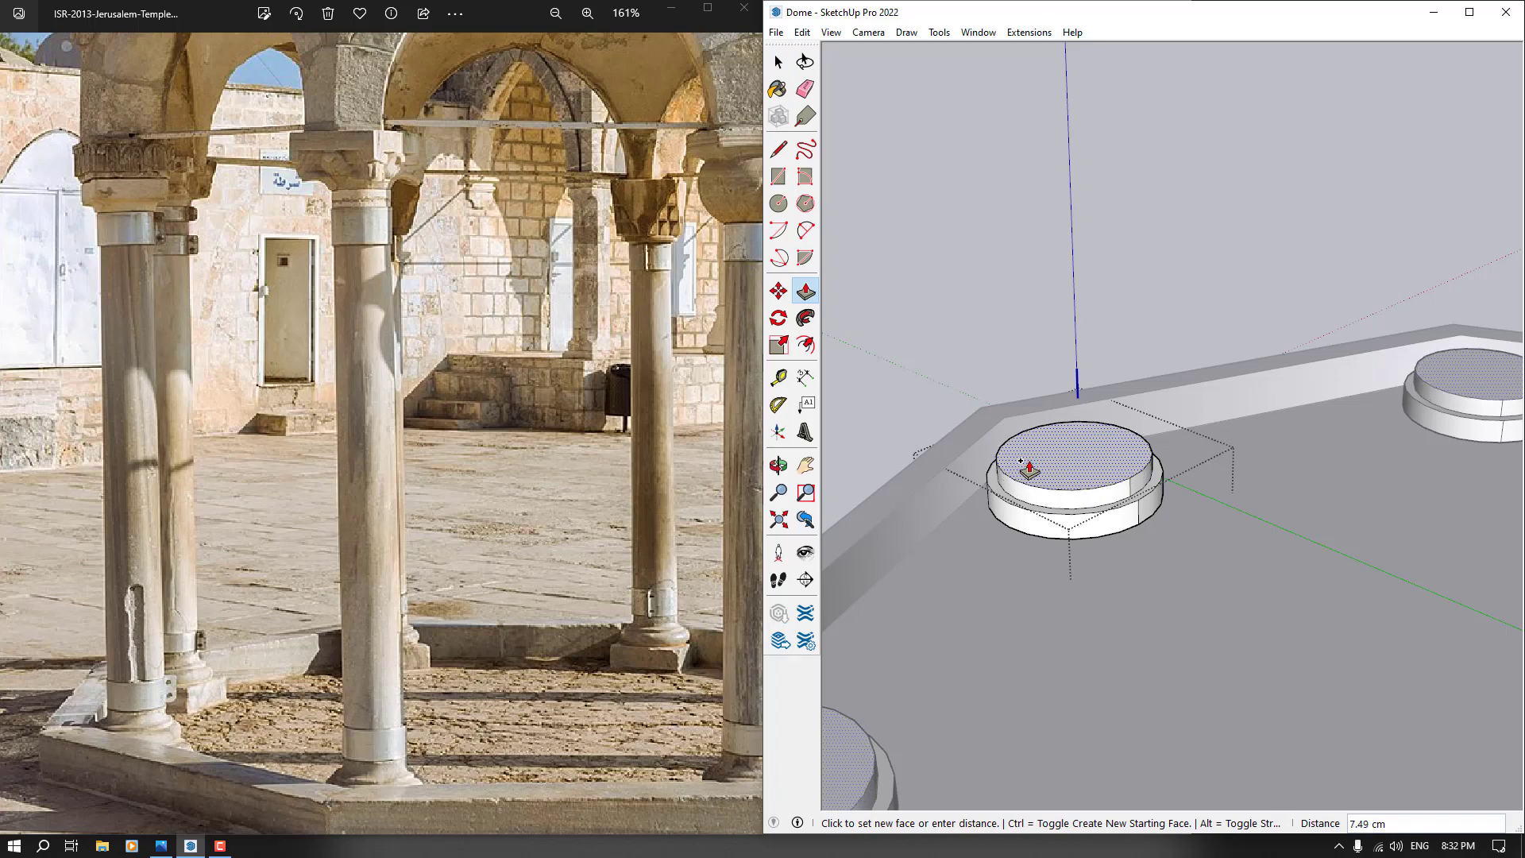
{"action": "key", "text": "Return"}
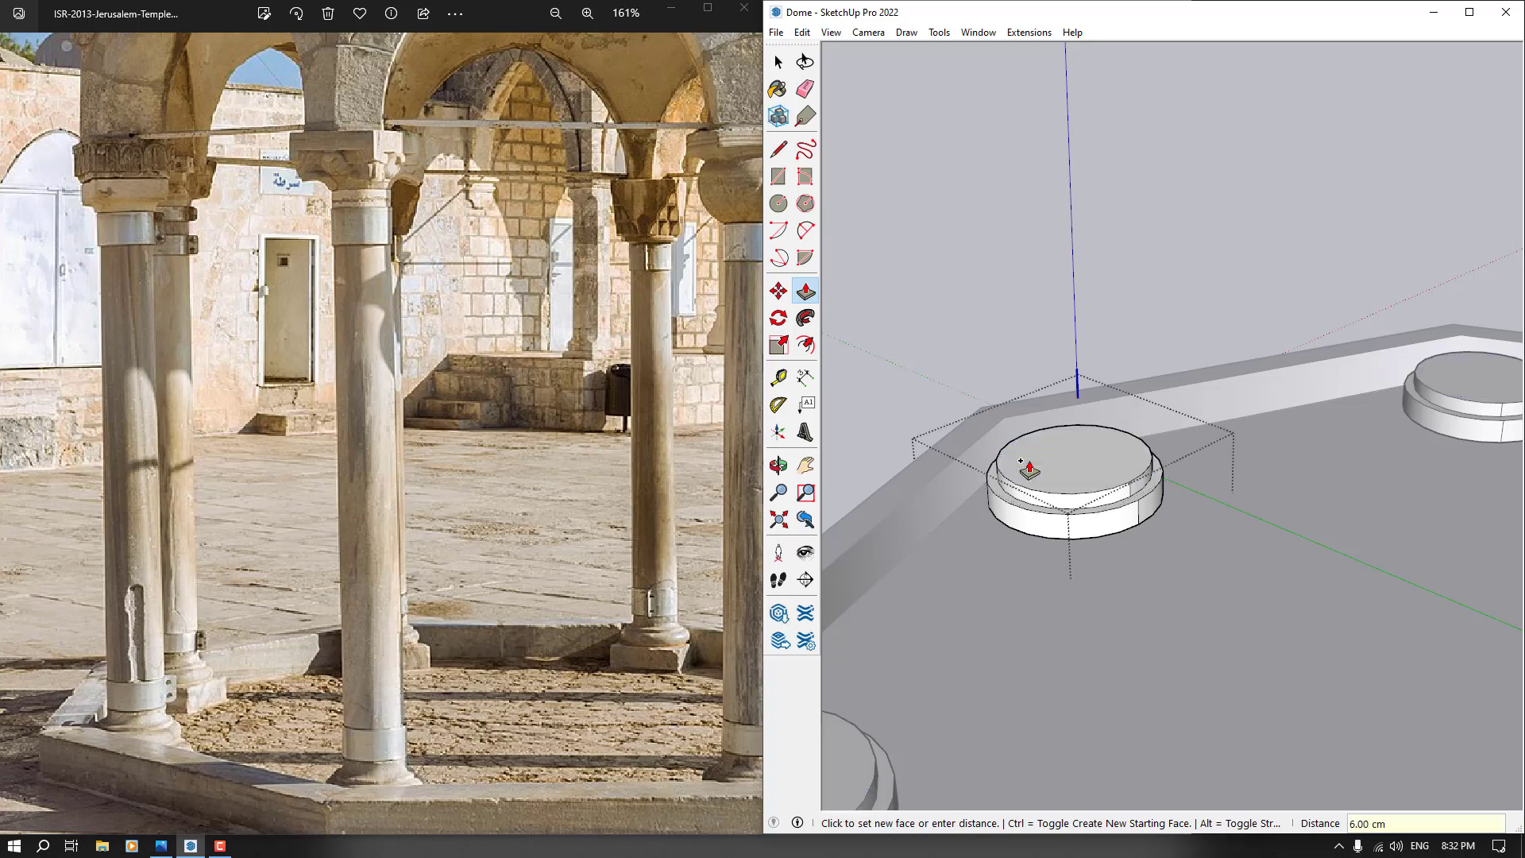
Offset the top edge of the second base tier inward by 6 cm
{"action": "scroll", "coordinate": [1011, 560], "scroll_direction": "down", "scroll_amount": 3}
{"action": "scroll", "coordinate": [1011, 514], "scroll_direction": "up", "scroll_amount": 3}
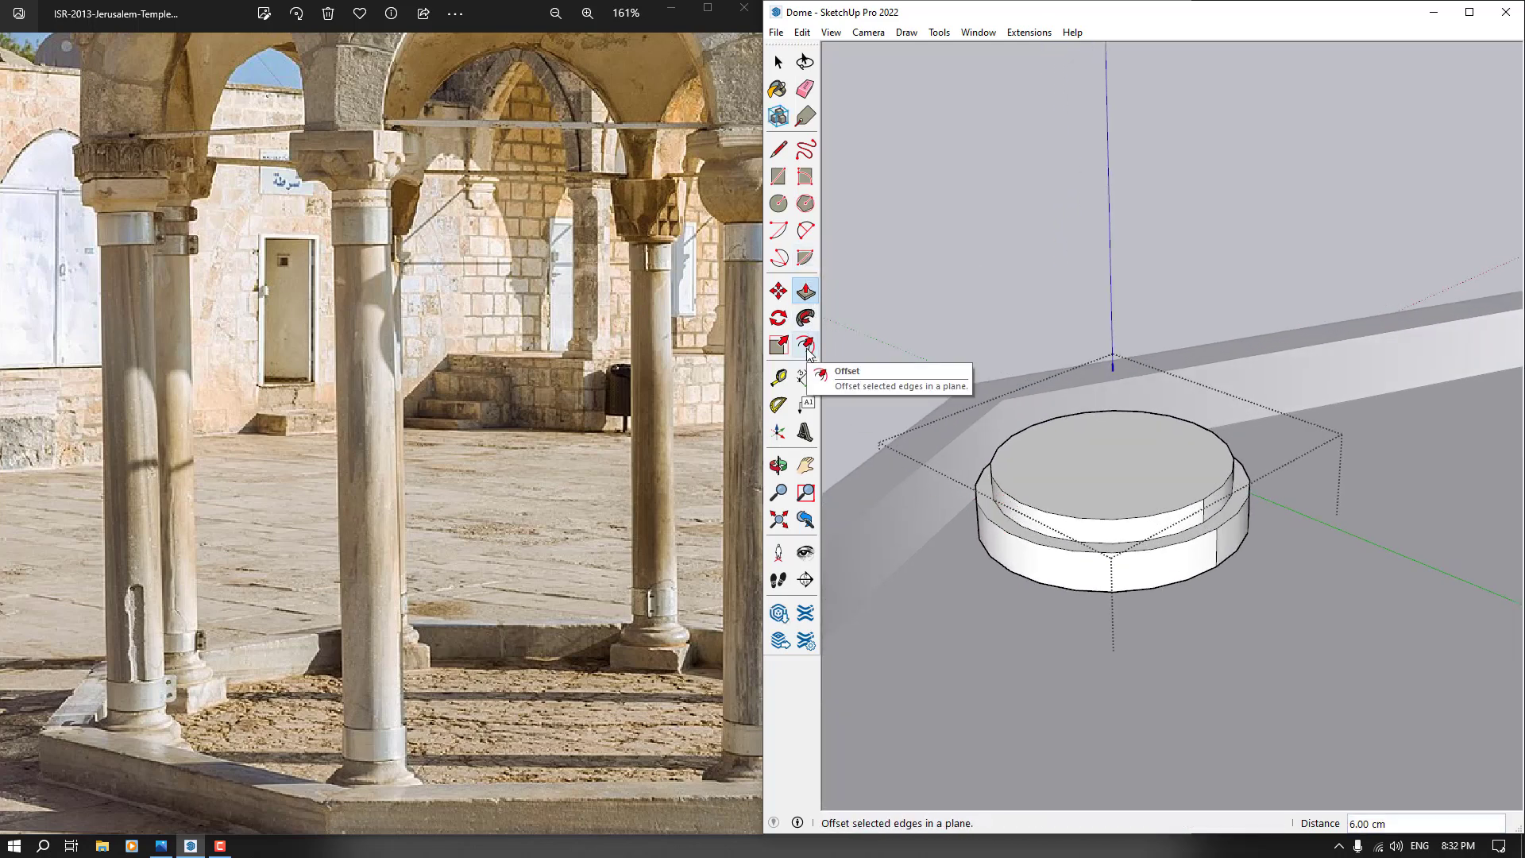
{"action": "left_click", "coordinate": [805, 345]}
{"action": "left_click", "coordinate": [992, 457]}
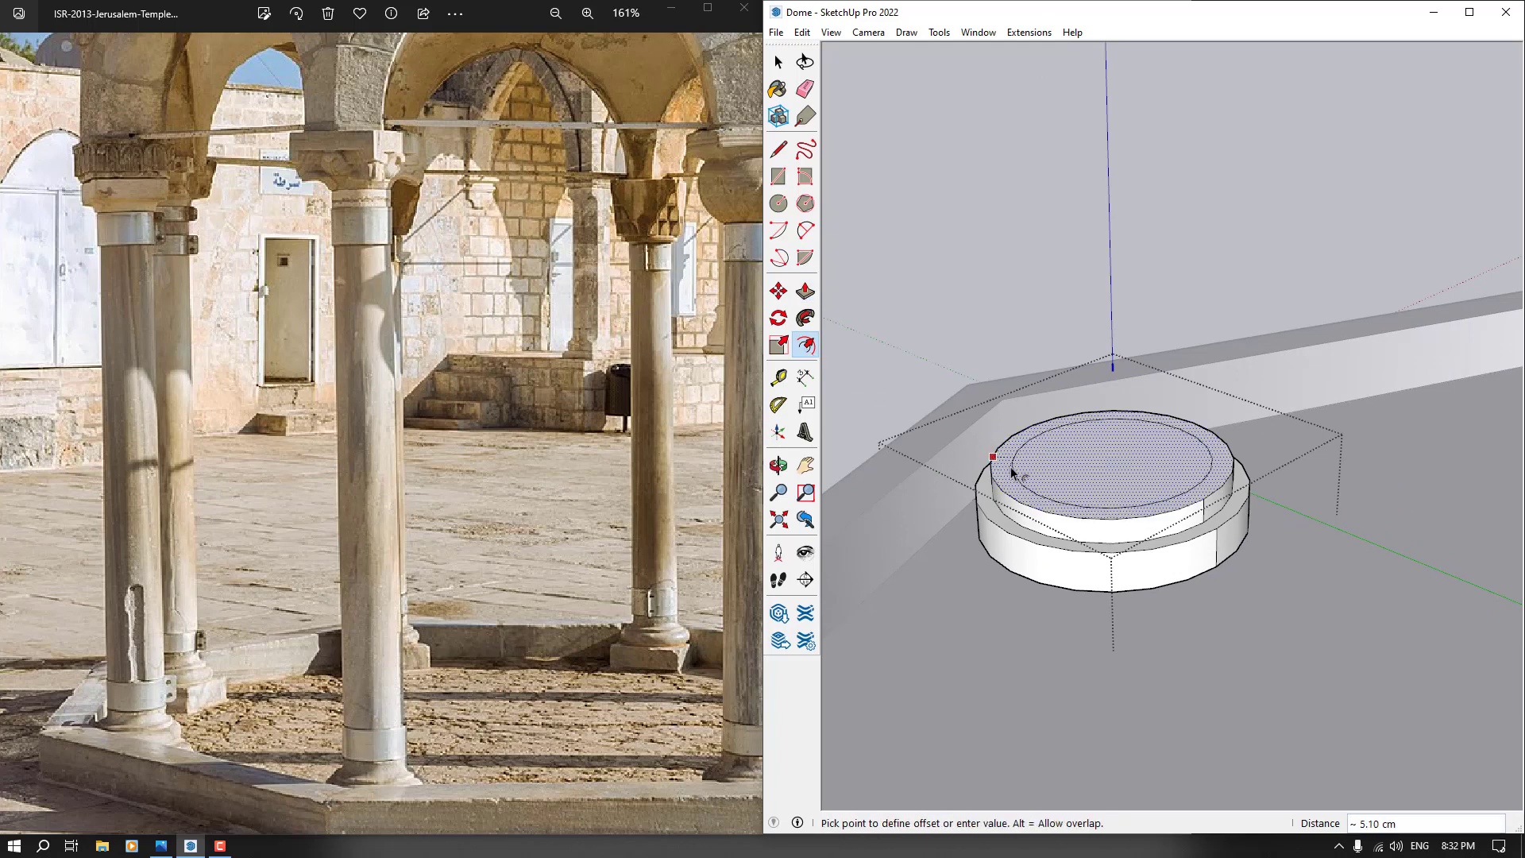
{"action": "type", "text": "6"}
{"action": "key", "text": "Return"}
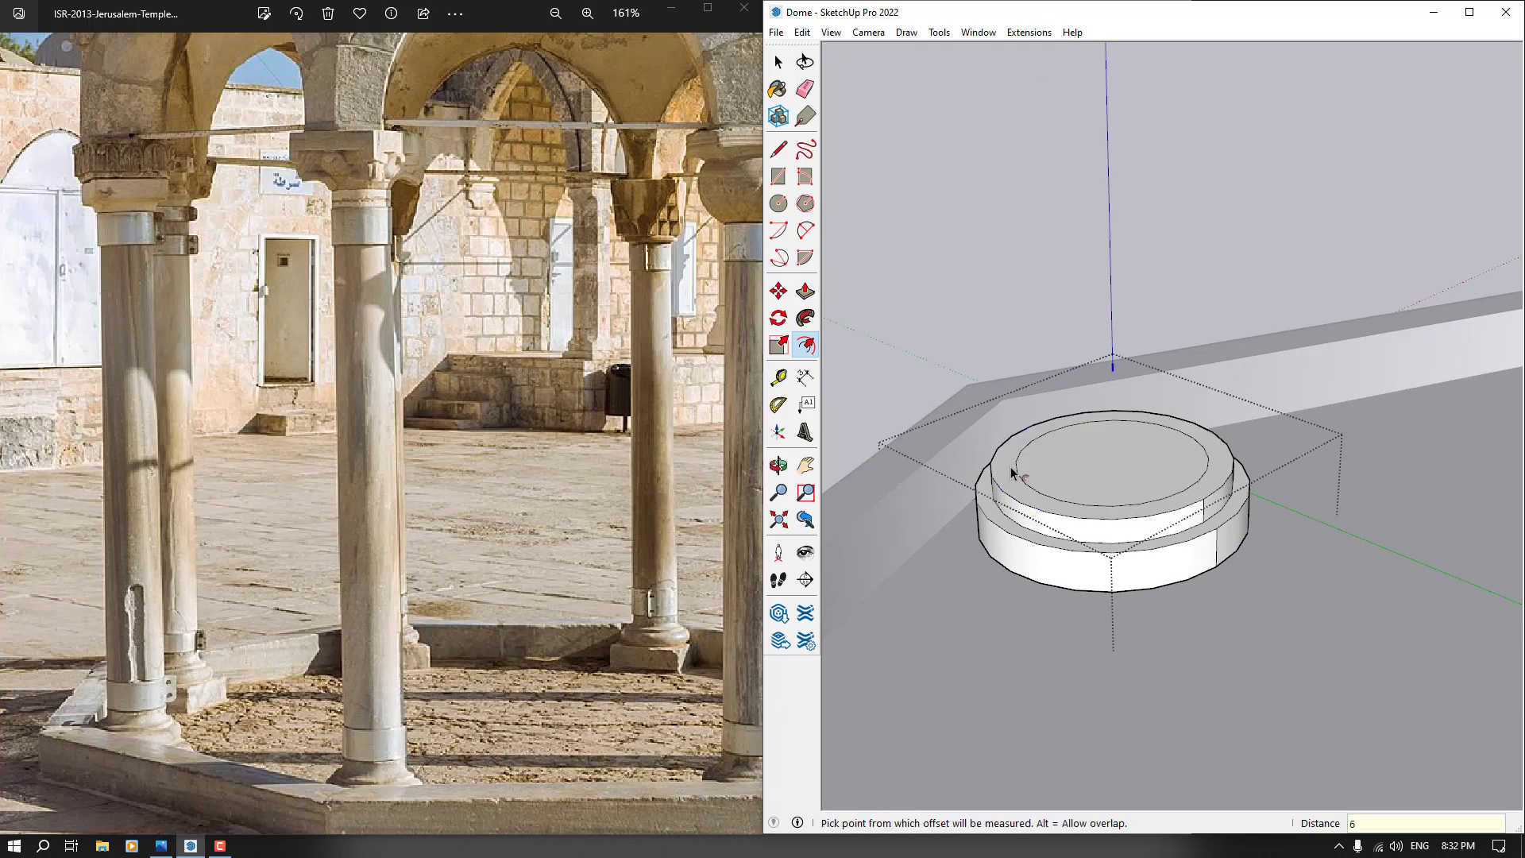
{"action": "key", "text": "p"}
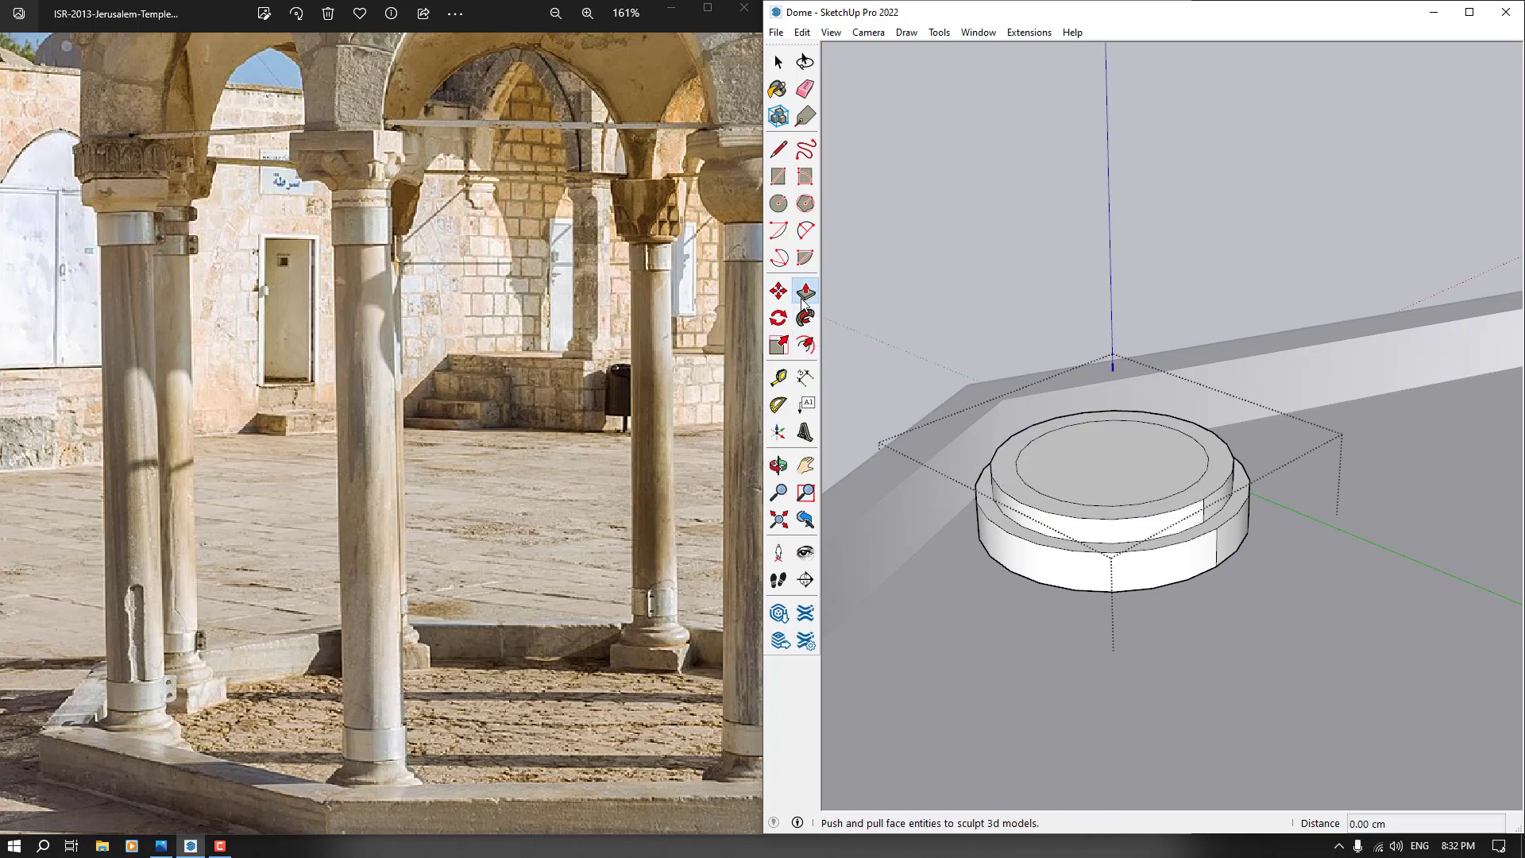
Extrude the inner circular face of the second tier up 8 cm to form a third tier, and exit the component
{"action": "left_click", "coordinate": [1043, 470]}
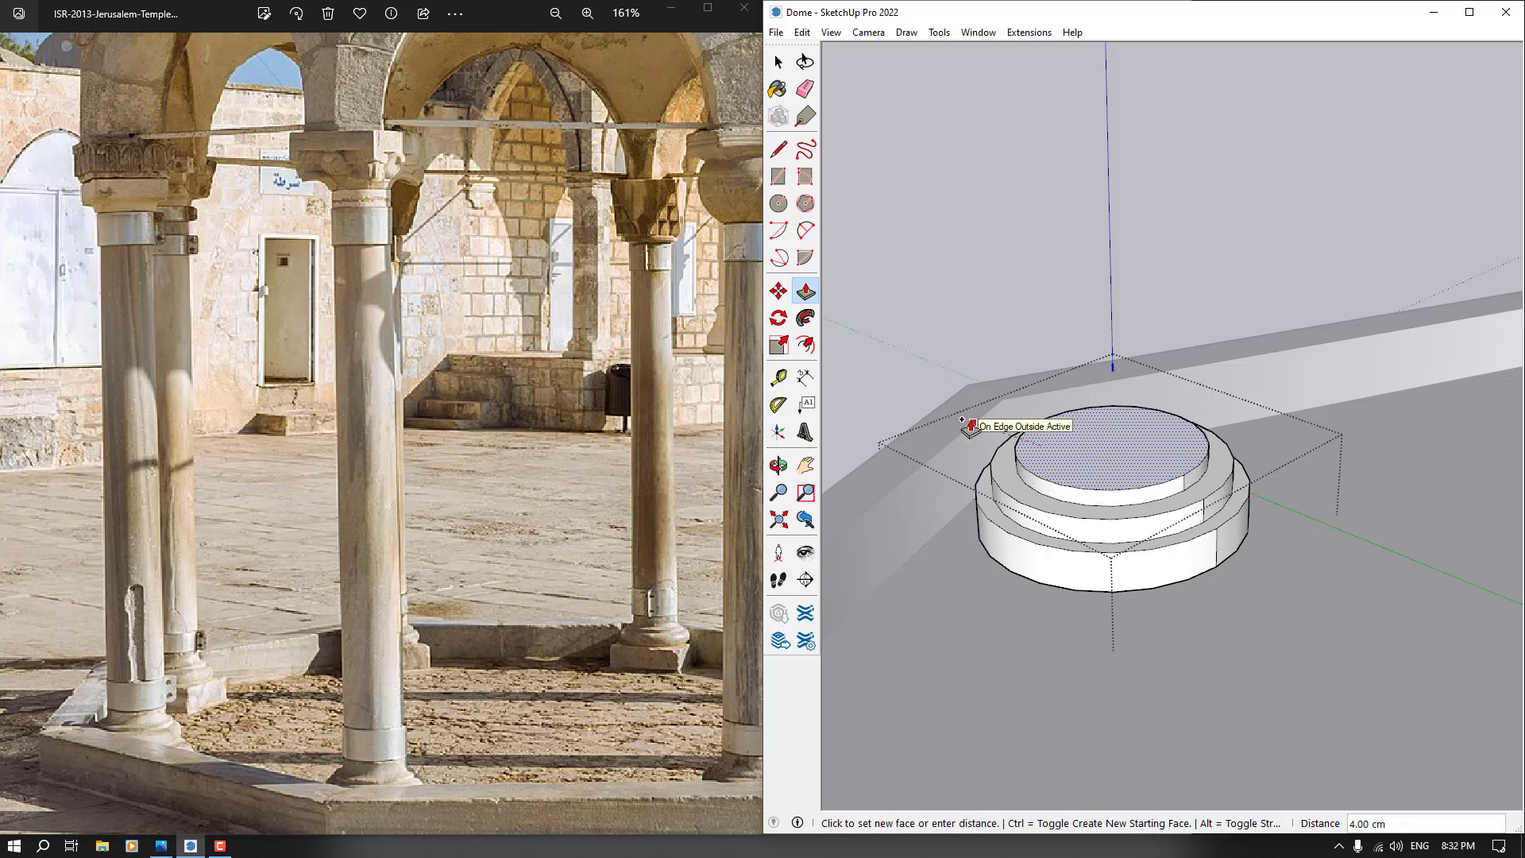
{"action": "type", "text": "8"}
{"action": "key", "text": "Return"}
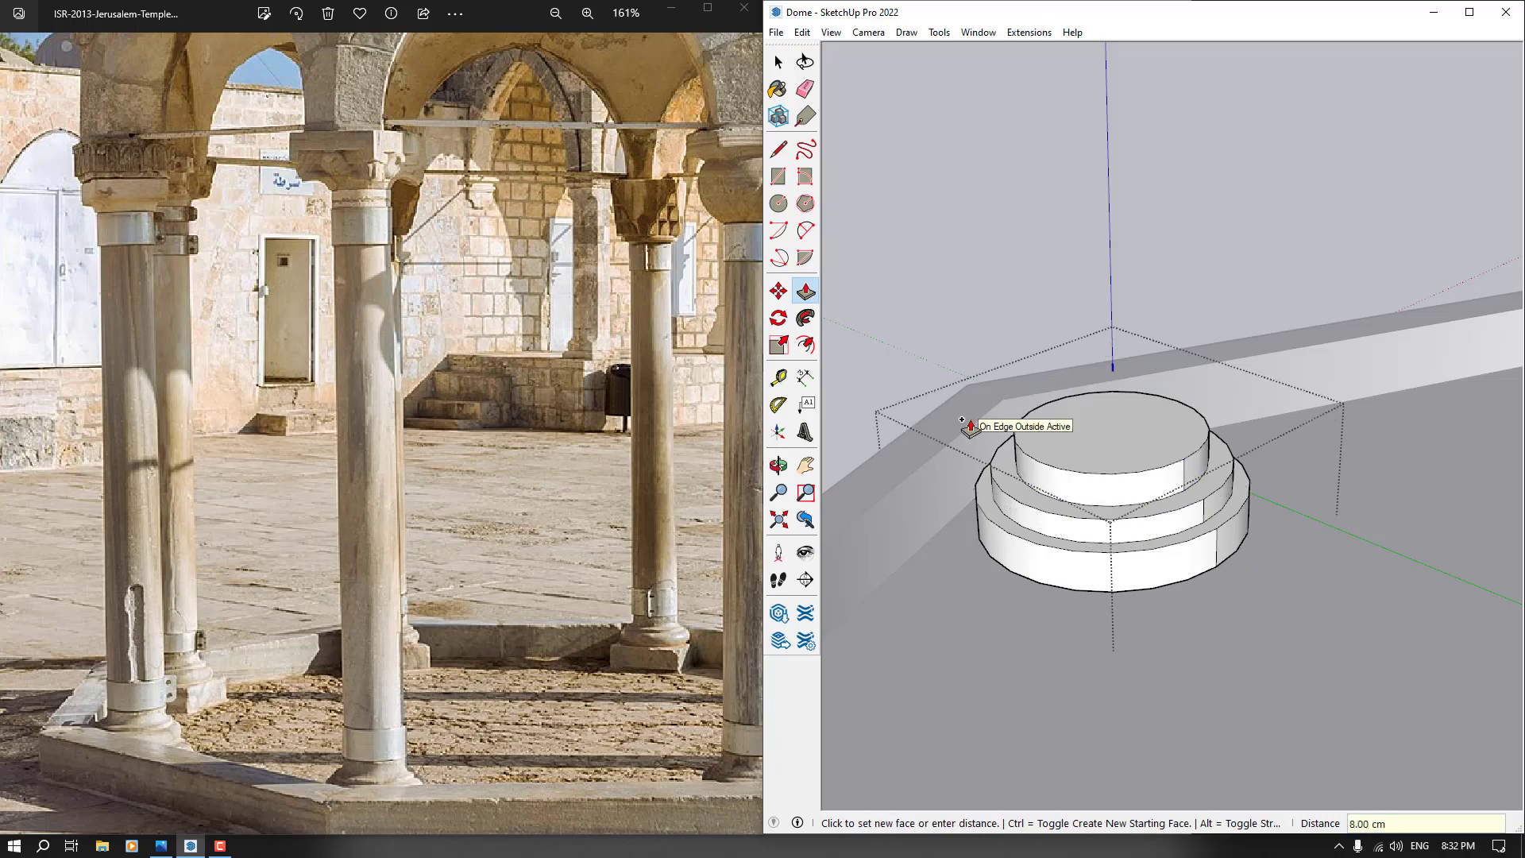
{"action": "key", "text": "space"}
{"action": "scroll", "coordinate": [1037, 468], "scroll_direction": "down", "scroll_amount": 5}
{"action": "middle_click_drag", "start_coordinate": [1040, 467], "coordinate": [1143, 405]}
{"action": "left_click", "coordinate": [926, 406]}
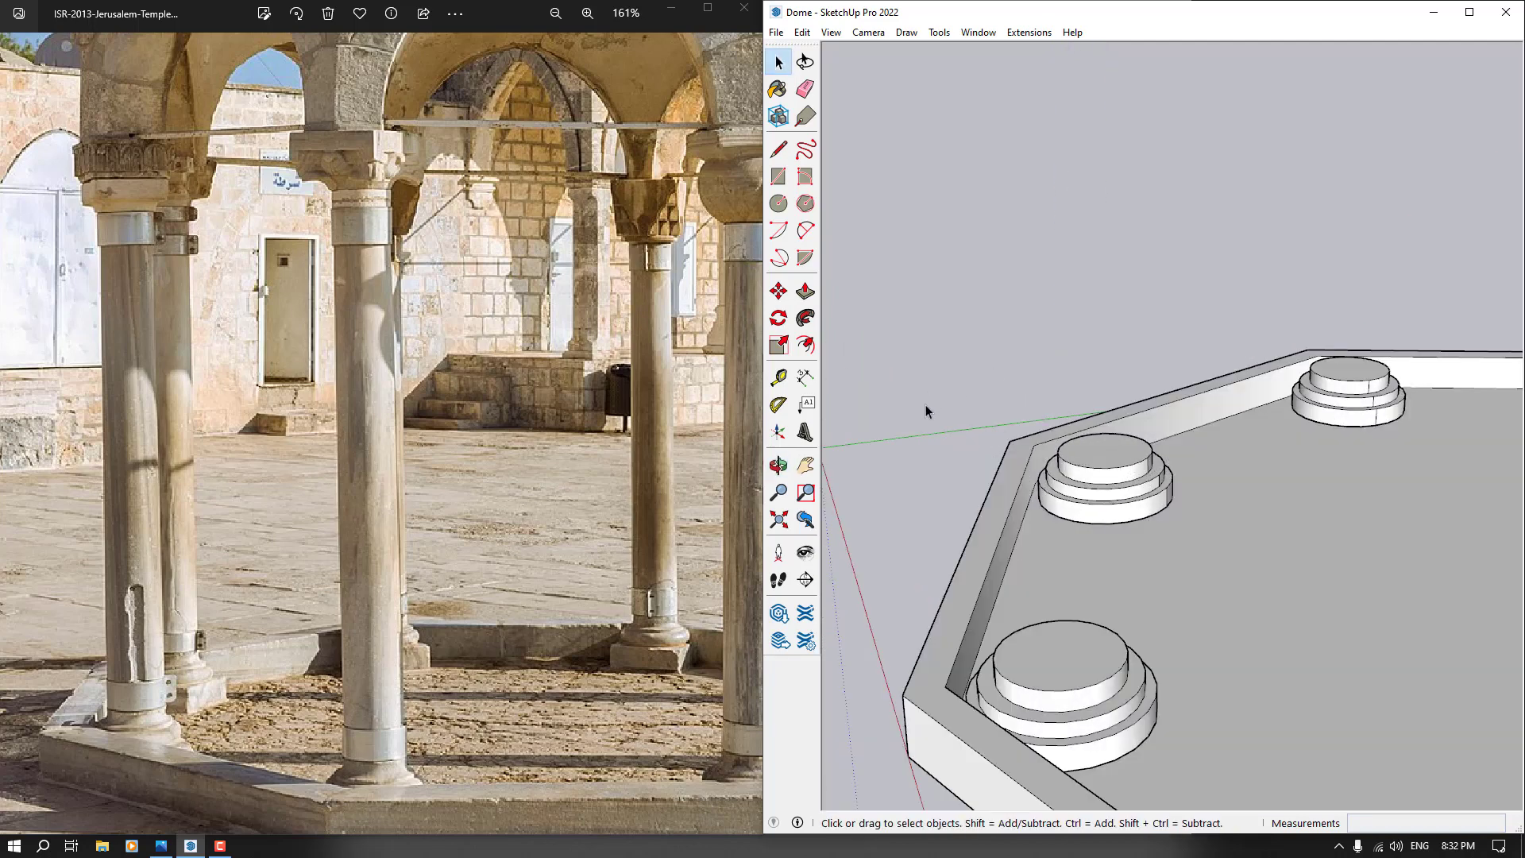
Reopen a column base component and draw a vertical rectangular face, 6 cm wide, standing on the second tier against the third tier's side
{"action": "scroll", "coordinate": [924, 409], "scroll_direction": "down", "scroll_amount": 2}
{"action": "middle_click_drag", "start_coordinate": [921, 421], "coordinate": [876, 486]}
{"action": "scroll", "coordinate": [1088, 442], "scroll_direction": "up", "scroll_amount": 3}
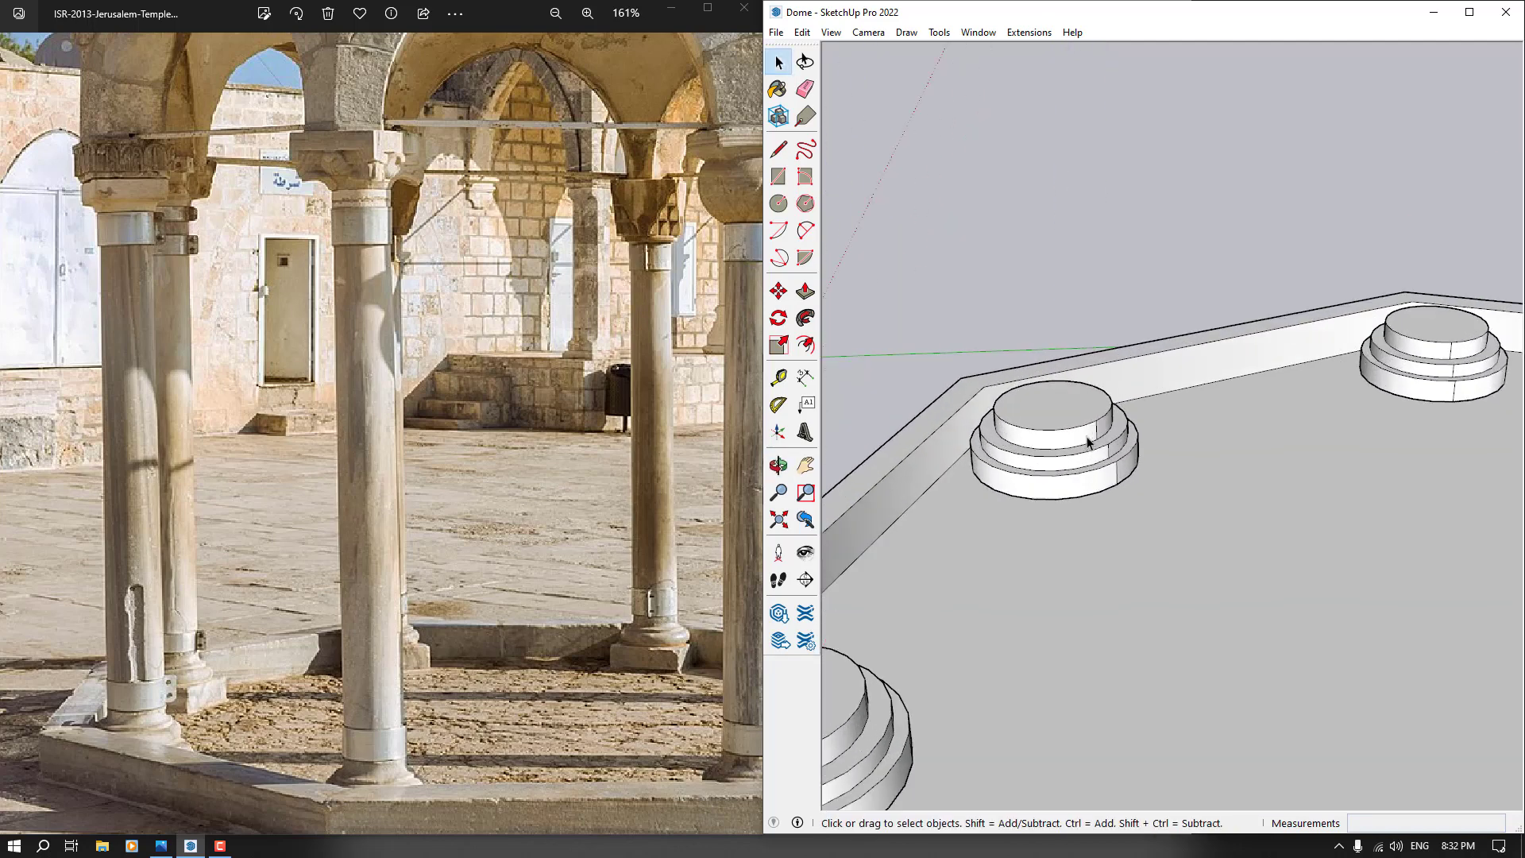
{"action": "double_click", "coordinate": [1088, 442]}
{"action": "scroll", "coordinate": [1088, 442], "scroll_direction": "up", "scroll_amount": 6}
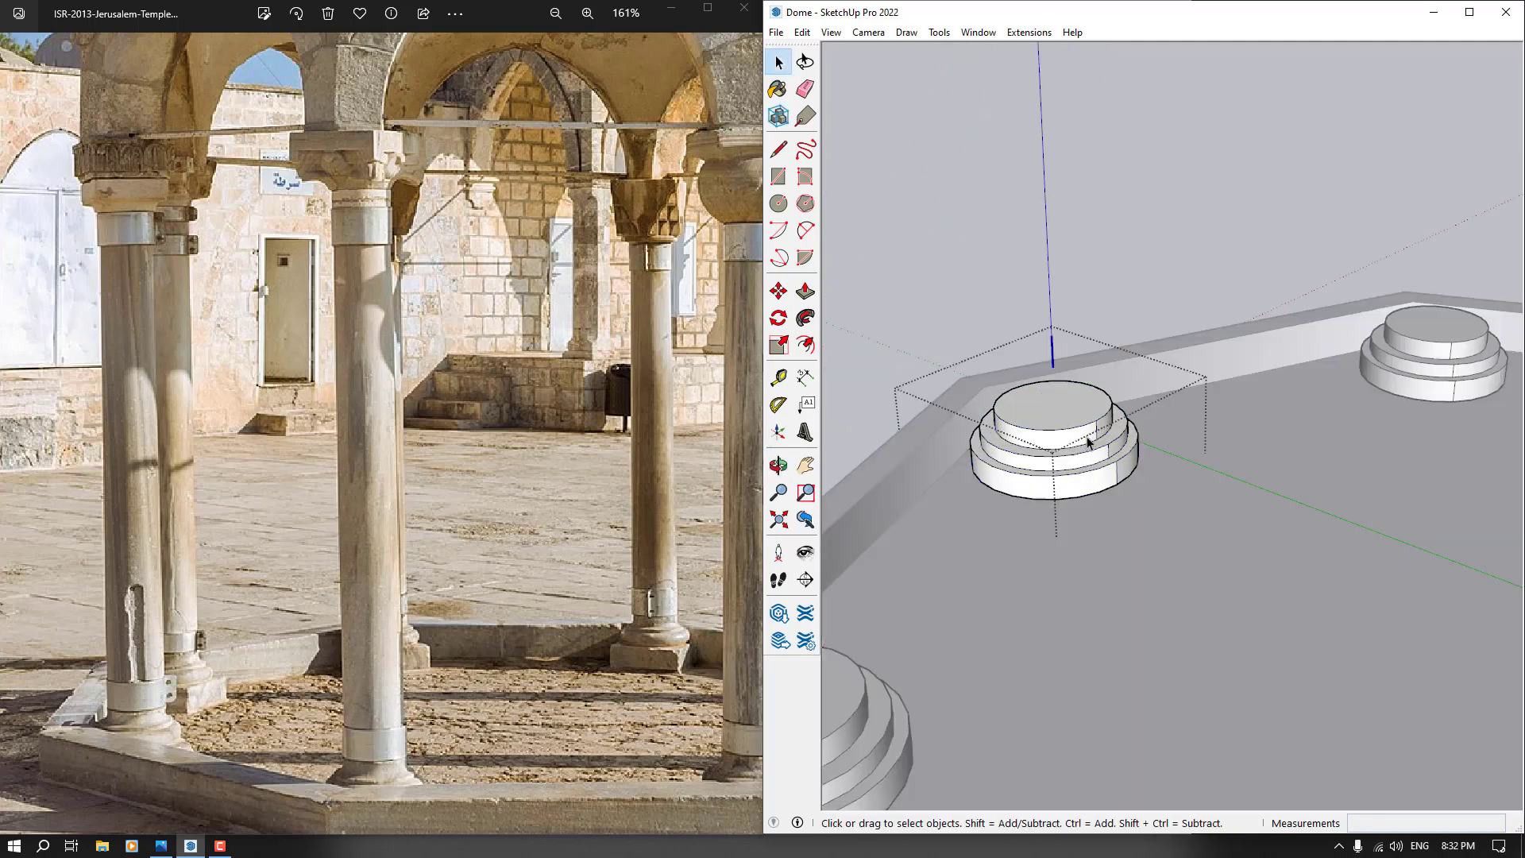
{"action": "left_click", "coordinate": [780, 149]}
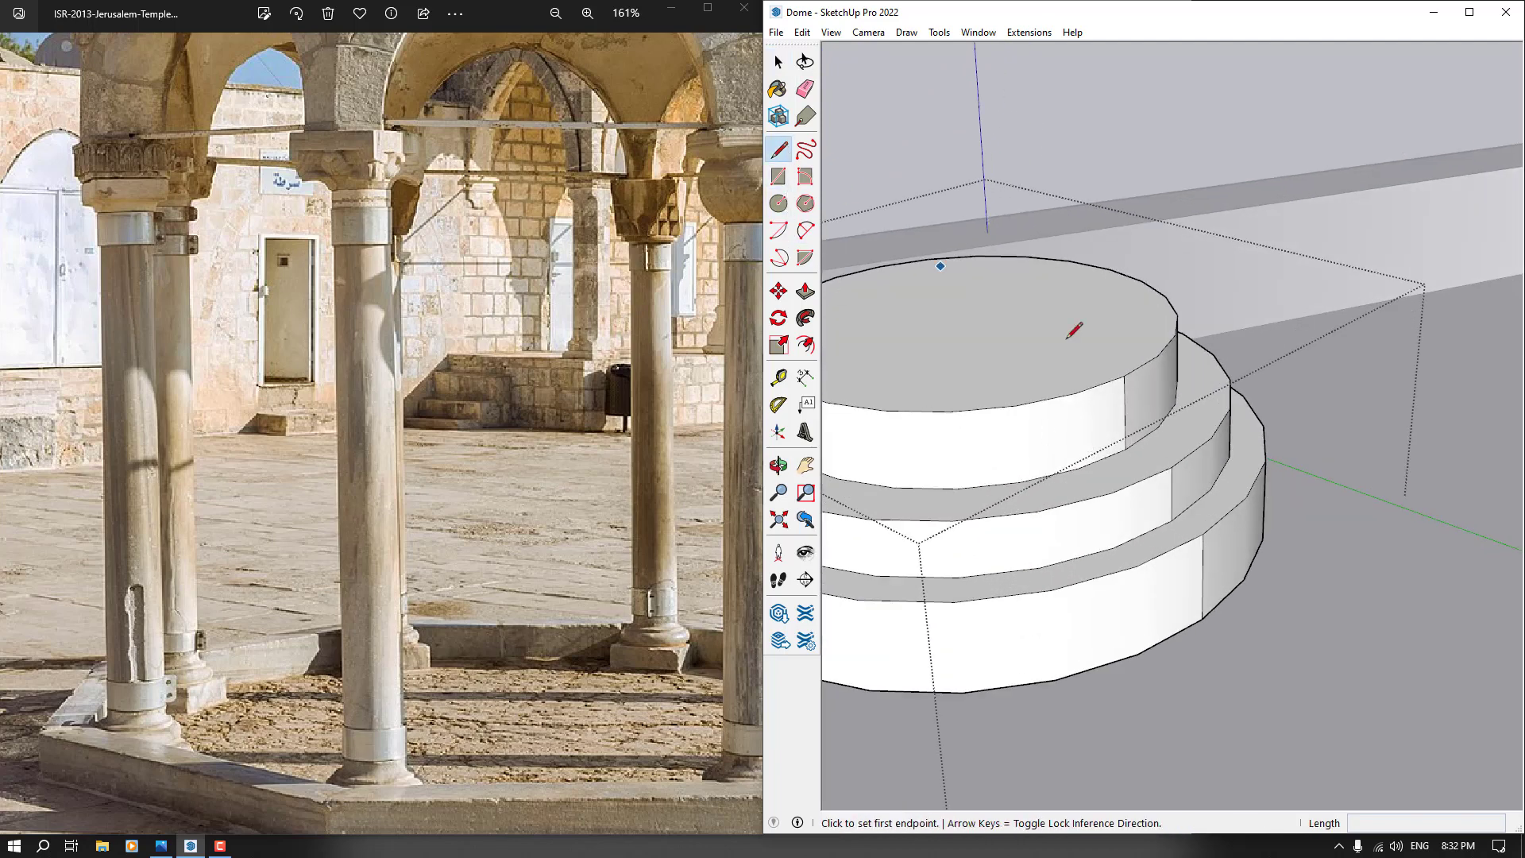
{"action": "scroll", "coordinate": [1072, 331], "scroll_direction": "up", "scroll_amount": 2}
{"action": "left_click_drag", "start_coordinate": [1128, 466], "coordinate": [1185, 488]}
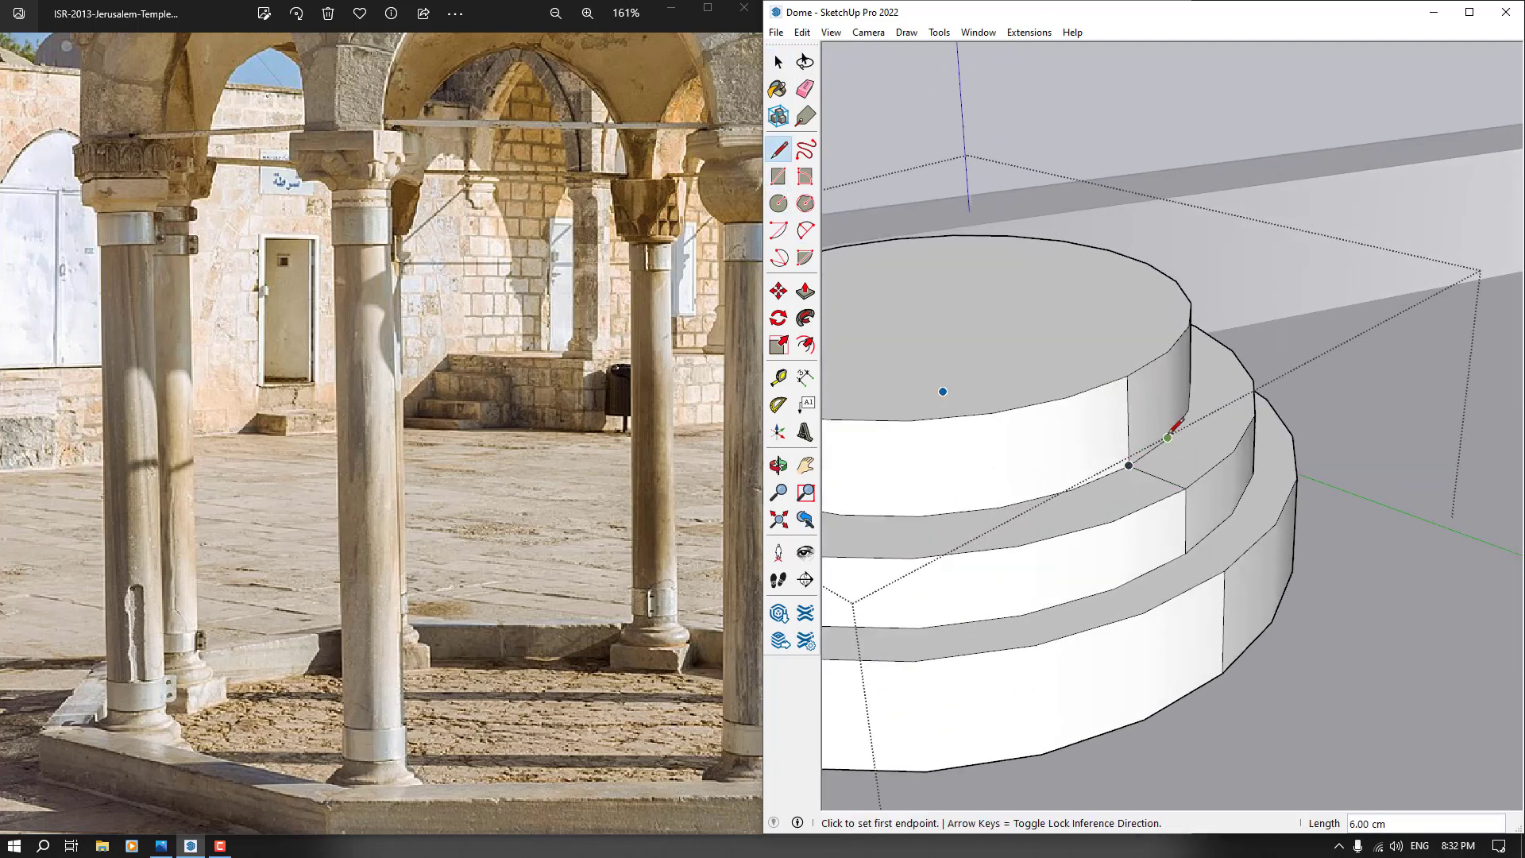
{"action": "left_click", "coordinate": [1127, 375]}
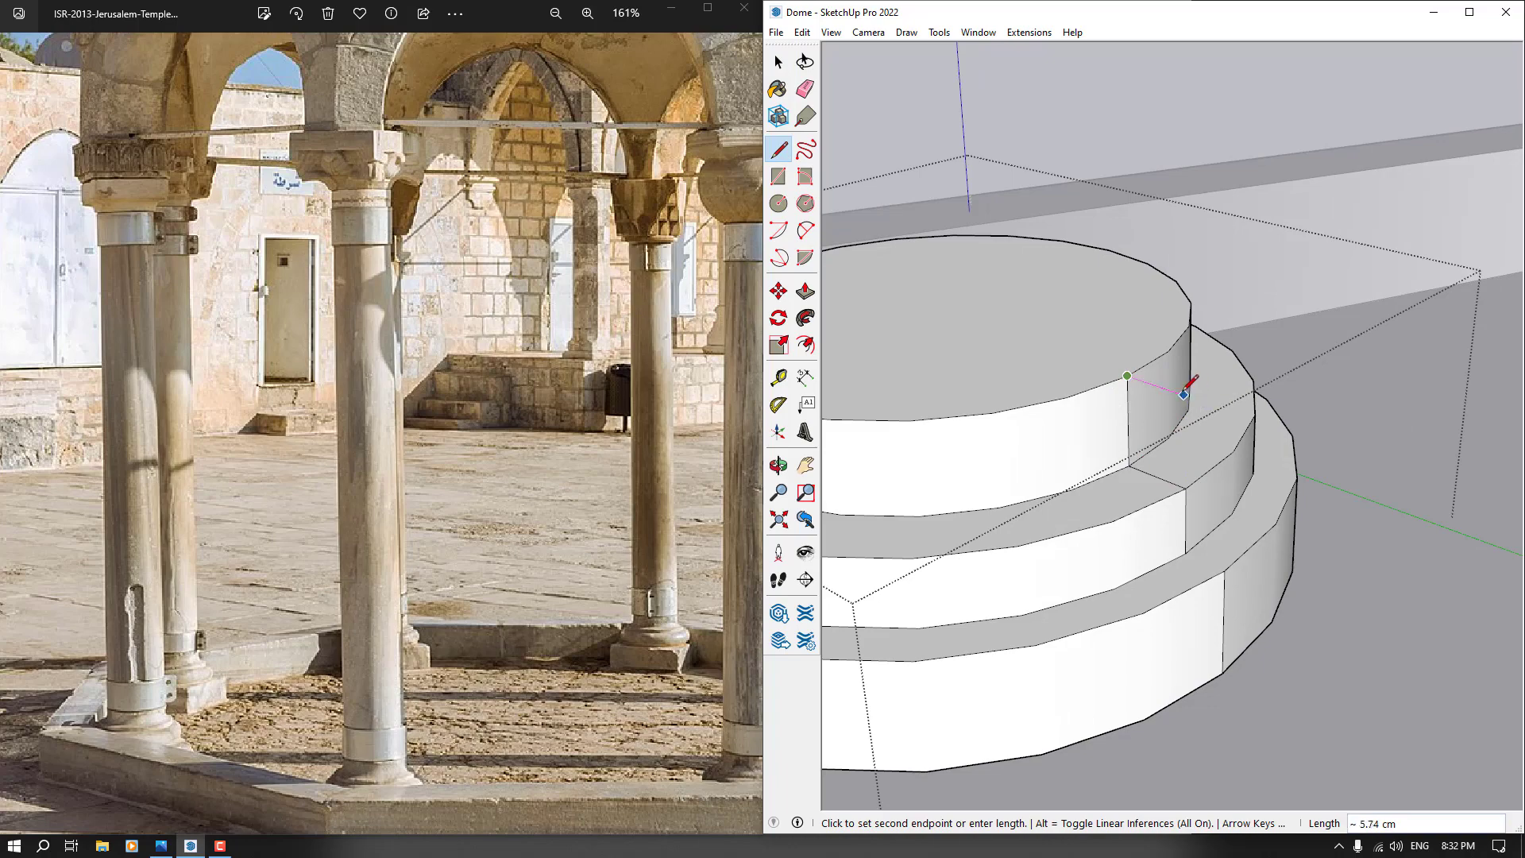
{"action": "left_click", "coordinate": [1186, 396]}
{"action": "left_click", "coordinate": [1186, 488]}
{"action": "key", "text": "space"}
Check the column shape in the reference photo, and draw a convex arc with a bulge of about 0.5 cm from the vertical face's top edge
{"action": "mouse_move", "coordinate": [1186, 484]}
{"action": "middle_mouse_down"}
{"action": "mouse_move", "coordinate": [1191, 421]}
{"action": "mouse_move", "coordinate": [1231, 337]}
{"action": "middle_mouse_up"}
{"action": "scroll", "coordinate": [1191, 421], "scroll_direction": "up", "scroll_amount": 3}
{"action": "scroll", "coordinate": [371, 221], "scroll_direction": "up", "scroll_amount": 5}
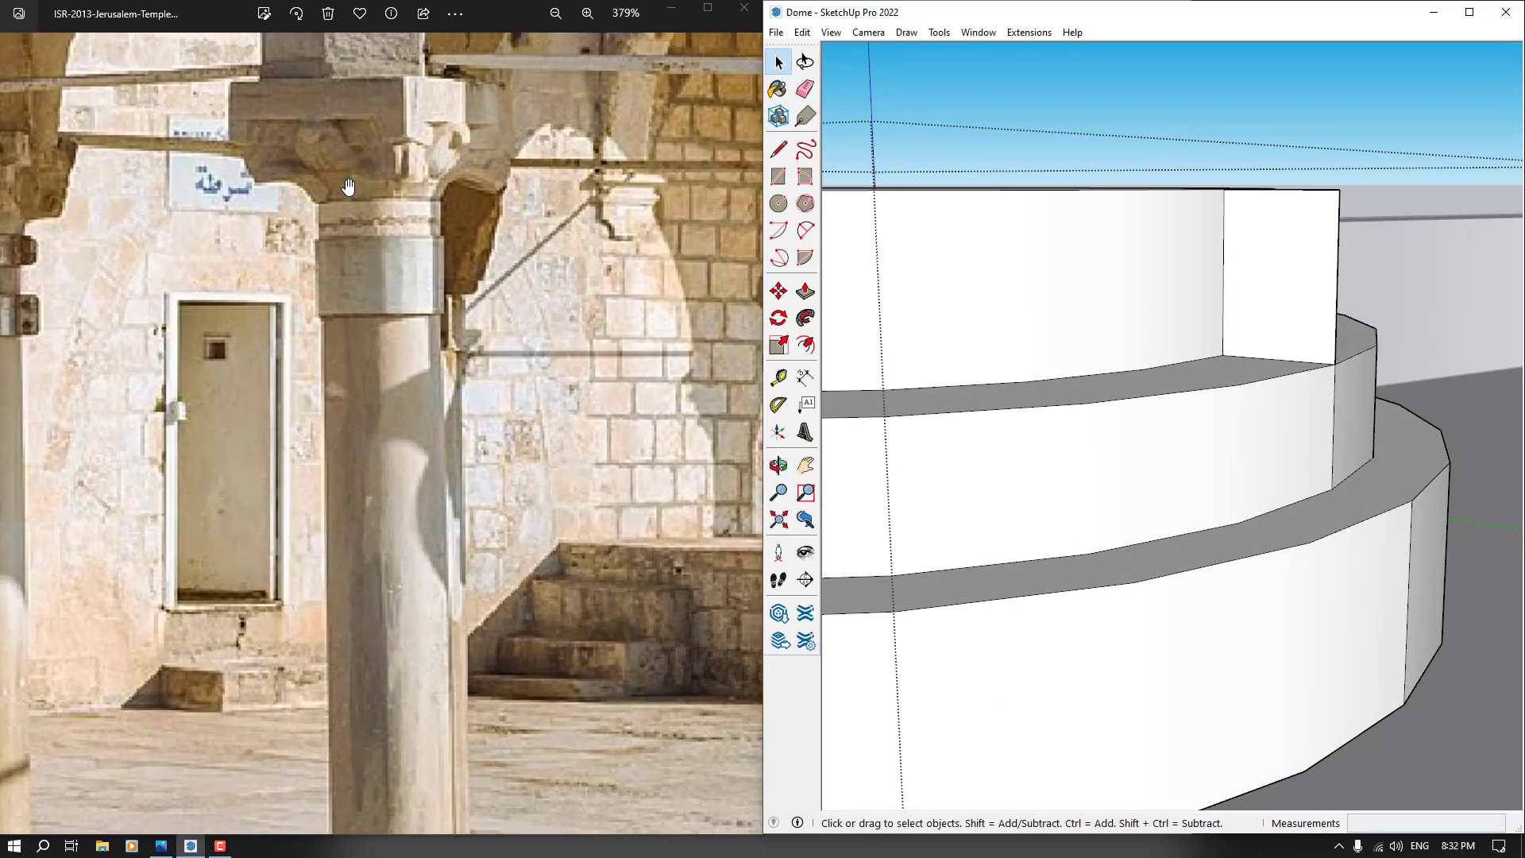
{"action": "scroll", "coordinate": [332, 242], "scroll_direction": "down", "scroll_amount": 5}
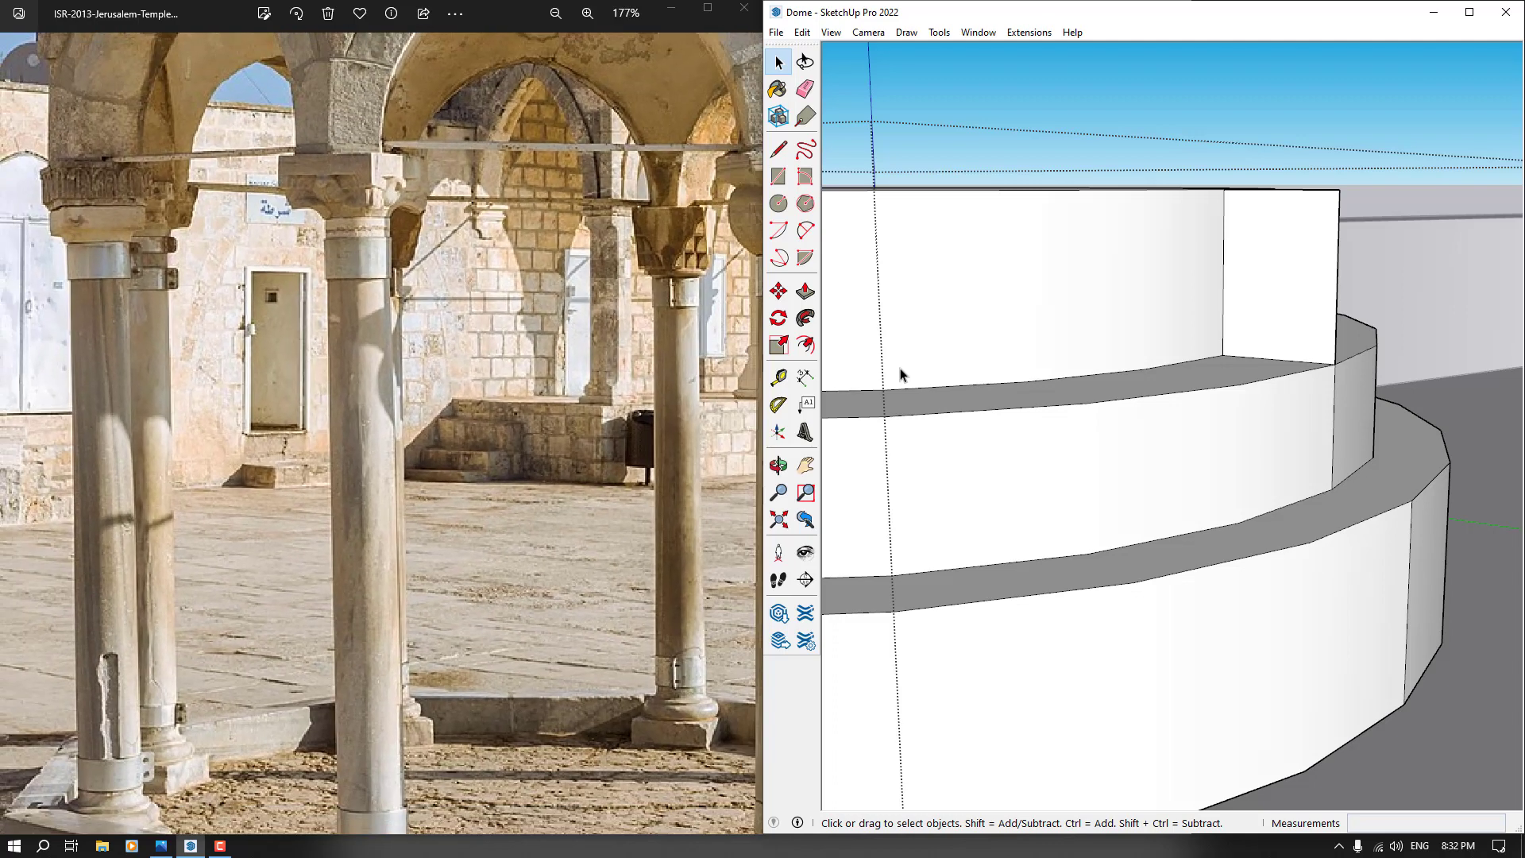
{"action": "mouse_move", "coordinate": [1112, 350]}
{"action": "middle_mouse_down"}
{"action": "mouse_move", "coordinate": [1130, 385]}
{"action": "mouse_move", "coordinate": [1107, 480]}
{"action": "mouse_move", "coordinate": [1160, 413]}
{"action": "middle_mouse_up"}
{"action": "scroll", "coordinate": [1213, 351], "scroll_direction": "up", "scroll_amount": 3}
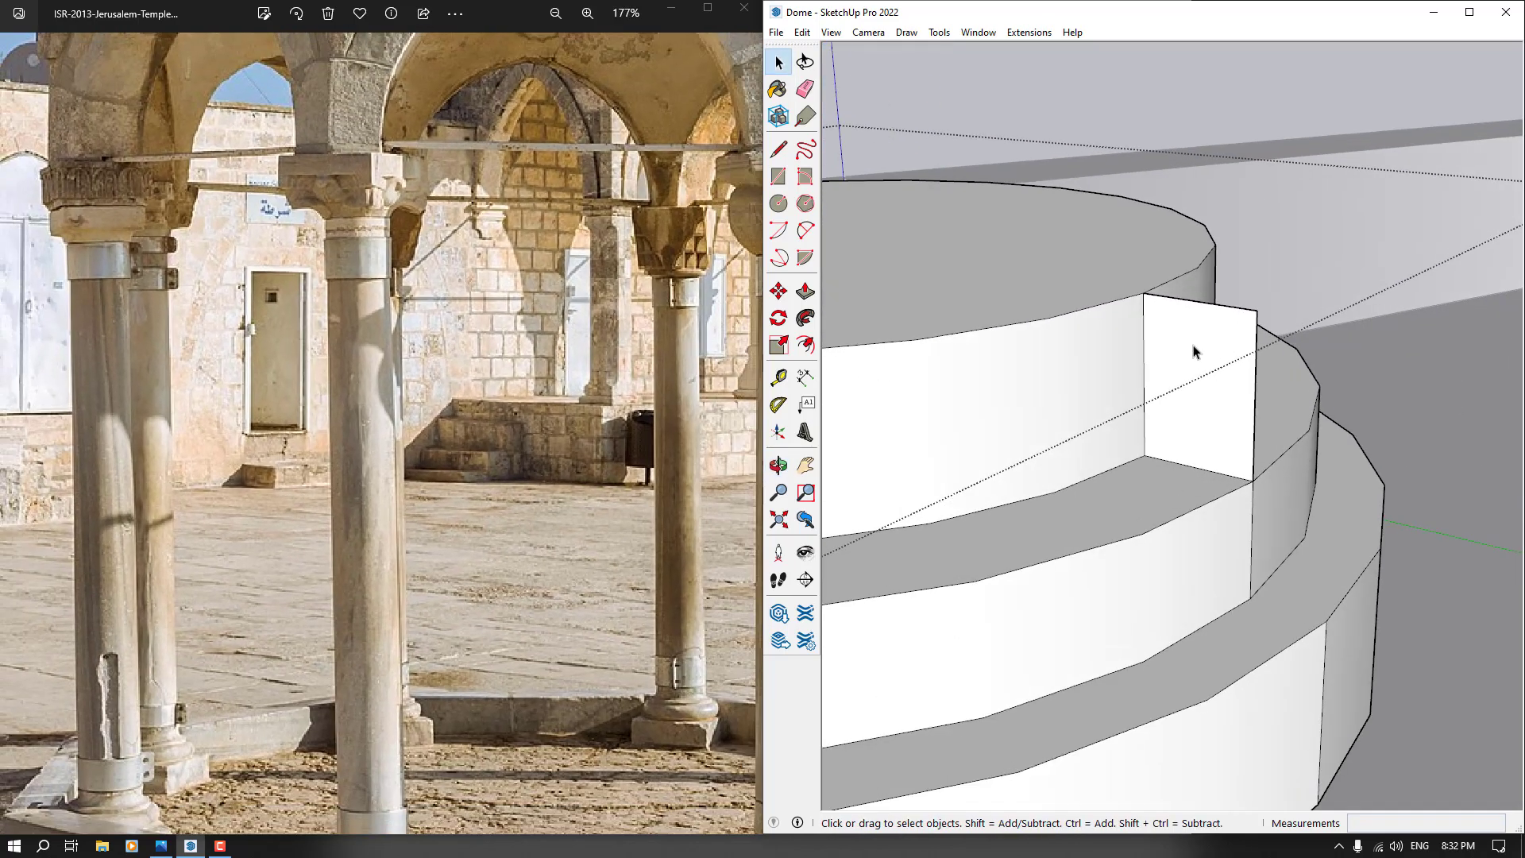
{"action": "left_click", "coordinate": [807, 232]}
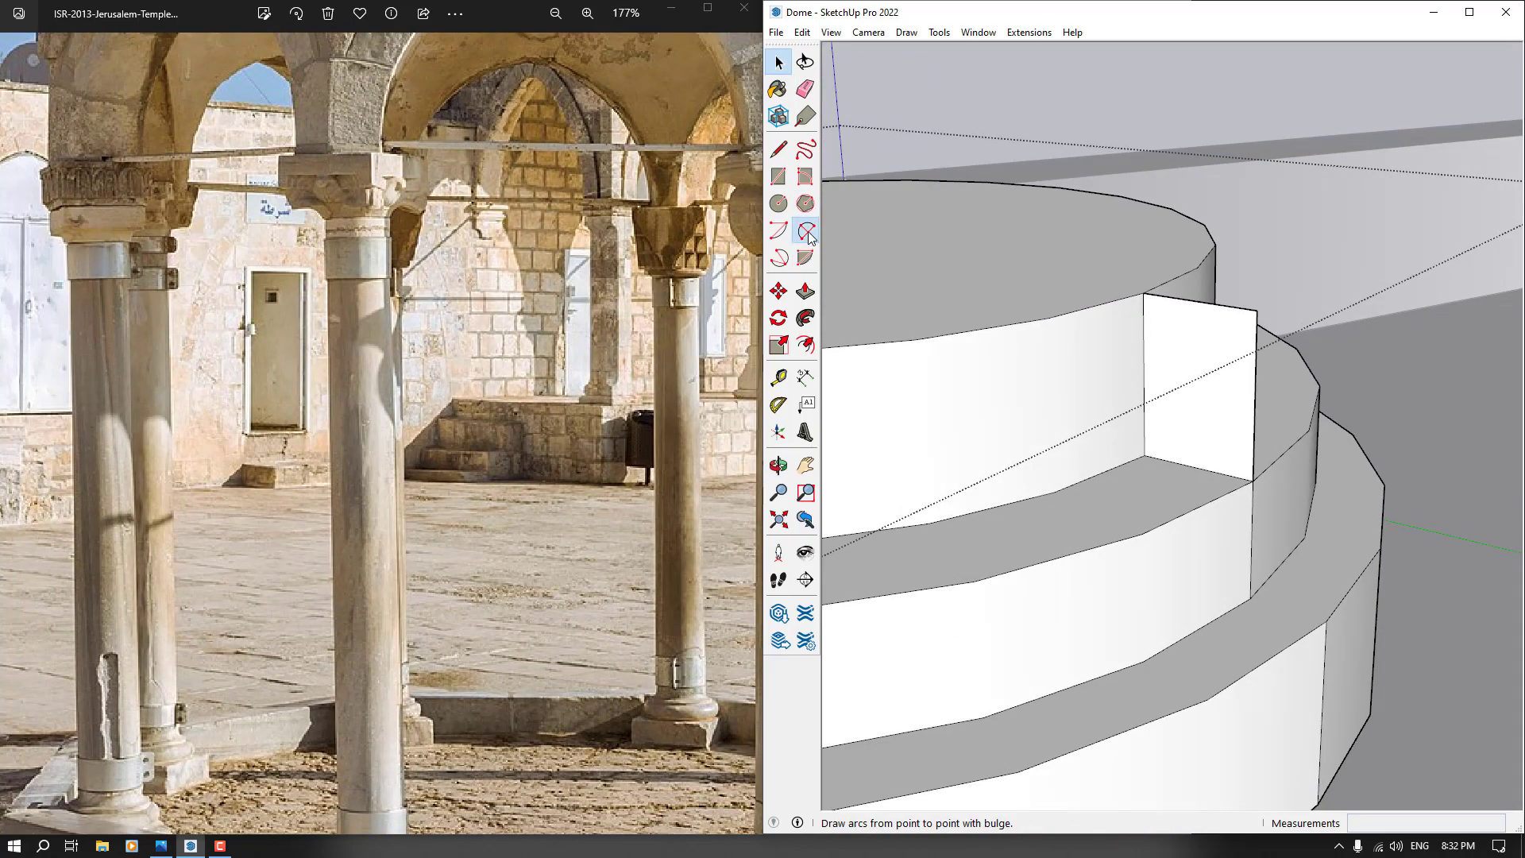
{"action": "scroll", "coordinate": [1214, 297], "scroll_direction": "up", "scroll_amount": 2}
{"action": "left_click", "coordinate": [1165, 297]}
{"action": "left_click", "coordinate": [1214, 422]}
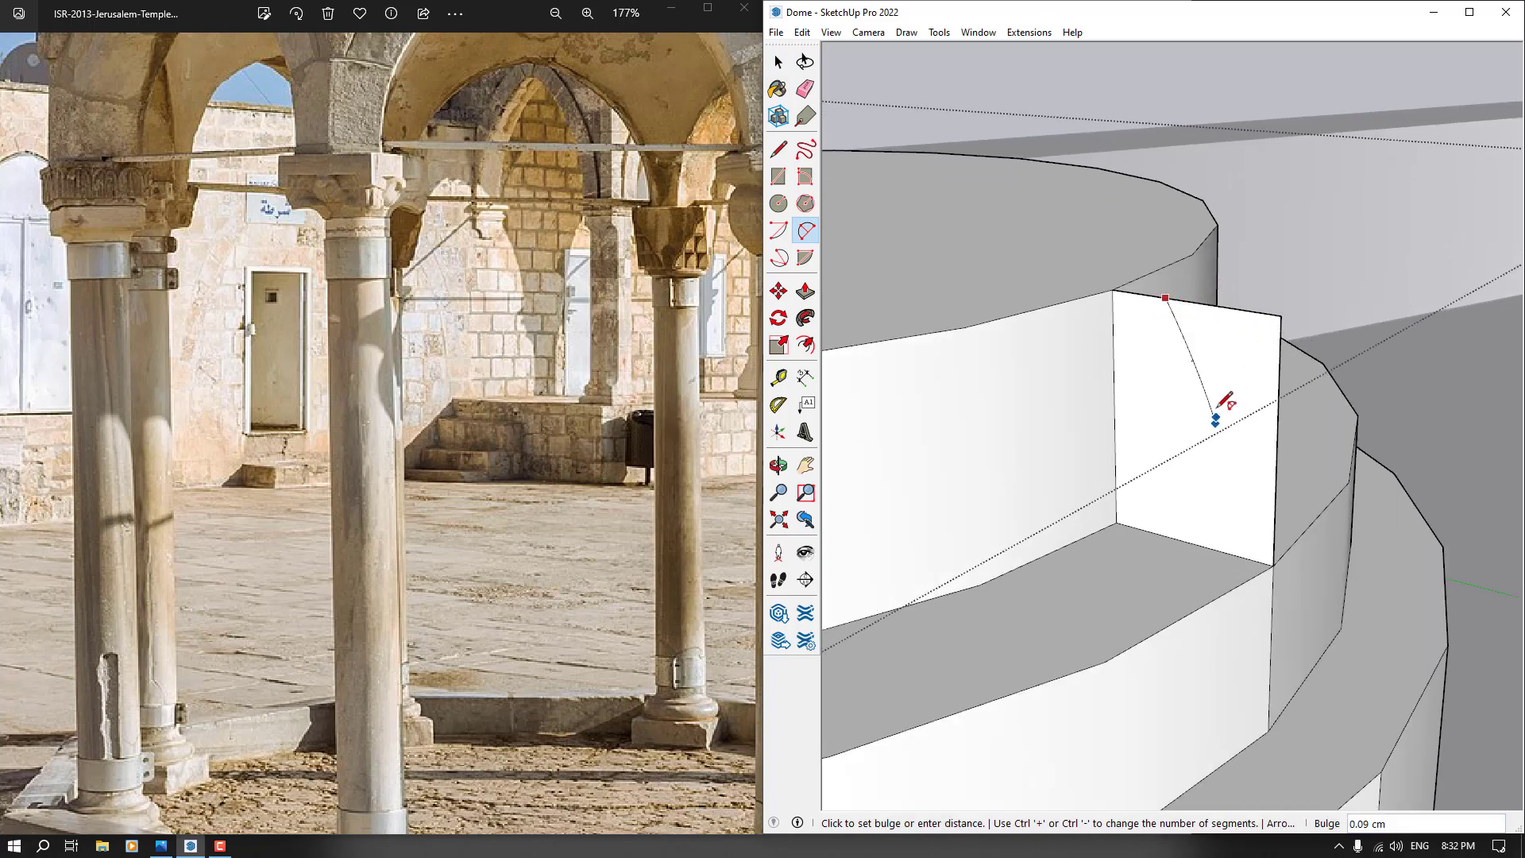
{"action": "scroll", "coordinate": [1201, 369], "scroll_direction": "up", "scroll_amount": 2}
{"action": "scroll", "coordinate": [1219, 341], "scroll_direction": "up", "scroll_amount": 1}
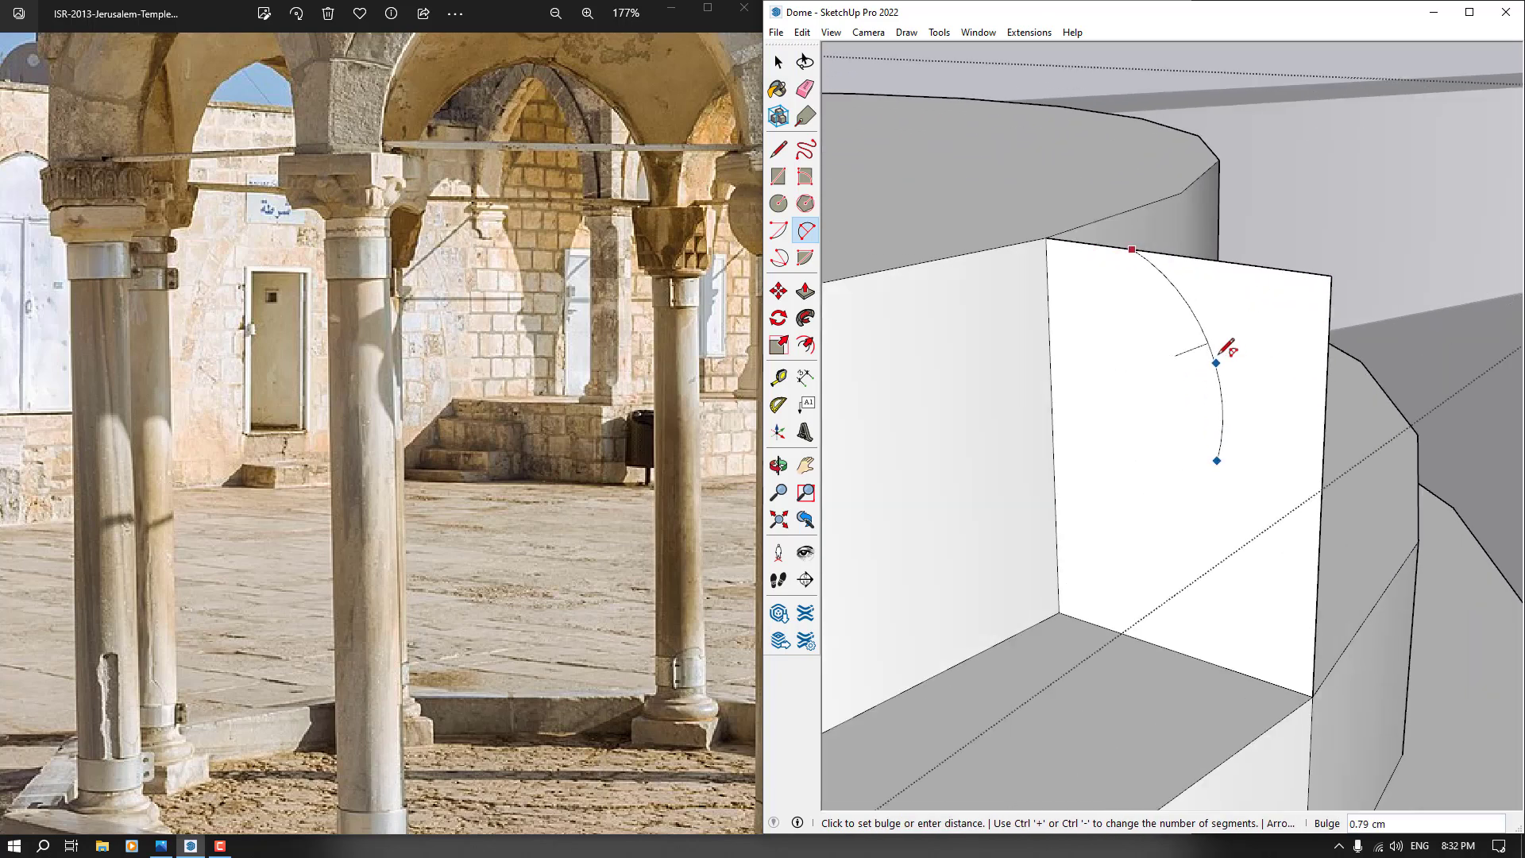
{"action": "left_click", "coordinate": [1213, 363]}
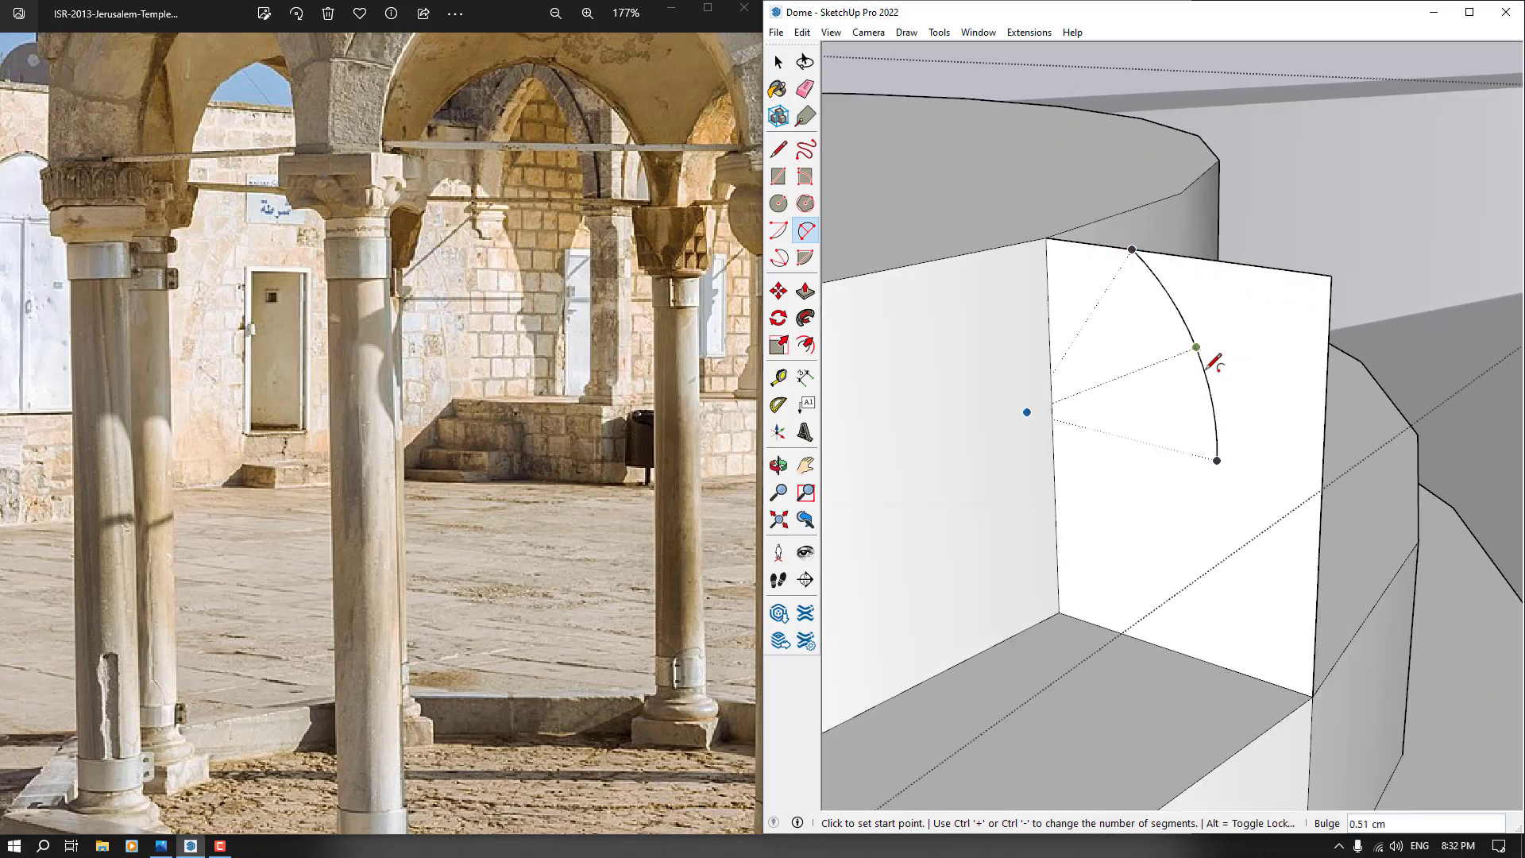
Draw a tangent concave arc continuing the profile curve from the first arc's lower end towards the face's bottom outer corner
{"action": "left_click", "coordinate": [1216, 460]}
{"action": "double_click", "coordinate": [1265, 582]}
{"action": "left_click", "coordinate": [1264, 583]}
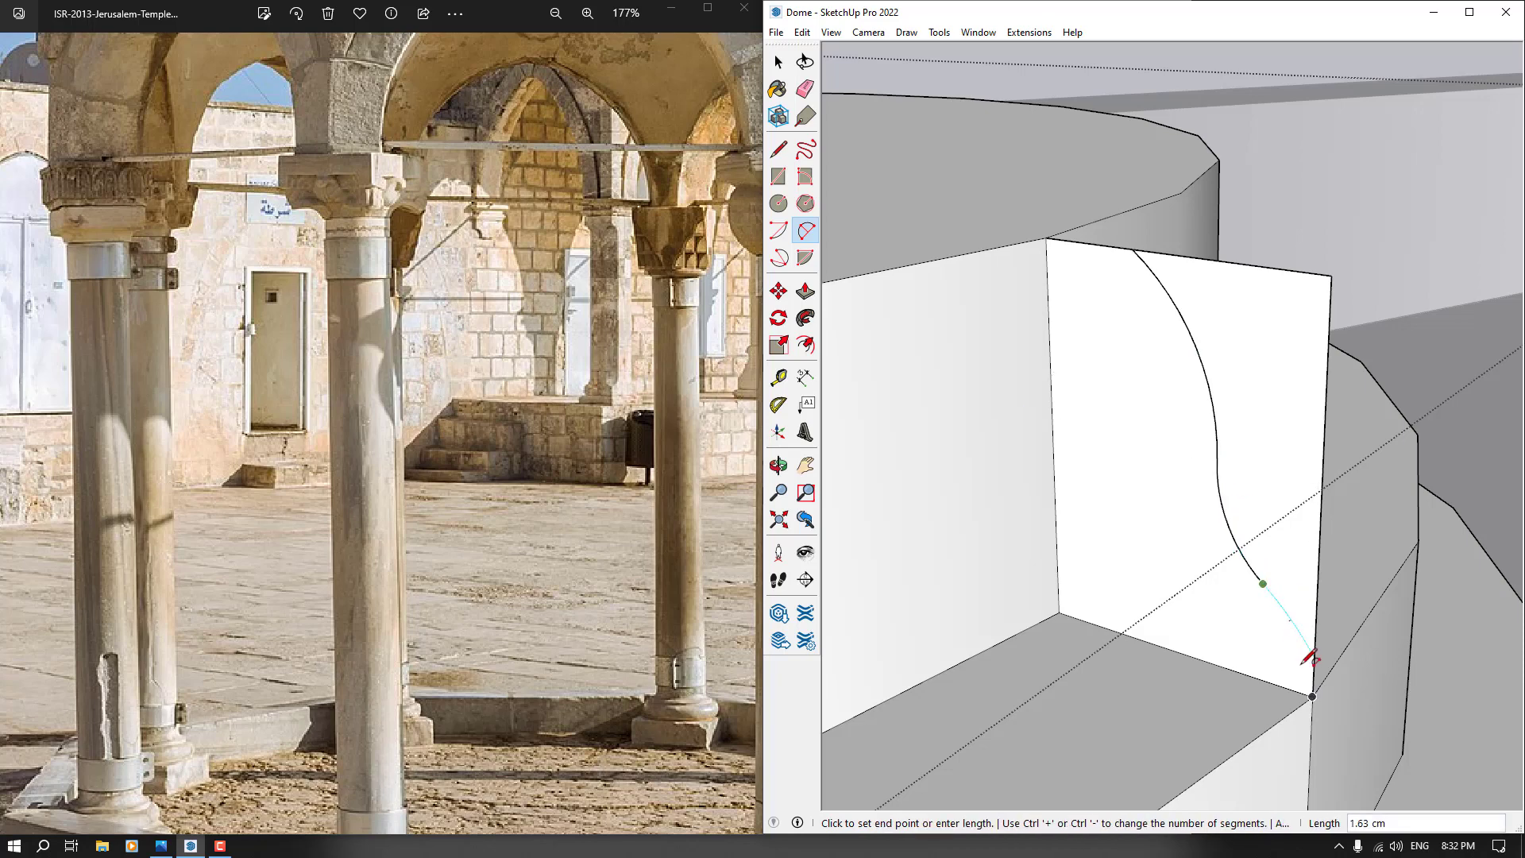
{"action": "left_click", "coordinate": [1315, 657]}
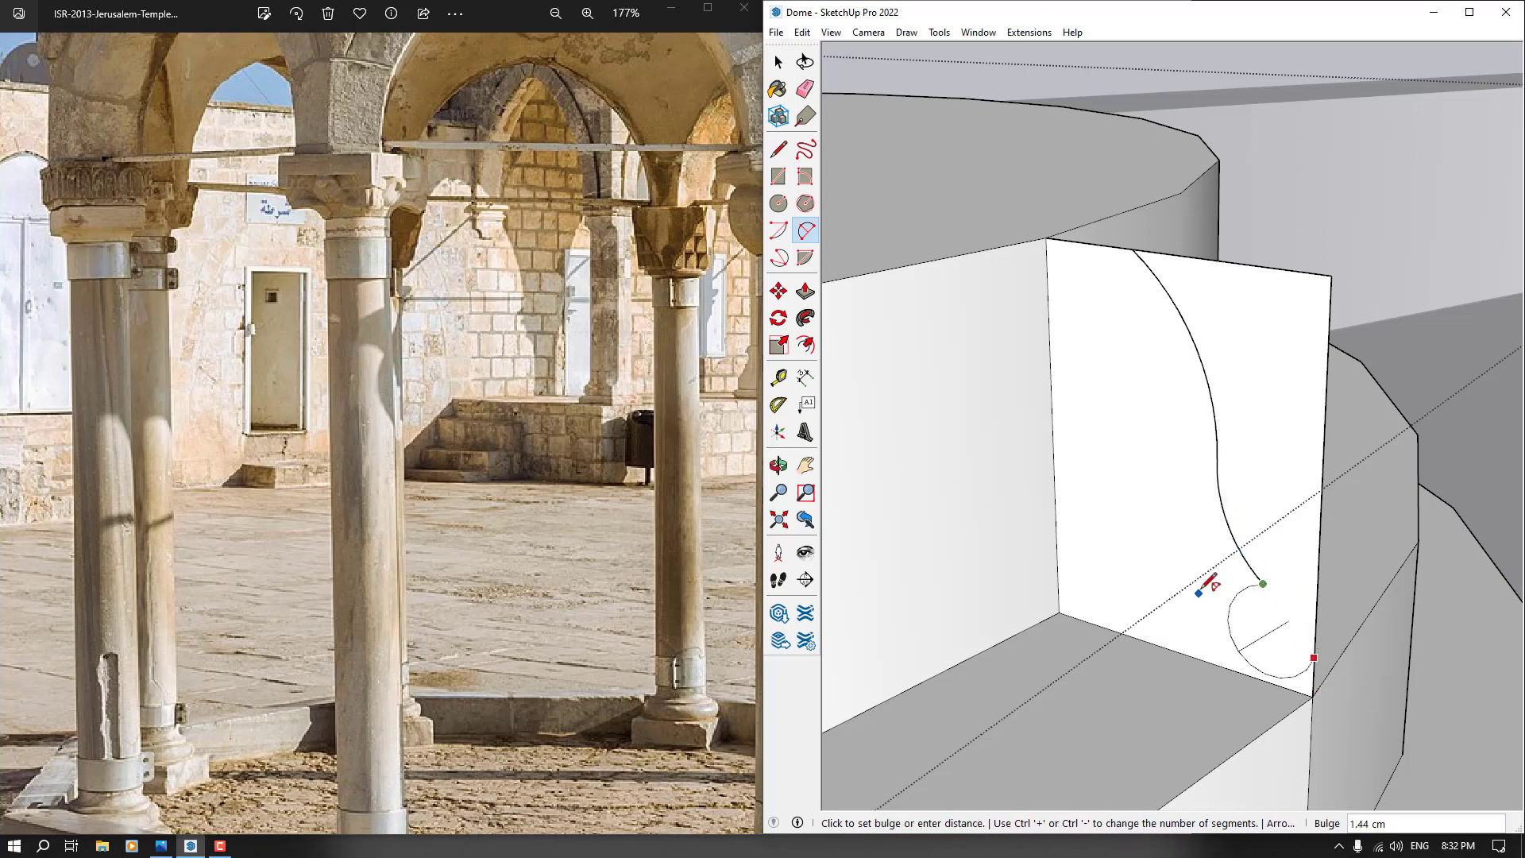
{"action": "scroll", "coordinate": [1299, 604], "scroll_direction": "up", "scroll_amount": 2}
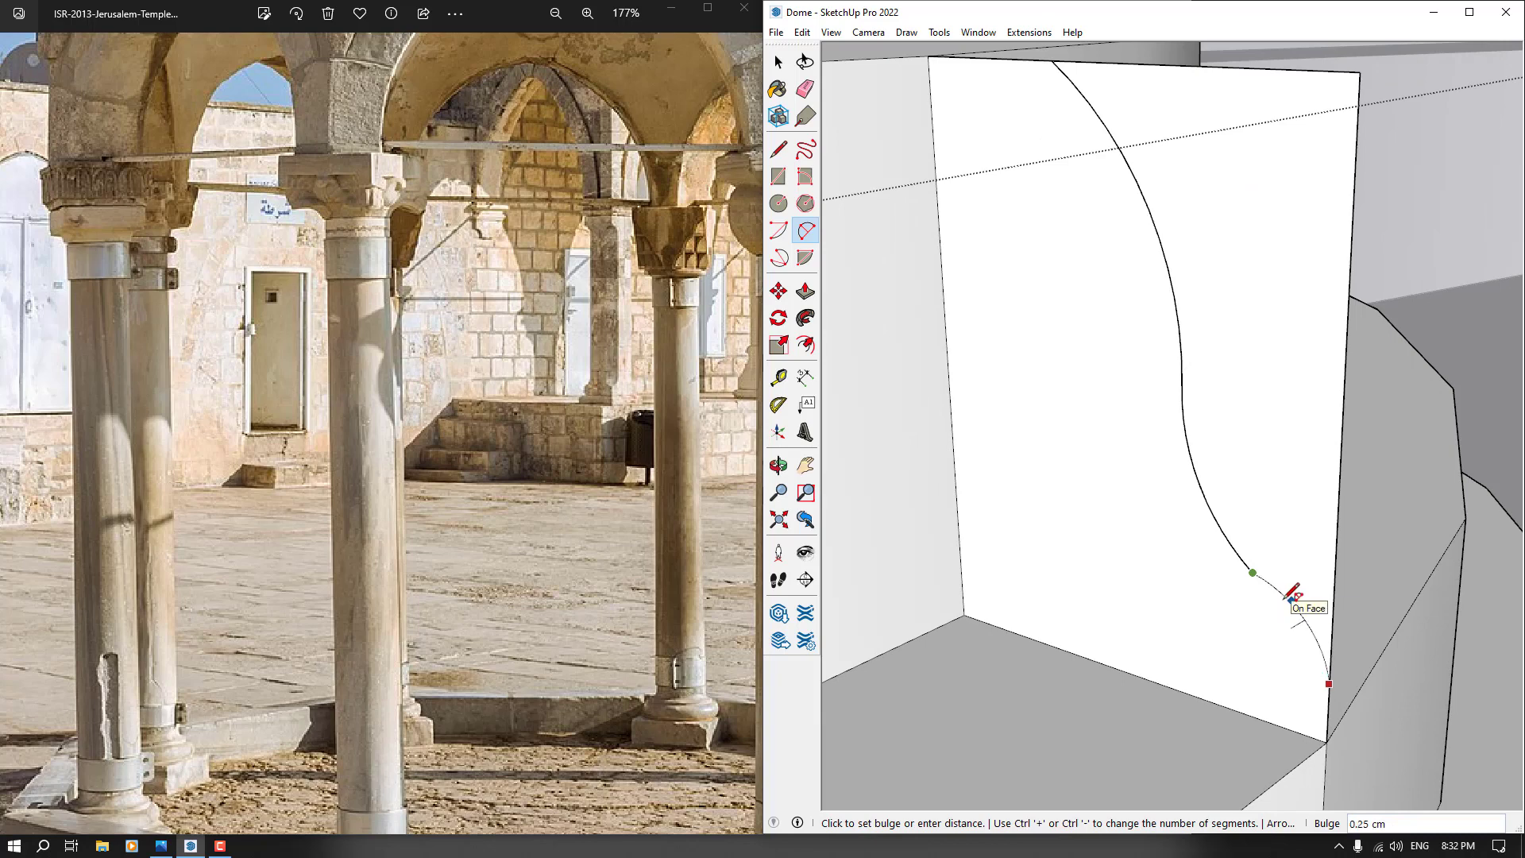
{"action": "left_click", "coordinate": [1283, 596]}
{"action": "left_click", "coordinate": [1247, 462]}
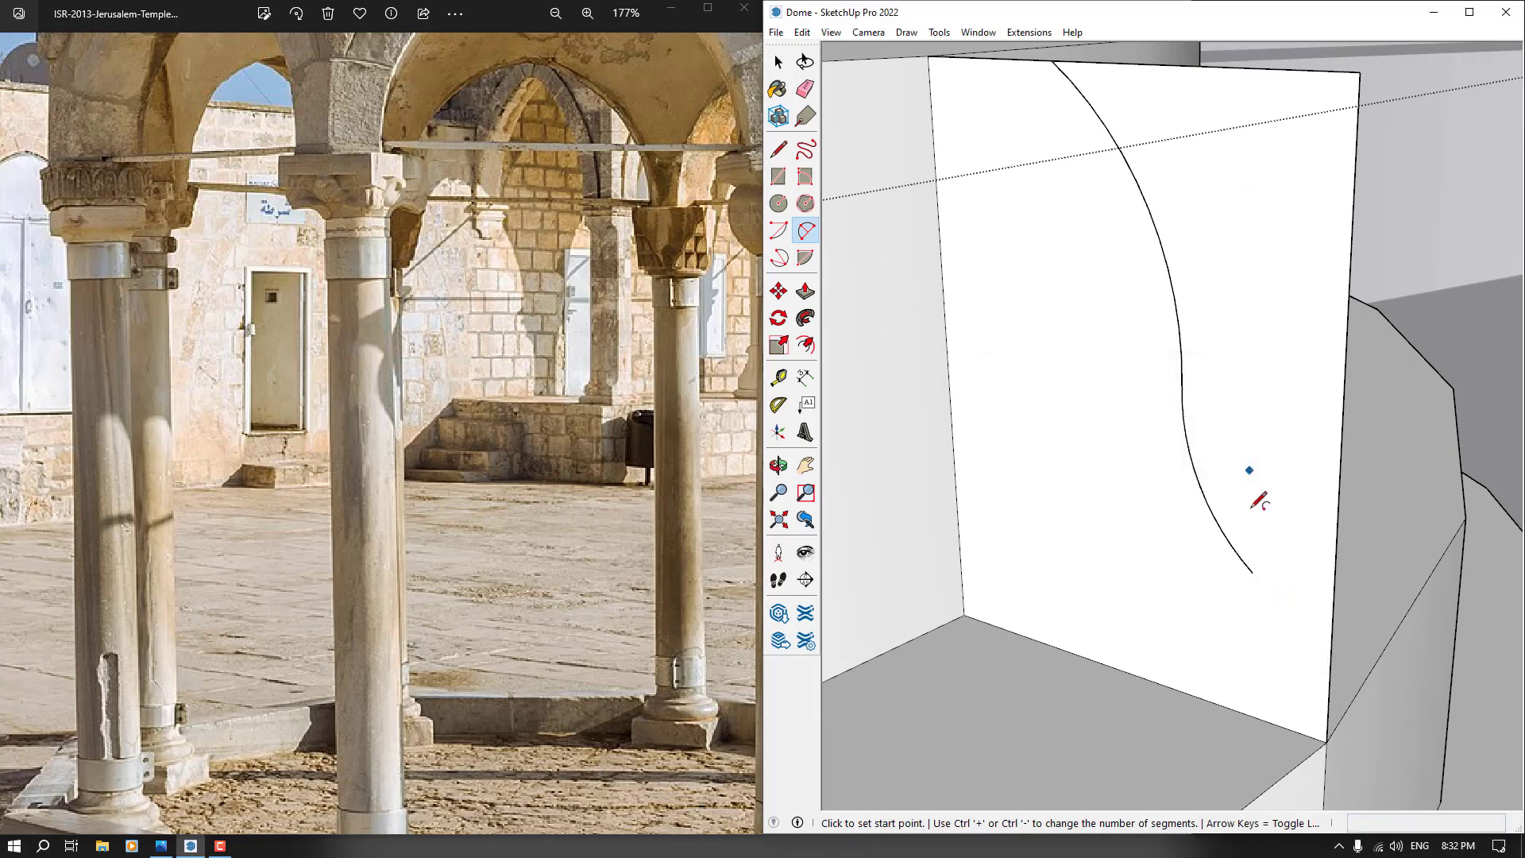
Draw a convex arc from the lower end of the profile curve to the face's outer vertical edge just above the corner
{"action": "left_click", "coordinate": [1329, 692]}
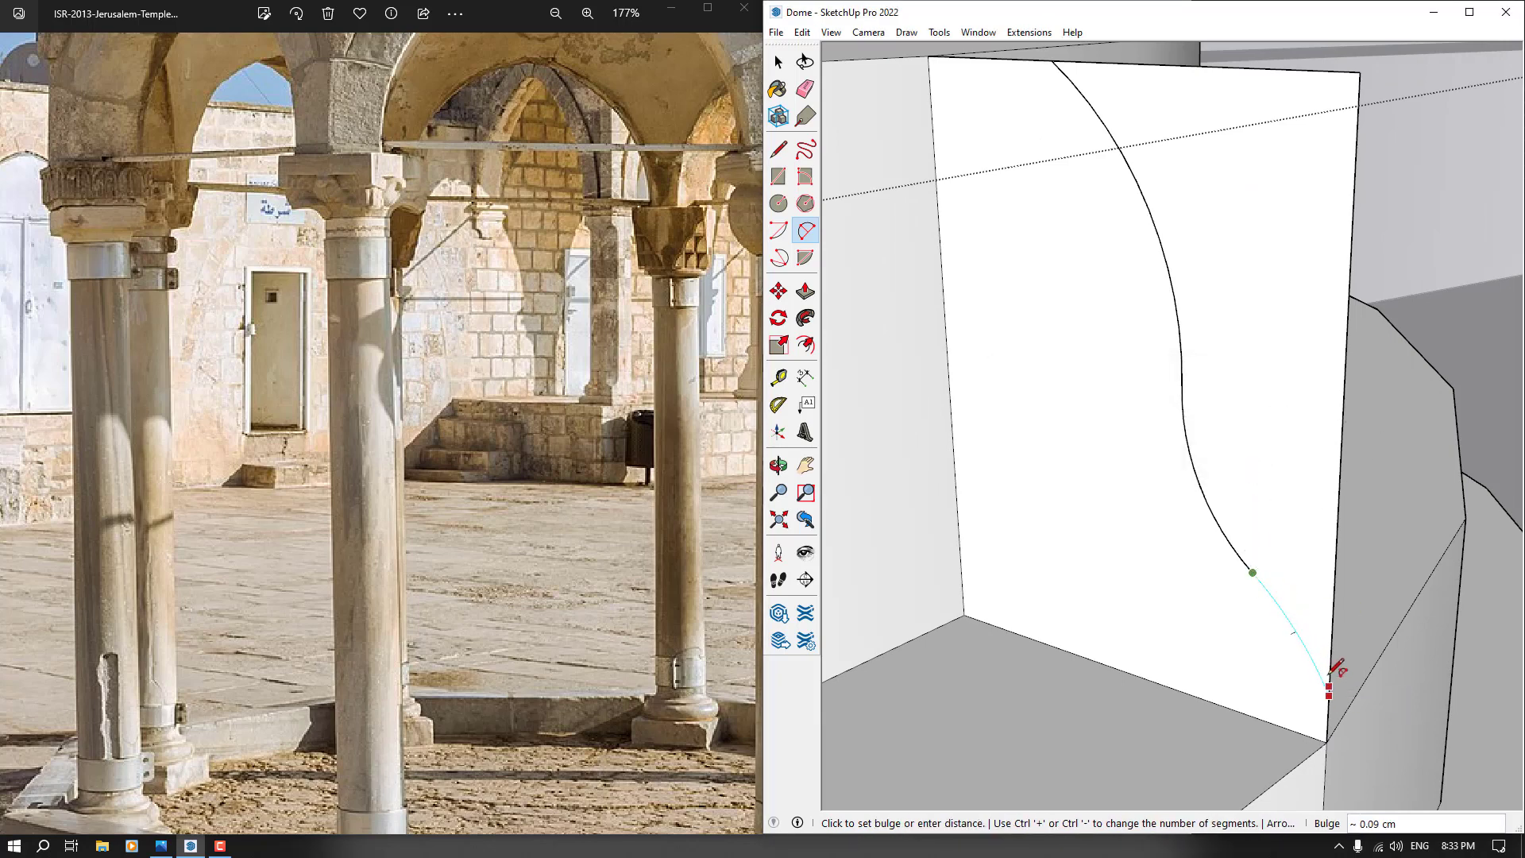
{"action": "scroll", "coordinate": [1321, 611], "scroll_direction": "up", "scroll_amount": 3}
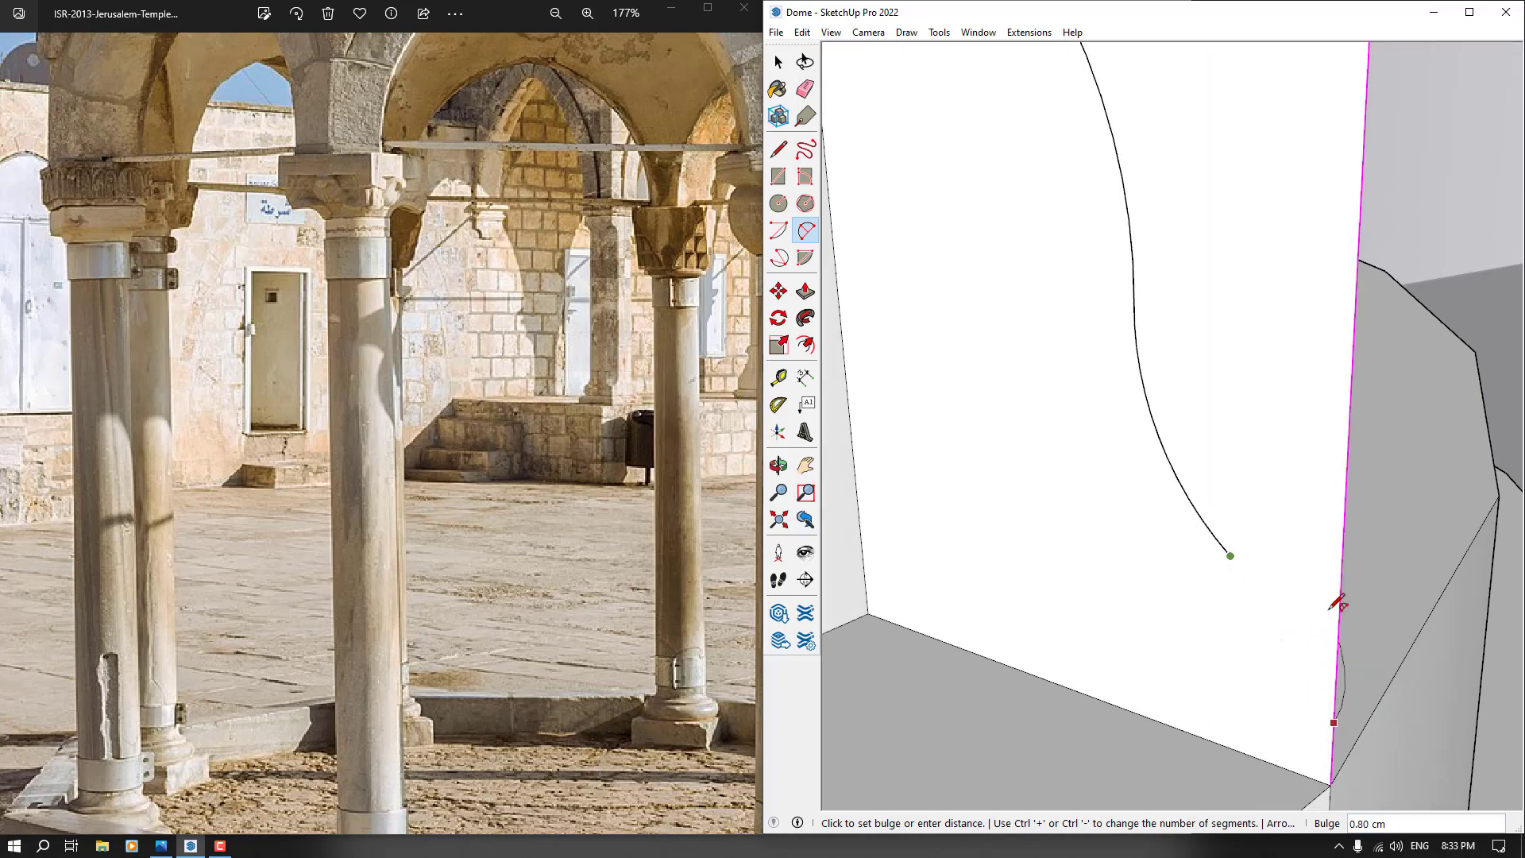
{"action": "left_click", "coordinate": [1282, 582]}
{"action": "scroll", "coordinate": [1164, 491], "scroll_direction": "down", "scroll_amount": 4}
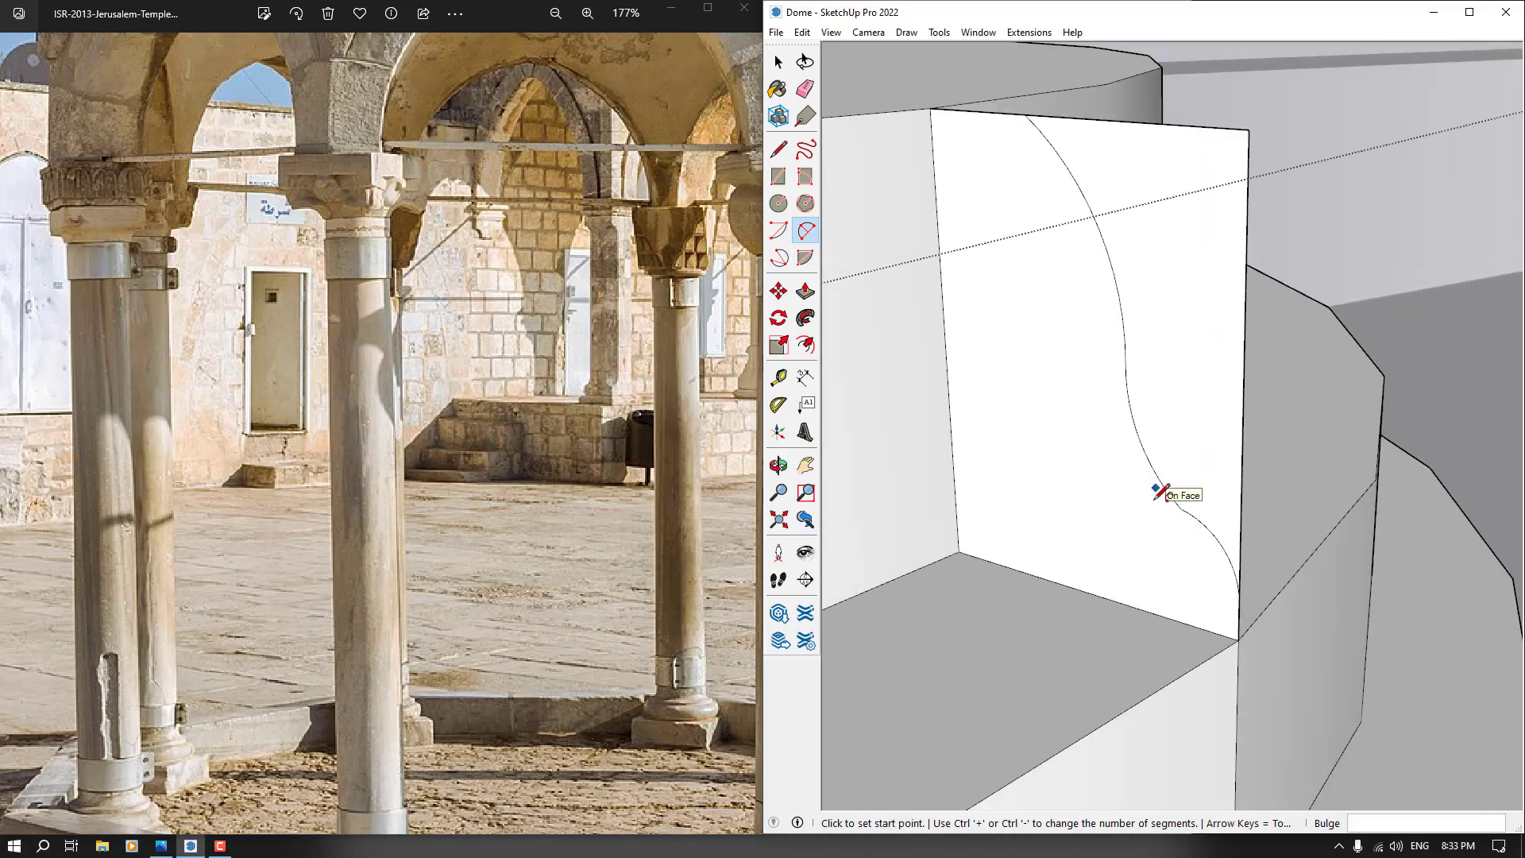
Erase the outer edges of the vertical face so only the curved profile remains
{"action": "mouse_move", "coordinate": [1160, 497]}
{"action": "middle_mouse_down"}
{"action": "mouse_move", "coordinate": [977, 544]}
{"action": "mouse_move", "coordinate": [1020, 421]}
{"action": "mouse_move", "coordinate": [1122, 483]}
{"action": "mouse_move", "coordinate": [1168, 623]}
{"action": "mouse_move", "coordinate": [1228, 655]}
{"action": "middle_mouse_up"}
{"action": "key", "text": "space"}
{"action": "left_click", "coordinate": [813, 96]}
{"action": "middle_click_drag", "start_coordinate": [1280, 586], "coordinate": [1223, 569]}
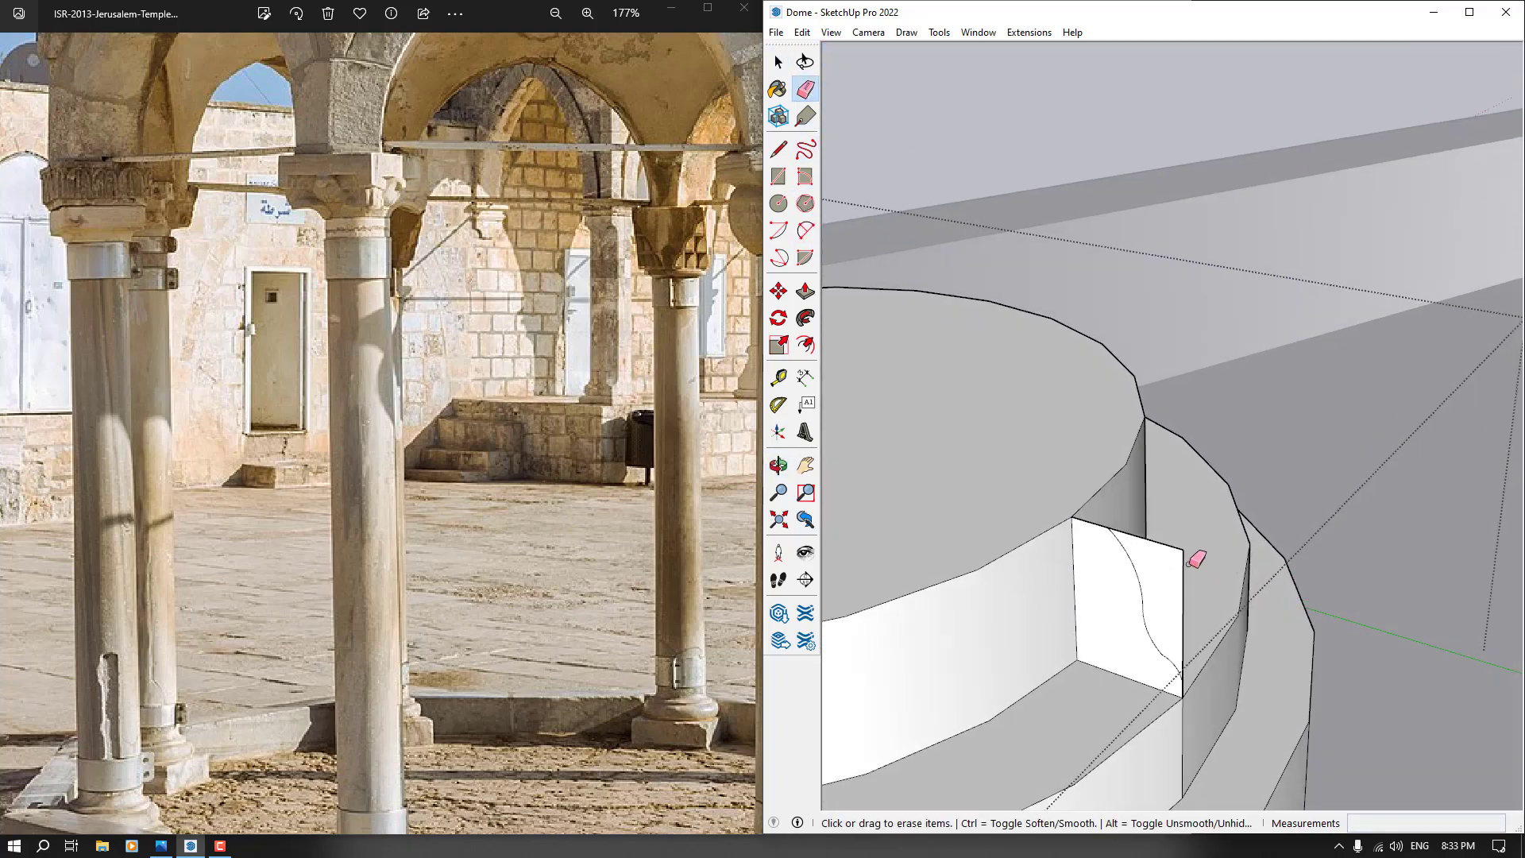
{"action": "left_click_drag", "start_coordinate": [1191, 562], "coordinate": [1163, 525]}
{"action": "scroll", "coordinate": [1135, 501], "scroll_direction": "down", "scroll_amount": 3}
{"action": "mouse_move", "coordinate": [1114, 498]}
{"action": "middle_mouse_down"}
{"action": "mouse_move", "coordinate": [1082, 502]}
{"action": "mouse_move", "coordinate": [1094, 497]}
{"action": "middle_mouse_up"}
{"action": "key", "text": "space"}
{"action": "scroll", "coordinate": [1219, 467], "scroll_direction": "down", "scroll_amount": 3}
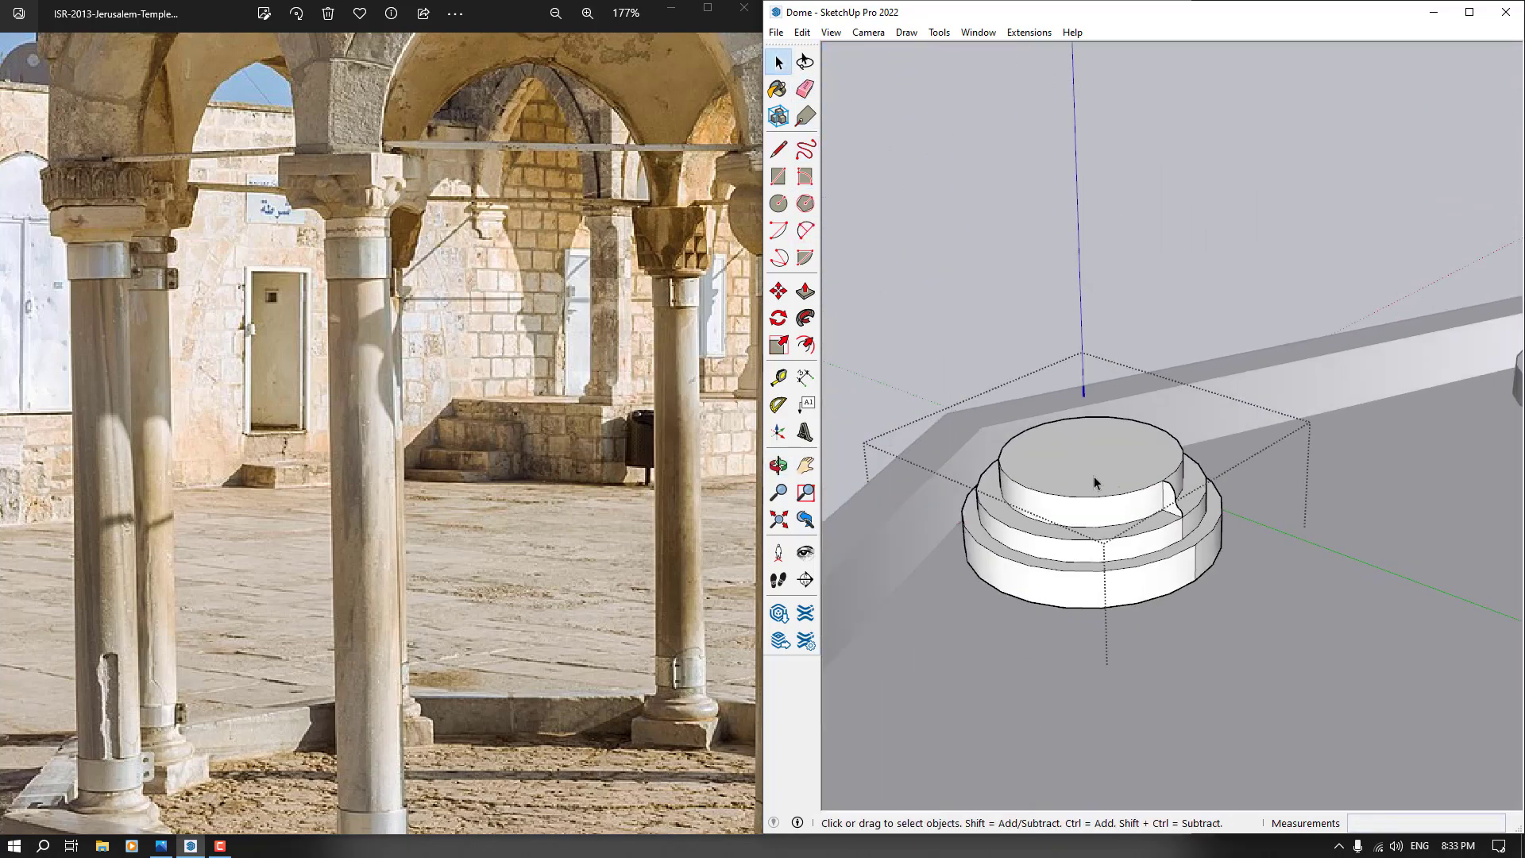
Sweep the curved profile around the top circular edge of the third tier with Follow Me
{"action": "double_click", "coordinate": [1093, 478]}
{"action": "scroll", "coordinate": [1094, 478], "scroll_direction": "up", "scroll_amount": 3}
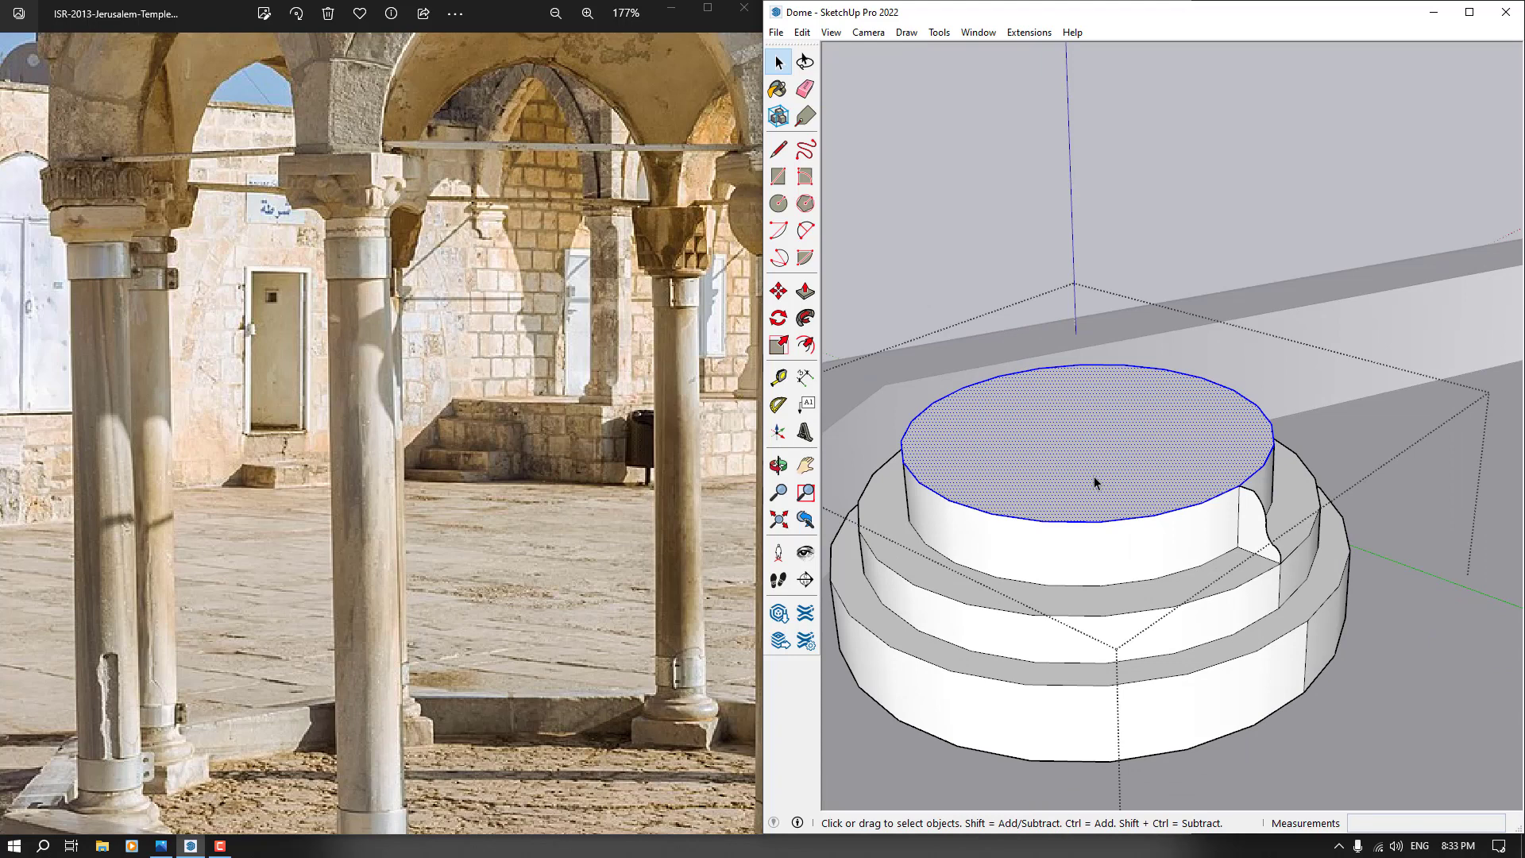
{"action": "left_click", "coordinate": [1095, 482], "text": "shift"}
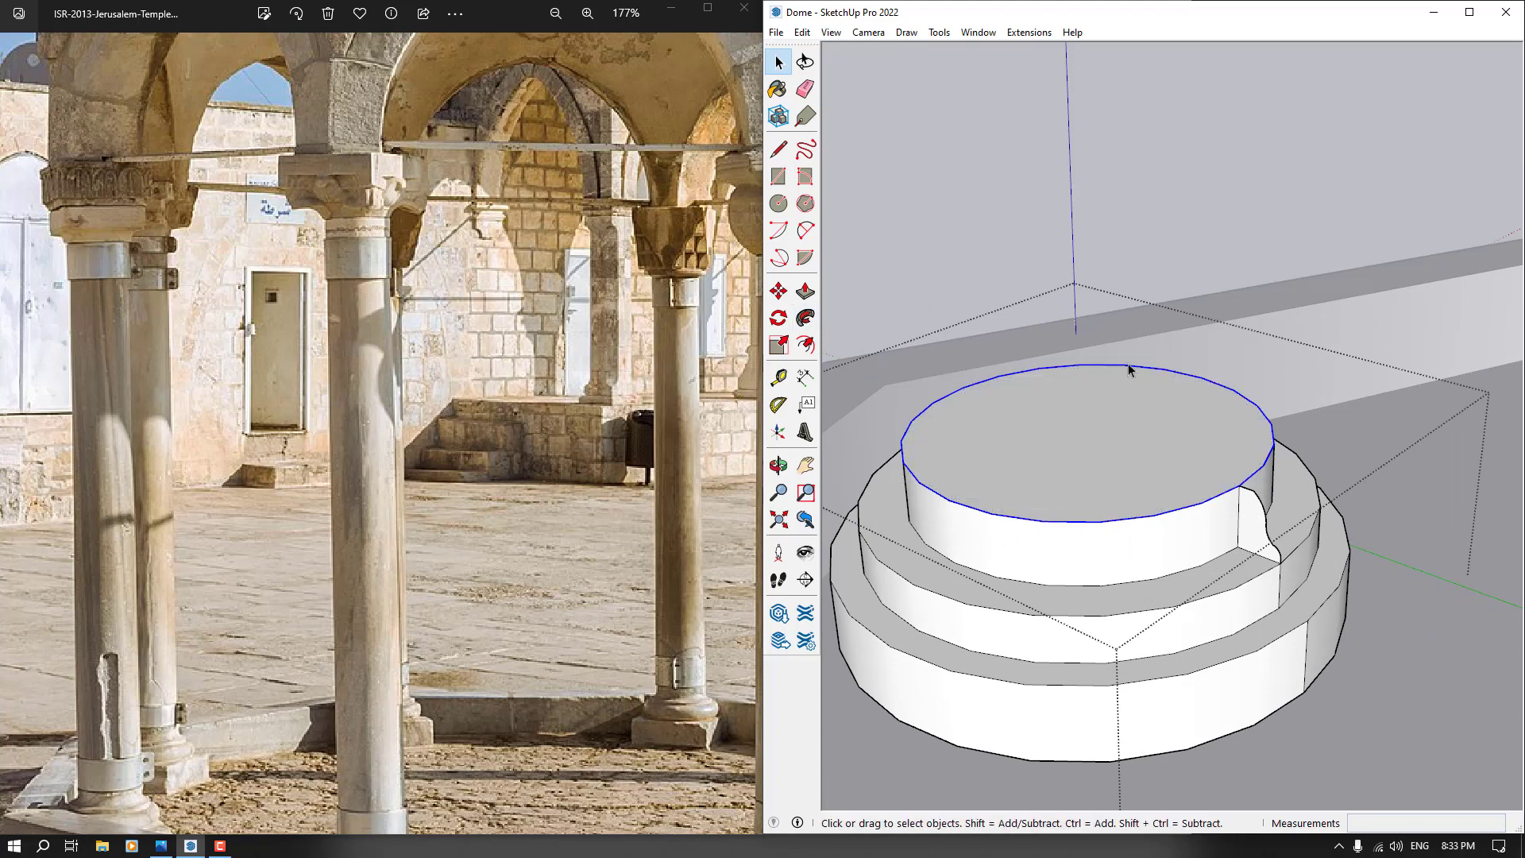
{"action": "left_click", "coordinate": [808, 334]}
{"action": "left_click", "coordinate": [1257, 526]}
{"action": "scroll", "coordinate": [985, 541], "scroll_direction": "down", "scroll_amount": 3}
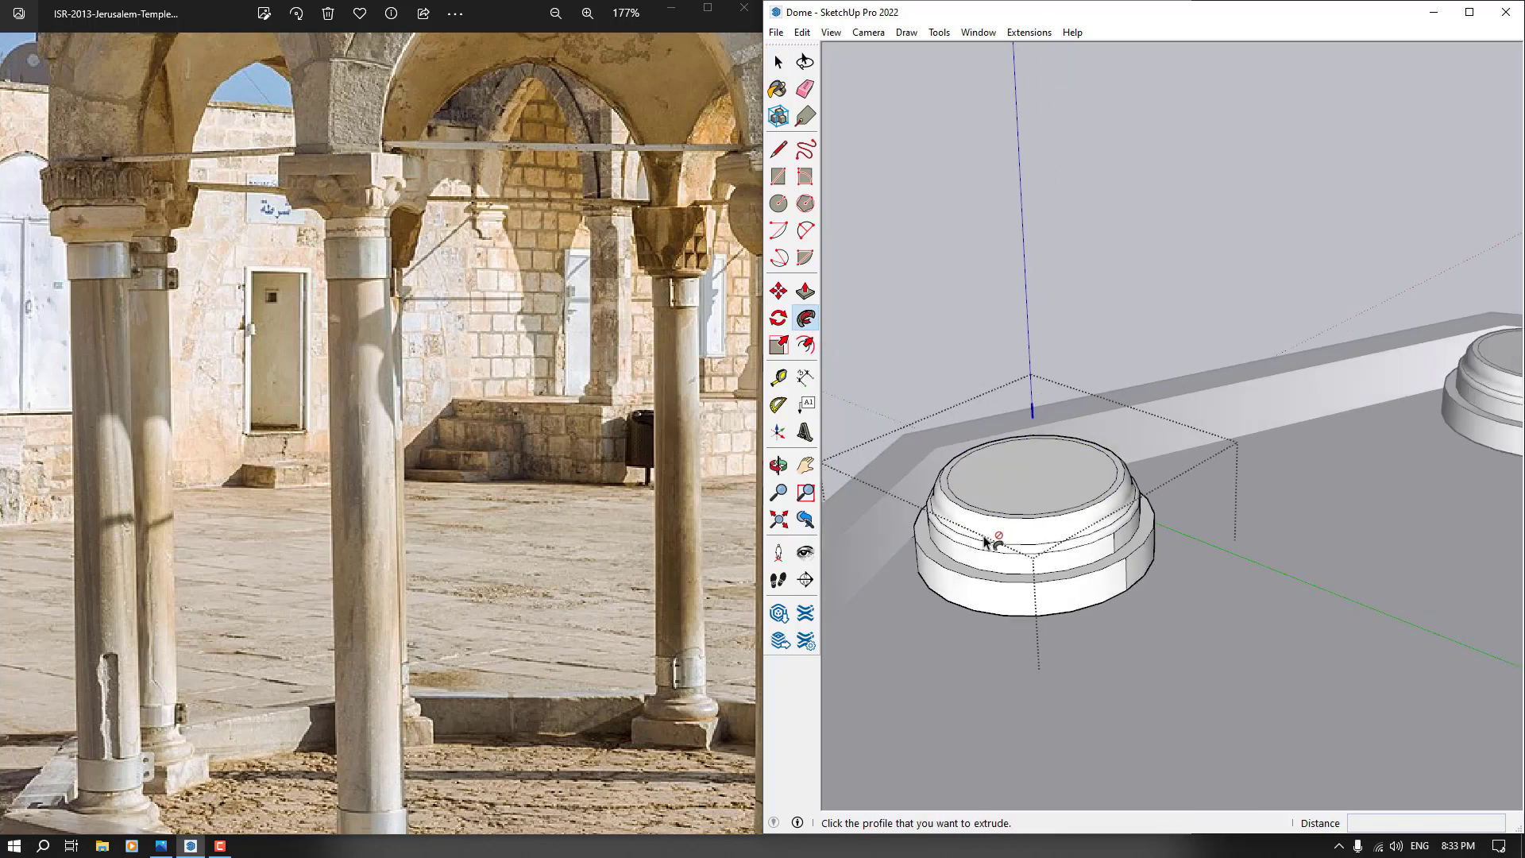
Inspect the swept moulding on the column base, and undo the Follow Me sweep
{"action": "middle_click_drag", "start_coordinate": [985, 542], "coordinate": [1121, 545]}
{"action": "scroll", "coordinate": [968, 520], "scroll_direction": "up", "scroll_amount": 4}
{"action": "scroll", "coordinate": [952, 602], "scroll_direction": "down", "scroll_amount": 3}
{"action": "middle_click_drag", "start_coordinate": [954, 602], "coordinate": [993, 629]}
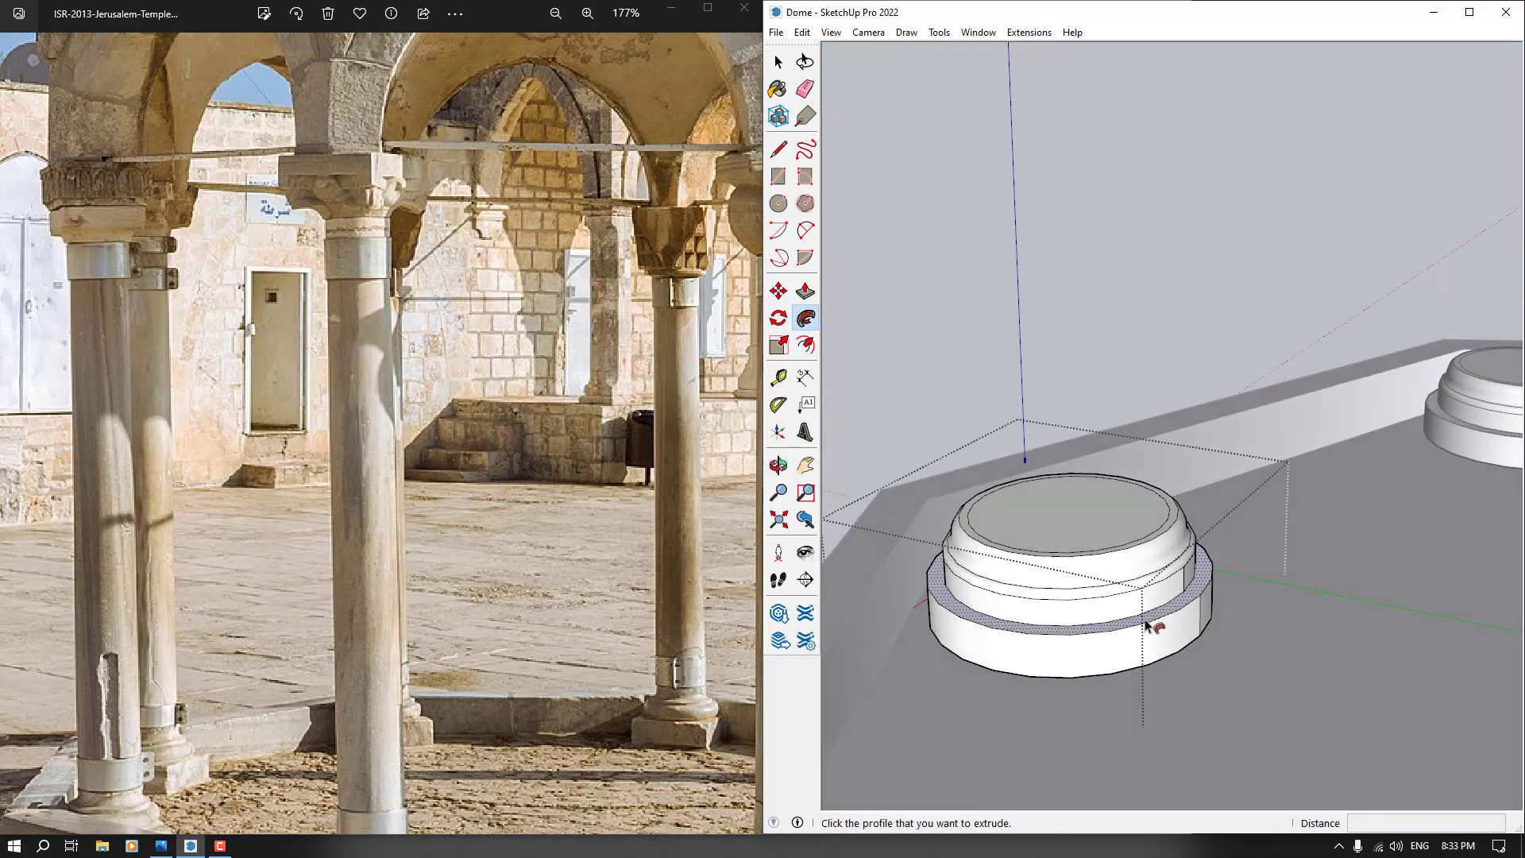
{"action": "scroll", "coordinate": [1146, 624], "scroll_direction": "up", "scroll_amount": 4}
{"action": "middle_click_drag", "start_coordinate": [1082, 602], "coordinate": [1237, 616]}
{"action": "key", "text": "ctrl+z"}
{"action": "scroll", "coordinate": [1093, 619], "scroll_direction": "down", "scroll_amount": 2}
{"action": "scroll", "coordinate": [1246, 559], "scroll_direction": "up", "scroll_amount": 2}
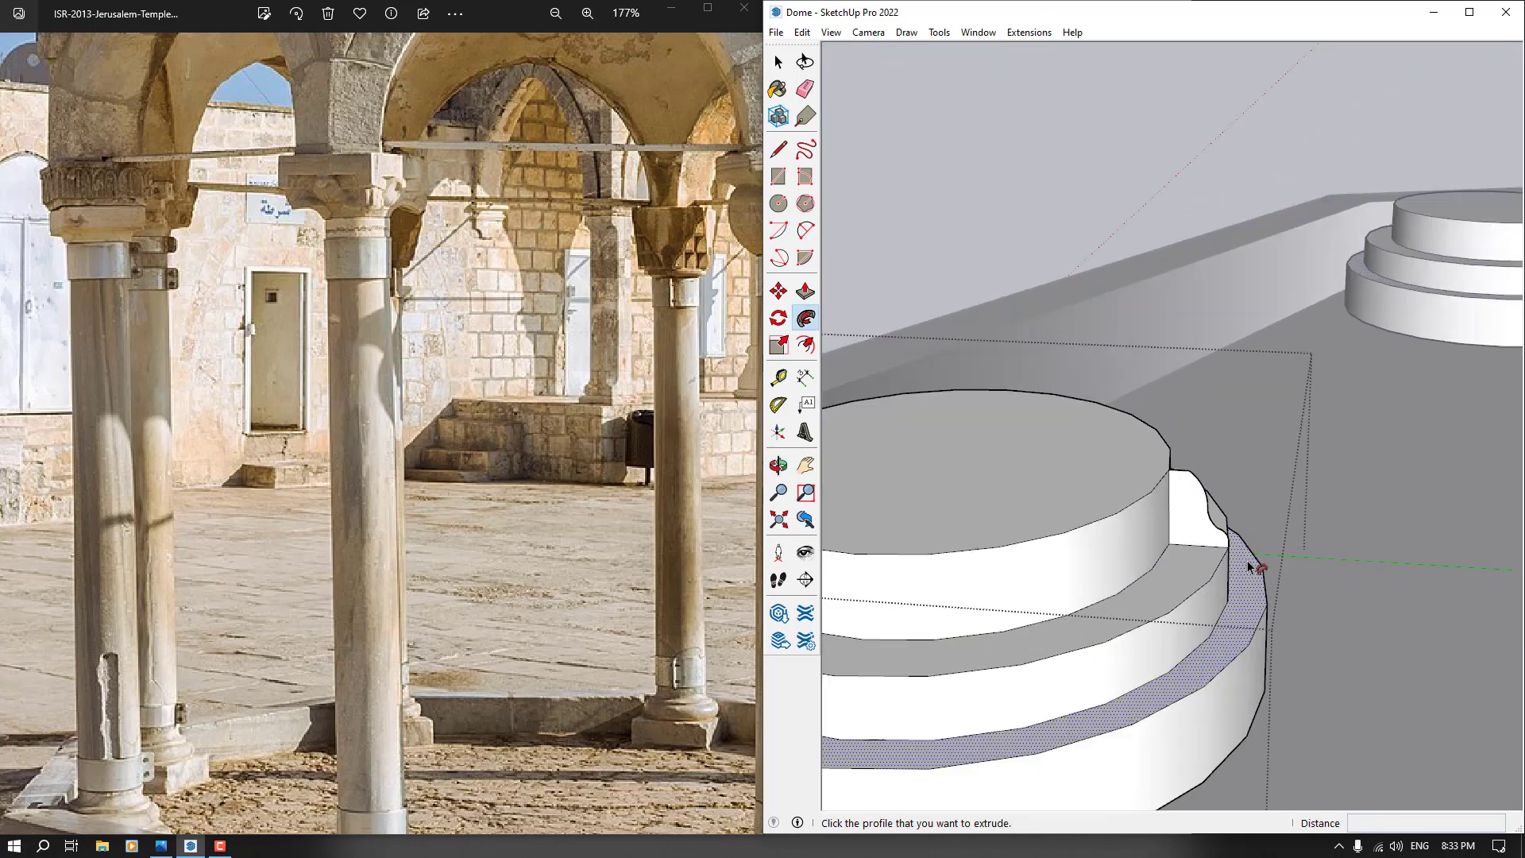
{"action": "middle_click_drag", "start_coordinate": [1247, 560], "coordinate": [1053, 509]}
{"action": "scroll", "coordinate": [1058, 482], "scroll_direction": "up", "scroll_amount": 3}
{"action": "key", "text": "space"}
{"action": "left_click", "coordinate": [1058, 482]}
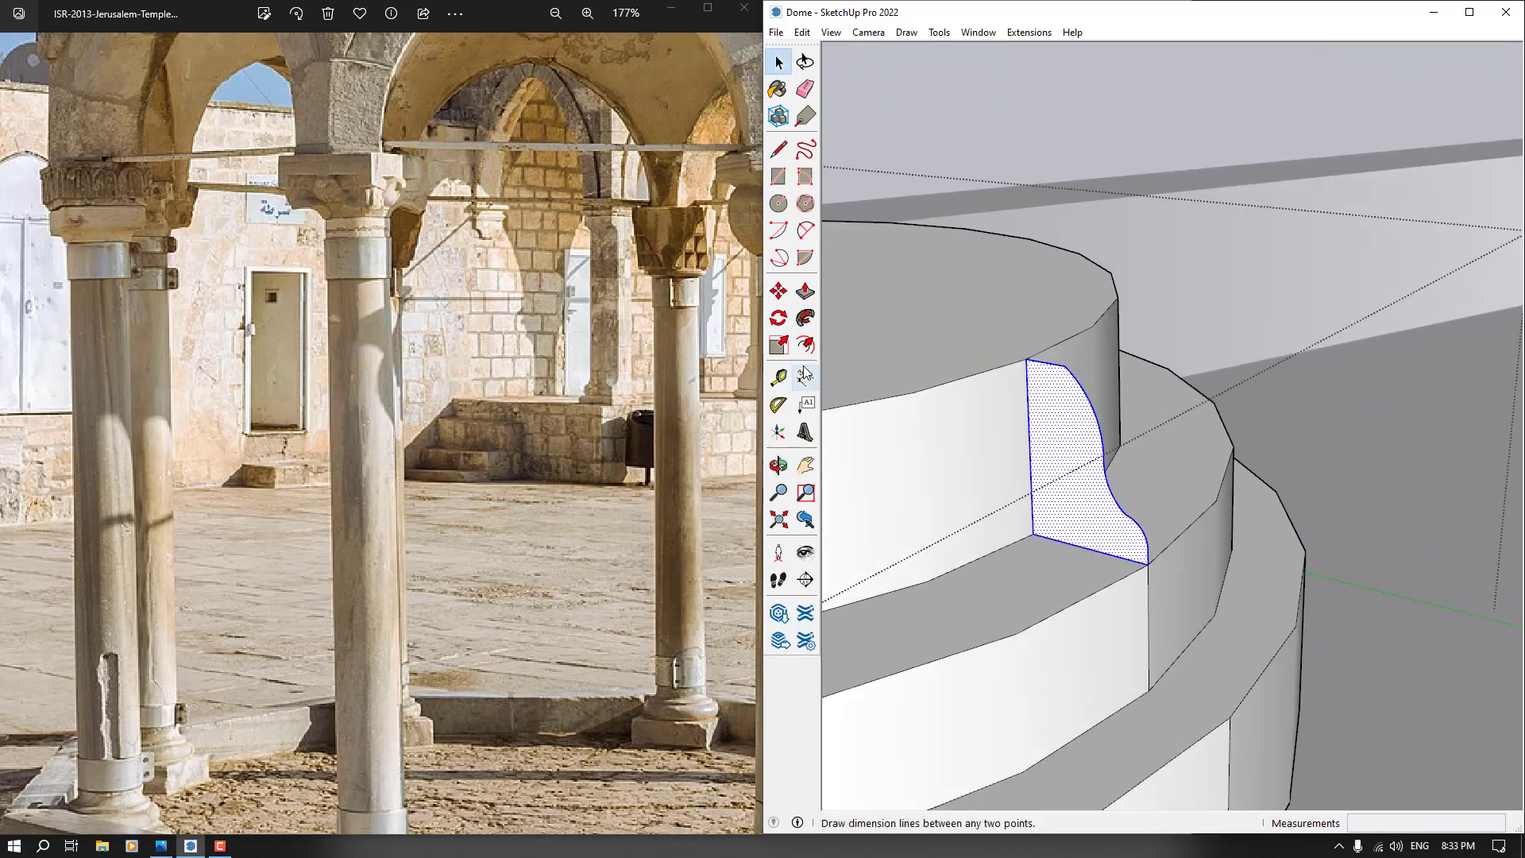
{"action": "left_click", "coordinate": [778, 344]}
{"action": "left_click", "coordinate": [1148, 475]}
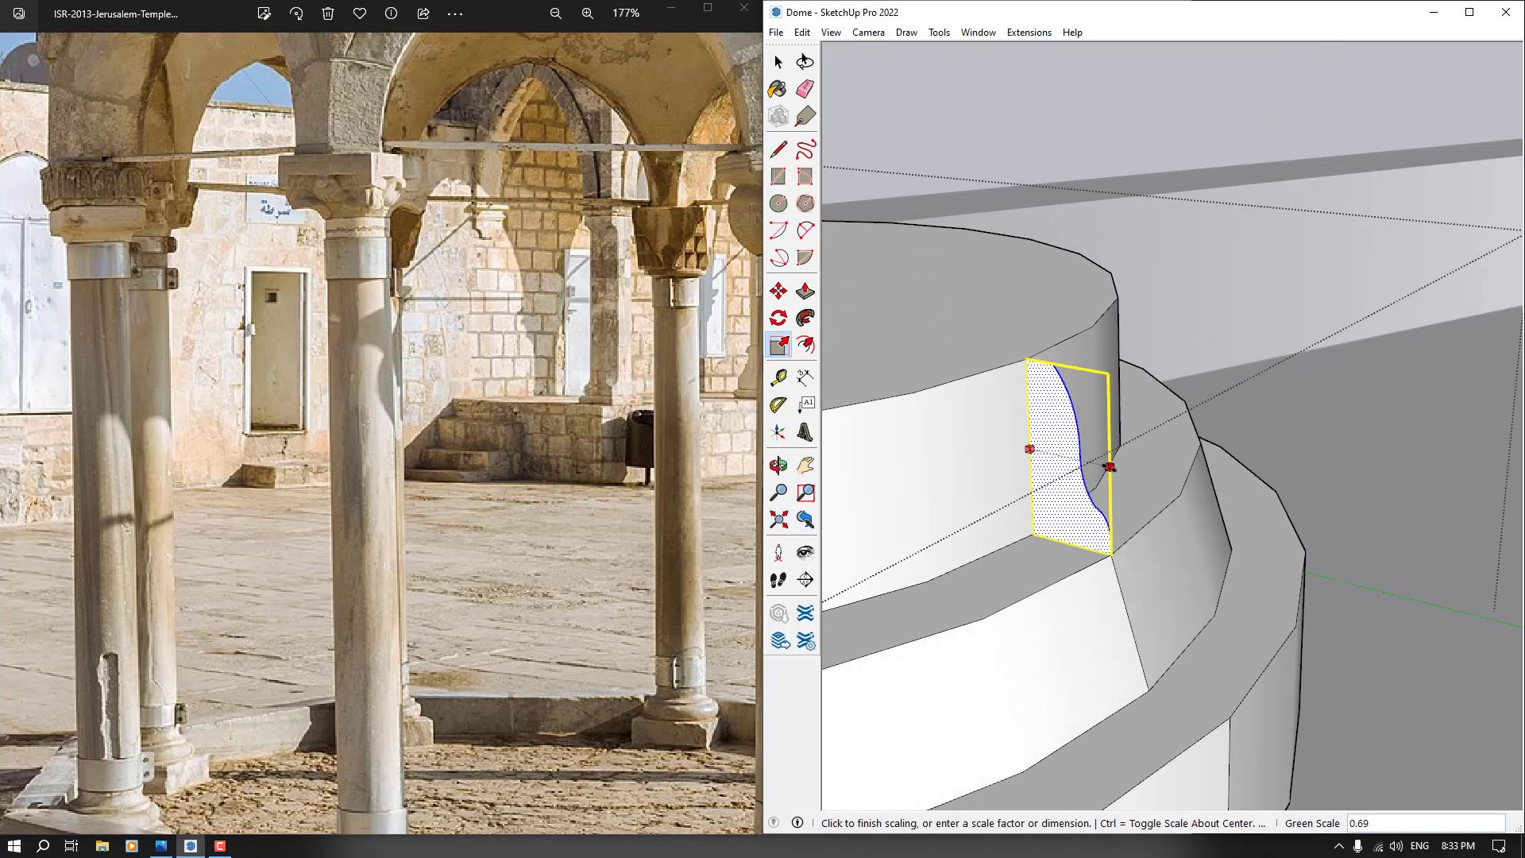
{"action": "key", "text": "space"}
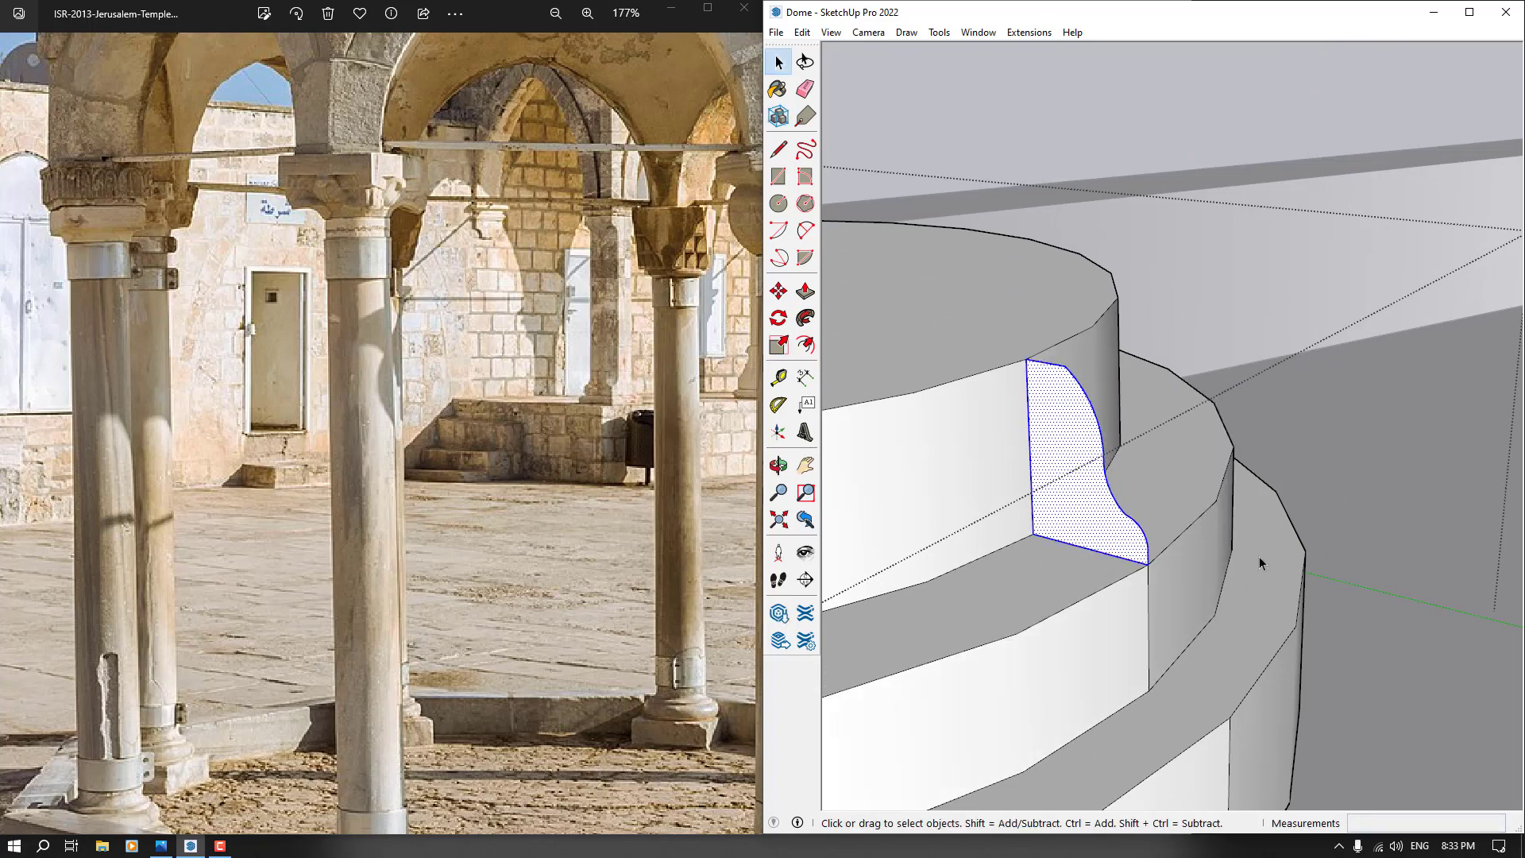
Draw a convex arc inside the profile face, from the junction of its two lower curves to the face's bottom edge short of the corner
{"action": "left_click", "coordinate": [1095, 529]}
{"action": "left_click", "coordinate": [805, 231]}
{"action": "scroll", "coordinate": [1108, 544], "scroll_direction": "up", "scroll_amount": 4}
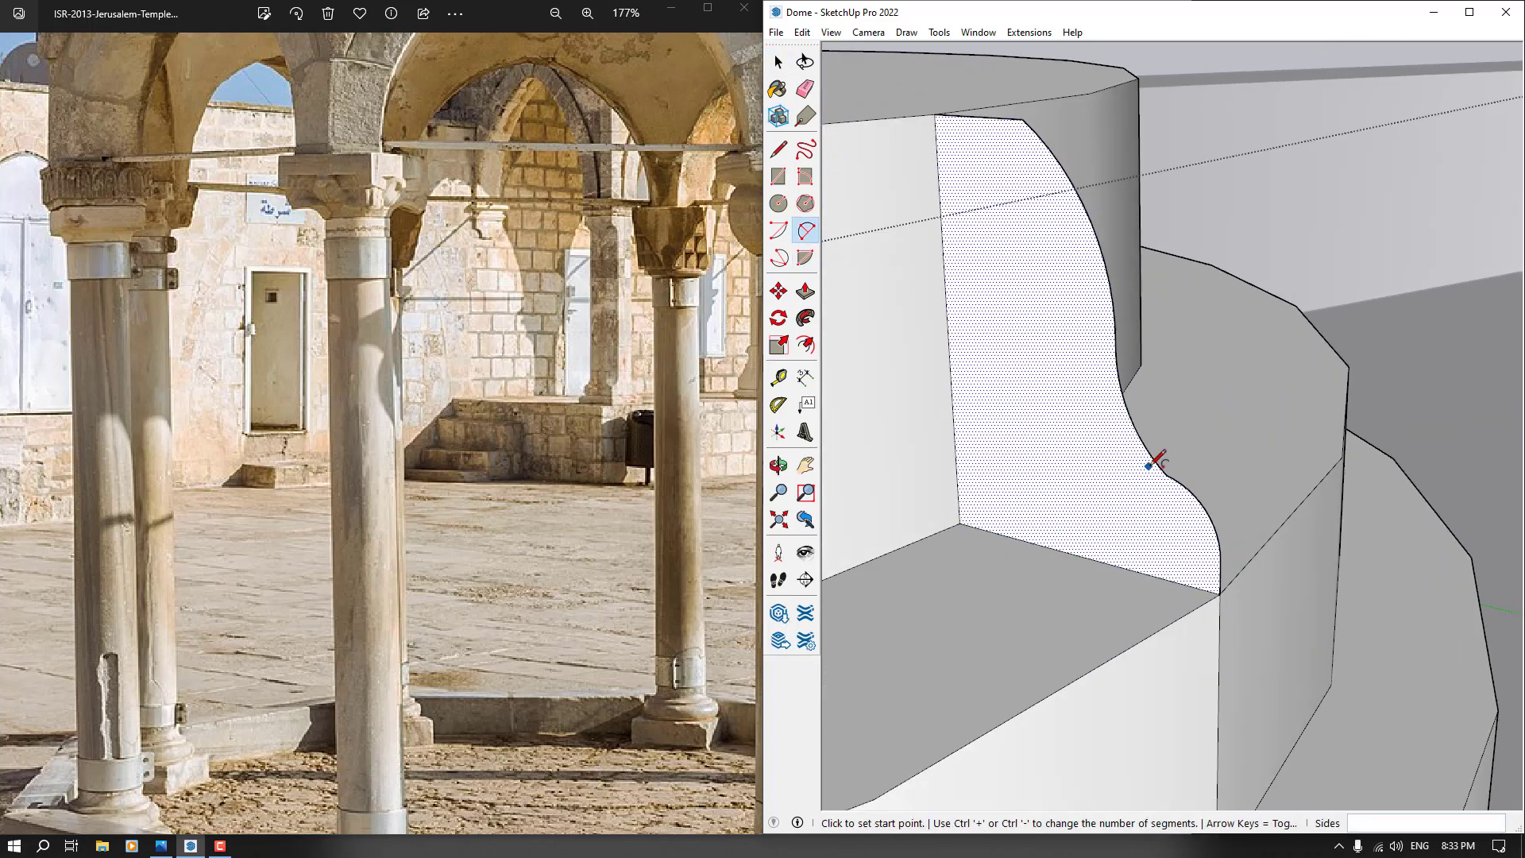
{"action": "left_click", "coordinate": [1163, 474]}
{"action": "left_click", "coordinate": [1189, 585]}
{"action": "left_click", "coordinate": [1196, 579]}
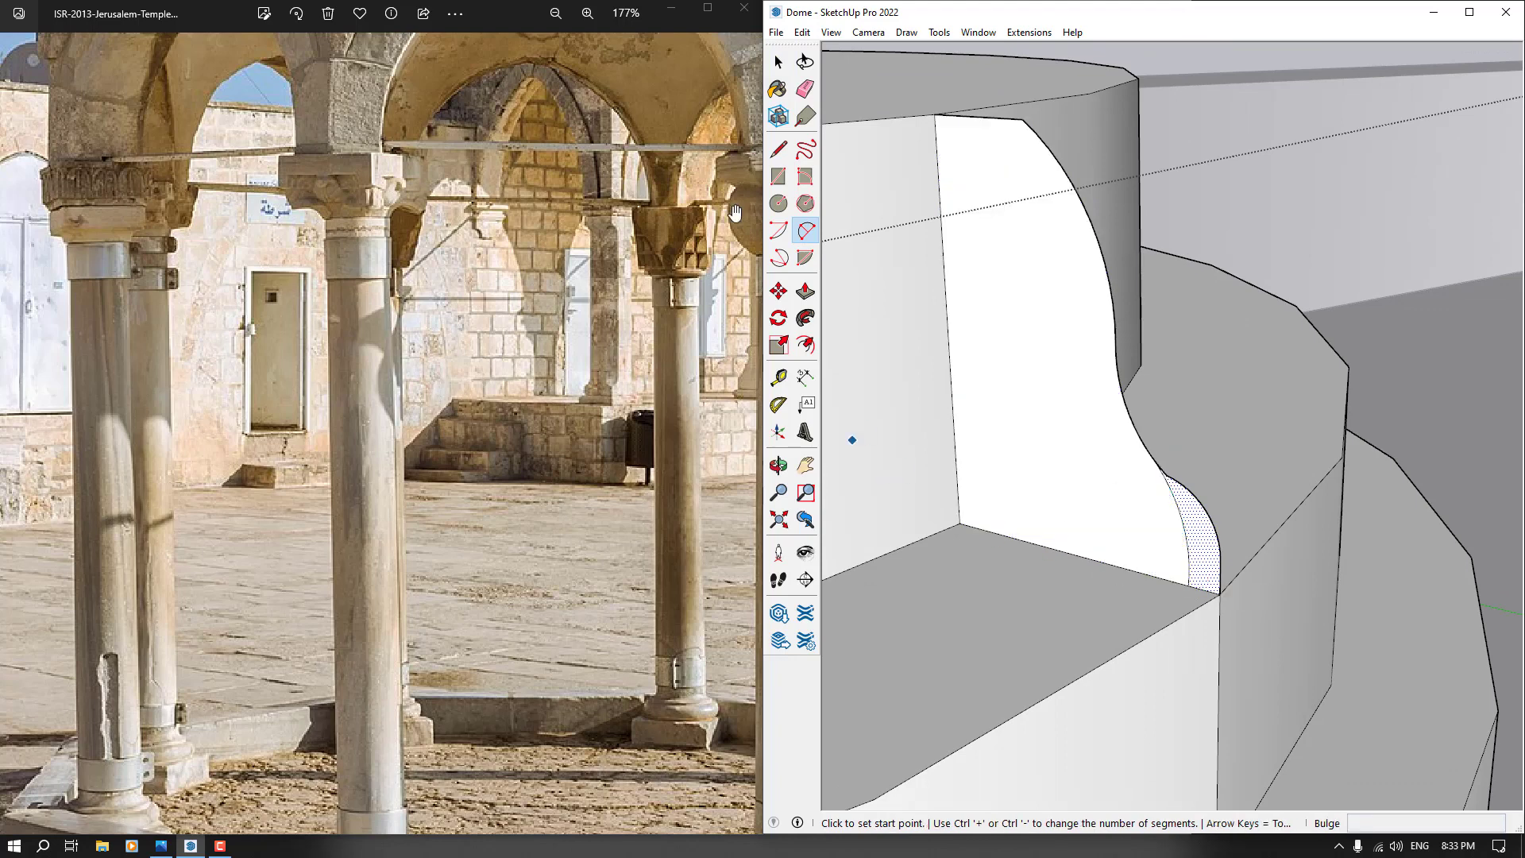
Erase the original lower arc and the leftover corner edges outside the new arc on the moulding profile
{"action": "left_click", "coordinate": [804, 90]}
{"action": "scroll", "coordinate": [1176, 492], "scroll_direction": "up", "scroll_amount": 3}
{"action": "left_click", "coordinate": [1216, 494]}
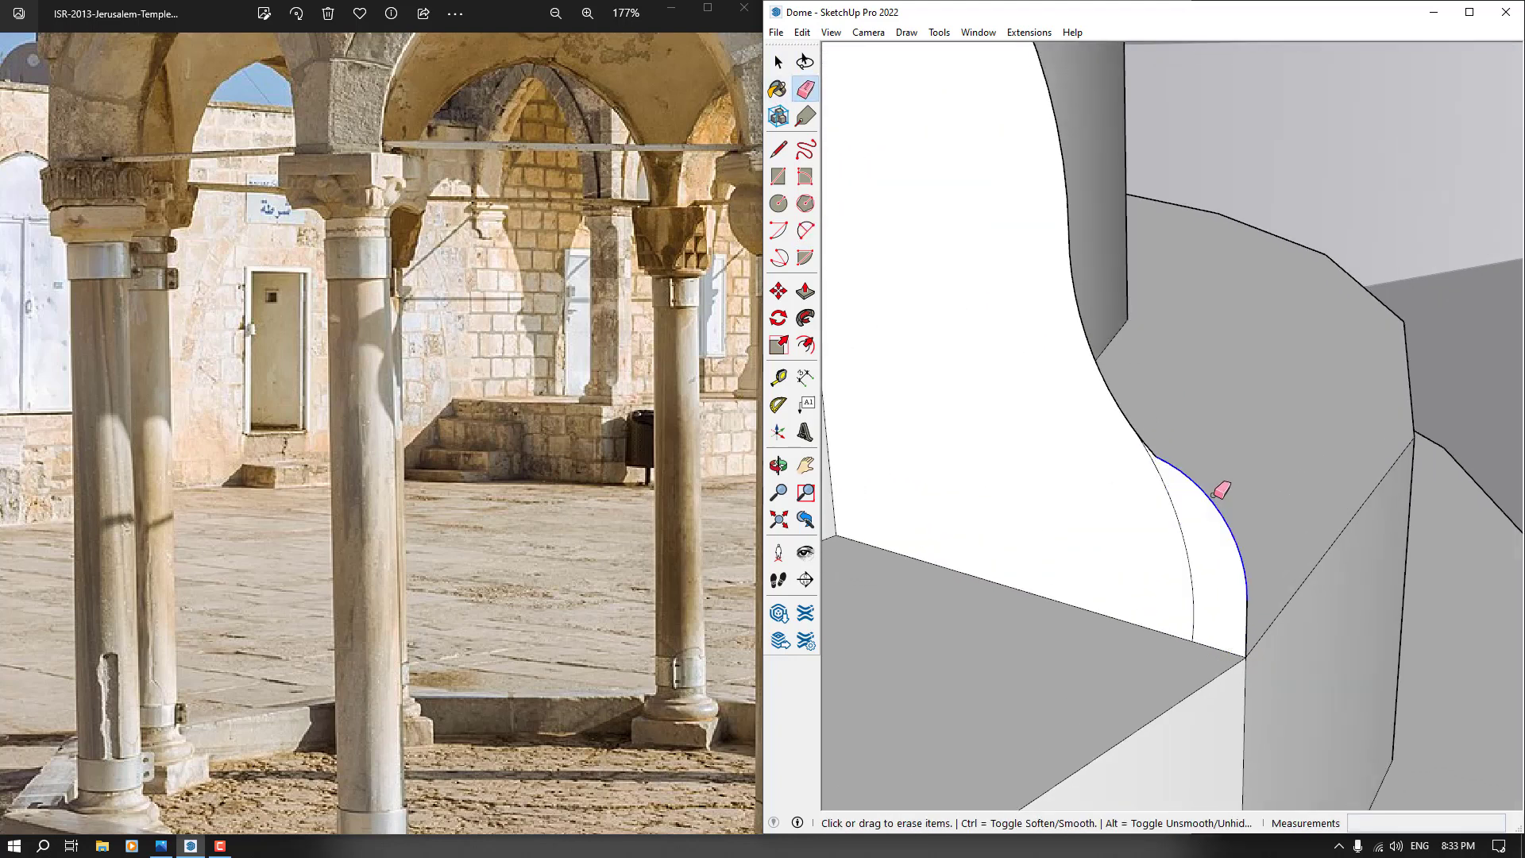
{"action": "left_click", "coordinate": [1215, 649]}
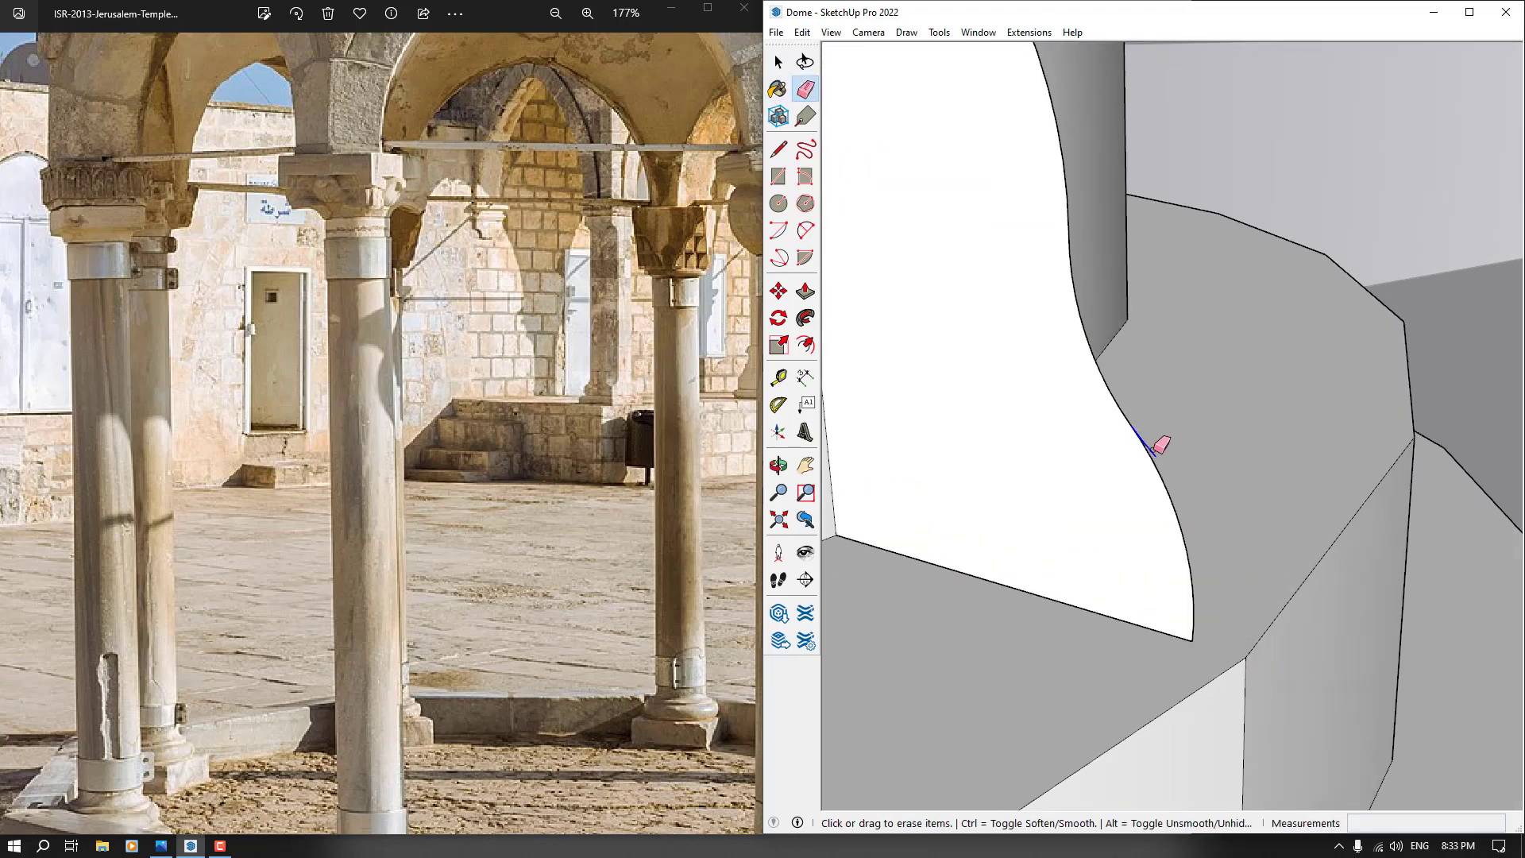
Sweep the reshaped moulding profile around the top circular face of the third tier with Follow Me
{"action": "scroll", "coordinate": [1065, 527], "scroll_direction": "down", "scroll_amount": 5}
{"action": "key", "text": "space"}
{"action": "left_click", "coordinate": [1030, 418]}
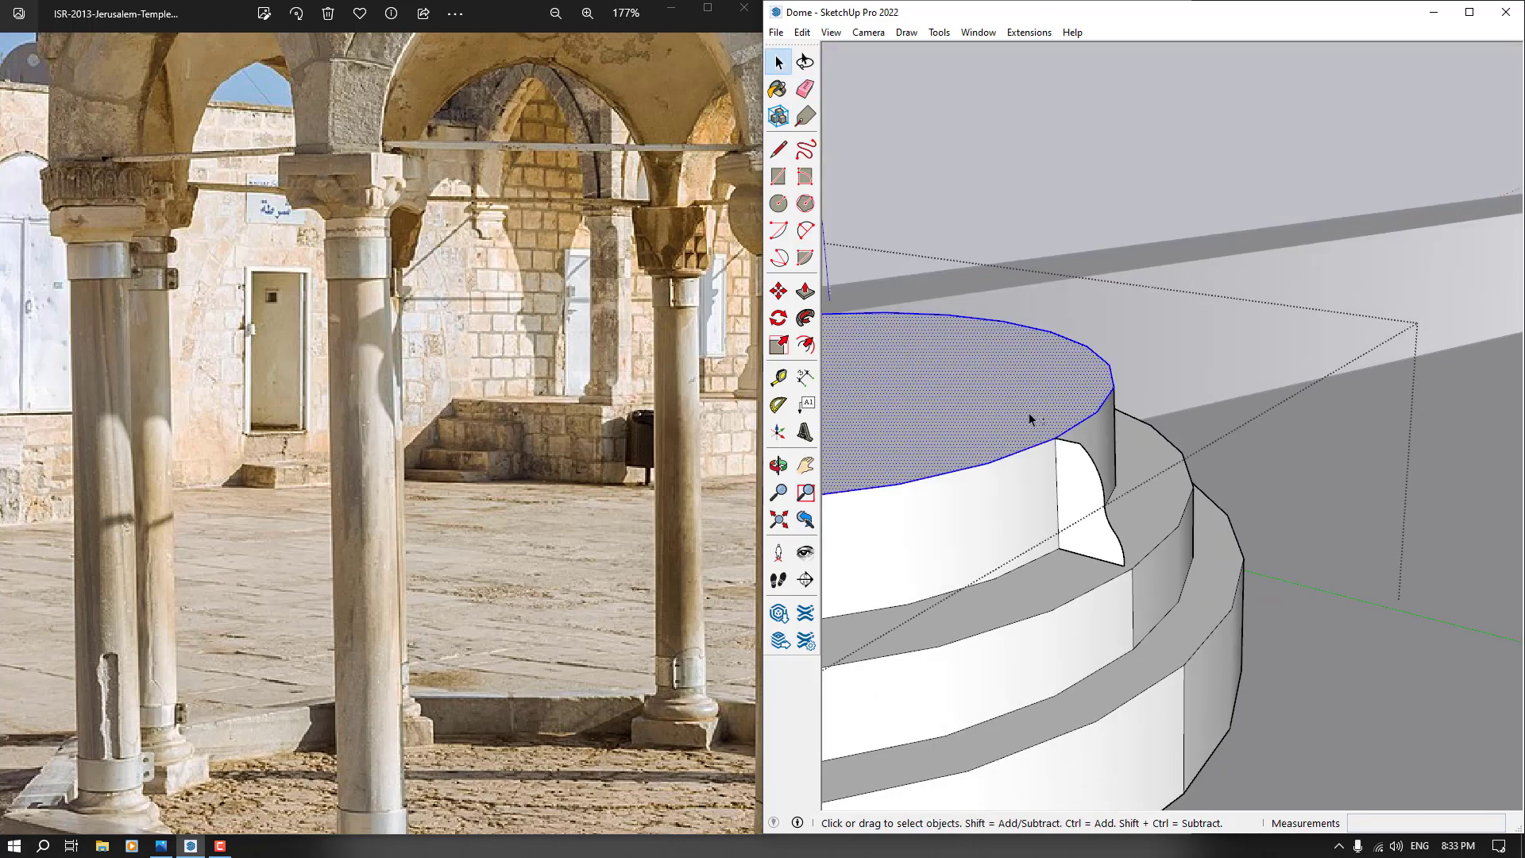
{"action": "left_click", "coordinate": [804, 318]}
{"action": "left_click", "coordinate": [1094, 491]}
{"action": "scroll", "coordinate": [1168, 496], "scroll_direction": "down", "scroll_amount": 5}
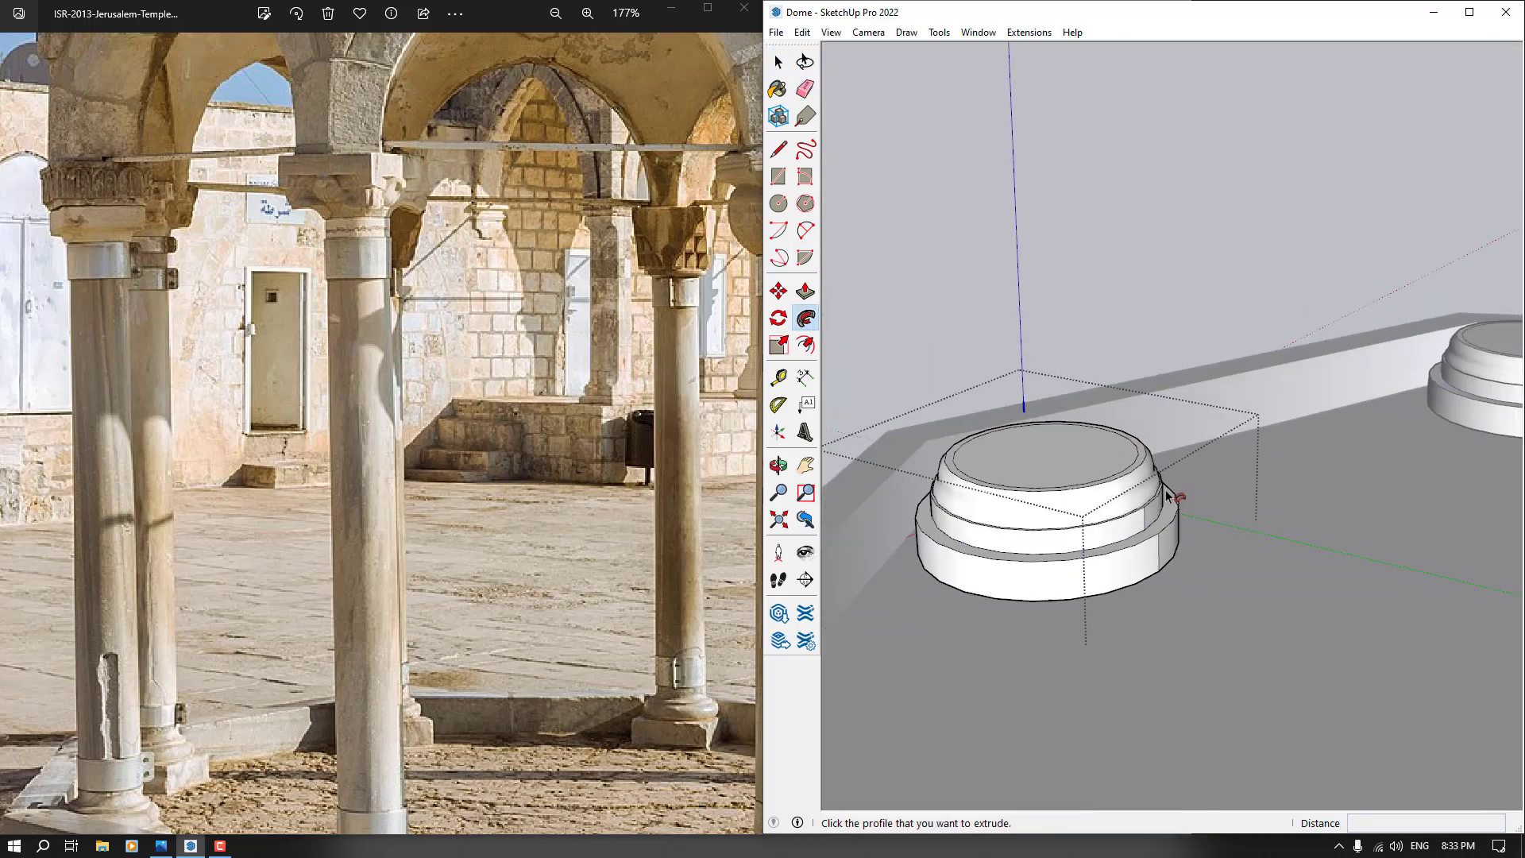
Extrude the column base's round top face upward 400 cm to form the shaft, and leave component editing
{"action": "scroll", "coordinate": [1167, 497], "scroll_direction": "down", "scroll_amount": 5}
{"action": "key", "text": "p"}
{"action": "left_click", "coordinate": [1090, 474]}
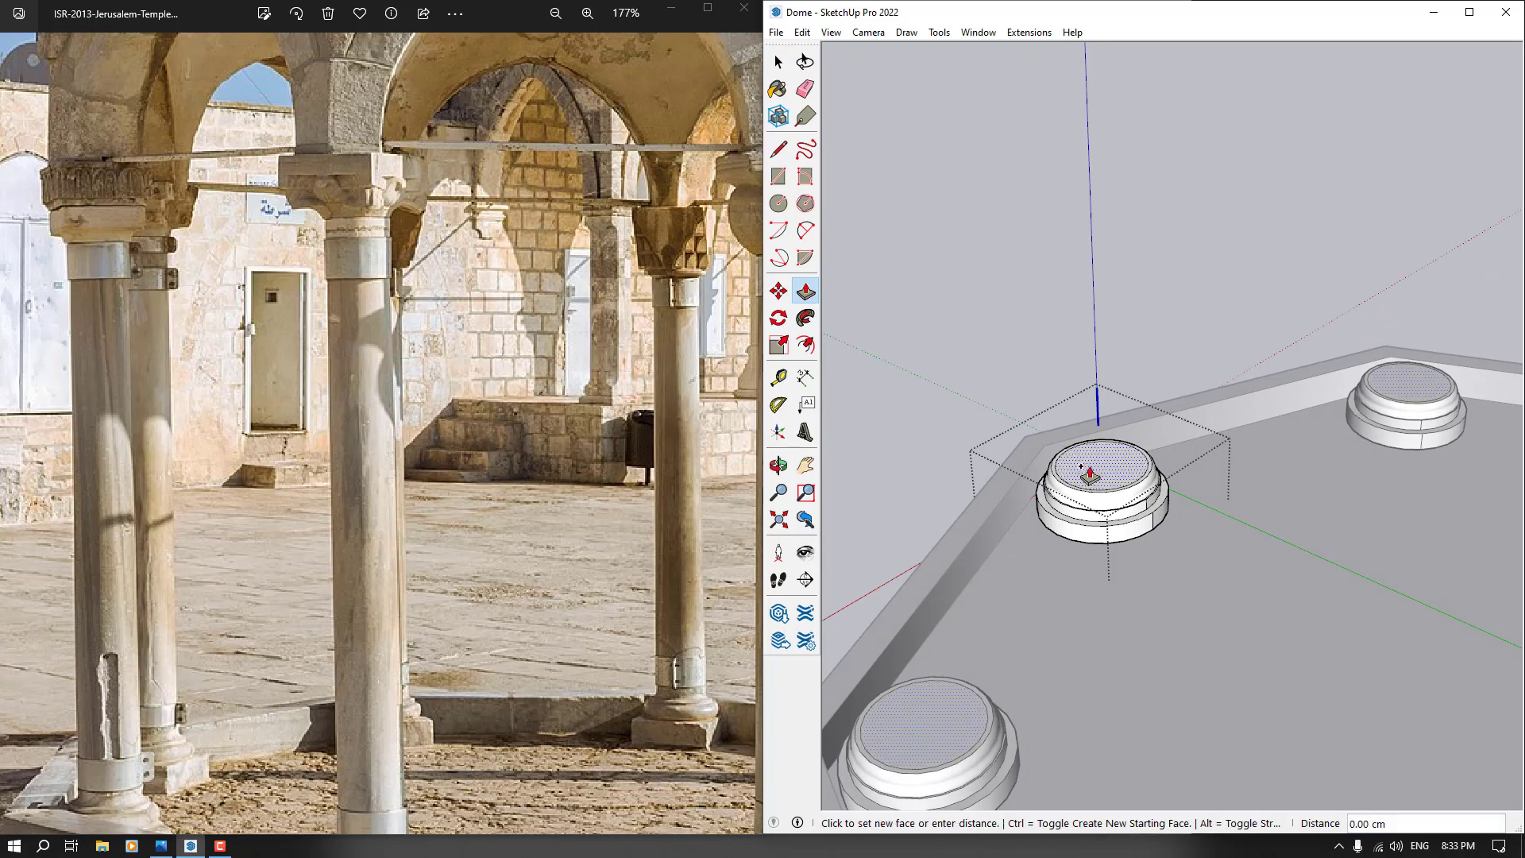
{"action": "scroll", "coordinate": [1081, 466], "scroll_direction": "down", "scroll_amount": 7}
{"action": "middle_click_drag", "start_coordinate": [1082, 467], "coordinate": [1061, 315]}
{"action": "scroll", "coordinate": [1069, 333], "scroll_direction": "up", "scroll_amount": 2}
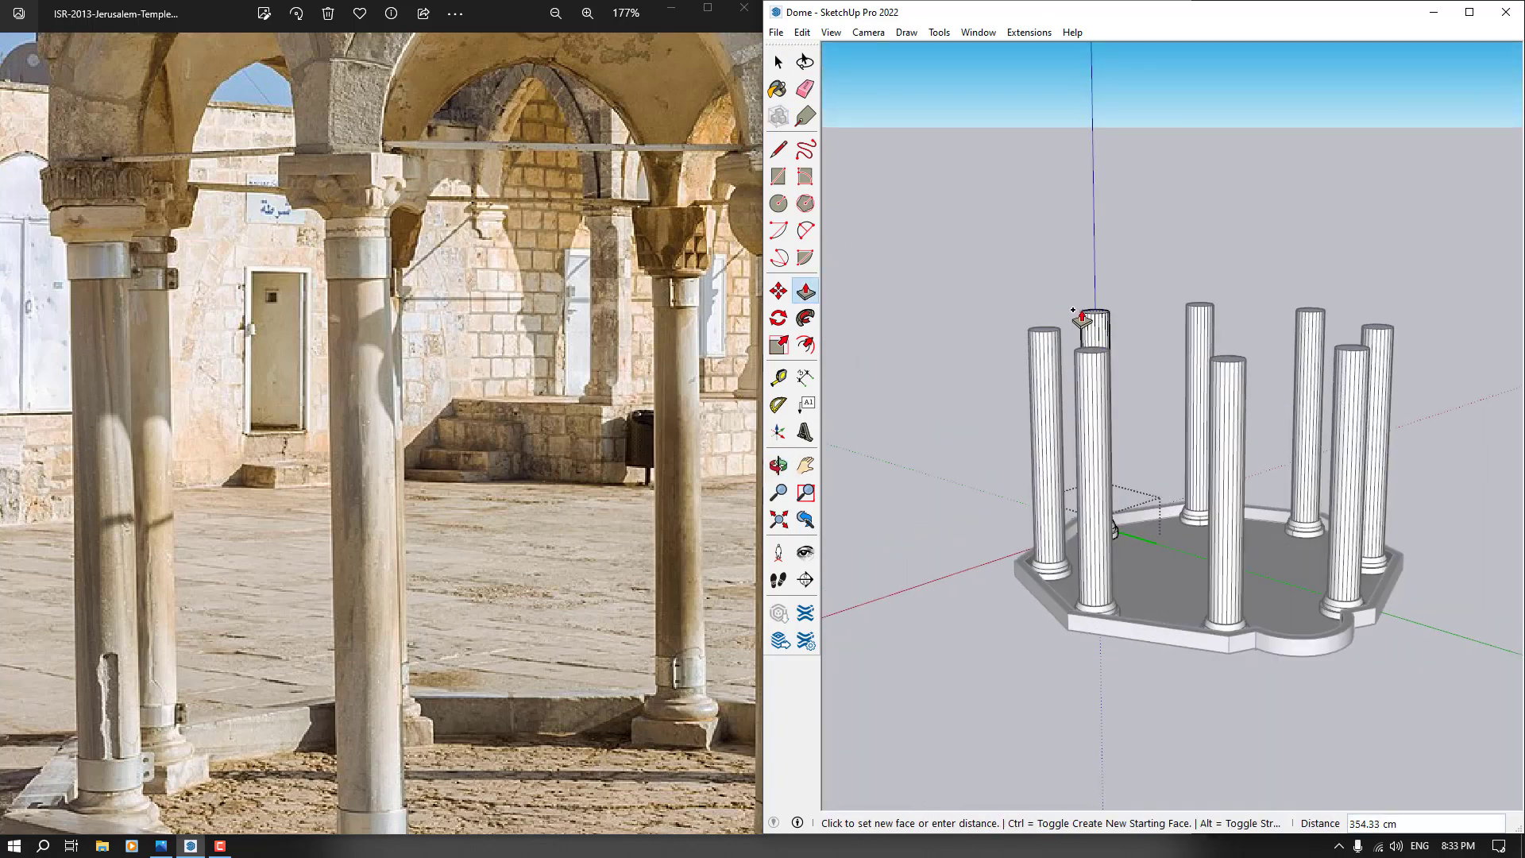
{"action": "scroll", "coordinate": [1081, 304], "scroll_direction": "up", "scroll_amount": 2}
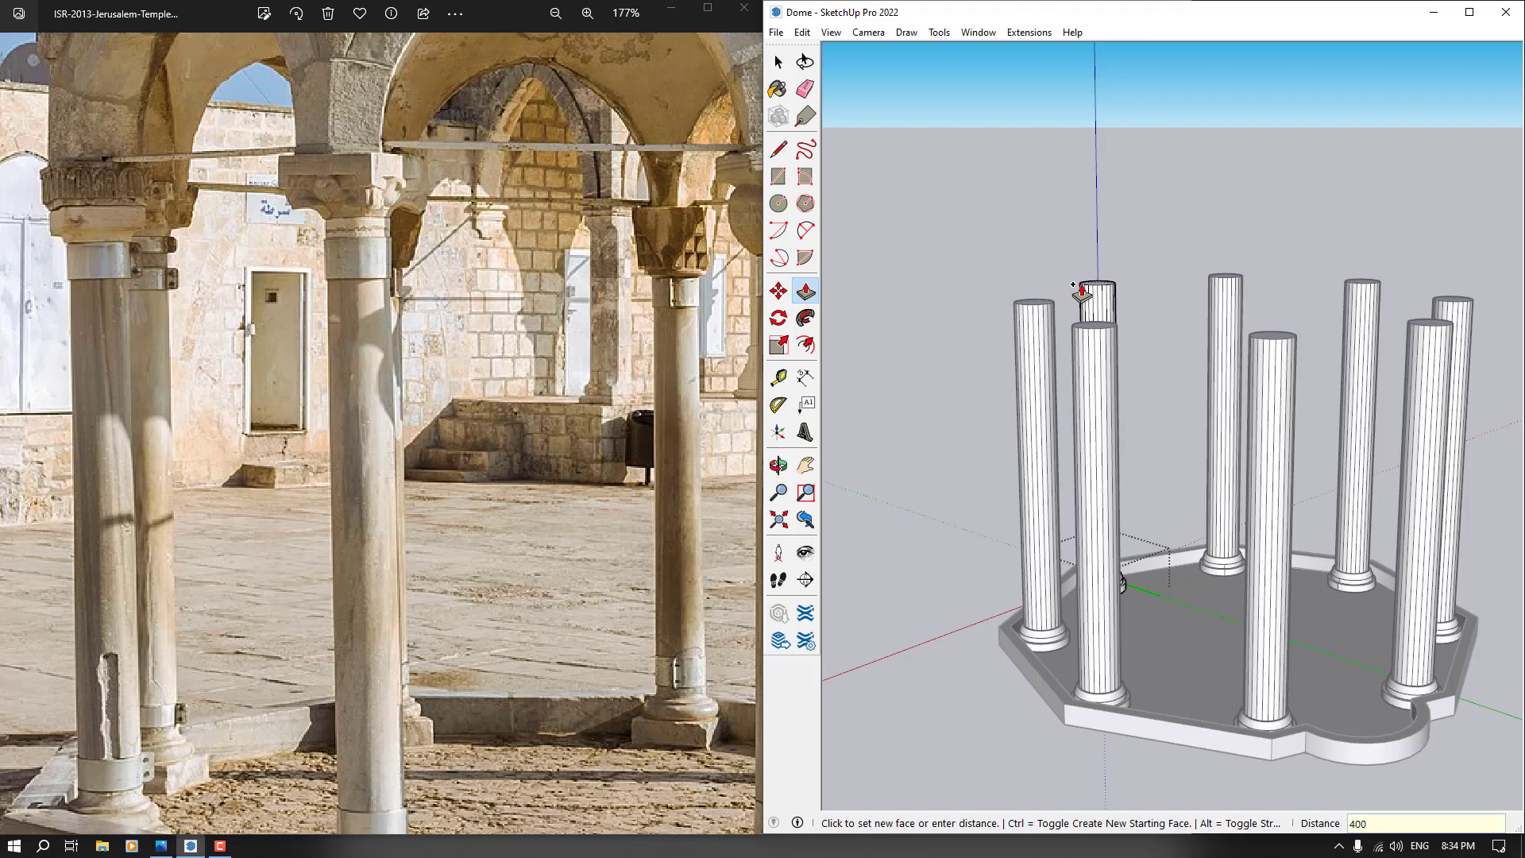
{"action": "key", "text": "Return"}
{"action": "scroll", "coordinate": [985, 548], "scroll_direction": "down", "scroll_amount": 2}
{"action": "middle_click_drag", "start_coordinate": [987, 540], "coordinate": [1021, 574]}
{"action": "key", "text": "space"}
{"action": "scroll", "coordinate": [1060, 712], "scroll_direction": "down", "scroll_amount": 2}
{"action": "left_click", "coordinate": [1047, 697]}
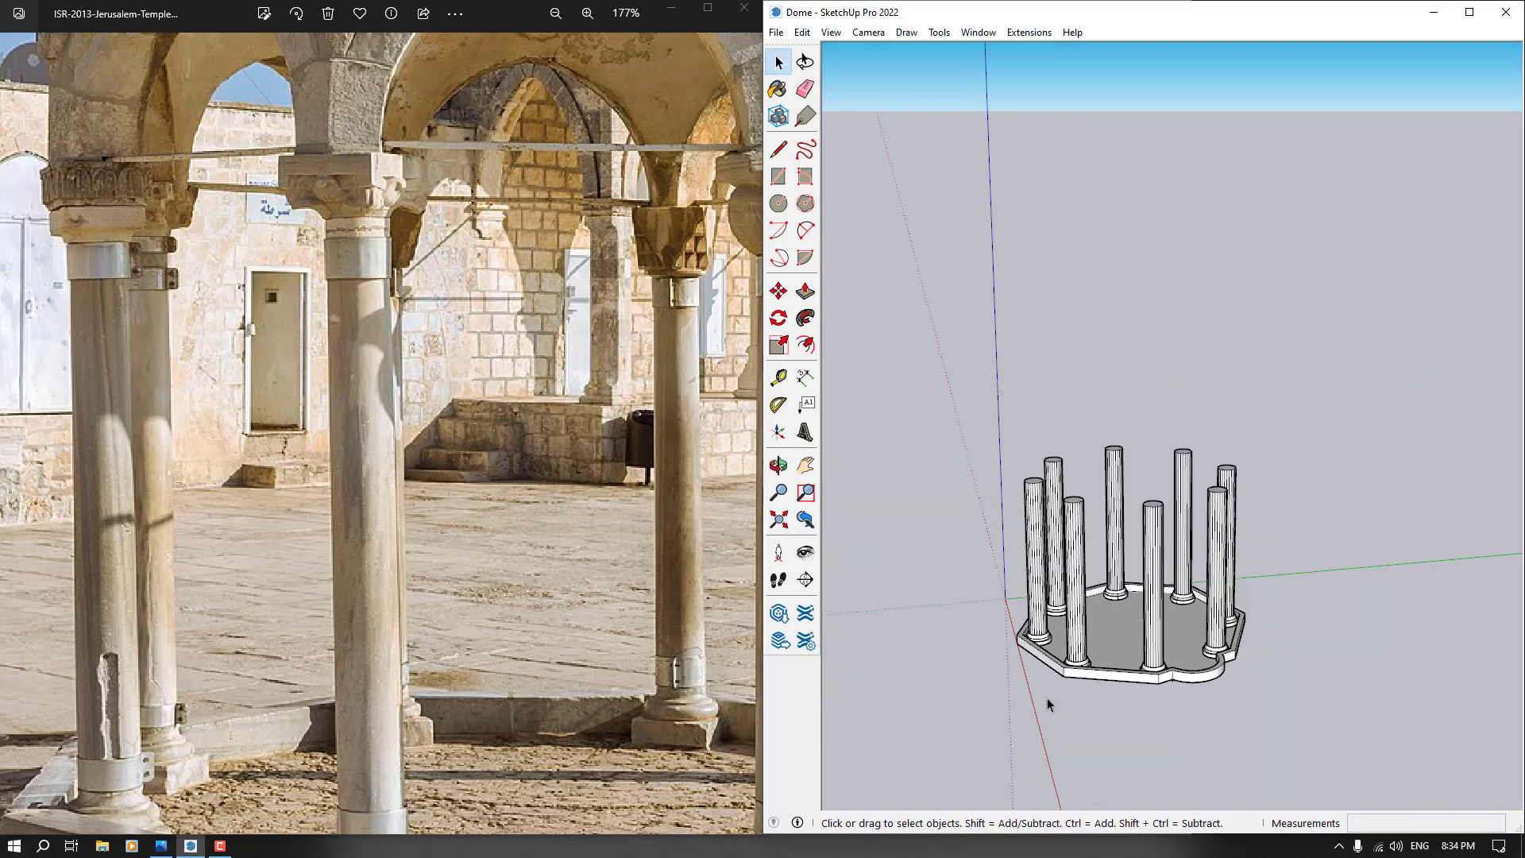
Copy the octagonal base slab straight up by about 423 cm, to the top of the columns
{"action": "middle_click_drag", "start_coordinate": [1046, 701], "coordinate": [1276, 670]}
{"action": "scroll", "coordinate": [1072, 602], "scroll_direction": "up", "scroll_amount": 3}
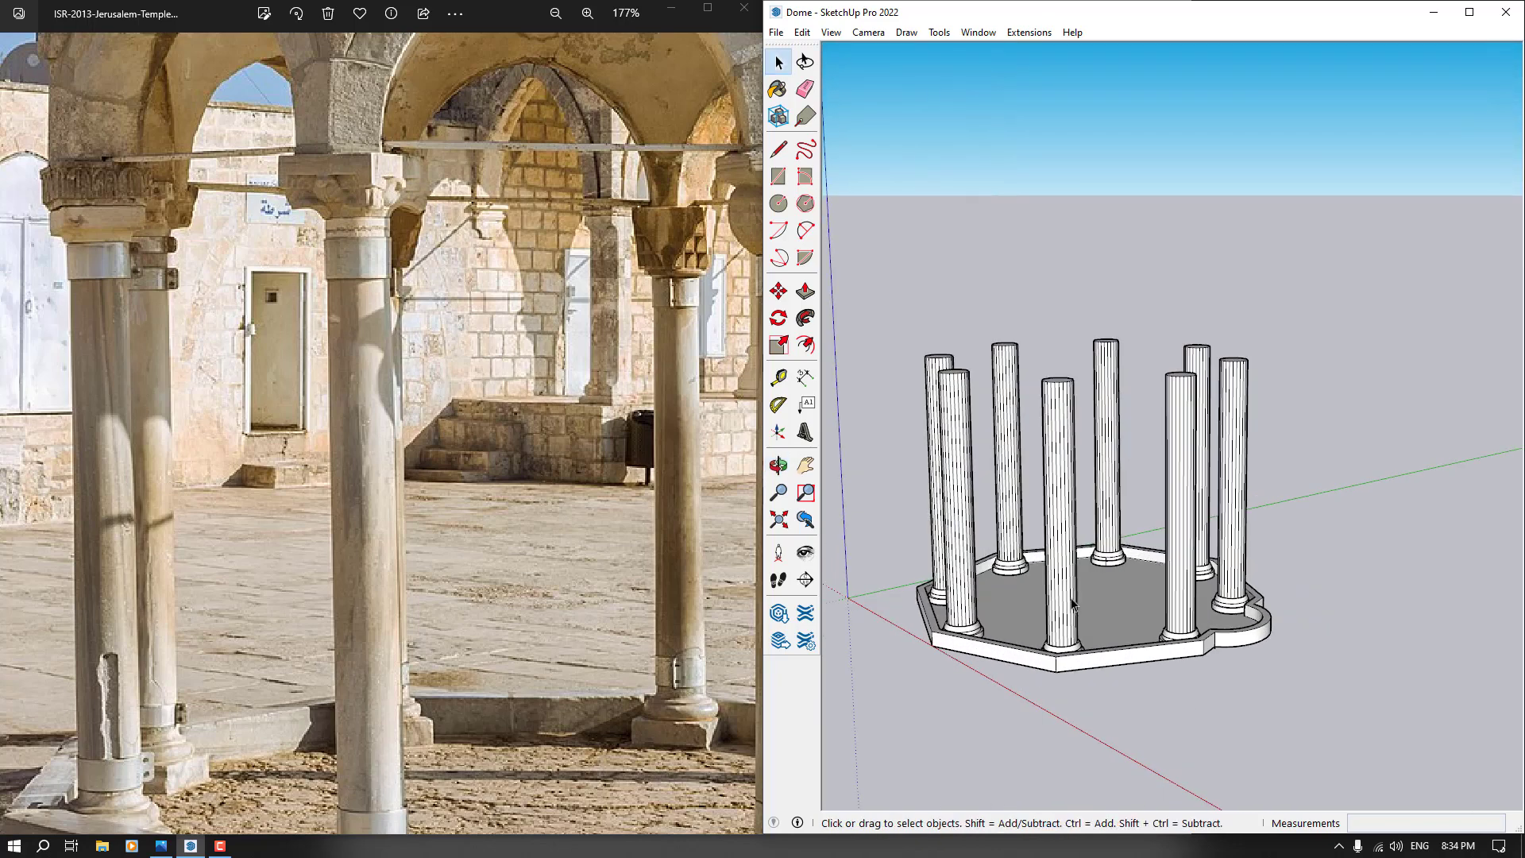
{"action": "middle_click_drag", "start_coordinate": [1068, 560], "coordinate": [1133, 628]}
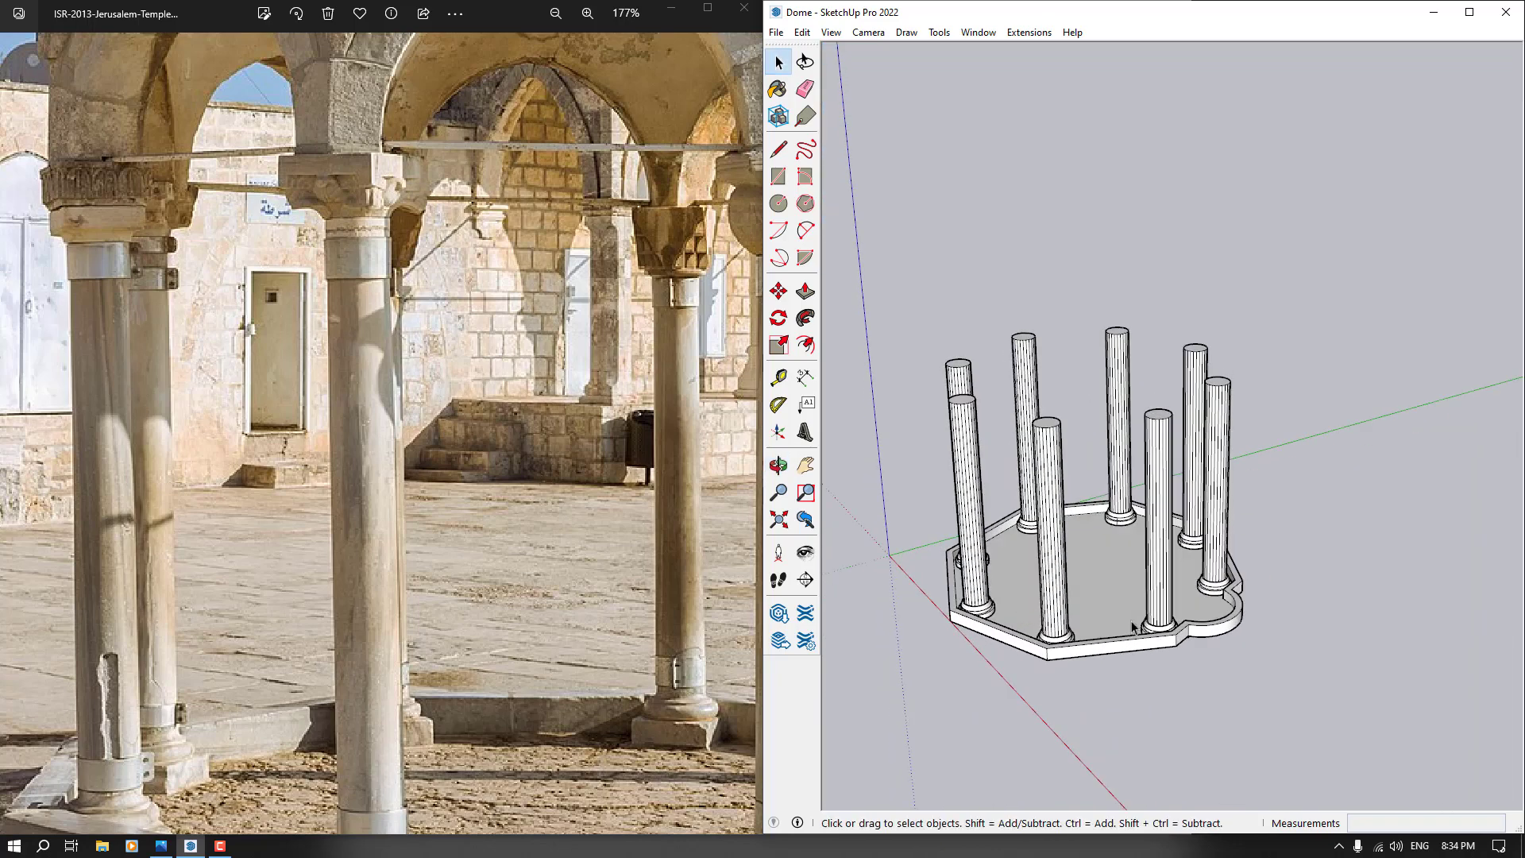
{"action": "left_click", "coordinate": [1133, 627]}
{"action": "left_click", "coordinate": [779, 292]}
{"action": "middle_click_drag", "start_coordinate": [889, 586], "coordinate": [897, 500]}
{"action": "key", "text": "ctrl"}
{"action": "left_click", "coordinate": [937, 606]}
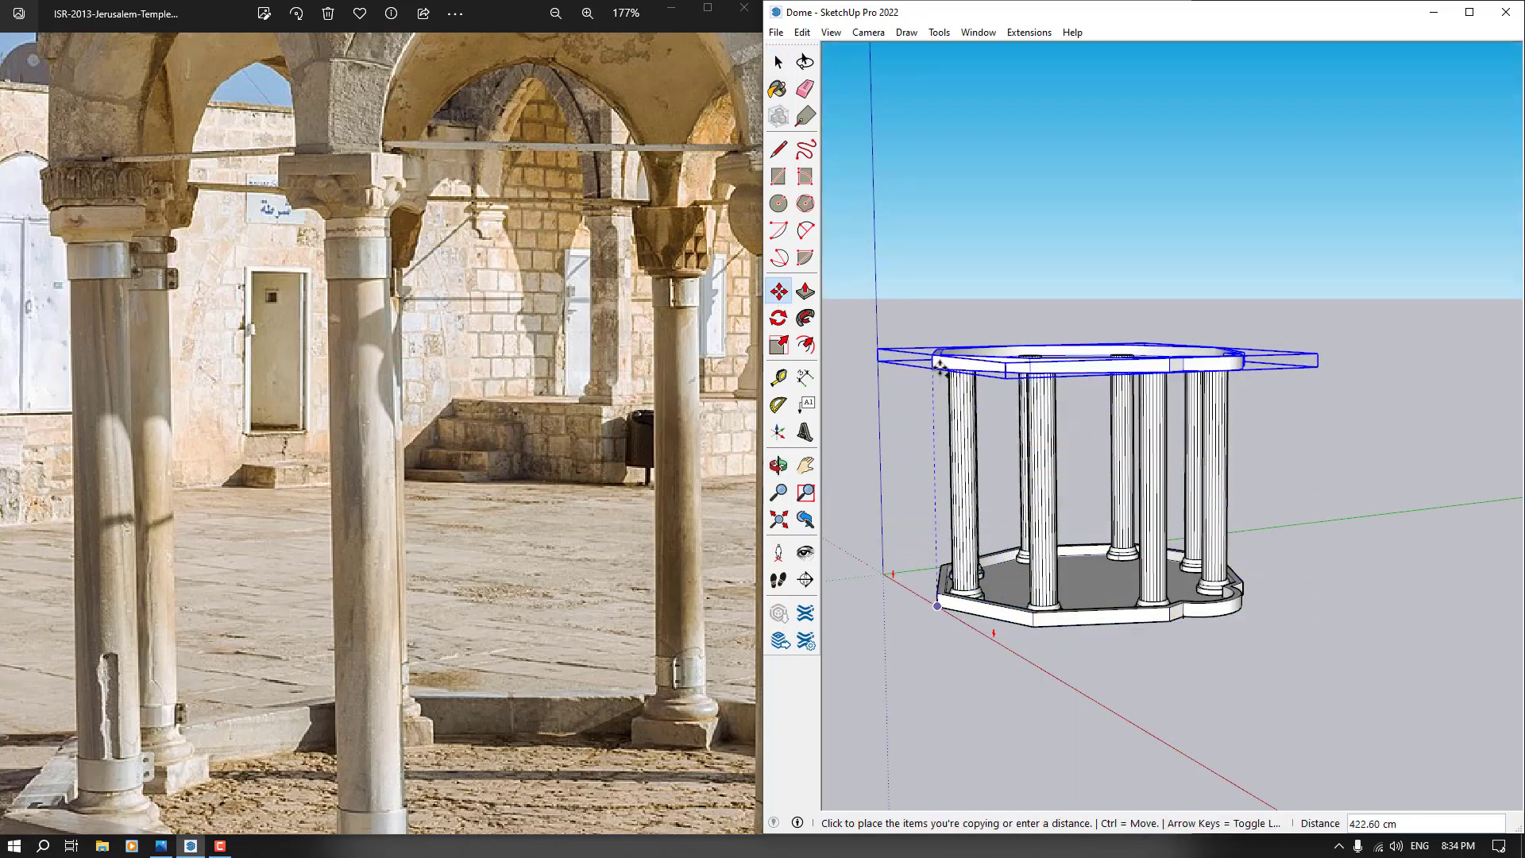
{"action": "left_click", "coordinate": [936, 358]}
Adjust the copied slab's height with Move so its underside rests on the column tops
{"action": "scroll", "coordinate": [937, 358], "scroll_direction": "up", "scroll_amount": 8}
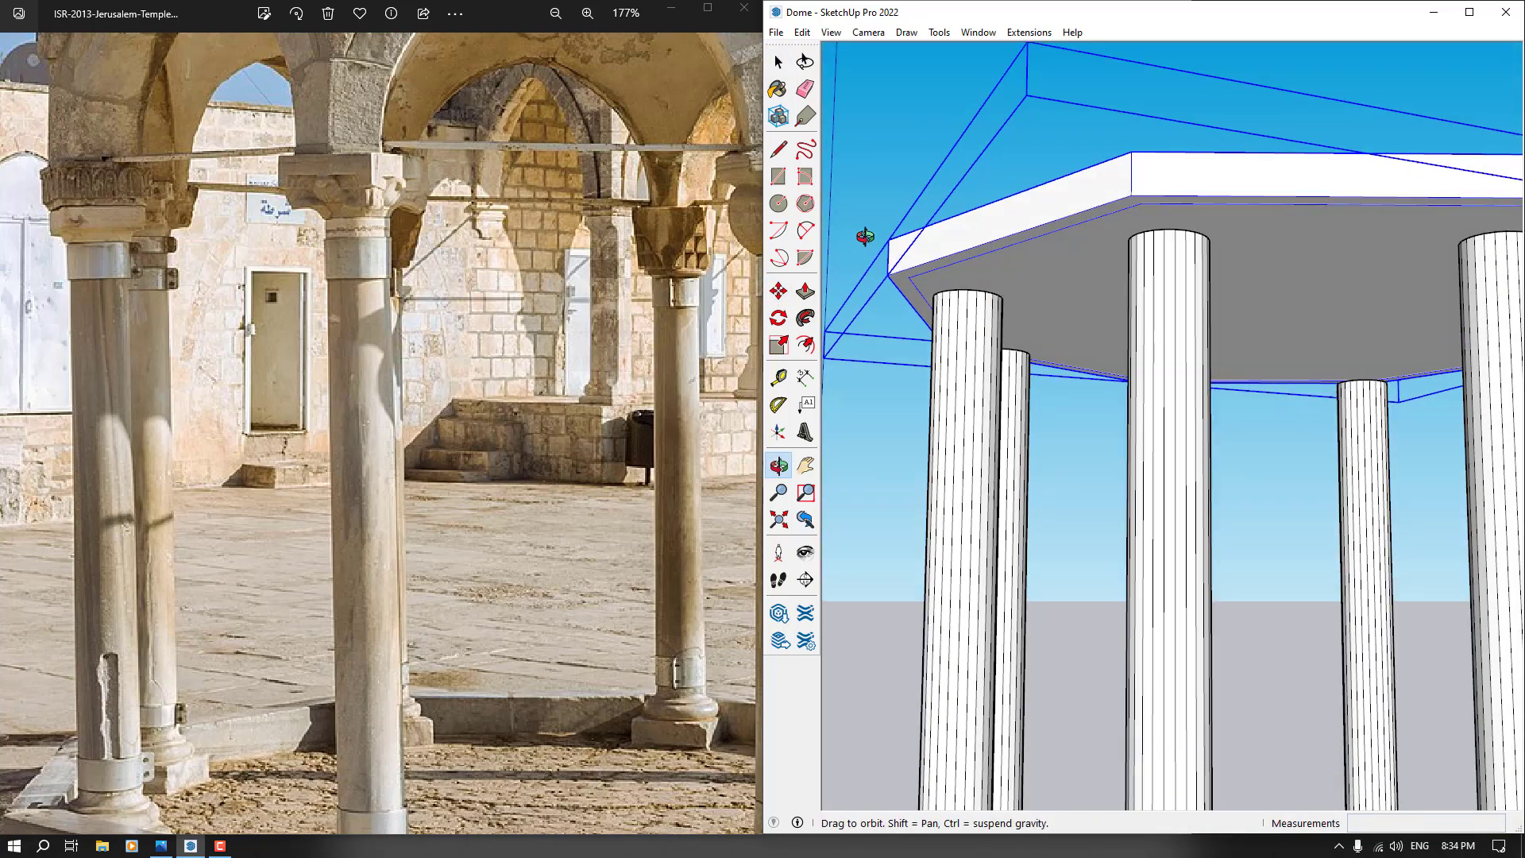
{"action": "left_click", "coordinate": [885, 277]}
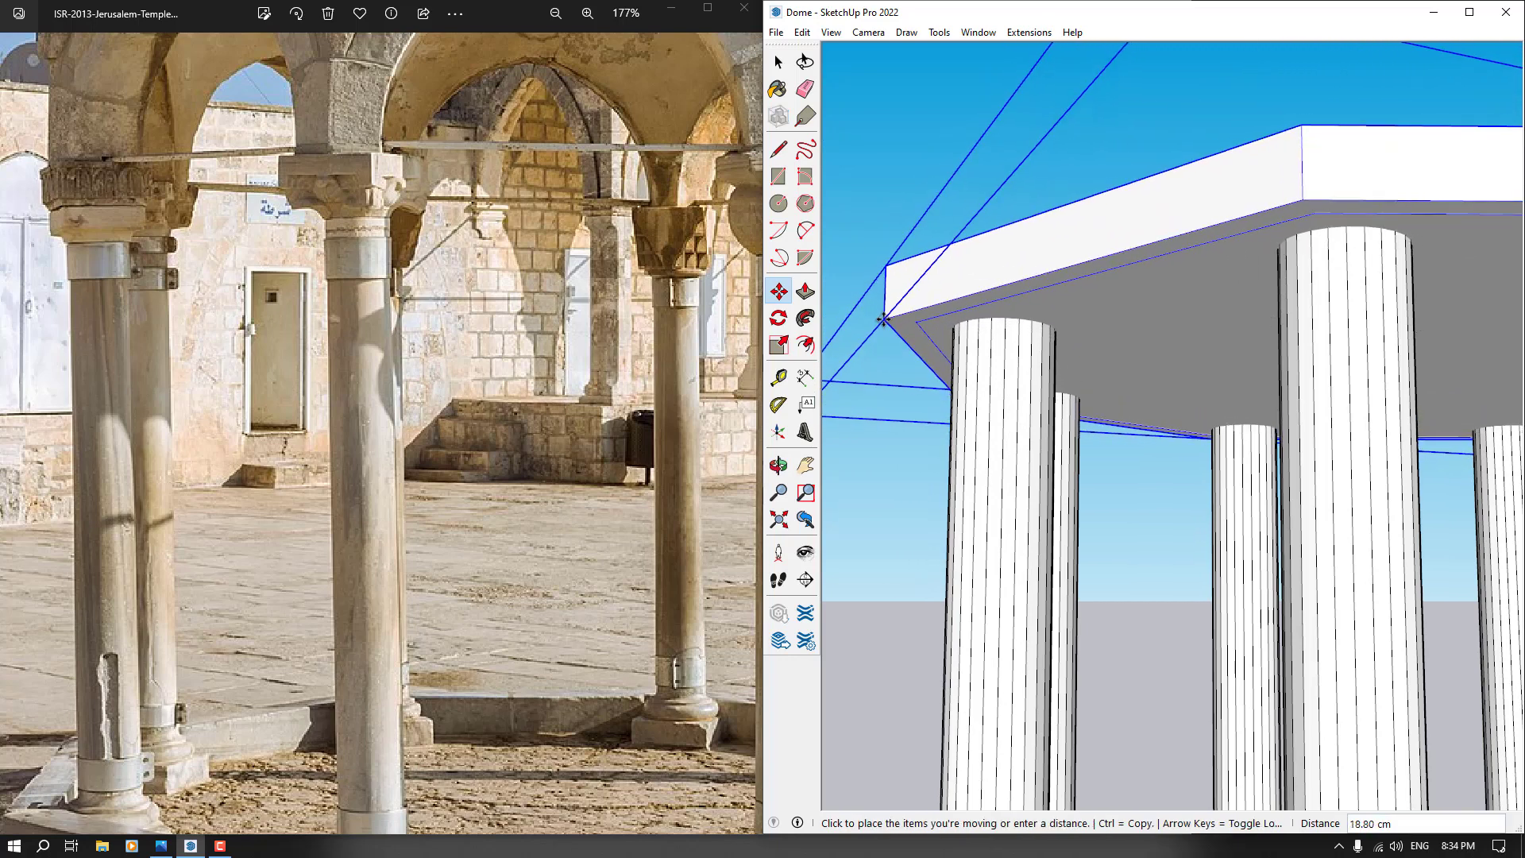
{"action": "left_click", "coordinate": [1002, 290]}
{"action": "scroll", "coordinate": [1003, 290], "scroll_direction": "up", "scroll_amount": 3}
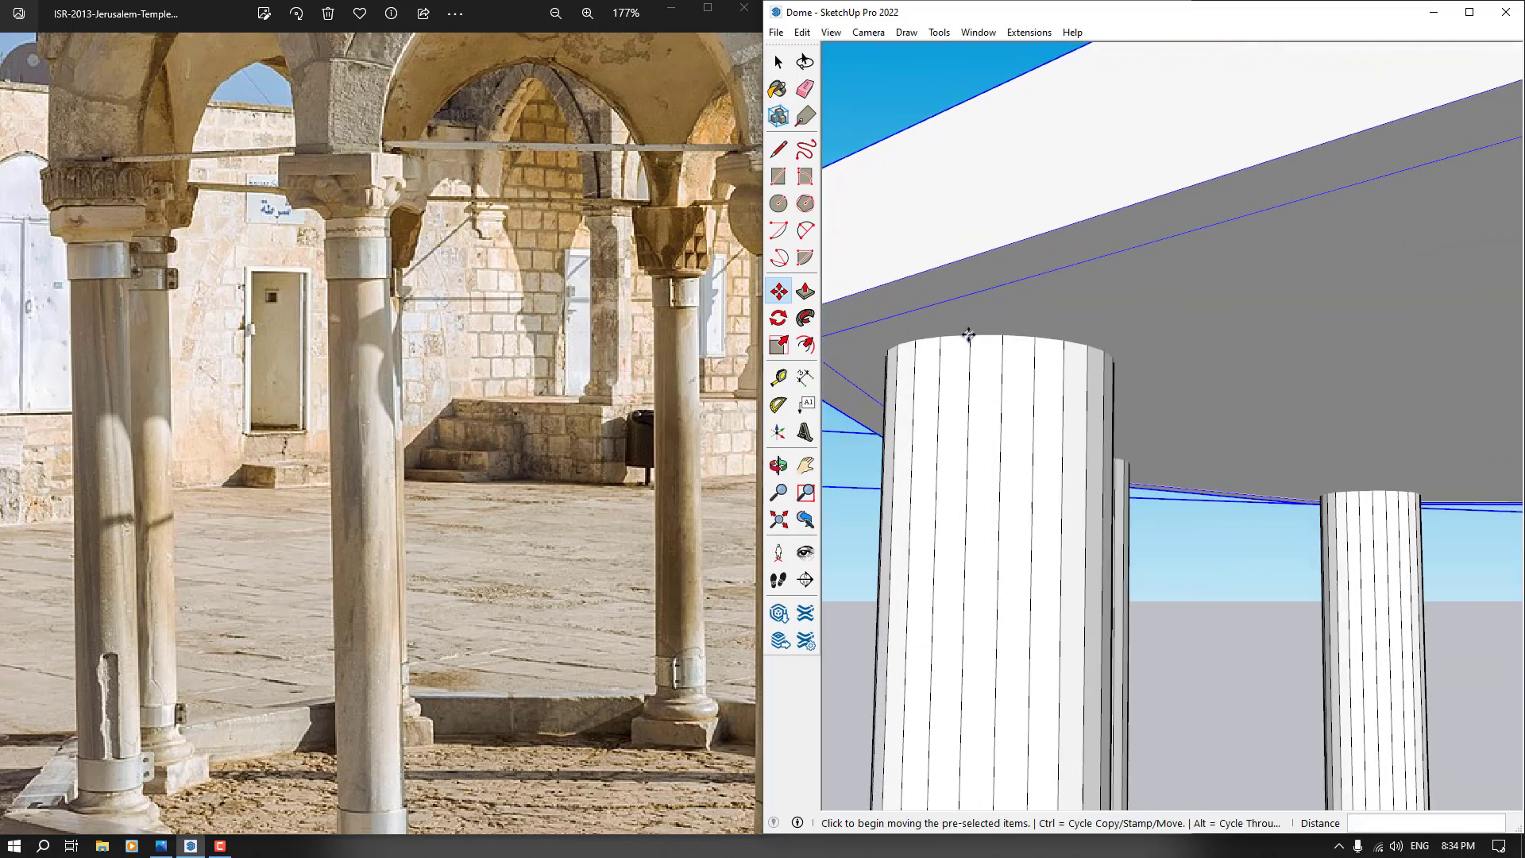
{"action": "left_click", "coordinate": [968, 334]}
{"action": "left_click", "coordinate": [972, 300]}
{"action": "scroll", "coordinate": [983, 358], "scroll_direction": "down", "scroll_amount": 4}
{"action": "middle_click_drag", "start_coordinate": [993, 398], "coordinate": [987, 450]}
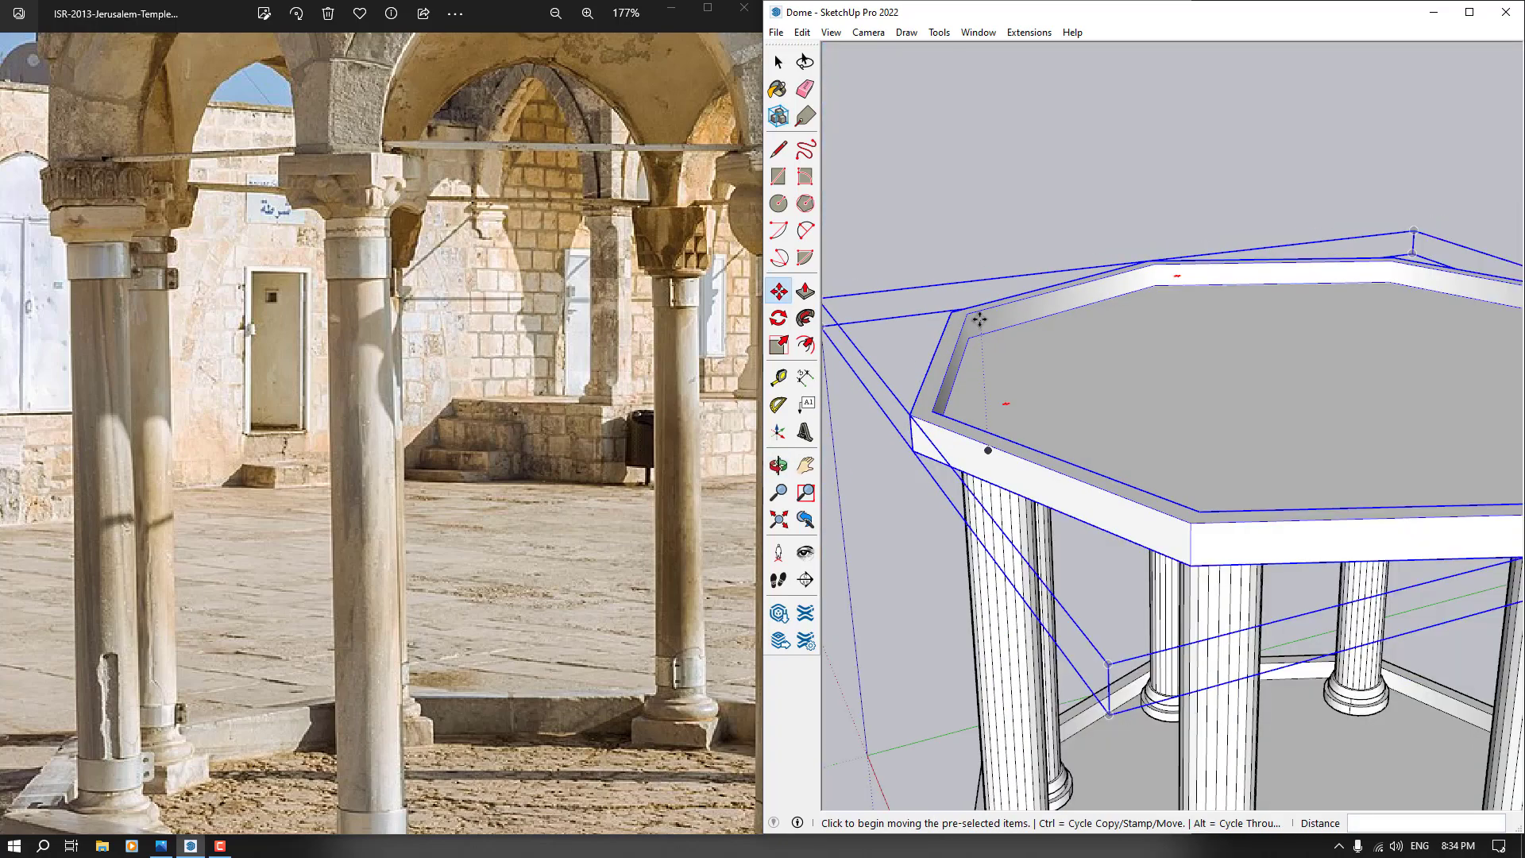
Open the upper slab for editing and raise its recessed inner face 20 cm, level with the rim
{"action": "scroll", "coordinate": [987, 450], "scroll_direction": "down", "scroll_amount": 4}
{"action": "middle_click_drag", "start_coordinate": [1096, 389], "coordinate": [976, 316]}
{"action": "scroll", "coordinate": [443, 419], "scroll_direction": "down", "scroll_amount": 5}
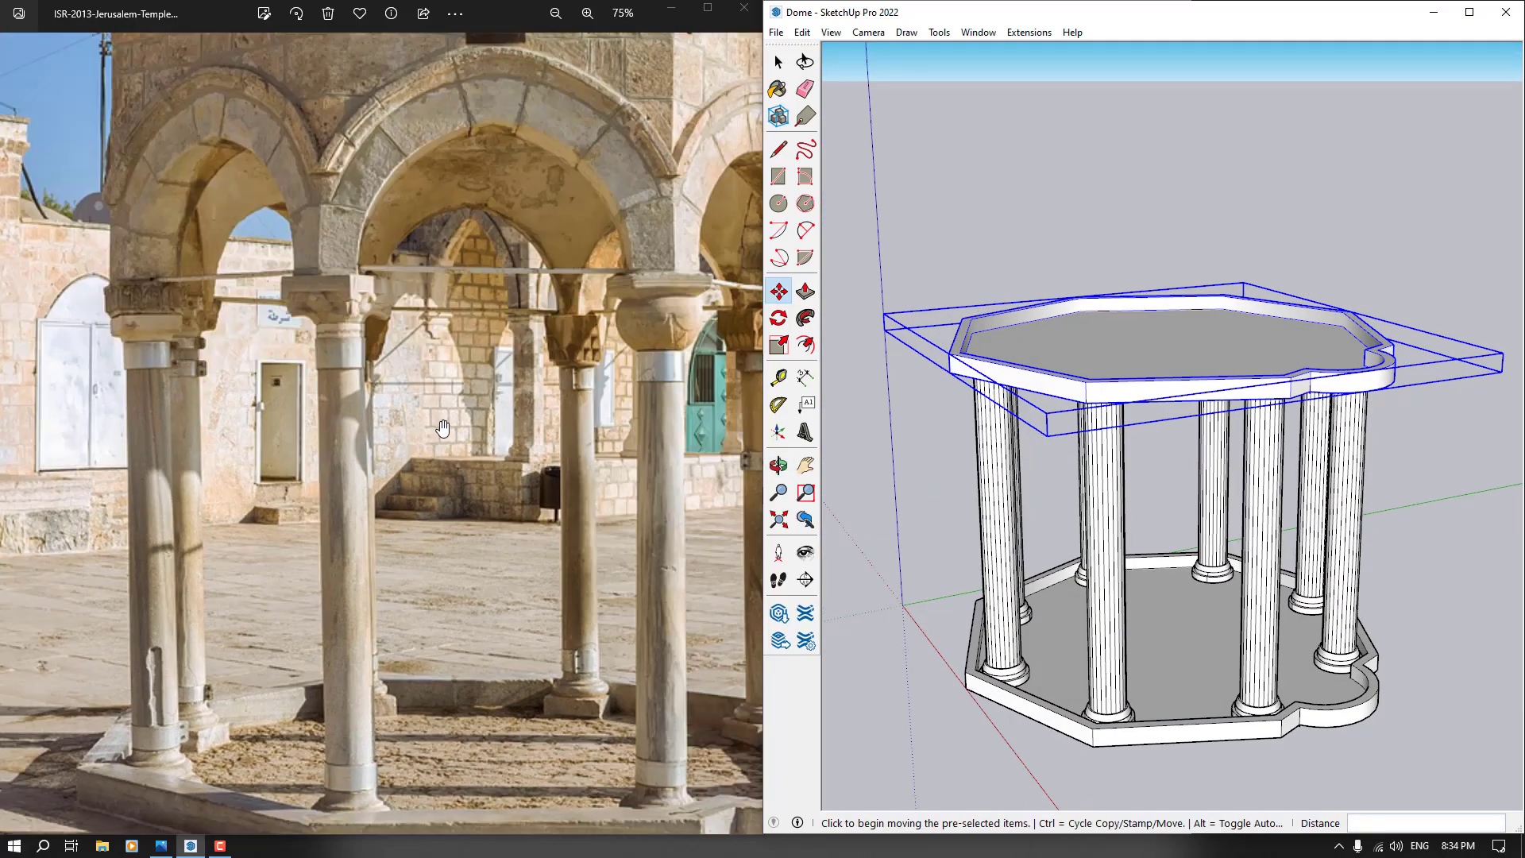
{"action": "key", "text": "space"}
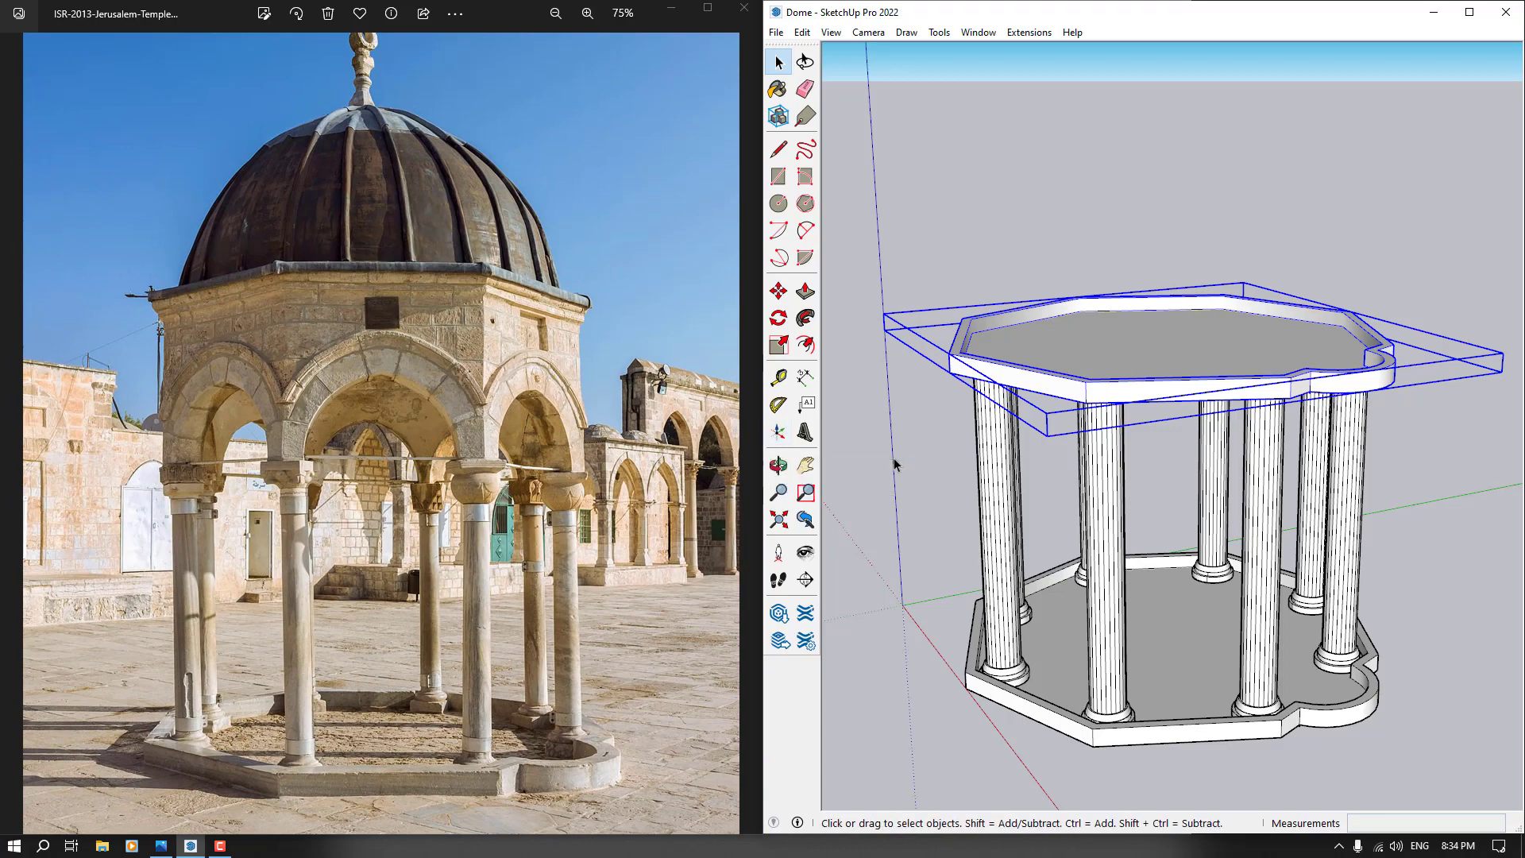
{"action": "scroll", "coordinate": [916, 456], "scroll_direction": "down", "scroll_amount": 1}
{"action": "left_click", "coordinate": [1380, 270]}
{"action": "scroll", "coordinate": [1218, 393], "scroll_direction": "up", "scroll_amount": 4}
{"action": "double_click", "coordinate": [1219, 393]}
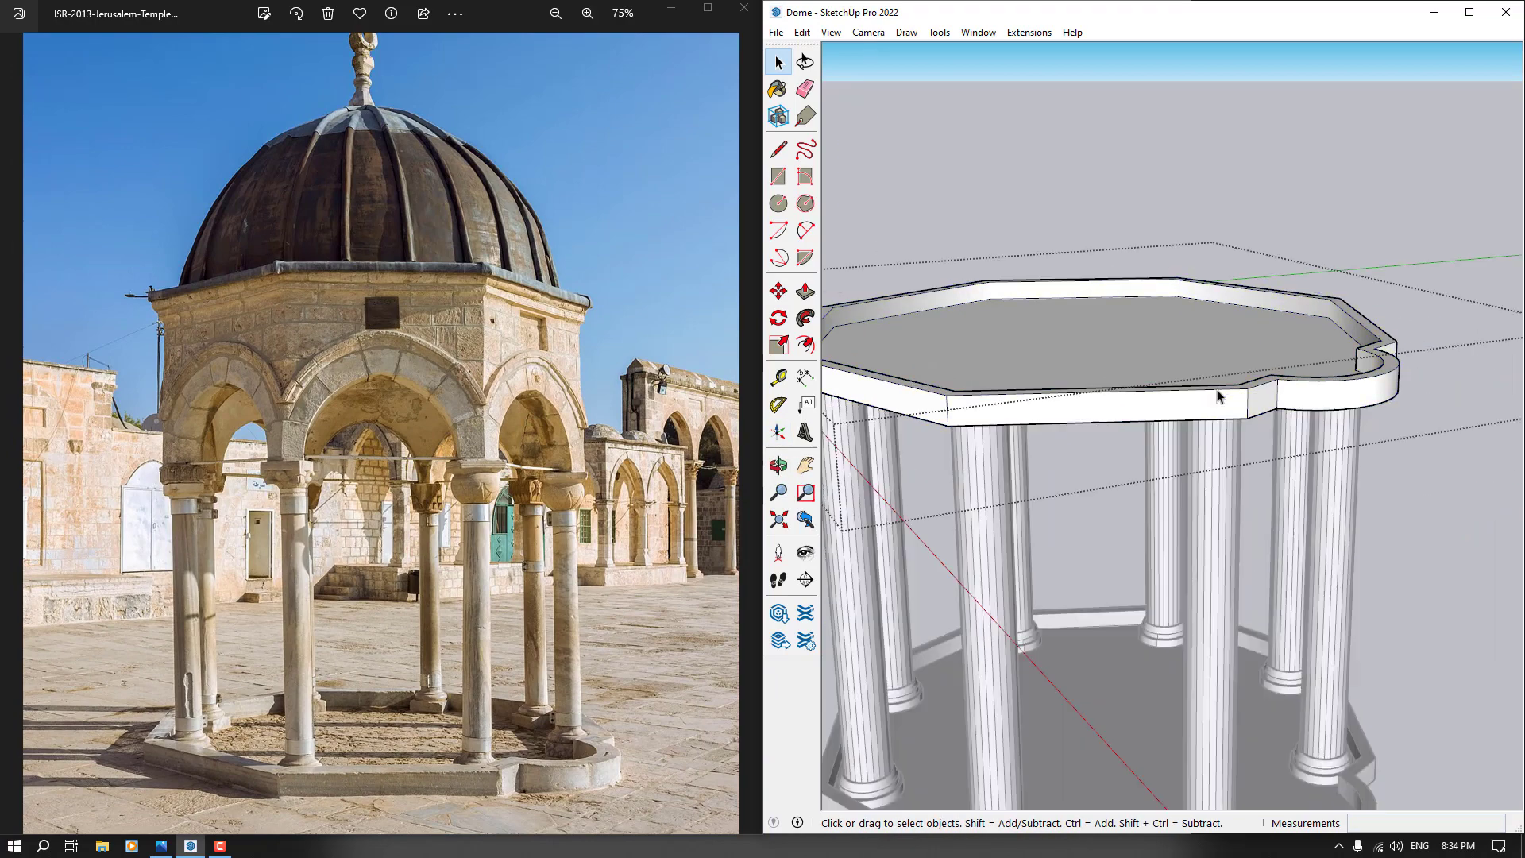
{"action": "scroll", "coordinate": [1218, 393], "scroll_direction": "down", "scroll_amount": 2}
{"action": "middle_click_drag", "start_coordinate": [1218, 393], "coordinate": [876, 617]}
{"action": "scroll", "coordinate": [1188, 507], "scroll_direction": "up", "scroll_amount": 3}
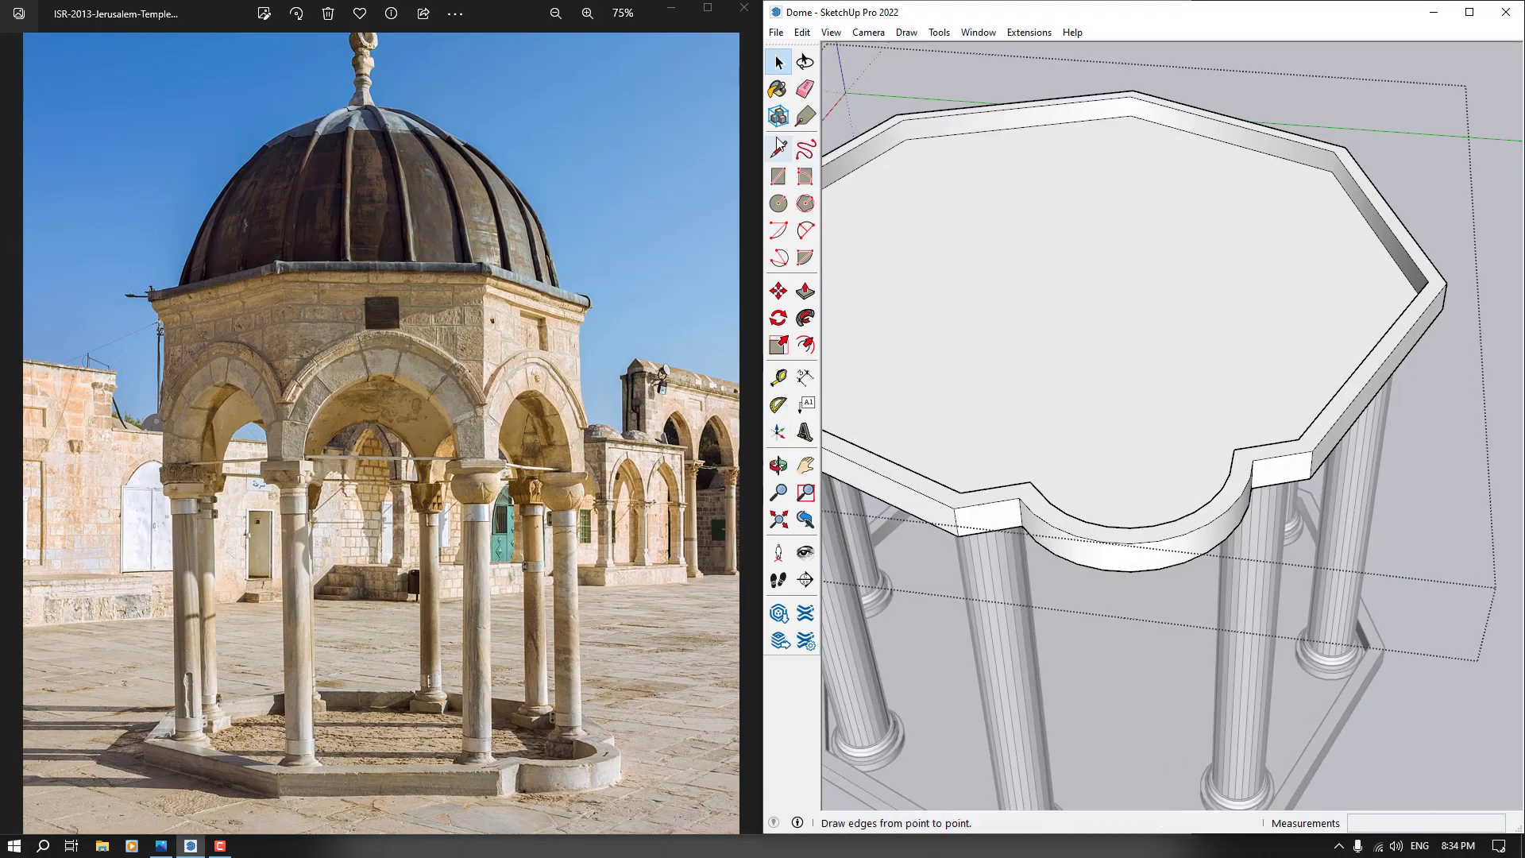
{"action": "left_click", "coordinate": [805, 293]}
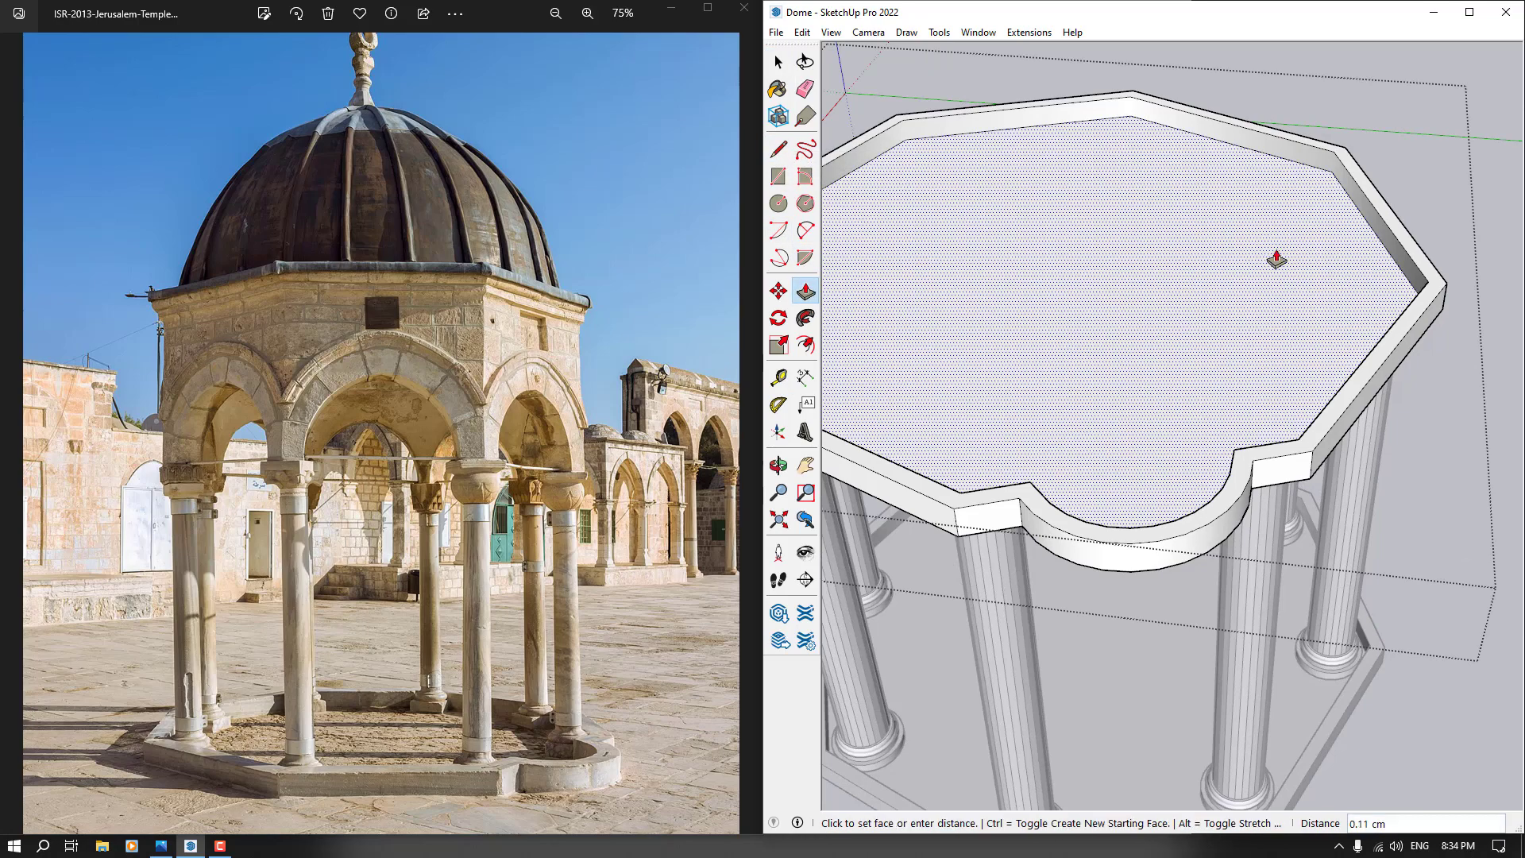
{"action": "middle_click_drag", "start_coordinate": [1308, 341], "coordinate": [1518, 327]}
{"action": "scroll", "coordinate": [1123, 381], "scroll_direction": "up", "scroll_amount": 5}
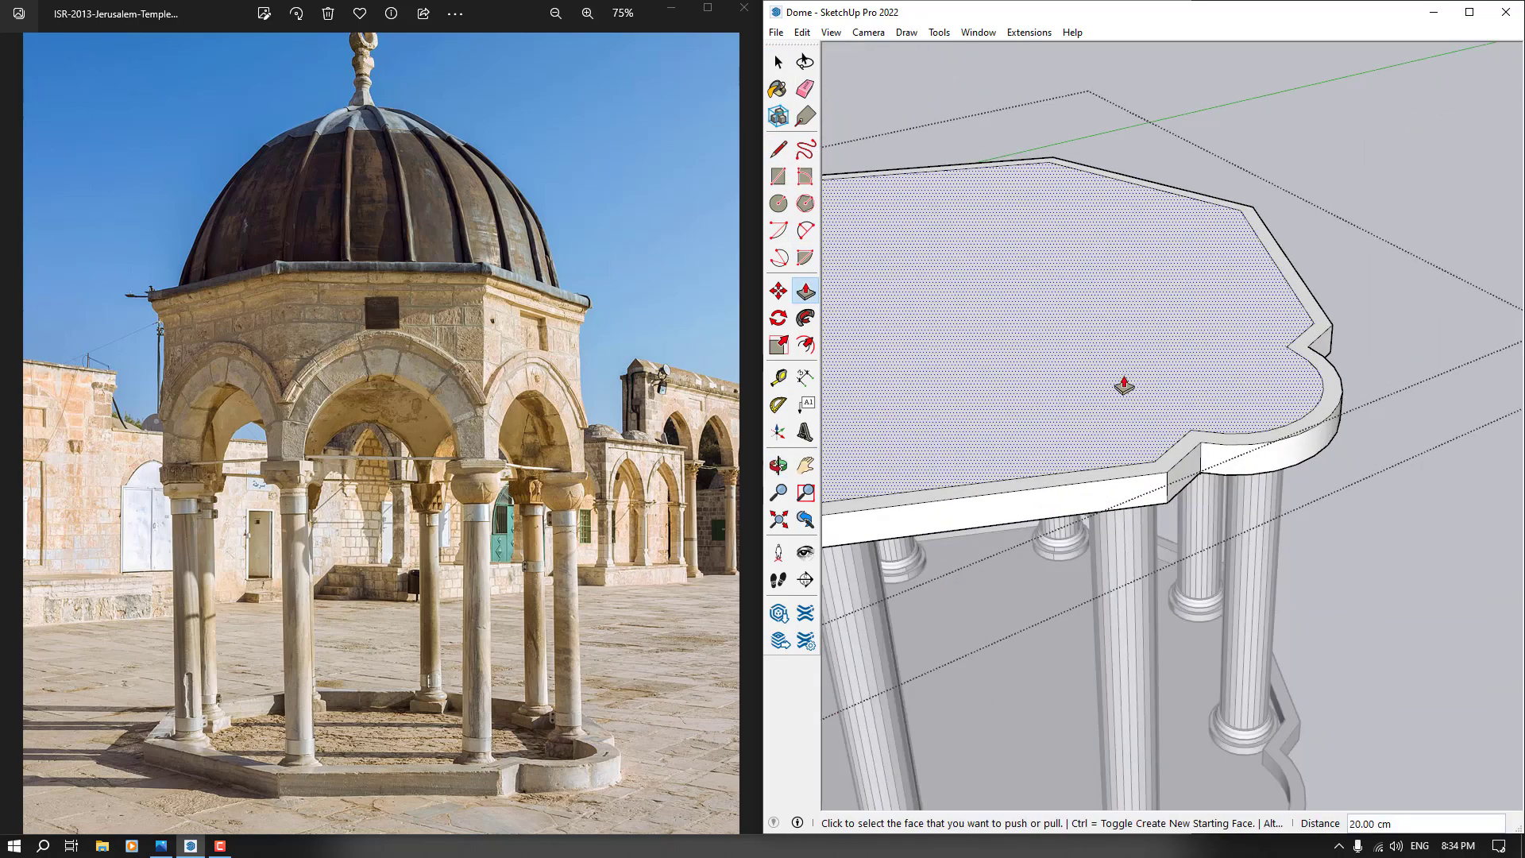
Draw two lines across the rounded projection, continuing the octagon's outer edge and its inner rim outline
{"action": "key", "text": "l"}
{"action": "left_click", "coordinate": [1200, 439]}
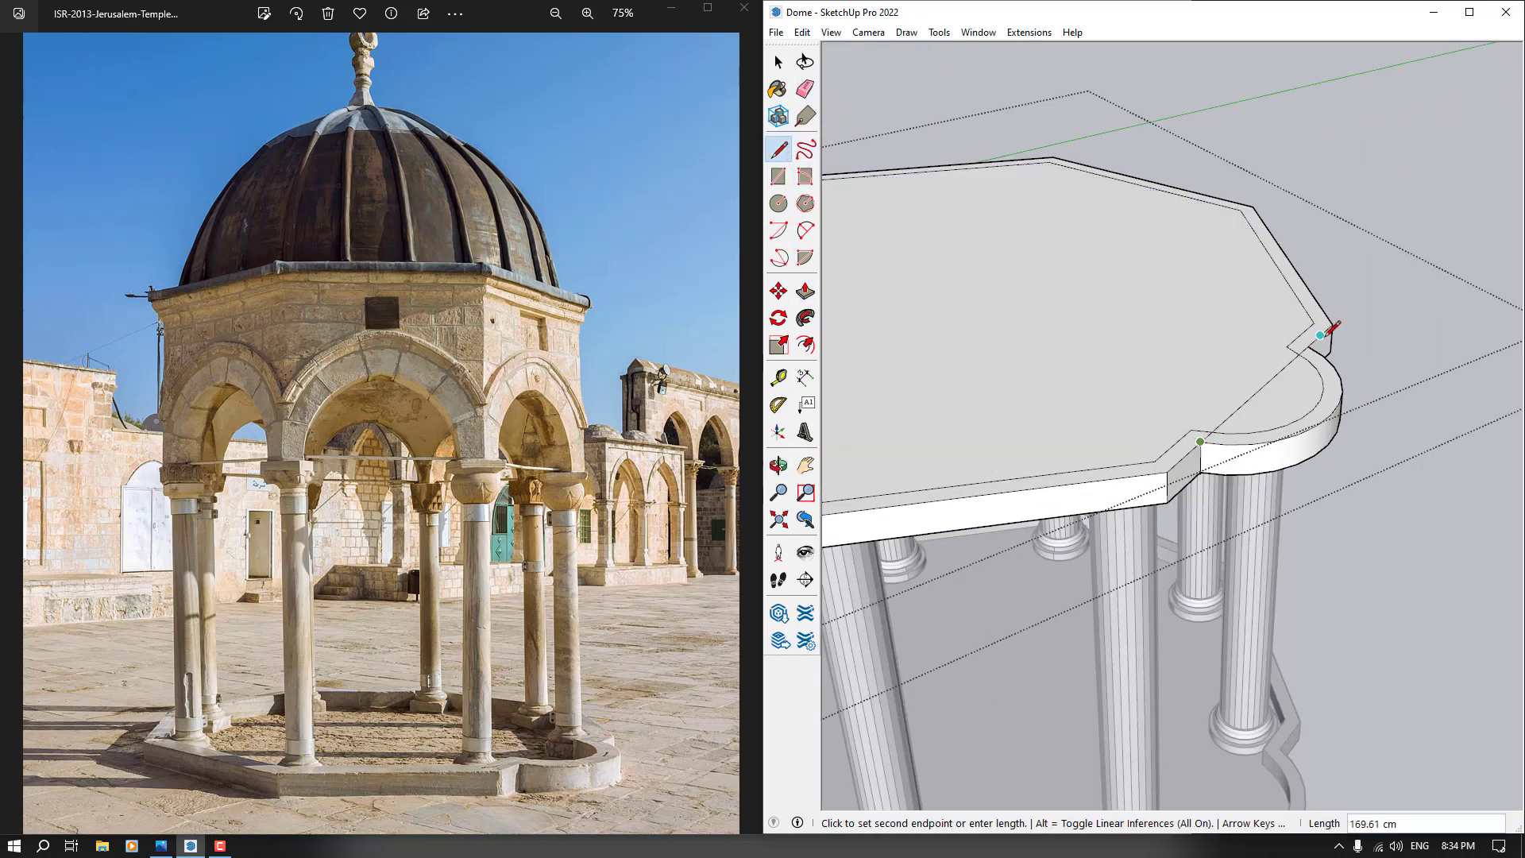
{"action": "left_click", "coordinate": [1307, 346]}
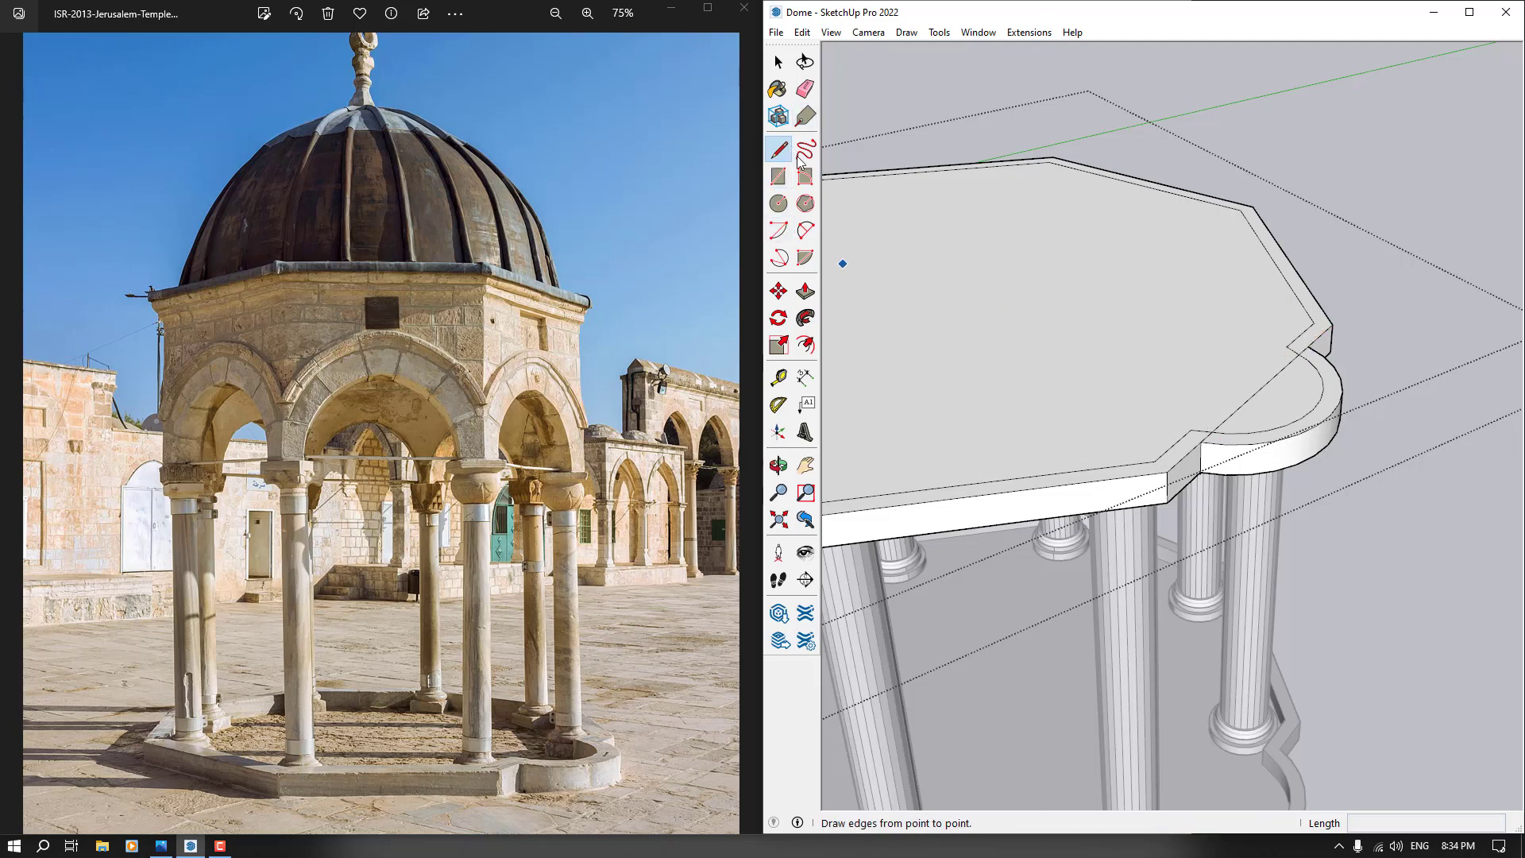
{"action": "left_click", "coordinate": [1189, 429]}
{"action": "left_click", "coordinate": [1288, 345]}
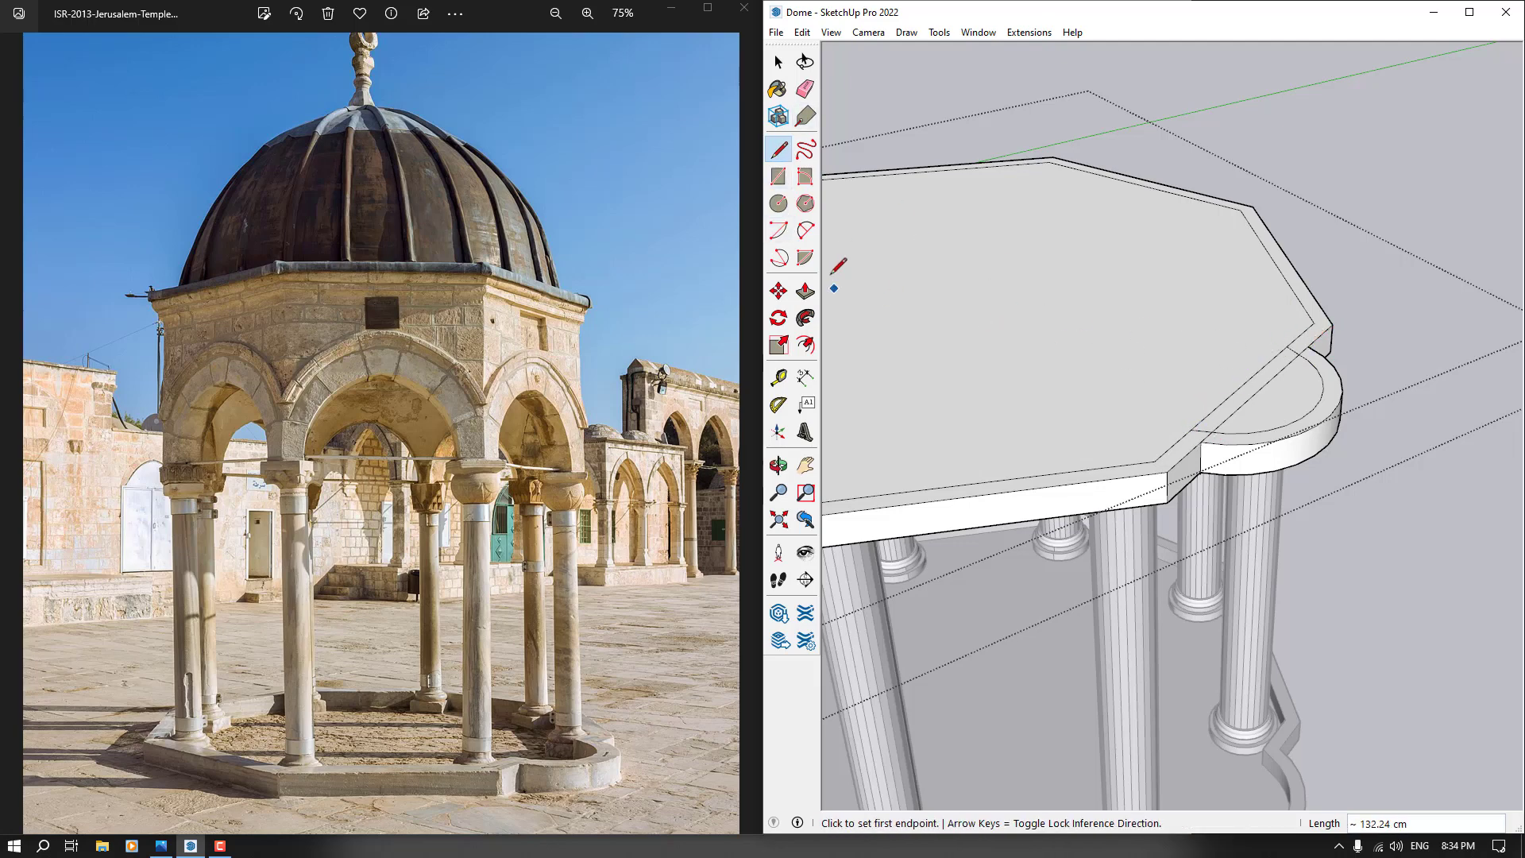
Push the rounded projection's faces down 24 cm to remove its volume, and delete the leftover arc edges
{"action": "key", "text": "p"}
{"action": "left_click", "coordinate": [1336, 413]}
{"action": "left_click", "coordinate": [1330, 508]}
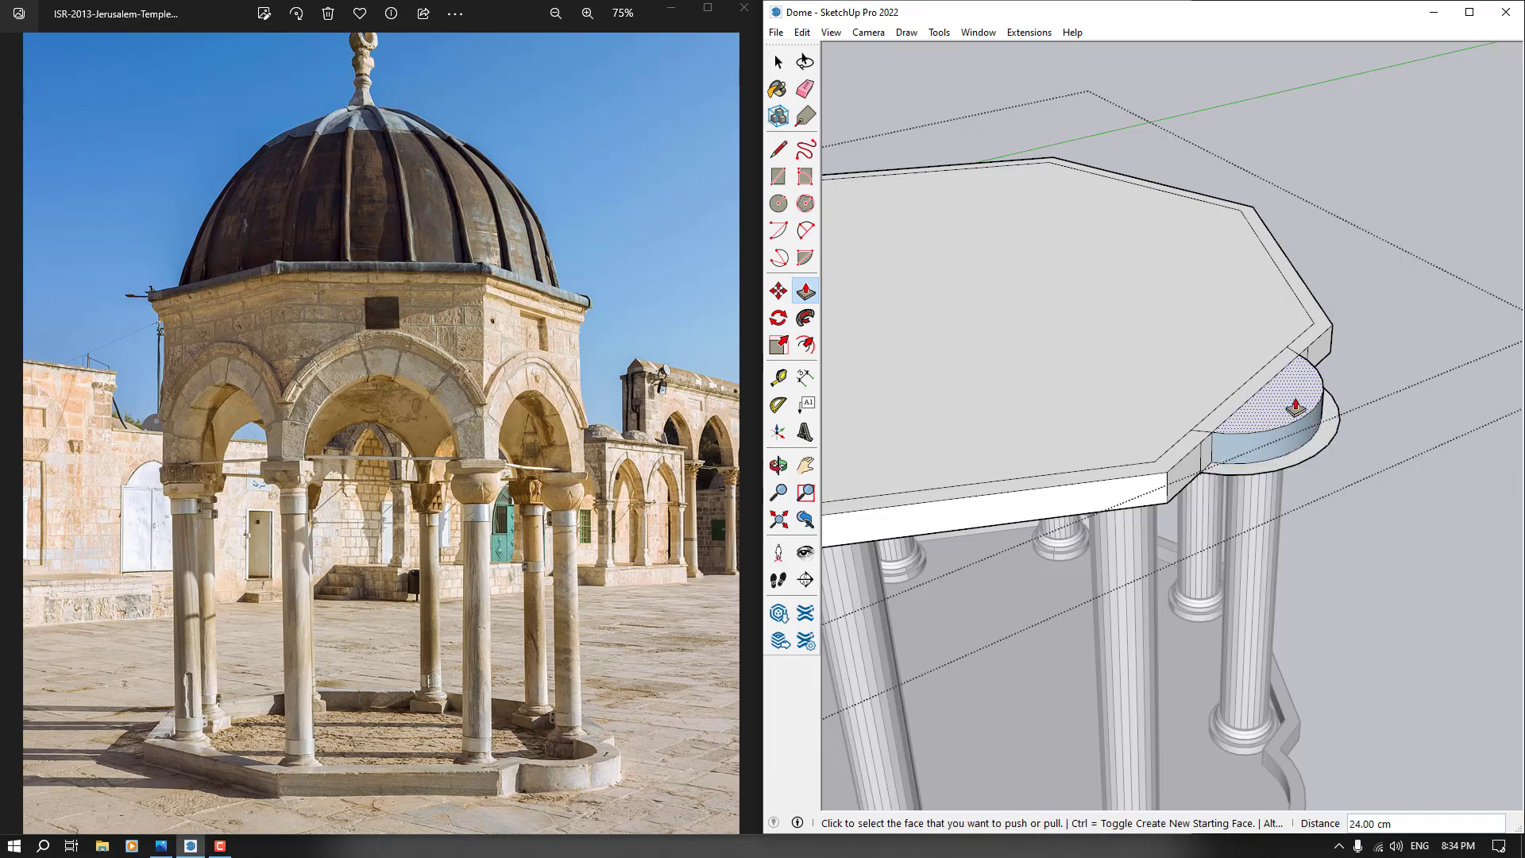
{"action": "double_click", "coordinate": [1296, 407]}
{"action": "middle_click_drag", "start_coordinate": [1216, 502], "coordinate": [1504, 366]}
{"action": "key", "text": "space"}
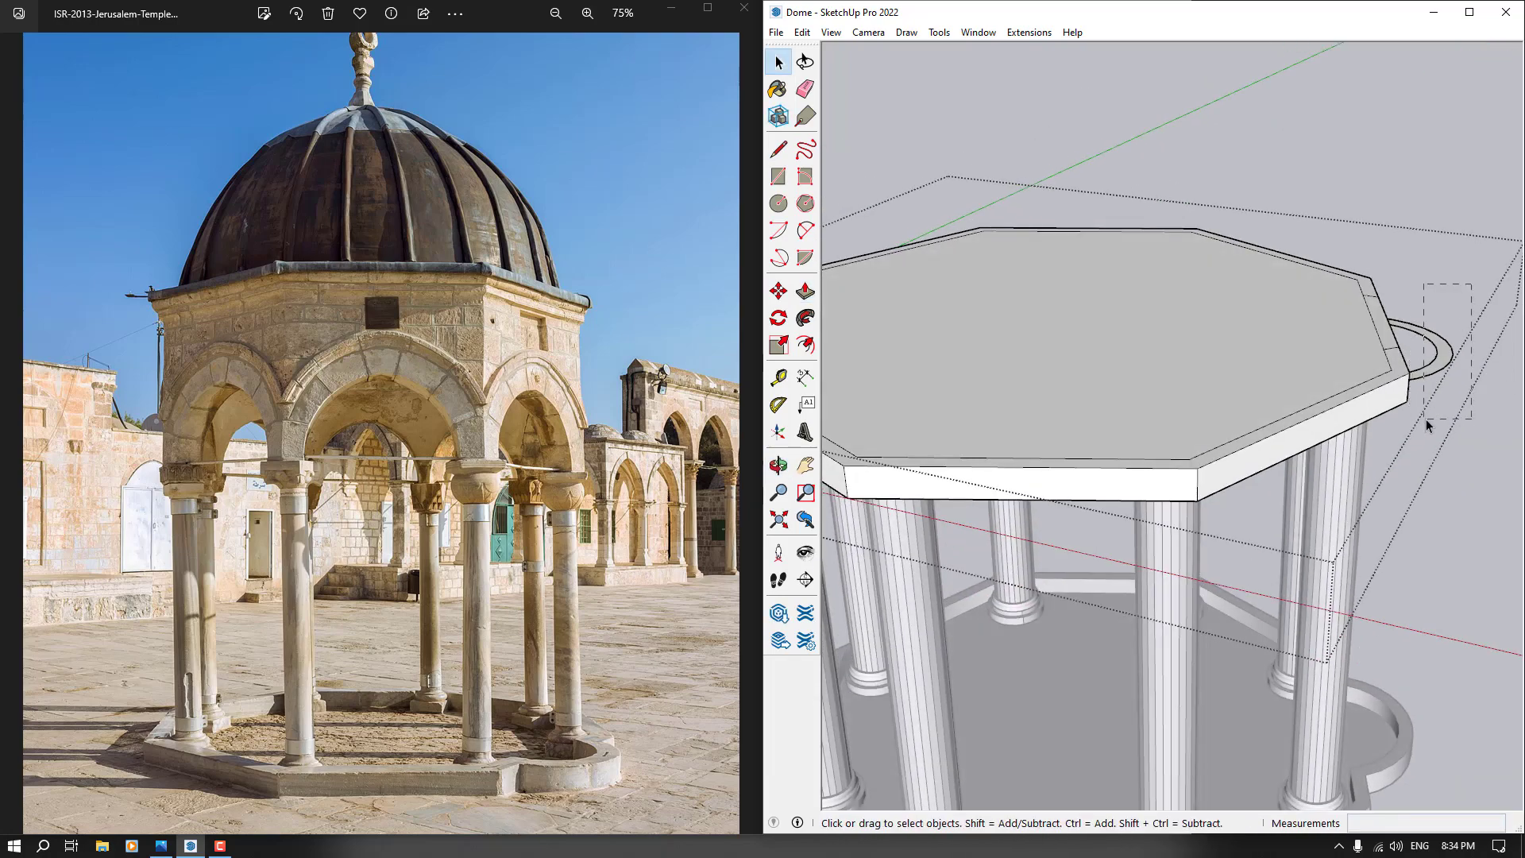
{"action": "left_click_drag", "start_coordinate": [1426, 421], "coordinate": [1426, 422]}
{"action": "key", "text": "Delete"}
Erase the leftover seam edges on the rim and outer side where the rounded projection was attached
{"action": "mouse_move", "coordinate": [1426, 422]}
{"action": "middle_mouse_down"}
{"action": "mouse_move", "coordinate": [916, 480]}
{"action": "mouse_move", "coordinate": [902, 456]}
{"action": "middle_mouse_up"}
{"action": "scroll", "coordinate": [927, 351], "scroll_direction": "up", "scroll_amount": 1}
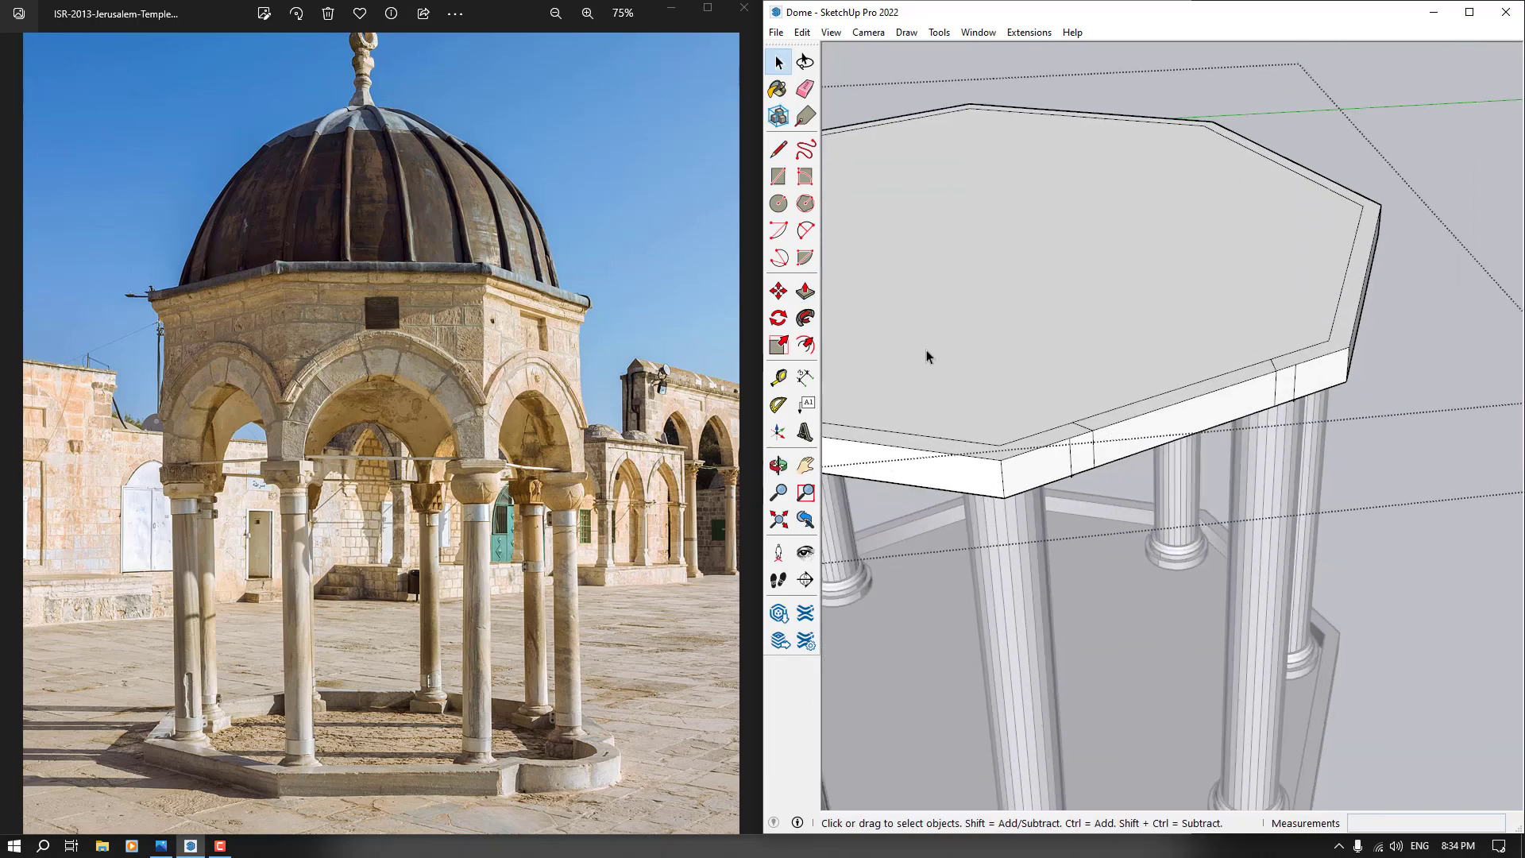
{"action": "left_click", "coordinate": [807, 92]}
{"action": "scroll", "coordinate": [1072, 449], "scroll_direction": "up", "scroll_amount": 2}
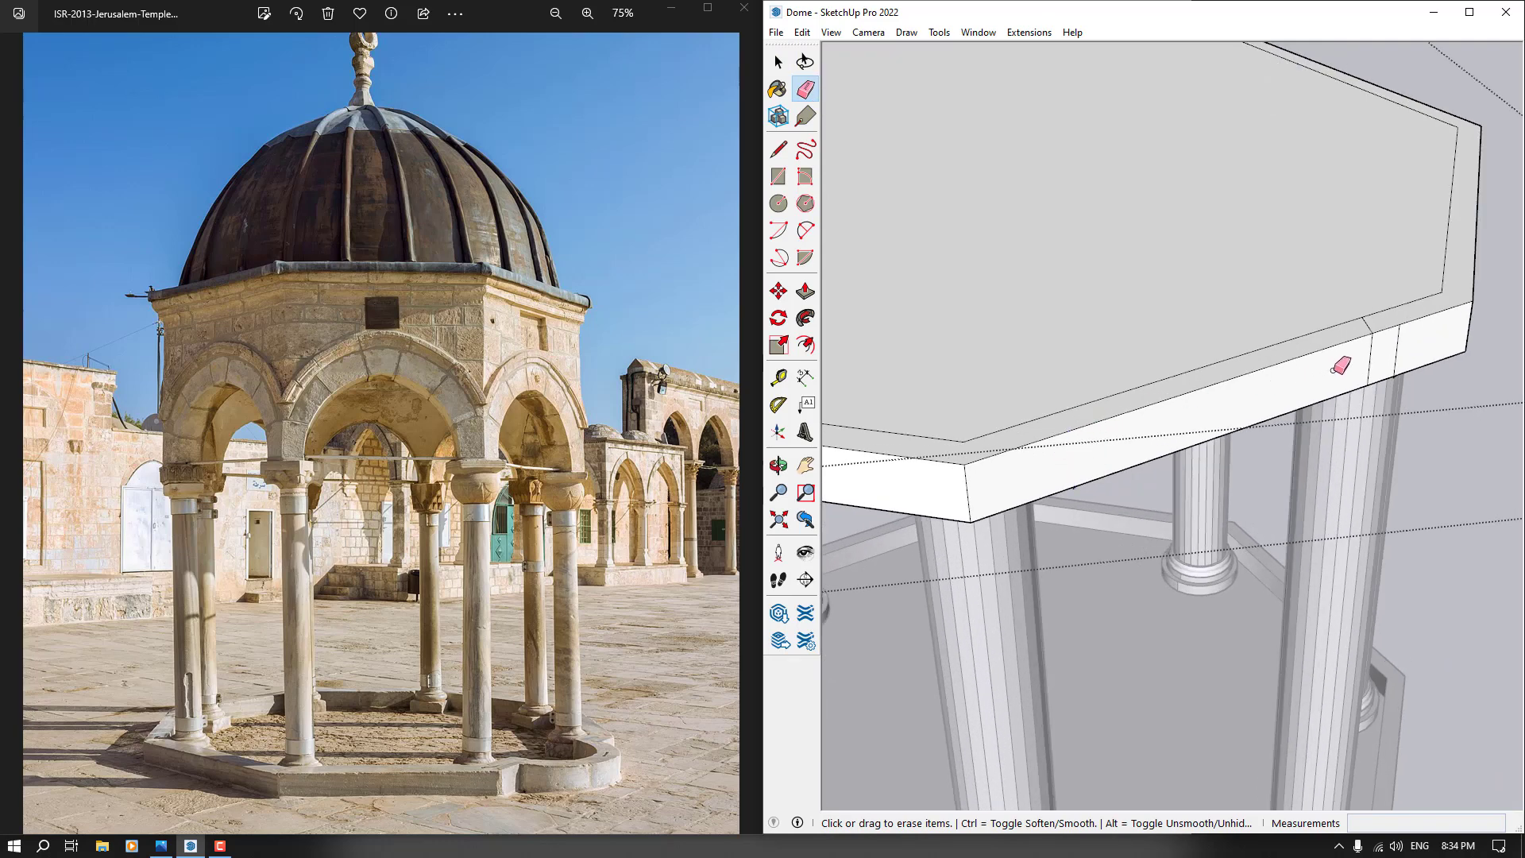
{"action": "left_click_drag", "start_coordinate": [1397, 340], "coordinate": [1371, 325]}
Erase the two short edges joining the inner outline to the border on the upper slab's underside
{"action": "middle_click_drag", "start_coordinate": [1311, 400], "coordinate": [1144, 130]}
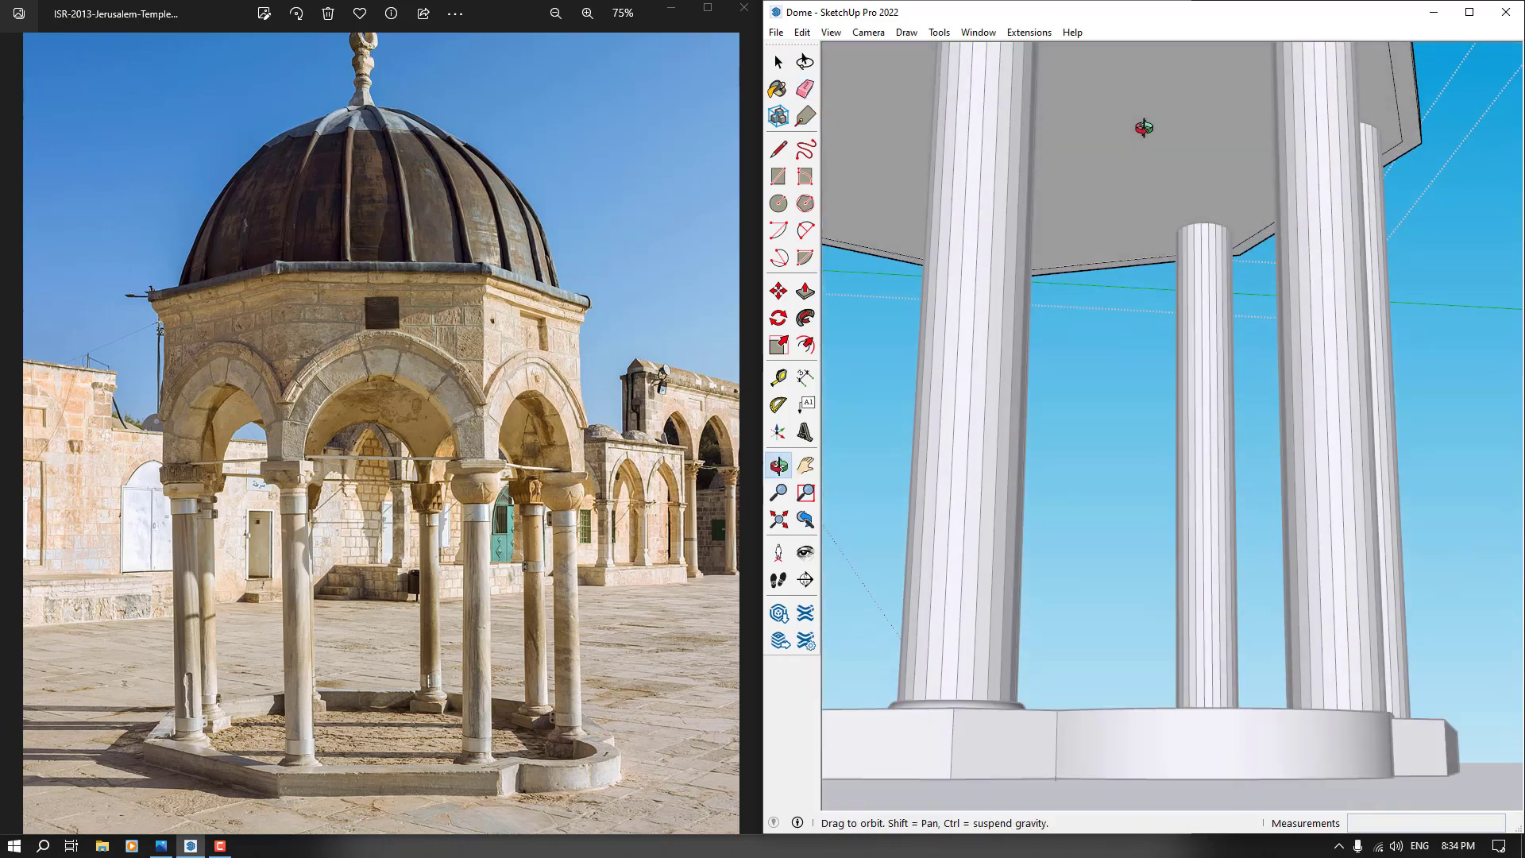
{"action": "scroll", "coordinate": [1061, 456], "scroll_direction": "down", "scroll_amount": 4}
{"action": "middle_click_drag", "start_coordinate": [1062, 456], "coordinate": [1120, 238]}
{"action": "scroll", "coordinate": [1133, 129], "scroll_direction": "up", "scroll_amount": 5}
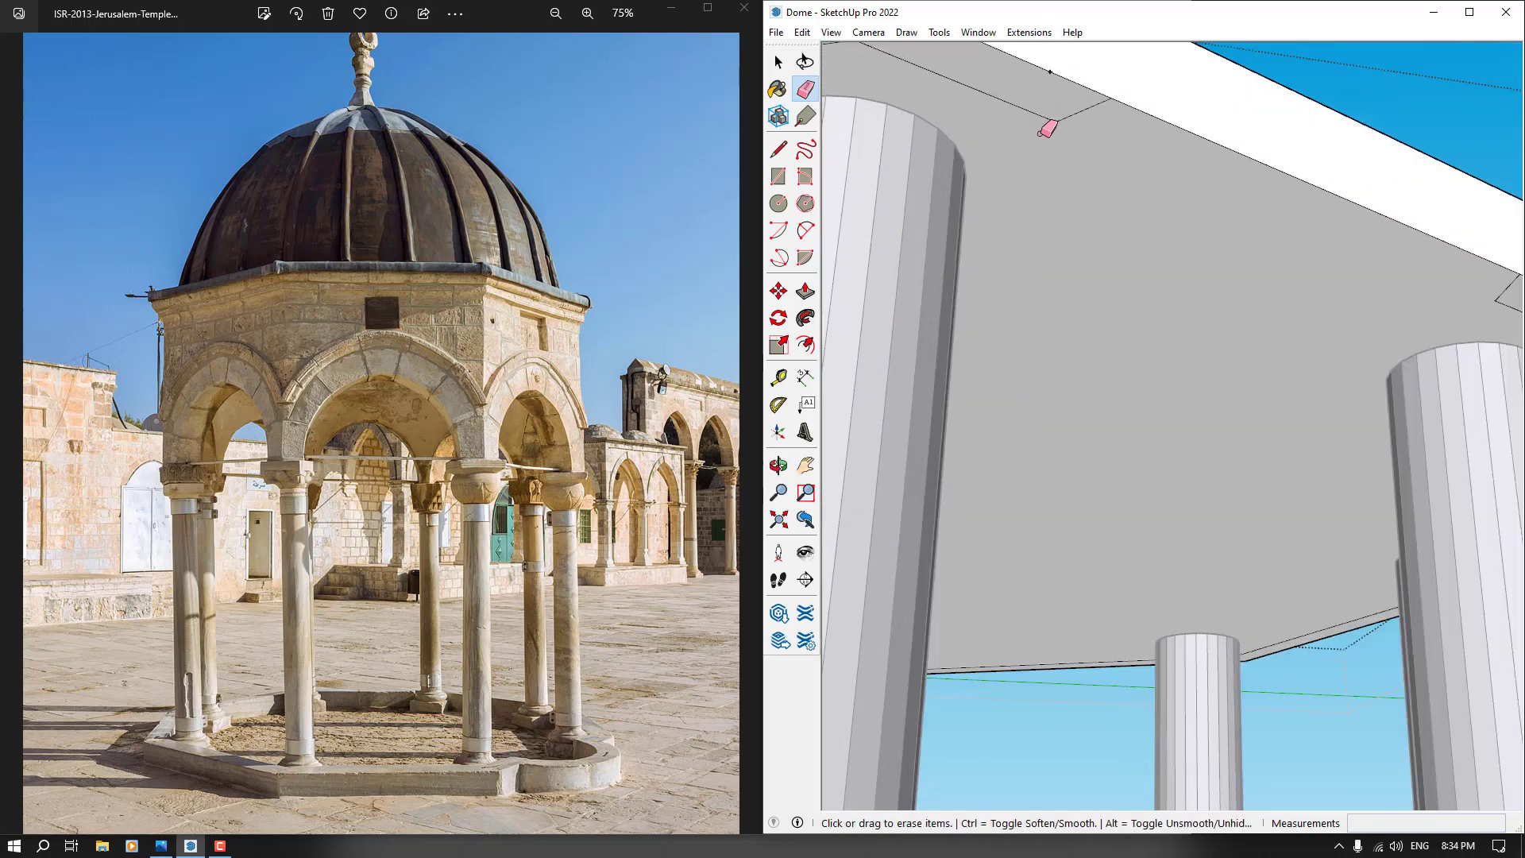
{"action": "scroll", "coordinate": [1071, 123], "scroll_direction": "down", "scroll_amount": 1}
{"action": "left_click", "coordinate": [1083, 115]}
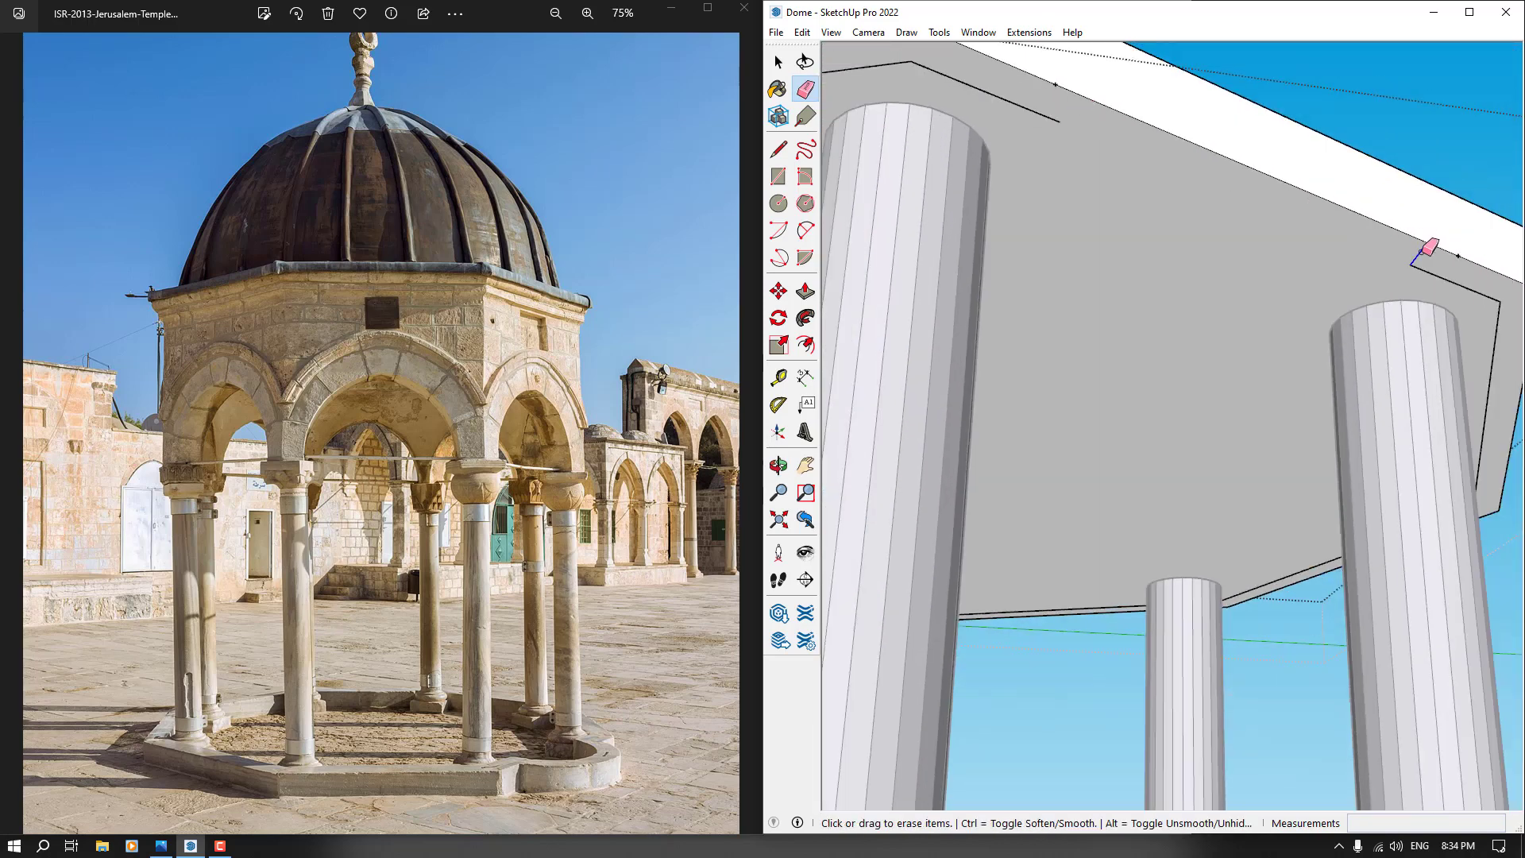
Clear the leftover specks along the underside's border and close the gap in its inner outline with a line about 132 cm long
{"action": "key", "text": "space"}
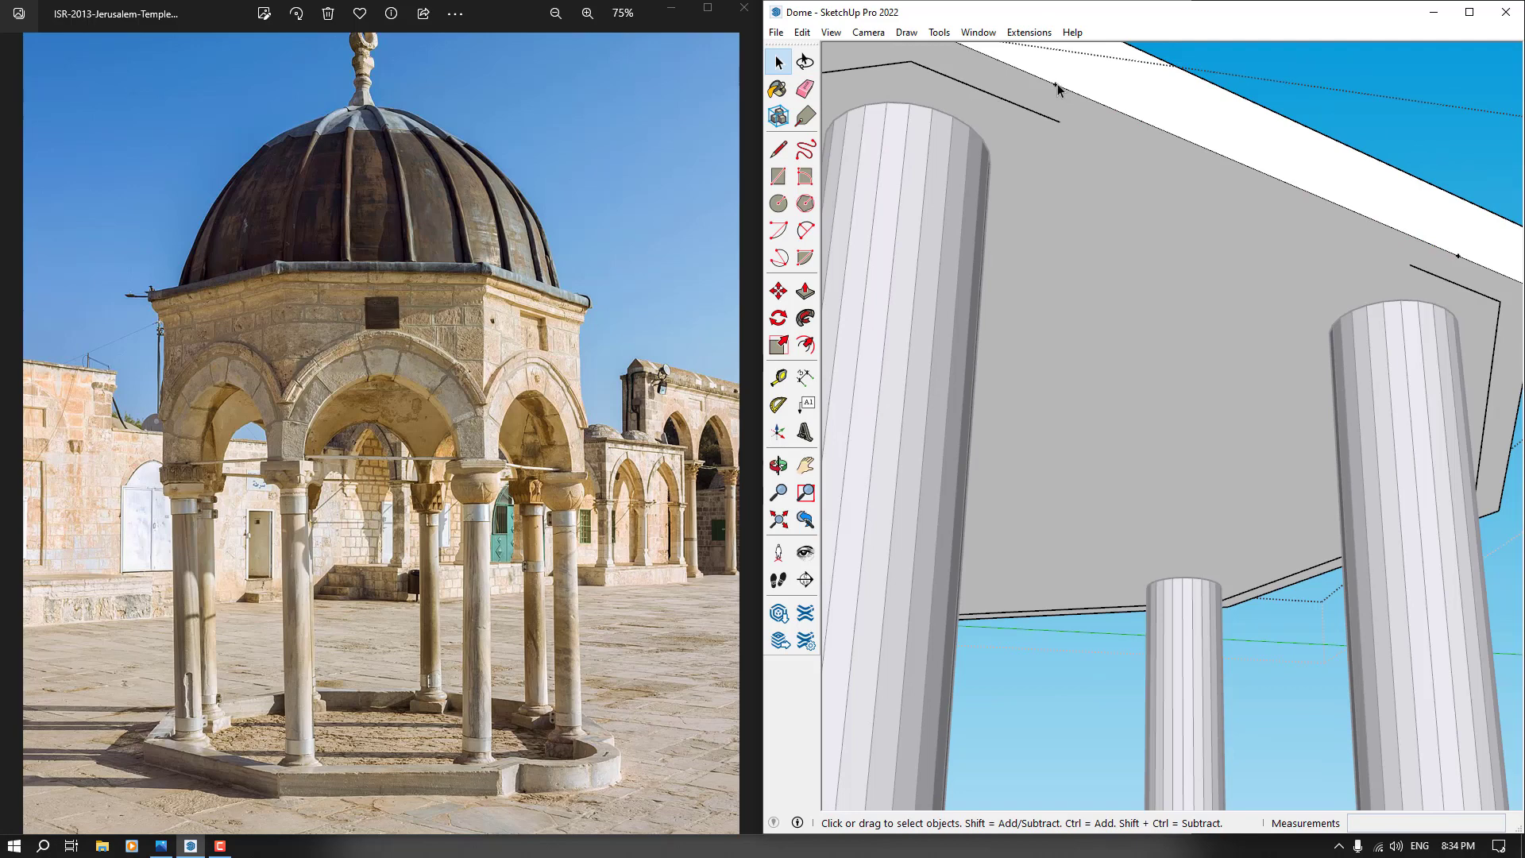
{"action": "scroll", "coordinate": [1450, 272], "scroll_direction": "up", "scroll_amount": 2}
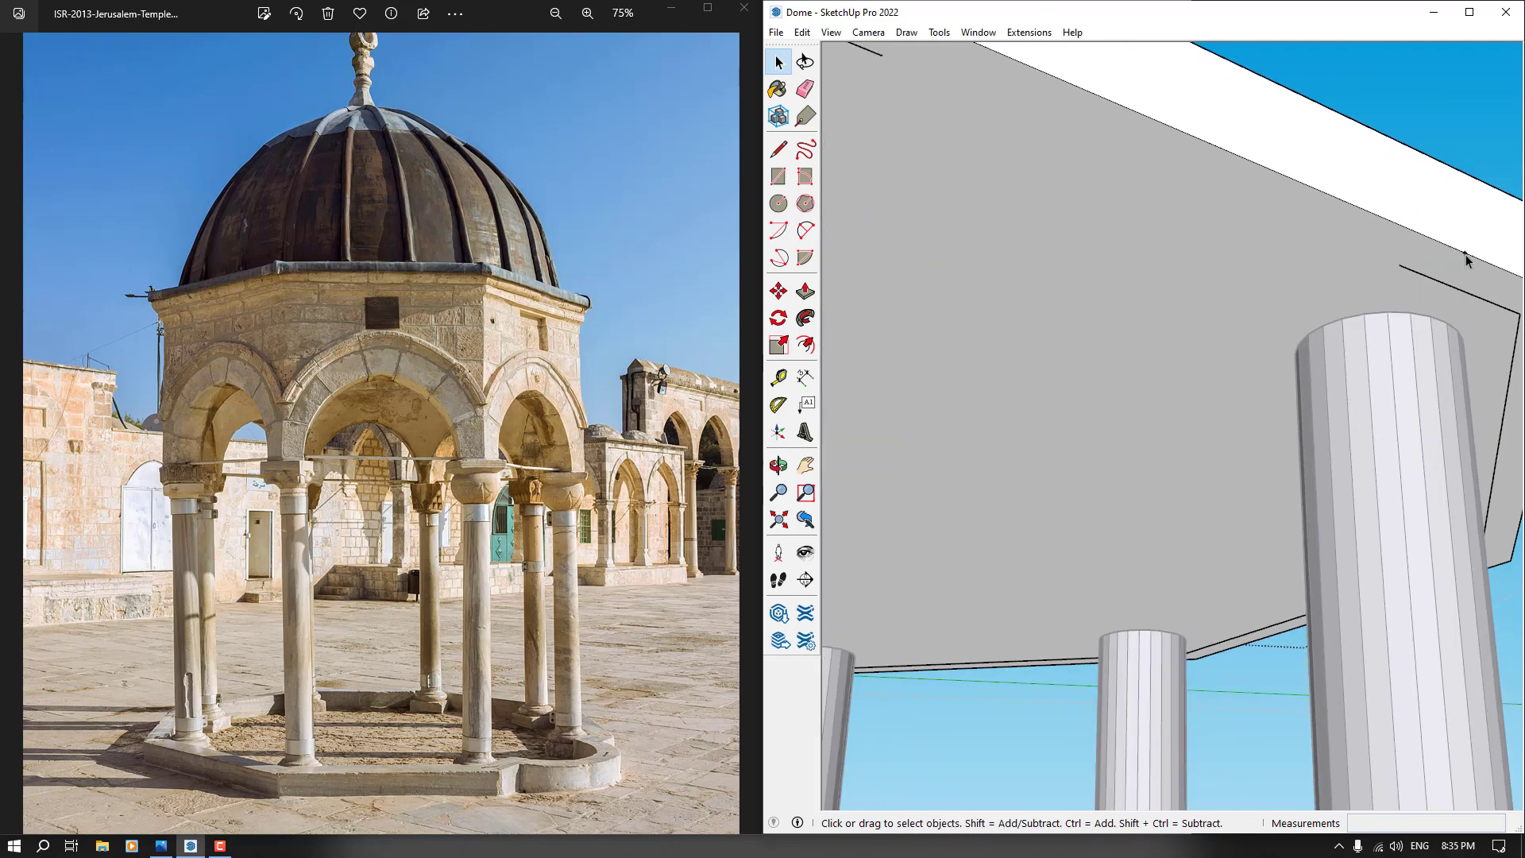
{"action": "scroll", "coordinate": [1266, 313], "scroll_direction": "down", "scroll_amount": 3}
{"action": "left_click", "coordinate": [776, 148]}
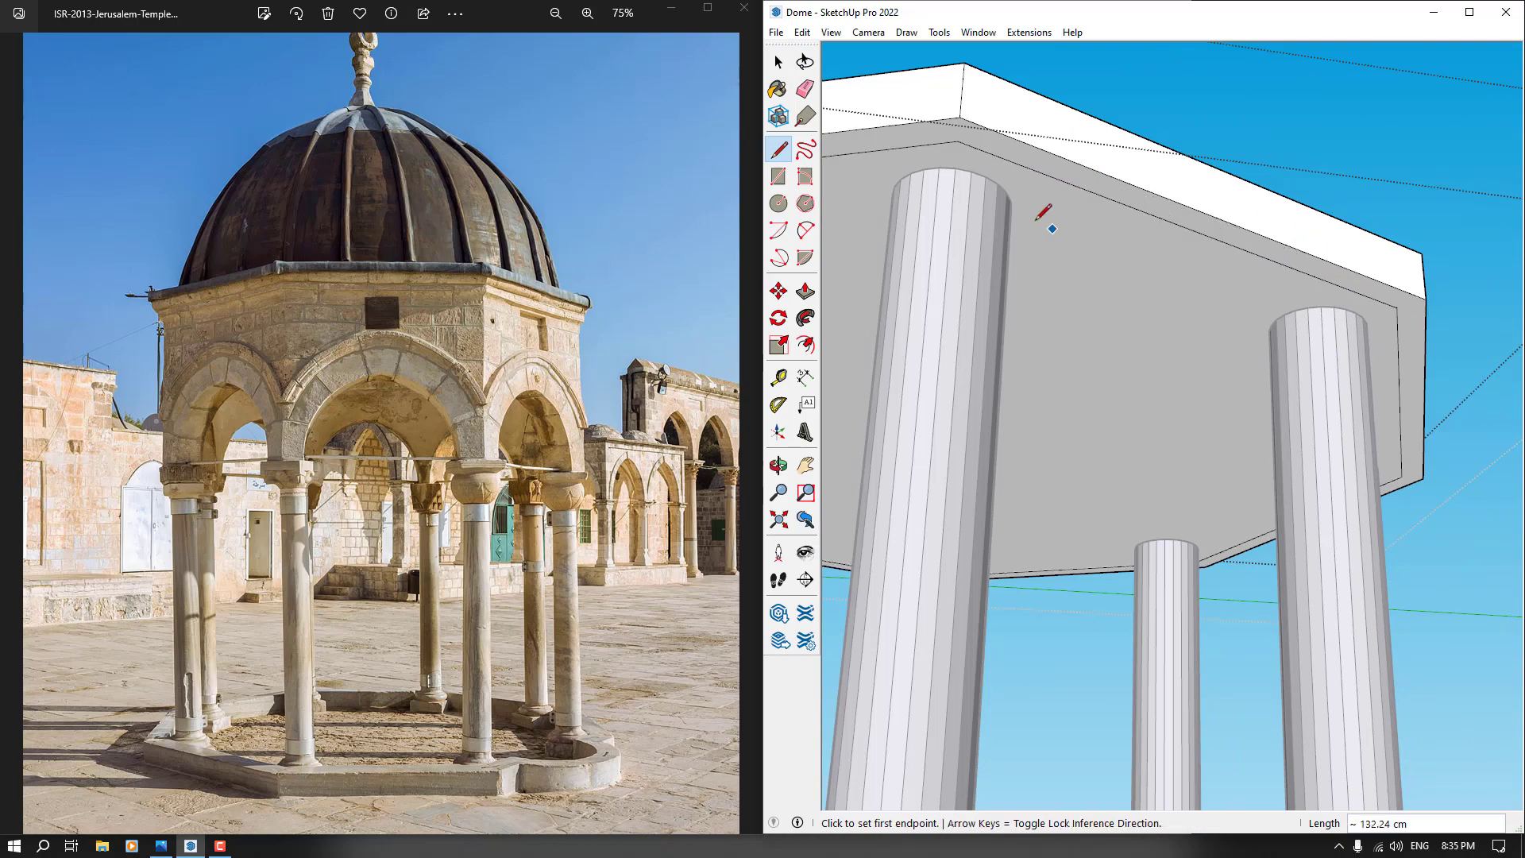
{"action": "mouse_move", "coordinate": [1045, 215]}
{"action": "middle_mouse_down"}
{"action": "mouse_move", "coordinate": [1173, 314]}
{"action": "mouse_move", "coordinate": [1099, 334]}
{"action": "mouse_move", "coordinate": [1080, 637]}
{"action": "middle_mouse_up"}
{"action": "key", "text": "space"}
{"action": "scroll", "coordinate": [1096, 332], "scroll_direction": "down", "scroll_amount": 2}
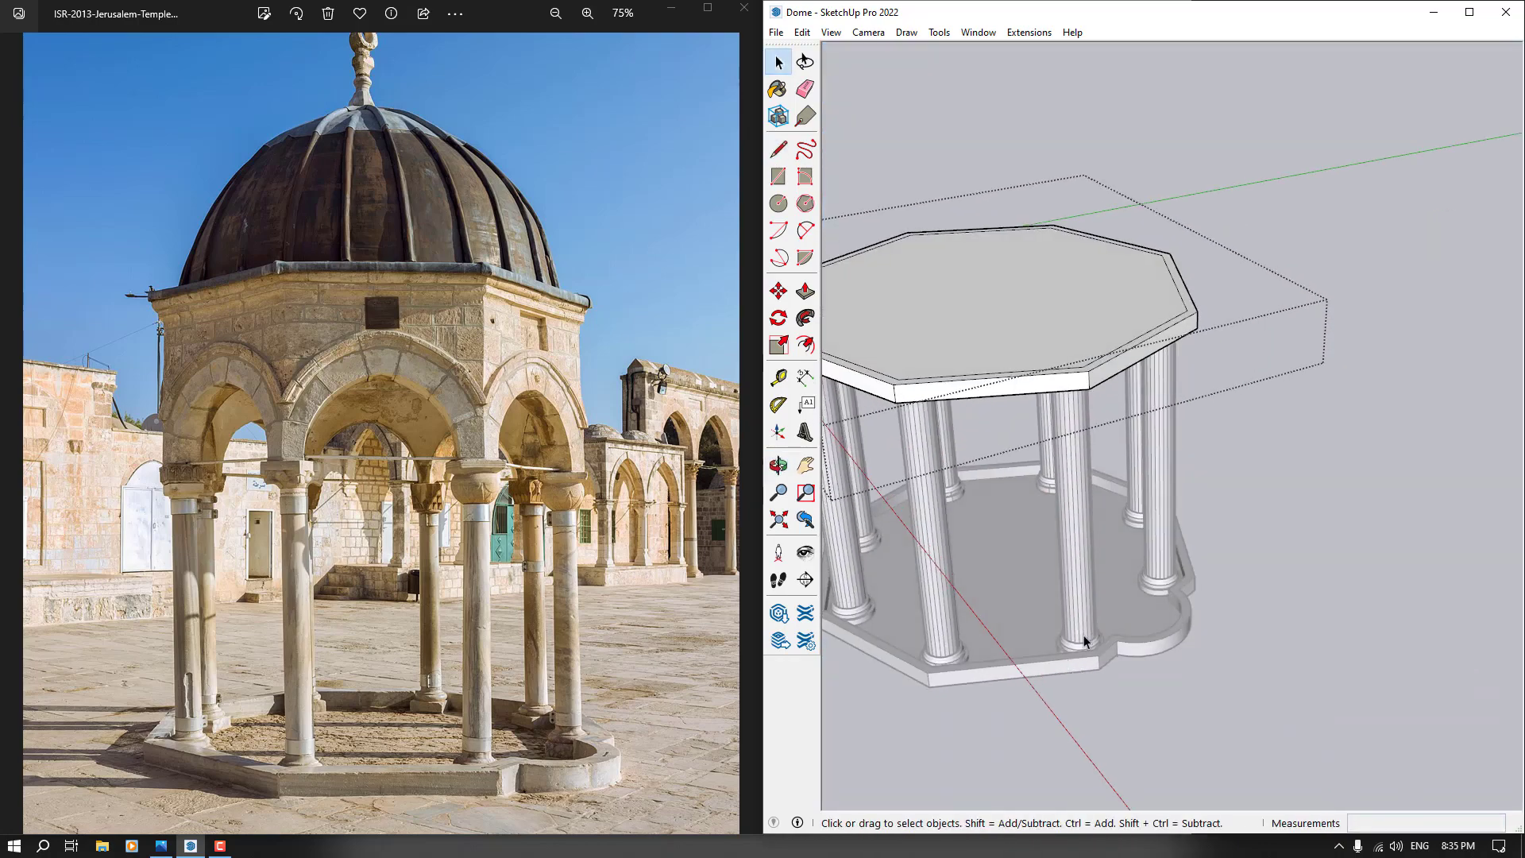
Leave the upper slab's group, and select and deselect the whole model to check its groups
{"action": "scroll", "coordinate": [1100, 524], "scroll_direction": "down", "scroll_amount": 3}
{"action": "scroll", "coordinate": [999, 521], "scroll_direction": "up", "scroll_amount": 3}
{"action": "left_click", "coordinate": [943, 674]}
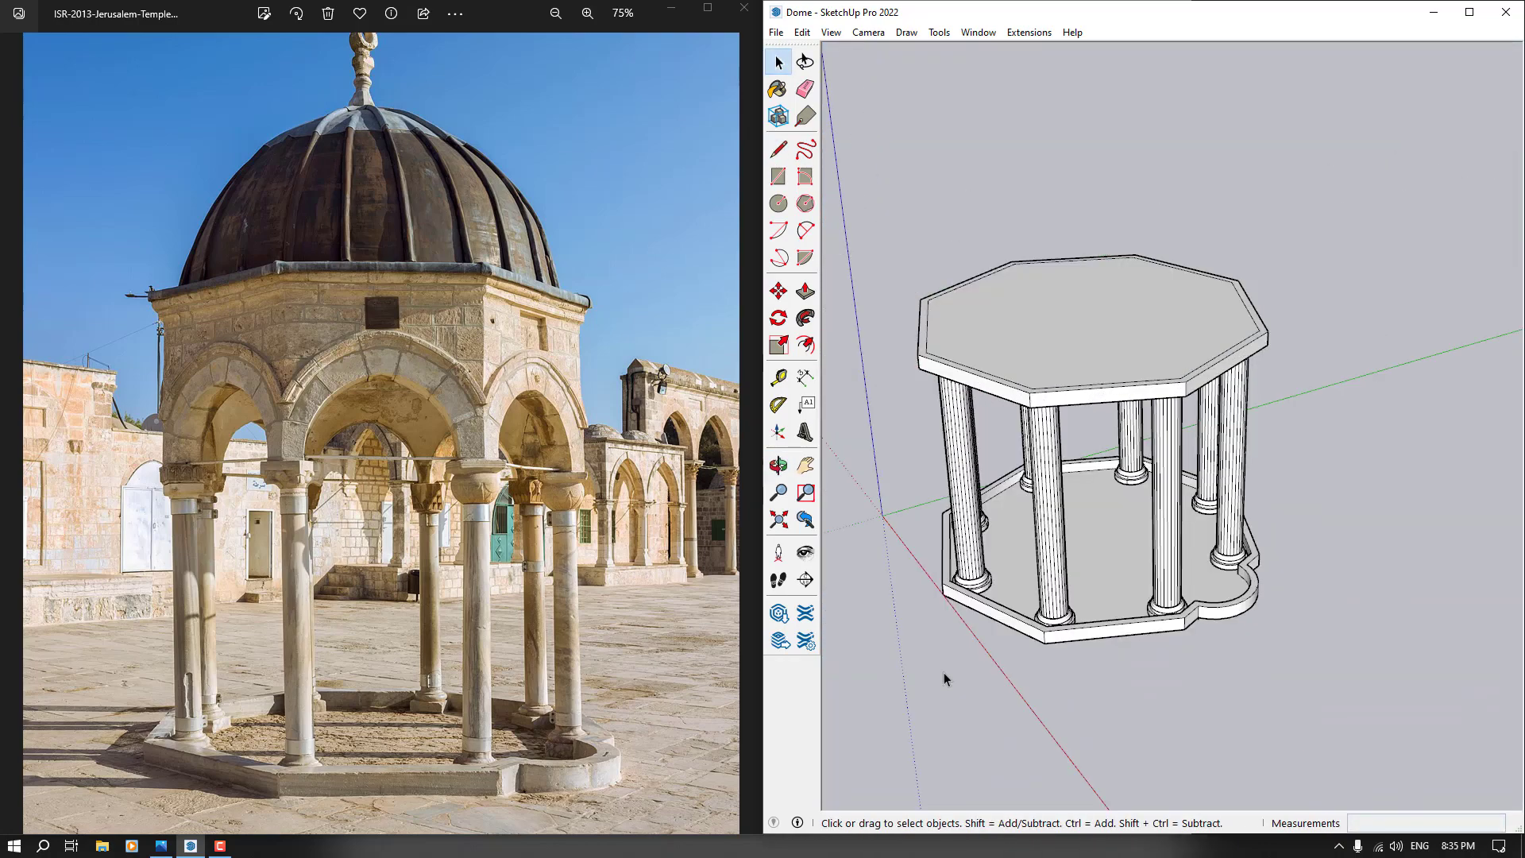
{"action": "key", "text": "ctrl+a"}
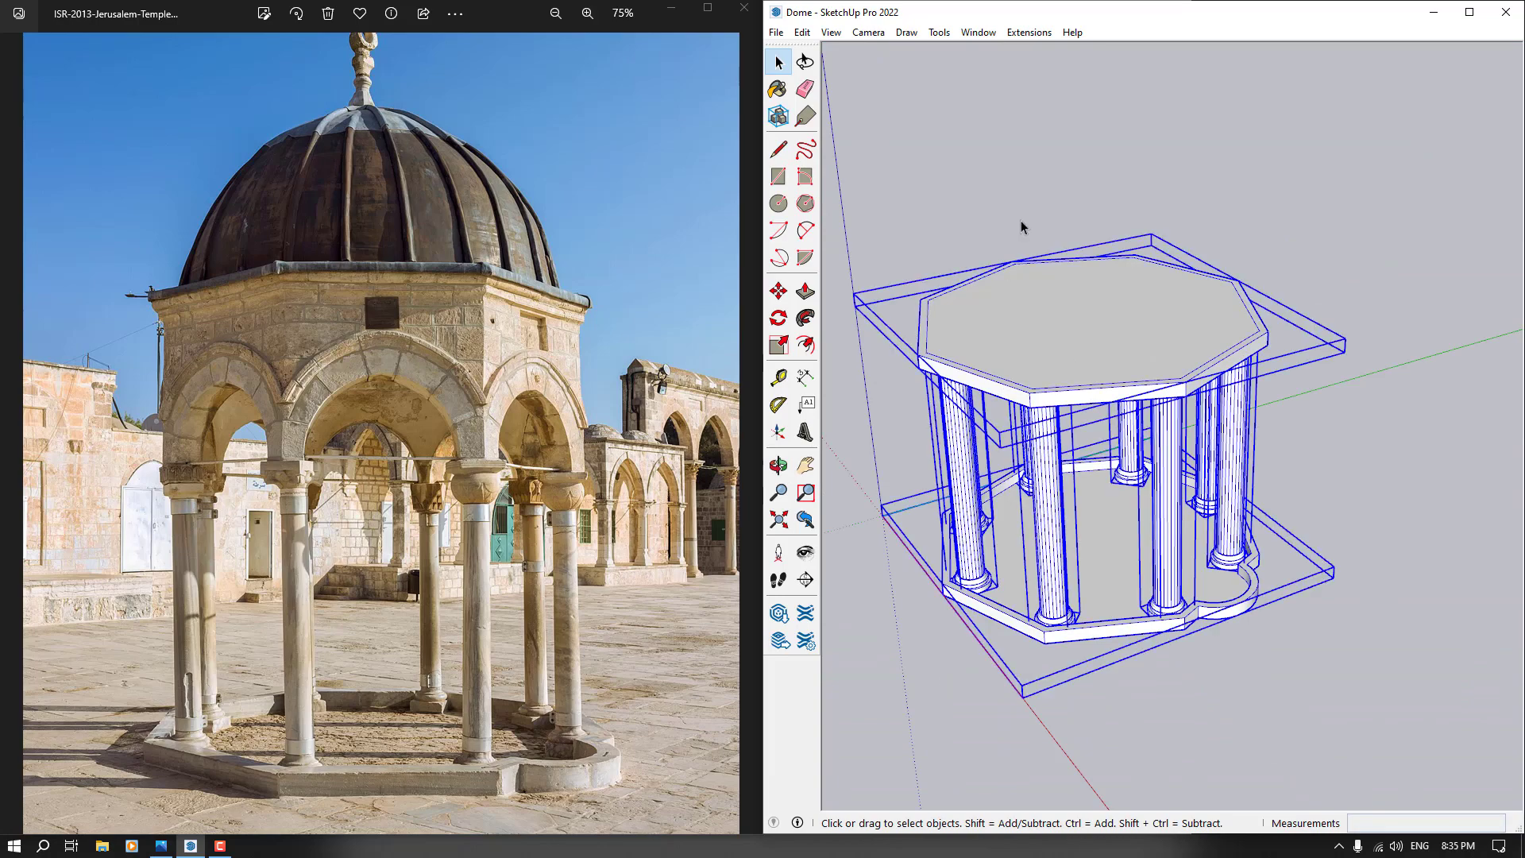
{"action": "left_click", "coordinate": [984, 144]}
{"action": "mouse_move", "coordinate": [1100, 628]}
{"action": "middle_mouse_down"}
{"action": "mouse_move", "coordinate": [1035, 424]}
{"action": "mouse_move", "coordinate": [1025, 527]}
{"action": "mouse_move", "coordinate": [1017, 395]}
{"action": "mouse_move", "coordinate": [1279, 408]}
{"action": "mouse_move", "coordinate": [1069, 419]}
{"action": "mouse_move", "coordinate": [1031, 436]}
{"action": "mouse_move", "coordinate": [1158, 498]}
{"action": "middle_mouse_up"}
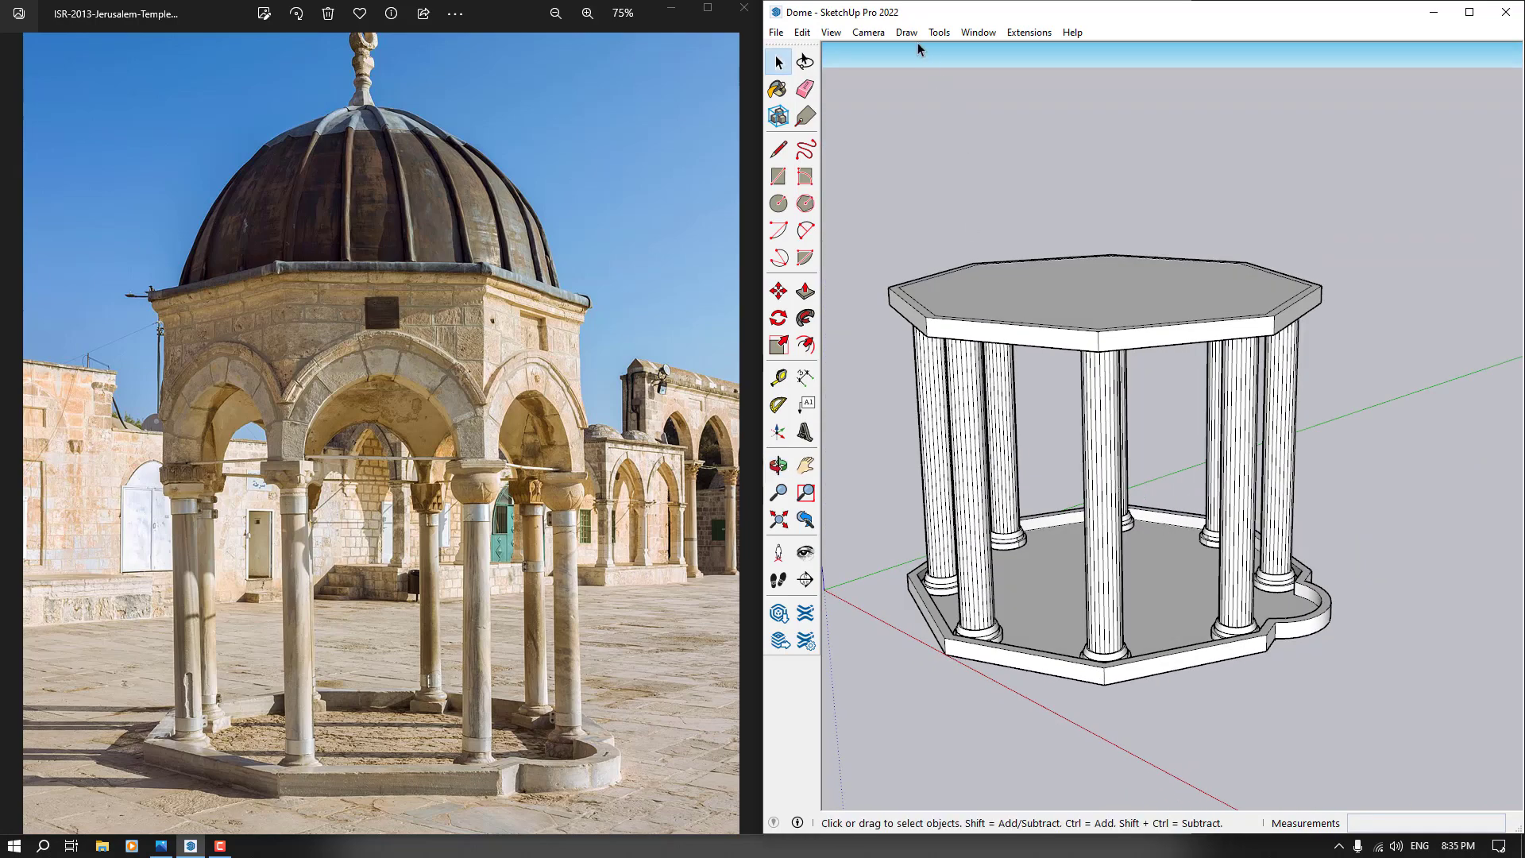
Purge the unused items from the entire model and run the Fix Problems check
{"action": "left_click", "coordinate": [978, 32]}
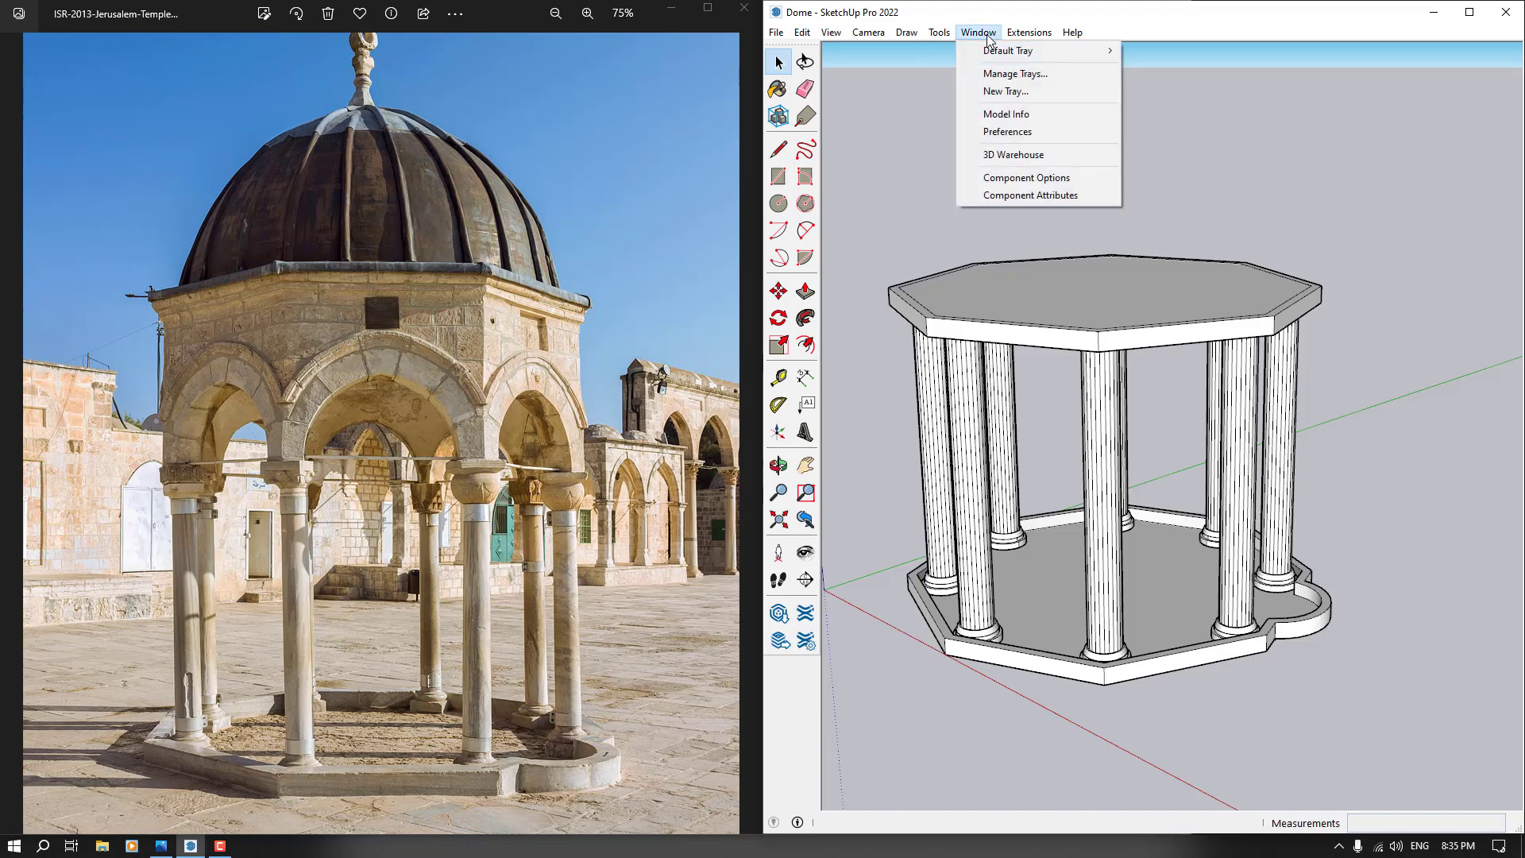
{"action": "left_click", "coordinate": [1002, 115]}
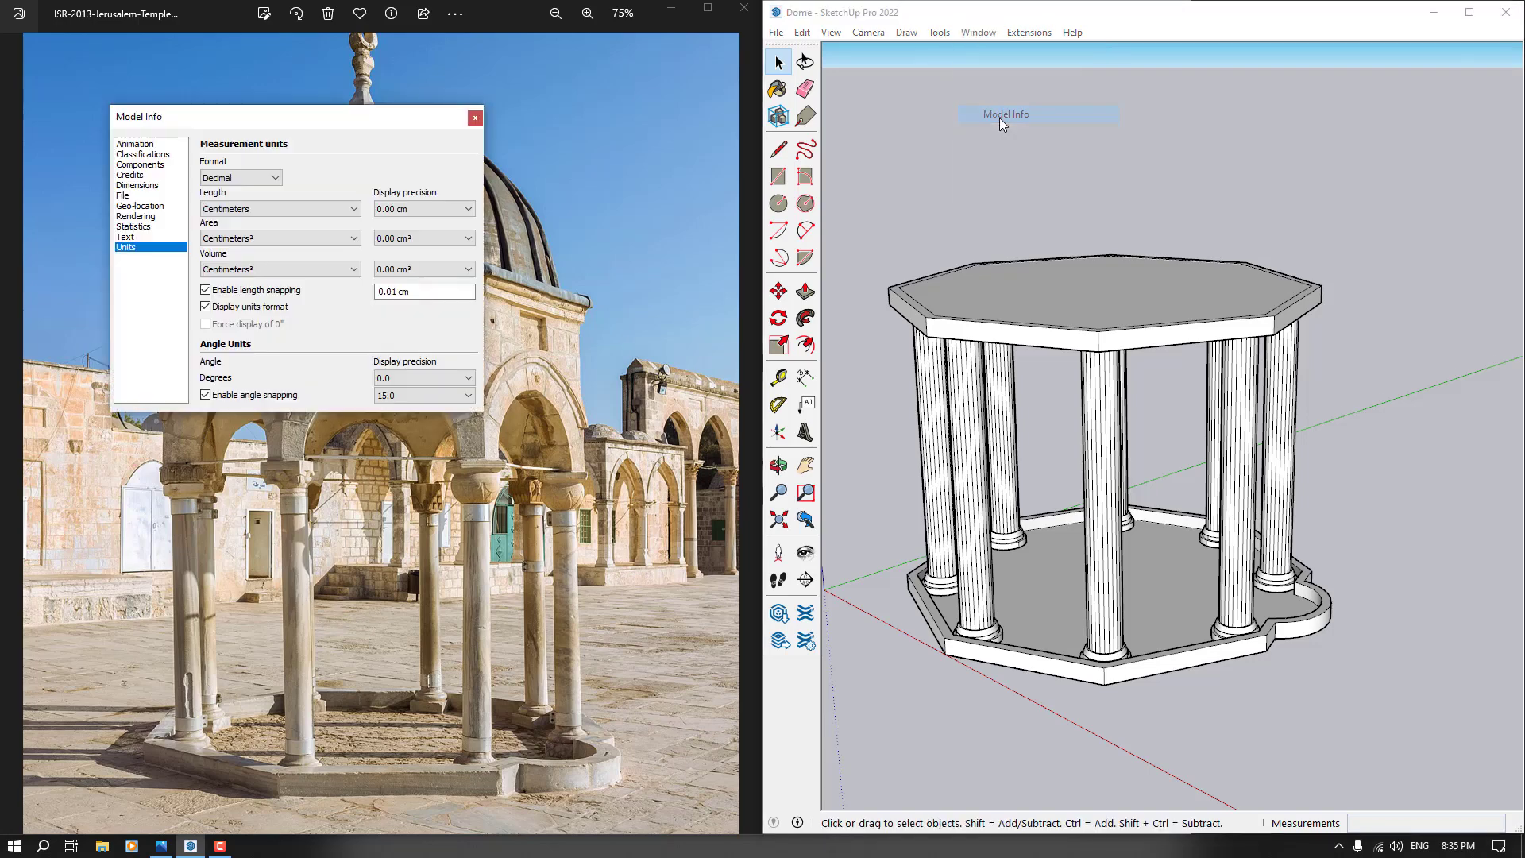
{"action": "left_click", "coordinate": [127, 227]}
{"action": "left_click", "coordinate": [278, 397]}
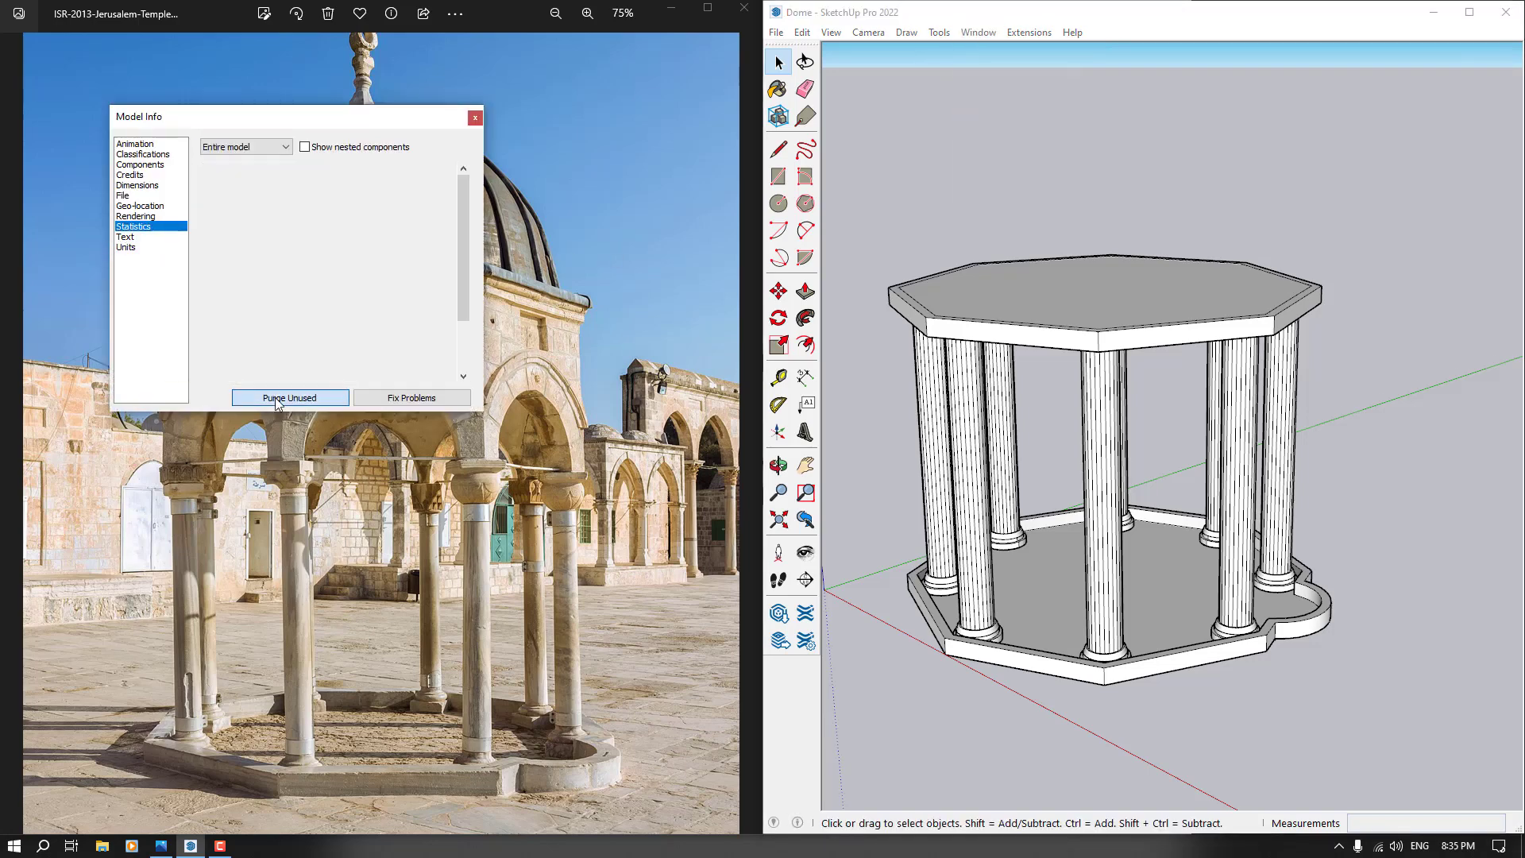
{"action": "left_click", "coordinate": [410, 398]}
{"action": "left_click", "coordinate": [467, 351]}
{"action": "left_click", "coordinate": [475, 117]}
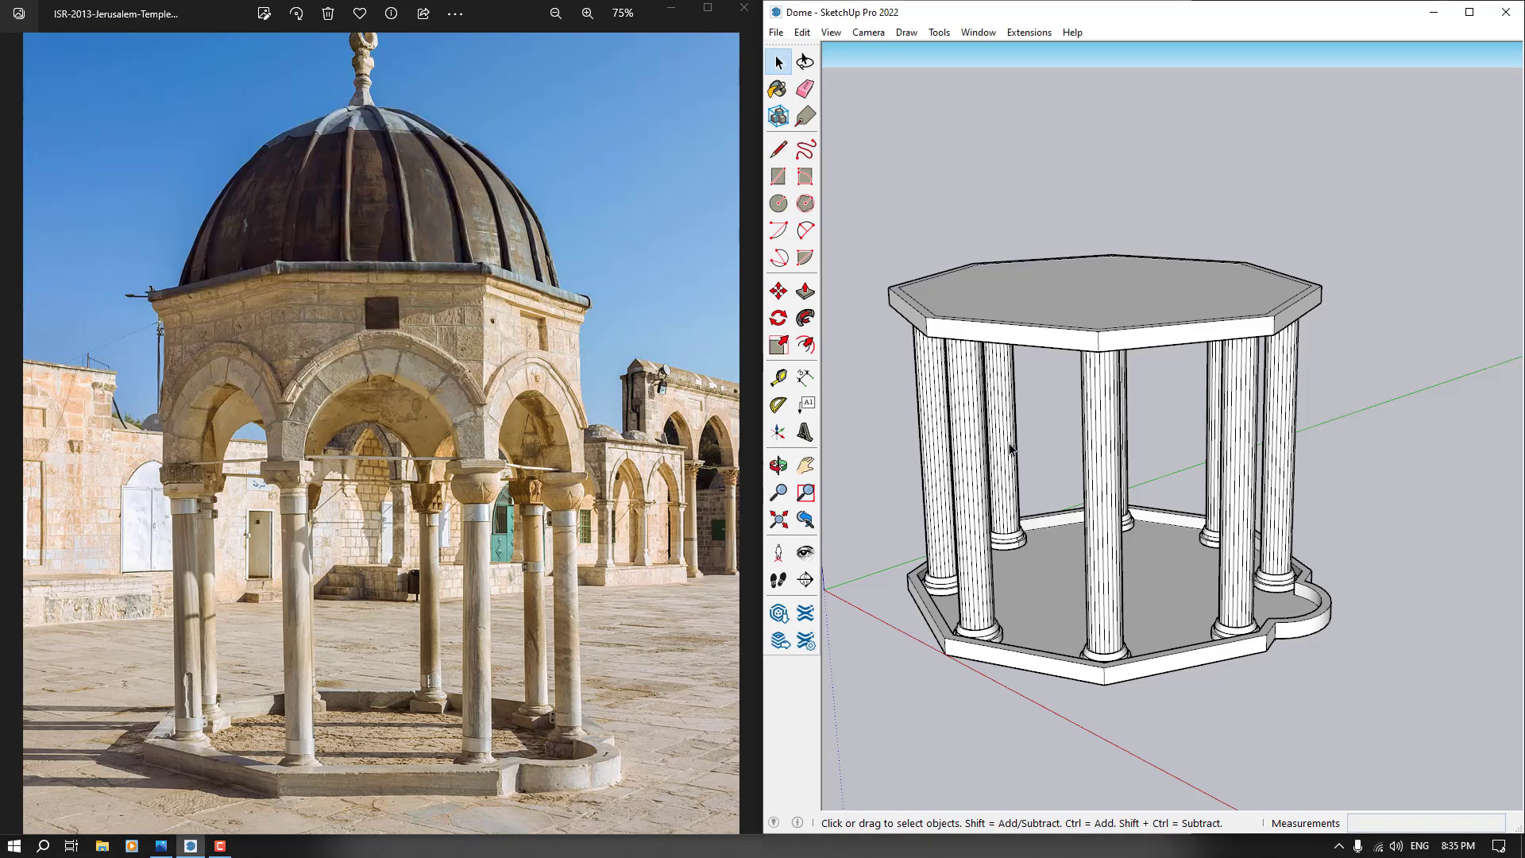
Open the upper slab's group for editing and erase the inner outline edges on its top face
{"action": "scroll", "coordinate": [1009, 450], "scroll_direction": "down", "scroll_amount": 4}
{"action": "mouse_move", "coordinate": [989, 497]}
{"action": "middle_mouse_down"}
{"action": "mouse_move", "coordinate": [1088, 466]}
{"action": "mouse_move", "coordinate": [1058, 355]}
{"action": "mouse_move", "coordinate": [1048, 437]}
{"action": "middle_mouse_up"}
{"action": "scroll", "coordinate": [1008, 486], "scroll_direction": "up", "scroll_amount": 4}
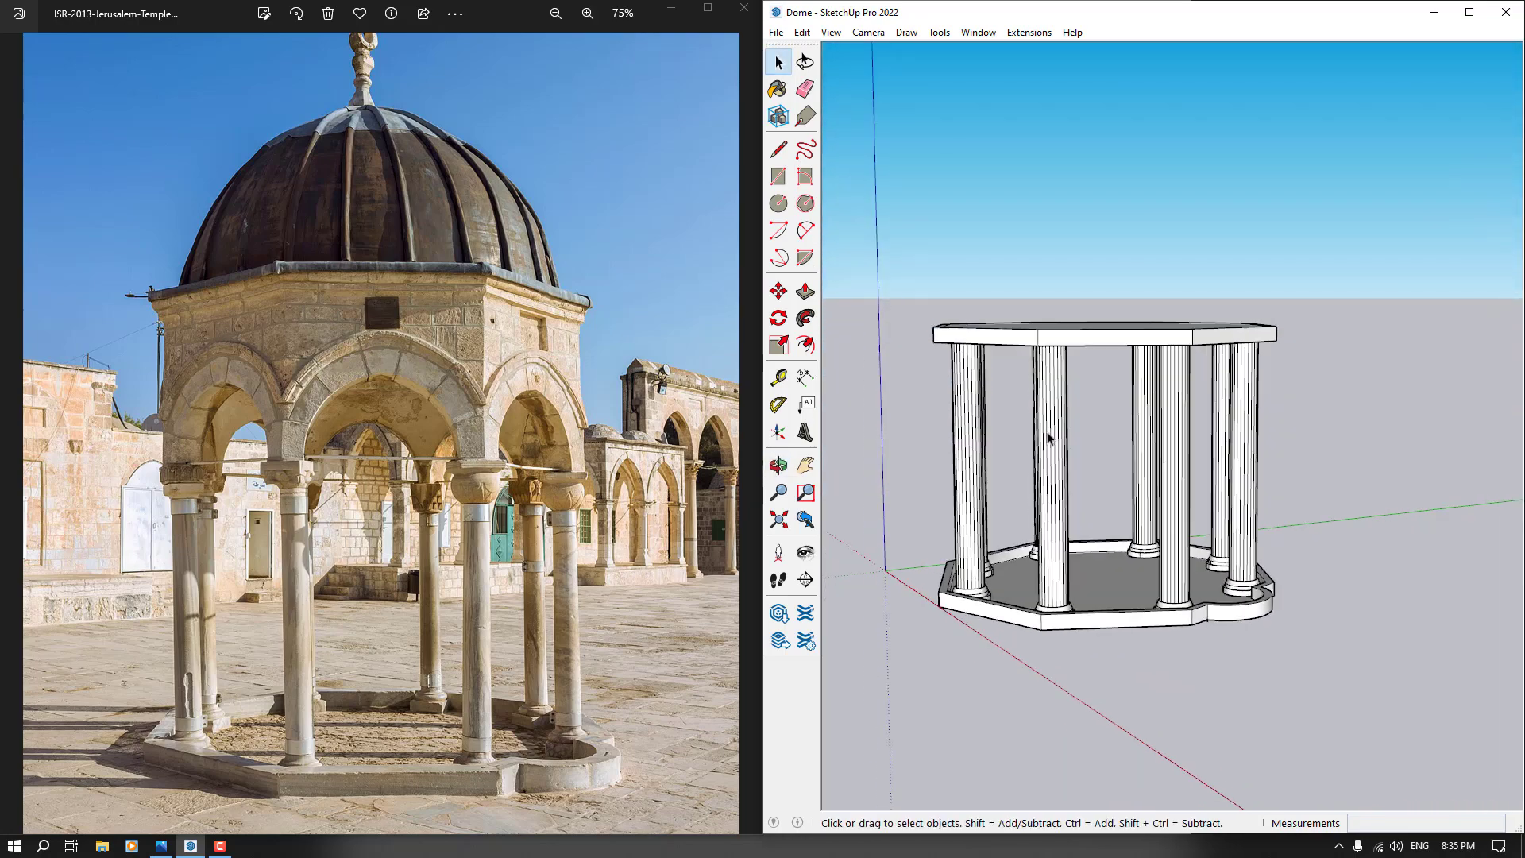
{"action": "scroll", "coordinate": [339, 442], "scroll_direction": "up", "scroll_amount": 1}
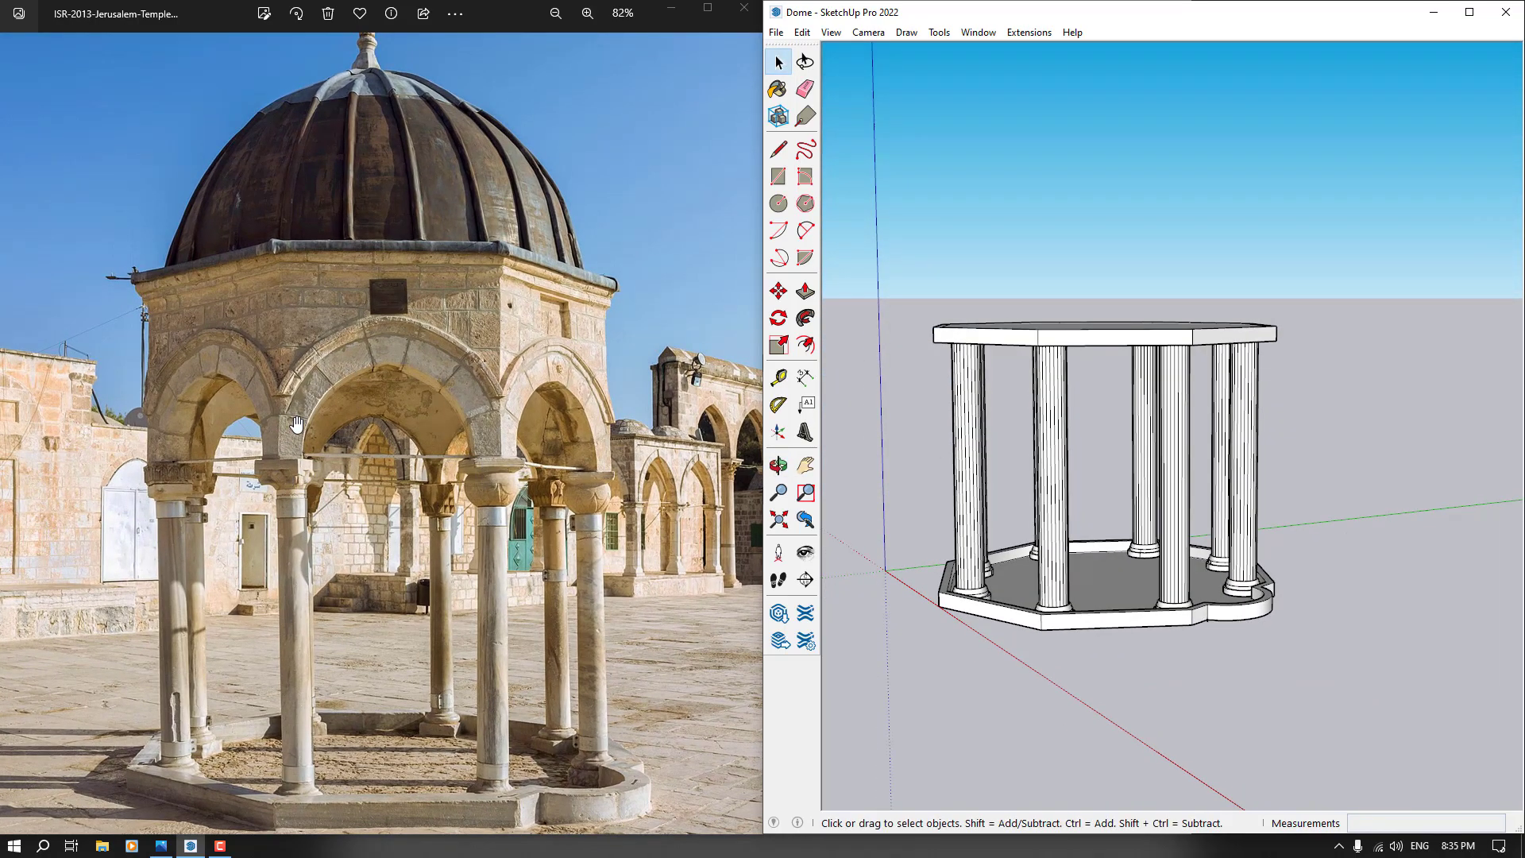
{"action": "middle_click_drag", "start_coordinate": [876, 345], "coordinate": [961, 397]}
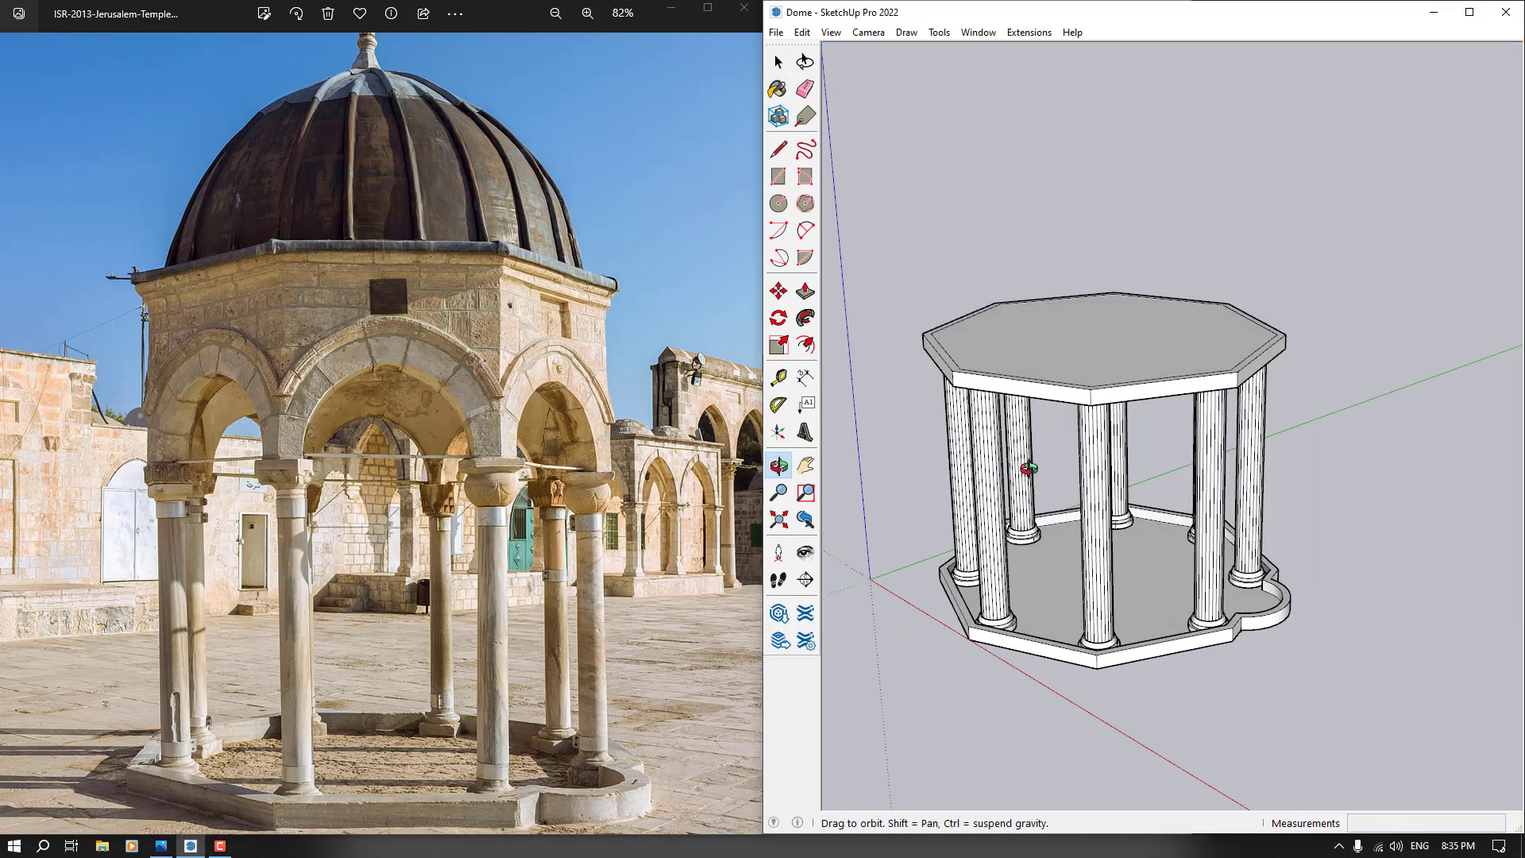
{"action": "scroll", "coordinate": [982, 347], "scroll_direction": "up", "scroll_amount": 3}
{"action": "left_click", "coordinate": [983, 347]}
{"action": "double_click", "coordinate": [983, 347]}
{"action": "left_click", "coordinate": [805, 89]}
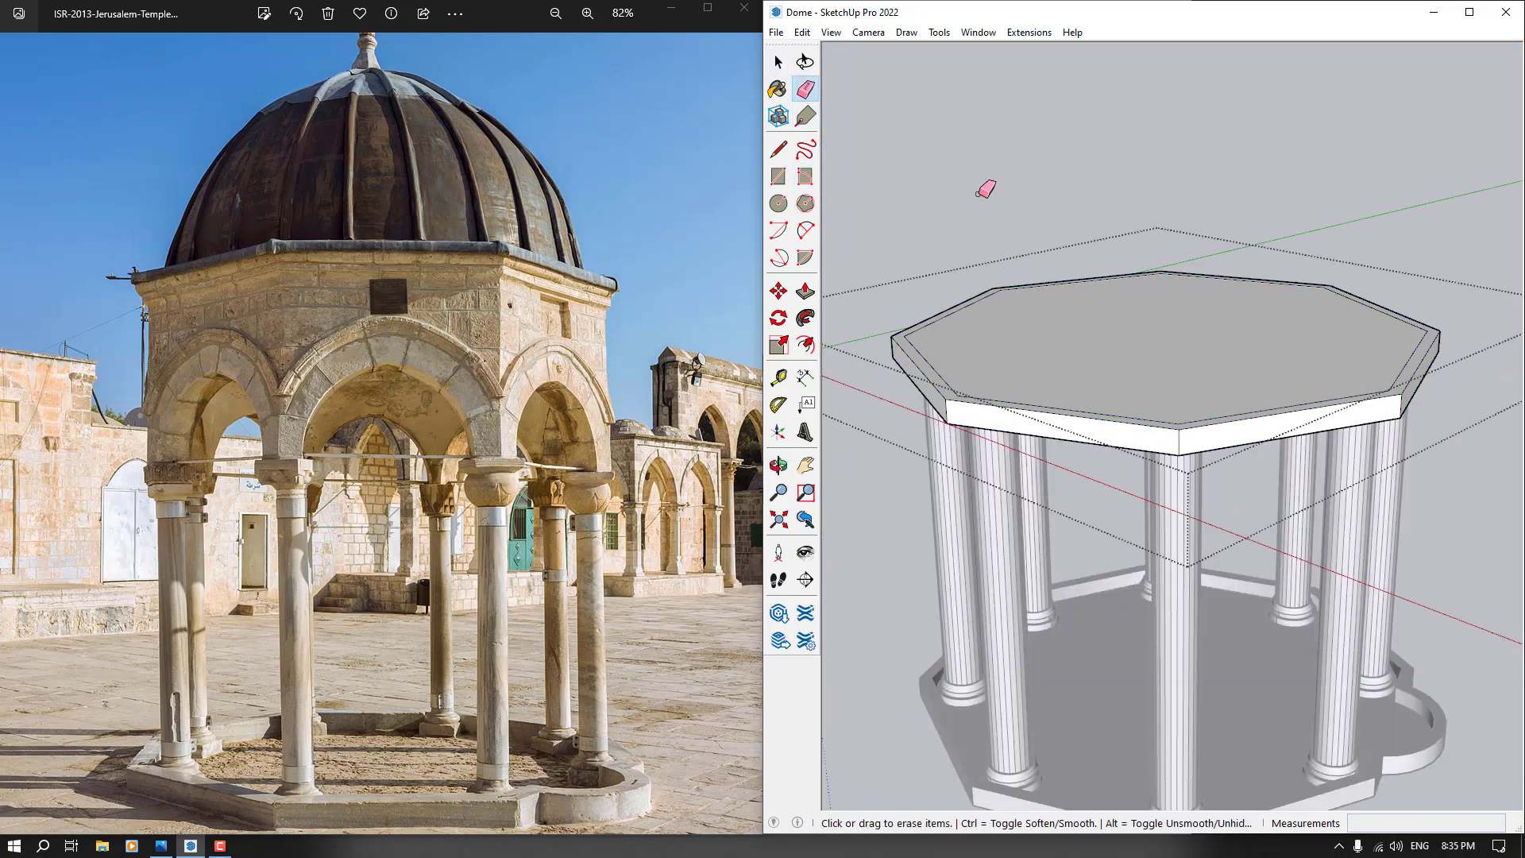
{"action": "middle_click_drag", "start_coordinate": [987, 188], "coordinate": [937, 374]}
{"action": "left_click", "coordinate": [905, 355]}
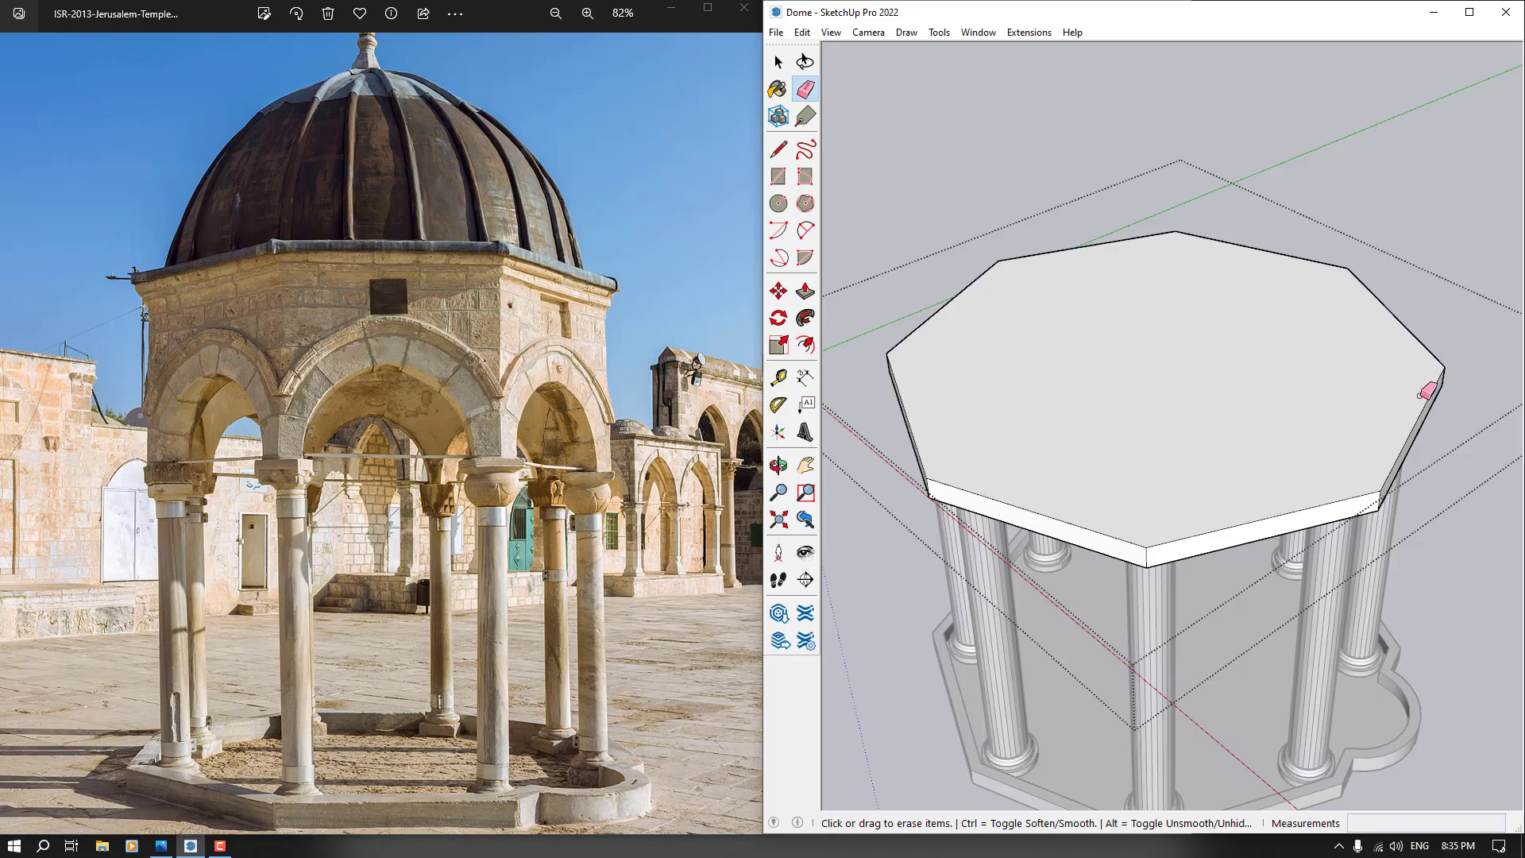
Push/Pull the upper slab's top face up by 166 cm to form the octagonal wall block
{"action": "middle_click_drag", "start_coordinate": [1427, 381], "coordinate": [1165, 408]}
{"action": "left_click", "coordinate": [805, 292]}
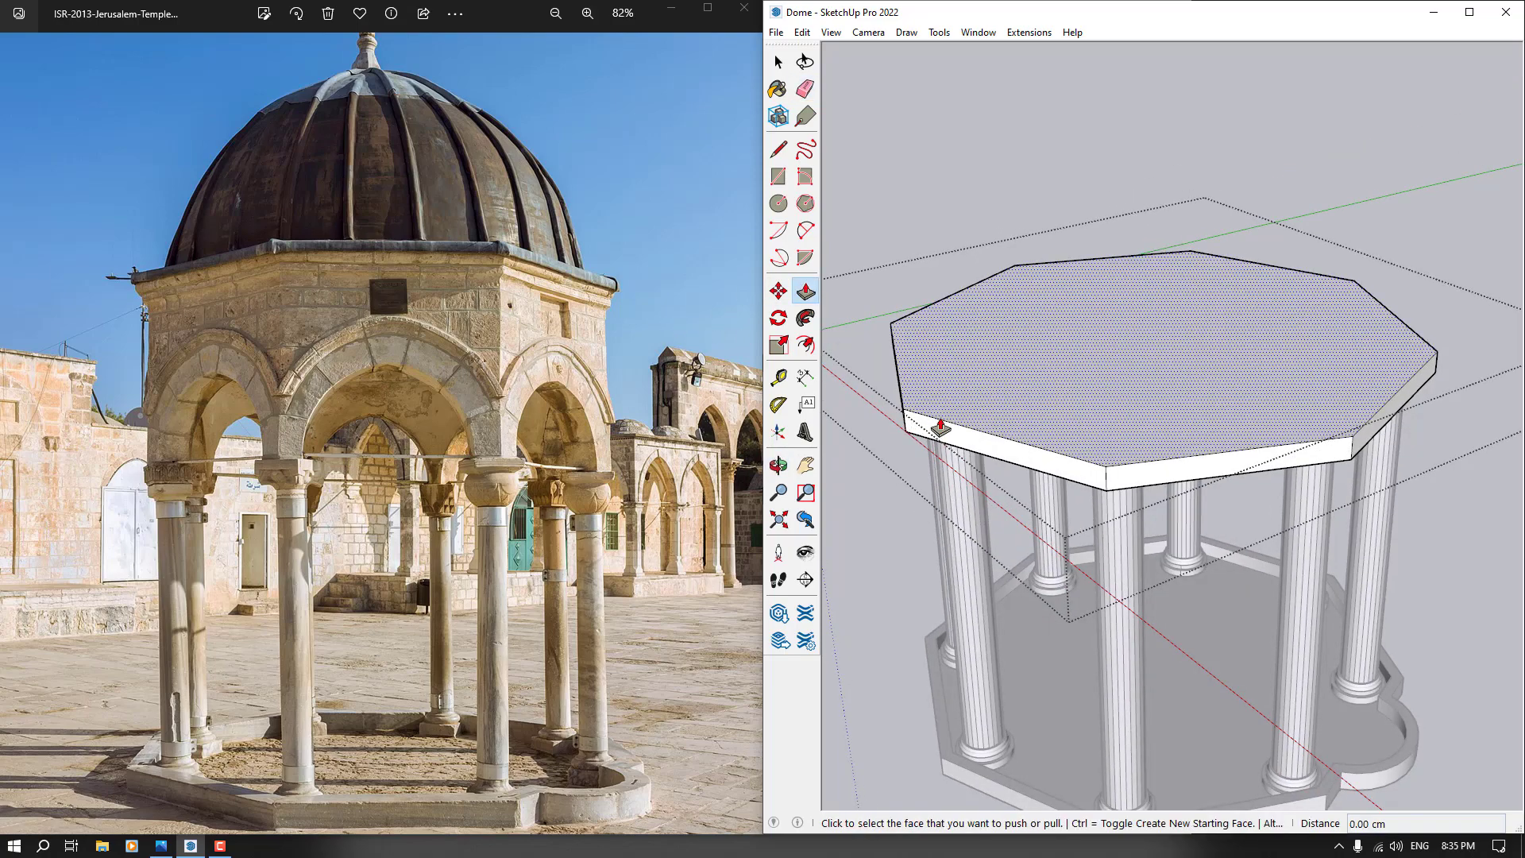
{"action": "left_click", "coordinate": [937, 426]}
{"action": "middle_click_drag", "start_coordinate": [943, 373], "coordinate": [936, 225]}
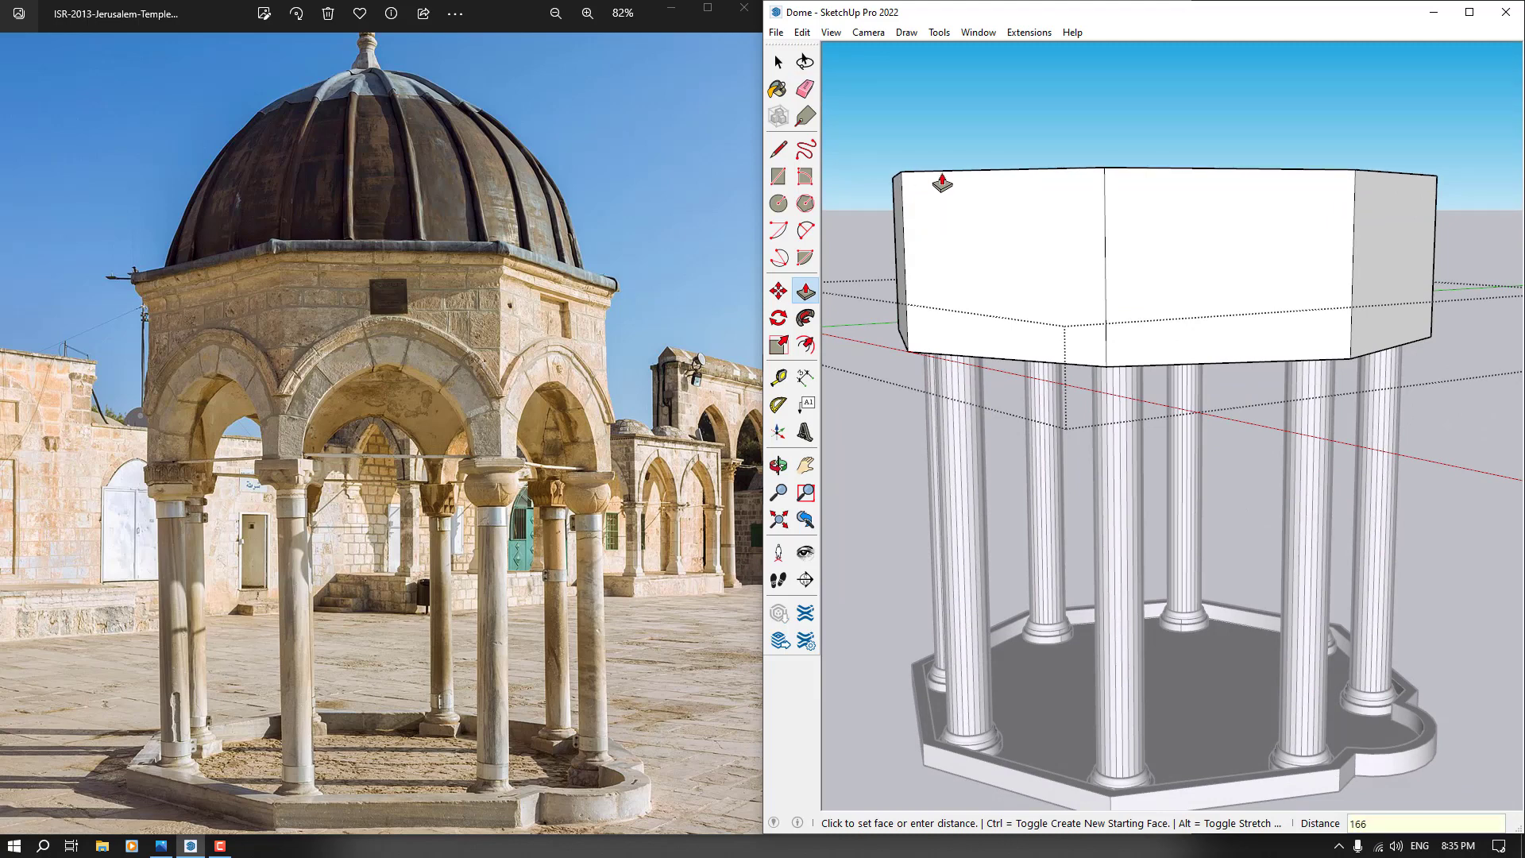
{"action": "key", "text": "Return"}
{"action": "key", "text": "space"}
Place two vertical guides on the block's front face, each 40 cm inward from its side edge
{"action": "middle_click_drag", "start_coordinate": [940, 181], "coordinate": [997, 389]}
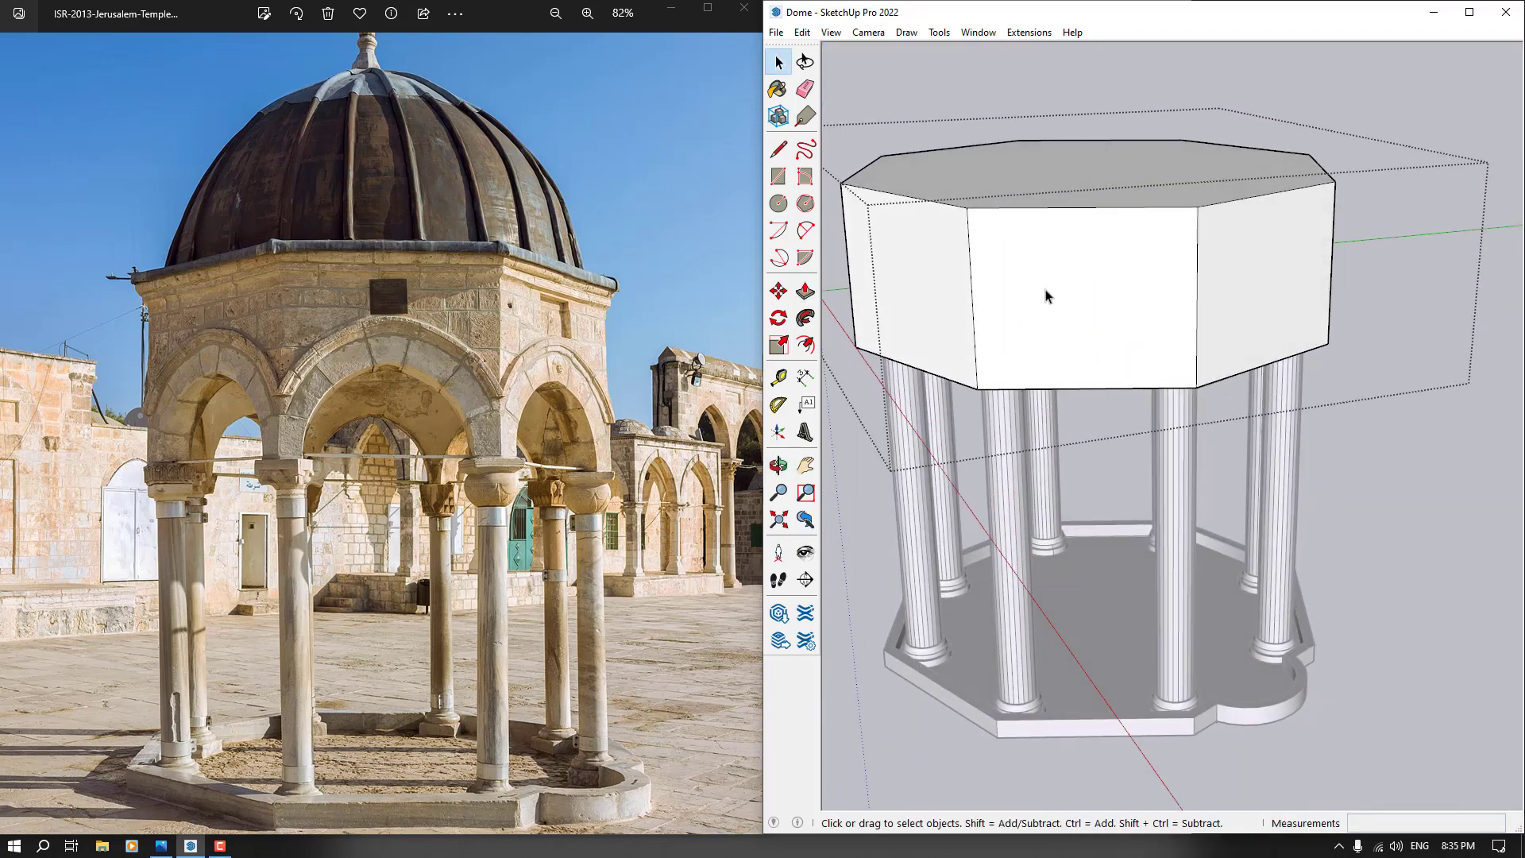
{"action": "mouse_move", "coordinate": [1017, 401]}
{"action": "middle_mouse_down"}
{"action": "mouse_move", "coordinate": [1025, 122]}
{"action": "mouse_move", "coordinate": [1021, 235]}
{"action": "mouse_move", "coordinate": [1120, 354]}
{"action": "mouse_move", "coordinate": [1110, 226]}
{"action": "middle_mouse_up"}
{"action": "mouse_move", "coordinate": [1033, 265]}
{"action": "middle_mouse_down"}
{"action": "mouse_move", "coordinate": [1266, 293]}
{"action": "mouse_move", "coordinate": [1045, 340]}
{"action": "mouse_move", "coordinate": [1054, 325]}
{"action": "middle_mouse_up"}
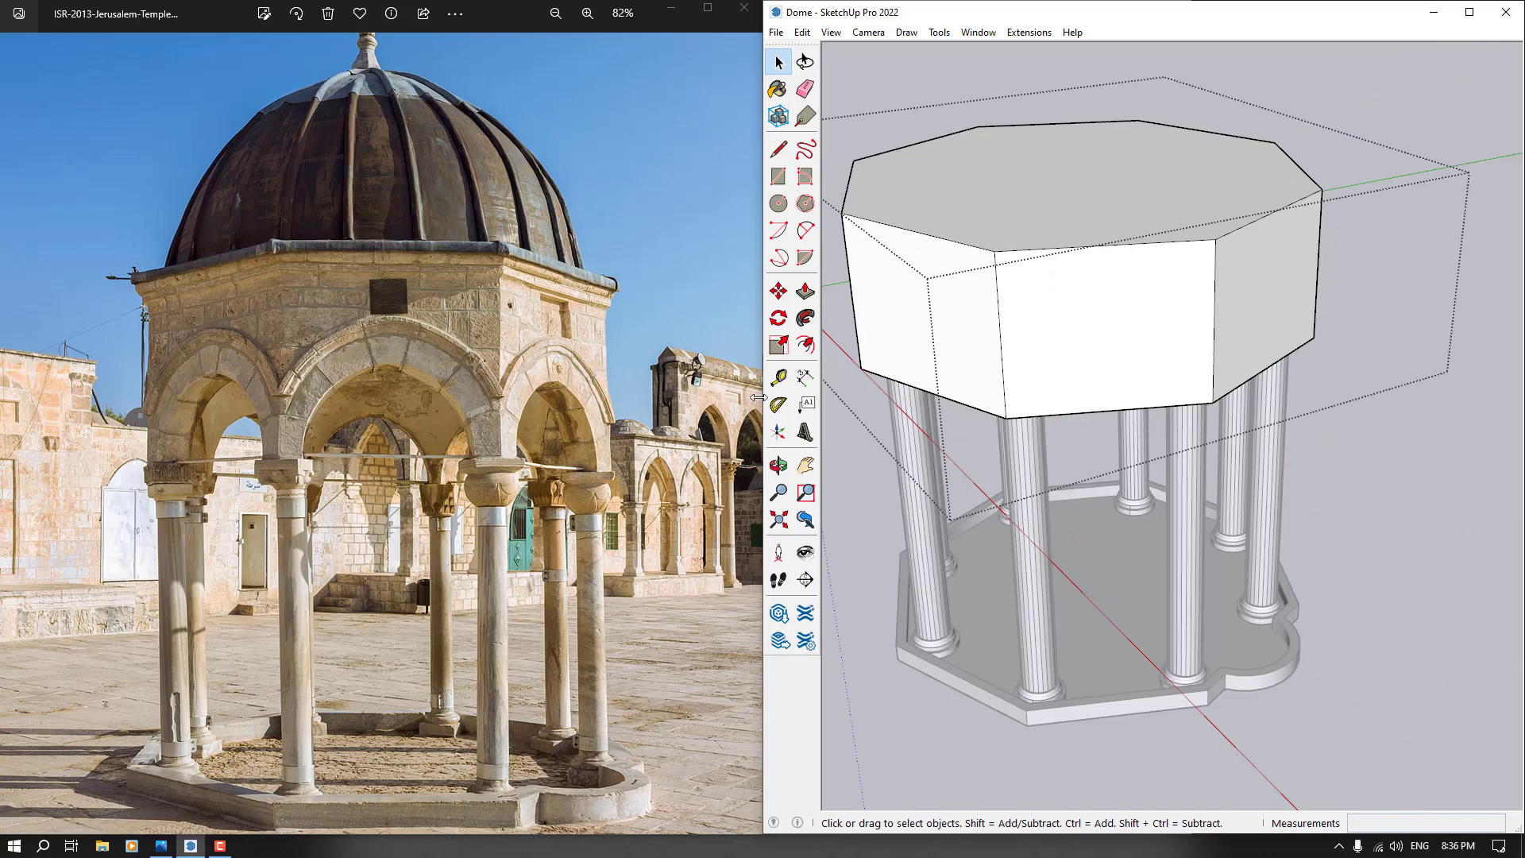
{"action": "left_click", "coordinate": [781, 390]}
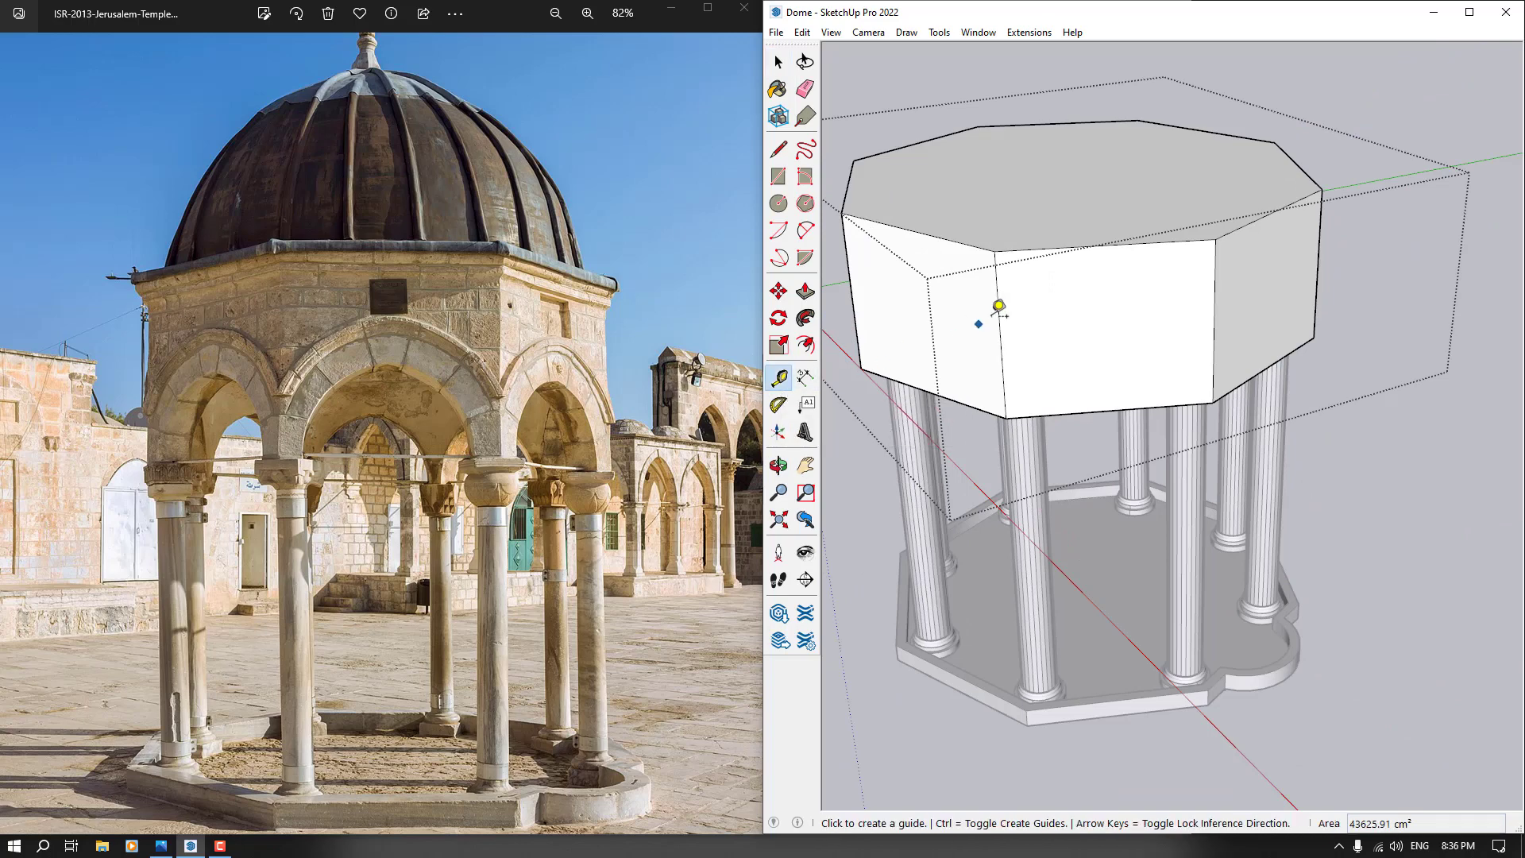
{"action": "scroll", "coordinate": [998, 323], "scroll_direction": "up", "scroll_amount": 2}
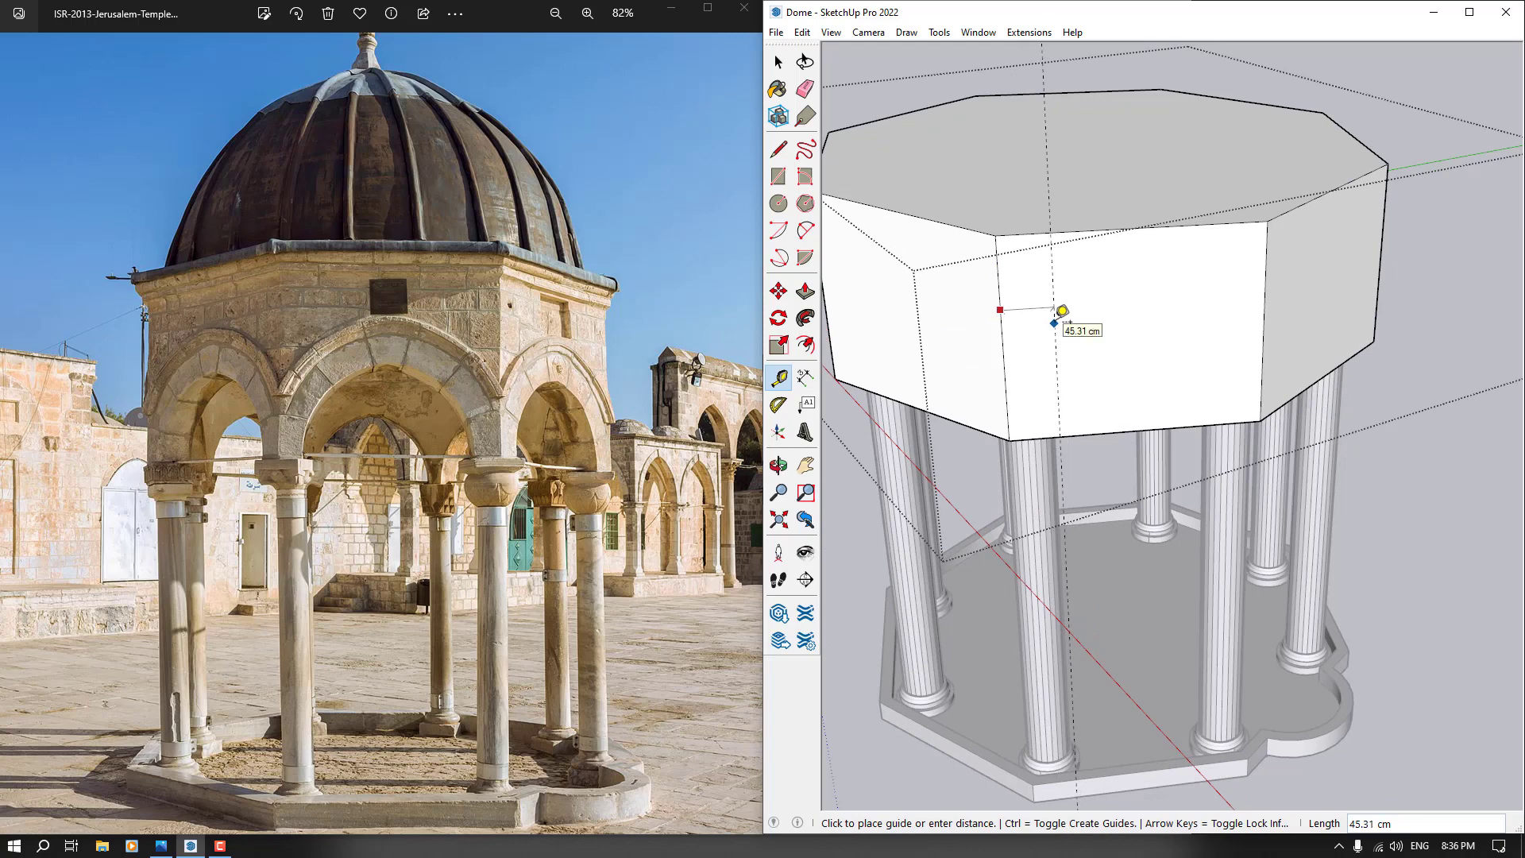
{"action": "type", "text": "40"}
{"action": "key", "text": "Return"}
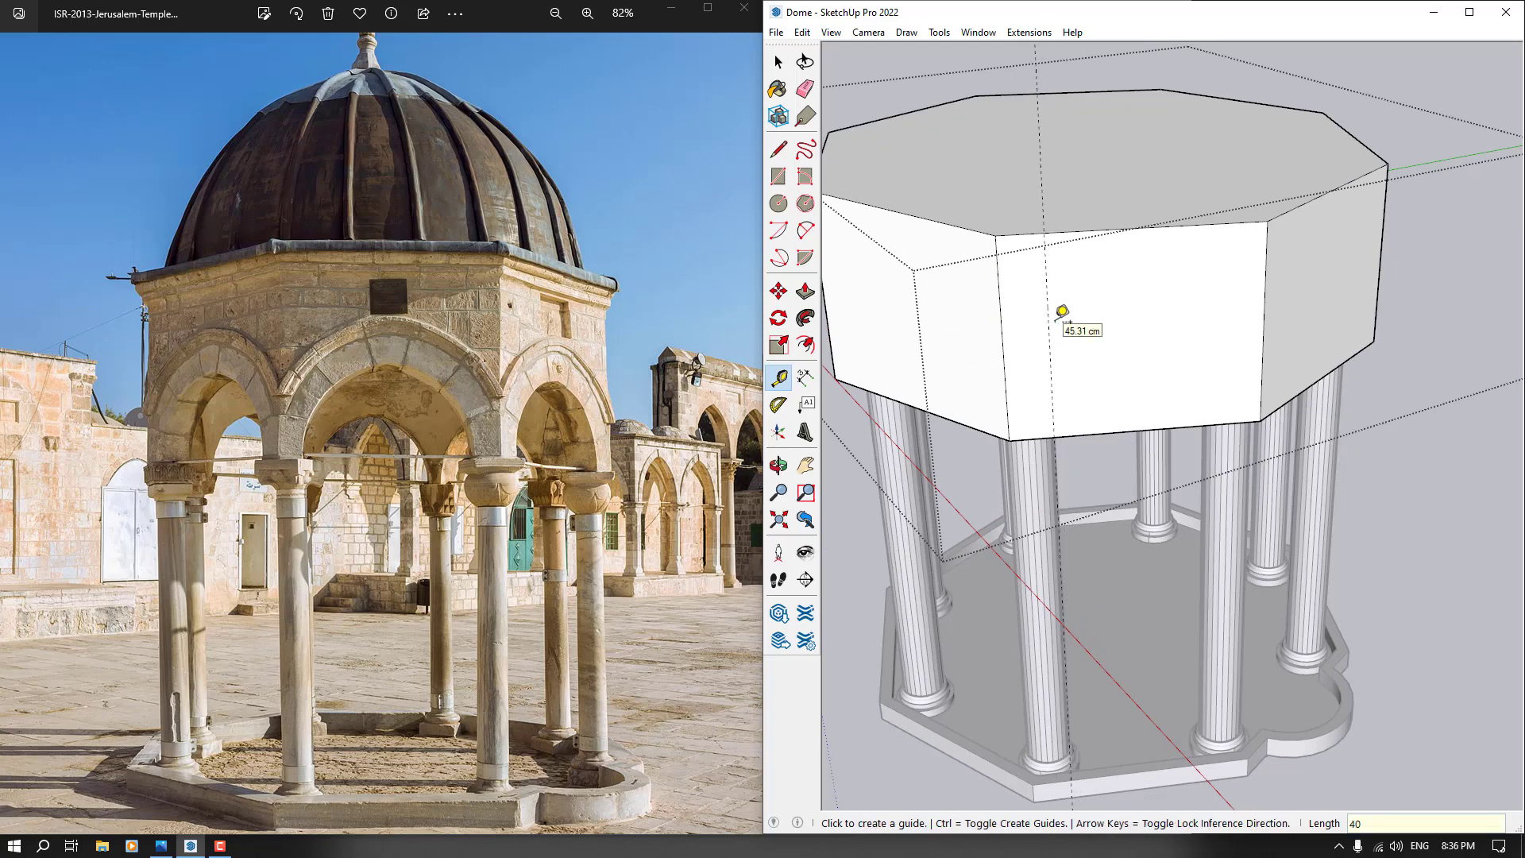
{"action": "left_click", "coordinate": [1265, 303]}
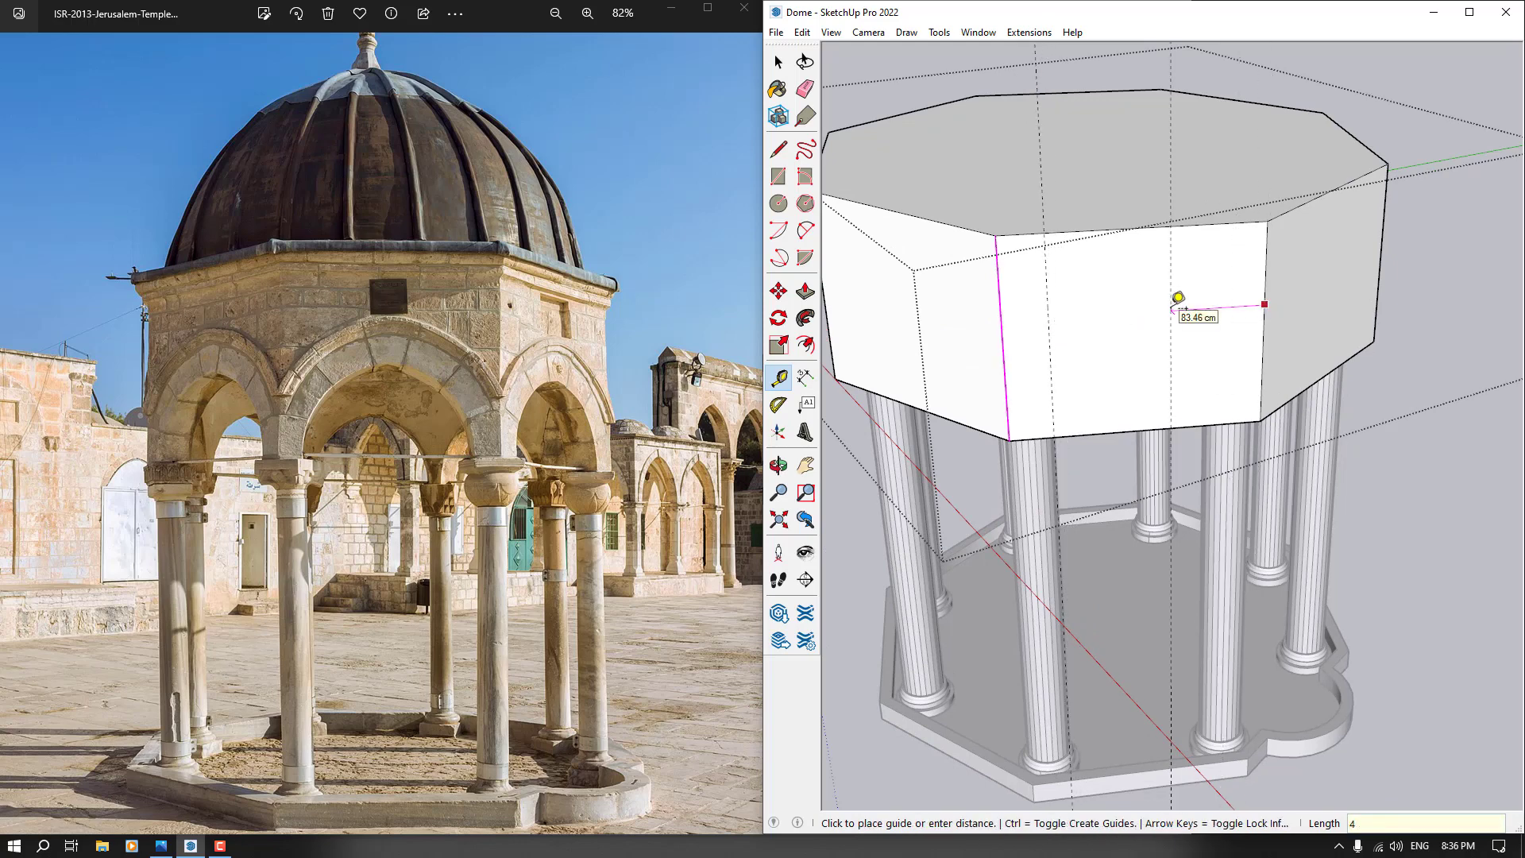
{"action": "key", "text": "Return"}
Place a horizontal guide 134 cm above the front face's lower edge, and change its distance to 116 cm
{"action": "middle_click_drag", "start_coordinate": [1167, 302], "coordinate": [1078, 212]}
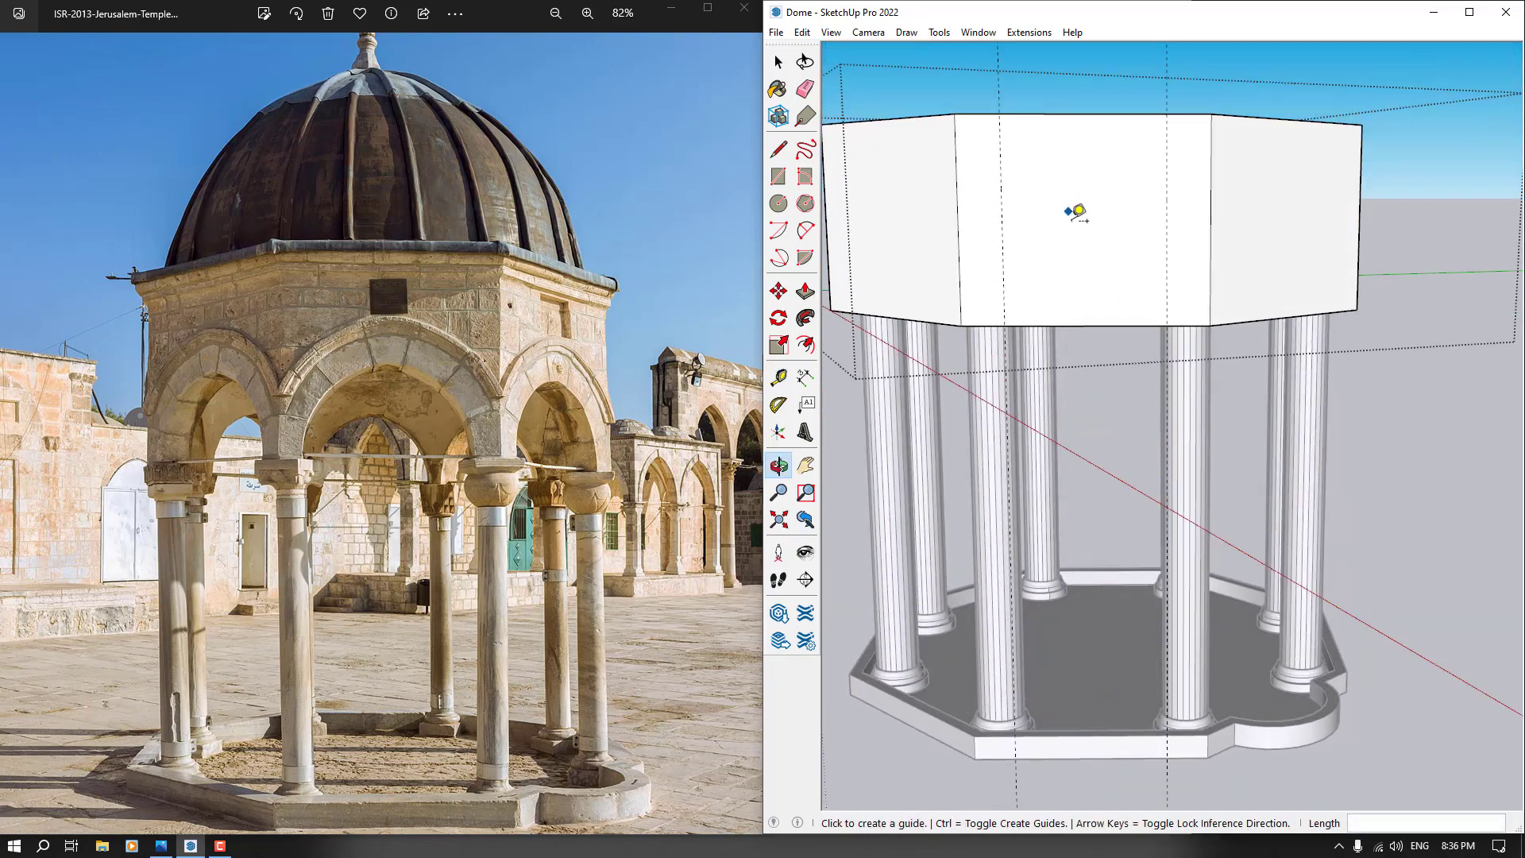
{"action": "left_click", "coordinate": [1114, 325]}
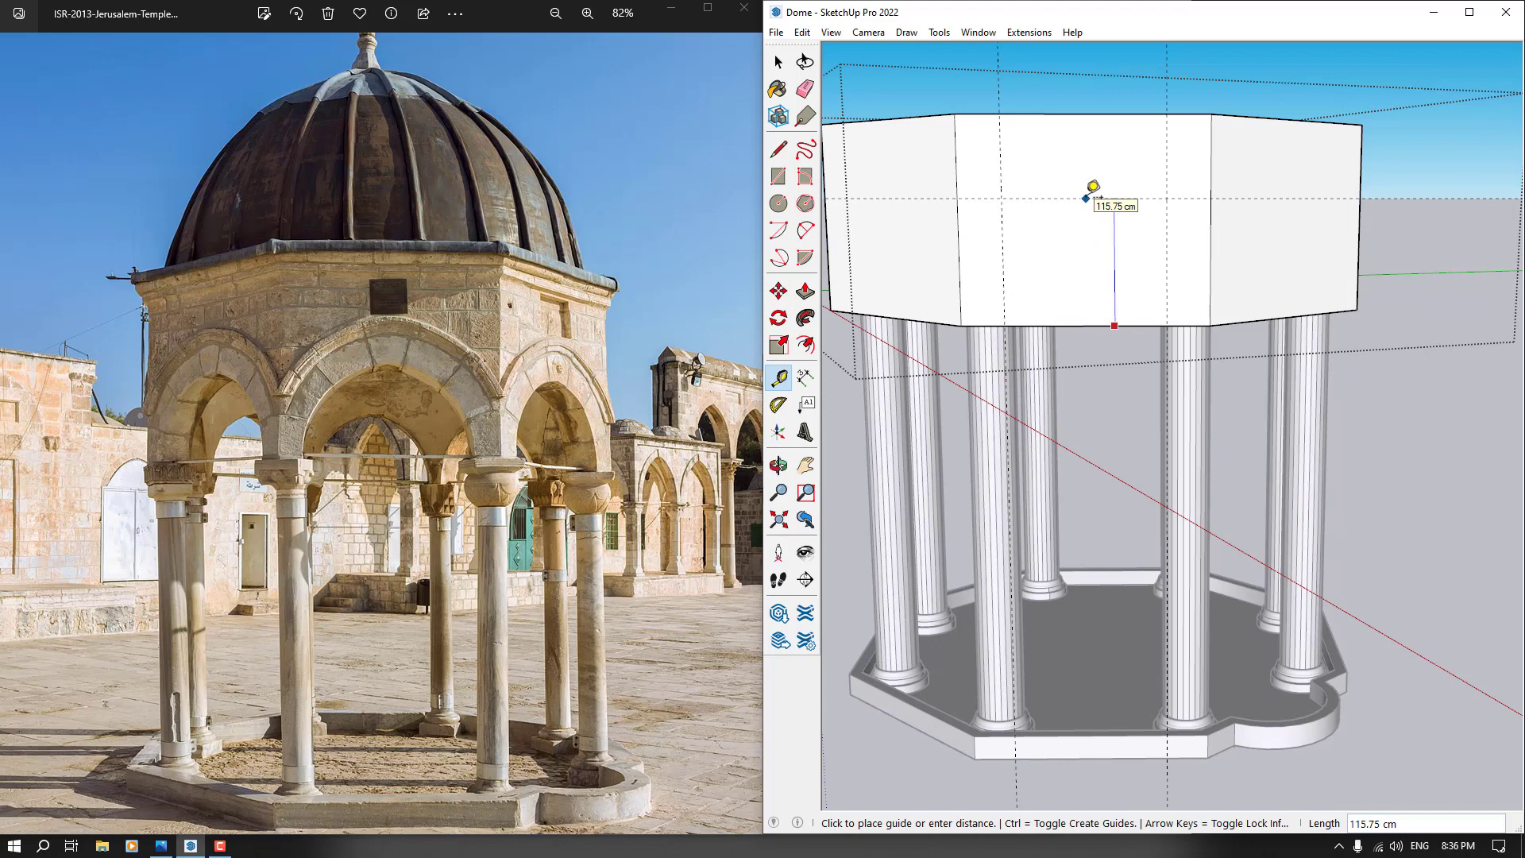
{"action": "type", "text": "134"}
{"action": "key", "text": "Return"}
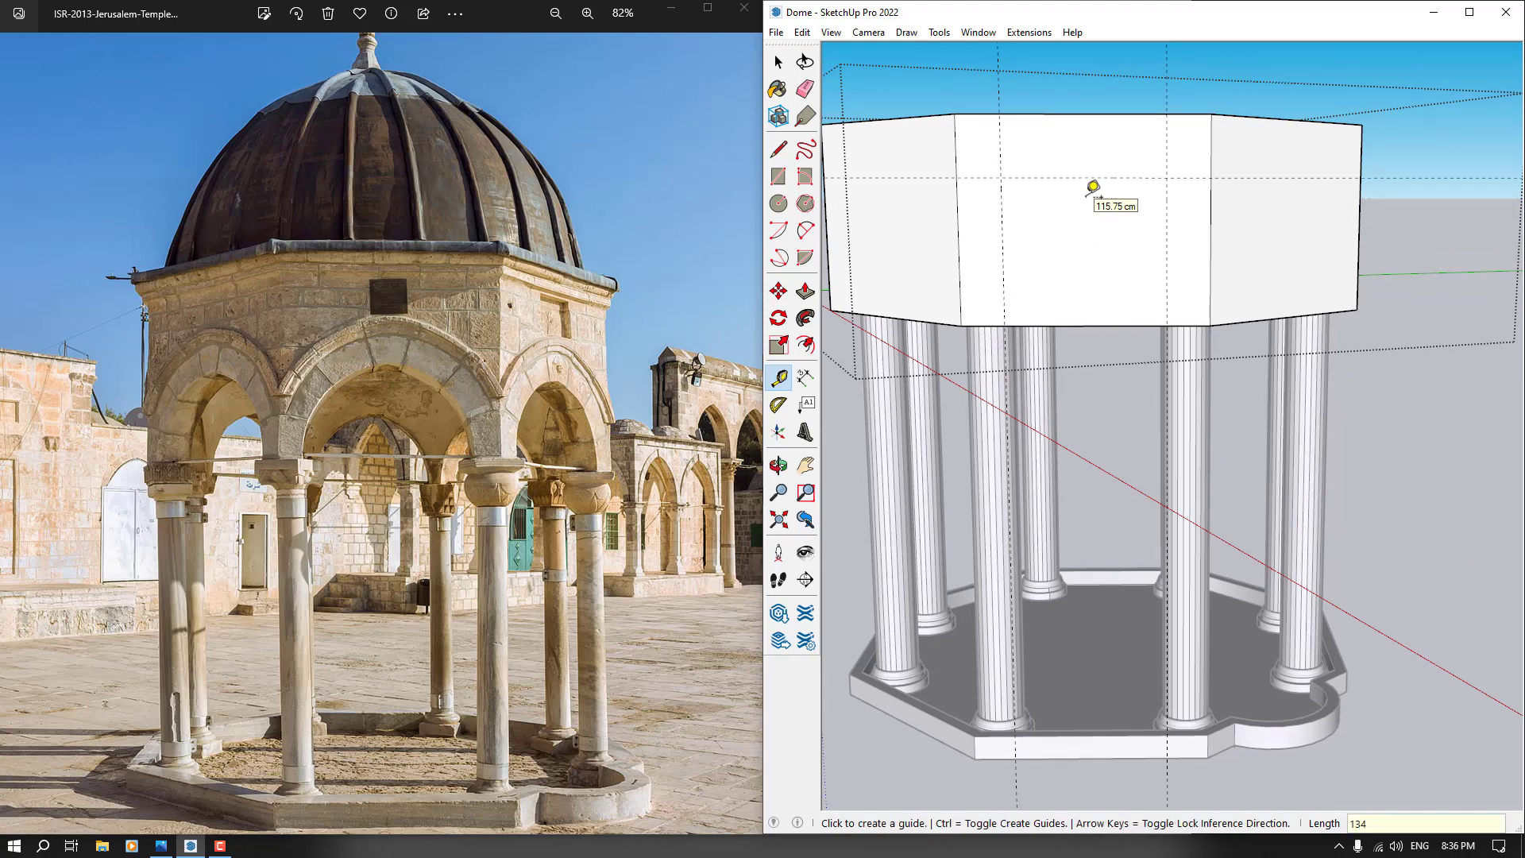
{"action": "type", "text": "11"}
{"action": "key", "text": "Return"}
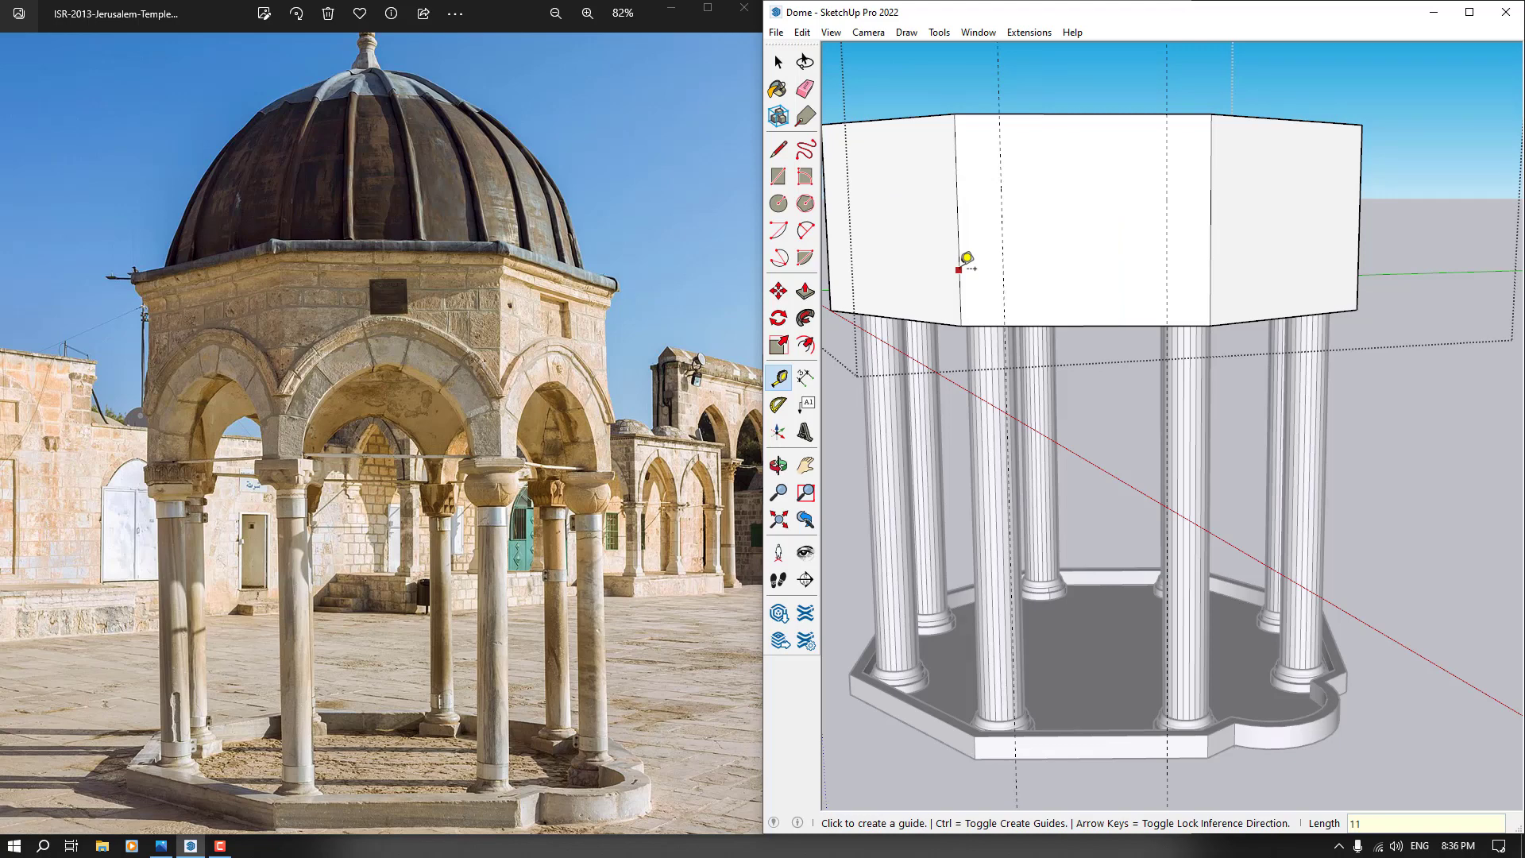
{"action": "type", "text": "6"}
{"action": "key", "text": "Return"}
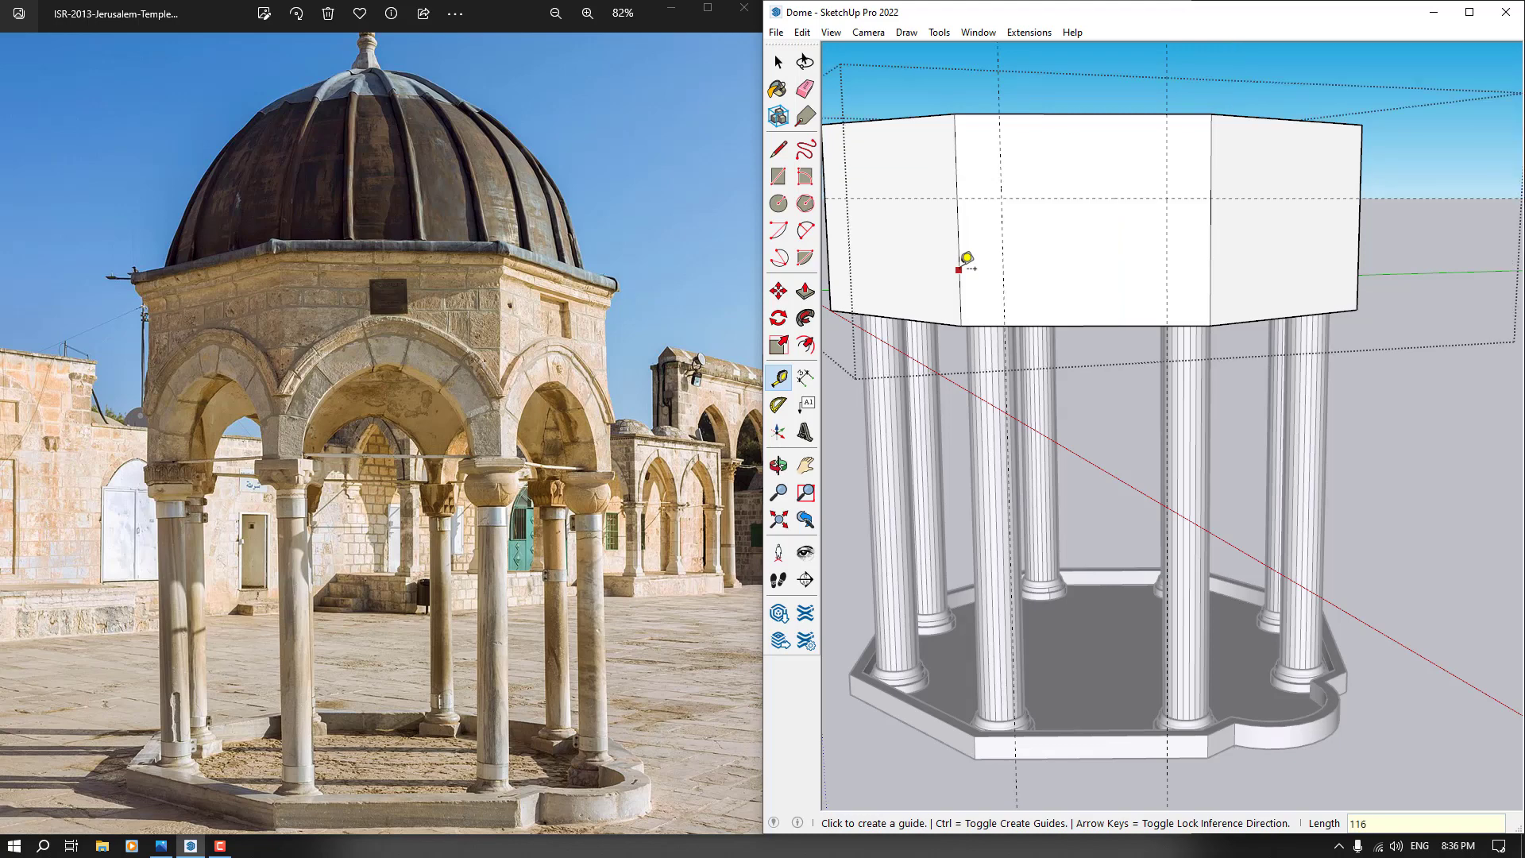
{"action": "left_click", "coordinate": [806, 231]}
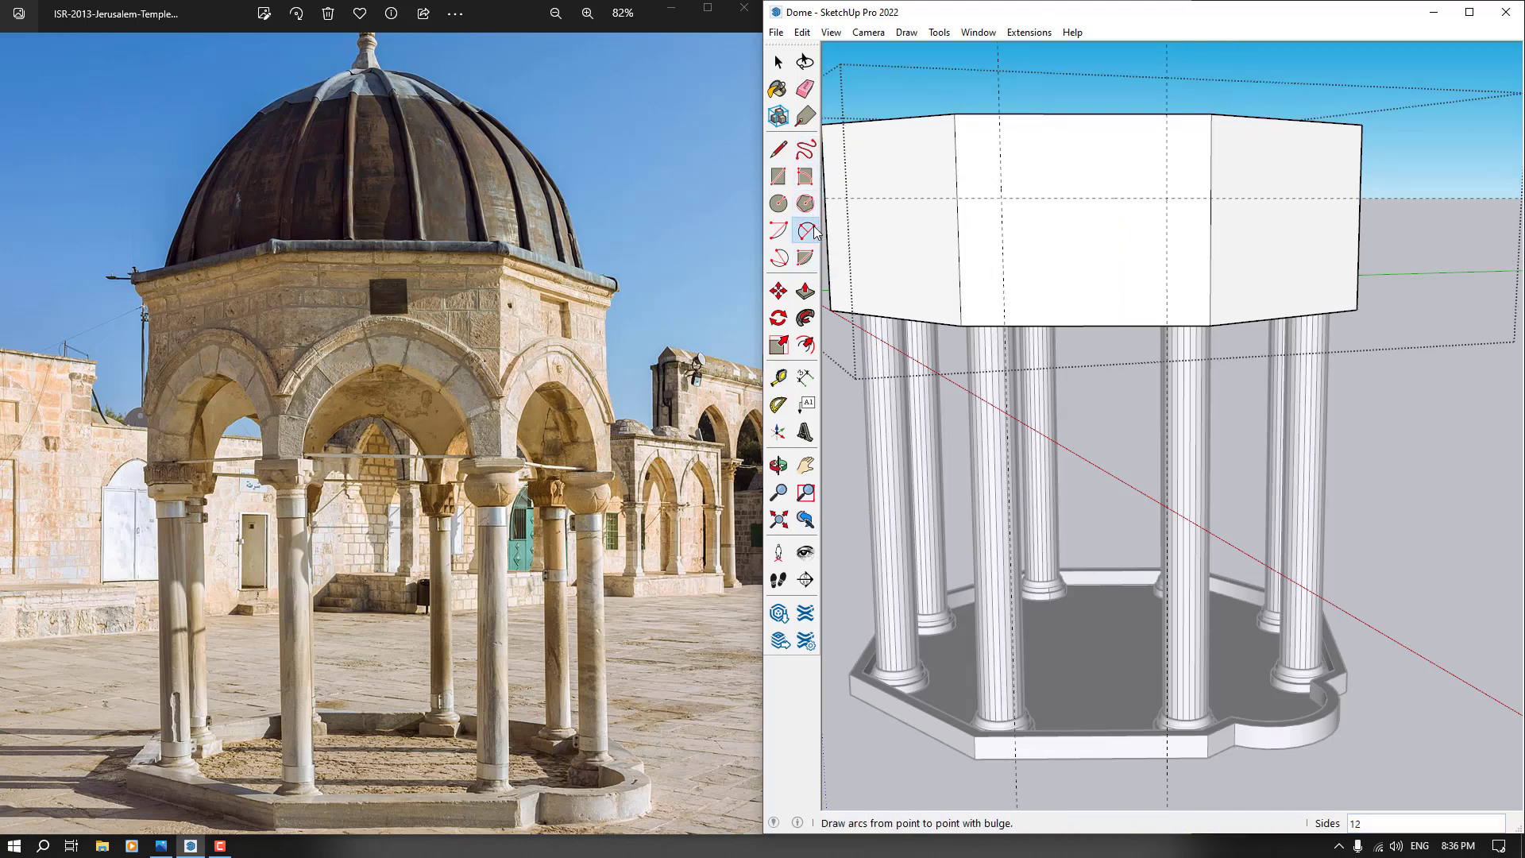
{"action": "left_click", "coordinate": [1004, 325]}
{"action": "left_click", "coordinate": [1166, 325]}
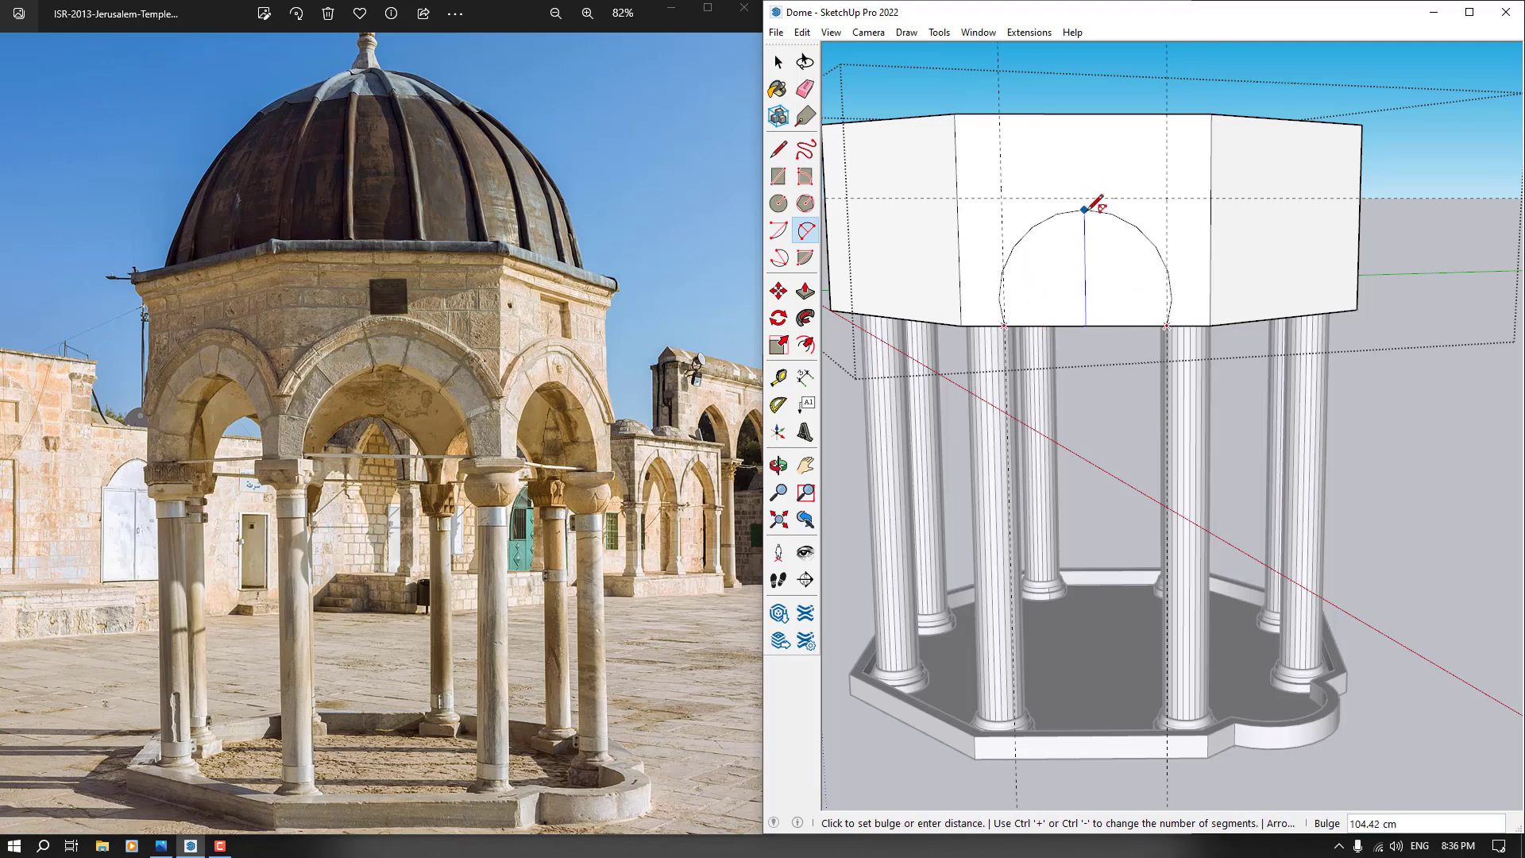
{"action": "key", "text": "space"}
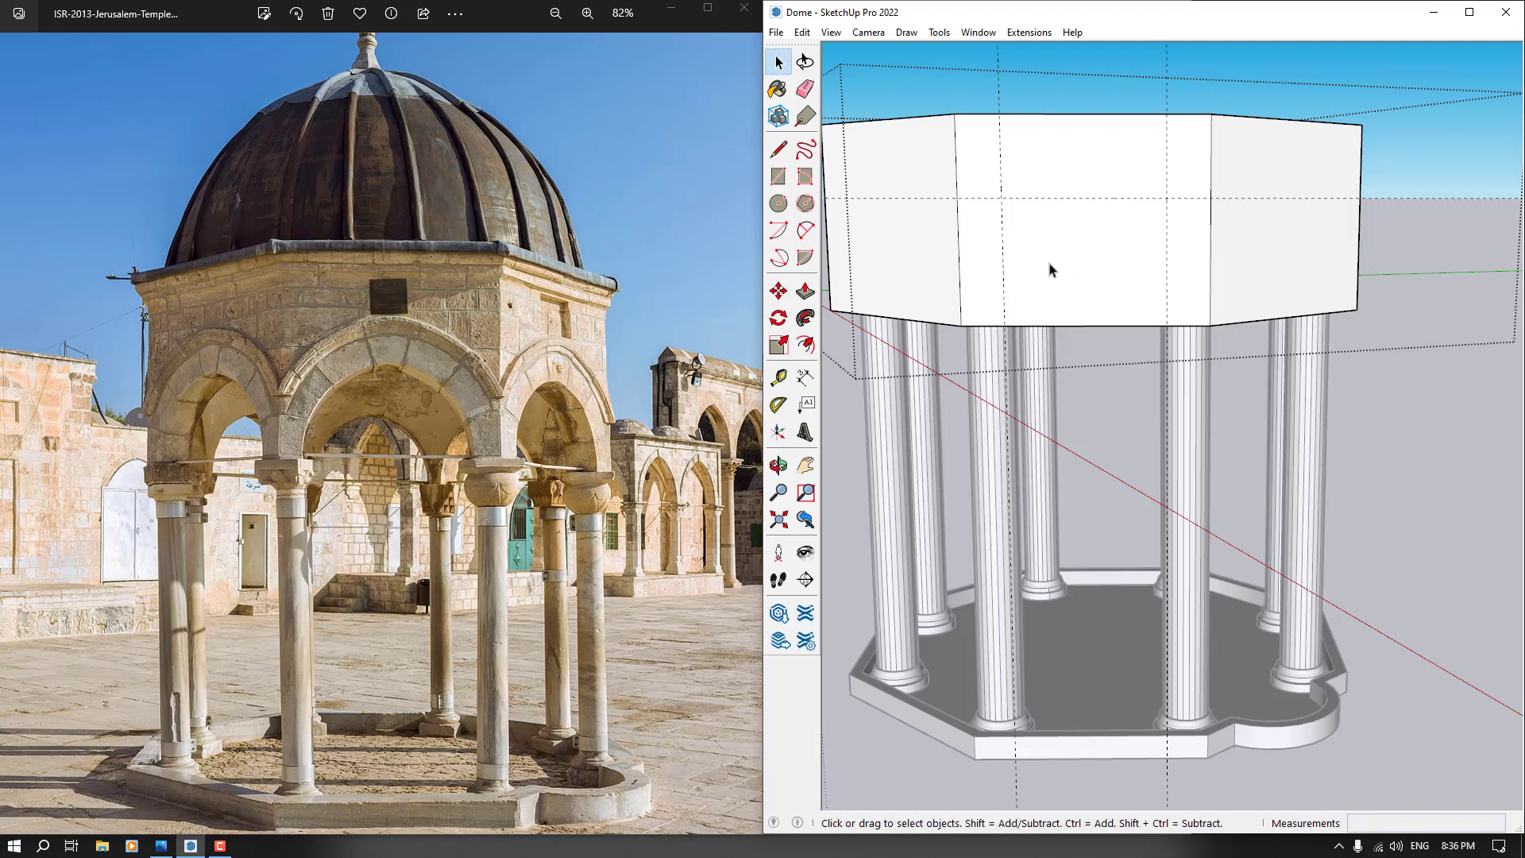
Erase the vertical and horizontal guides from the block's front face
{"action": "scroll", "coordinate": [1049, 265], "scroll_direction": "down", "scroll_amount": 3}
{"action": "key", "text": "r"}
{"action": "key", "text": "e"}
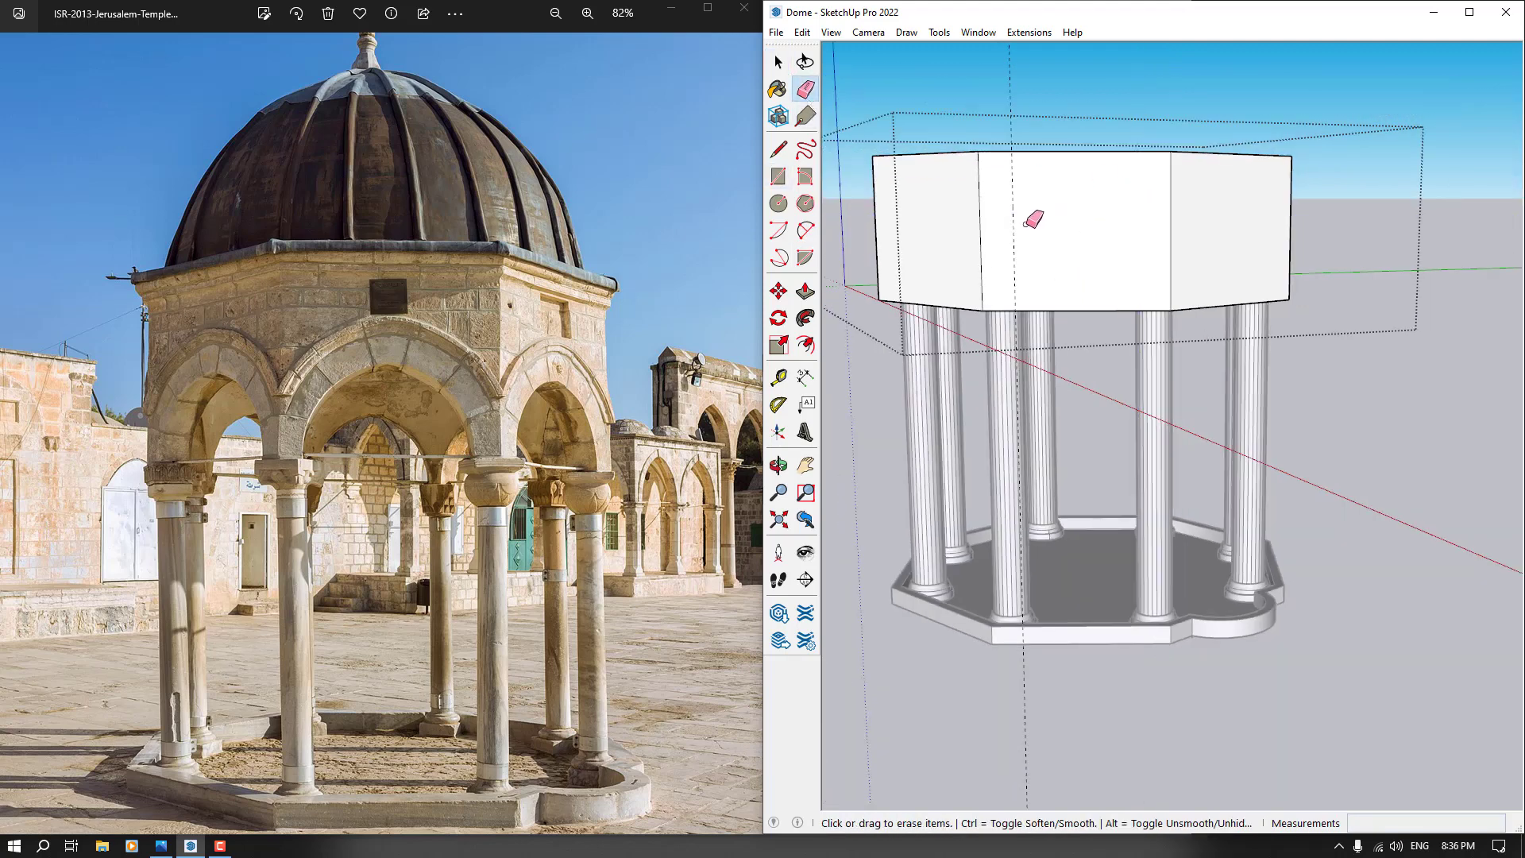
Erase the leftover inner outline edges on the underside of the octagonal block
{"action": "key", "text": "t"}
{"action": "scroll", "coordinate": [985, 230], "scroll_direction": "up", "scroll_amount": 2}
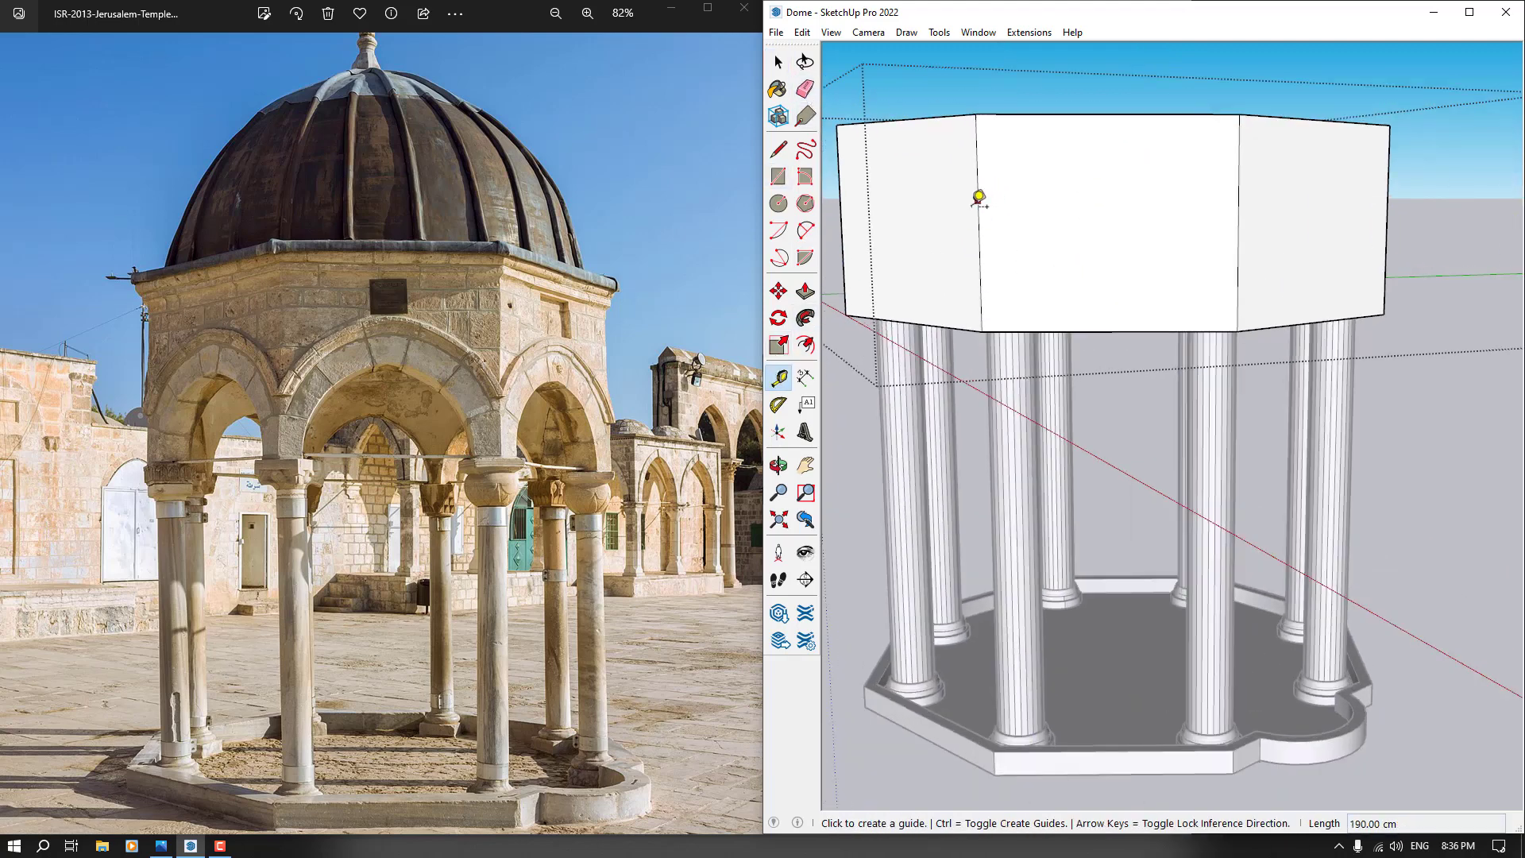
{"action": "middle_click_drag", "start_coordinate": [982, 208], "coordinate": [862, 133]}
{"action": "key", "text": "e"}
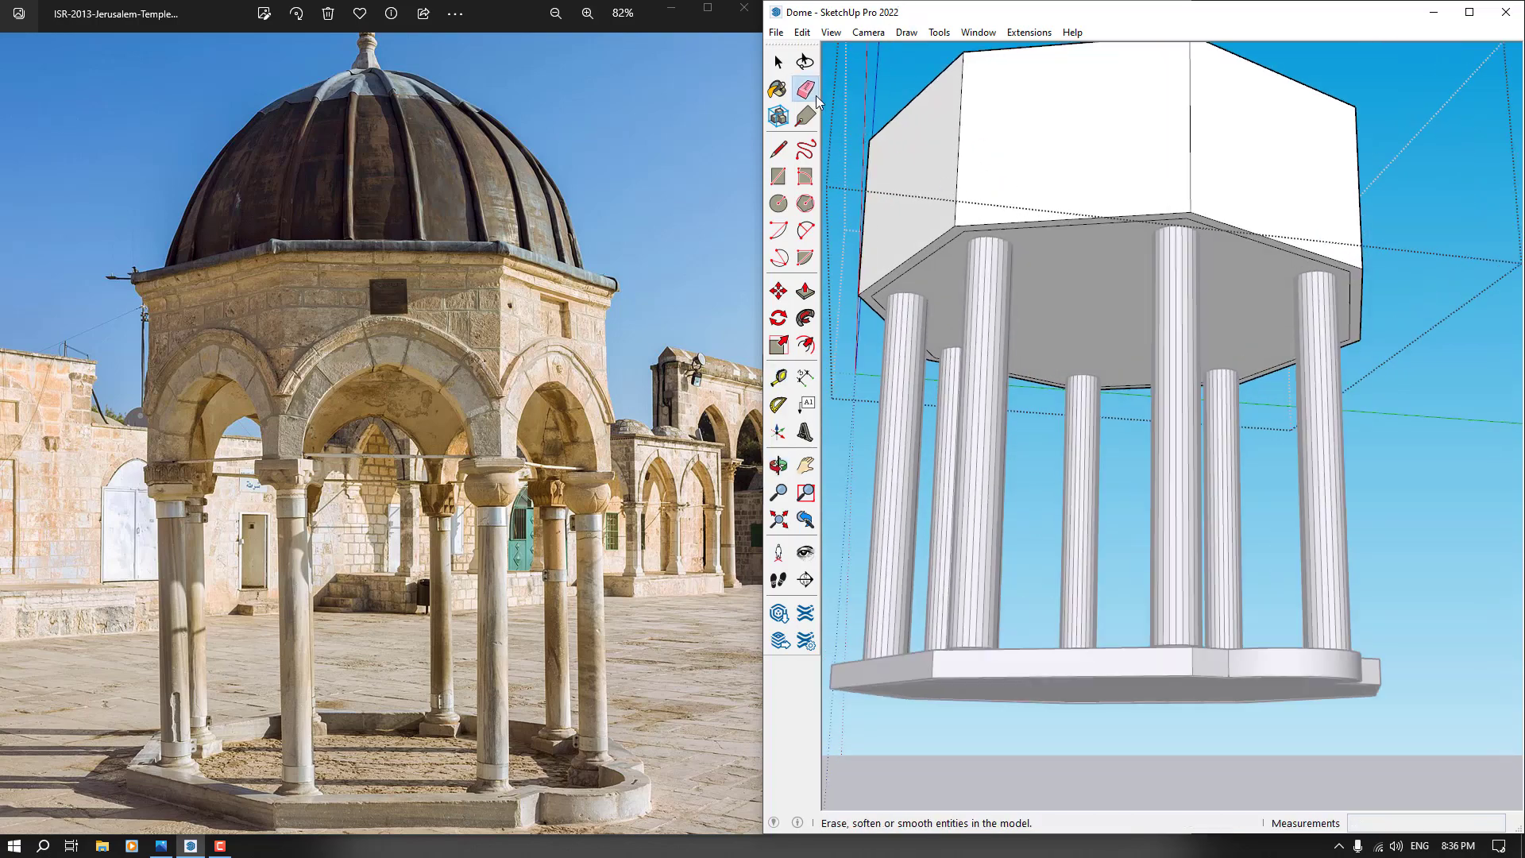
{"action": "scroll", "coordinate": [1096, 224], "scroll_direction": "up", "scroll_amount": 3}
{"action": "mouse_move", "coordinate": [1089, 229]}
{"action": "left_mouse_down"}
{"action": "mouse_move", "coordinate": [1080, 211]}
{"action": "mouse_move", "coordinate": [1239, 225]}
{"action": "left_mouse_up"}
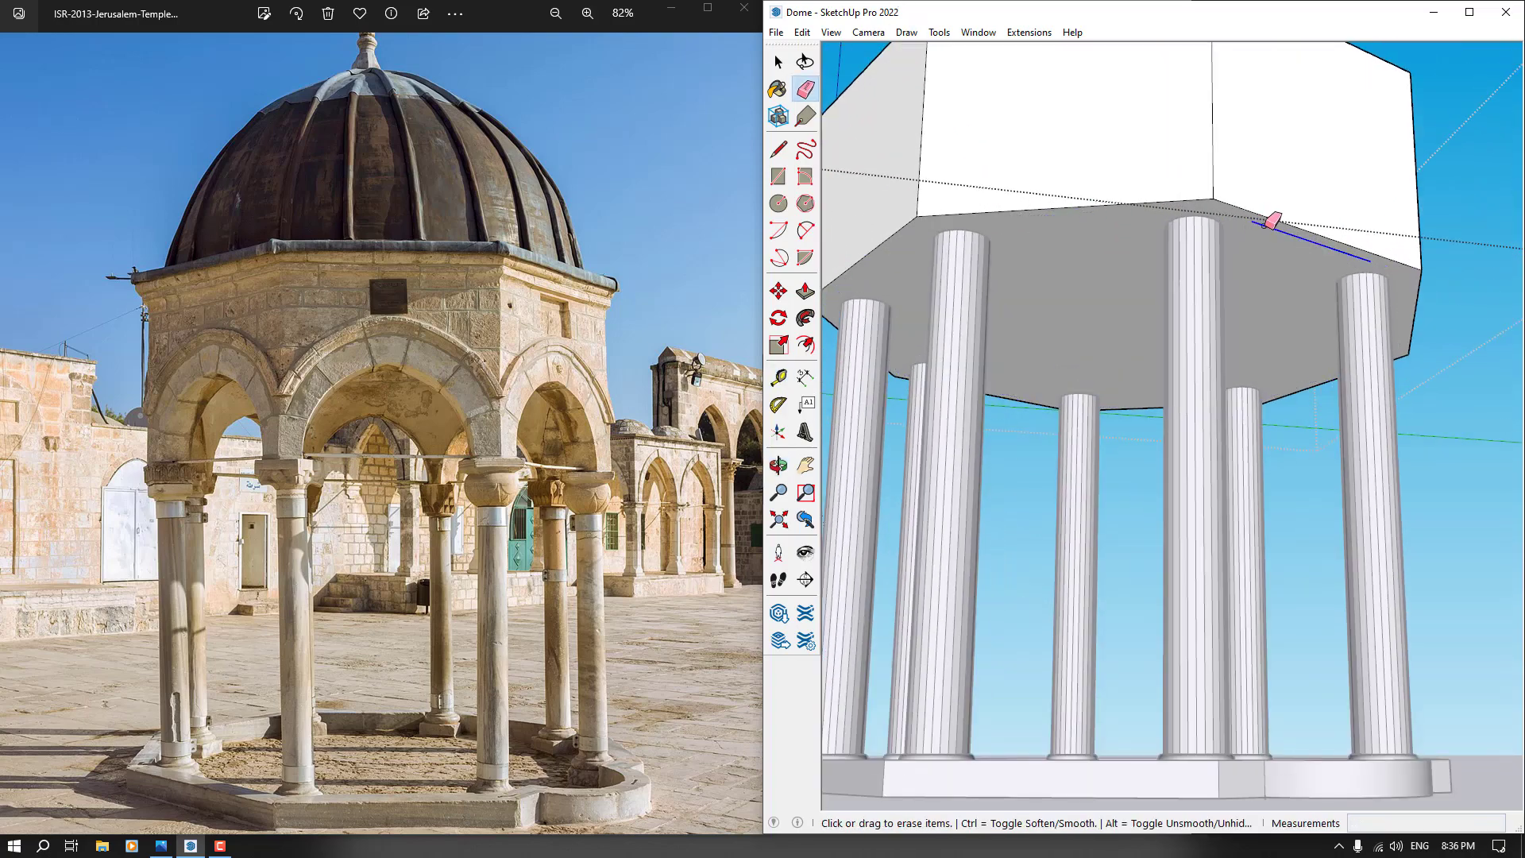
{"action": "scroll", "coordinate": [1096, 255], "scroll_direction": "down", "scroll_amount": 3}
{"action": "middle_click_drag", "start_coordinate": [1099, 300], "coordinate": [1119, 405]}
{"action": "key", "text": "space"}
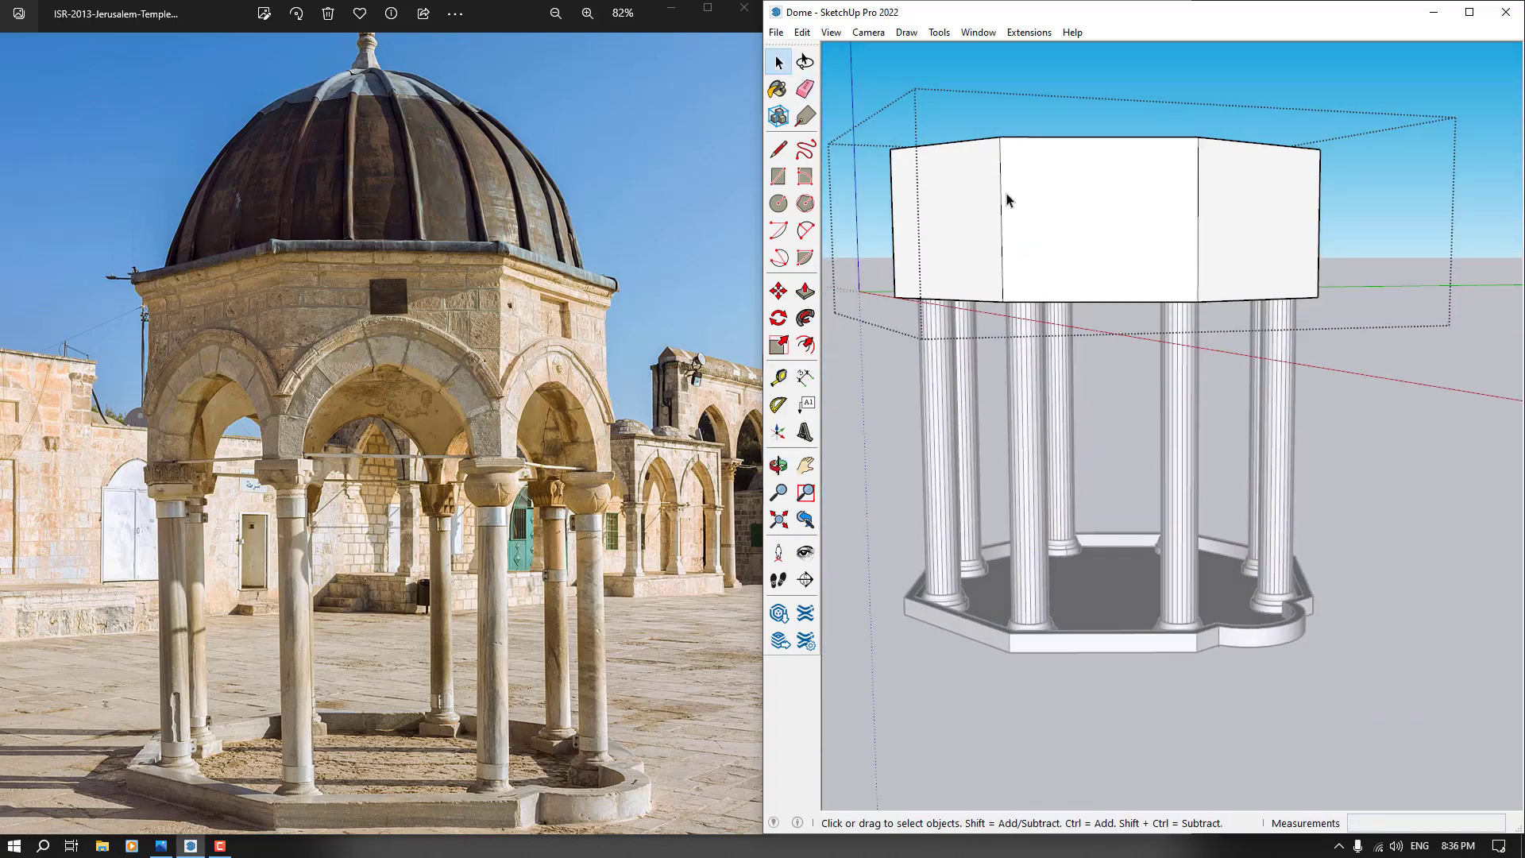
Place a vertical guide on the block's front face, 20 cm inward from its side edge
{"action": "left_click", "coordinate": [782, 379]}
{"action": "scroll", "coordinate": [993, 219], "scroll_direction": "up", "scroll_amount": 1}
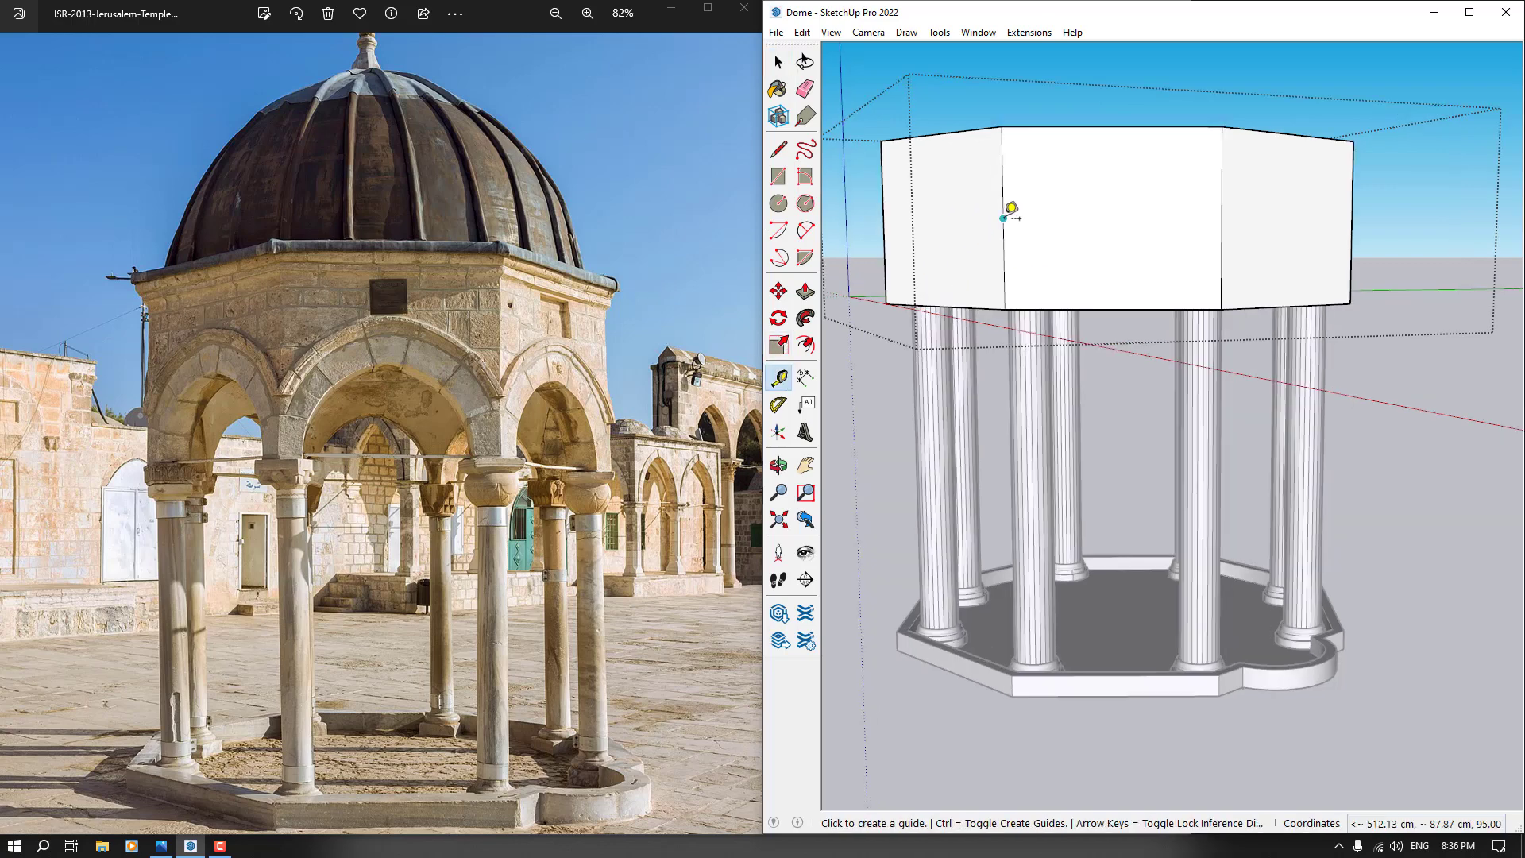
{"action": "left_click", "coordinate": [1003, 240]}
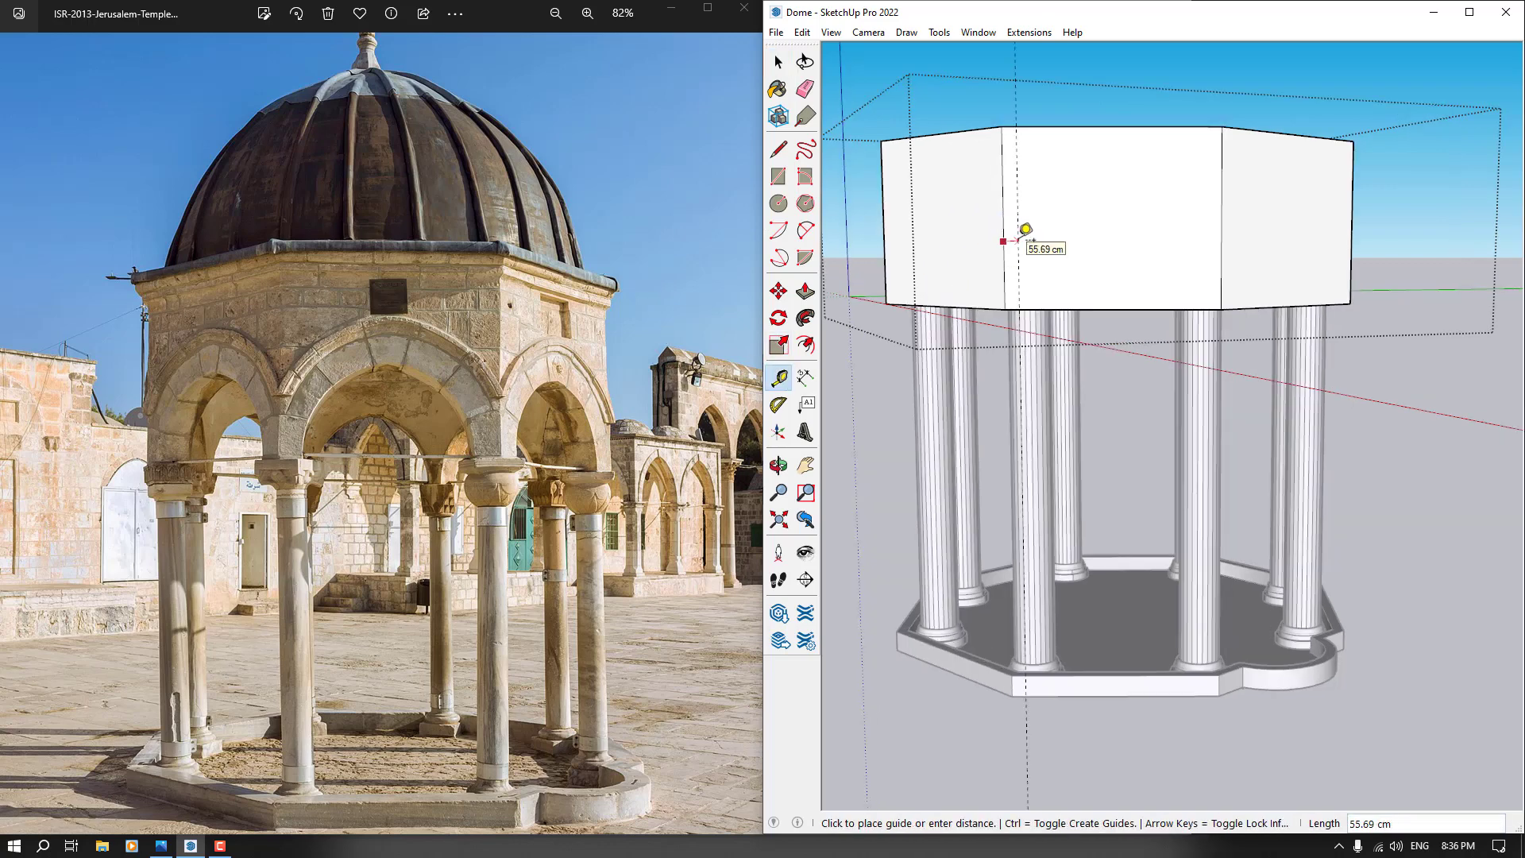
{"action": "type", "text": "20"}
{"action": "key", "text": "Return"}
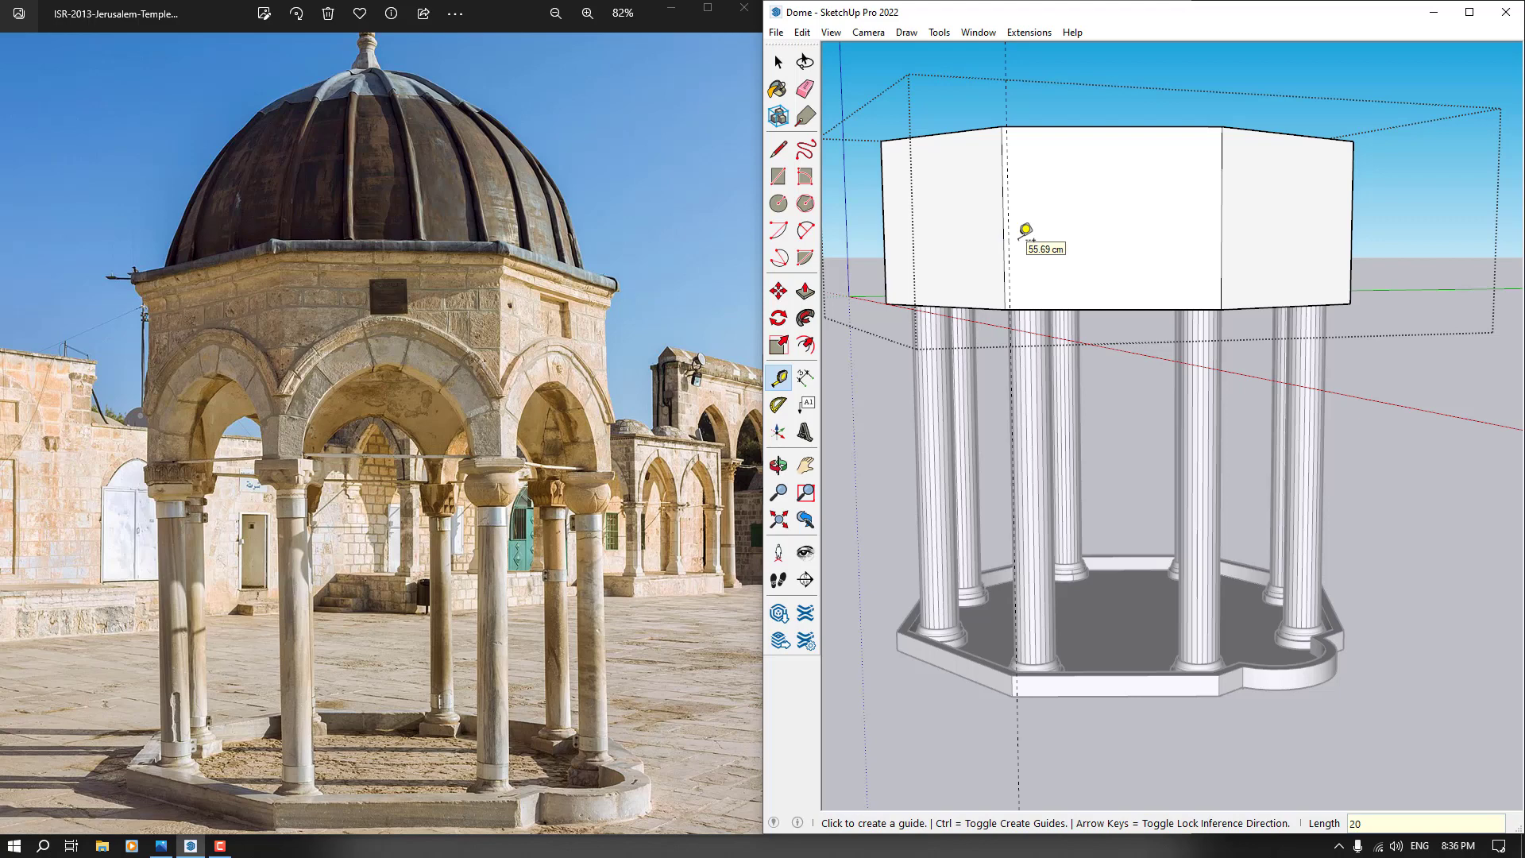
Place two vertical guides on the block's front face, each 26 cm inward from its side edge
{"action": "mouse_move", "coordinate": [1025, 230]}
{"action": "middle_mouse_down"}
{"action": "mouse_move", "coordinate": [1017, 337]}
{"action": "mouse_move", "coordinate": [984, 419]}
{"action": "middle_mouse_up"}
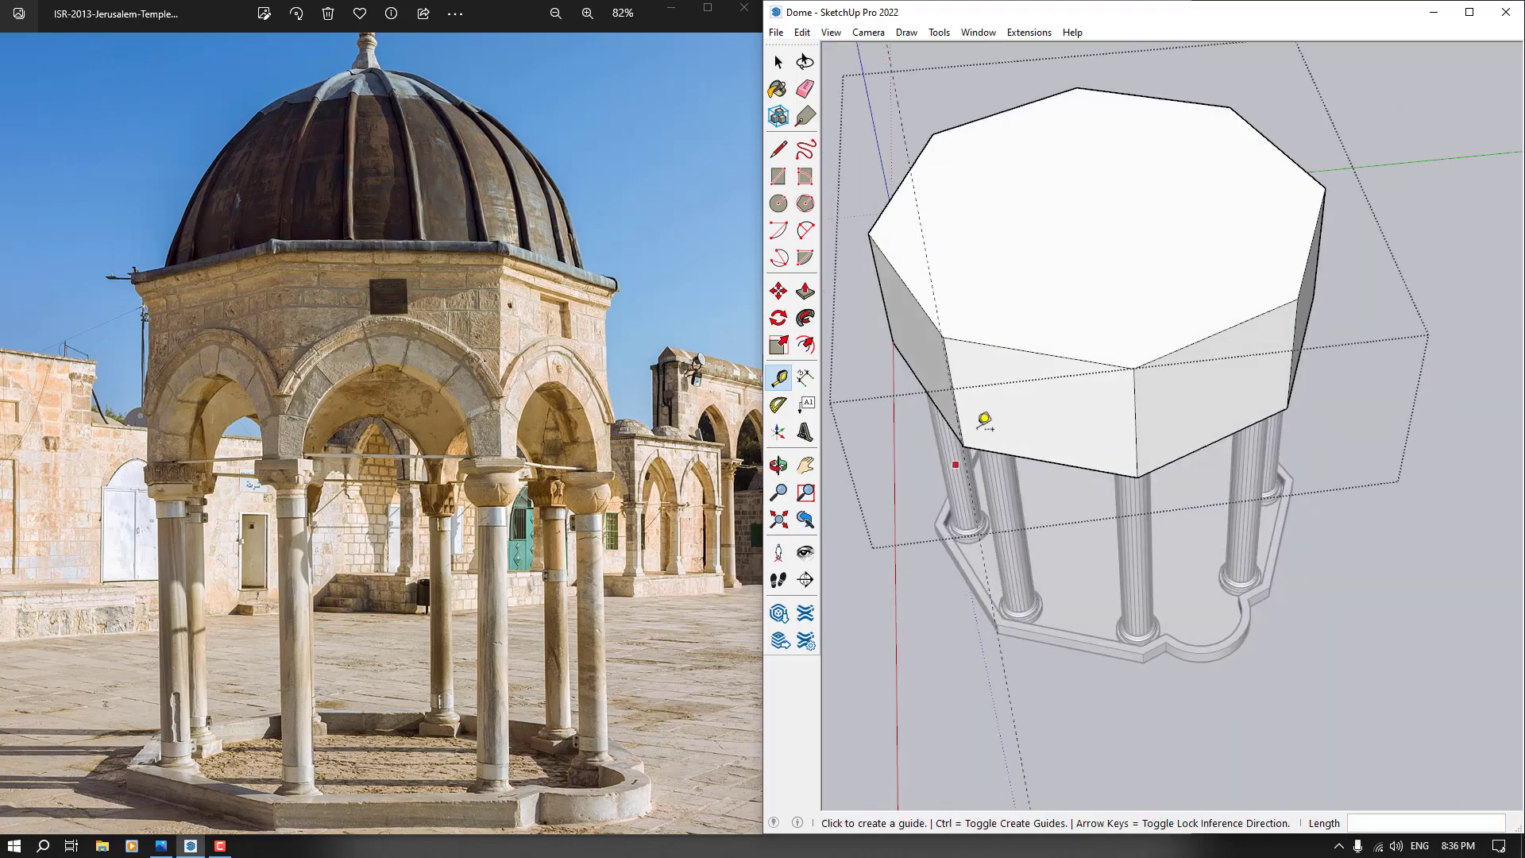
{"action": "scroll", "coordinate": [966, 344], "scroll_direction": "up", "scroll_amount": 3}
{"action": "left_click", "coordinate": [941, 341]}
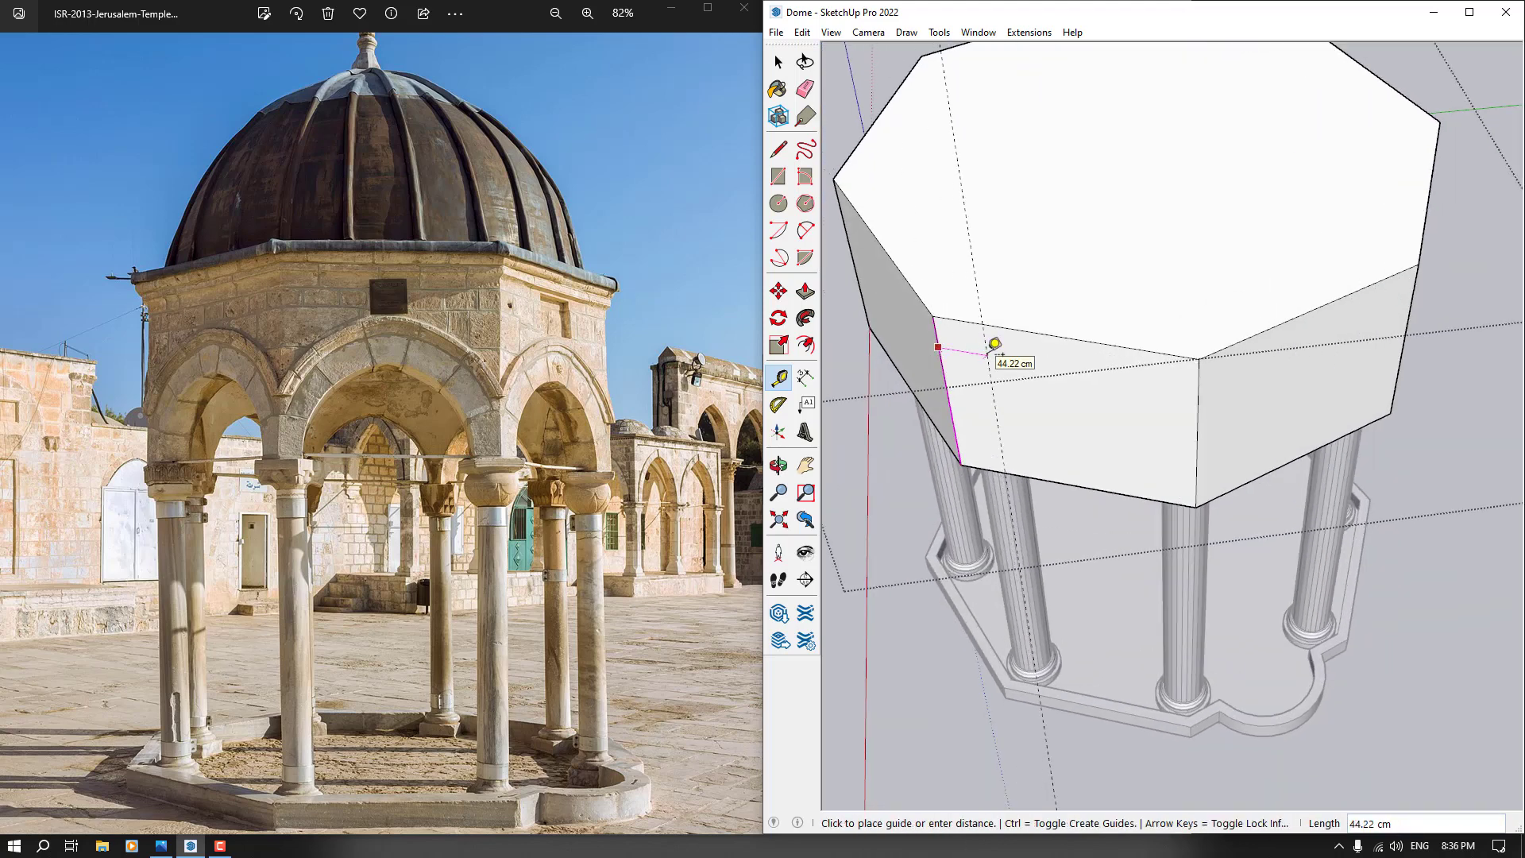
{"action": "type", "text": "20"}
{"action": "key", "text": "Return"}
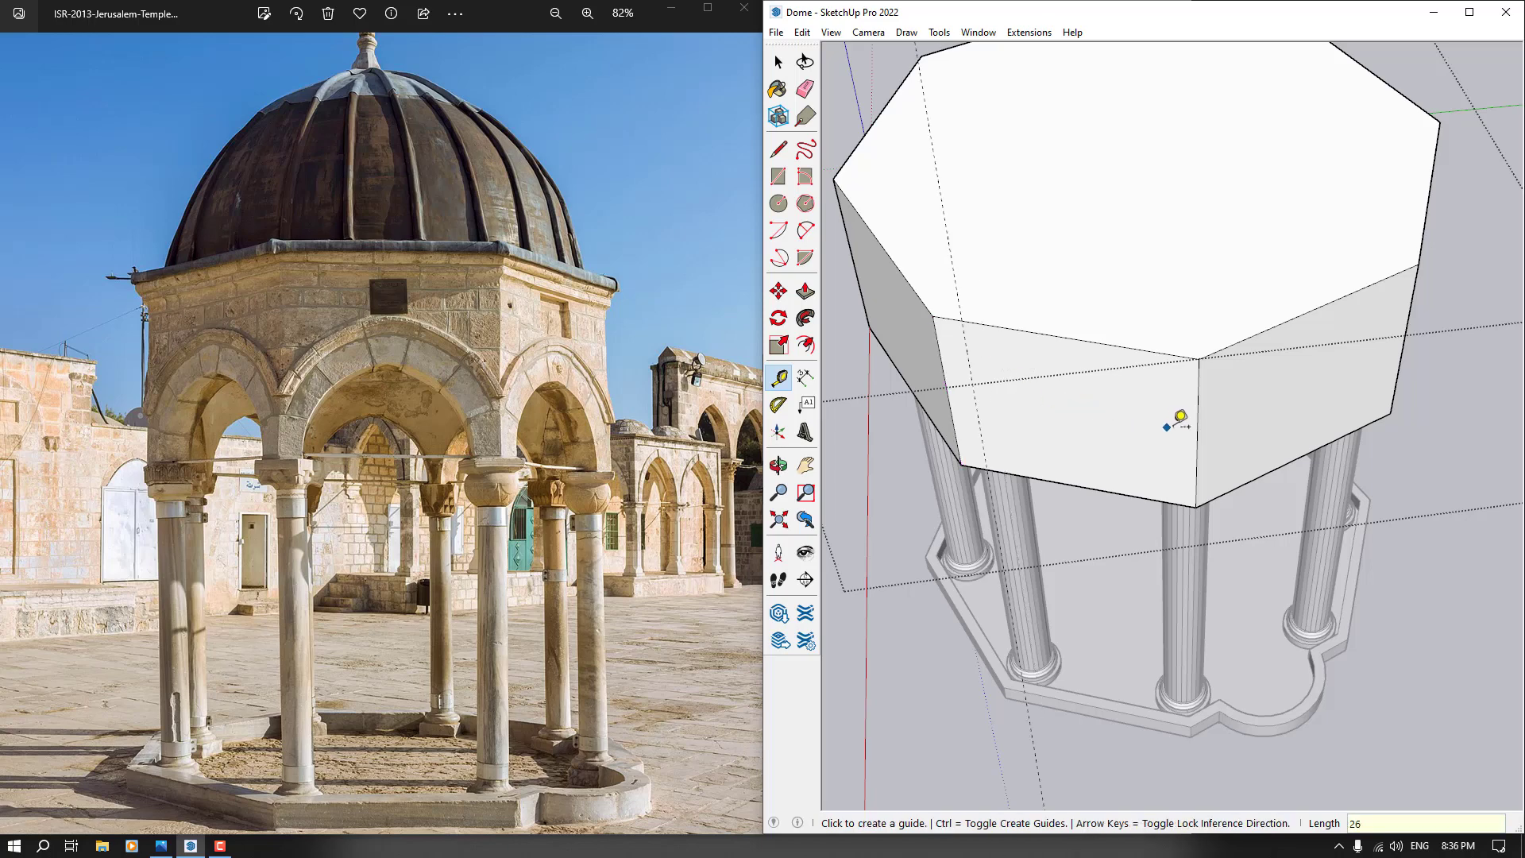
{"action": "left_click", "coordinate": [1196, 422]}
{"action": "type", "text": "26"}
{"action": "key", "text": "Return"}
Place a horizontal guide on the block's front face, 110 cm above its lower edge
{"action": "left_click", "coordinate": [1135, 496]}
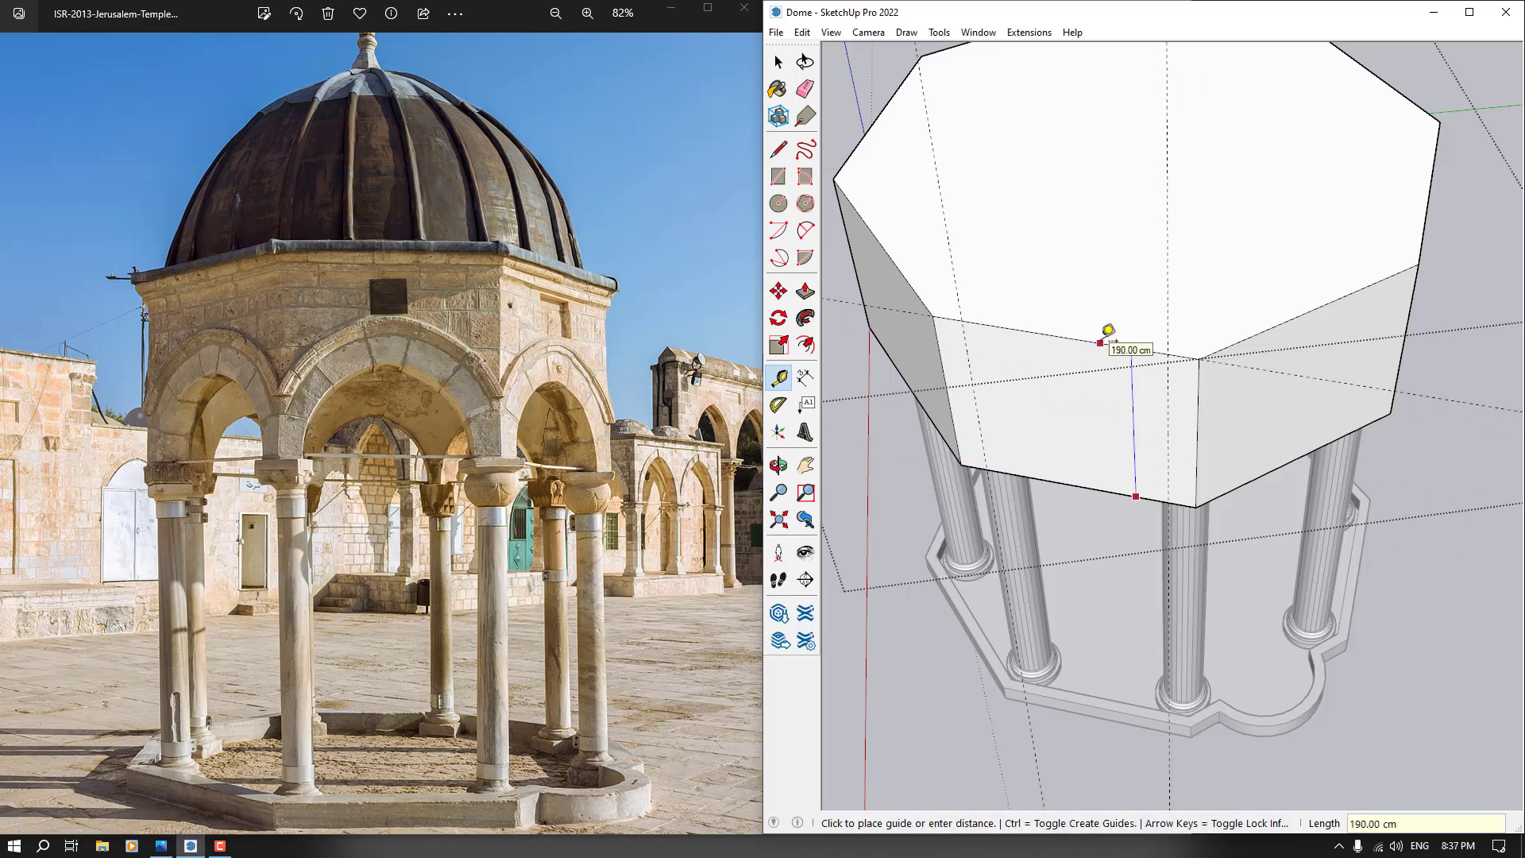
{"action": "middle_click_drag", "start_coordinate": [1108, 329], "coordinate": [1013, 163]}
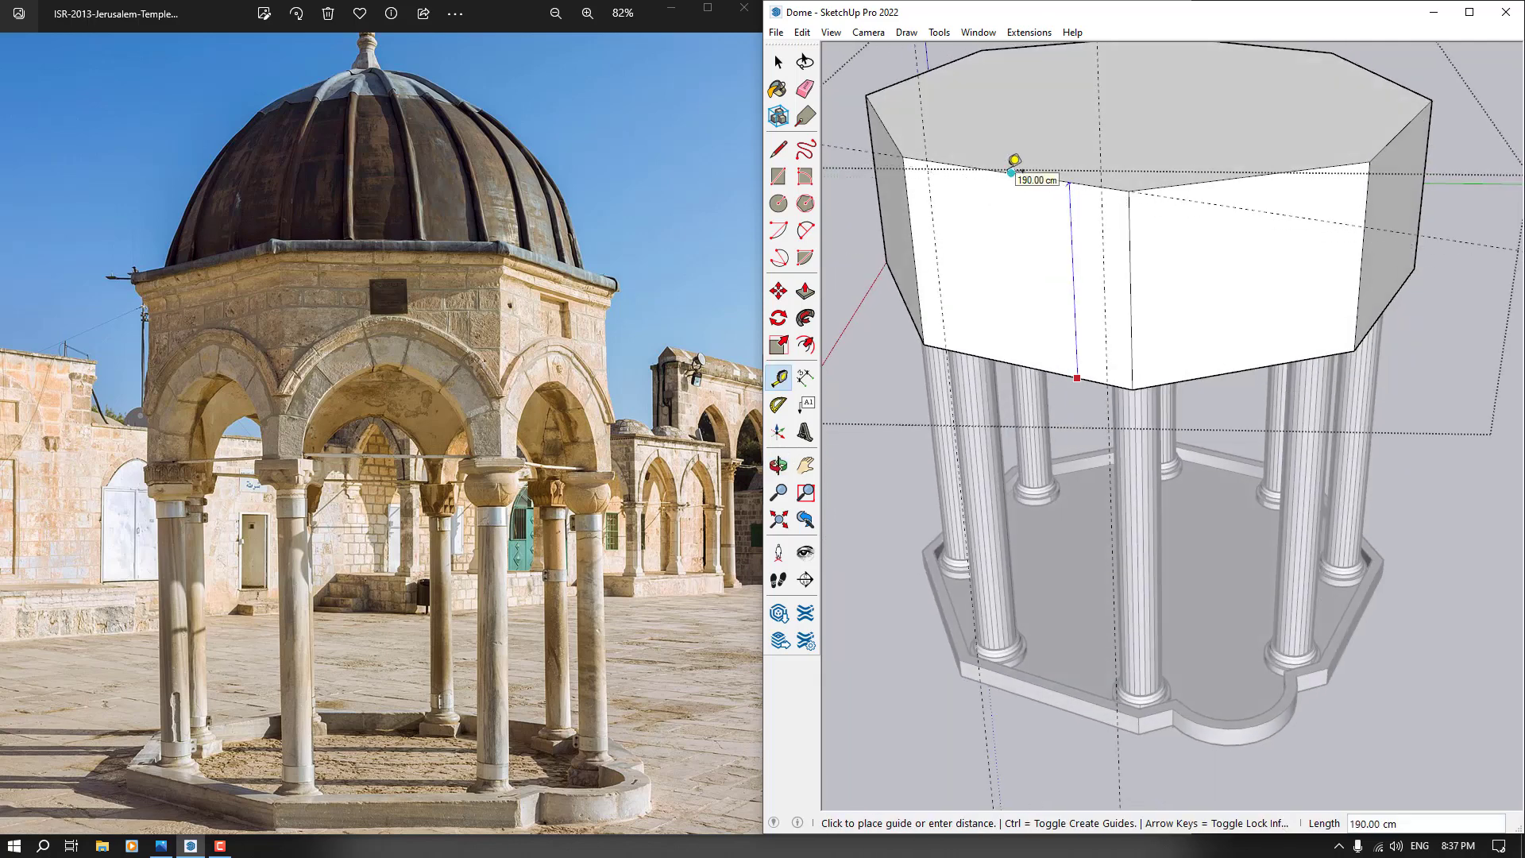
{"action": "type", "text": "100"}
{"action": "key", "text": "Return"}
{"action": "scroll", "coordinate": [1005, 241], "scroll_direction": "down", "scroll_amount": 3}
{"action": "middle_click_drag", "start_coordinate": [1004, 241], "coordinate": [1059, 214]}
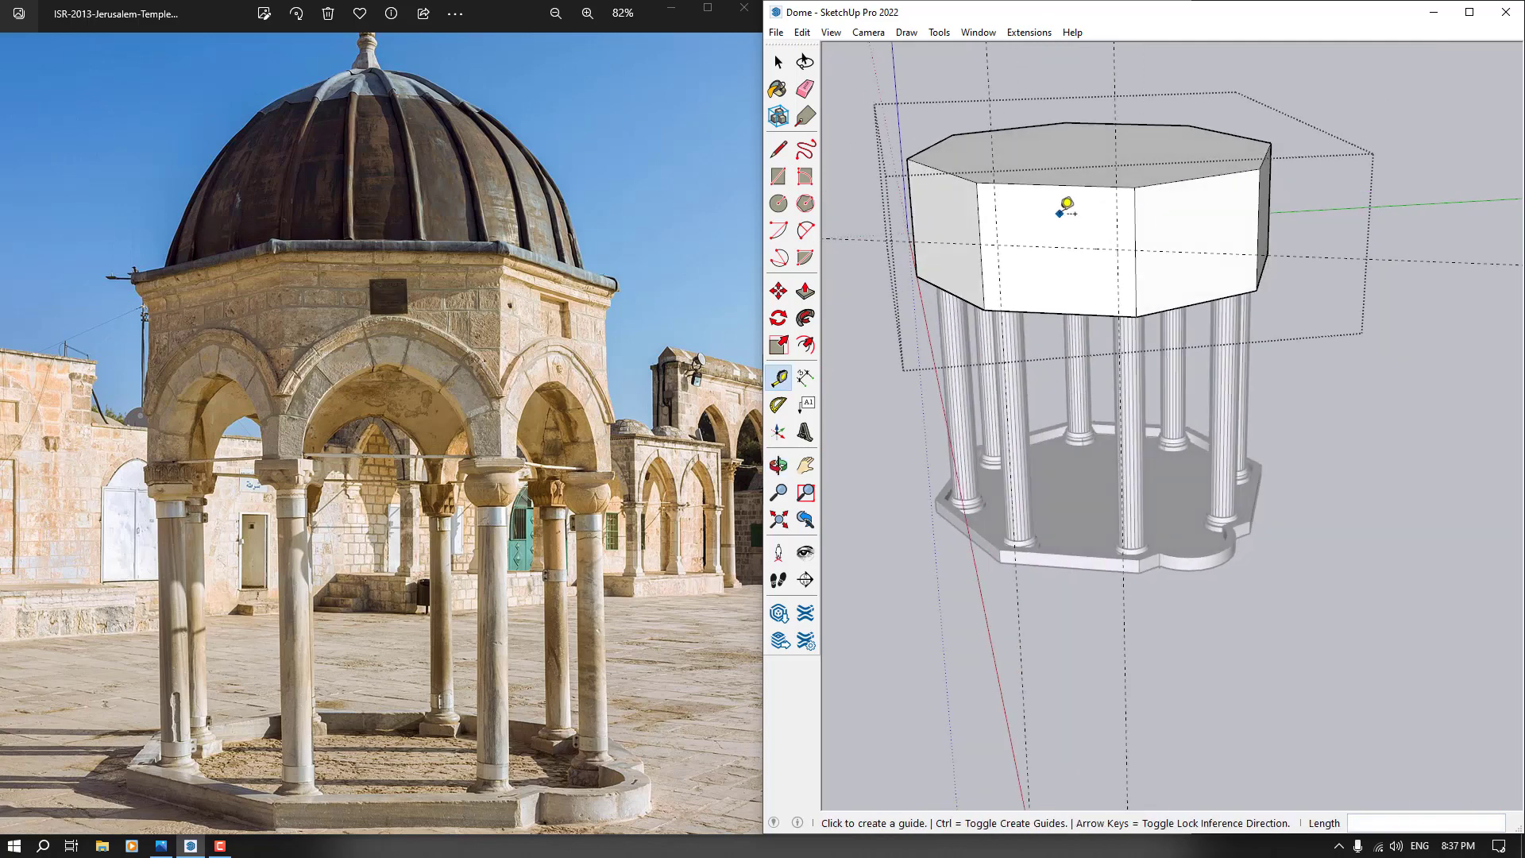
{"action": "scroll", "coordinate": [1056, 222], "scroll_direction": "up", "scroll_amount": 4}
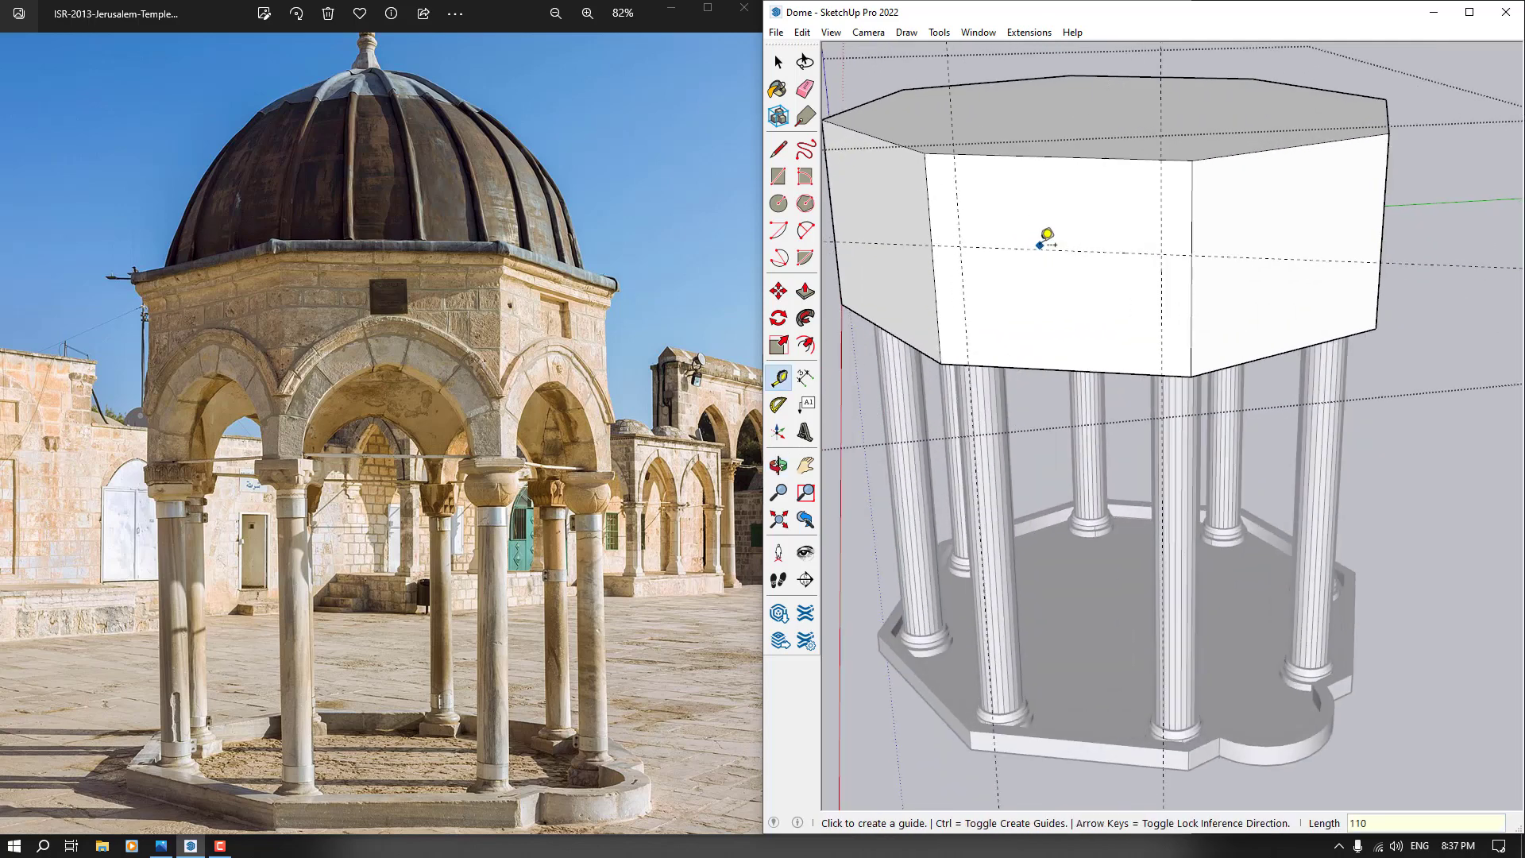
Draw a 2 Point Arc on the front face, spanning the lower edge between the two vertical guides and bulging upward
{"action": "left_click", "coordinate": [804, 229]}
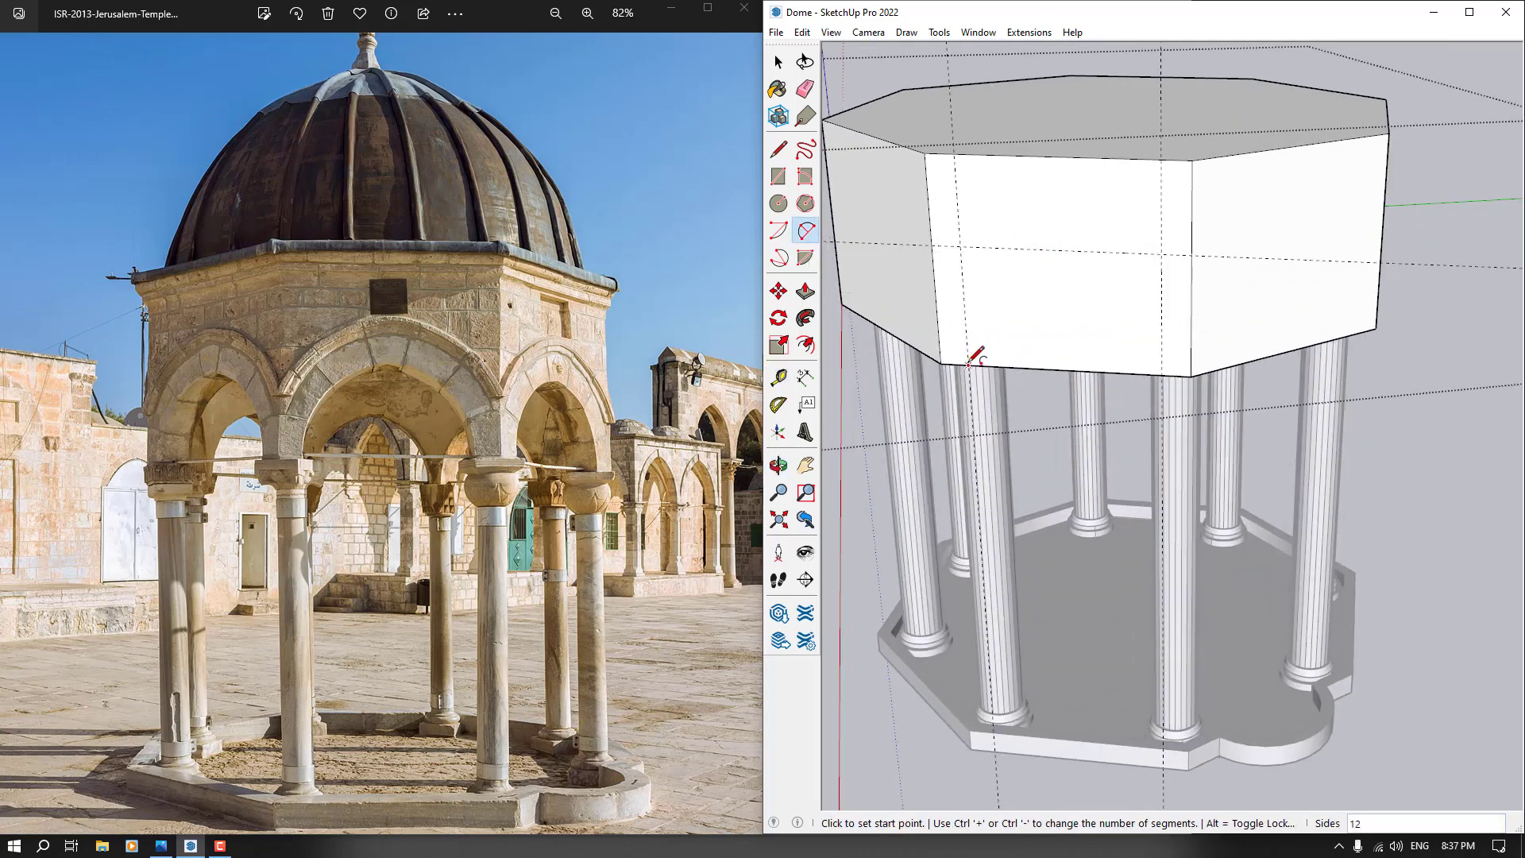
{"action": "left_click", "coordinate": [968, 365]}
{"action": "left_click", "coordinate": [1162, 374]}
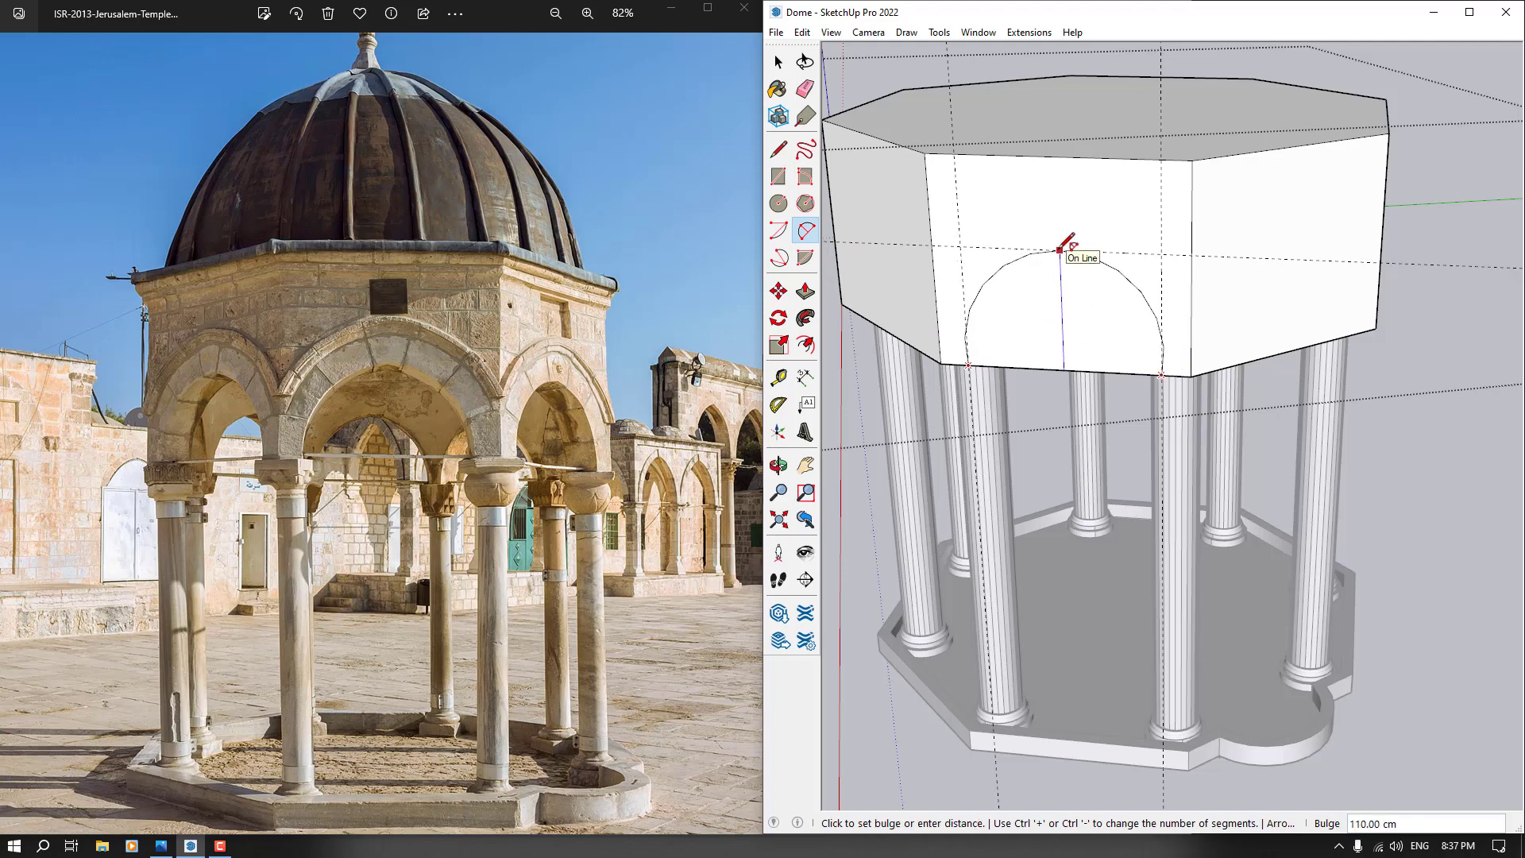
{"action": "left_click", "coordinate": [1060, 248]}
{"action": "middle_click_drag", "start_coordinate": [1065, 238], "coordinate": [1065, 266]}
{"action": "scroll", "coordinate": [1074, 265], "scroll_direction": "up", "scroll_amount": 2}
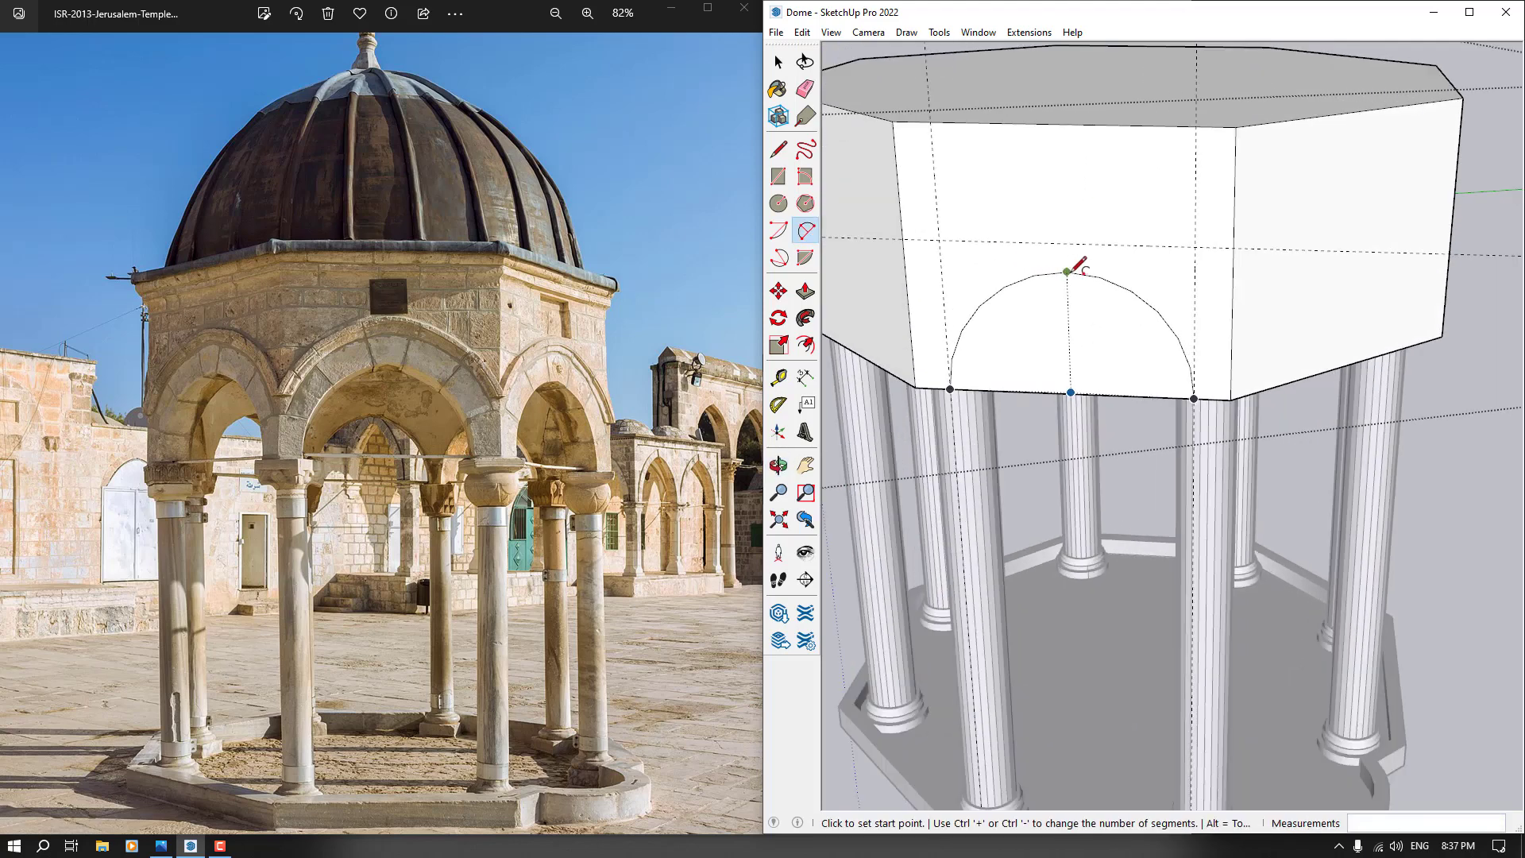
Set the front face arc's number of segments to 24
{"action": "key", "text": "space"}
{"action": "left_click", "coordinate": [1065, 280]}
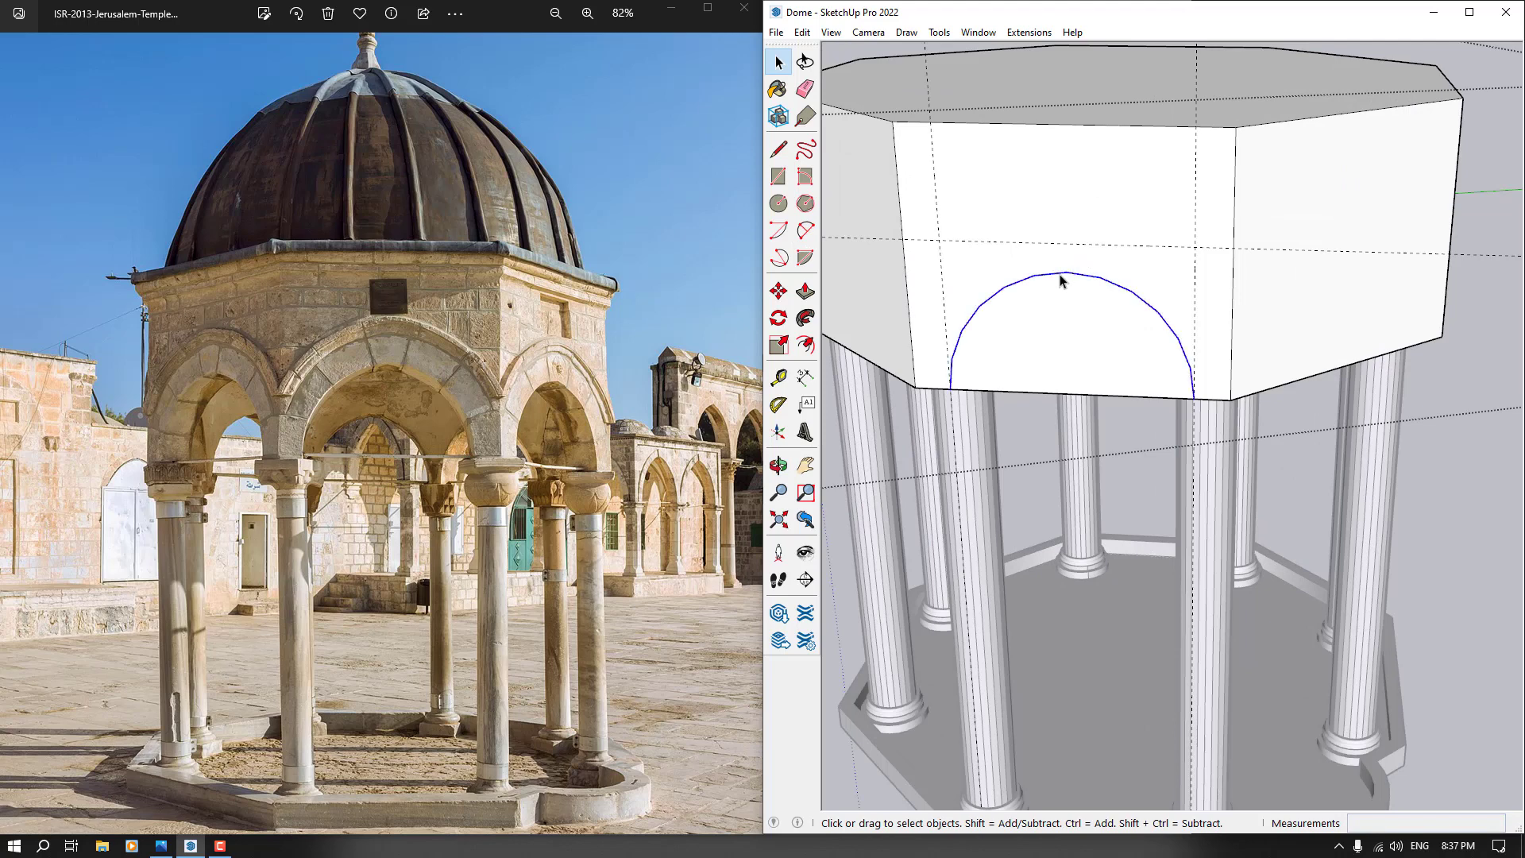
{"action": "left_click", "coordinate": [778, 89]}
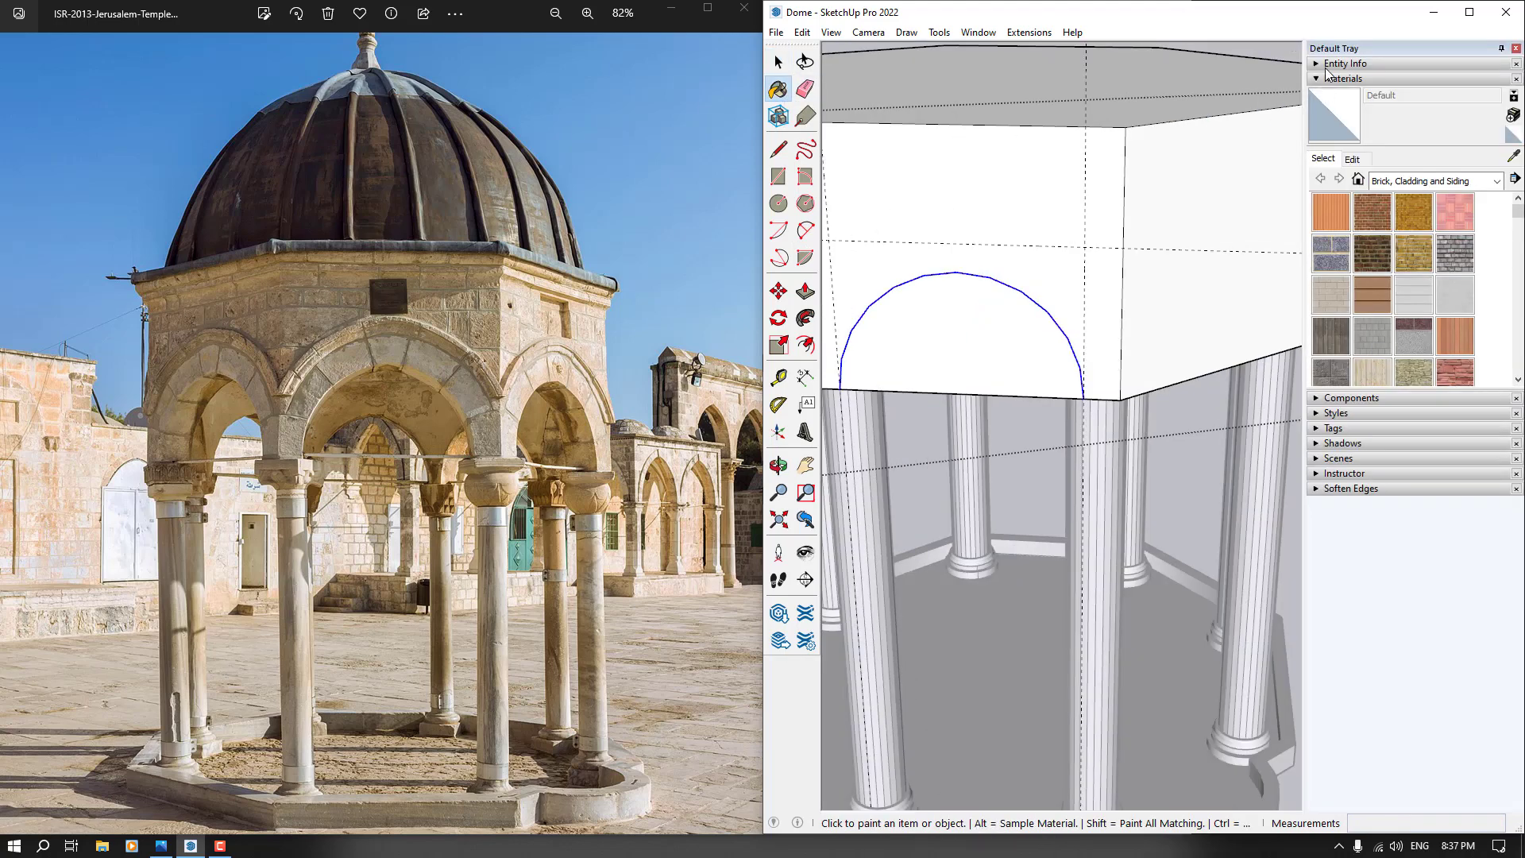
{"action": "left_click", "coordinate": [1334, 65]}
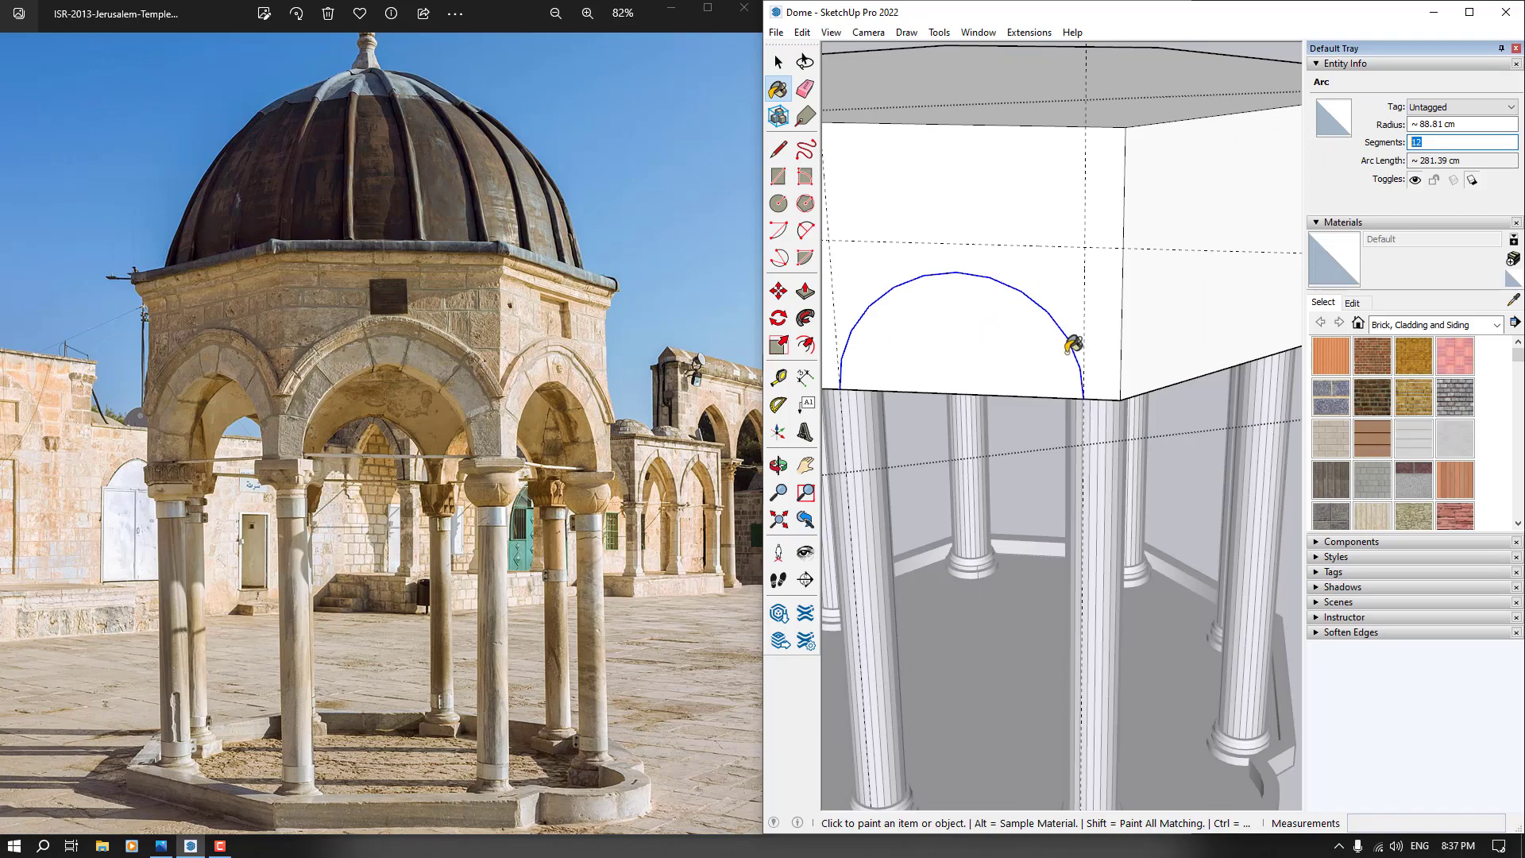
{"action": "type", "text": "24"}
{"action": "key", "text": "Return"}
{"action": "scroll", "coordinate": [1013, 387], "scroll_direction": "down", "scroll_amount": 3}
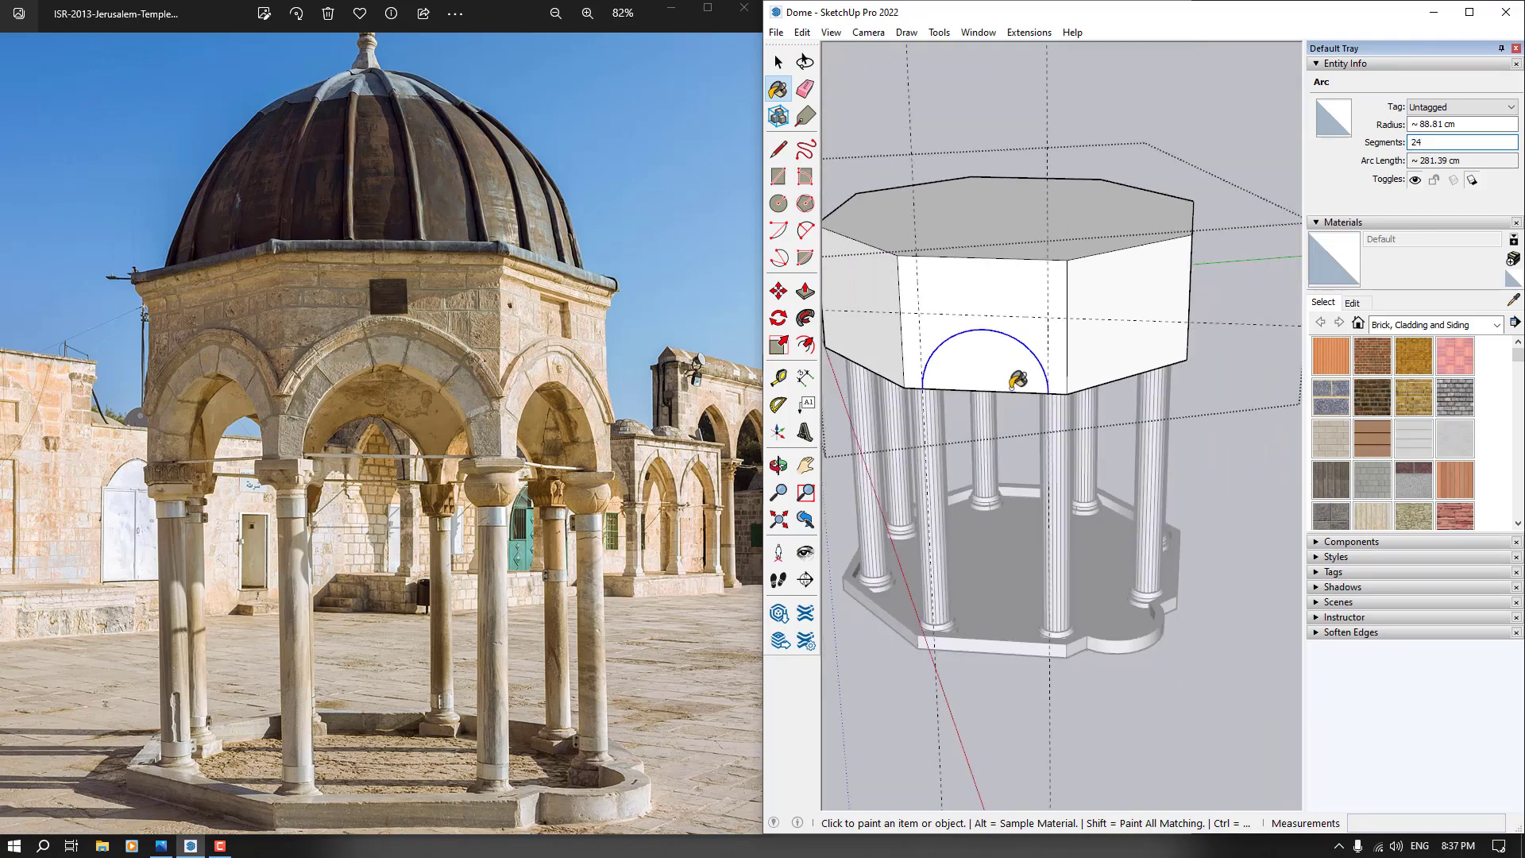
Rotate-copy the arch face 45° about the block's center and repeat the copy around all faces of the octagon
{"action": "mouse_move", "coordinate": [1013, 387]}
{"action": "middle_mouse_down"}
{"action": "mouse_move", "coordinate": [1022, 344]}
{"action": "mouse_move", "coordinate": [974, 467]}
{"action": "middle_mouse_up"}
{"action": "scroll", "coordinate": [1021, 344], "scroll_direction": "up", "scroll_amount": 3}
{"action": "key", "text": "space"}
{"action": "scroll", "coordinate": [1014, 347], "scroll_direction": "down", "scroll_amount": 3}
{"action": "left_click", "coordinate": [978, 421]}
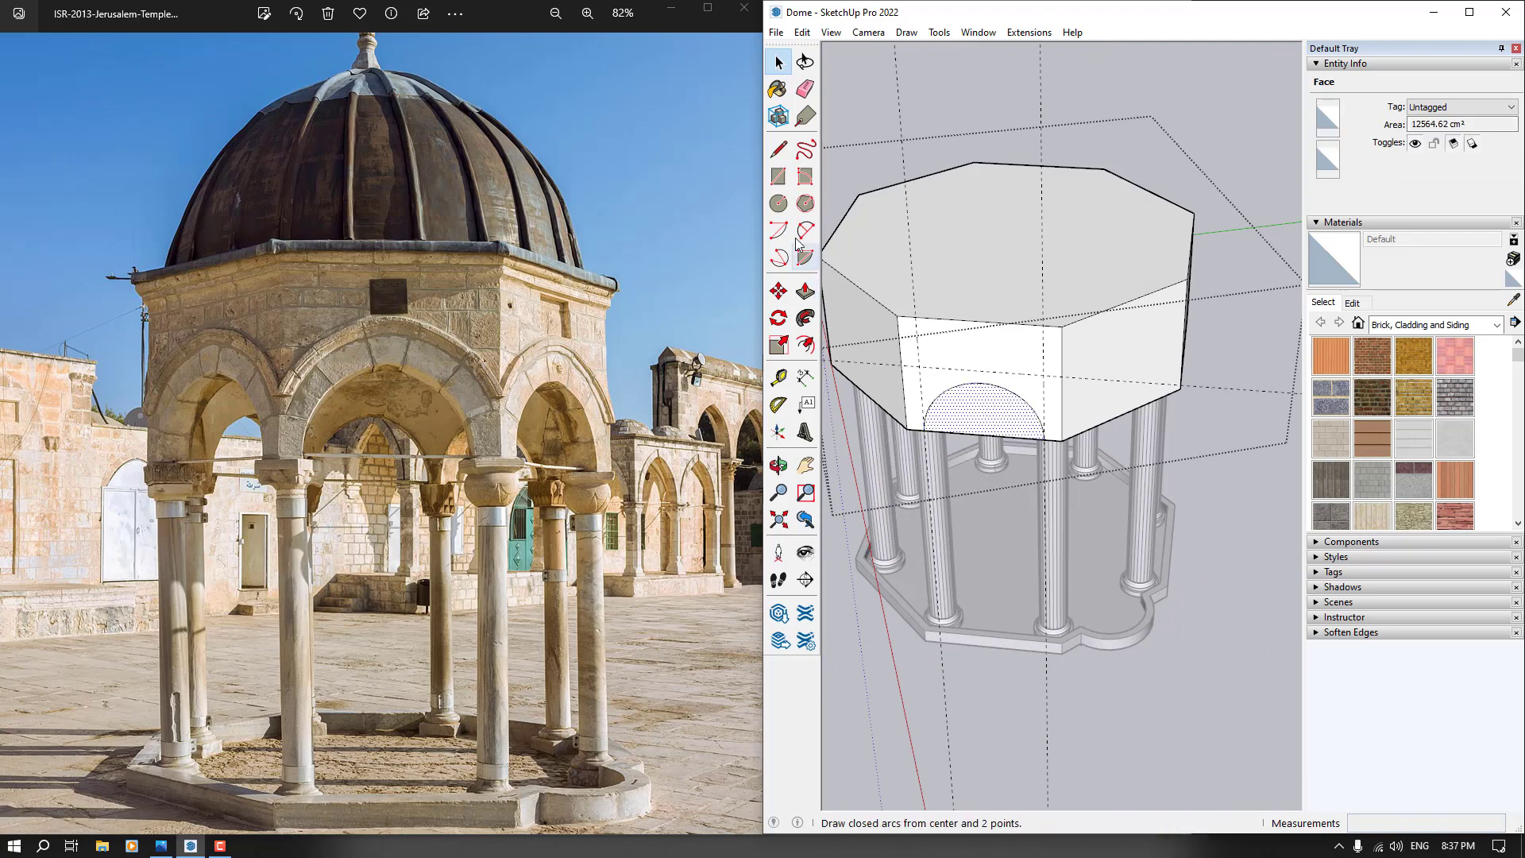
{"action": "left_click", "coordinate": [781, 317]}
{"action": "middle_click_drag", "start_coordinate": [1021, 265], "coordinate": [854, 235]}
{"action": "mouse_move", "coordinate": [953, 231]}
{"action": "middle_mouse_down"}
{"action": "mouse_move", "coordinate": [837, 231]}
{"action": "mouse_move", "coordinate": [956, 204]}
{"action": "middle_mouse_up"}
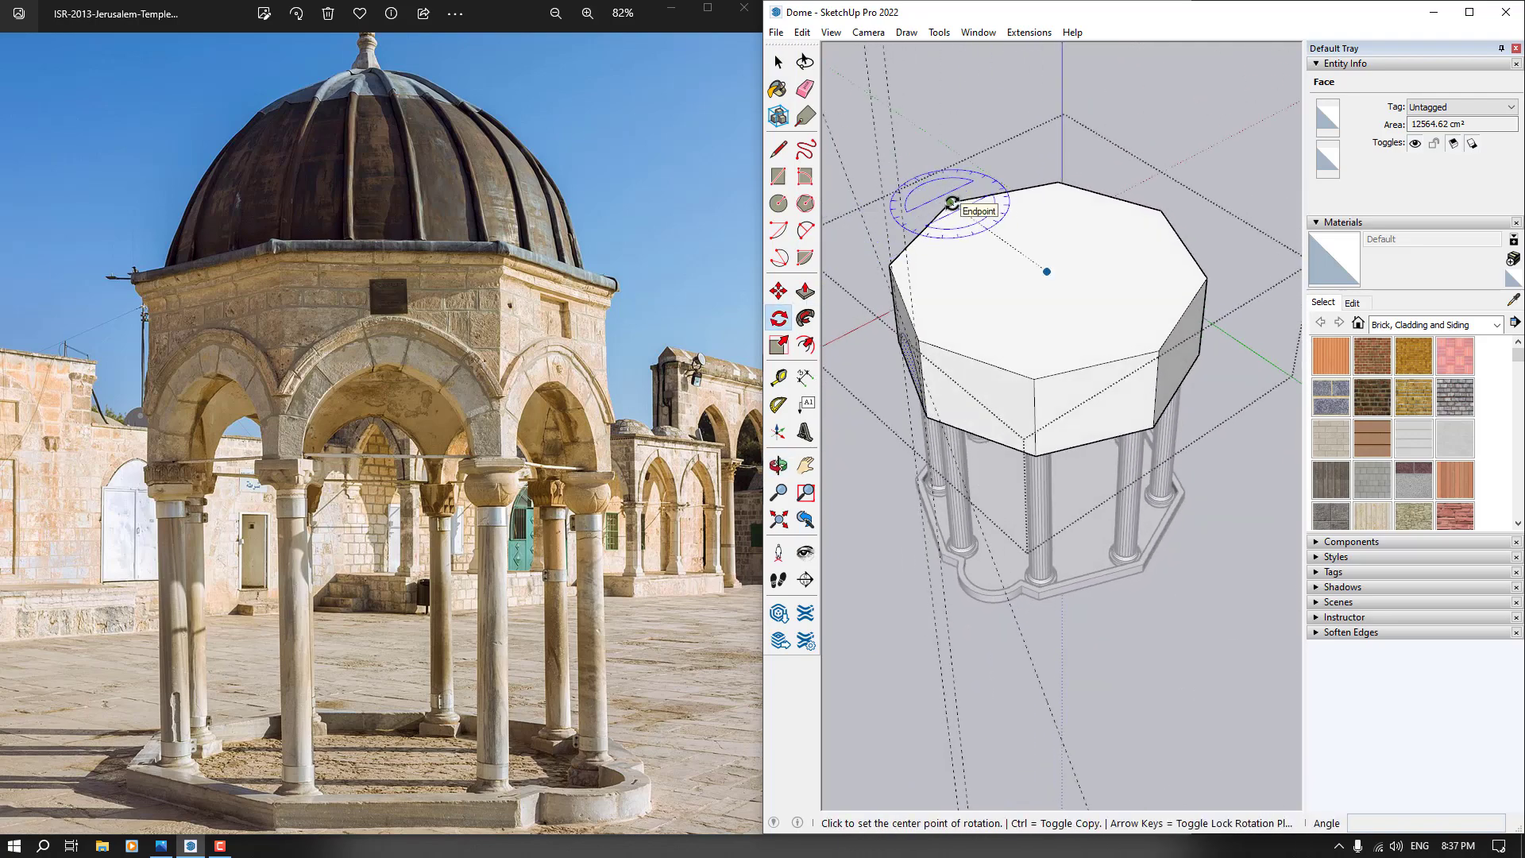
{"action": "left_click", "coordinate": [1049, 272]}
{"action": "key", "text": "ctrl"}
{"action": "middle_click_drag", "start_coordinate": [1048, 272], "coordinate": [1112, 306]}
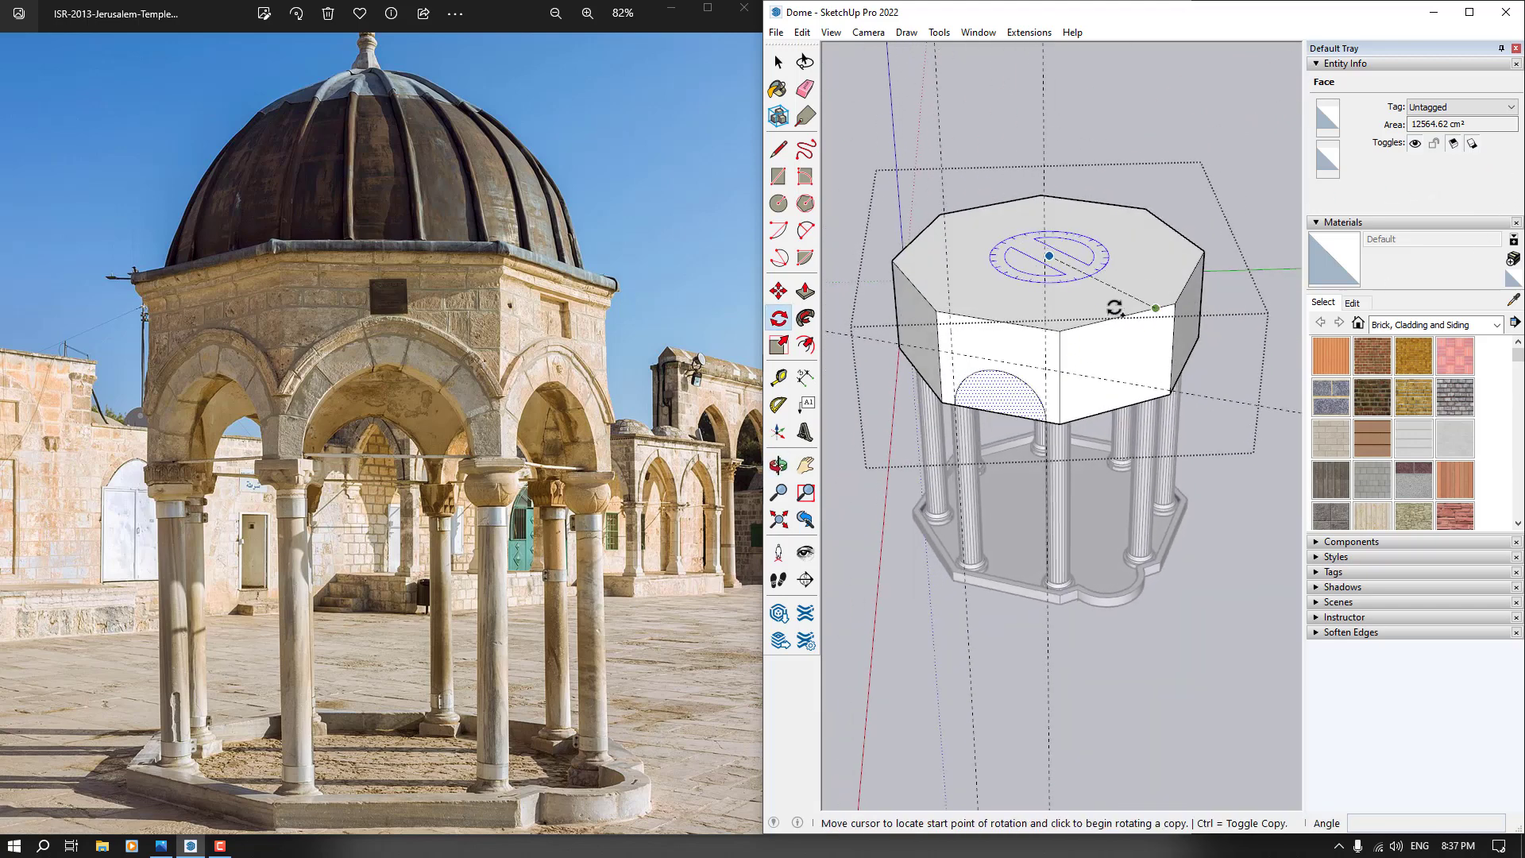
{"action": "left_click", "coordinate": [997, 320]}
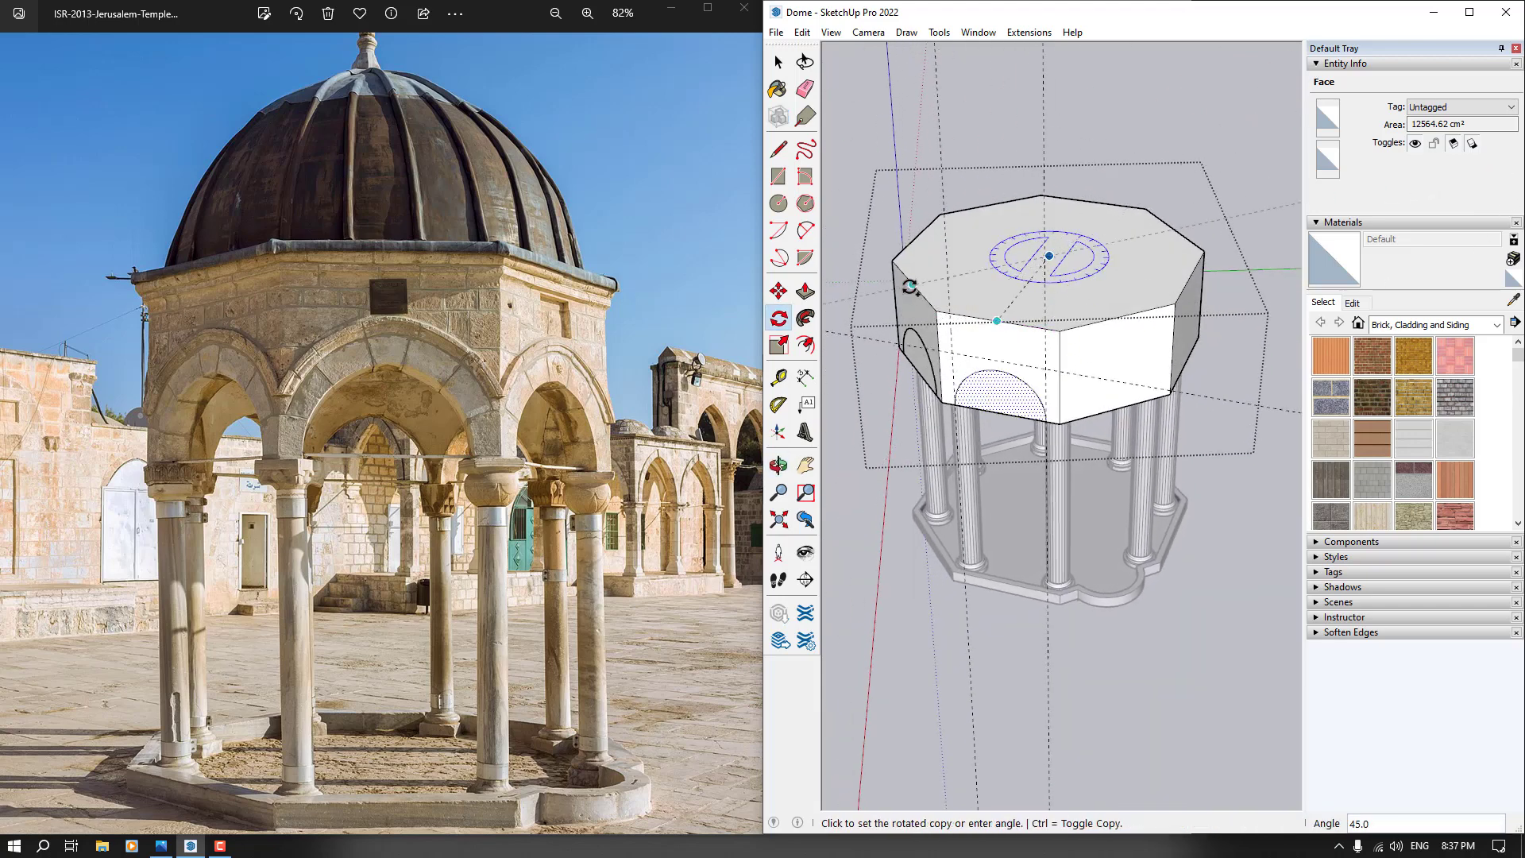
{"action": "left_click", "coordinate": [910, 286]}
{"action": "middle_click_drag", "start_coordinate": [909, 286], "coordinate": [902, 452]}
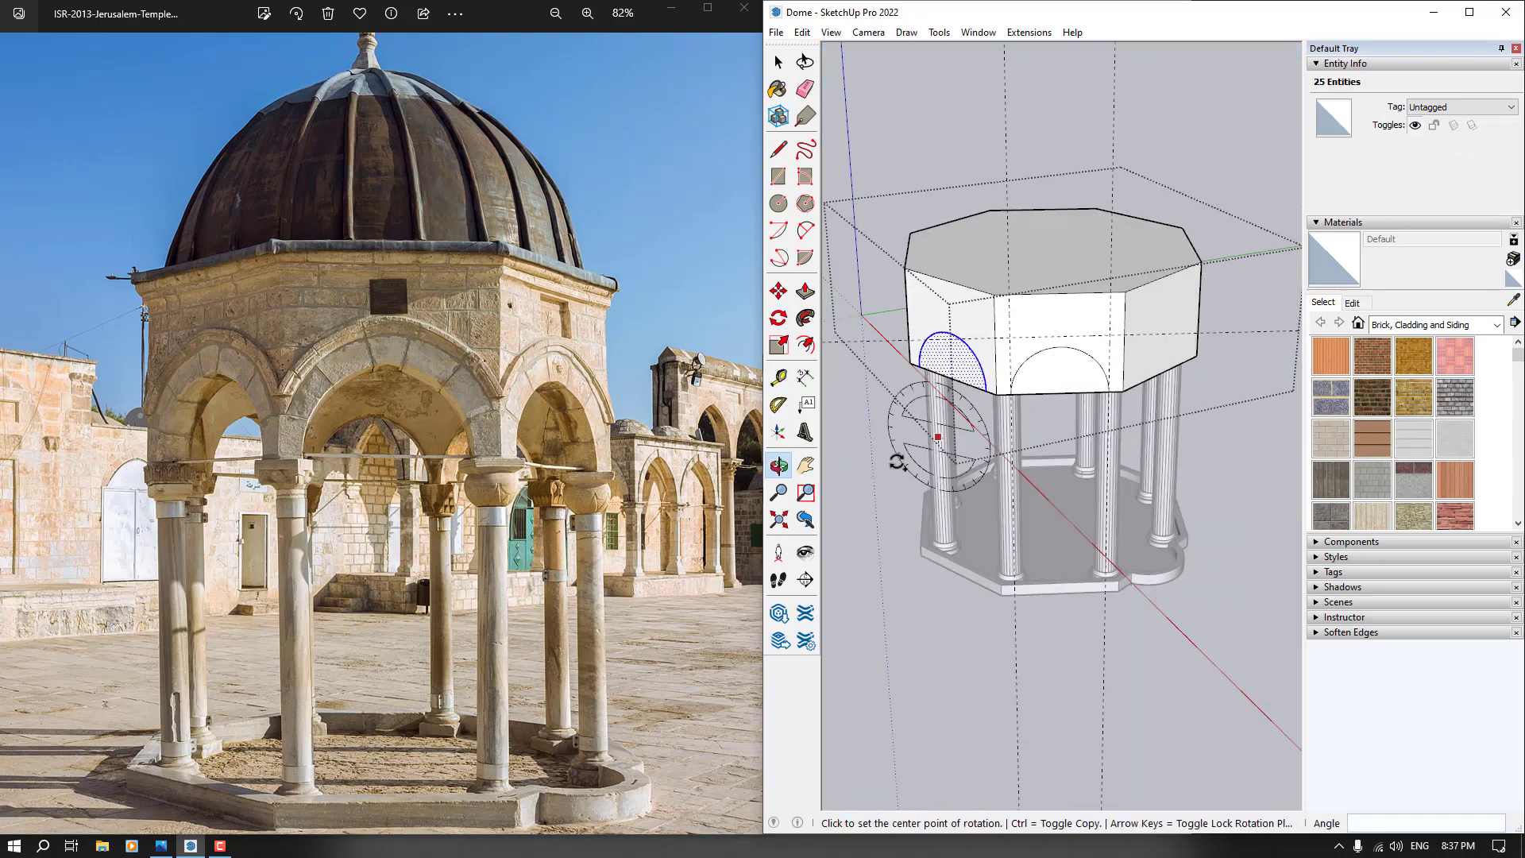
{"action": "key", "text": "space"}
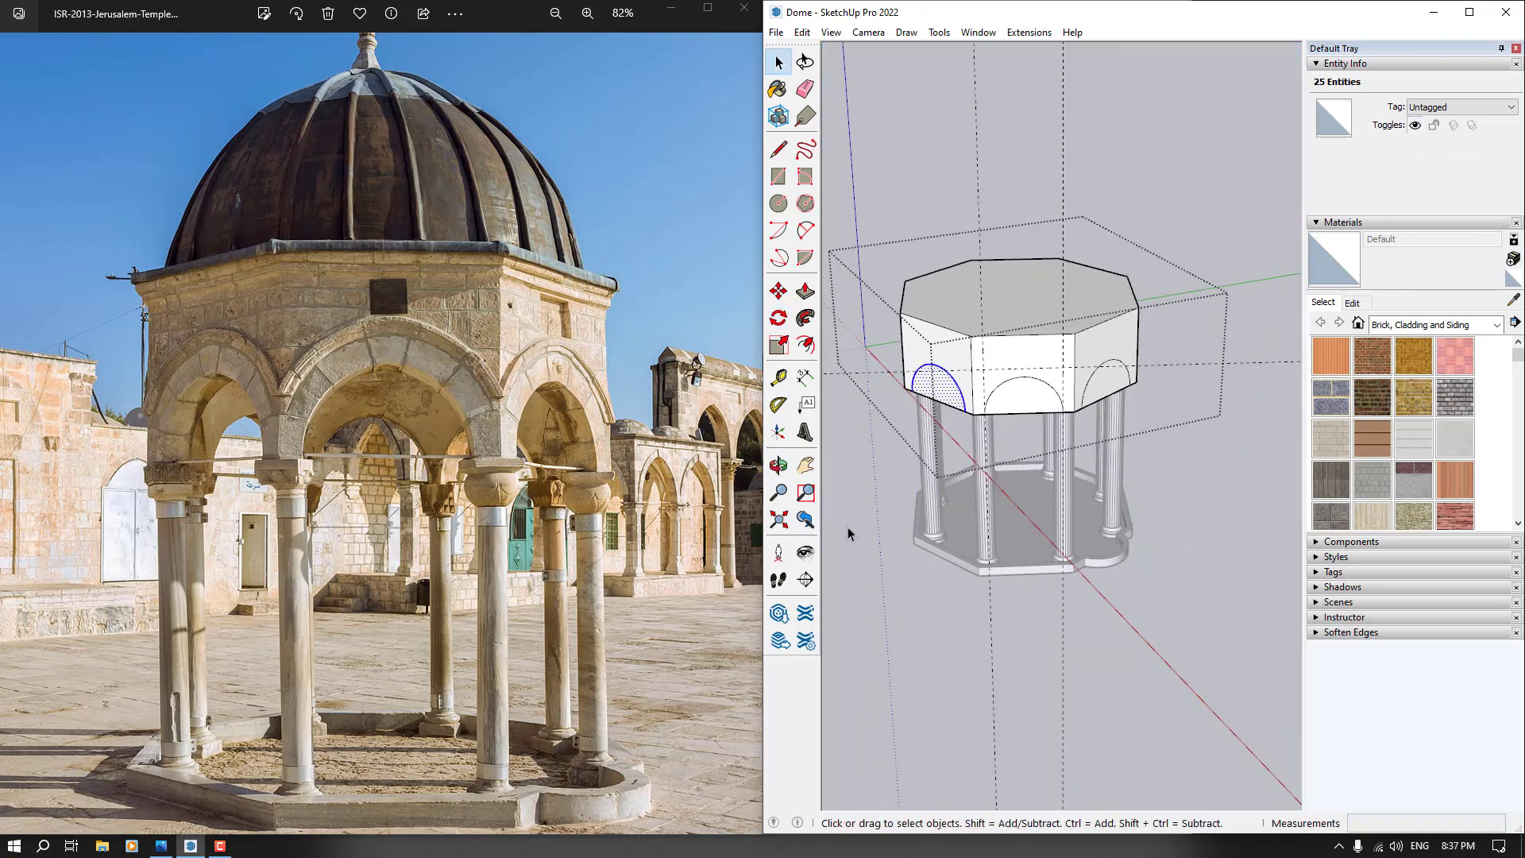
{"action": "left_click", "coordinate": [878, 591]}
Push one arch face inward into the block to form an arched recess above the columns
{"action": "middle_click_drag", "start_coordinate": [882, 592], "coordinate": [1071, 399]}
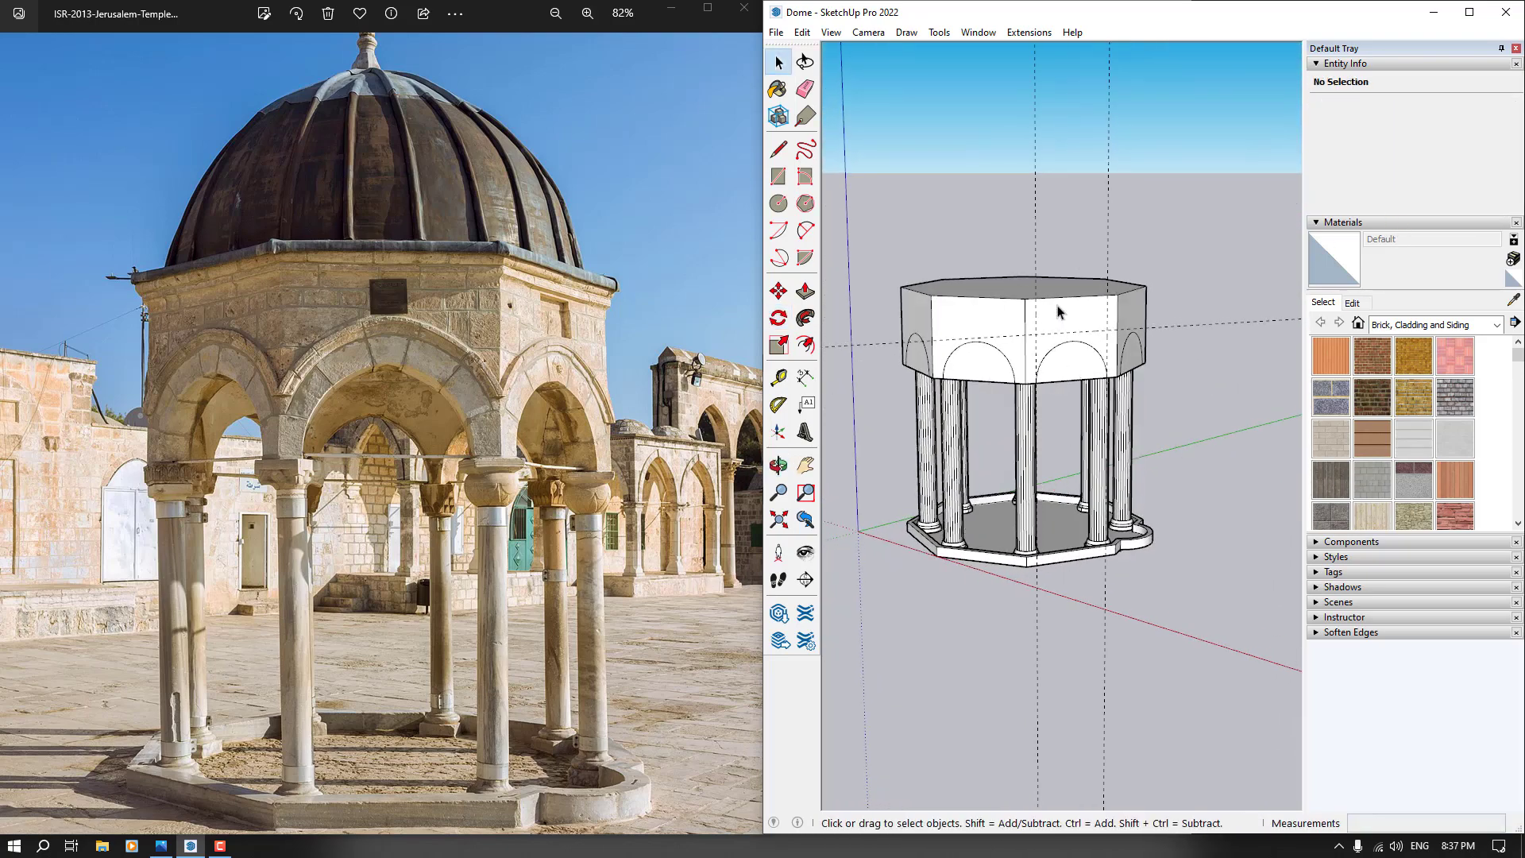
{"action": "scroll", "coordinate": [977, 326], "scroll_direction": "up", "scroll_amount": 3}
{"action": "key", "text": "p"}
{"action": "middle_click_drag", "start_coordinate": [977, 325], "coordinate": [1093, 287]}
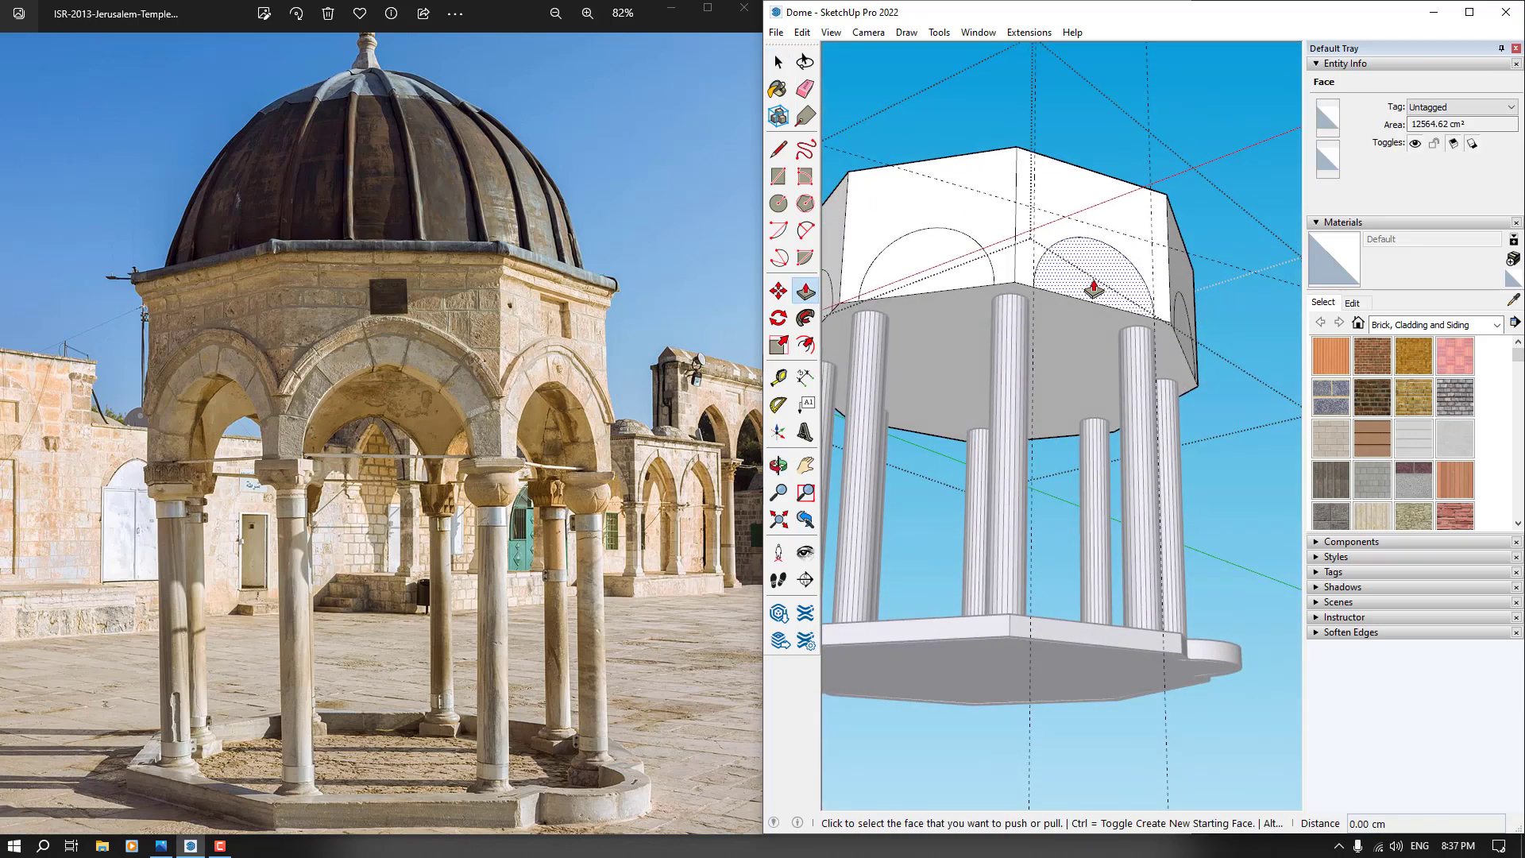
{"action": "left_click", "coordinate": [1094, 287]}
{"action": "scroll", "coordinate": [1062, 318], "scroll_direction": "up", "scroll_amount": 3}
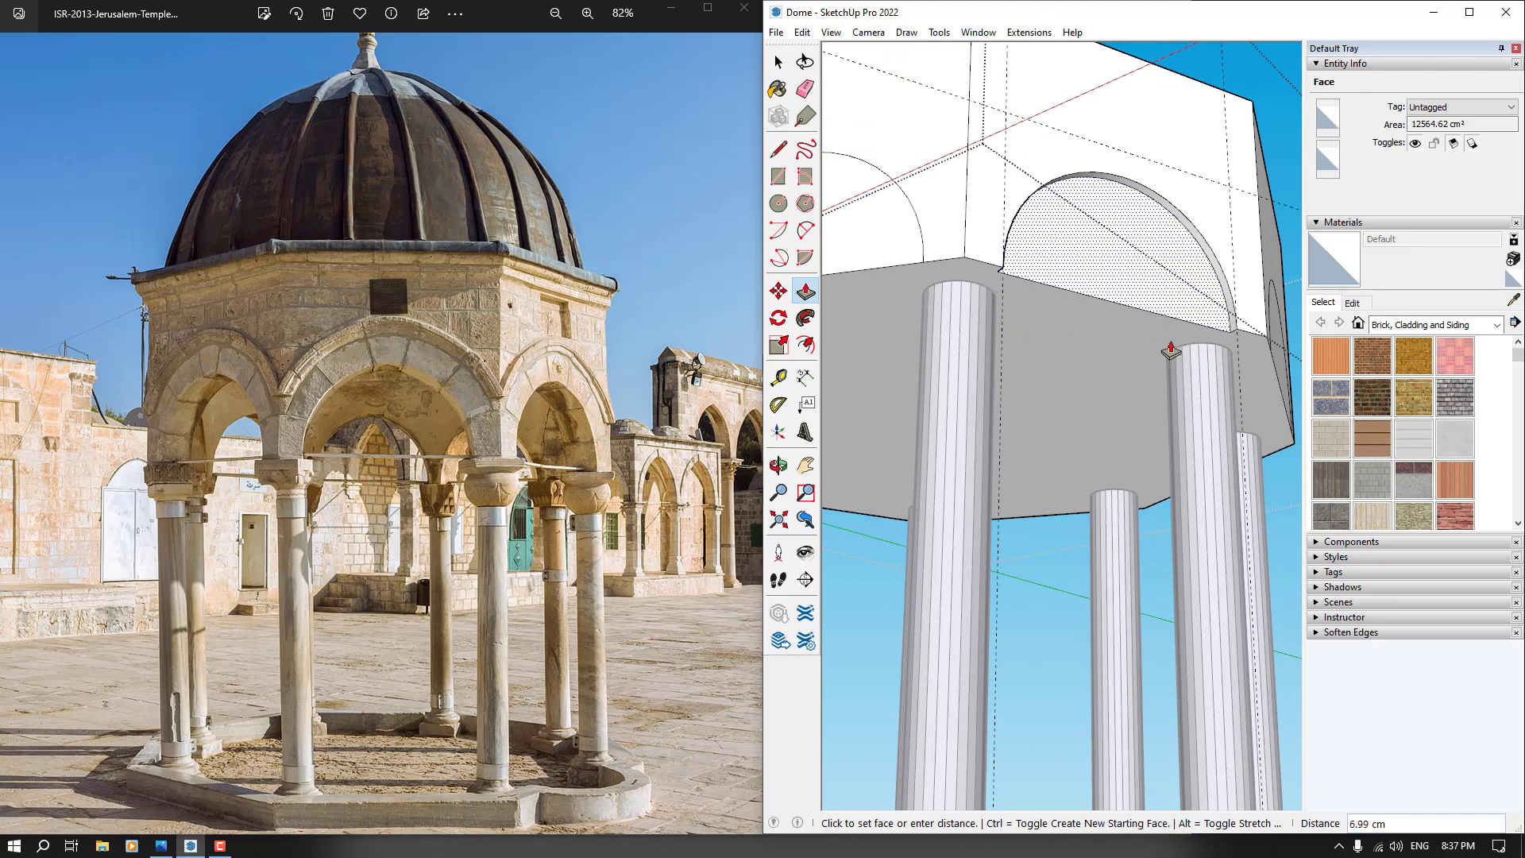
{"action": "scroll", "coordinate": [1171, 350], "scroll_direction": "up", "scroll_amount": 2}
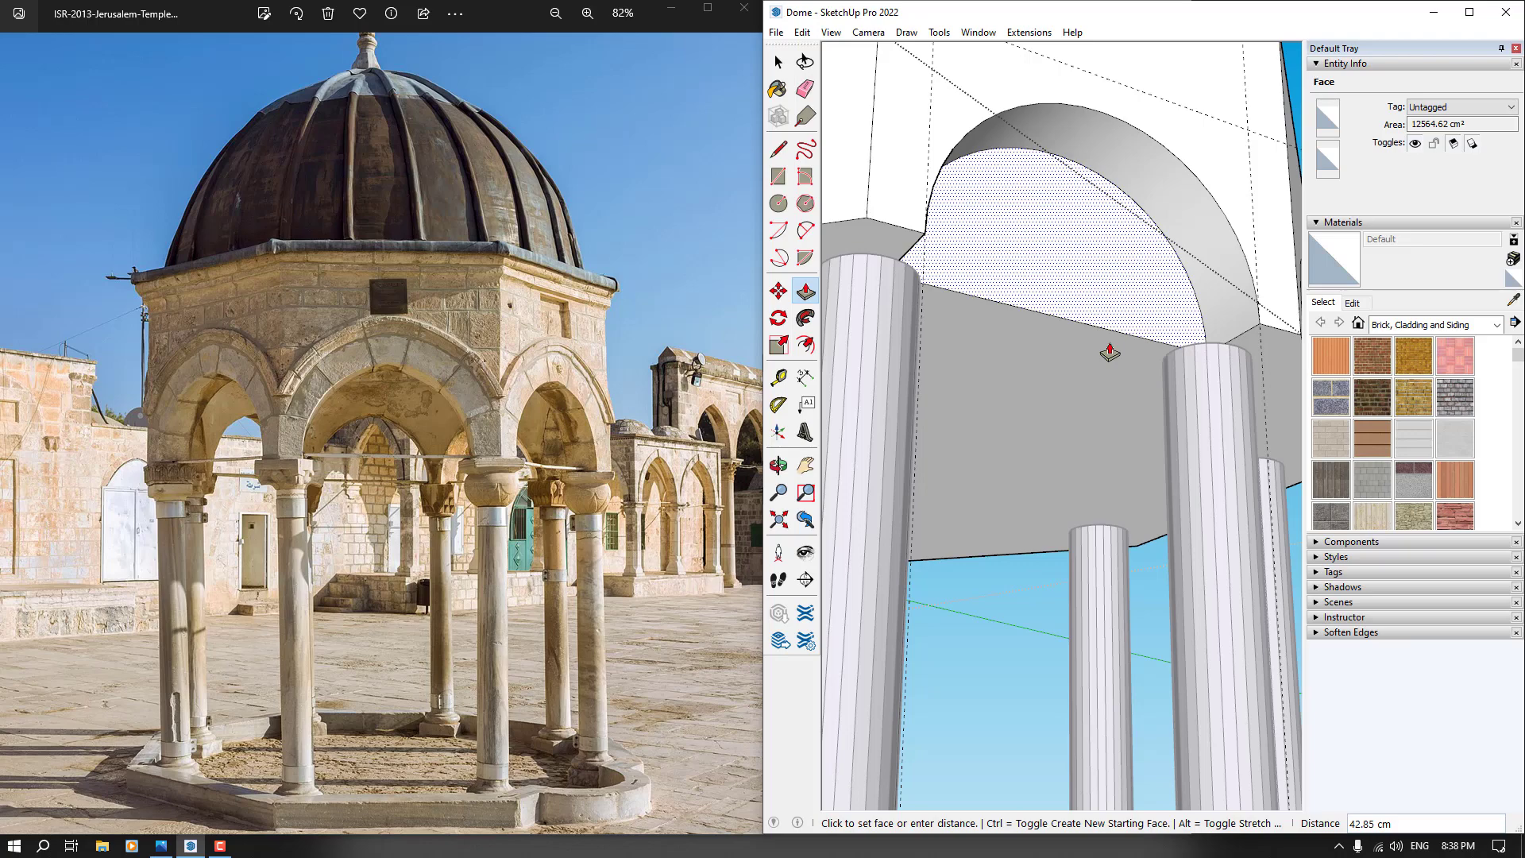
{"action": "left_click", "coordinate": [1110, 352]}
{"action": "scroll", "coordinate": [1110, 353], "scroll_direction": "down", "scroll_amount": 5}
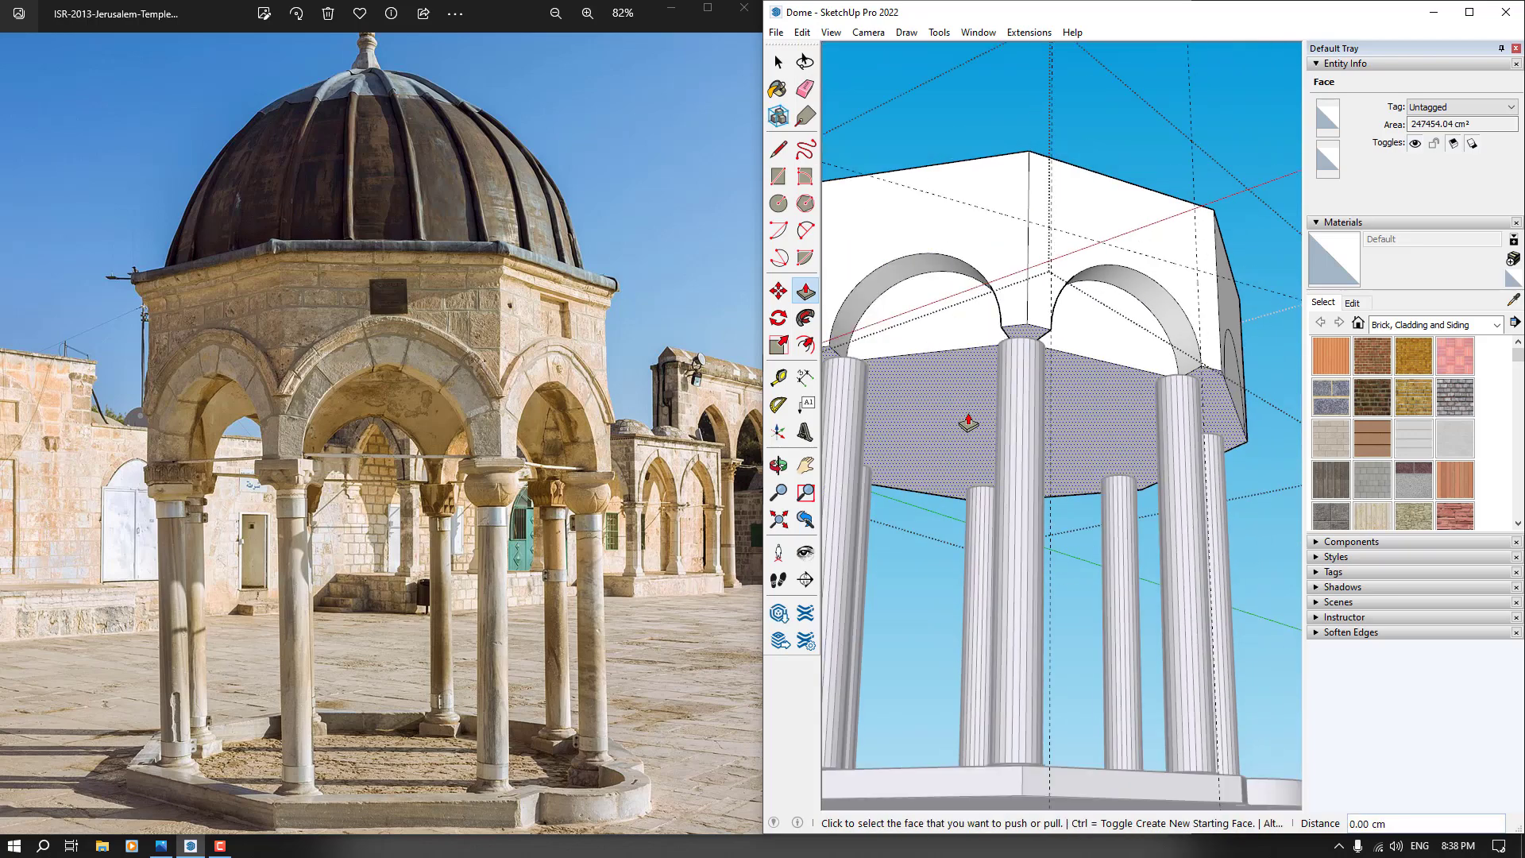
Push the remaining arch faces around the block inward by the same depth
{"action": "middle_click_drag", "start_coordinate": [968, 423], "coordinate": [1254, 532]}
{"action": "double_click", "coordinate": [953, 320]}
{"action": "middle_click_drag", "start_coordinate": [953, 320], "coordinate": [1442, 463]}
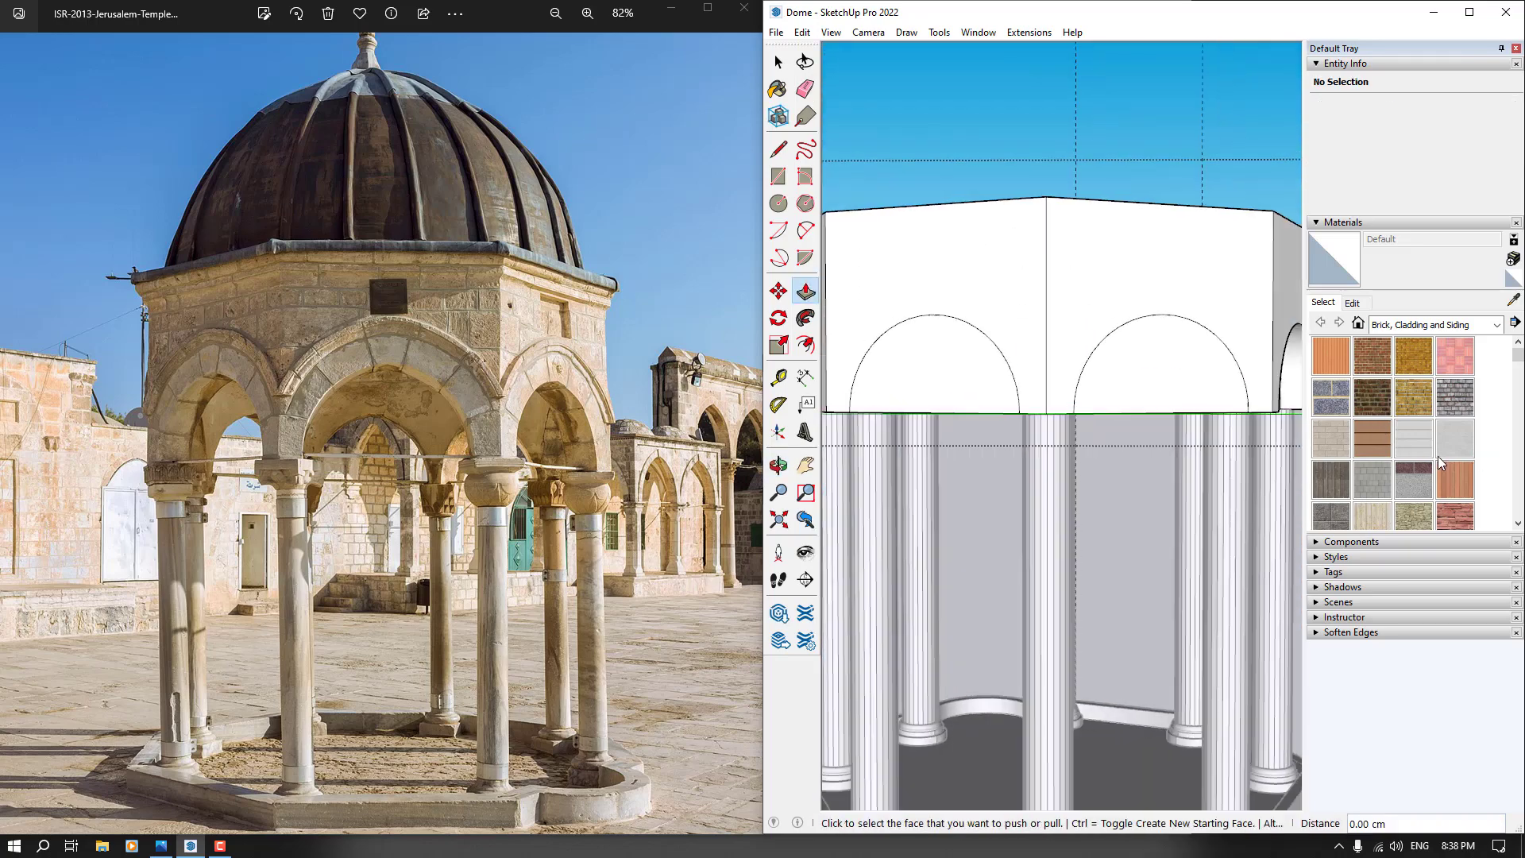
{"action": "middle_click_drag", "start_coordinate": [919, 402], "coordinate": [1100, 427]}
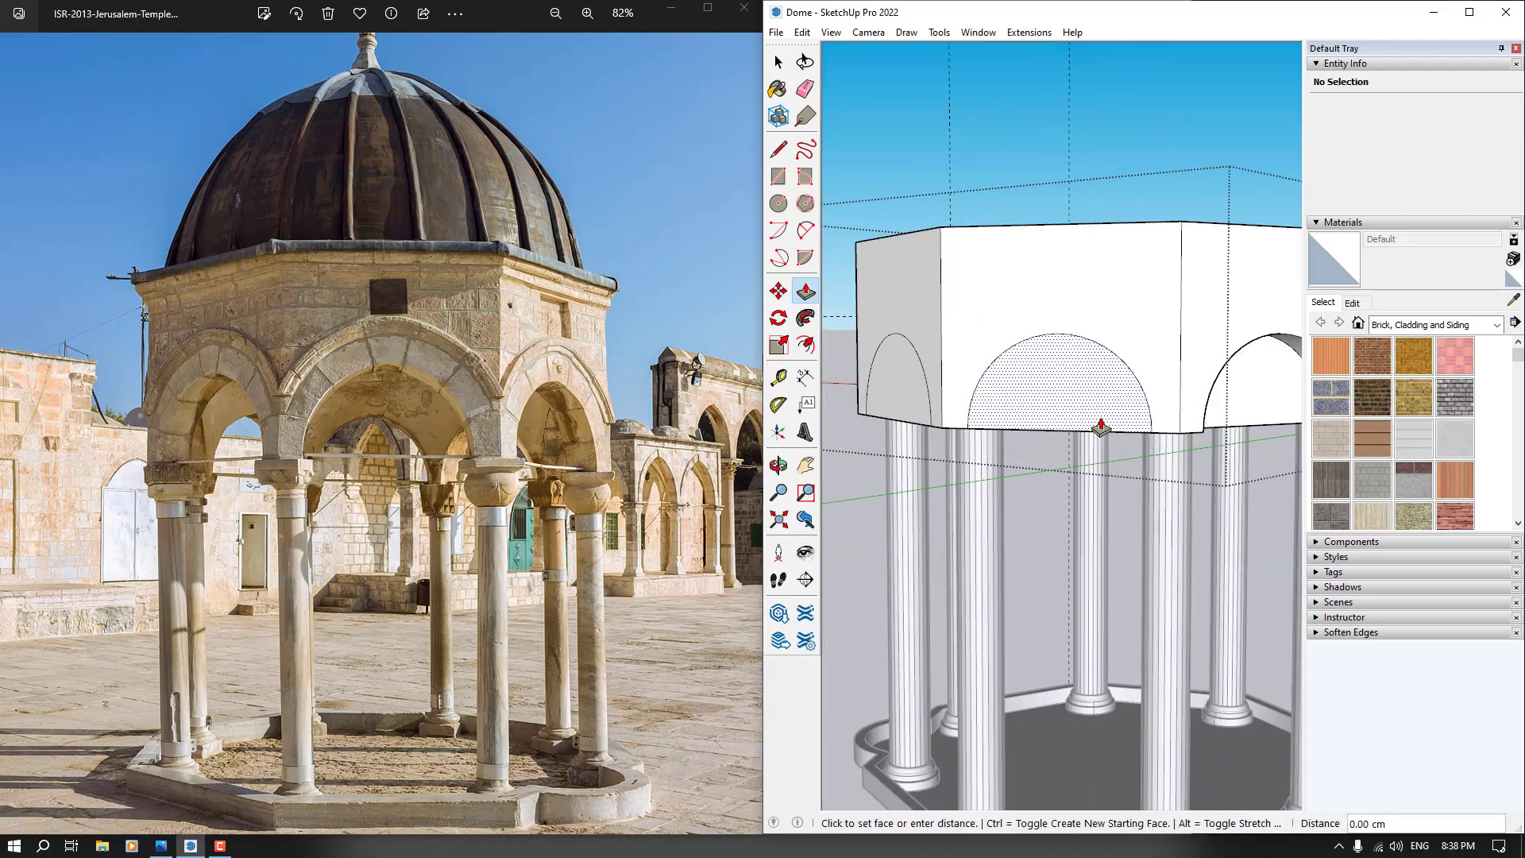
{"action": "middle_click_drag", "start_coordinate": [898, 402], "coordinate": [930, 266]}
{"action": "double_click", "coordinate": [1198, 342]}
{"action": "middle_click_drag", "start_coordinate": [1175, 412], "coordinate": [790, 328]}
{"action": "middle_click_drag", "start_coordinate": [1065, 501], "coordinate": [703, 426]}
{"action": "middle_click_drag", "start_coordinate": [1001, 379], "coordinate": [905, 415]}
Offset the outline of the block's underside inward by 40 cm
{"action": "left_click", "coordinate": [806, 345]}
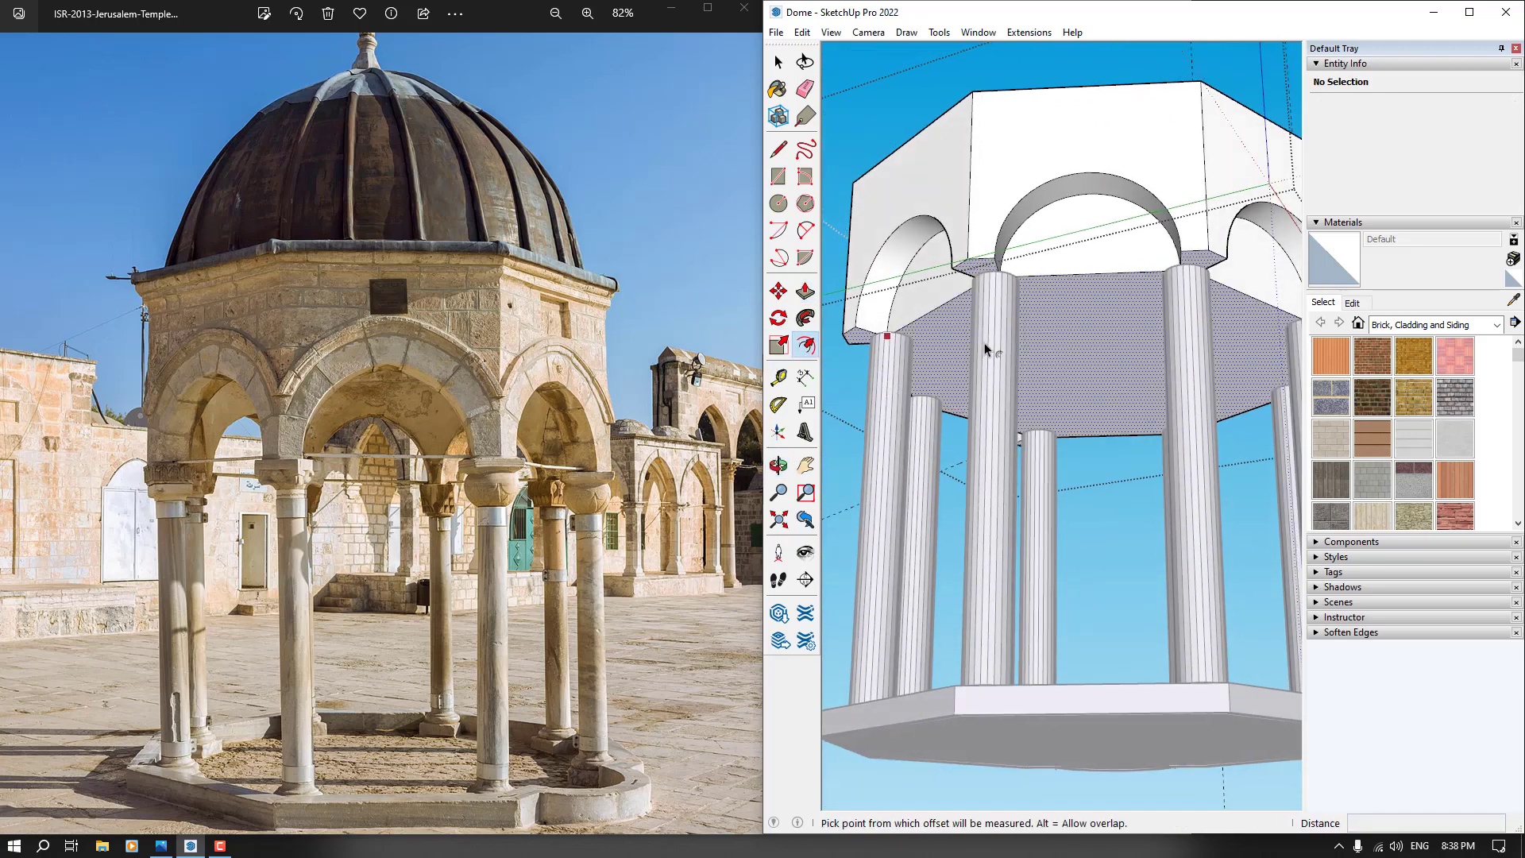
{"action": "scroll", "coordinate": [985, 349], "scroll_direction": "up", "scroll_amount": 2}
{"action": "left_click", "coordinate": [1065, 327]}
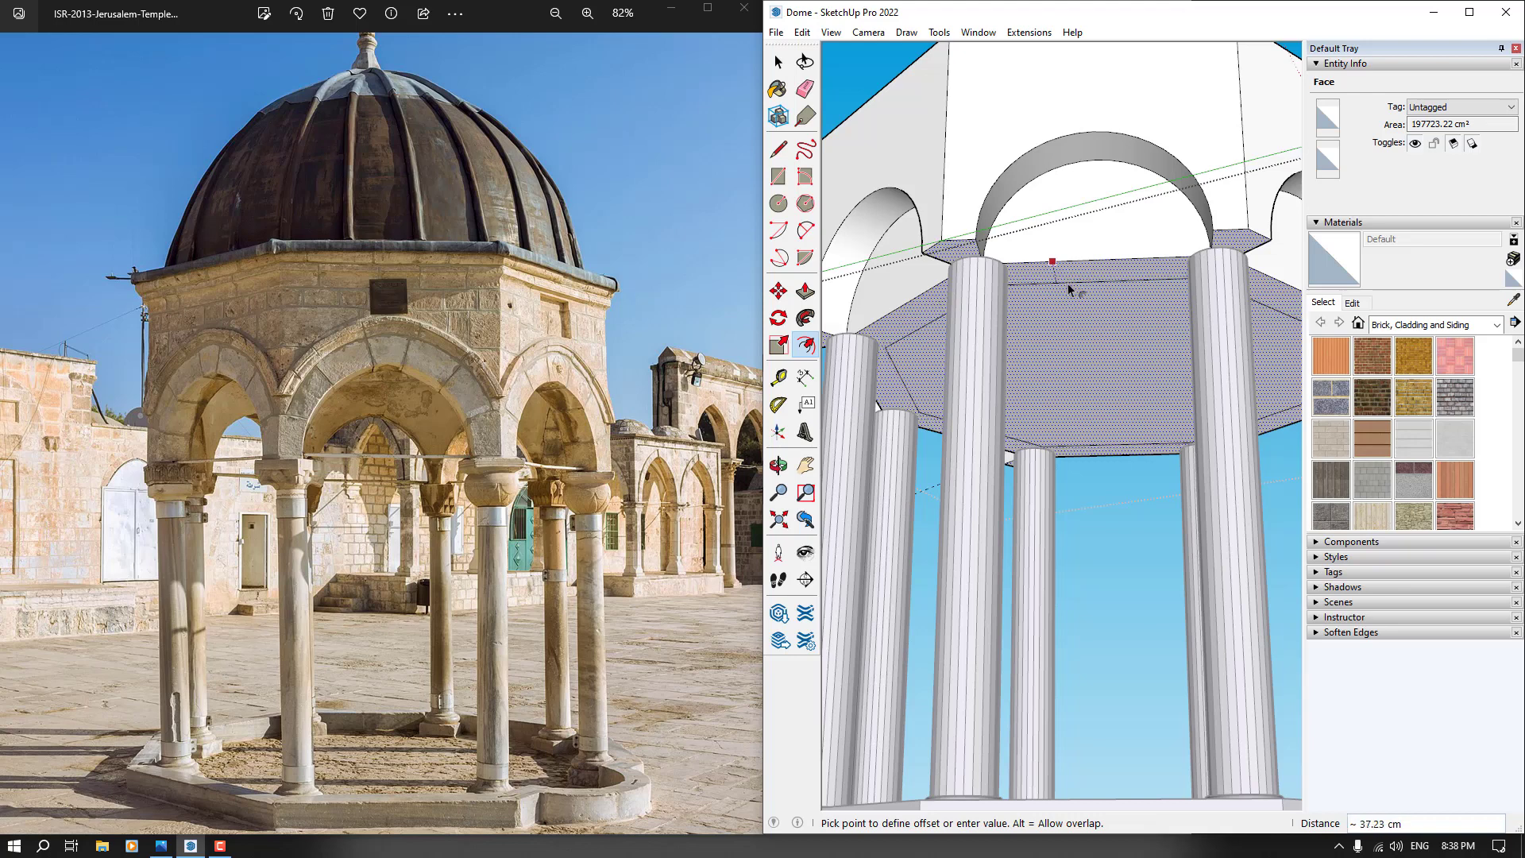
{"action": "left_click", "coordinate": [1067, 282]}
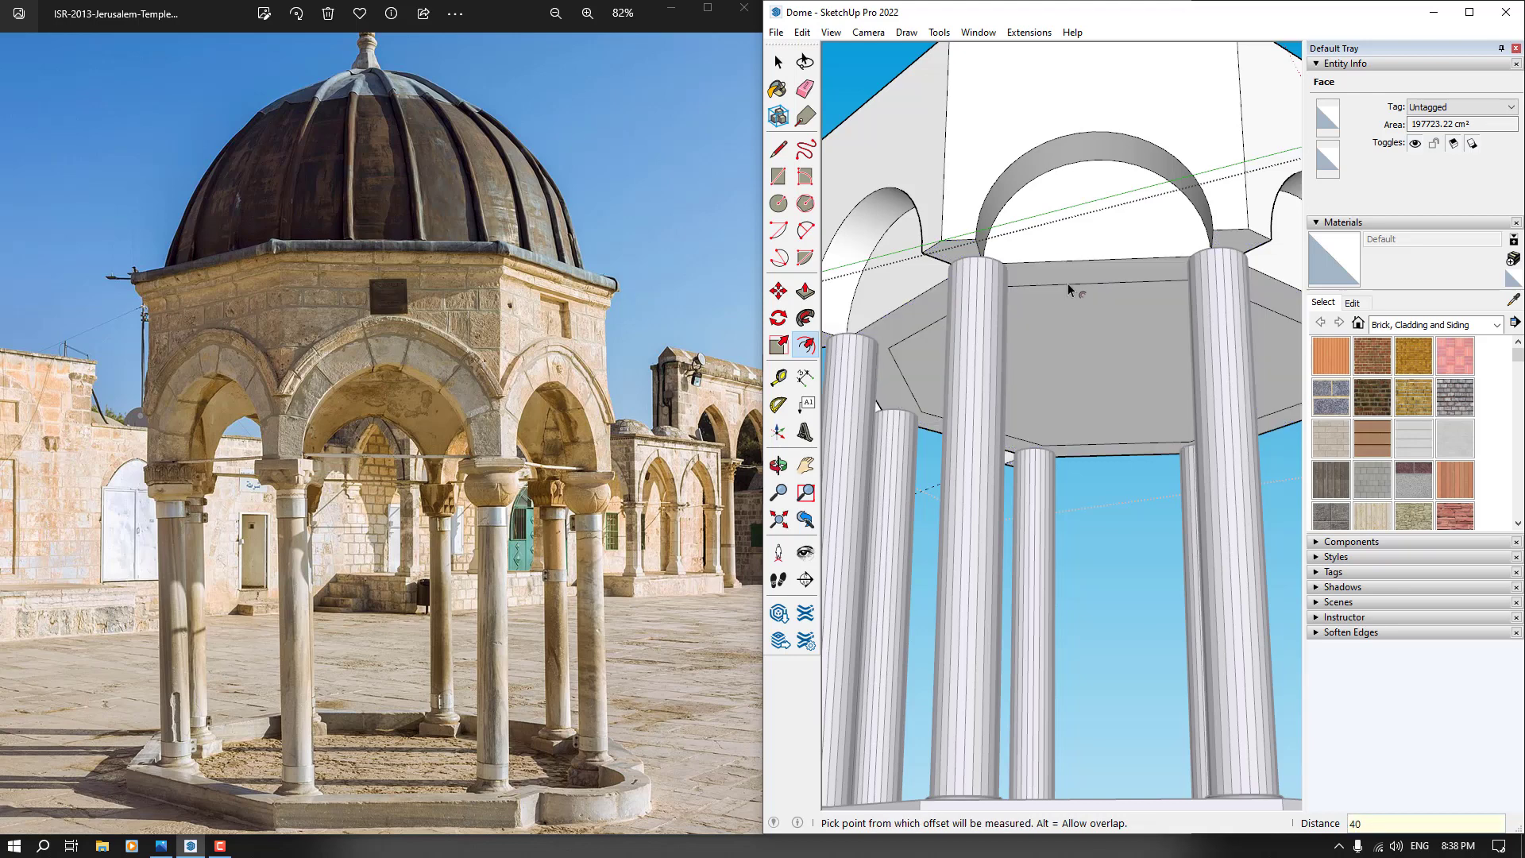
Push the inner octagon of the underside 170 cm up into the block to hollow it out
{"action": "key", "text": "p"}
{"action": "left_click", "coordinate": [1110, 390]}
{"action": "middle_click_drag", "start_coordinate": [1110, 389], "coordinate": [1017, 299]}
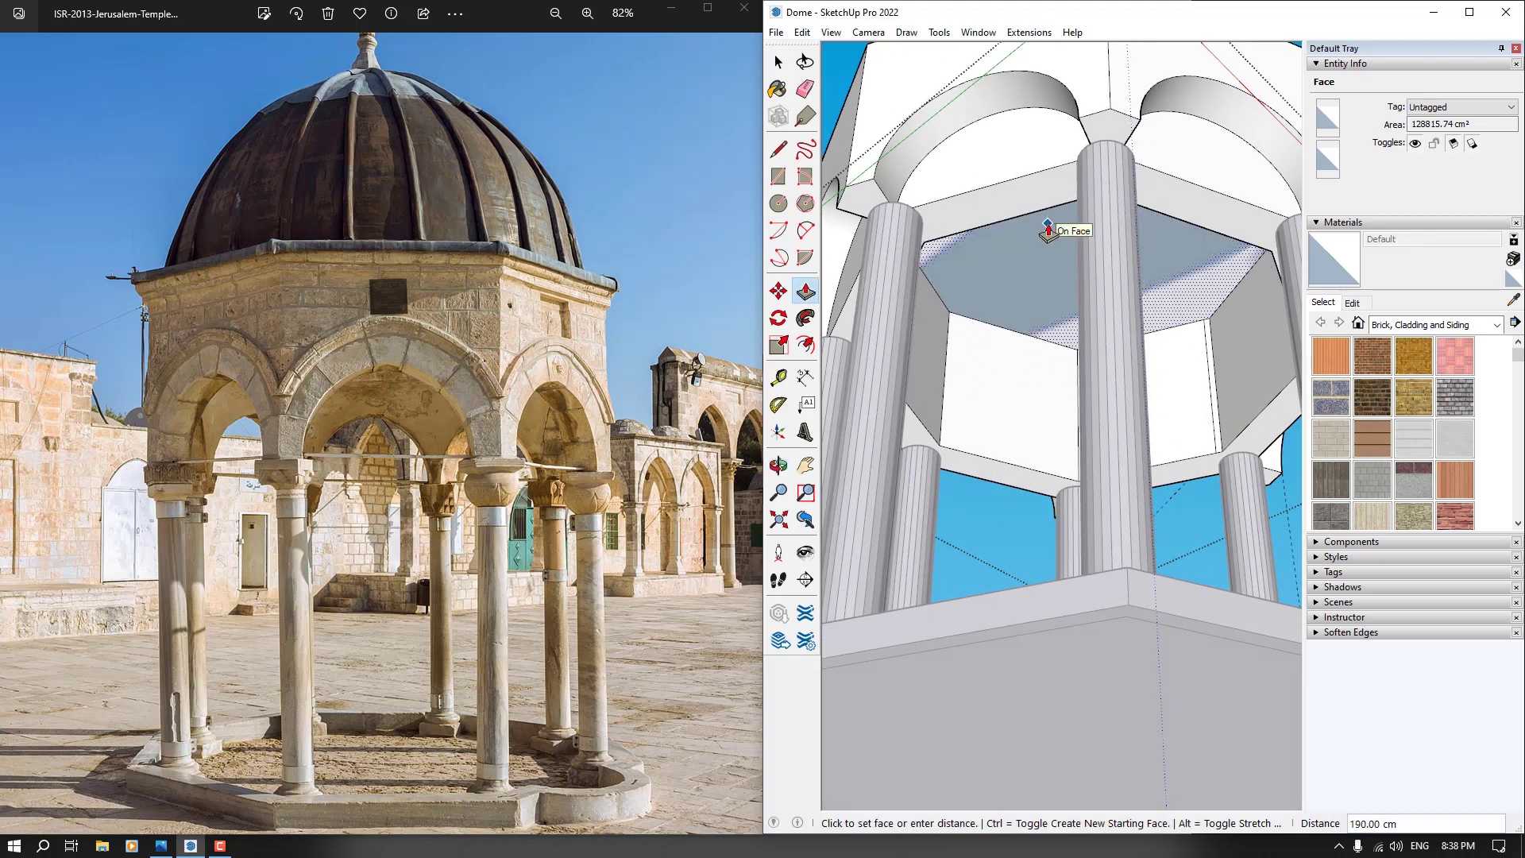
{"action": "type", "text": "170"}
{"action": "key", "text": "Return"}
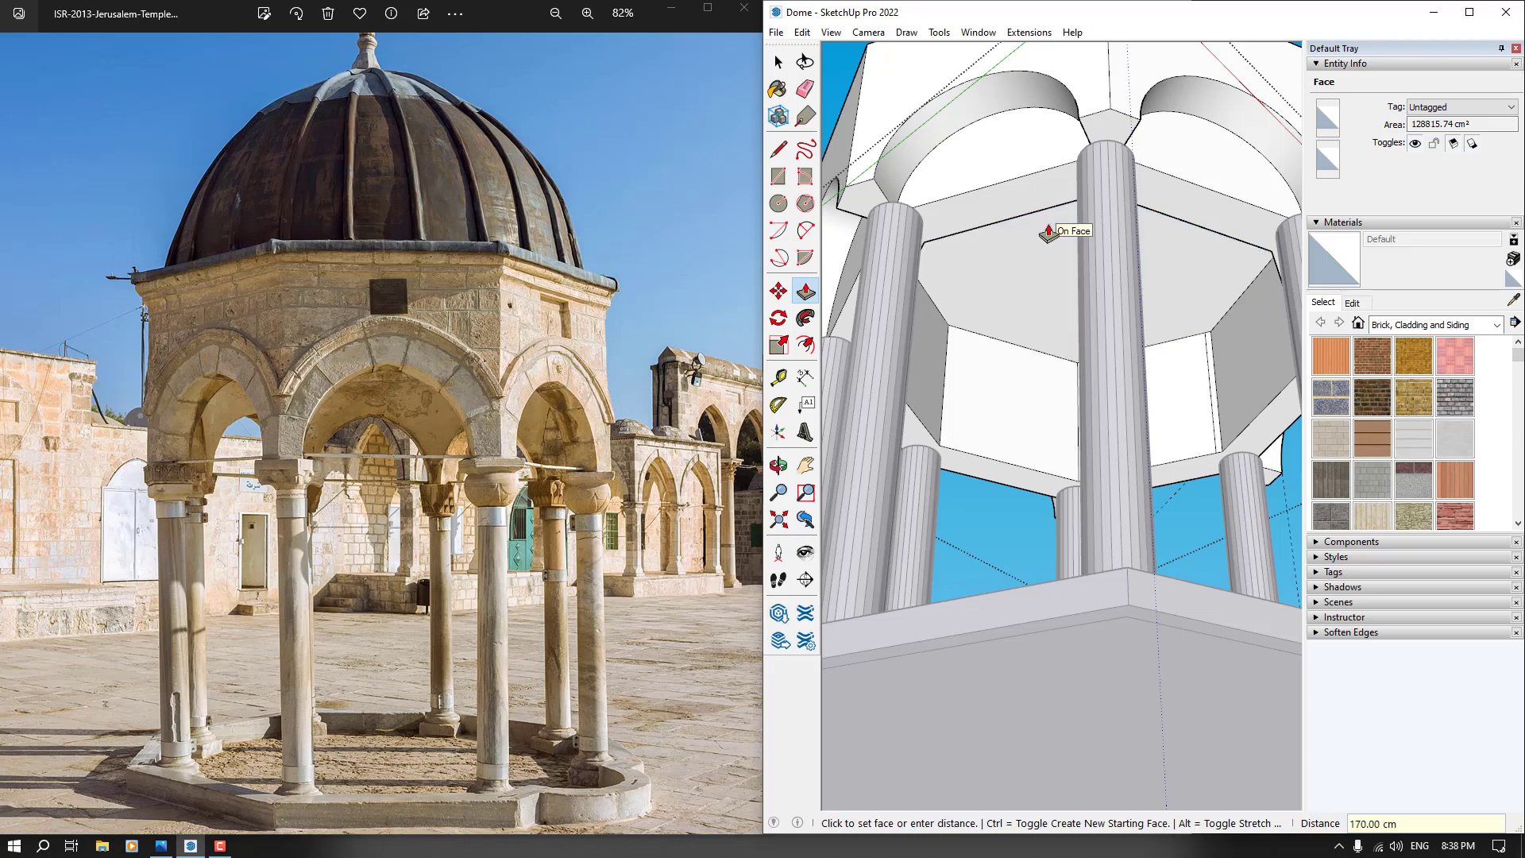
Erase the stray edge inside the hollowed block and leave the block's group
{"action": "left_click", "coordinate": [811, 90]}
{"action": "scroll", "coordinate": [1175, 341], "scroll_direction": "up", "scroll_amount": 3}
{"action": "left_click", "coordinate": [1222, 354]}
{"action": "scroll", "coordinate": [1222, 354], "scroll_direction": "down", "scroll_amount": 6}
{"action": "middle_click_drag", "start_coordinate": [1222, 354], "coordinate": [803, 413]}
{"action": "mouse_move", "coordinate": [802, 413]}
{"action": "middle_mouse_down", "text": "shift"}
{"action": "mouse_move", "coordinate": [764, 443]}
{"action": "mouse_move", "coordinate": [735, 416]}
{"action": "mouse_move", "coordinate": [1099, 418]}
{"action": "mouse_move", "coordinate": [1269, 674]}
{"action": "middle_mouse_up", "text": "shift"}
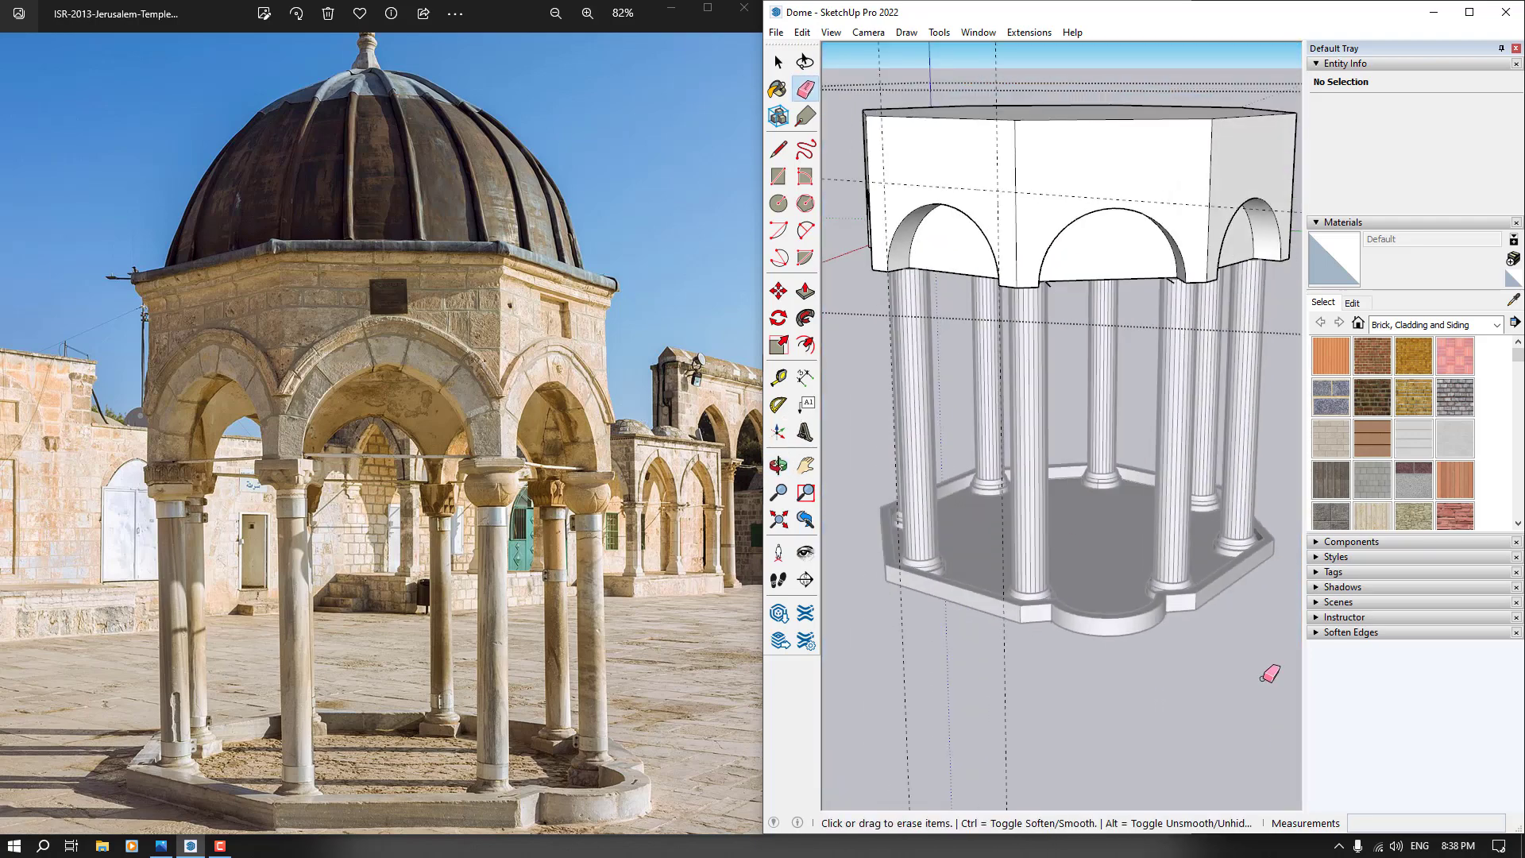
{"action": "scroll", "coordinate": [977, 460], "scroll_direction": "down", "scroll_amount": 8}
{"action": "key", "text": "space"}
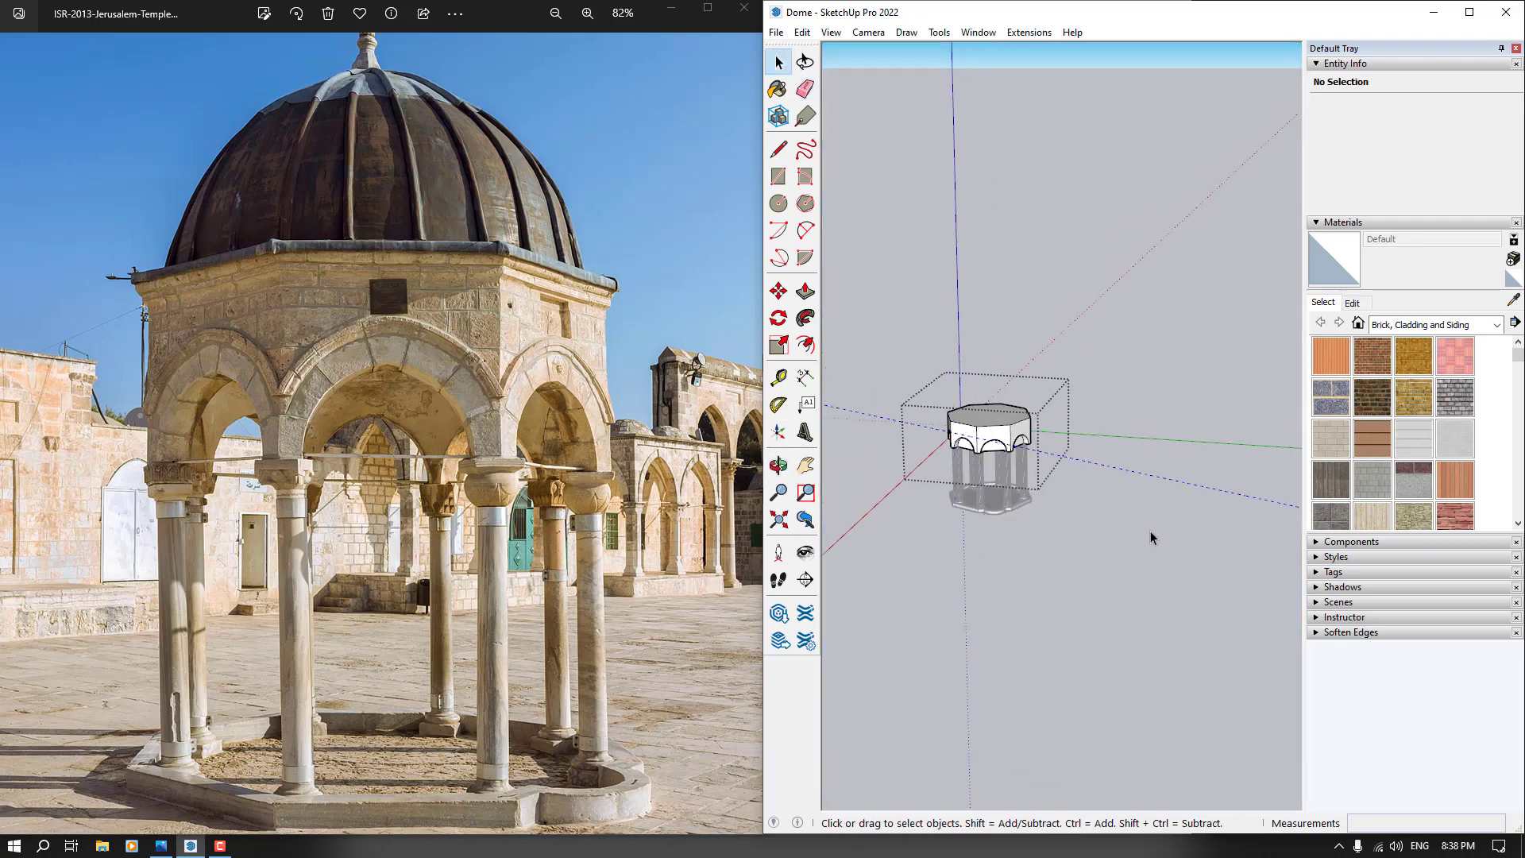
{"action": "middle_click_drag", "start_coordinate": [1150, 530], "coordinate": [1412, 549]}
{"action": "left_click", "coordinate": [1191, 488]}
Pull the ceiling of the hollow inside the block down by 90 cm
{"action": "scroll", "coordinate": [985, 433], "scroll_direction": "up", "scroll_amount": 7}
{"action": "mouse_move", "coordinate": [1002, 477]}
{"action": "middle_mouse_down"}
{"action": "mouse_move", "coordinate": [971, 413]}
{"action": "mouse_move", "coordinate": [913, 429]}
{"action": "mouse_move", "coordinate": [1040, 406]}
{"action": "mouse_move", "coordinate": [960, 164]}
{"action": "mouse_move", "coordinate": [1013, 395]}
{"action": "middle_mouse_up"}
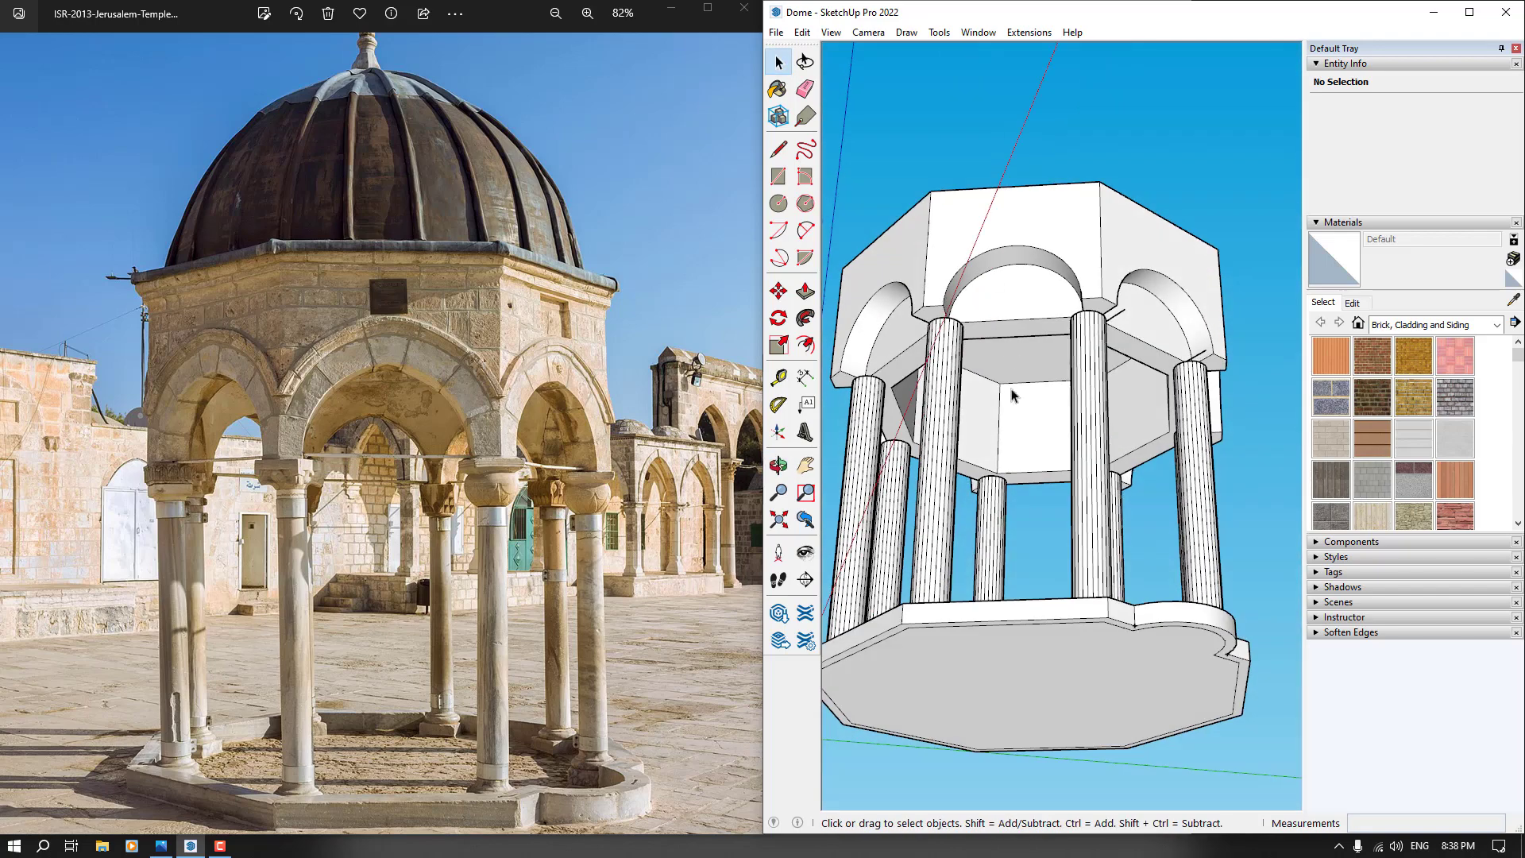
{"action": "key", "text": "p"}
{"action": "left_click", "coordinate": [1014, 373]}
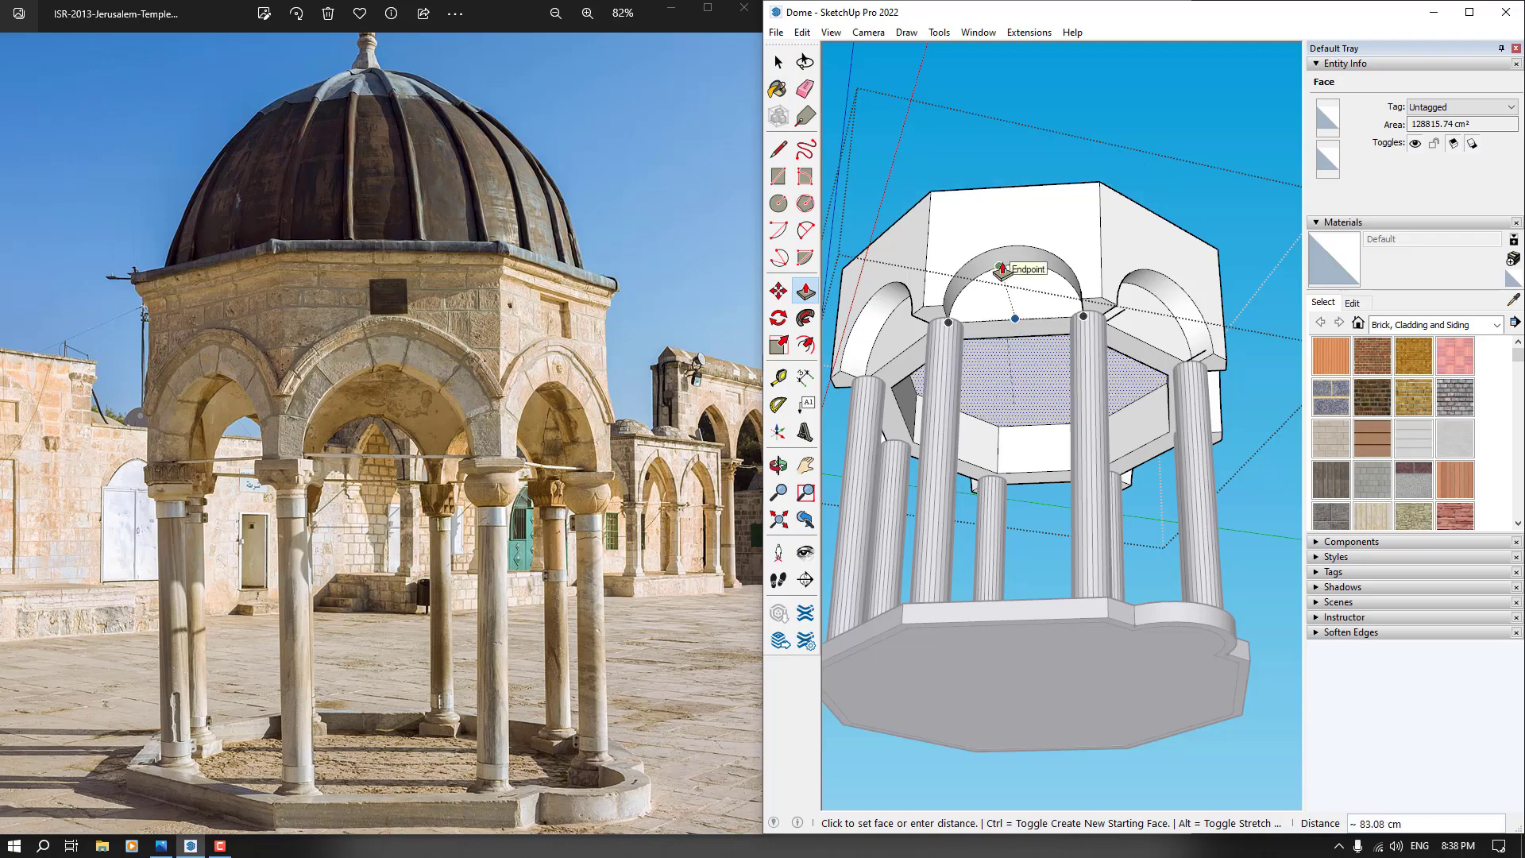
{"action": "type", "text": "90"}
{"action": "key", "text": "Return"}
Push the top face of the octagonal block down by 40 cm and leave the group
{"action": "middle_click_drag", "start_coordinate": [990, 334], "coordinate": [965, 603]}
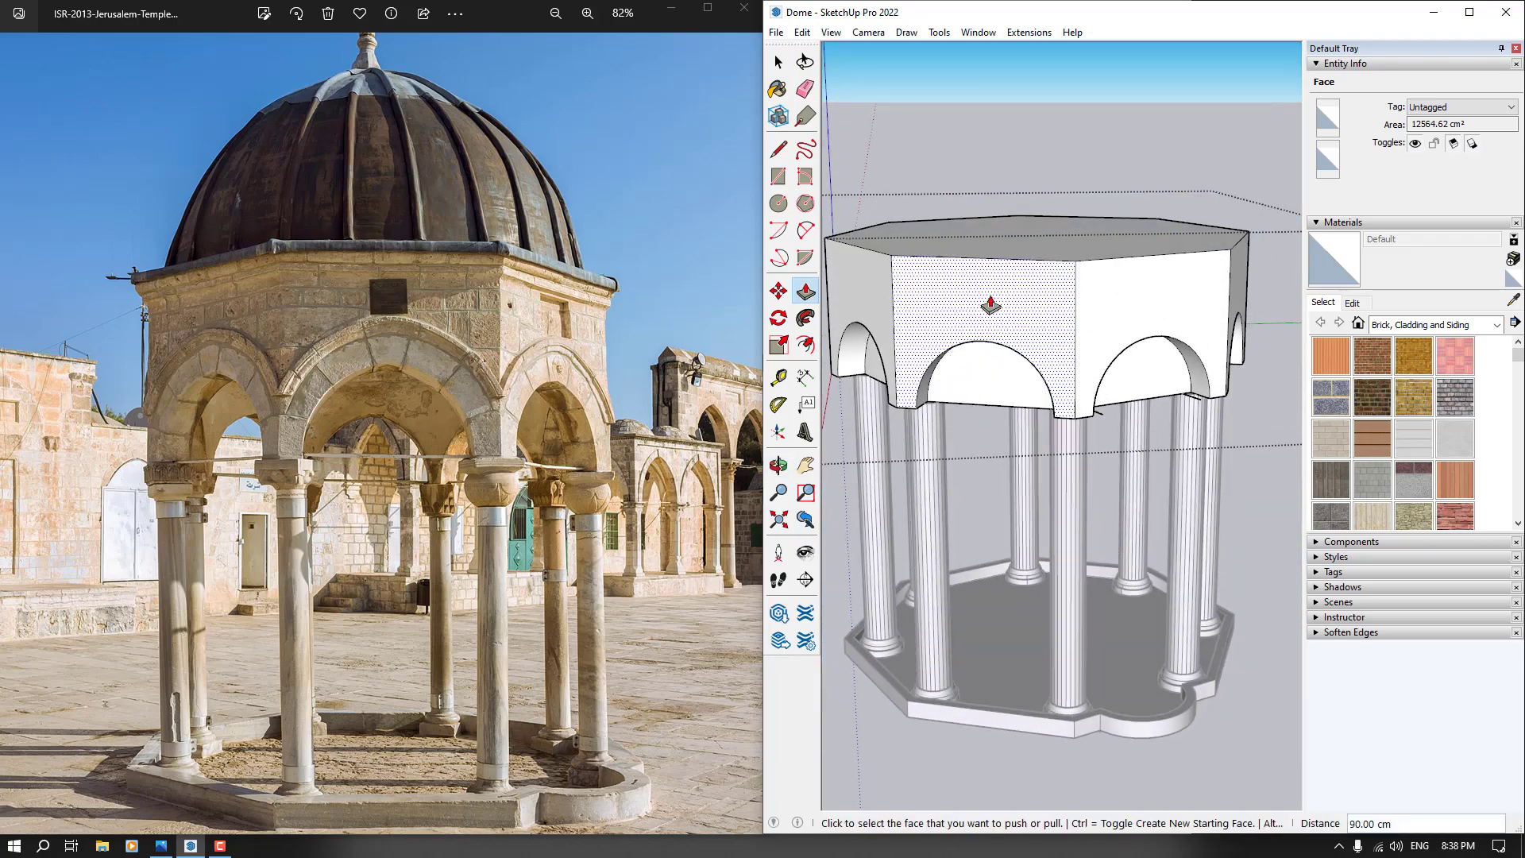
{"action": "left_click", "coordinate": [996, 251]}
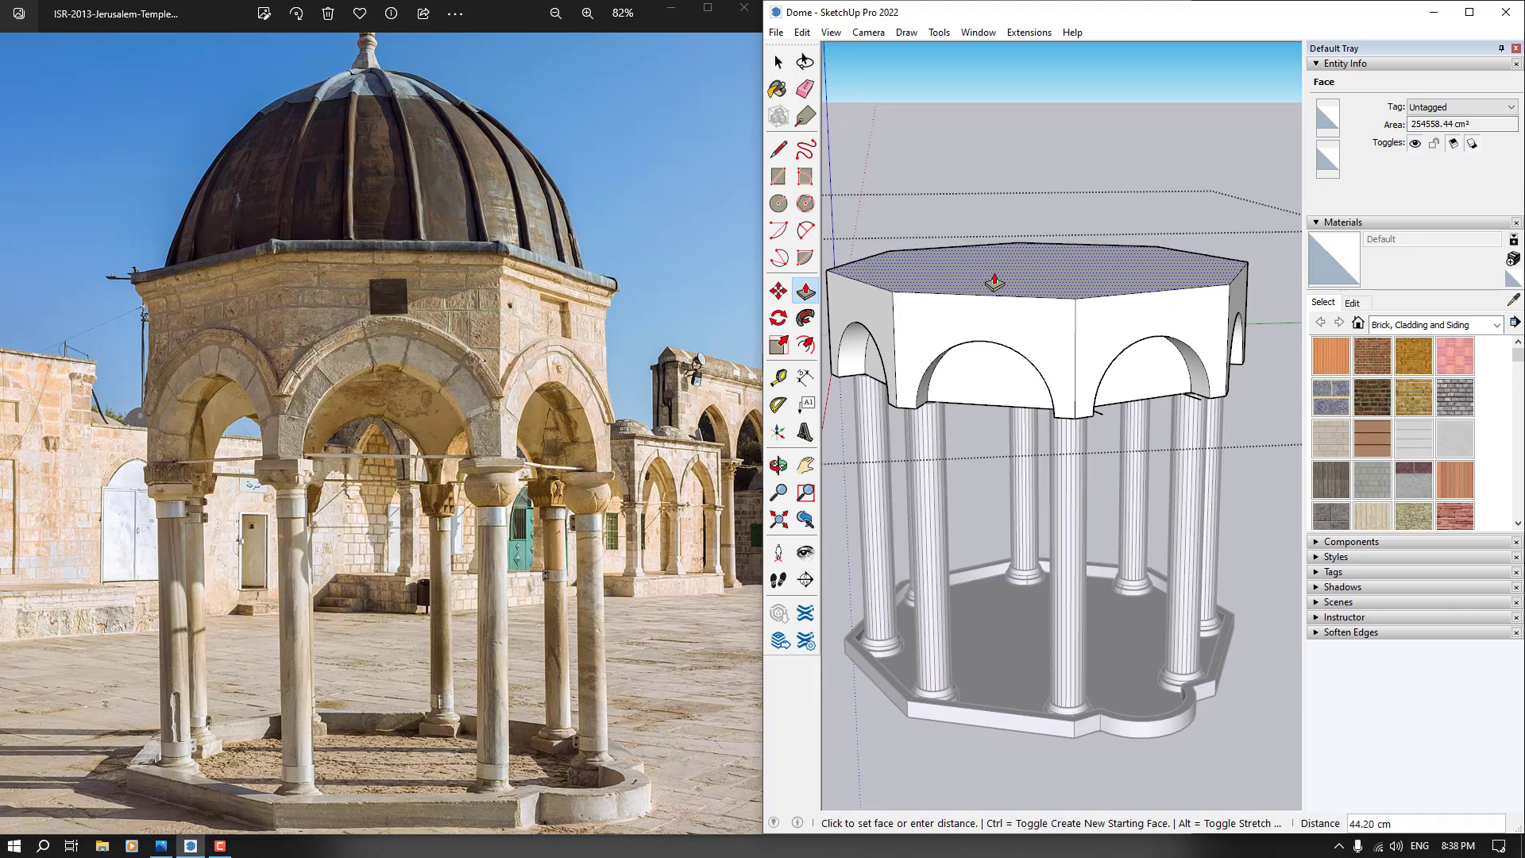
{"action": "type", "text": "40"}
{"action": "key", "text": "Return"}
{"action": "scroll", "coordinate": [1017, 460], "scroll_direction": "down", "scroll_amount": 3}
{"action": "middle_click_drag", "start_coordinate": [1018, 459], "coordinate": [1080, 548]}
{"action": "key", "text": "space"}
{"action": "left_click", "coordinate": [1242, 613]}
Draw a circle with a 240 cm radius at the centre of the block's octagonal top
{"action": "middle_click_drag", "start_coordinate": [1242, 613], "coordinate": [1100, 649]}
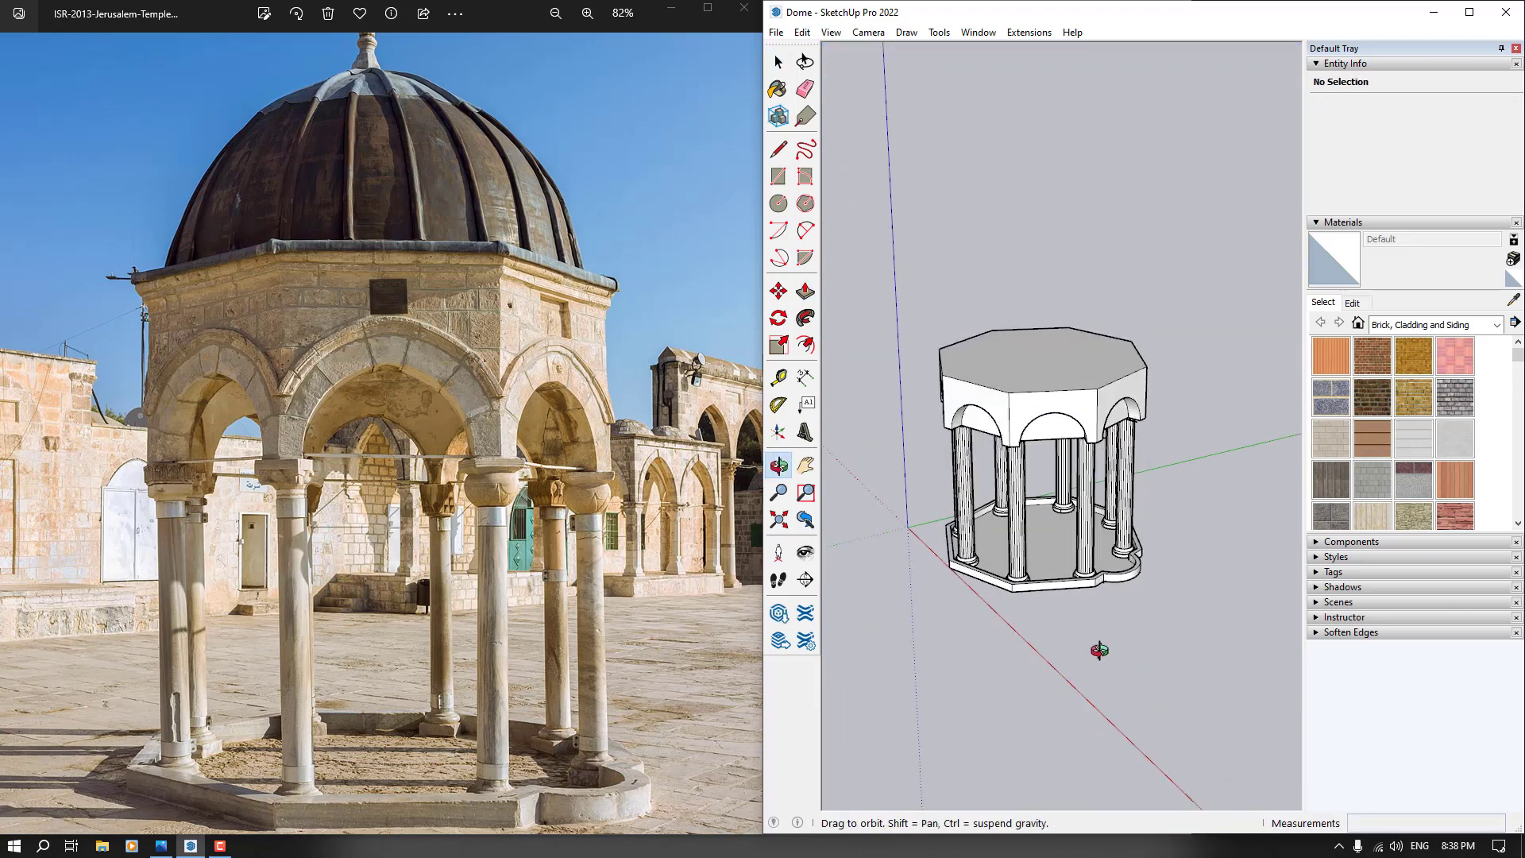
{"action": "scroll", "coordinate": [940, 342], "scroll_direction": "up", "scroll_amount": 3}
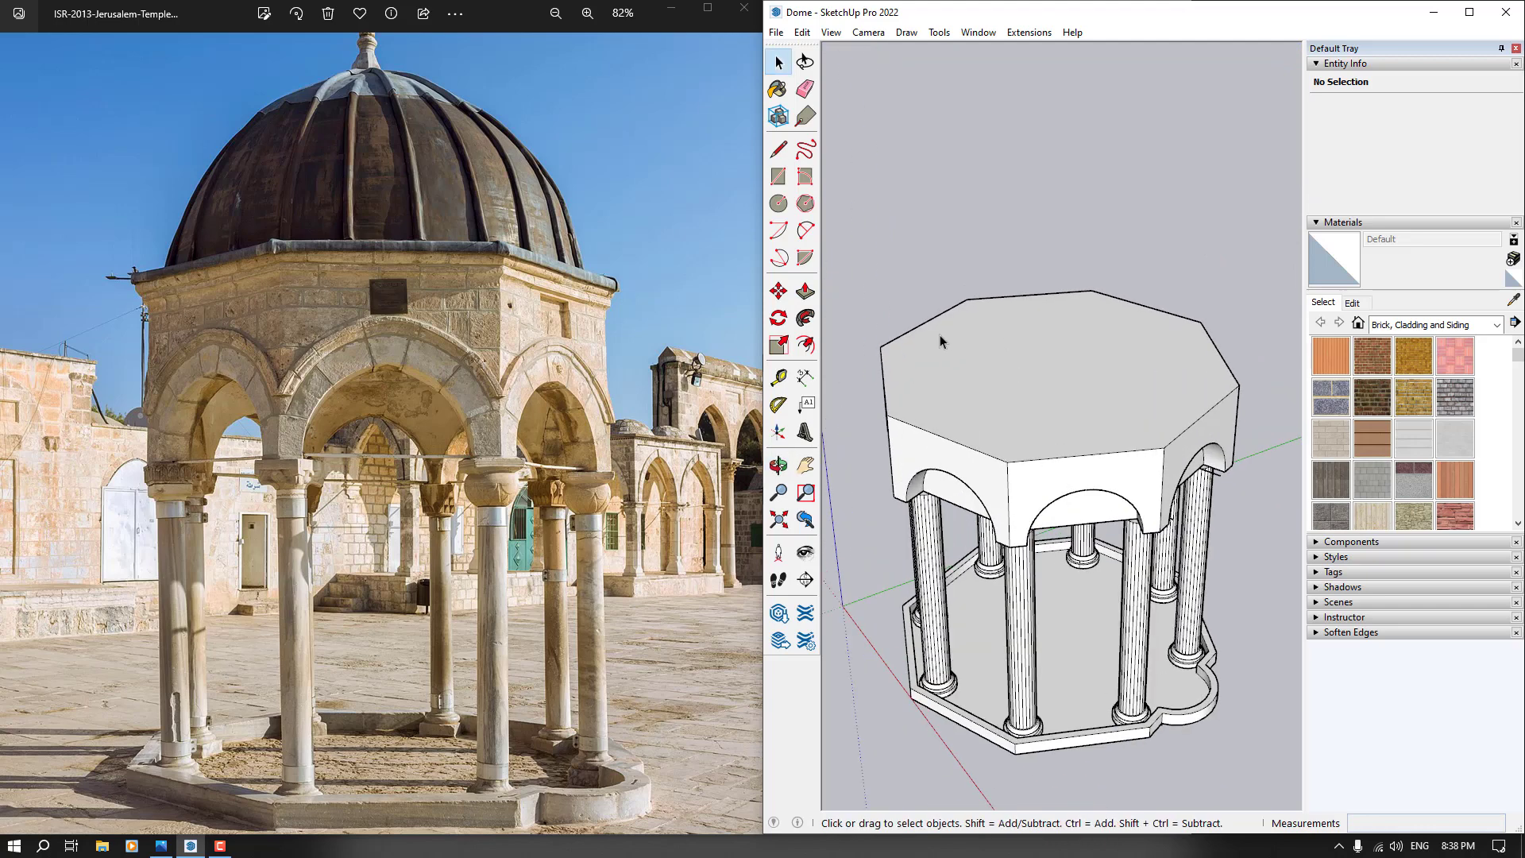
{"action": "left_click", "coordinate": [778, 204]}
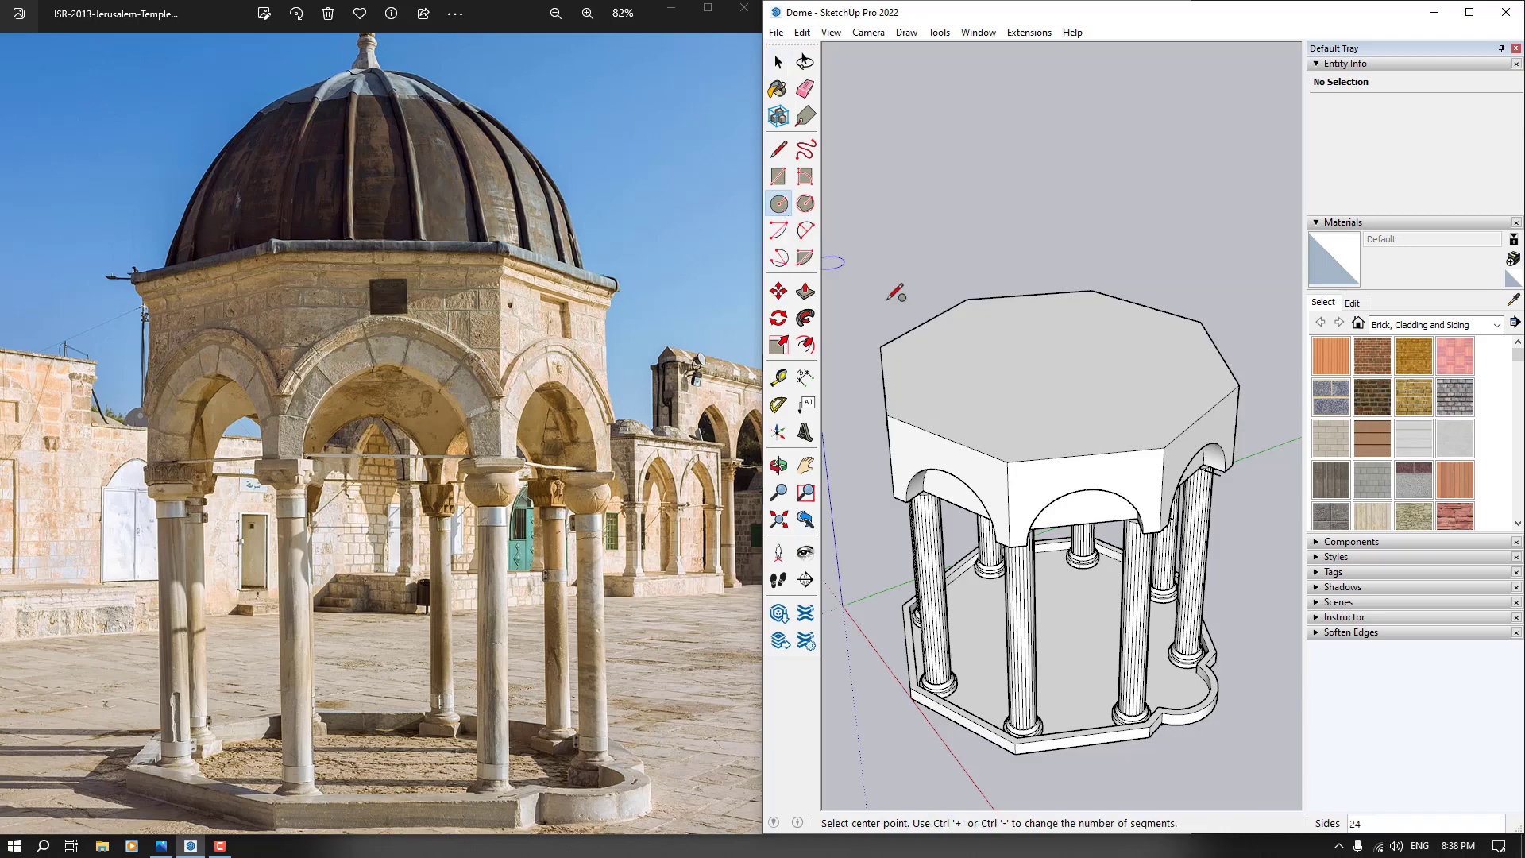
{"action": "middle_click_drag", "start_coordinate": [1040, 377], "coordinate": [912, 365]}
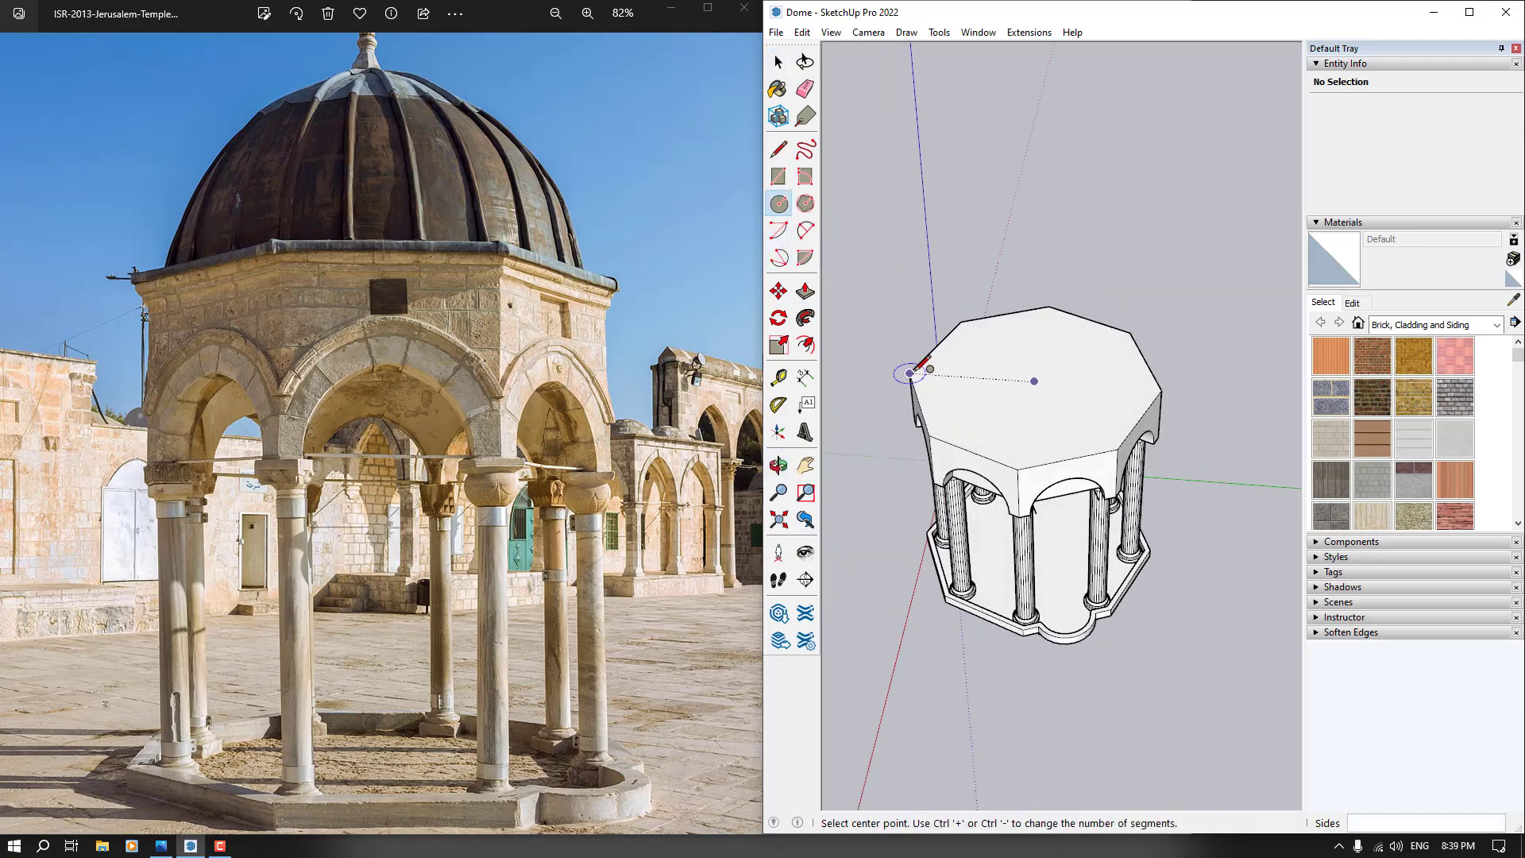
{"action": "scroll", "coordinate": [916, 368], "scroll_direction": "up", "scroll_amount": 2}
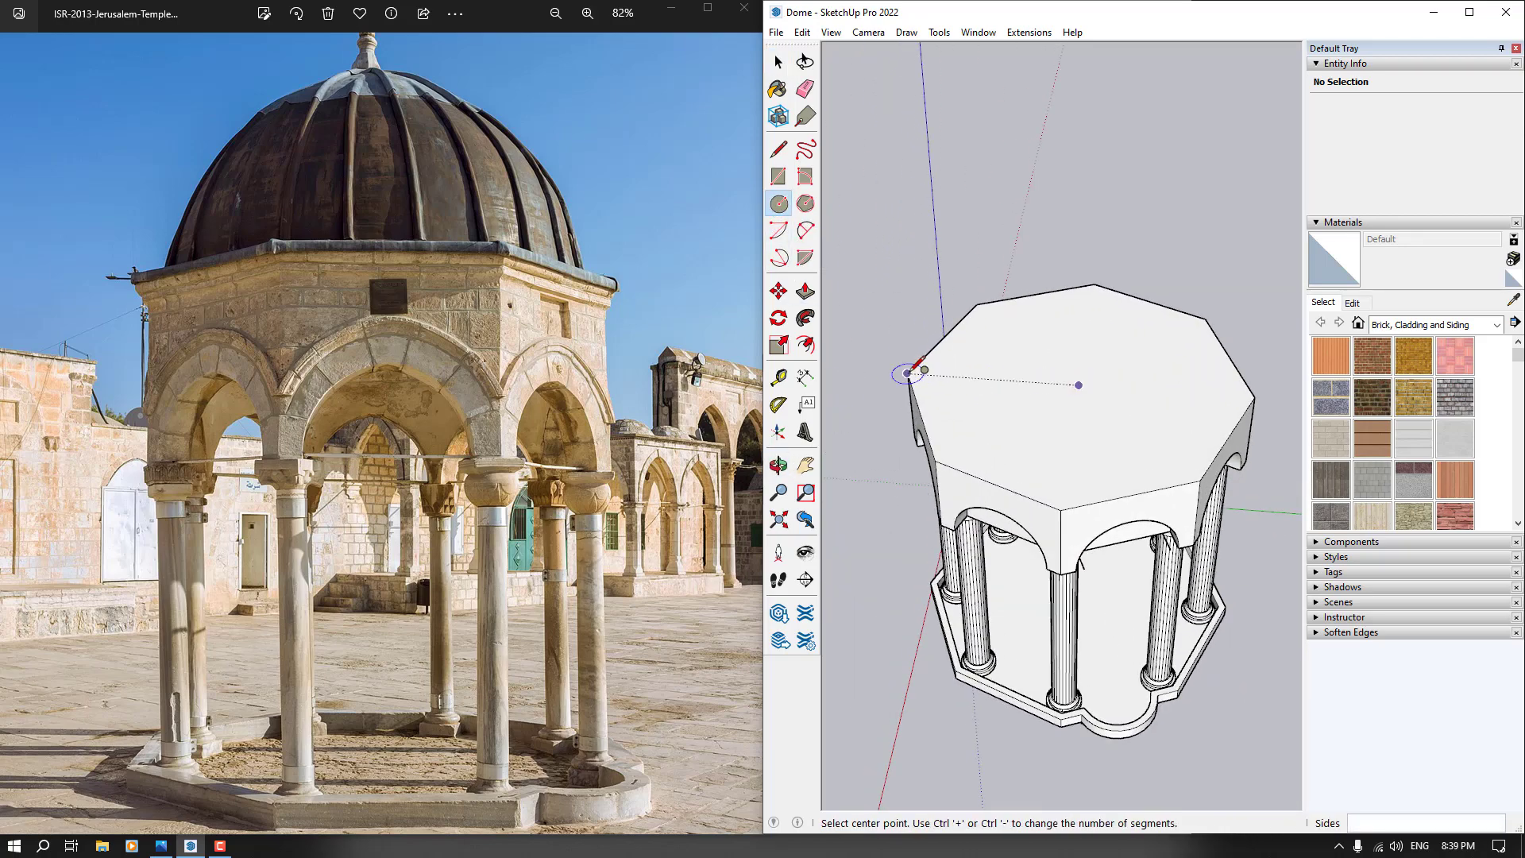
{"action": "left_click", "coordinate": [1079, 385]}
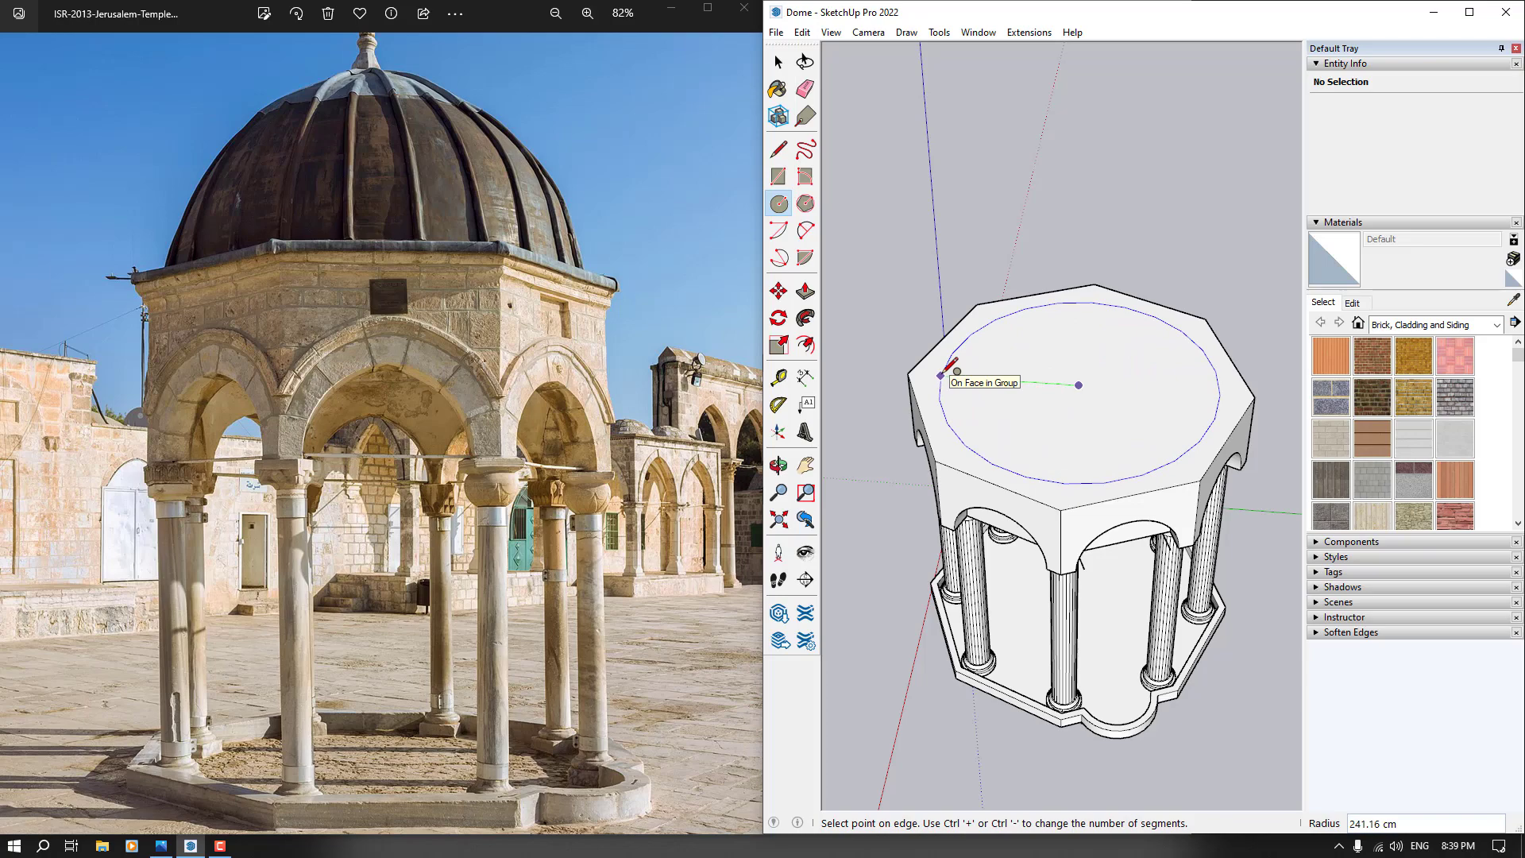
{"action": "type", "text": "240"}
{"action": "key", "text": "Return"}
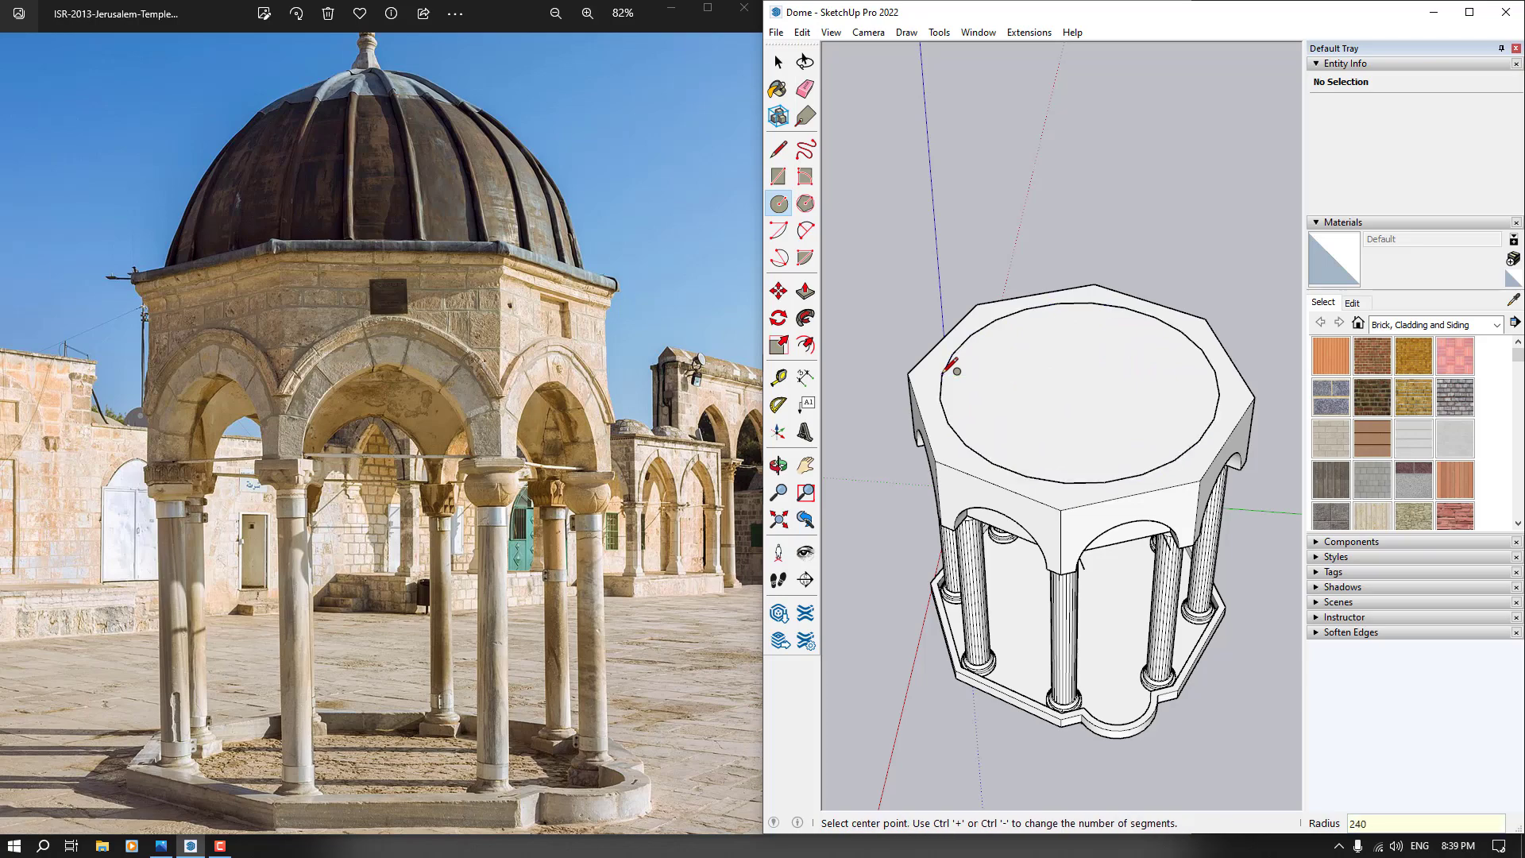
Try a 120 cm vertical line up from the circle's centre, and undo it
{"action": "scroll", "coordinate": [969, 370], "scroll_direction": "down", "scroll_amount": 2}
{"action": "middle_click_drag", "start_coordinate": [1112, 367], "coordinate": [1194, 327]}
{"action": "scroll", "coordinate": [1011, 443], "scroll_direction": "up", "scroll_amount": 3}
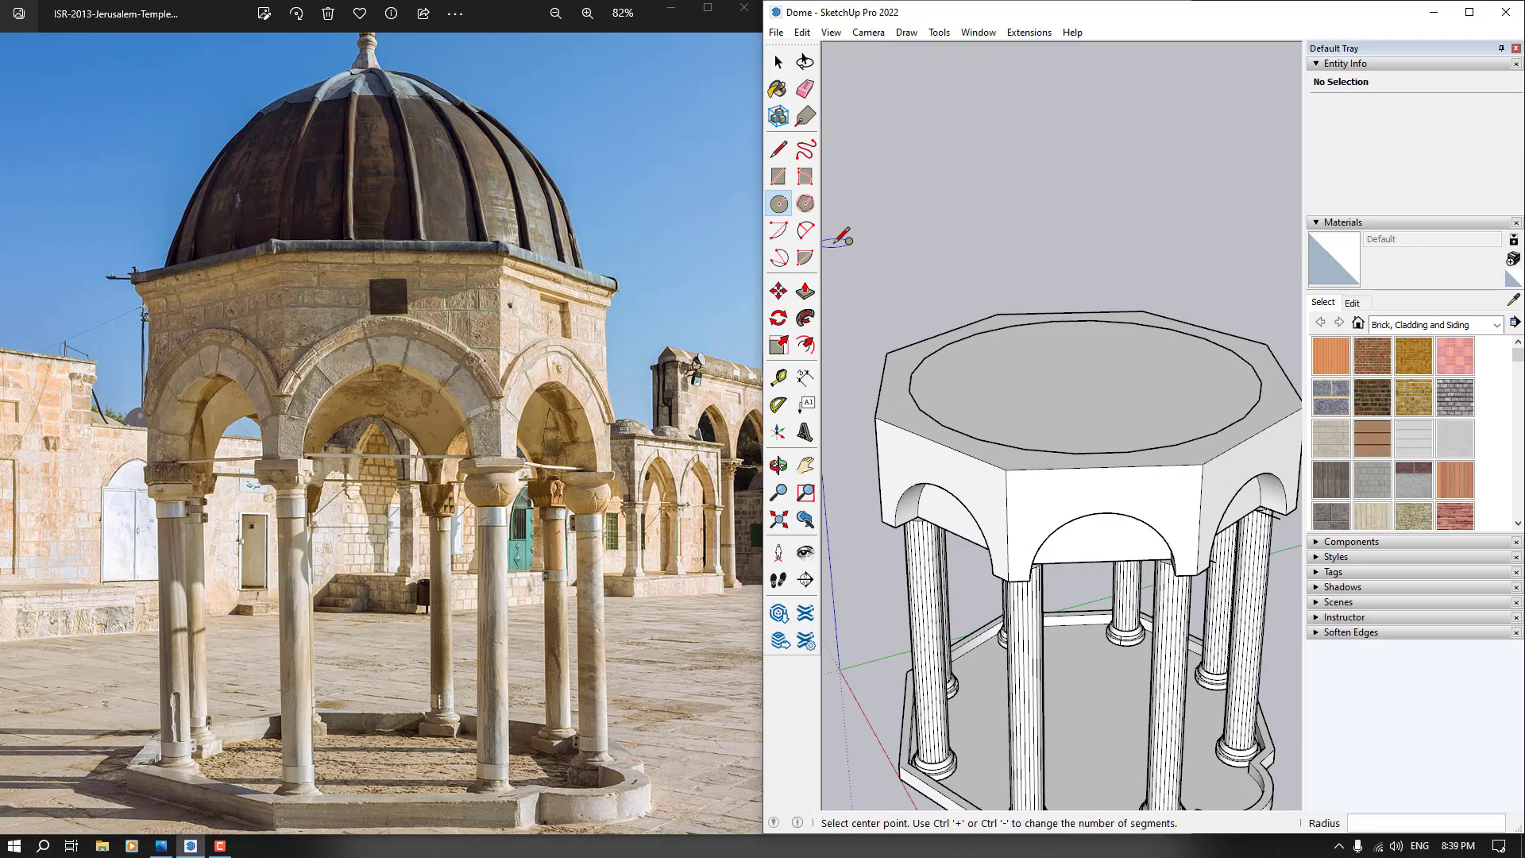
{"action": "scroll", "coordinate": [511, 272], "scroll_direction": "down", "scroll_amount": 2}
{"action": "scroll", "coordinate": [340, 180], "scroll_direction": "up", "scroll_amount": 3}
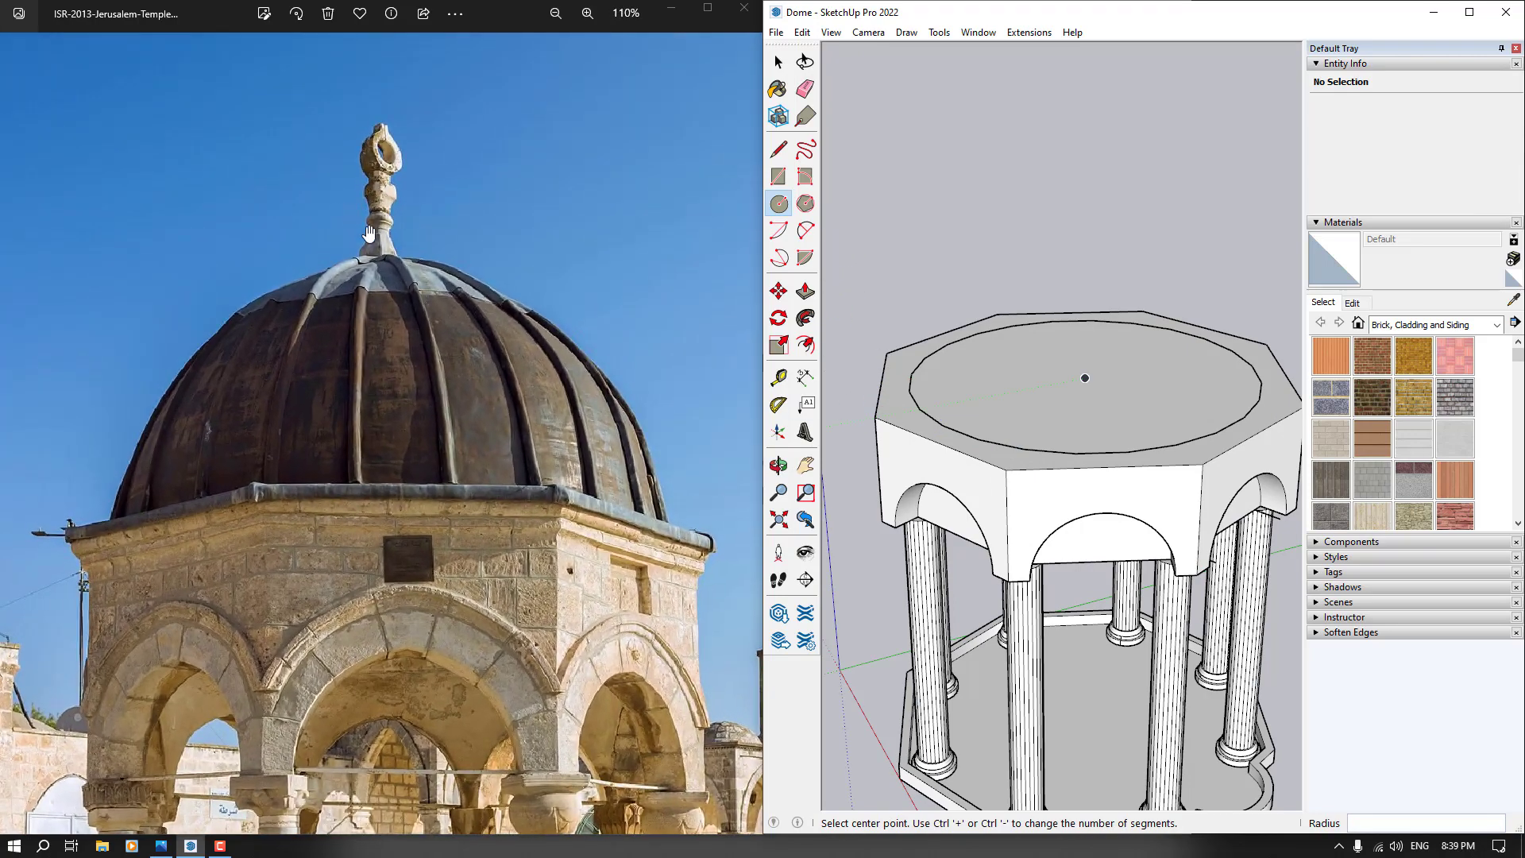
{"action": "left_click", "coordinate": [777, 151]}
{"action": "left_click", "coordinate": [1085, 377]}
{"action": "scroll", "coordinate": [1085, 377], "scroll_direction": "down", "scroll_amount": 4}
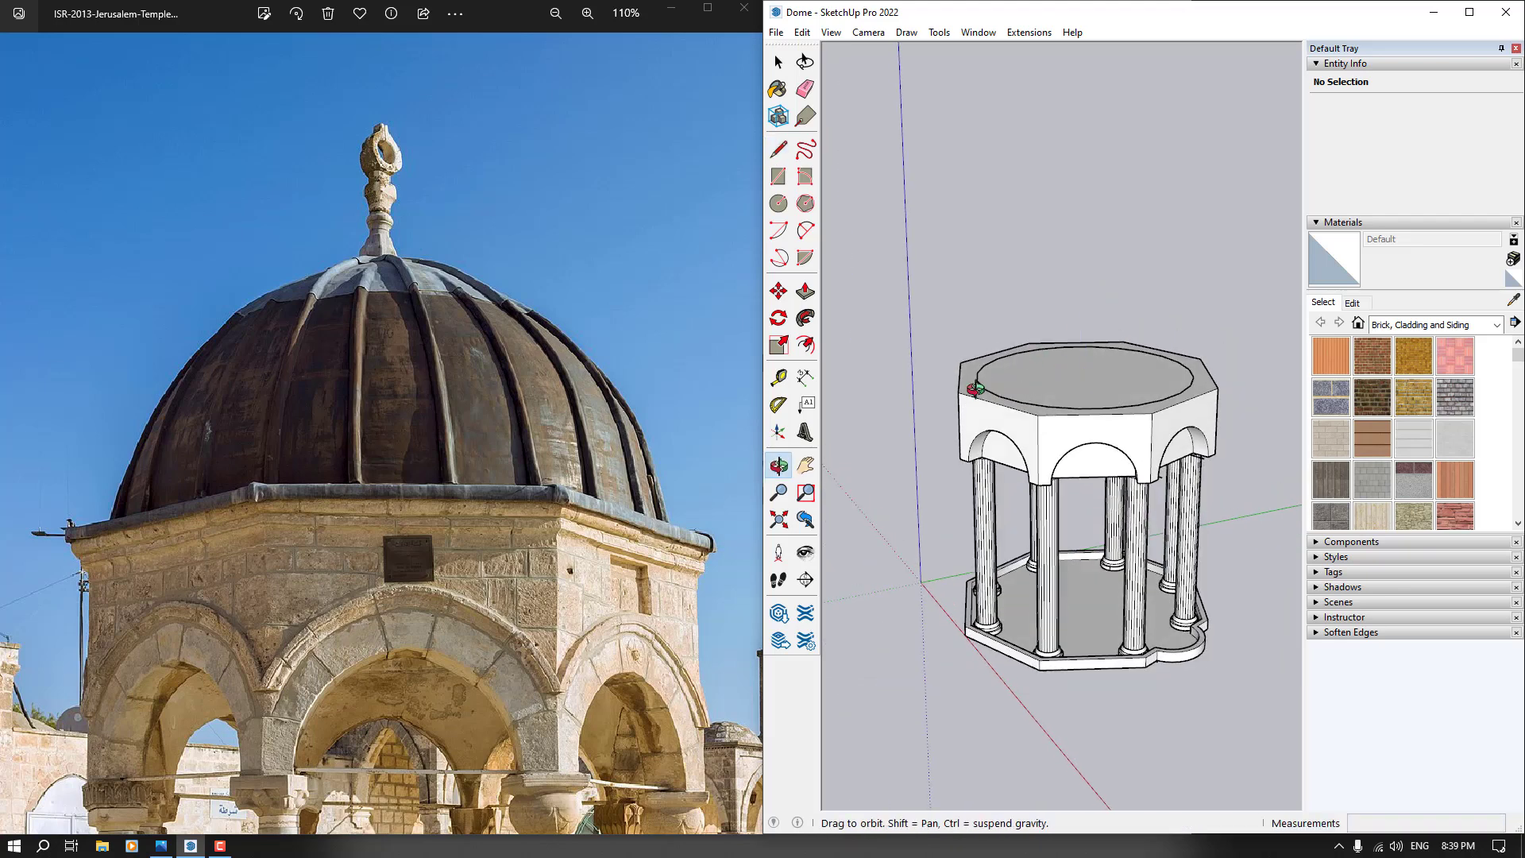
{"action": "middle_click_drag", "start_coordinate": [979, 384], "coordinate": [1069, 310]}
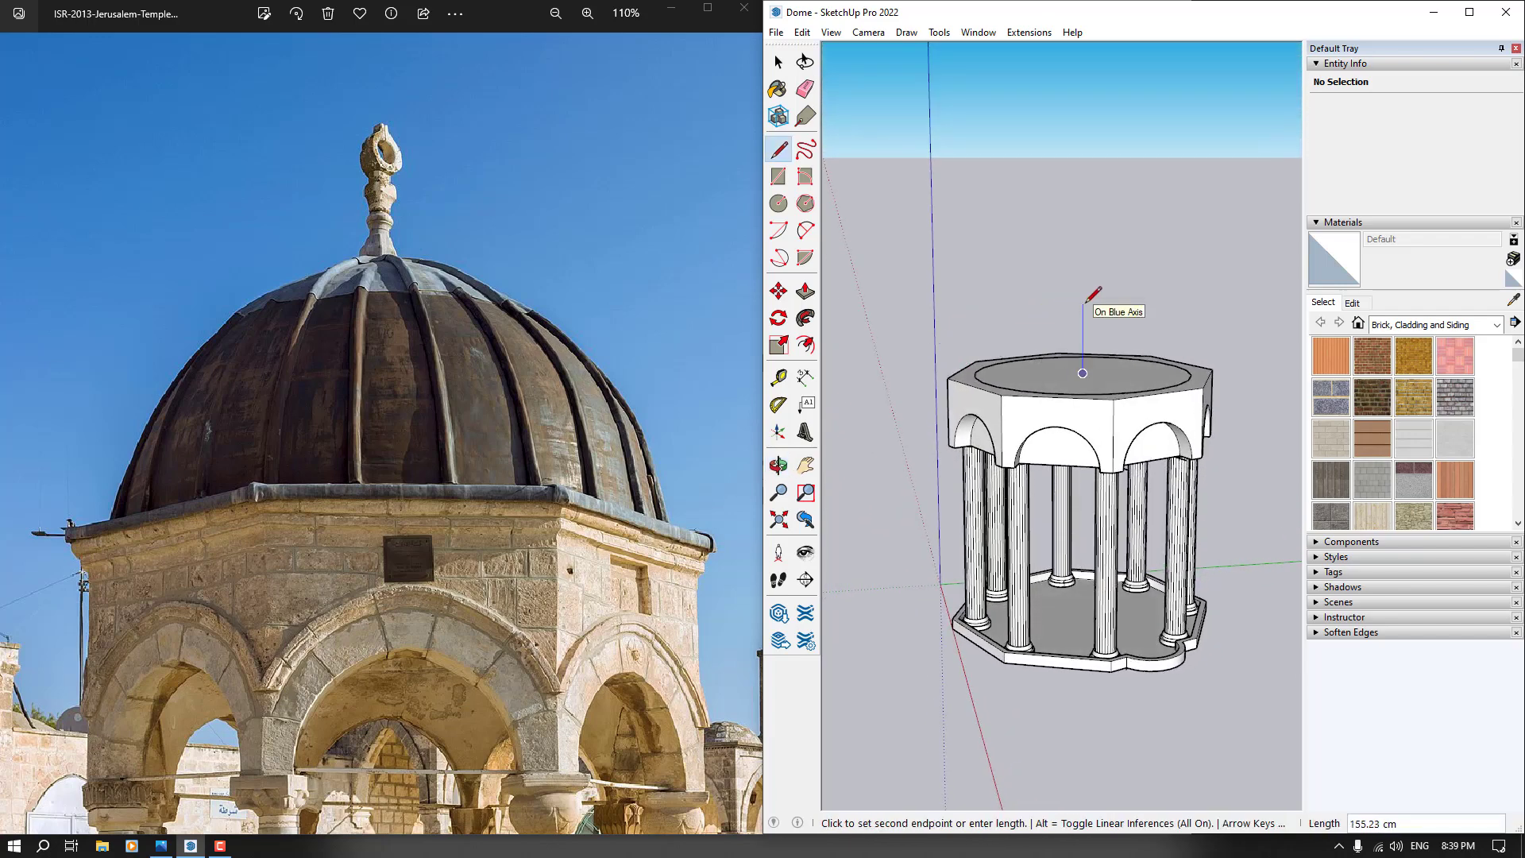
{"action": "type", "text": "120"}
{"action": "key", "text": "Return"}
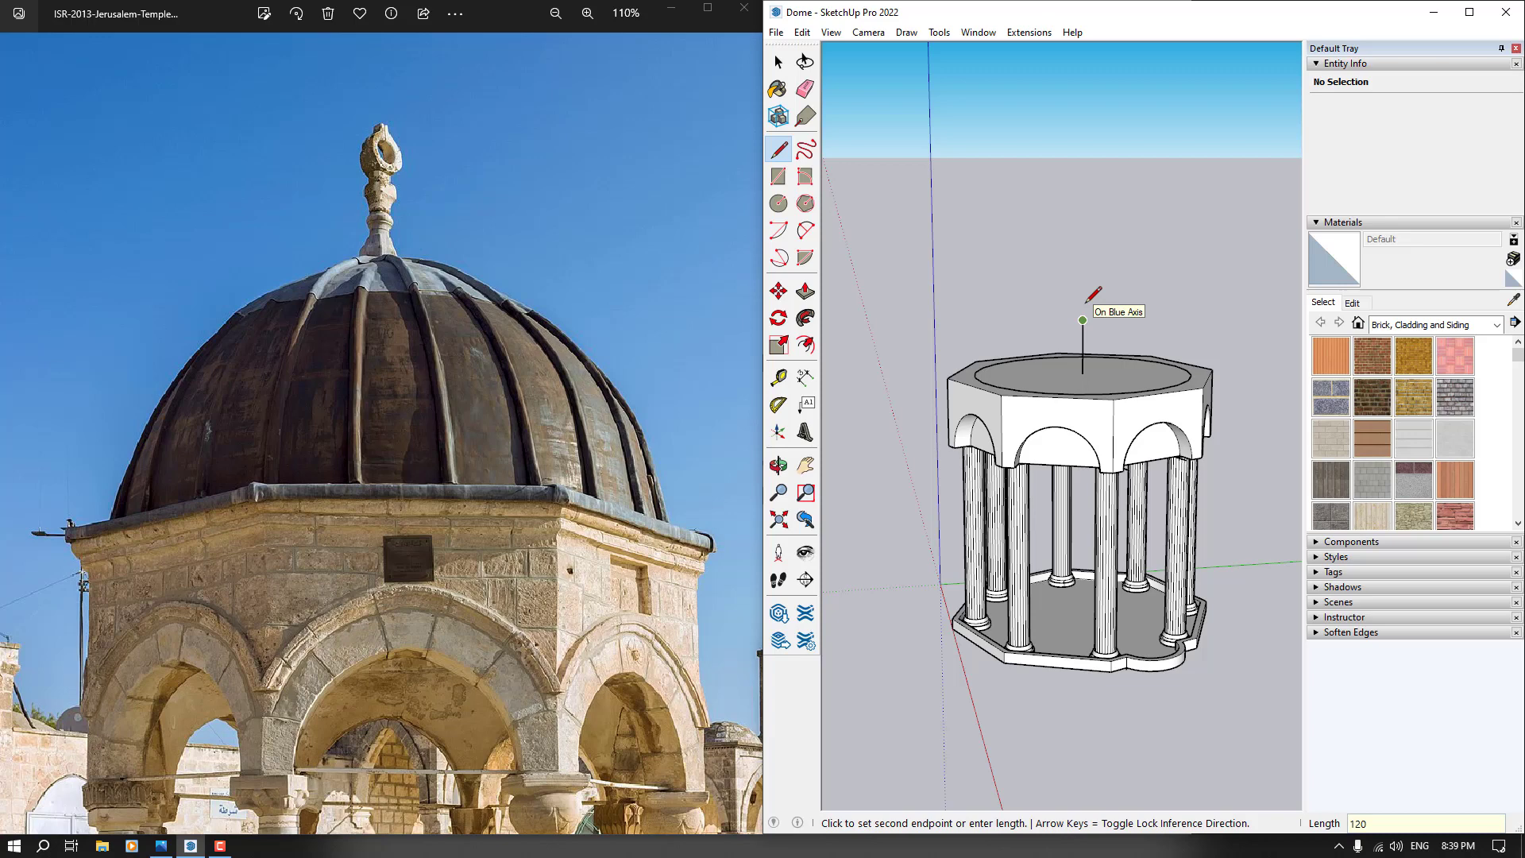
{"action": "type", "text": "2"}
{"action": "middle_click_drag", "start_coordinate": [1094, 294], "coordinate": [1023, 306]}
{"action": "key", "text": "Escape"}
{"action": "mouse_move", "coordinate": [1073, 352]}
{"action": "middle_mouse_down"}
{"action": "mouse_move", "coordinate": [1075, 421]}
{"action": "mouse_move", "coordinate": [1109, 180]}
{"action": "mouse_move", "coordinate": [1081, 363]}
{"action": "middle_mouse_up"}
{"action": "key", "text": "ctrl+z"}
Draw a 240 cm vertical line up from the circle's centre along the blue axis
{"action": "scroll", "coordinate": [1081, 374], "scroll_direction": "up", "scroll_amount": 2}
{"action": "left_click", "coordinate": [1081, 363]}
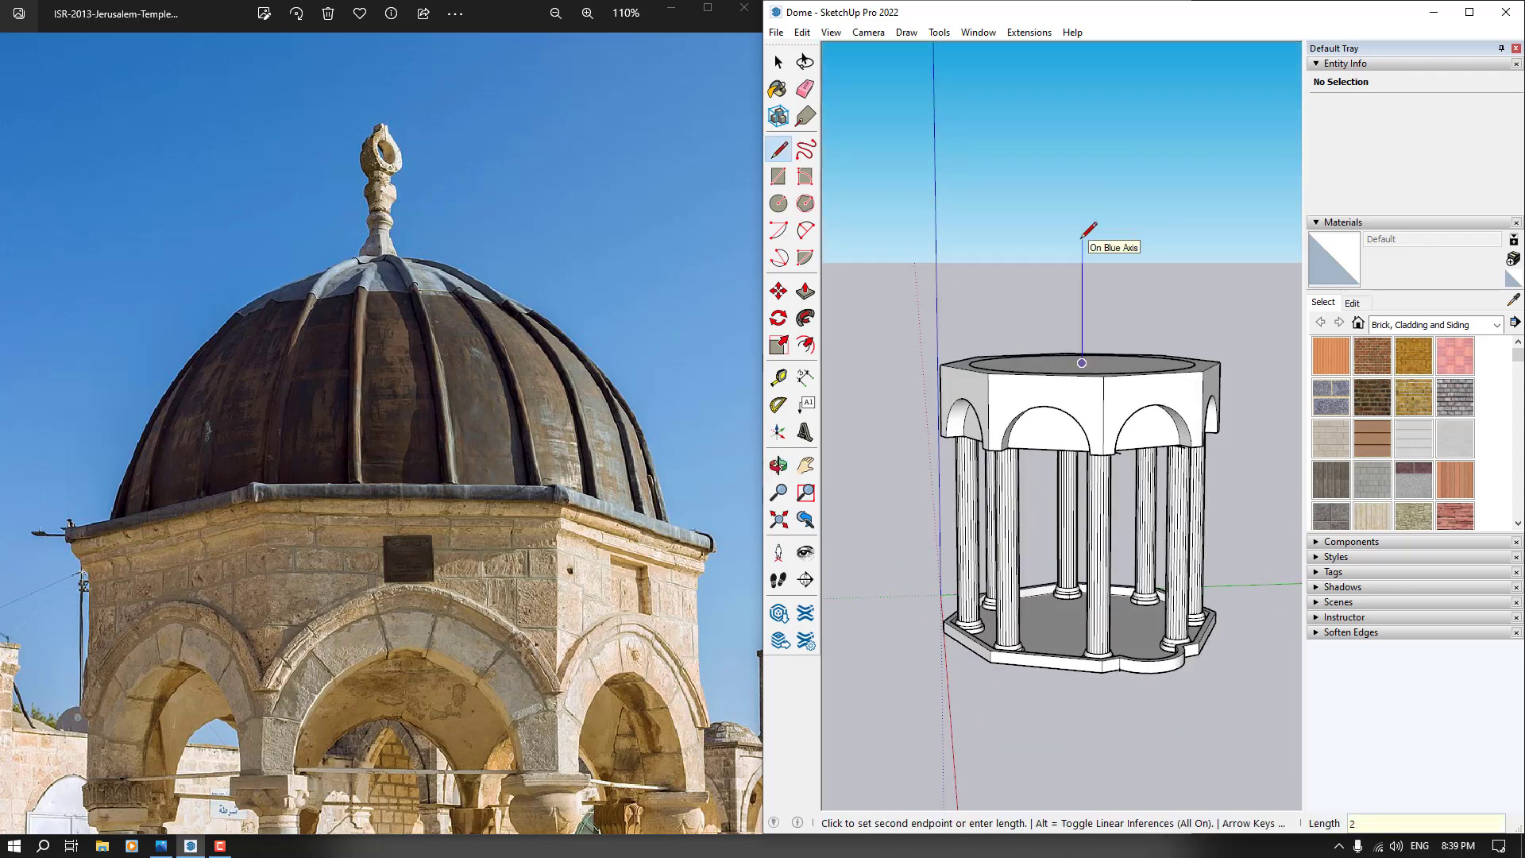
{"action": "key", "text": "Return"}
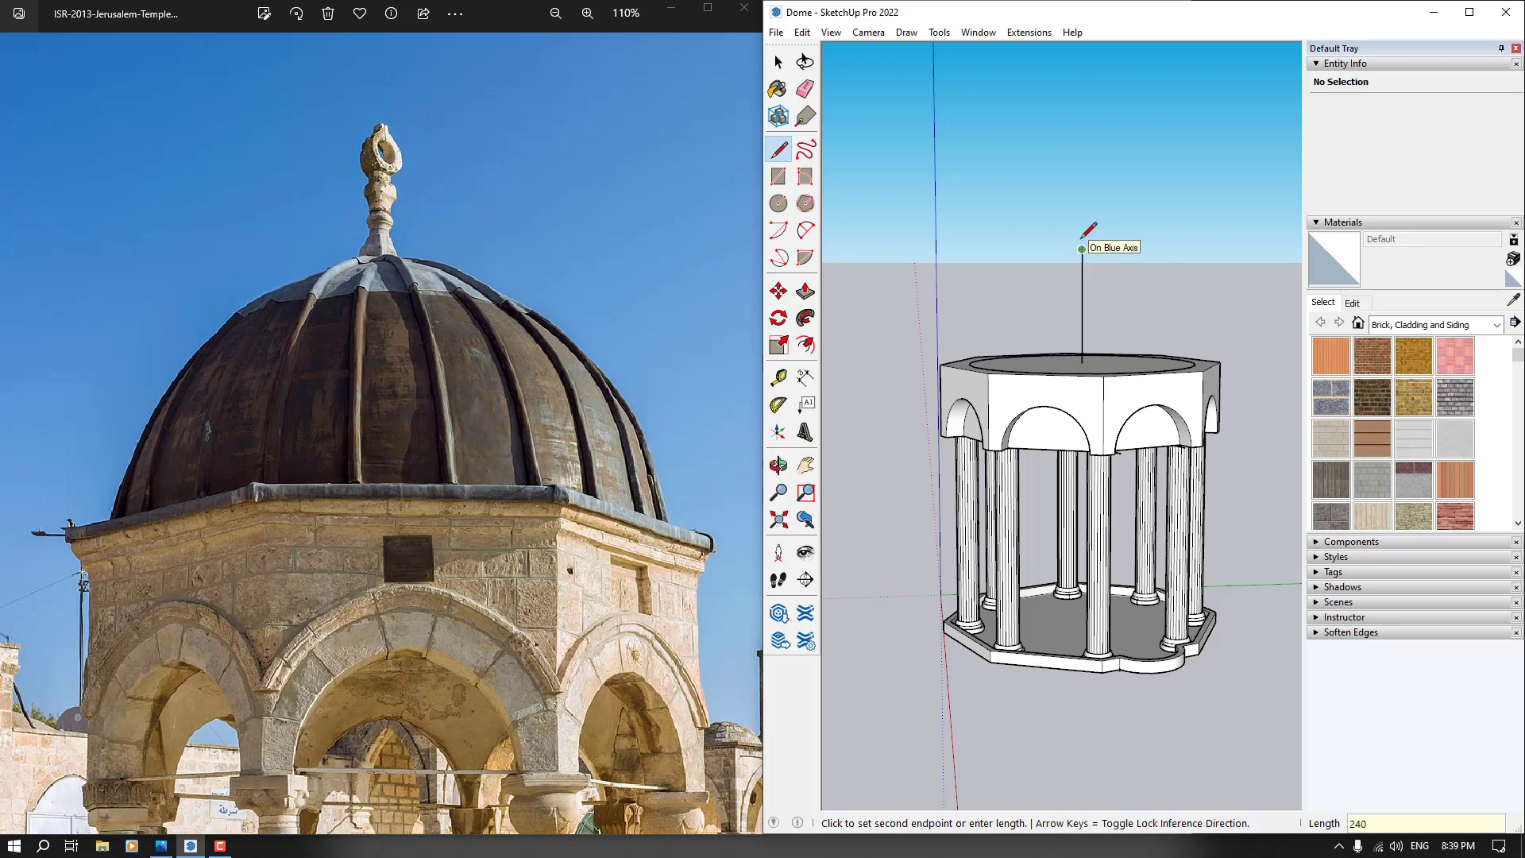
Draw lines from the circle's centre to its edge and up to the vertical line's top end to close a triangular face
{"action": "middle_click_drag", "start_coordinate": [1081, 238], "coordinate": [1052, 349]}
{"action": "key", "text": "space"}
{"action": "scroll", "coordinate": [1052, 350], "scroll_direction": "up", "scroll_amount": 2}
{"action": "key", "text": "l"}
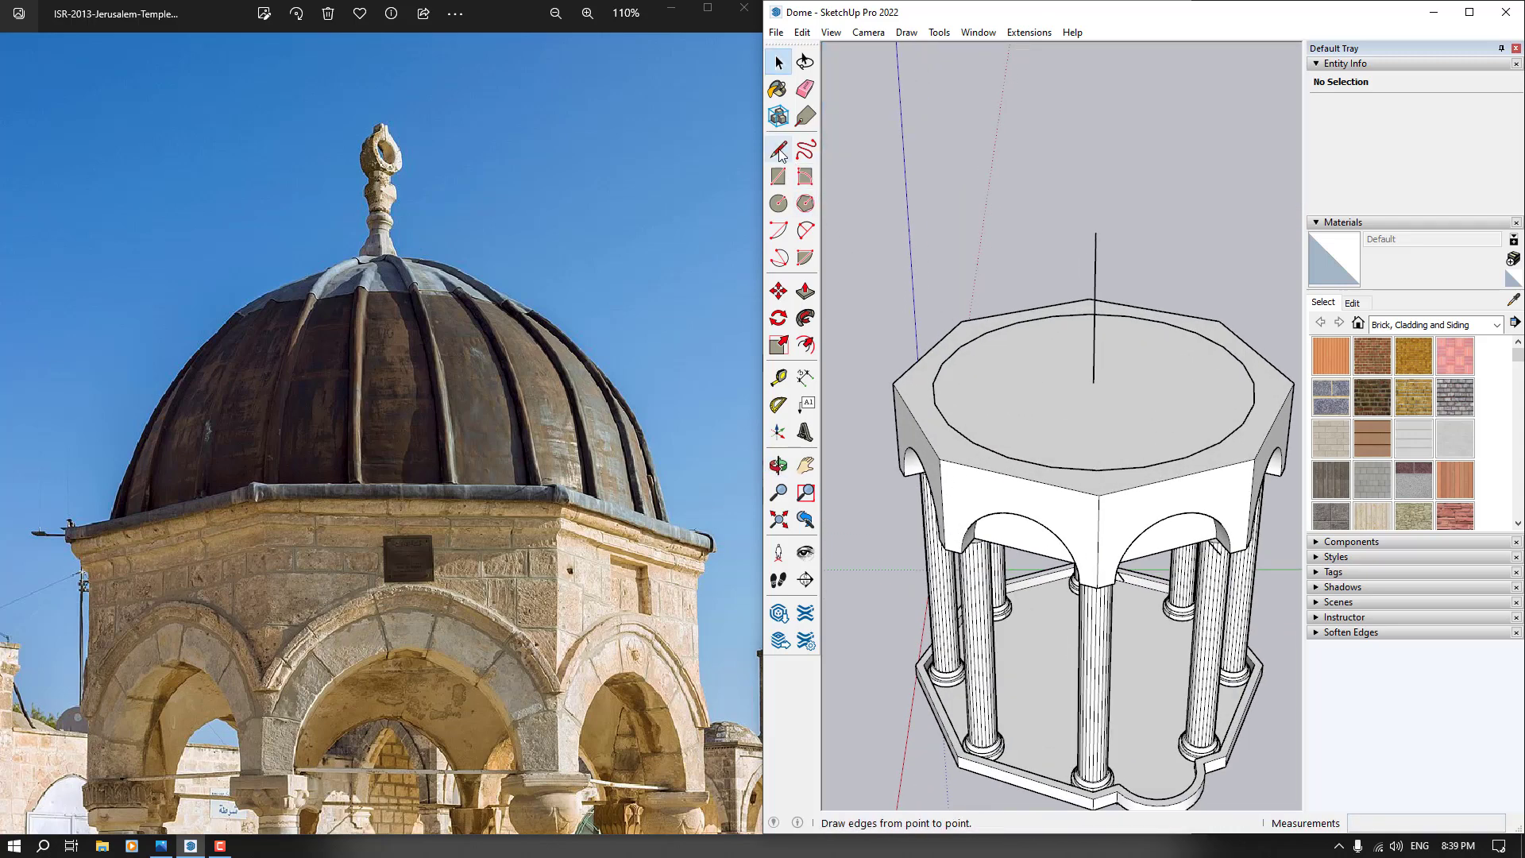
{"action": "left_click", "coordinate": [1093, 383]}
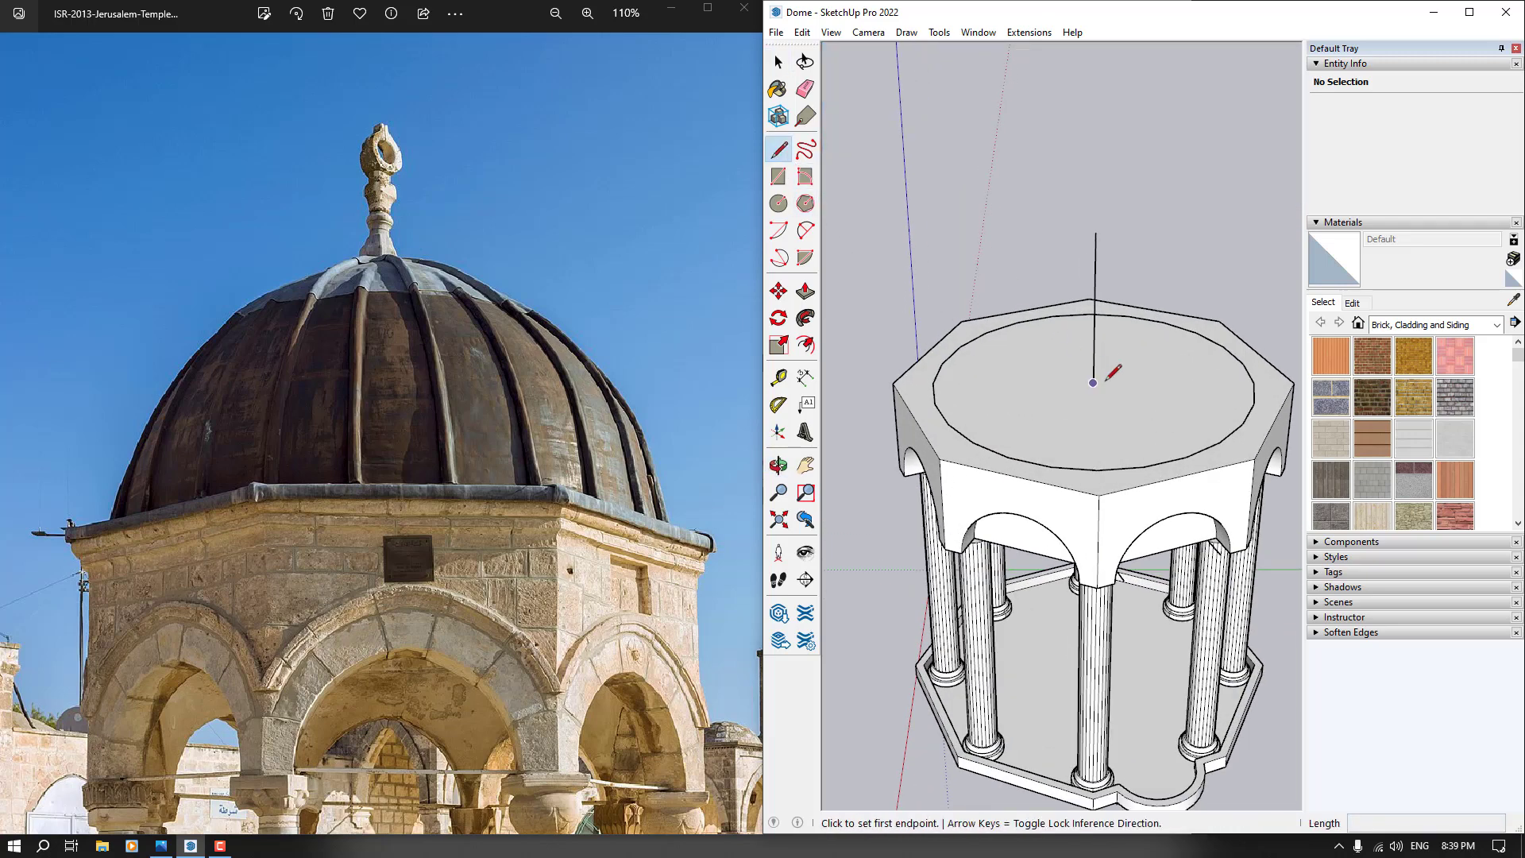
{"action": "left_click", "coordinate": [933, 382]}
{"action": "left_click", "coordinate": [1096, 231]}
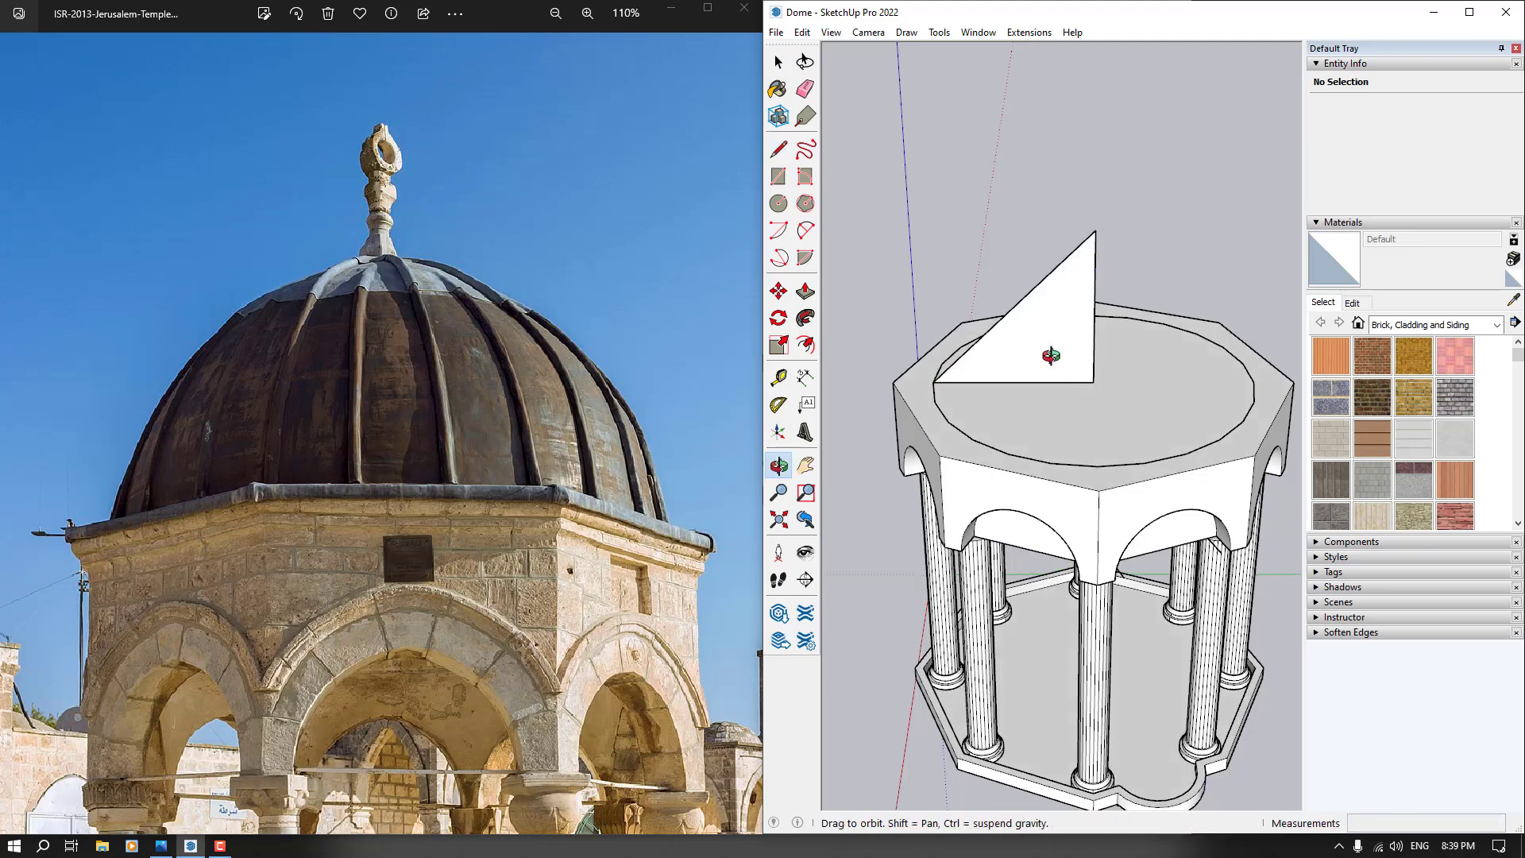
Draw an arc with a 70 cm bulge over the triangle's sloping side and erase the diagonal, leaving a quarter-round profile
{"action": "middle_click_drag", "start_coordinate": [1055, 350], "coordinate": [1072, 208]}
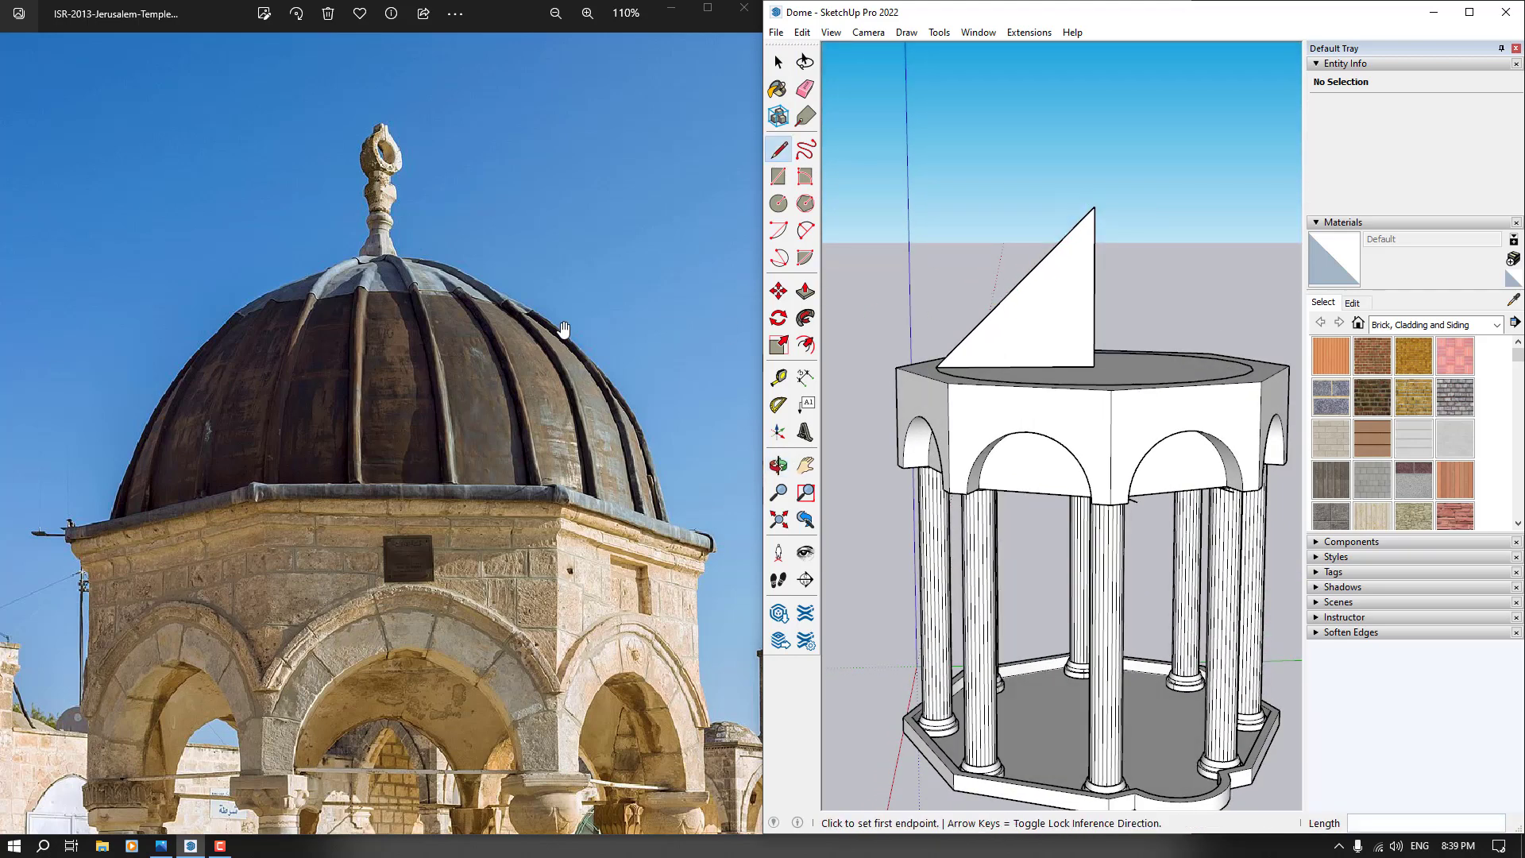
{"action": "scroll", "coordinate": [477, 348], "scroll_direction": "up", "scroll_amount": 2}
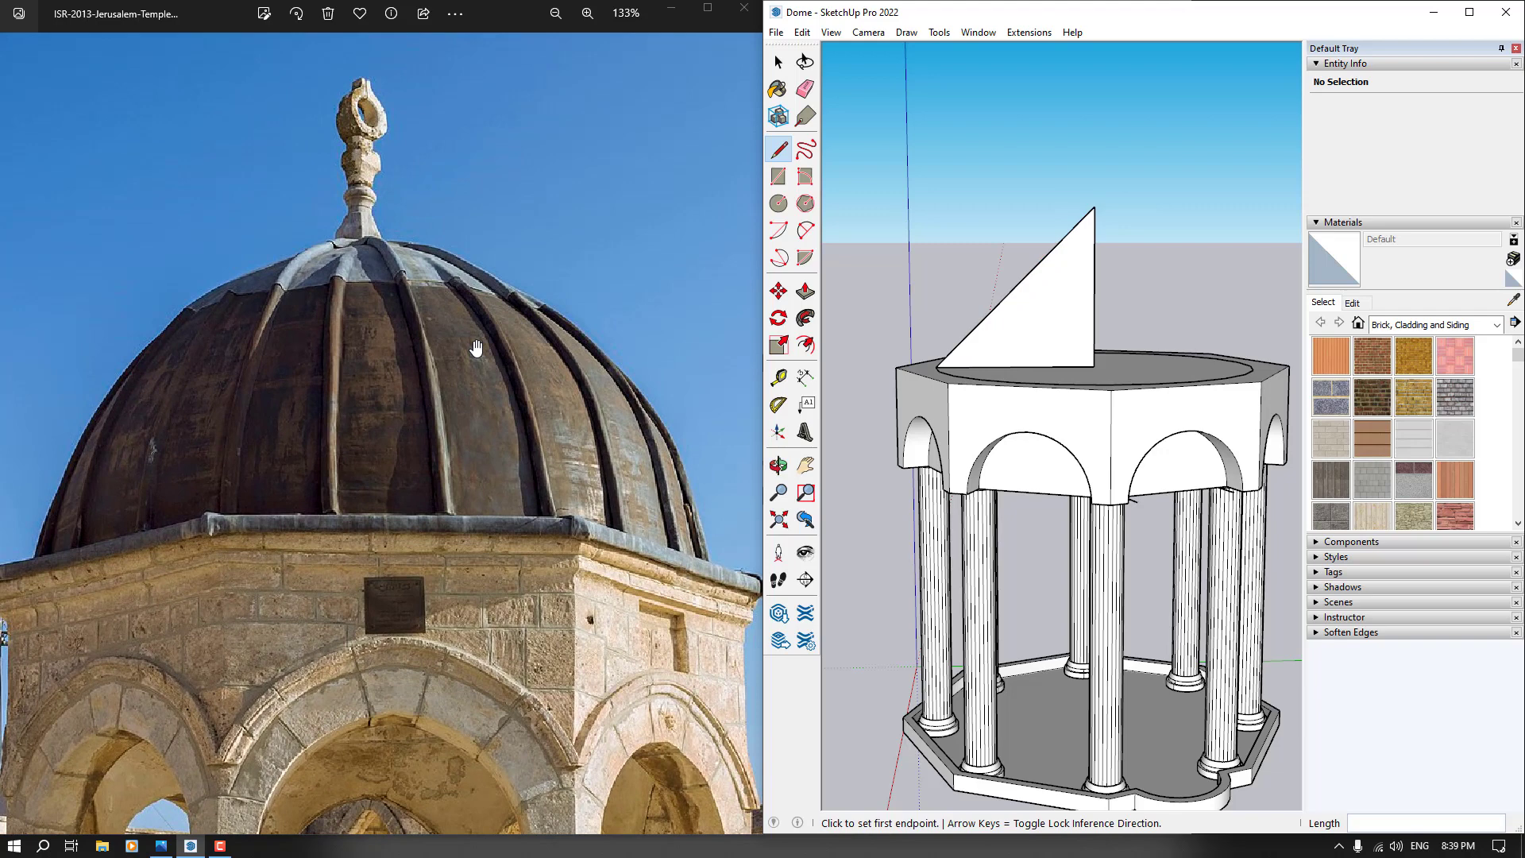
{"action": "left_click", "coordinate": [805, 230]}
{"action": "left_click", "coordinate": [936, 366]}
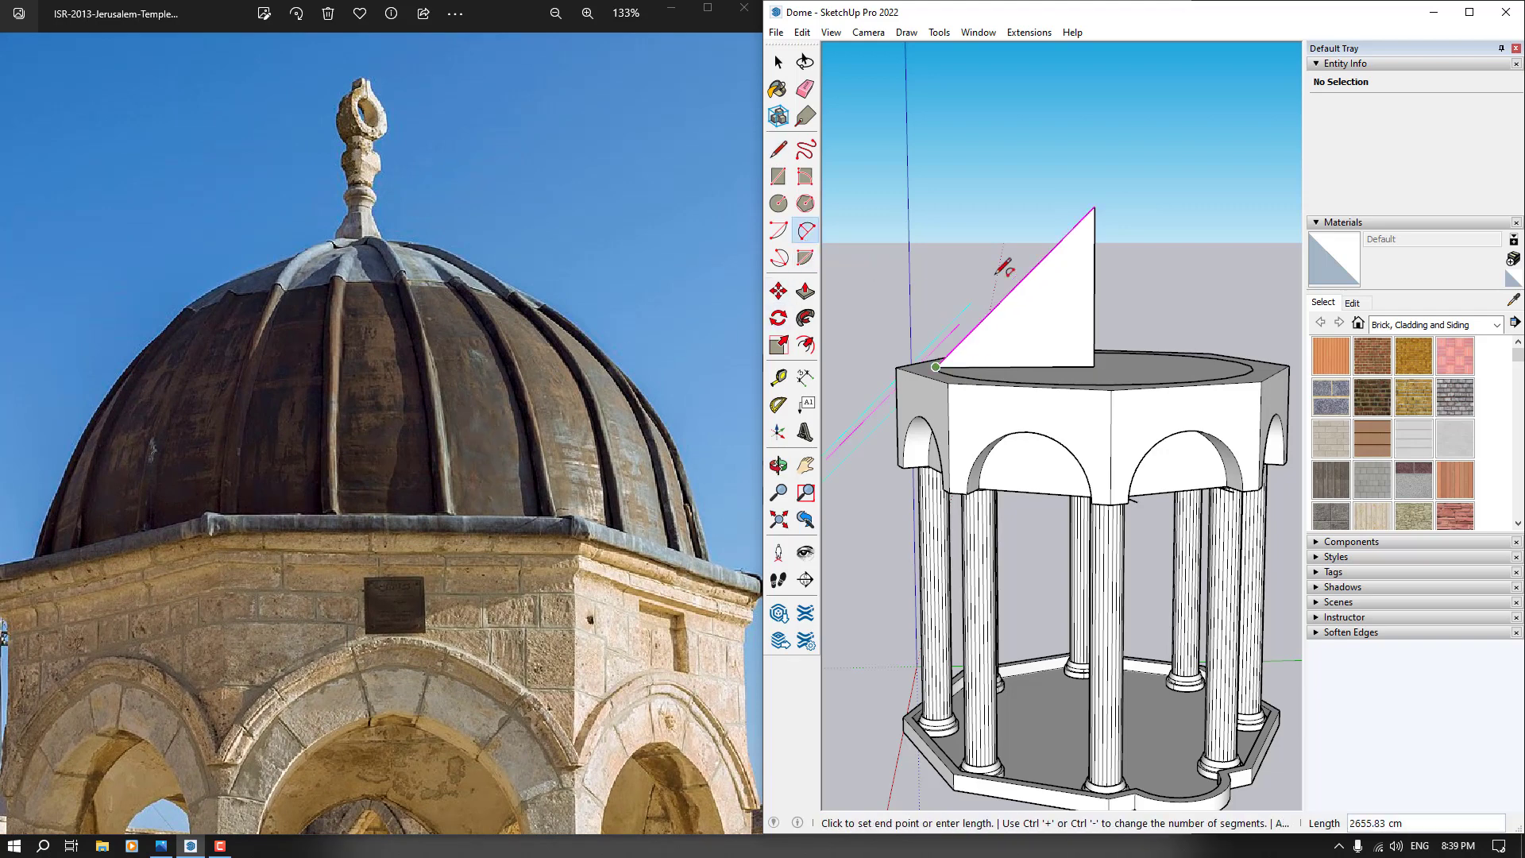
{"action": "left_click", "coordinate": [1094, 206]}
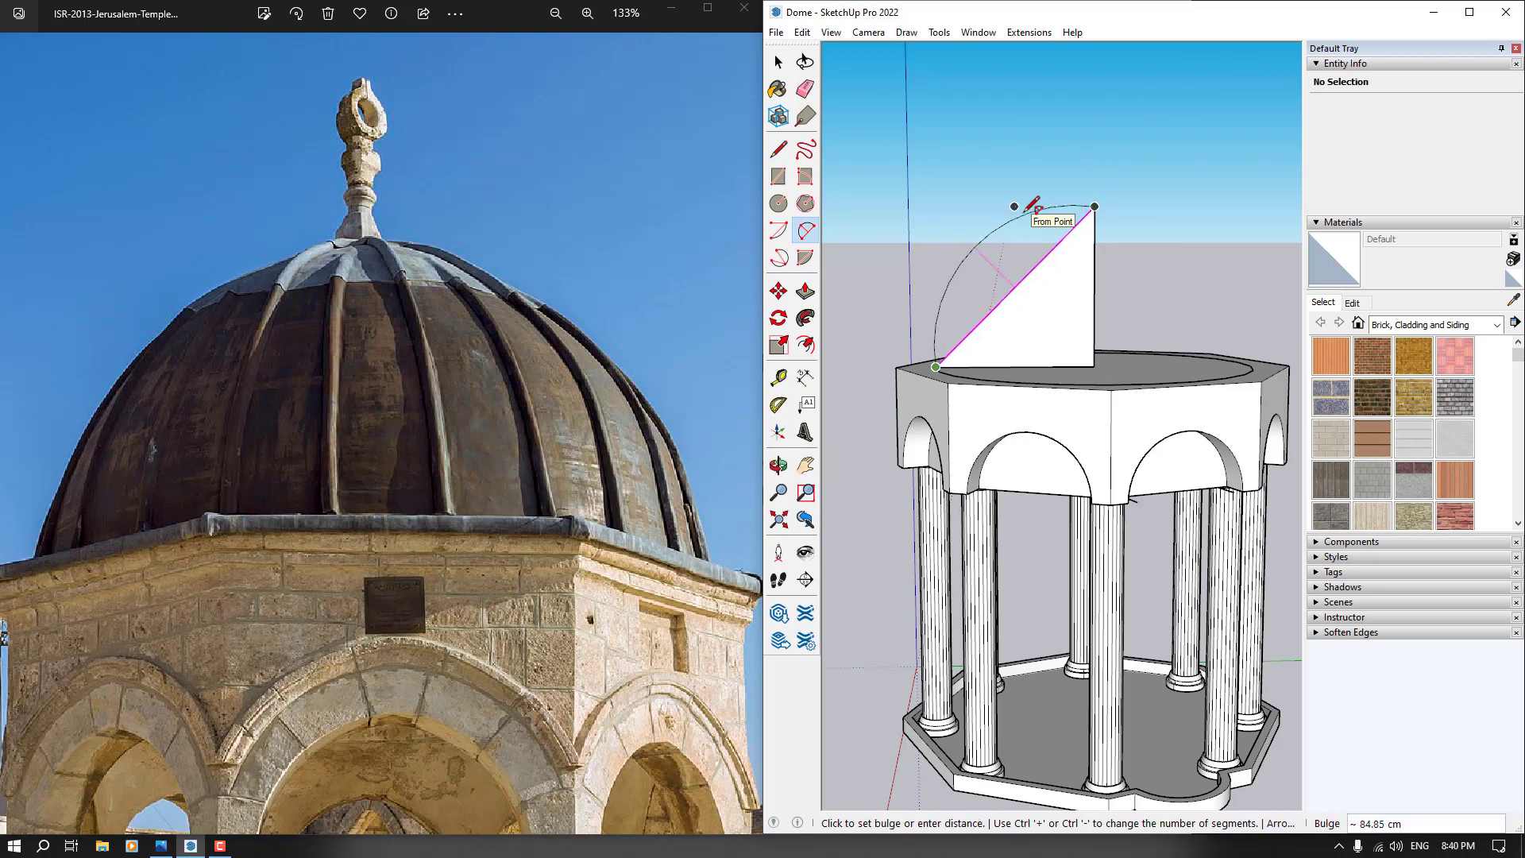
{"action": "left_click", "coordinate": [1028, 209]}
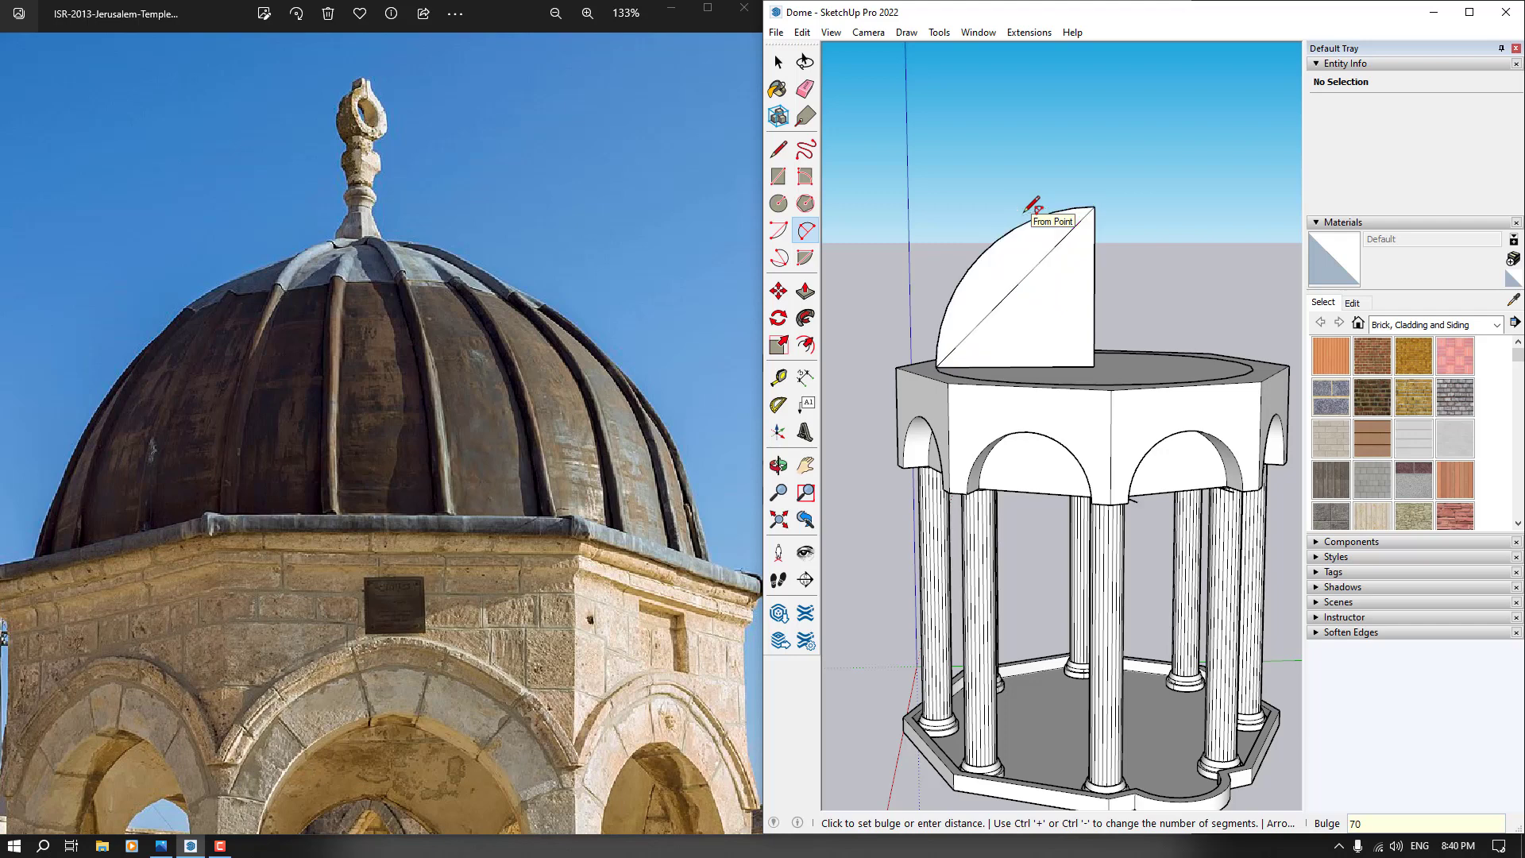
{"action": "key", "text": "e"}
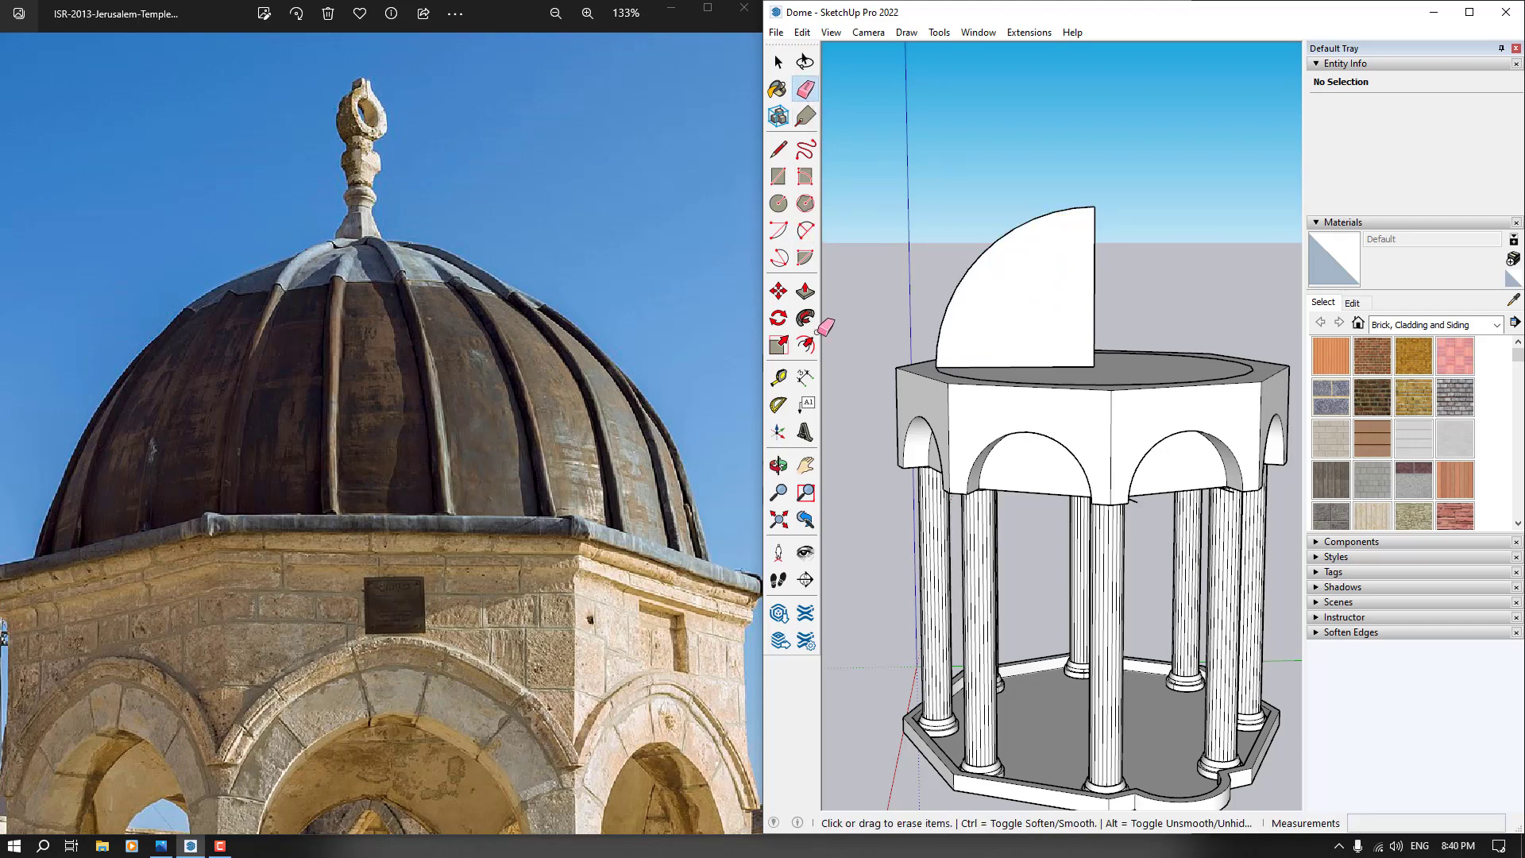
Sweep the quarter-round profile around the circle's edge with Follow Me to form the dome
{"action": "middle_click_drag", "start_coordinate": [1205, 471], "coordinate": [1346, 570]}
{"action": "key", "text": "space"}
{"action": "double_click", "coordinate": [1088, 427]}
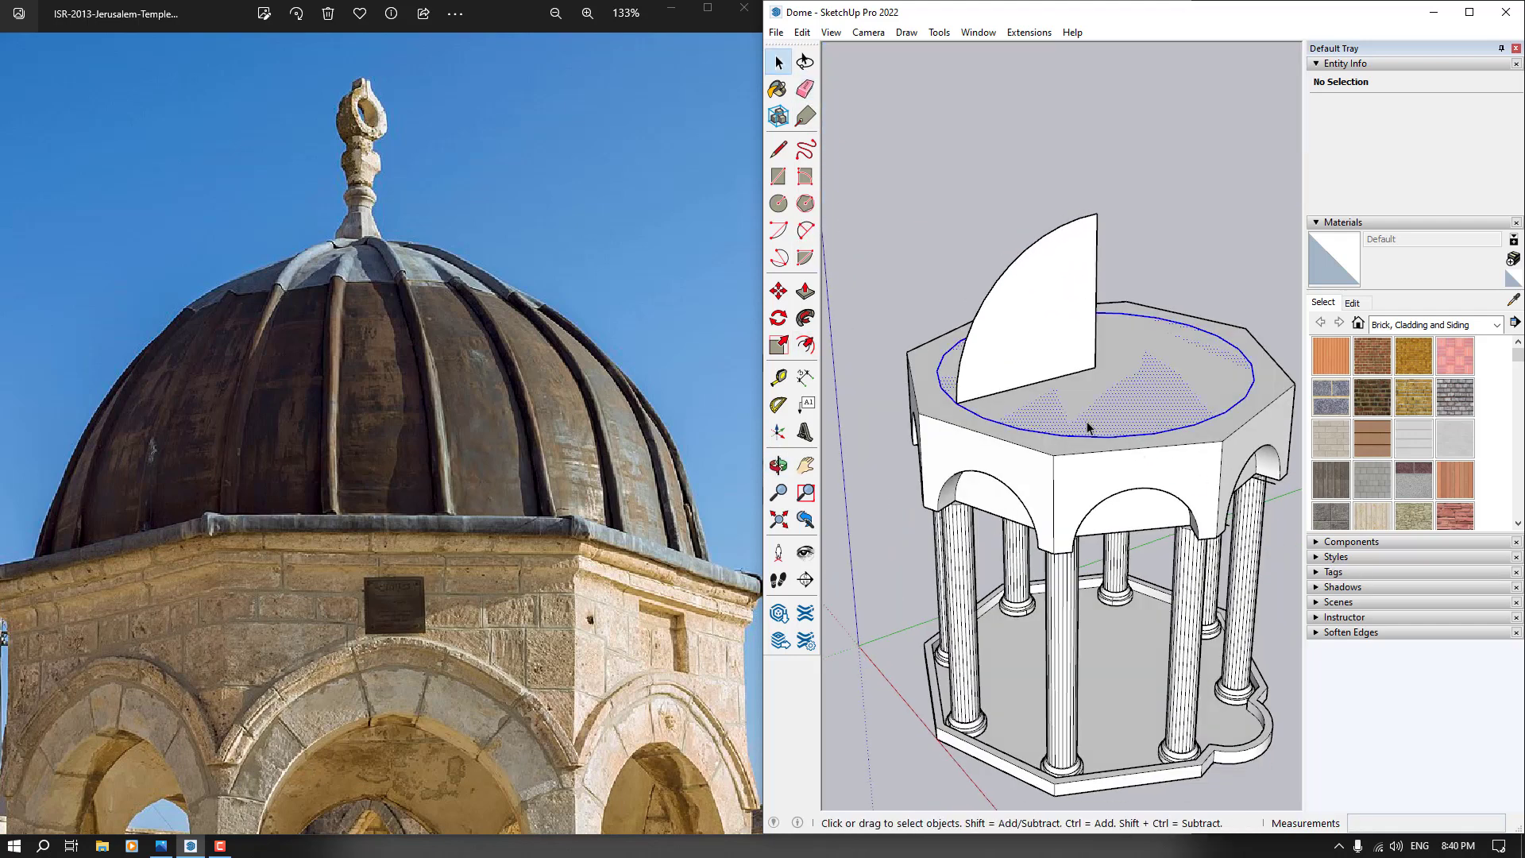
{"action": "left_click", "coordinate": [1088, 427], "text": "shift"}
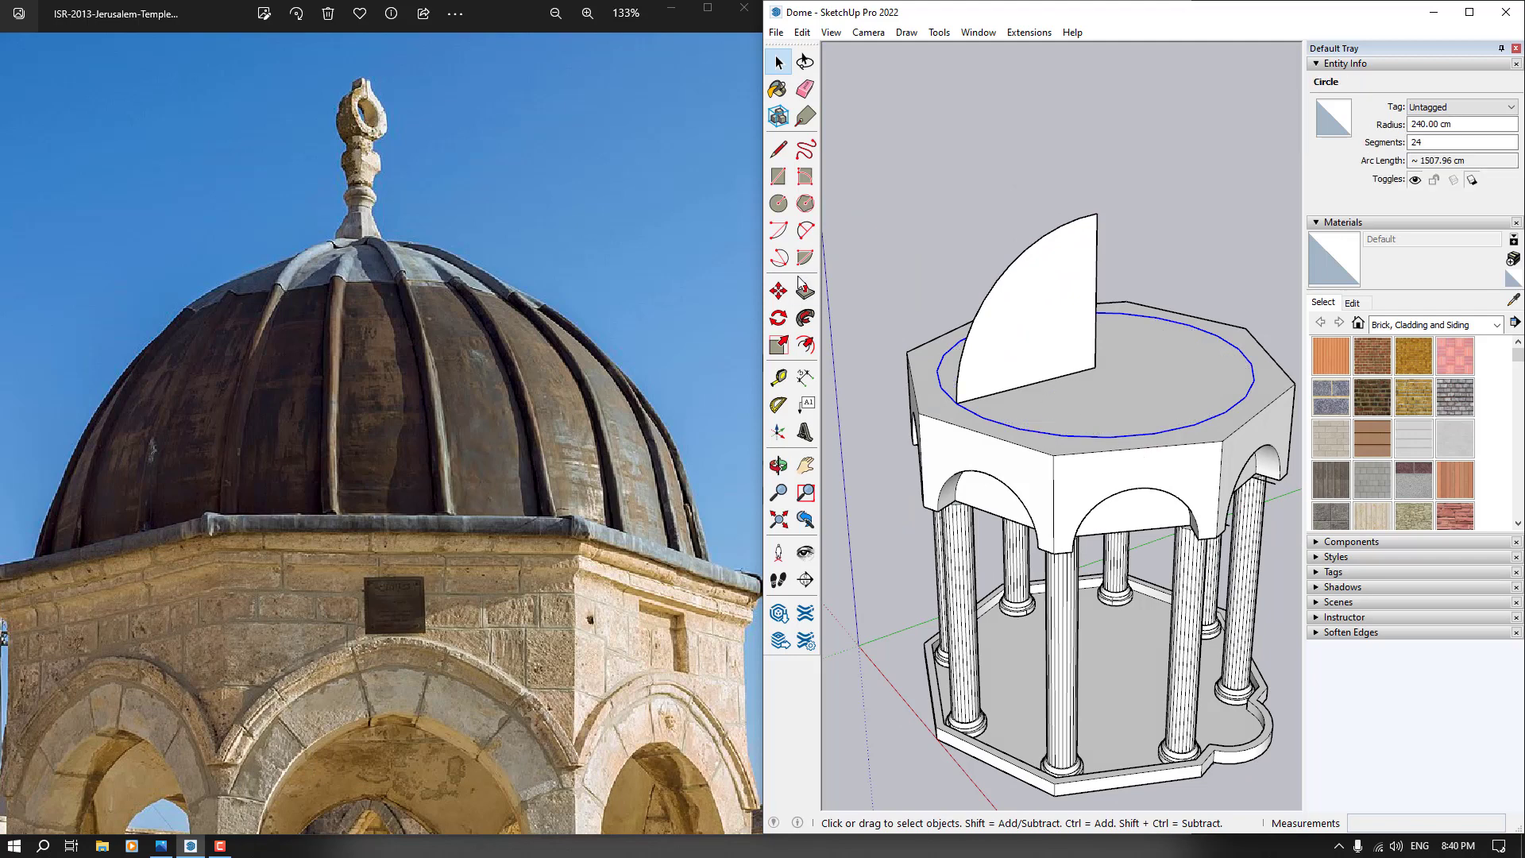
{"action": "left_click", "coordinate": [1088, 390]}
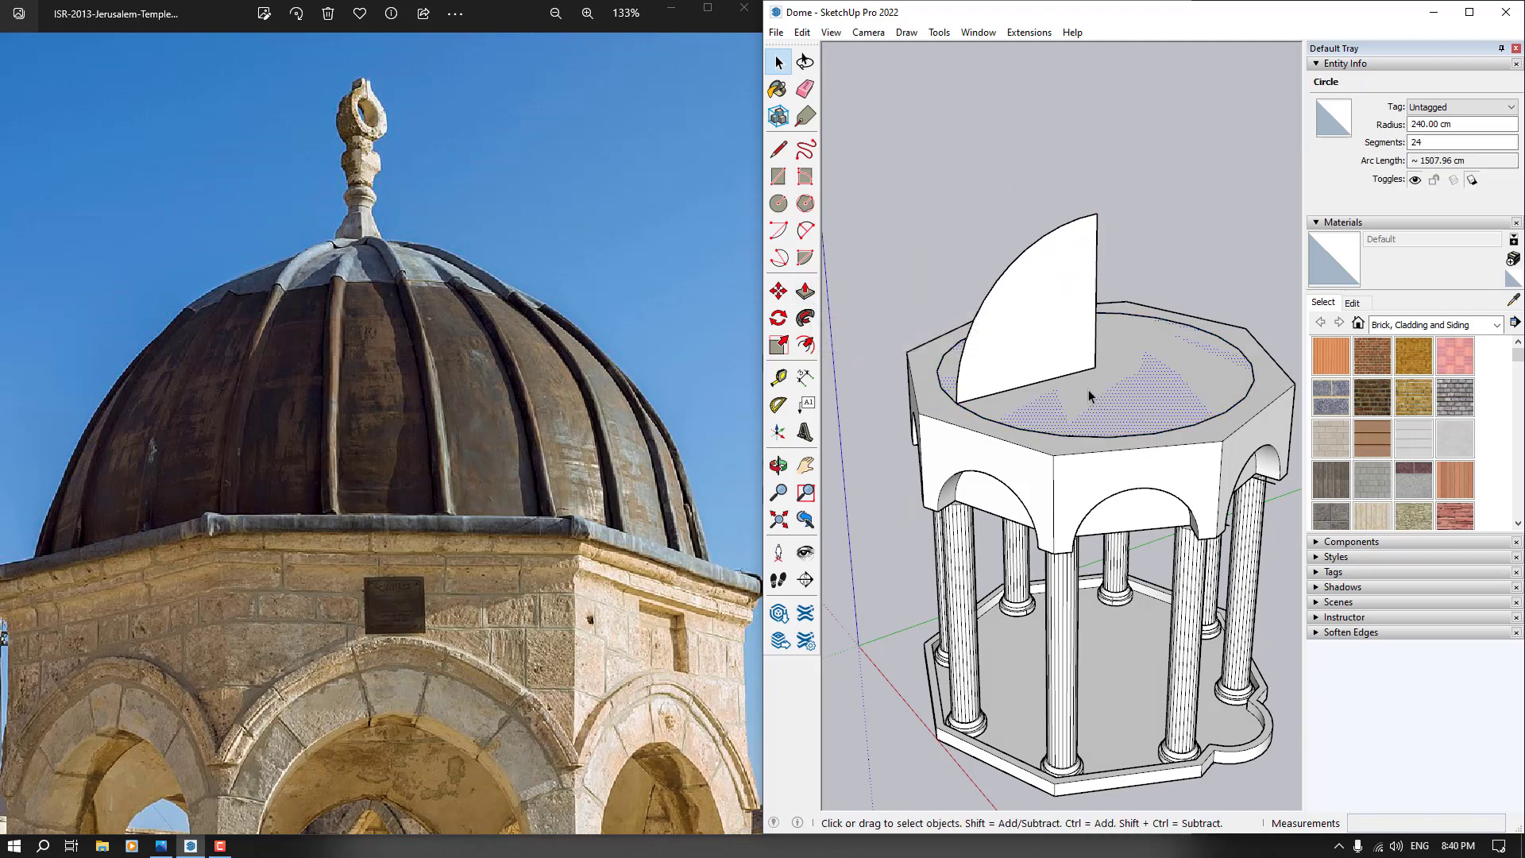
{"action": "left_click", "coordinate": [1088, 389], "text": "shift"}
{"action": "left_click", "coordinate": [1071, 436]}
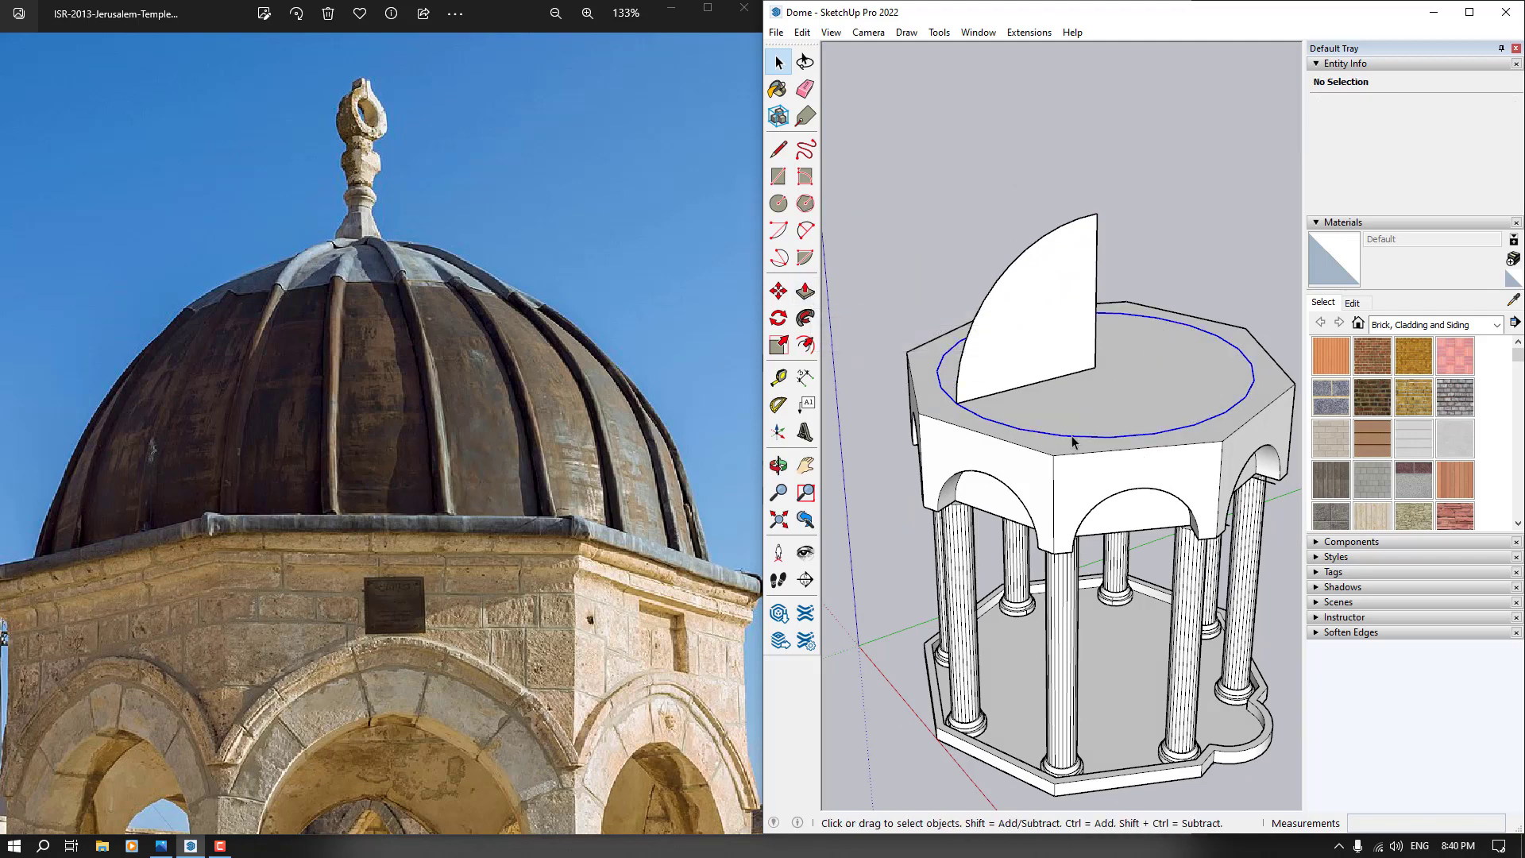
{"action": "left_click", "coordinate": [1074, 437]}
{"action": "left_click", "coordinate": [805, 319]}
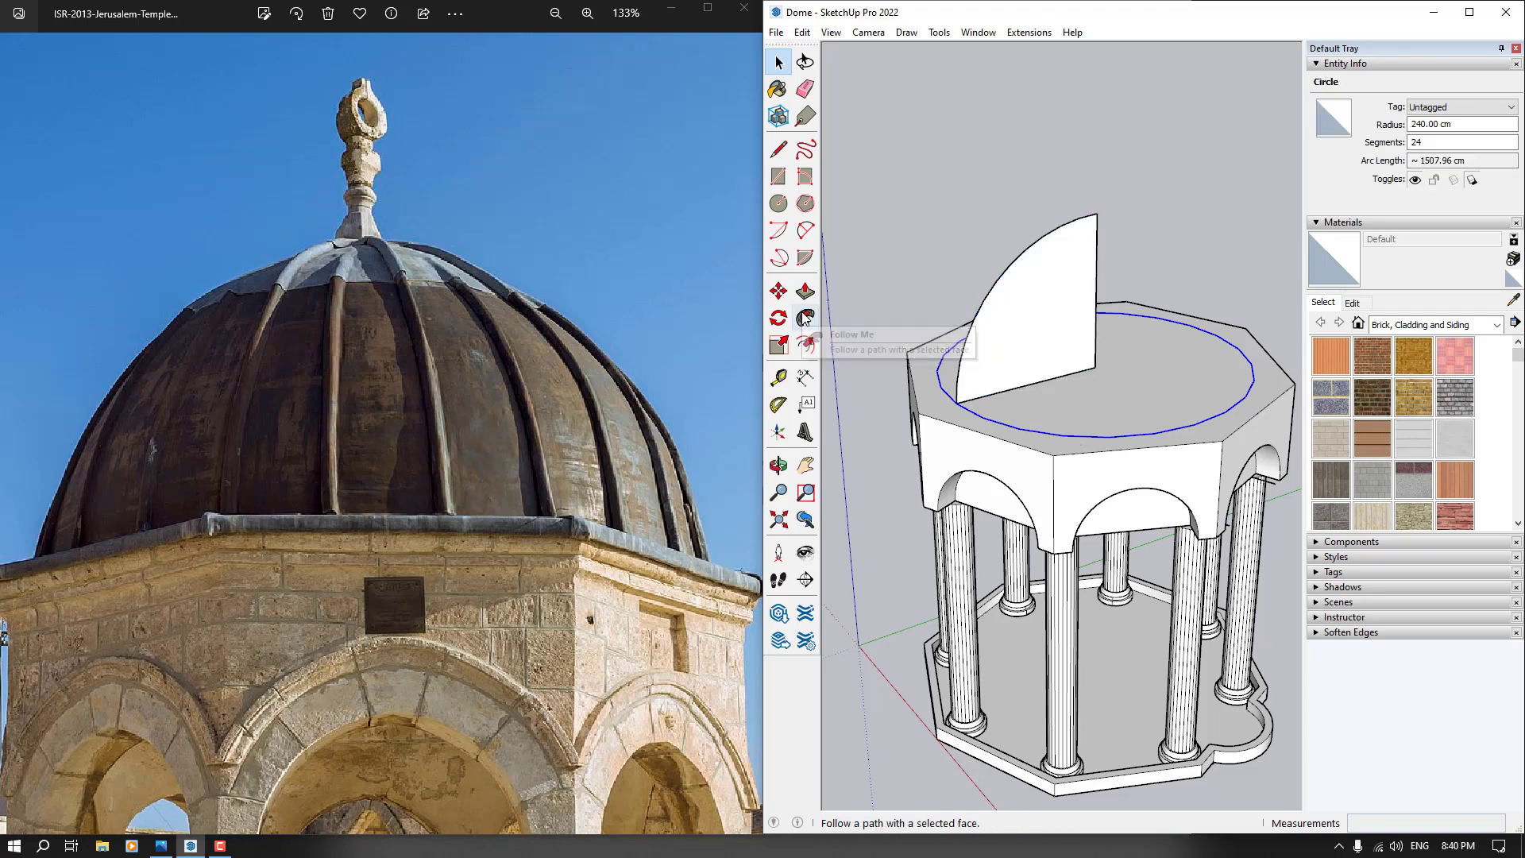
{"action": "left_click", "coordinate": [988, 343]}
{"action": "mouse_move", "coordinate": [991, 351]}
{"action": "middle_mouse_down"}
{"action": "mouse_move", "coordinate": [804, 176]}
{"action": "mouse_move", "coordinate": [1022, 317]}
{"action": "mouse_move", "coordinate": [1008, 396]}
{"action": "mouse_move", "coordinate": [943, 300]}
{"action": "mouse_move", "coordinate": [1065, 265]}
{"action": "mouse_move", "coordinate": [1015, 286]}
{"action": "mouse_move", "coordinate": [1012, 401]}
{"action": "mouse_move", "coordinate": [993, 459]}
{"action": "middle_mouse_up"}
{"action": "scroll", "coordinate": [1056, 421], "scroll_direction": "up", "scroll_amount": 4}
{"action": "scroll", "coordinate": [337, 302], "scroll_direction": "down", "scroll_amount": 2}
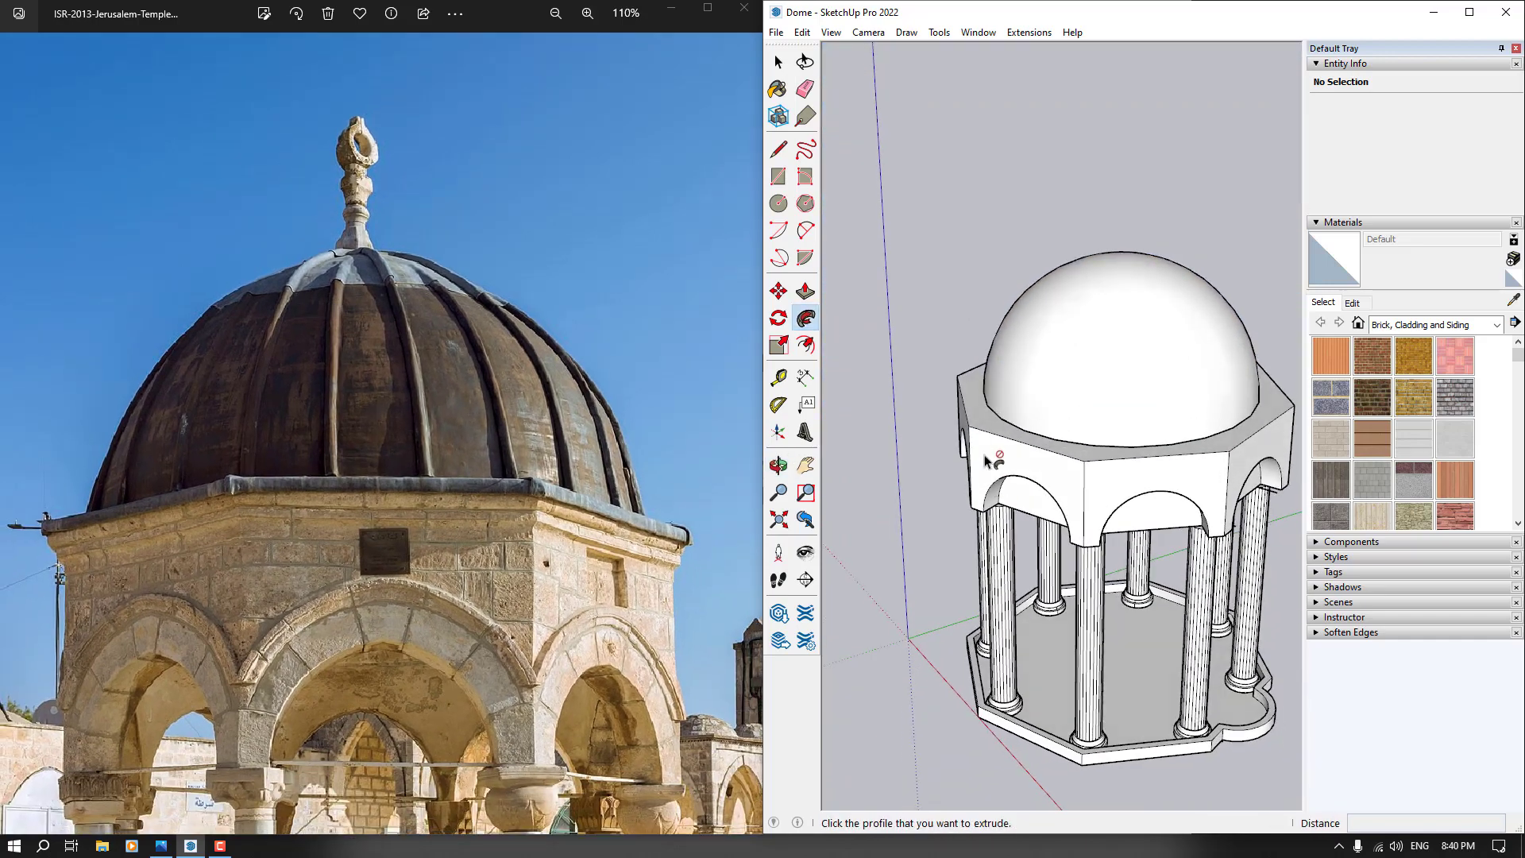
Draw a rectangle on the ground beside the pavilion and make it a group
{"action": "scroll", "coordinate": [1124, 321], "scroll_direction": "up", "scroll_amount": 4}
{"action": "scroll", "coordinate": [1124, 312], "scroll_direction": "down", "scroll_amount": 4}
{"action": "mouse_move", "coordinate": [1055, 368]}
{"action": "middle_mouse_down"}
{"action": "mouse_move", "coordinate": [929, 266]}
{"action": "mouse_move", "coordinate": [984, 341]}
{"action": "mouse_move", "coordinate": [1001, 320]}
{"action": "mouse_move", "coordinate": [969, 330]}
{"action": "mouse_move", "coordinate": [844, 231]}
{"action": "middle_mouse_up"}
{"action": "key", "text": "space"}
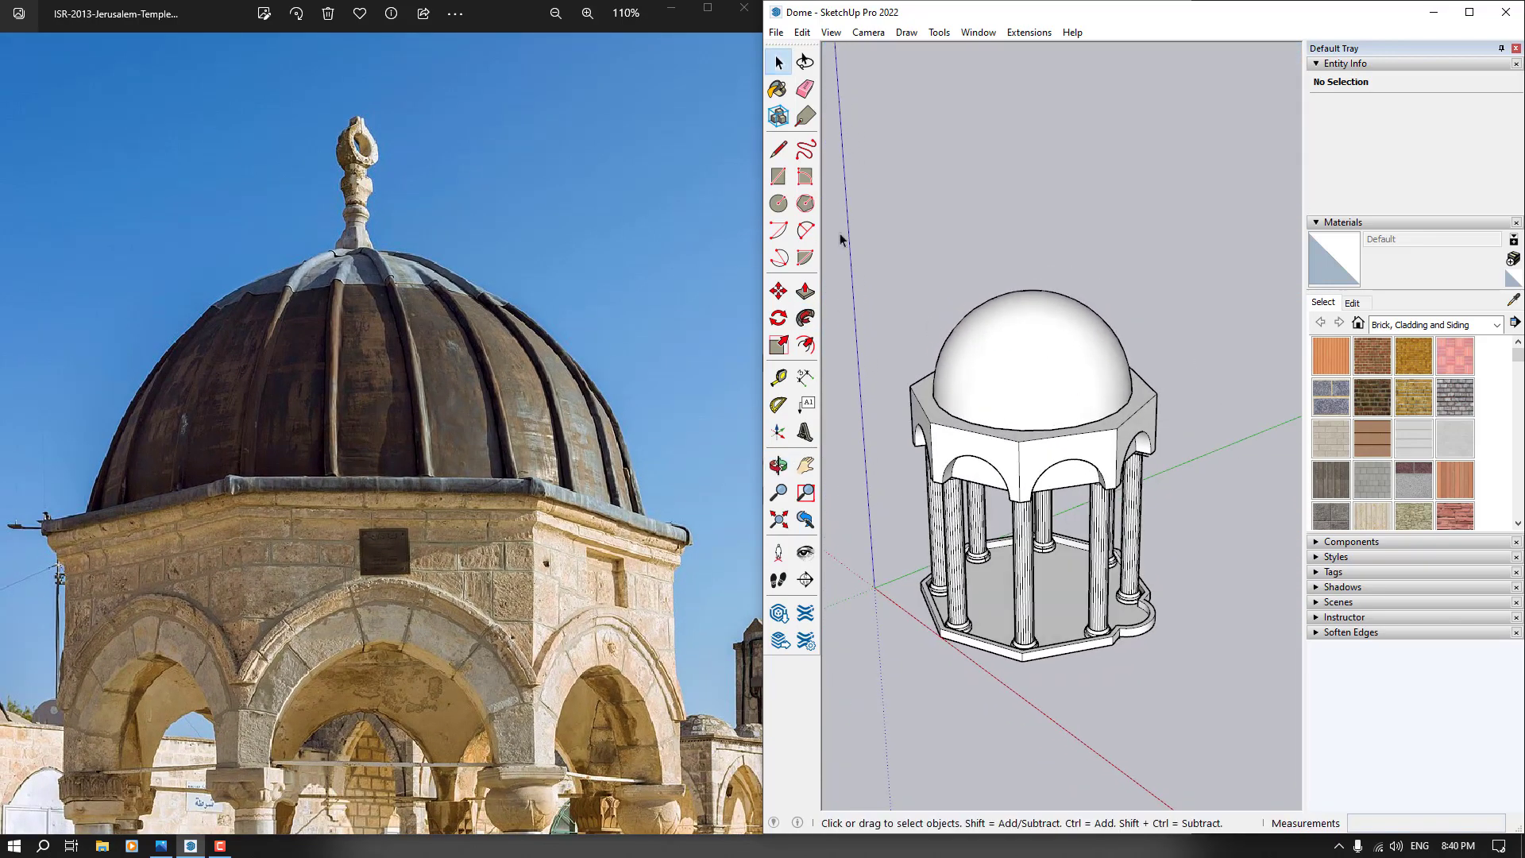
{"action": "left_click", "coordinate": [779, 177]}
{"action": "scroll", "coordinate": [913, 313], "scroll_direction": "down", "scroll_amount": 2}
{"action": "scroll", "coordinate": [1062, 551], "scroll_direction": "up", "scroll_amount": 2}
{"action": "left_click", "coordinate": [1052, 565]}
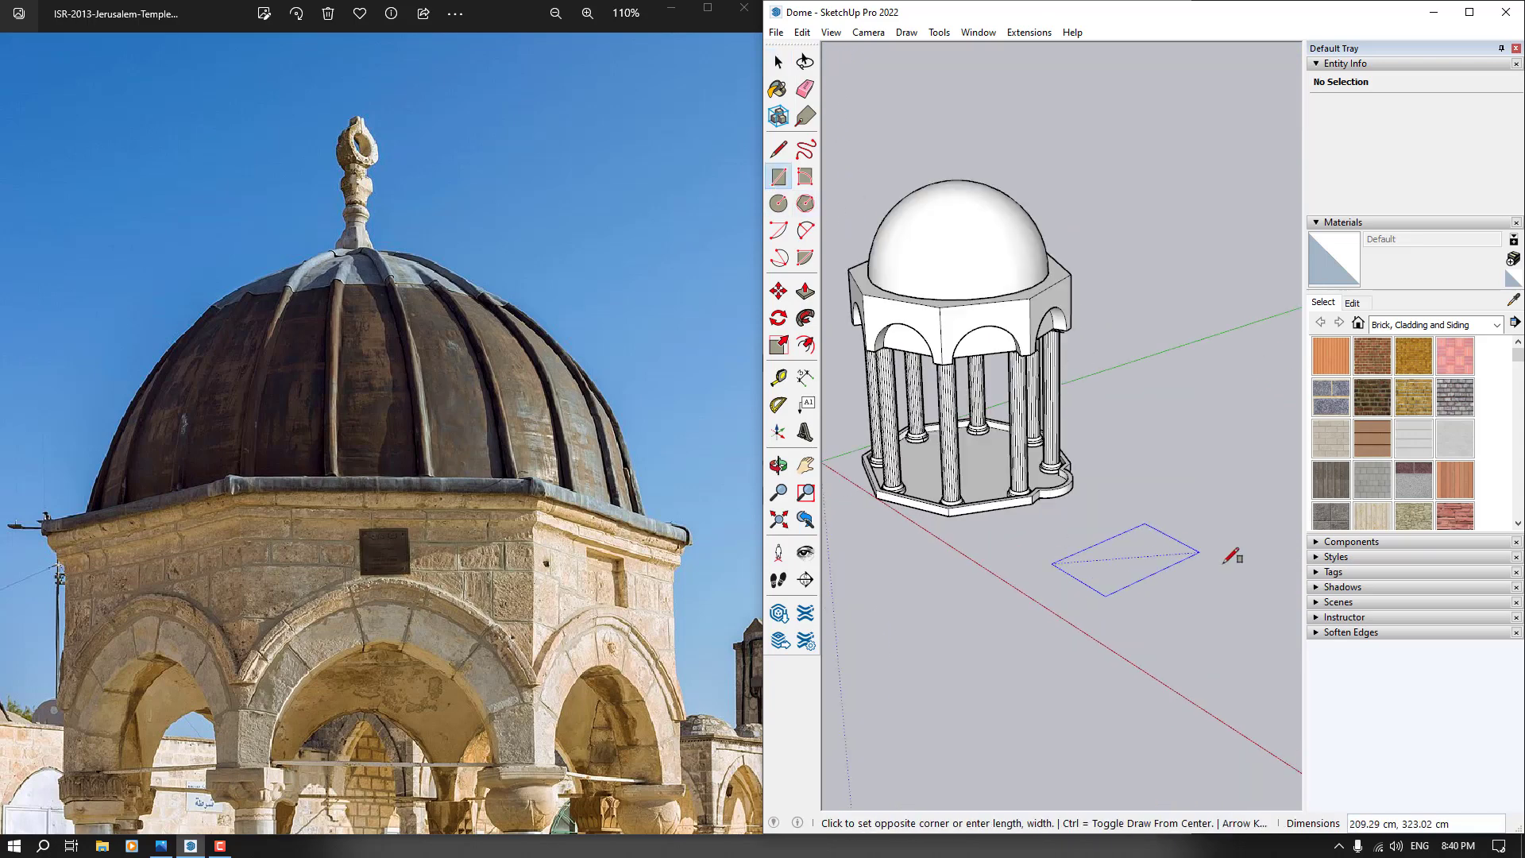
{"action": "left_click", "coordinate": [1238, 566]}
{"action": "key", "text": "space"}
{"action": "double_click", "coordinate": [1204, 577]}
{"action": "right_click", "coordinate": [1208, 579]}
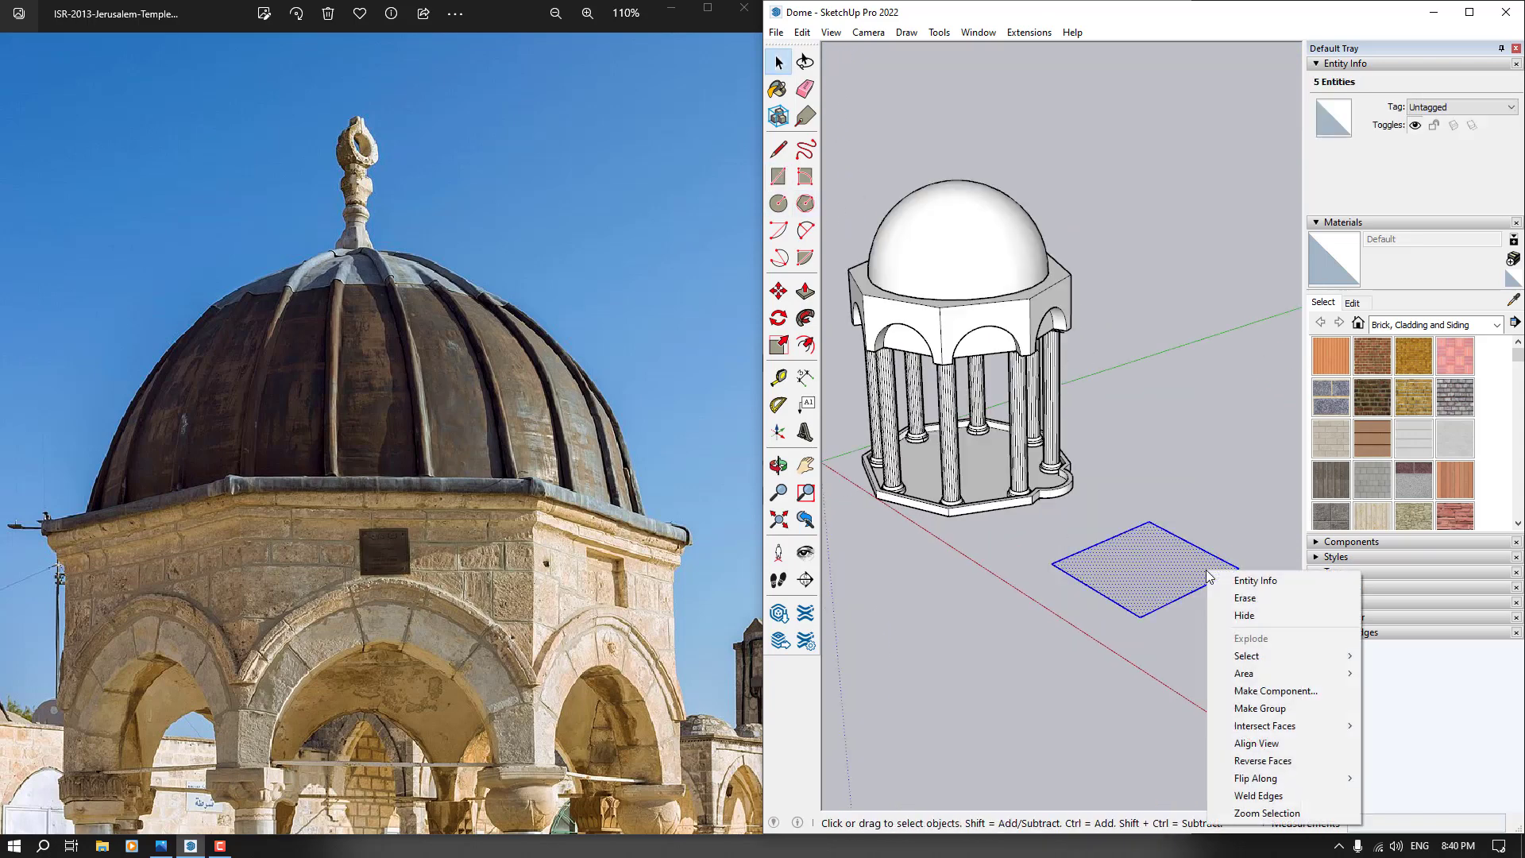
{"action": "left_click", "coordinate": [1260, 708]}
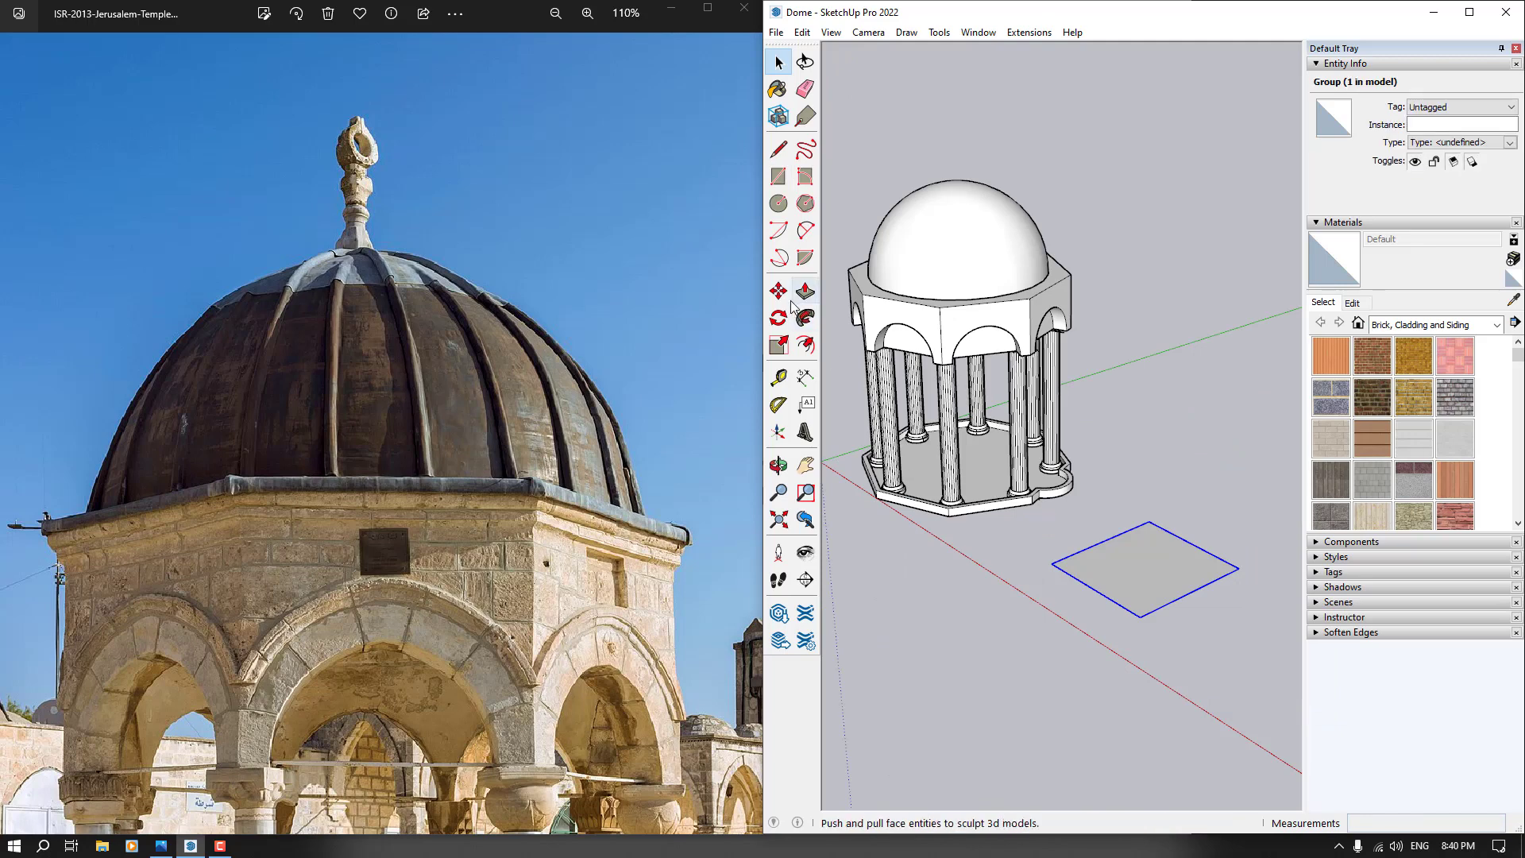
Raise the rectangle group along the blue axis and shift it over the pavilion so it cuts horizontally through the dome near its top
{"action": "key", "text": "o"}
{"action": "left_click_drag", "start_coordinate": [1057, 529], "coordinate": [1073, 573]}
{"action": "key", "text": "m"}
{"action": "left_click", "coordinate": [1079, 590]}
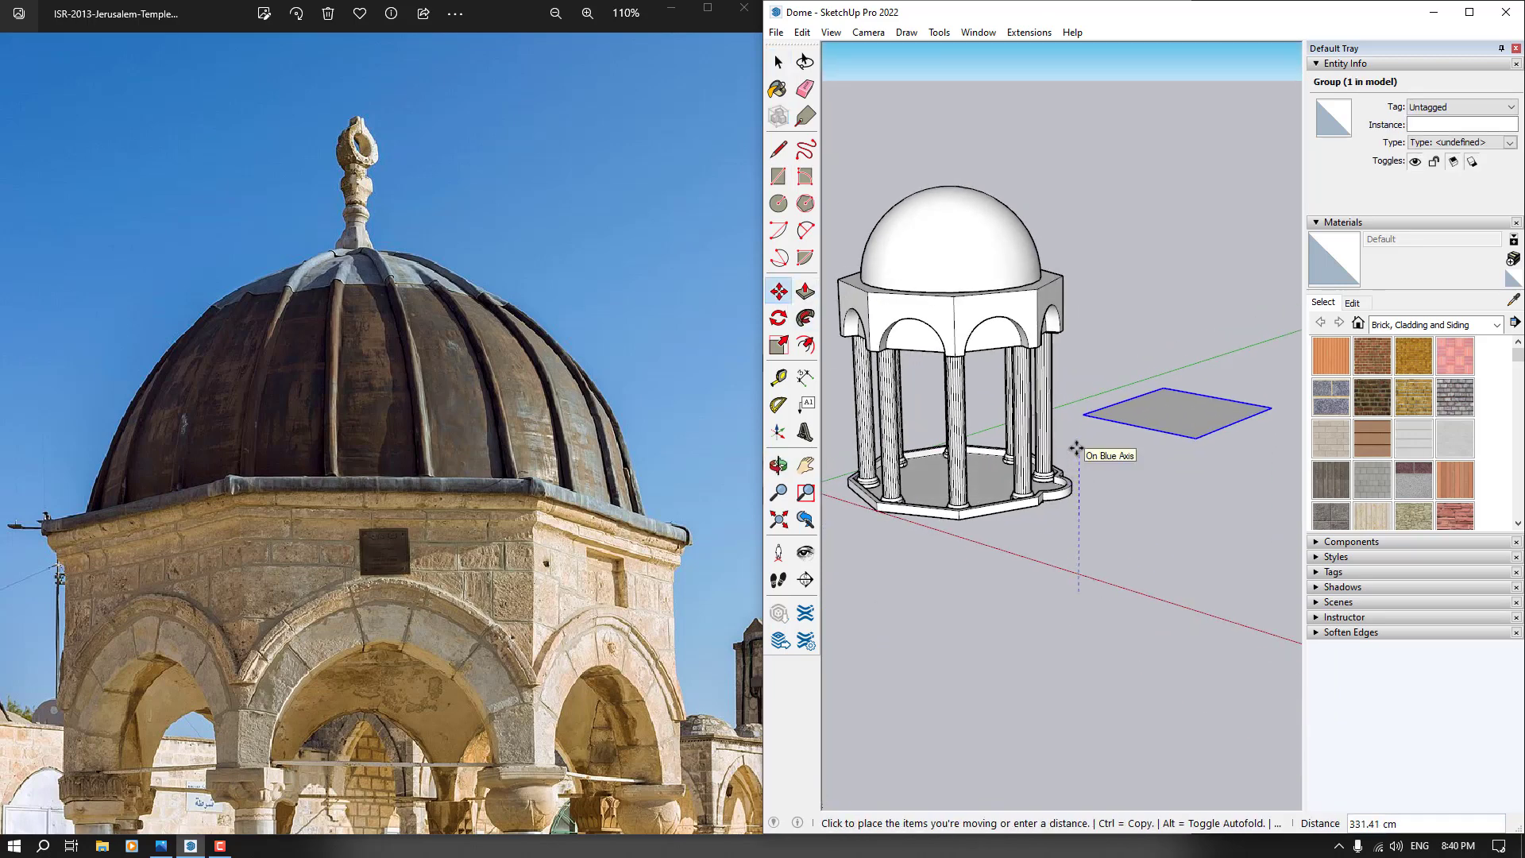
{"action": "left_click", "coordinate": [1081, 266]}
{"action": "middle_click_drag", "start_coordinate": [1112, 381], "coordinate": [1119, 578]}
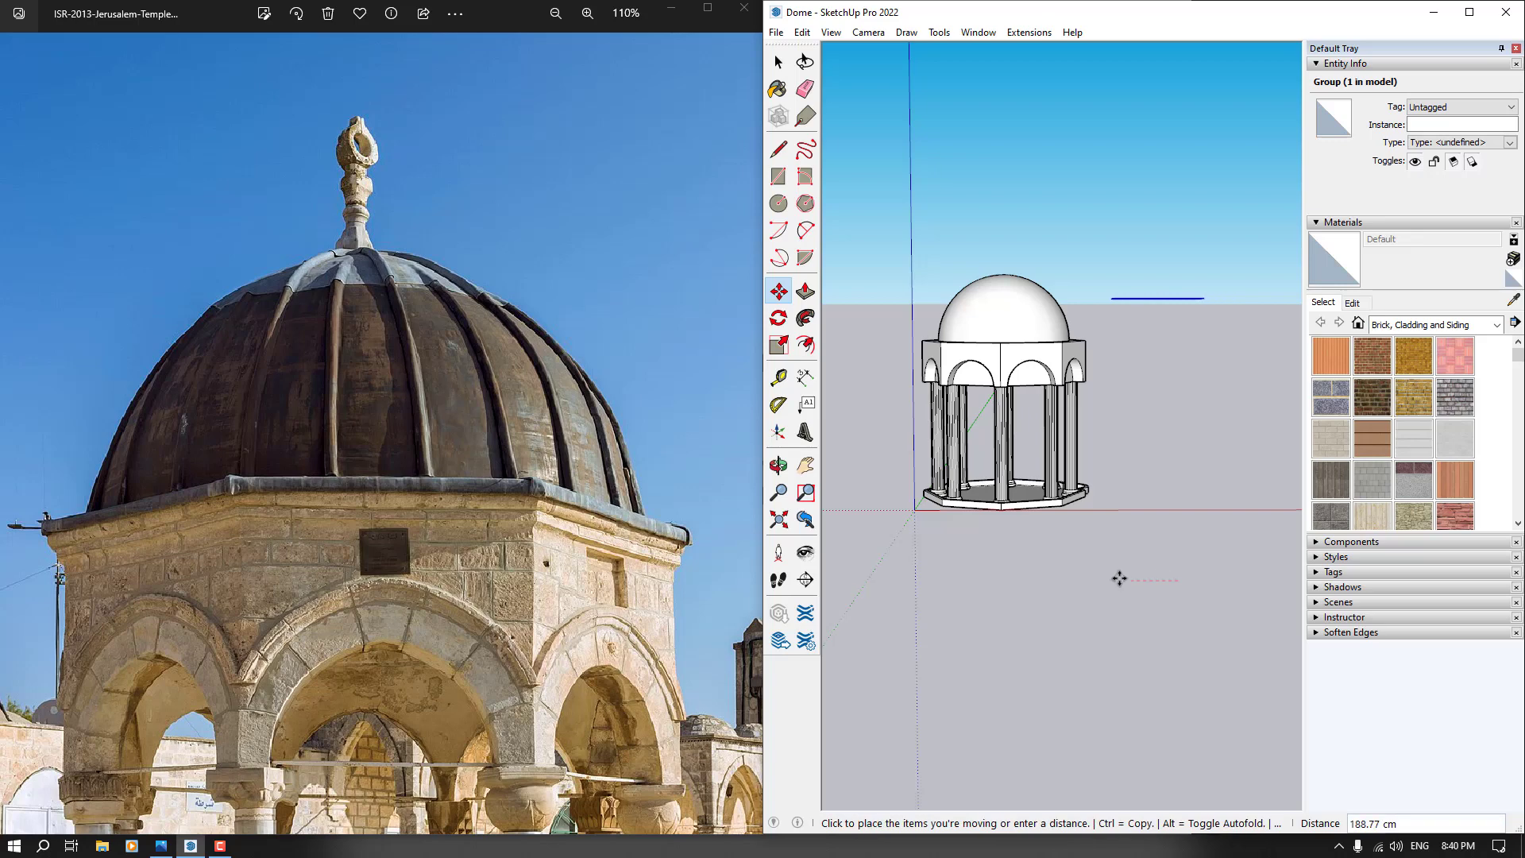
{"action": "left_click", "coordinate": [967, 578]}
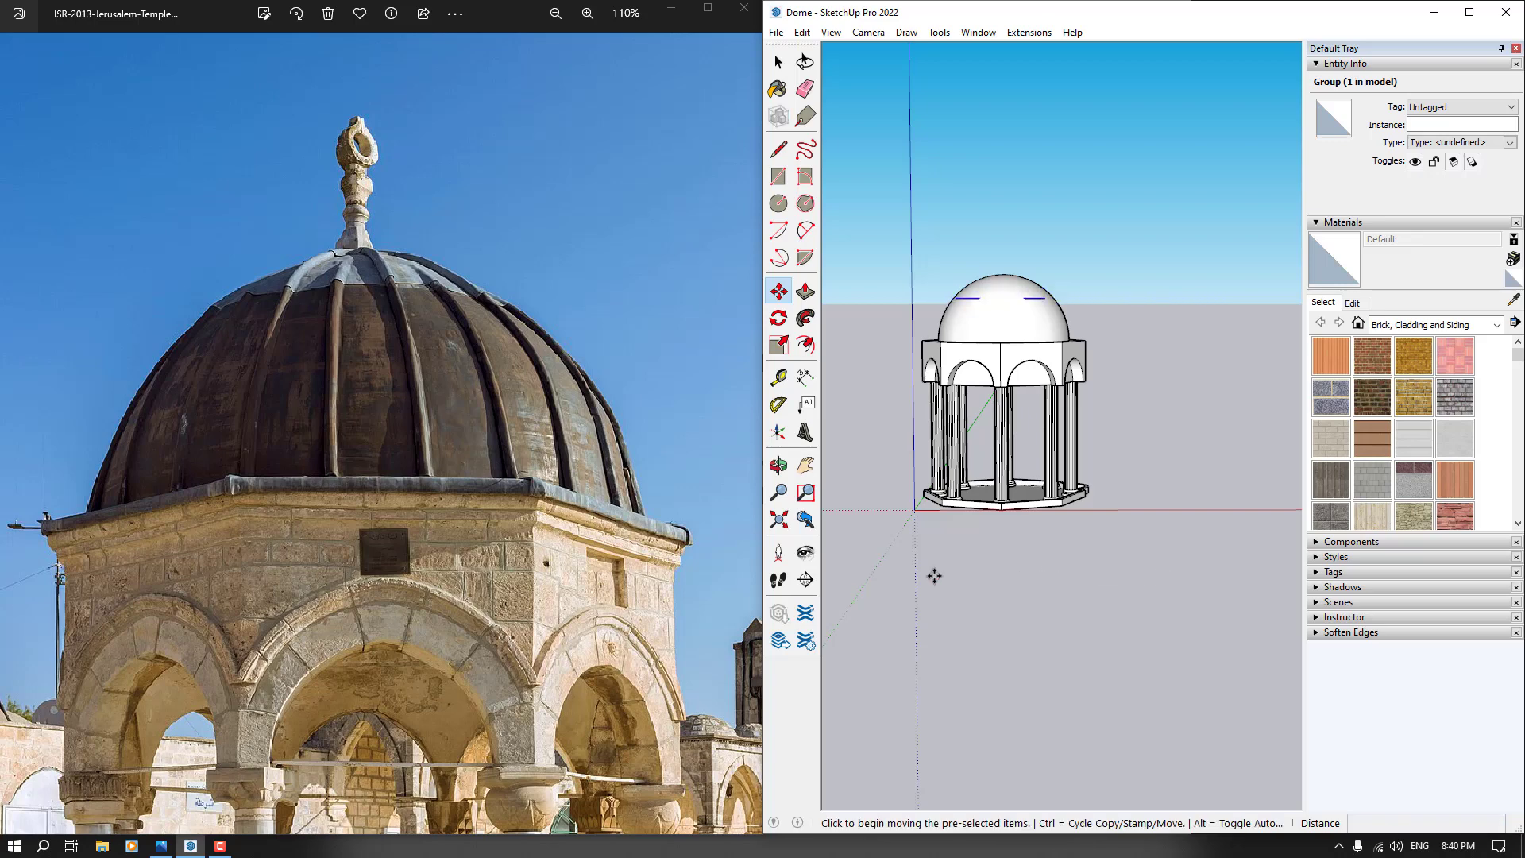
{"action": "left_click", "coordinate": [933, 575]}
{"action": "left_click", "coordinate": [932, 556]}
Select the whole dome and intersect its faces with the horizontal rectangle
{"action": "middle_click_drag", "start_coordinate": [1188, 555], "coordinate": [914, 421]}
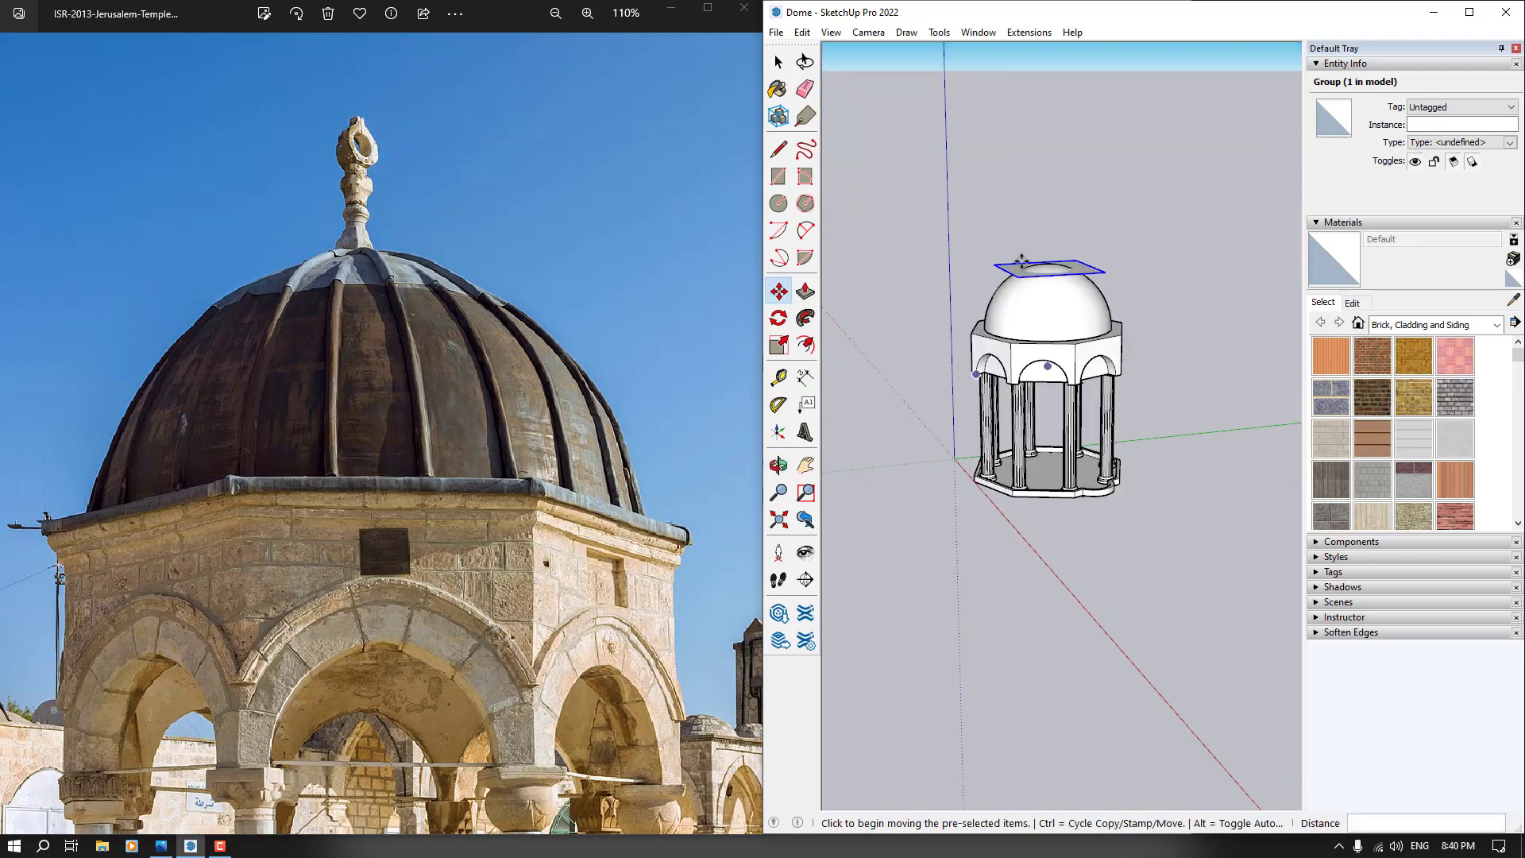
{"action": "scroll", "coordinate": [1036, 229], "scroll_direction": "up", "scroll_amount": 4}
{"action": "mouse_move", "coordinate": [1089, 358]}
{"action": "middle_mouse_down"}
{"action": "mouse_move", "coordinate": [935, 710]}
{"action": "mouse_move", "coordinate": [1100, 378]}
{"action": "middle_mouse_up"}
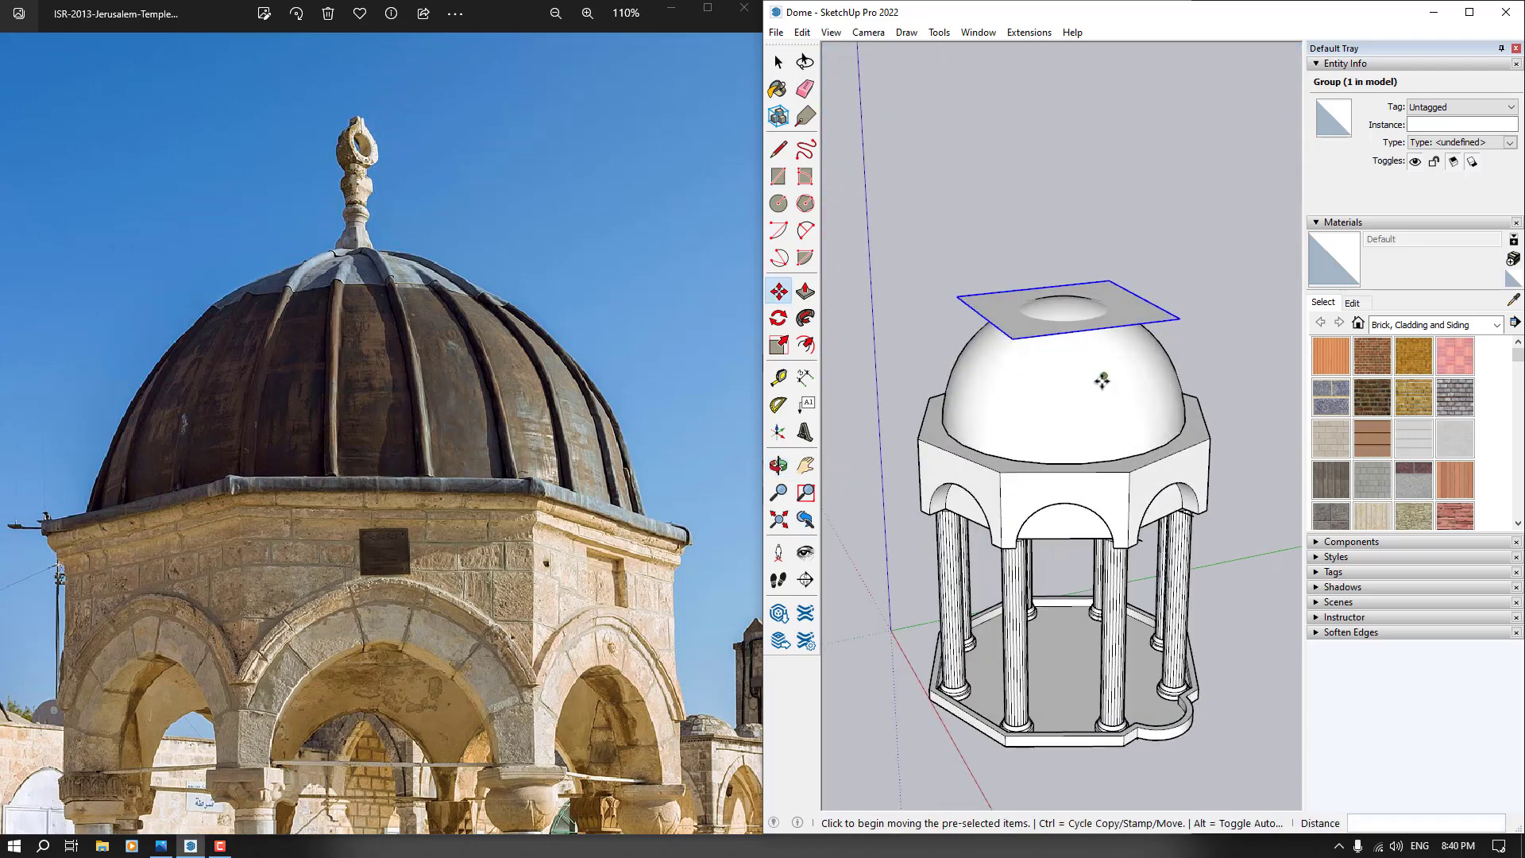
{"action": "key", "text": "space"}
{"action": "left_click", "coordinate": [1103, 388]}
{"action": "double_click", "coordinate": [1102, 387]}
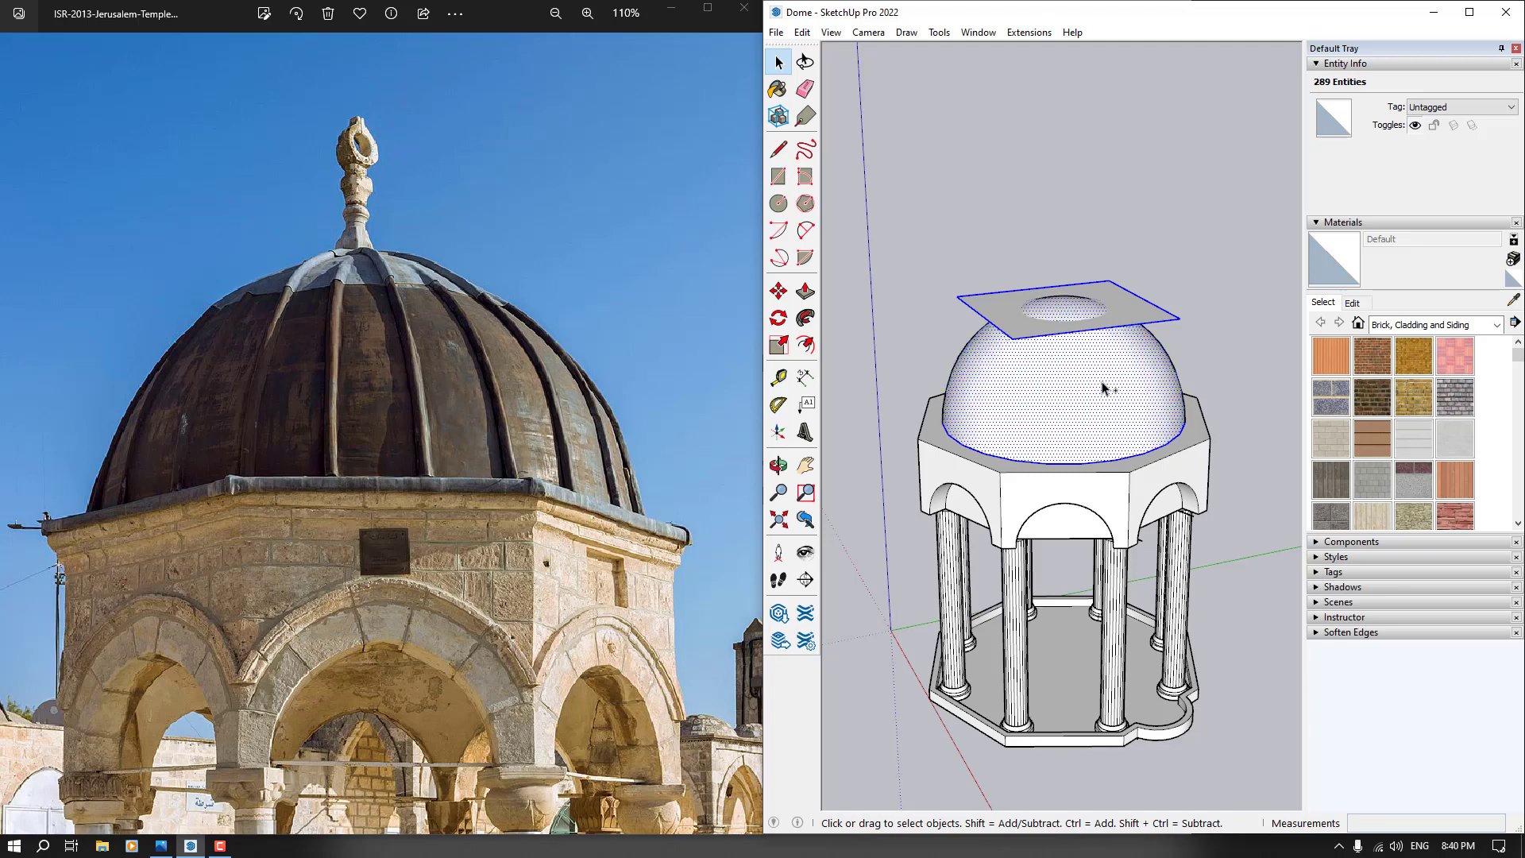
{"action": "right_click", "coordinate": [1103, 387]}
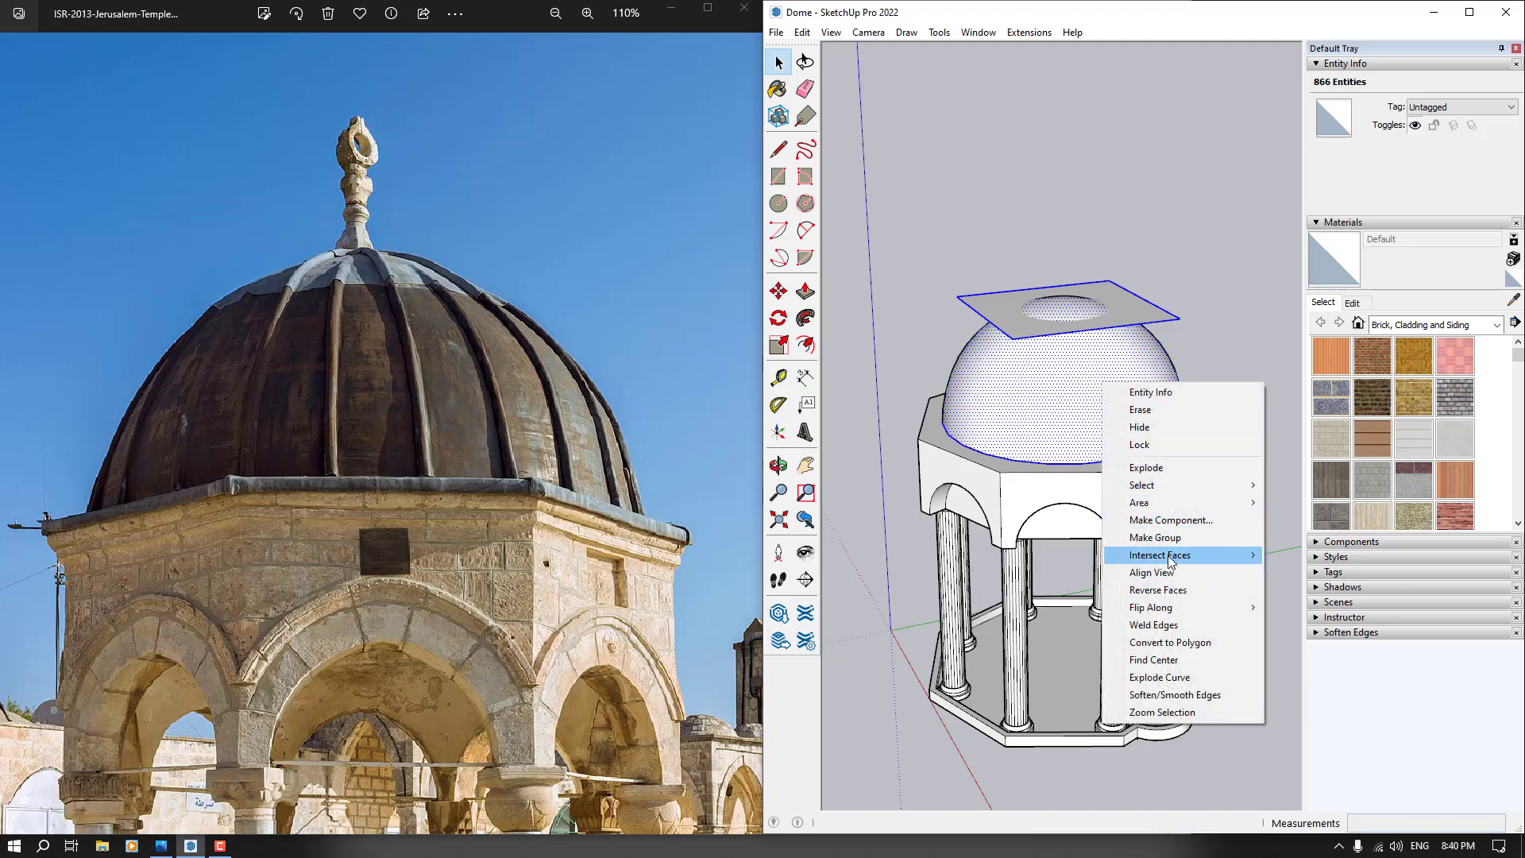
{"action": "mouse_move", "coordinate": [1169, 557]}
{"action": "left_click", "coordinate": [1307, 555]}
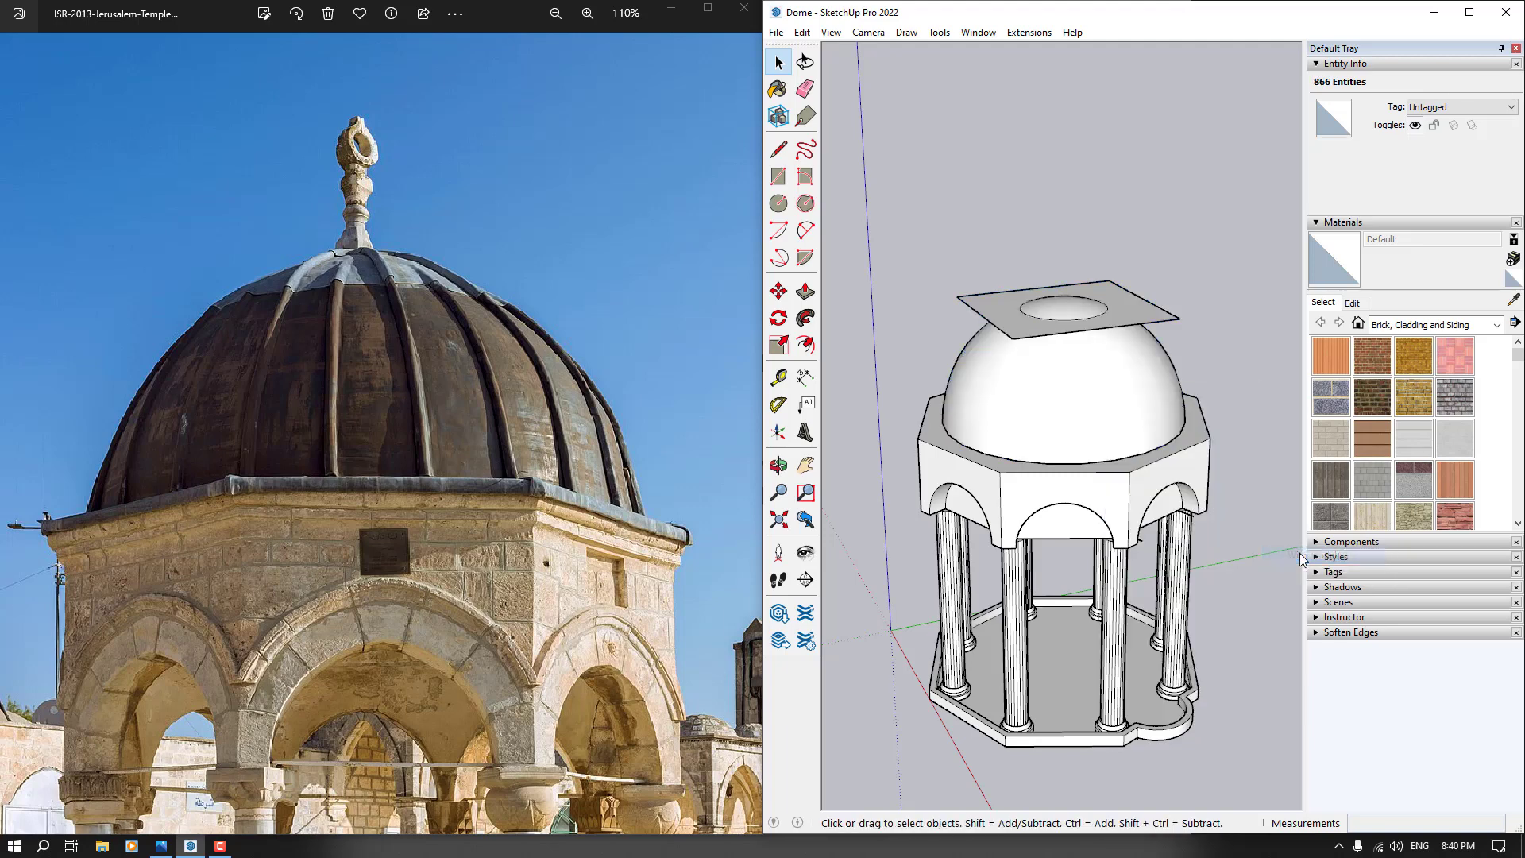
Delete the cutting rectangle and the cap above the intersection line, opening the dome's top
{"action": "left_click", "coordinate": [1157, 316]}
{"action": "key", "text": "Delete"}
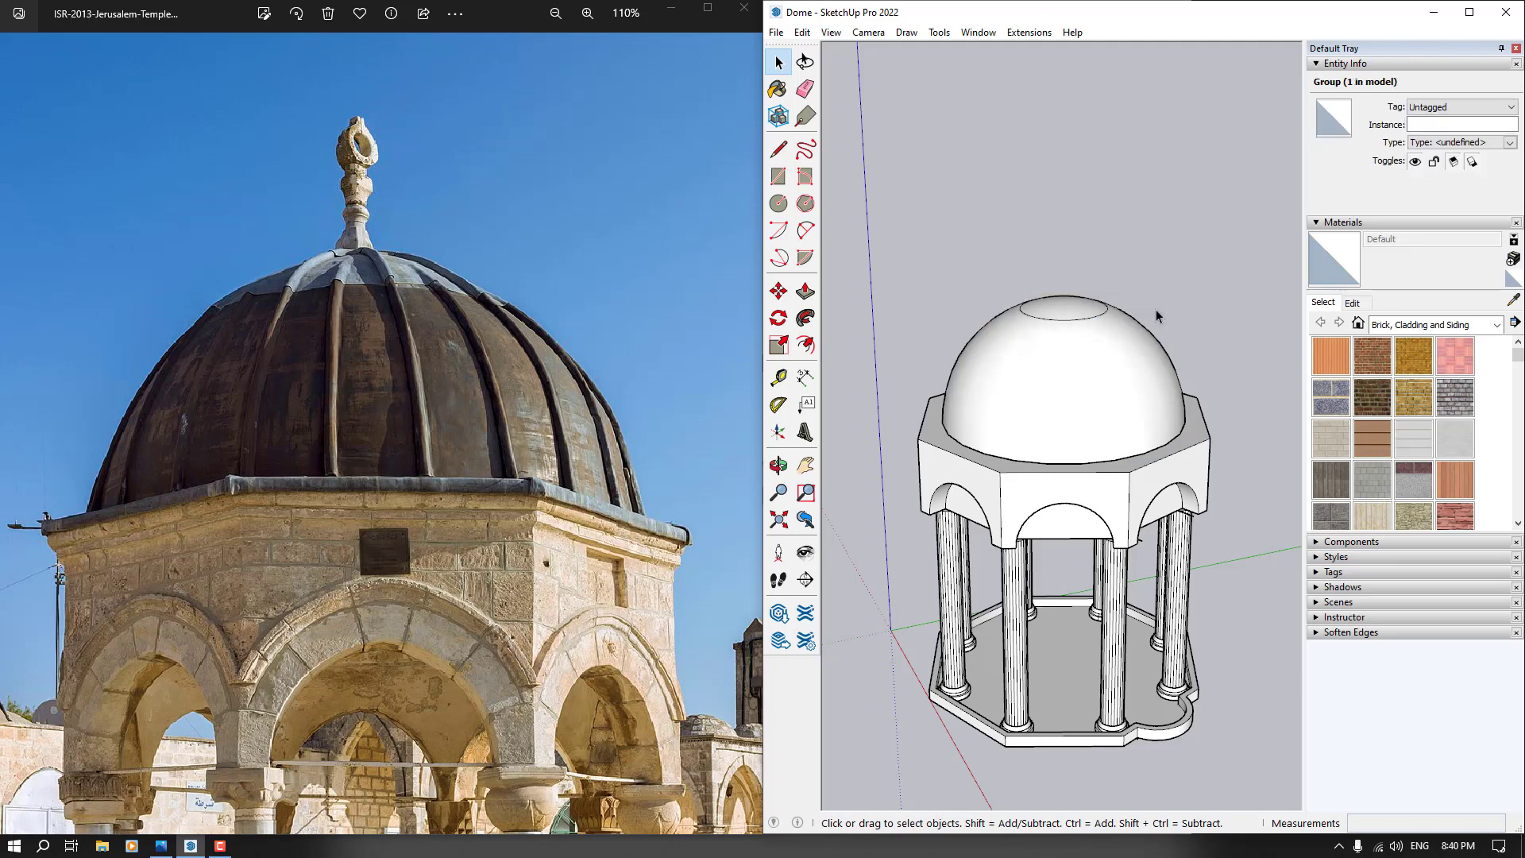
{"action": "scroll", "coordinate": [1080, 322], "scroll_direction": "up", "scroll_amount": 5}
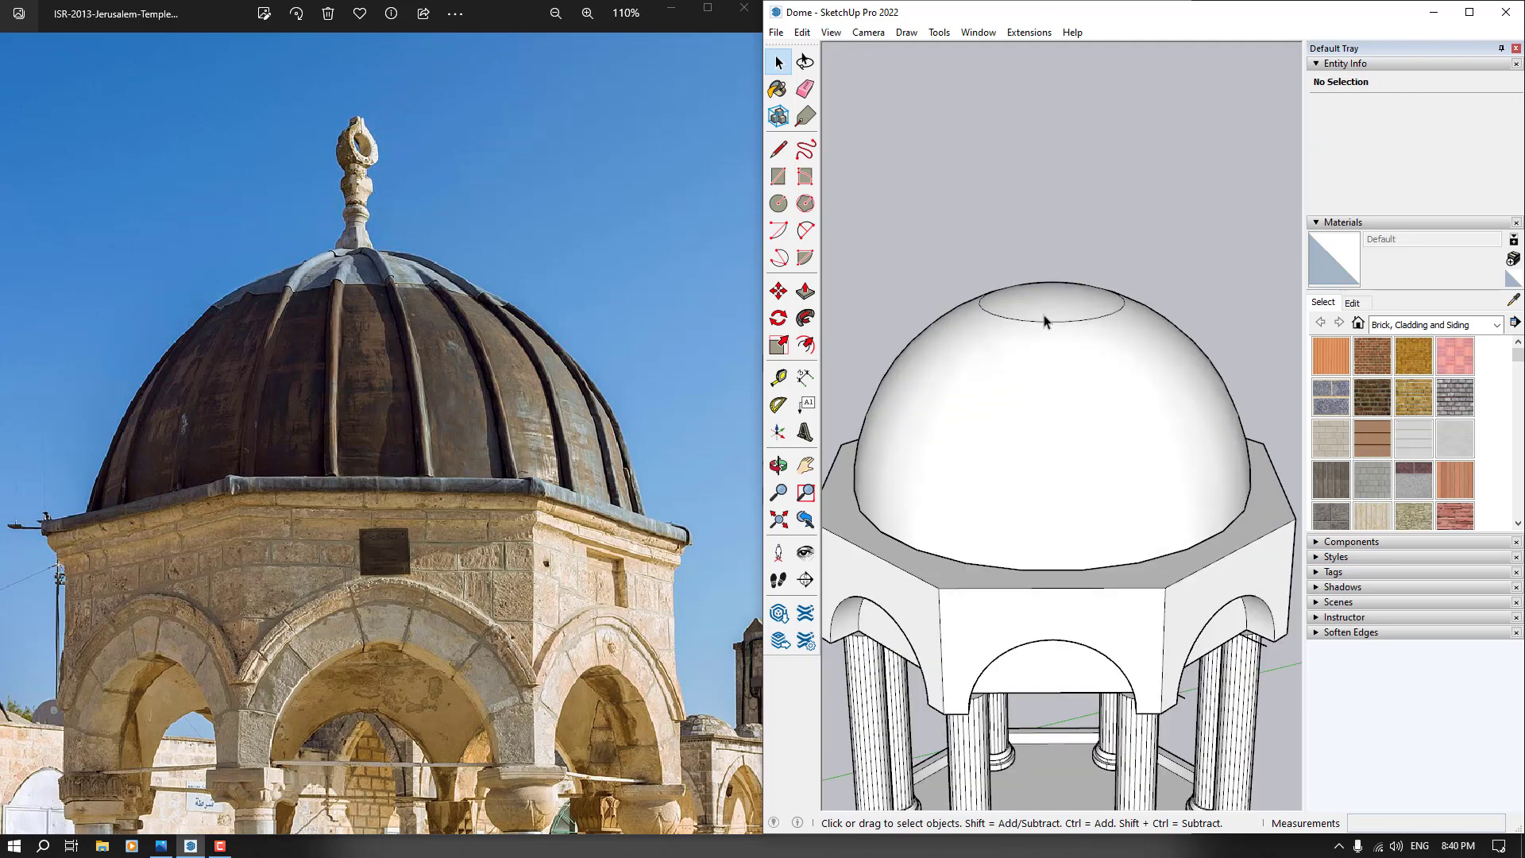
{"action": "left_click", "coordinate": [1045, 321]}
{"action": "key", "text": "Delete"}
{"action": "key", "text": "o"}
{"action": "left_click_drag", "start_coordinate": [1007, 378], "coordinate": [1022, 592]}
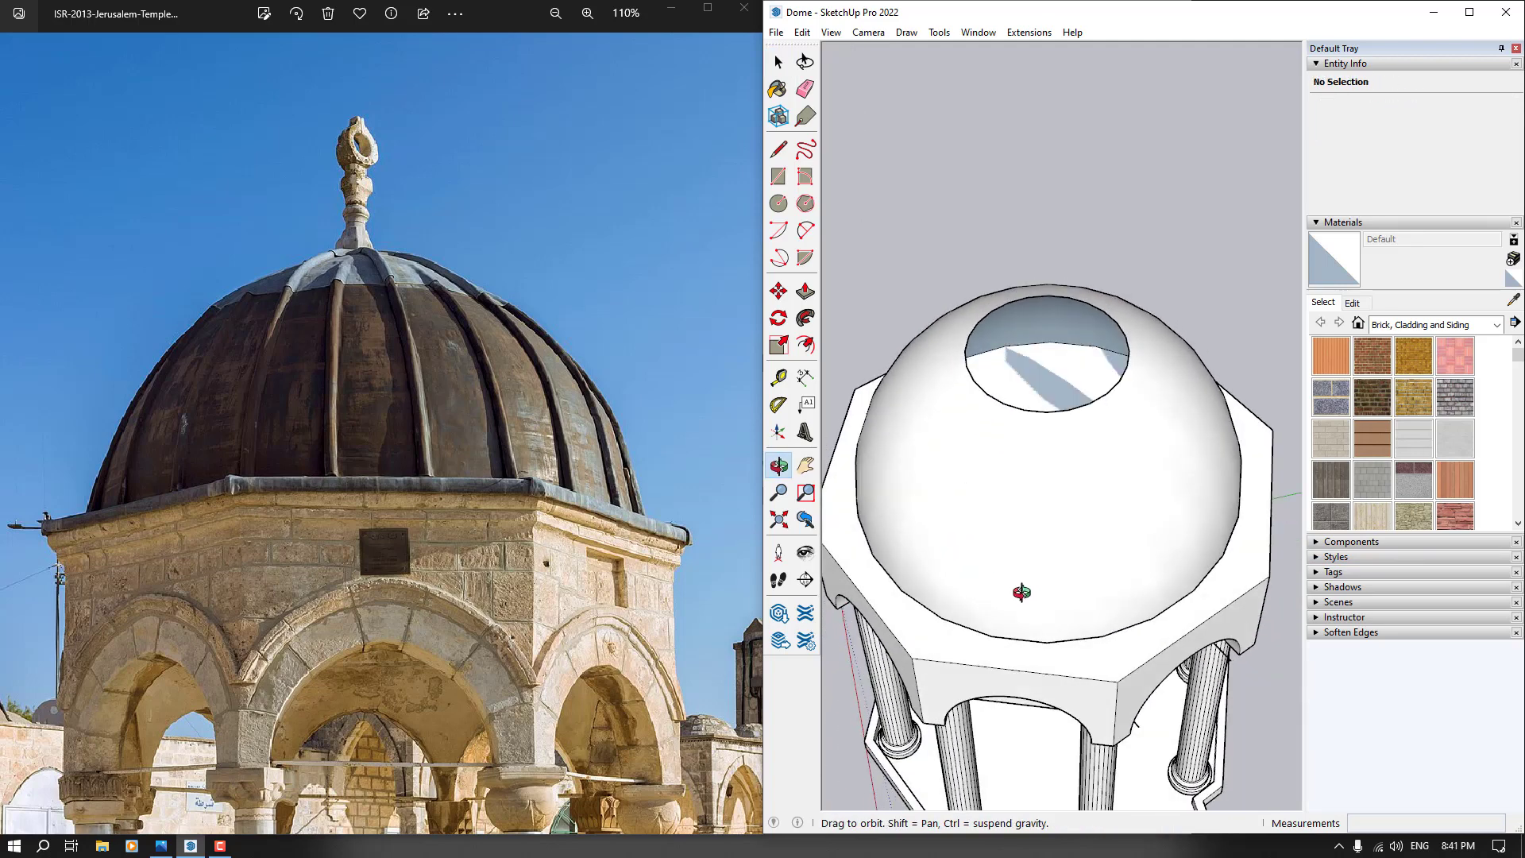
Try to close the dome's top opening by tracing one edge of its rim, and undo the attempt
{"action": "key", "text": "space"}
{"action": "scroll", "coordinate": [938, 363], "scroll_direction": "up", "scroll_amount": 5}
{"action": "left_click", "coordinate": [778, 149]}
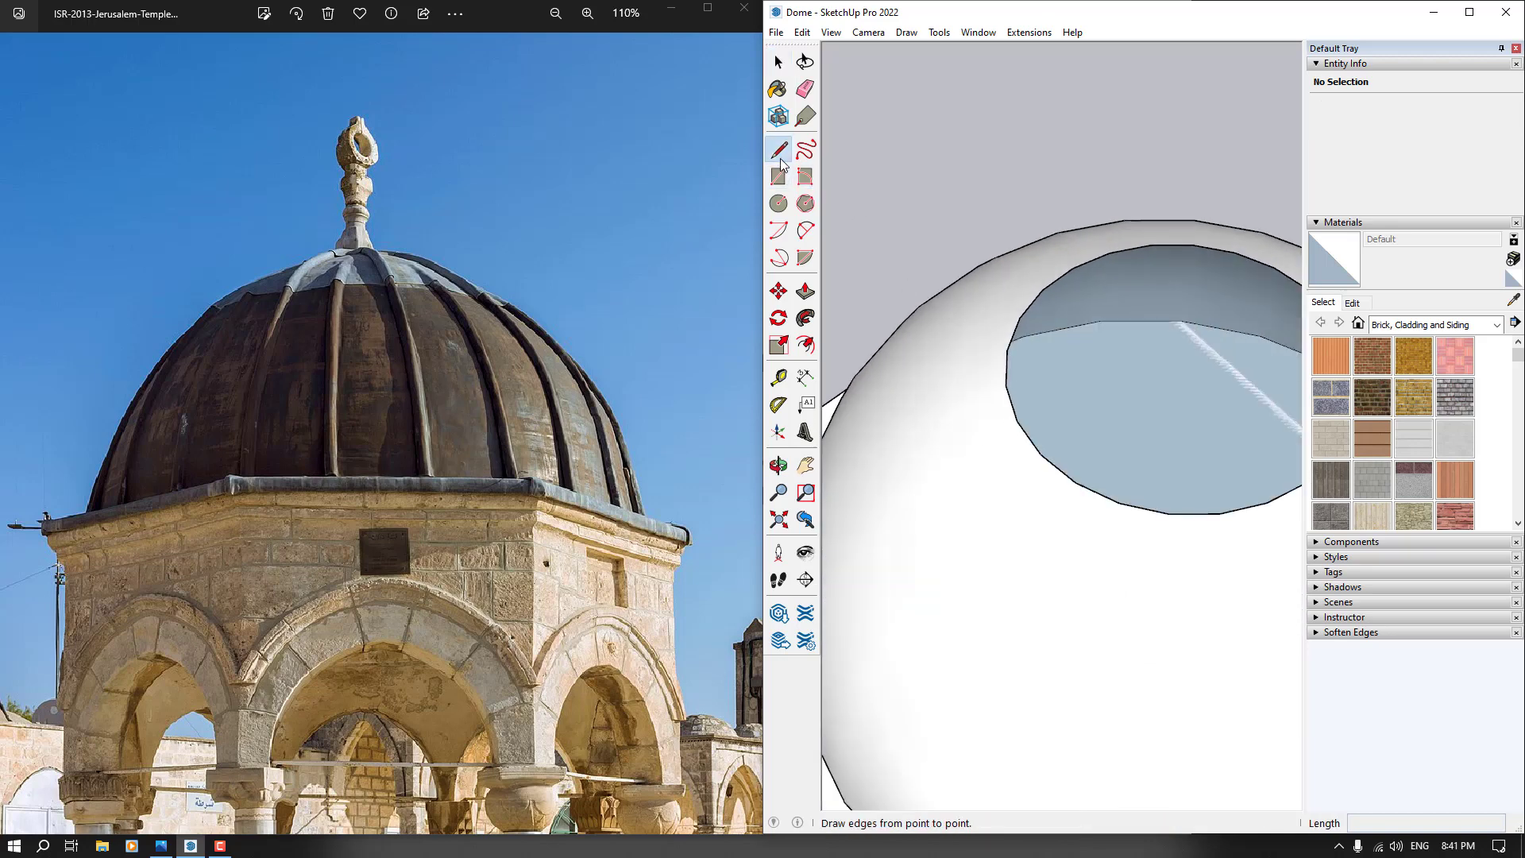
{"action": "left_click", "coordinate": [1016, 322]}
{"action": "left_click", "coordinate": [1007, 350]}
{"action": "scroll", "coordinate": [1008, 339], "scroll_direction": "down", "scroll_amount": 5}
{"action": "middle_click_drag", "start_coordinate": [1008, 339], "coordinate": [1215, 208]}
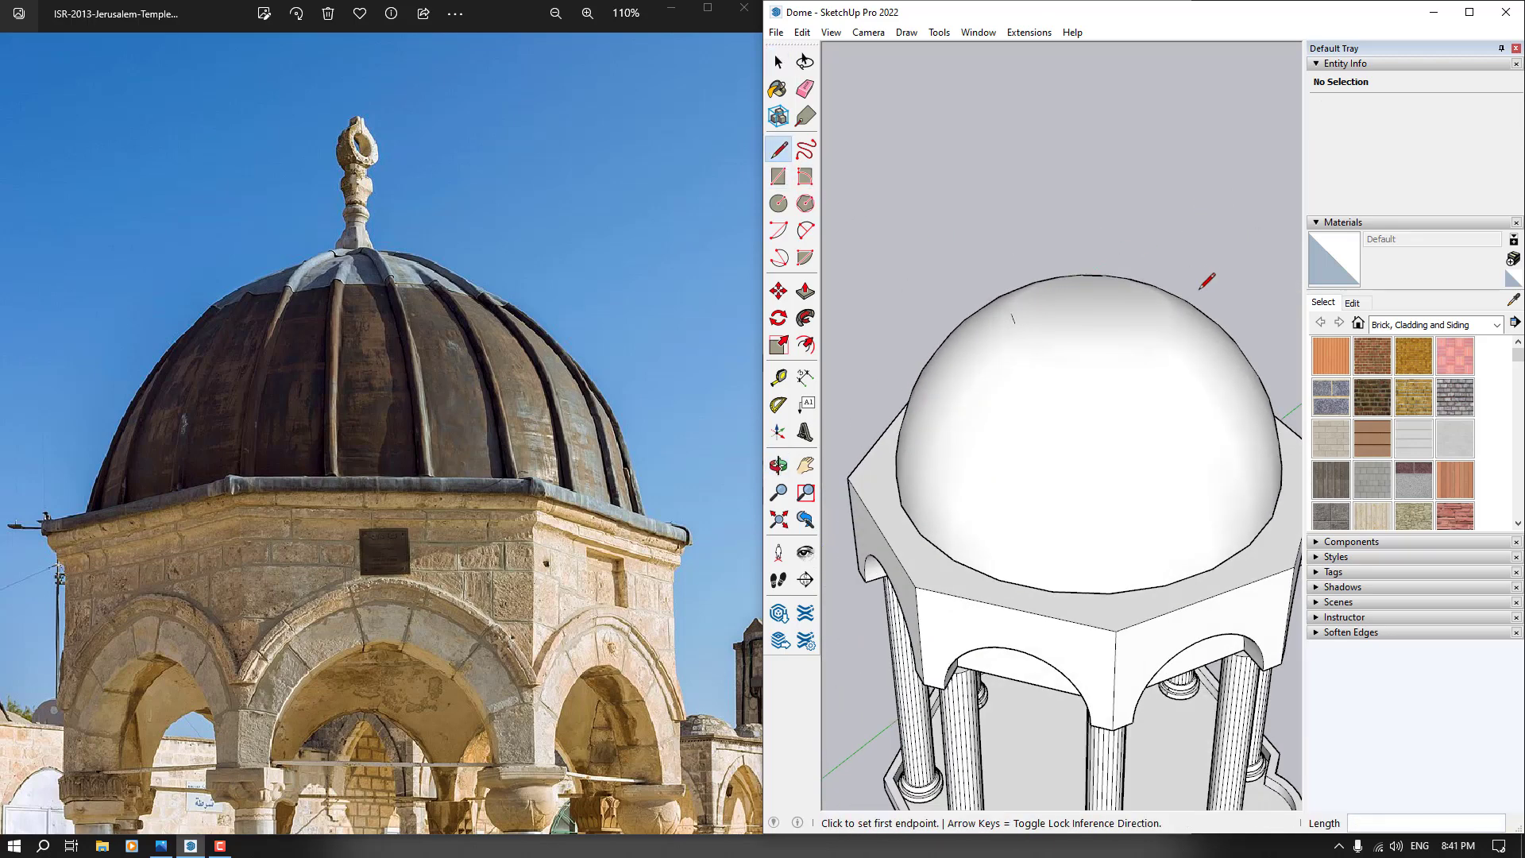
{"action": "middle_click_drag", "start_coordinate": [1199, 289], "coordinate": [1119, 442]}
{"action": "scroll", "coordinate": [1068, 373], "scroll_direction": "up", "scroll_amount": 3}
{"action": "key", "text": "ctrl+z"}
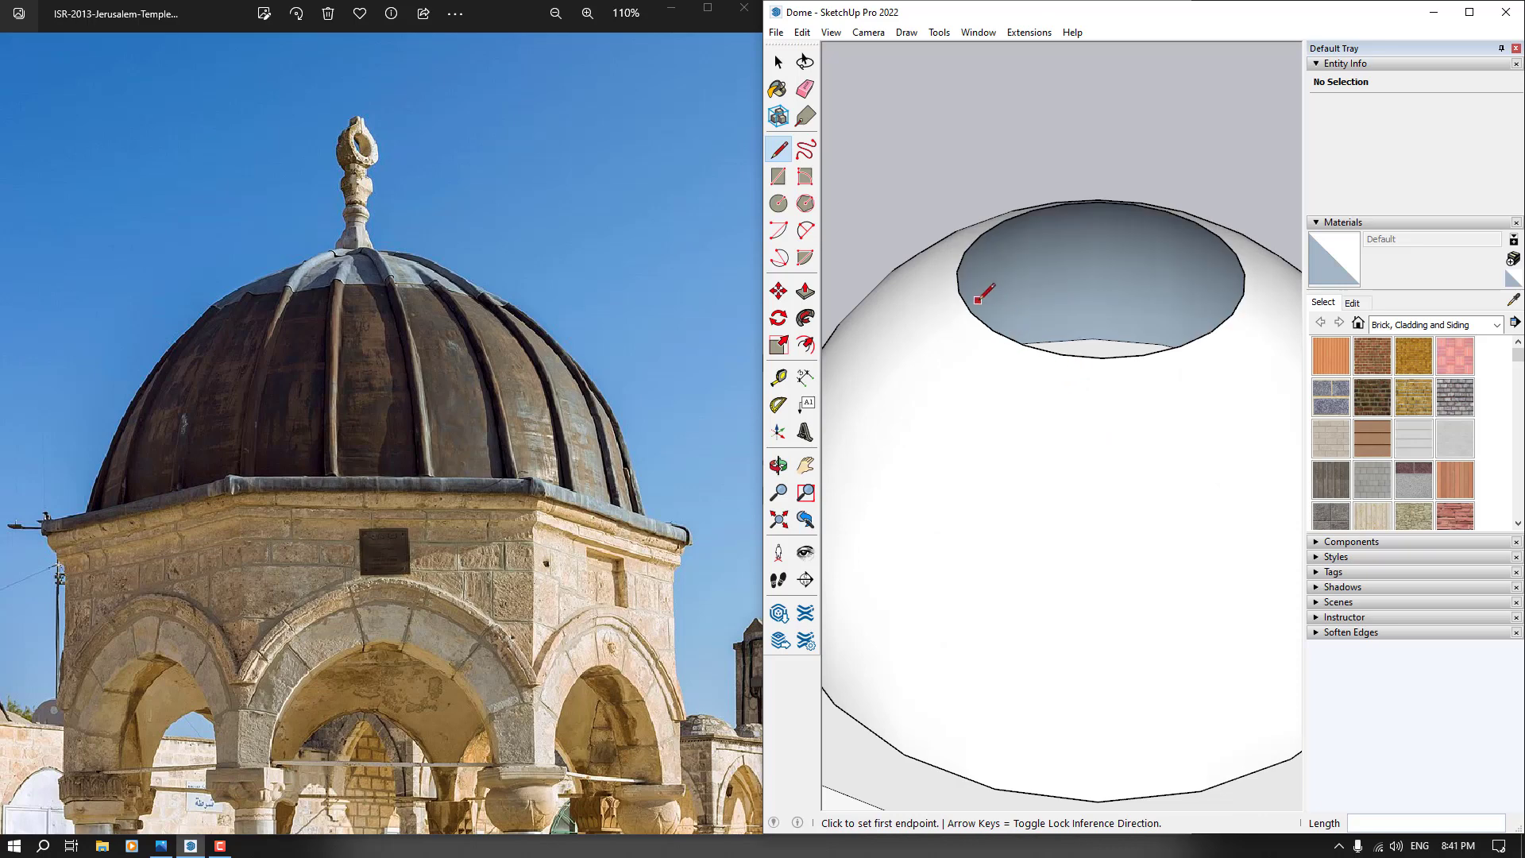
Retrace several consecutive segments of the opening's rim to try to cap the dome, and undo the last edge
{"action": "left_click", "coordinate": [959, 292]}
{"action": "left_click", "coordinate": [957, 273]}
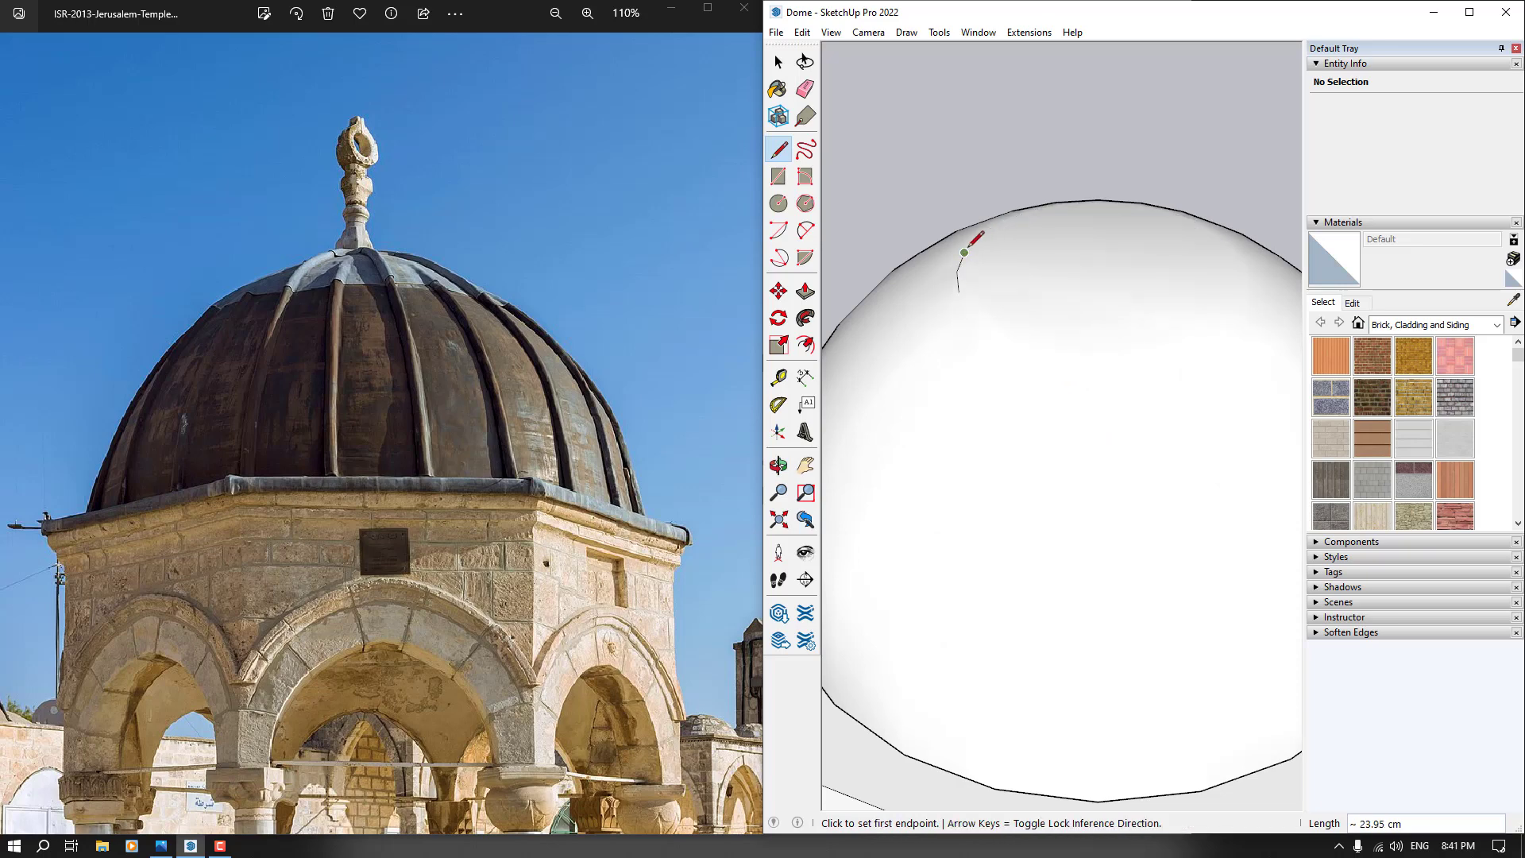
{"action": "left_click", "coordinate": [964, 251]}
{"action": "left_click", "coordinate": [981, 234]}
{"action": "left_click", "coordinate": [981, 235]}
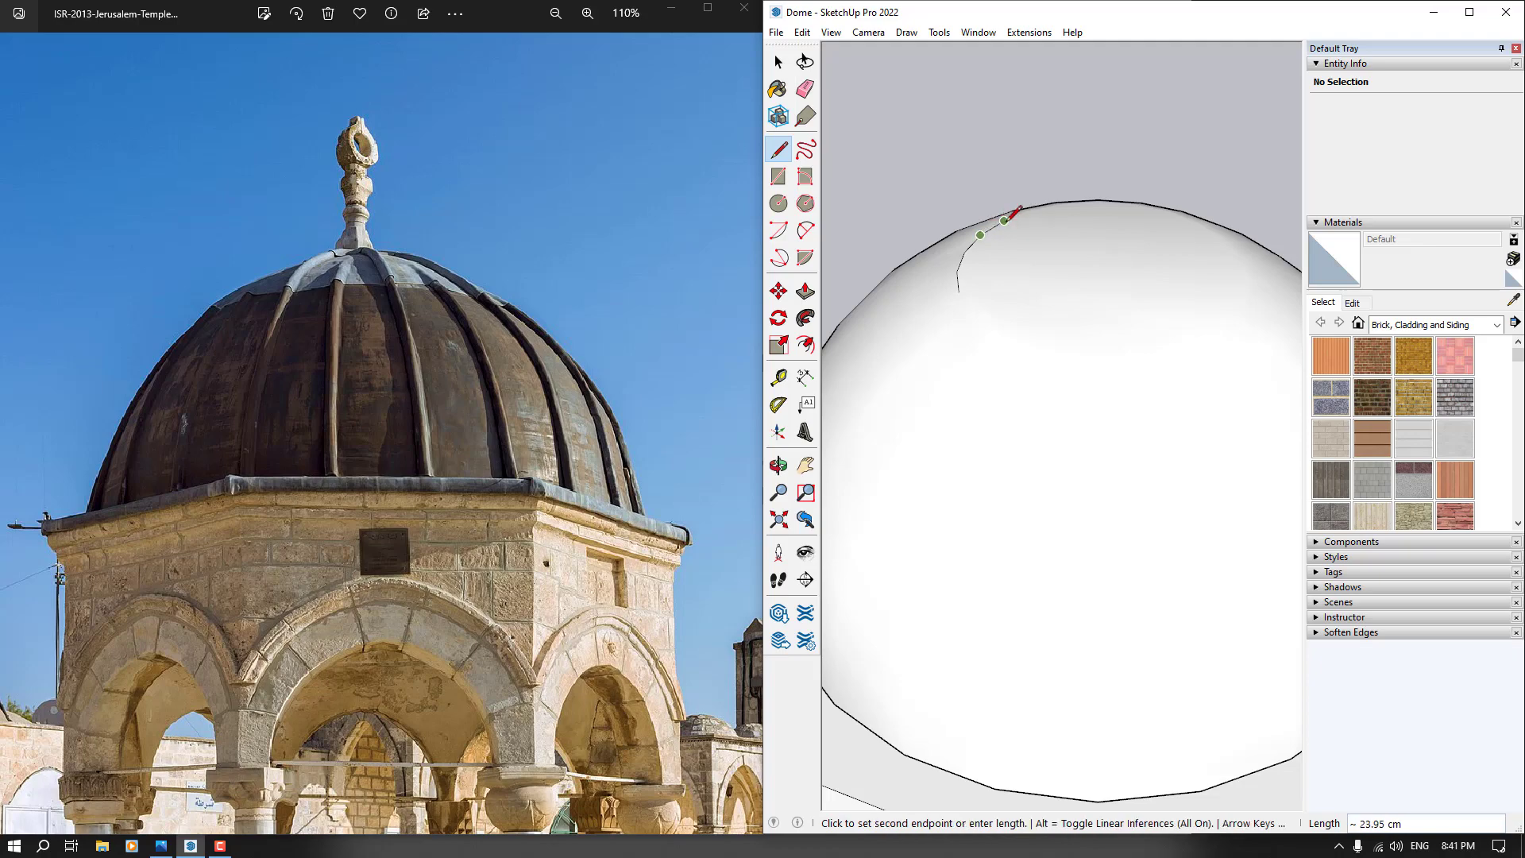
{"action": "left_click", "coordinate": [1003, 221]}
{"action": "scroll", "coordinate": [1025, 270], "scroll_direction": "down", "scroll_amount": 4}
{"action": "middle_click_drag", "start_coordinate": [1175, 361], "coordinate": [1007, 223]}
{"action": "key", "text": "ctrl+z"}
{"action": "key", "text": "space"}
{"action": "scroll", "coordinate": [1009, 293], "scroll_direction": "down", "scroll_amount": 3}
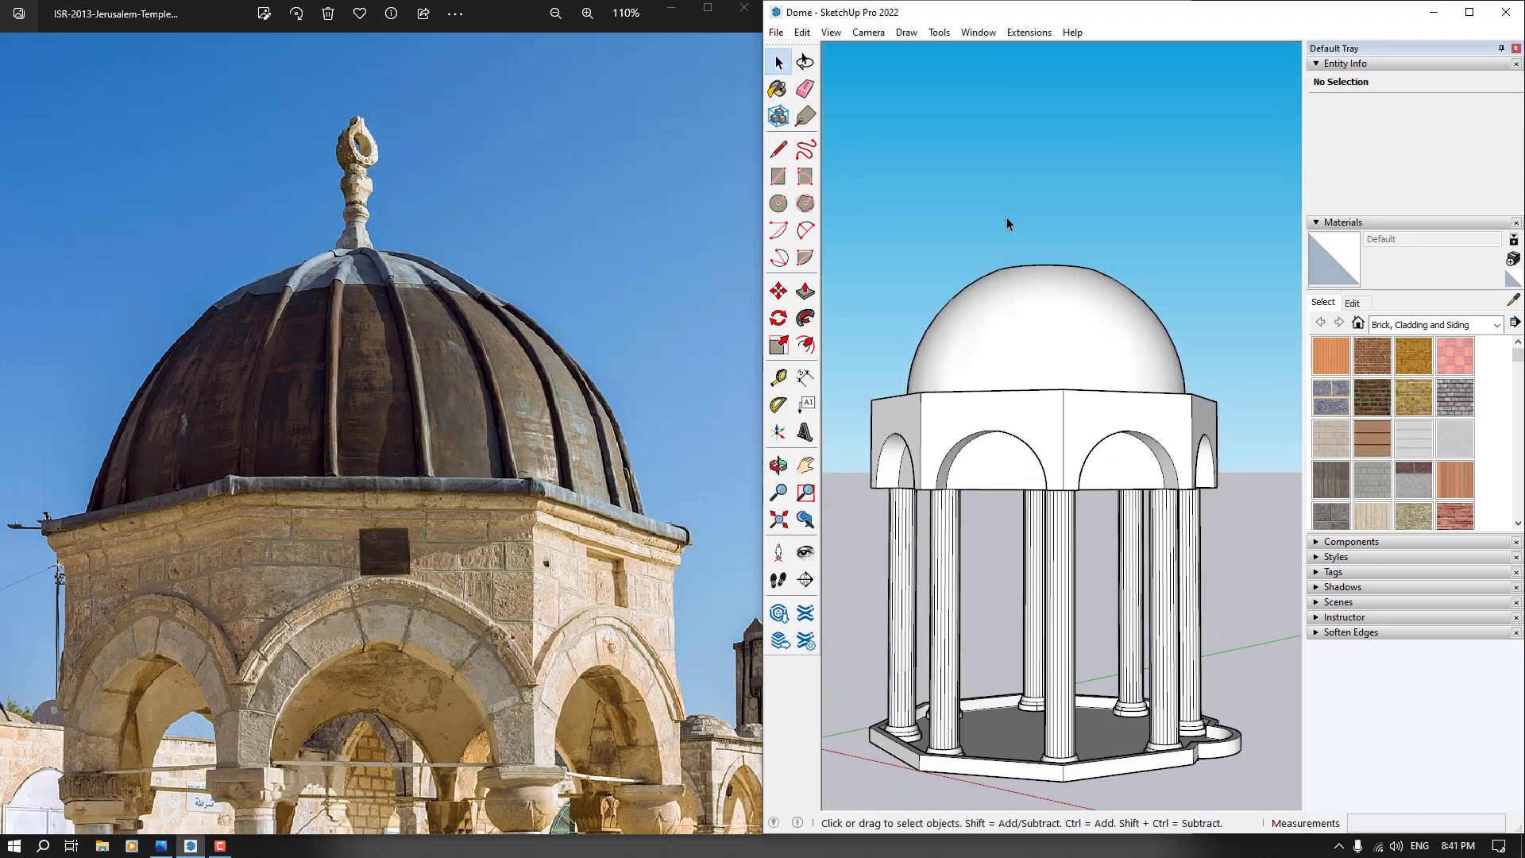
Check the dome's top in the reference photo and undo the dome cut and the rectangle's placement over it
{"action": "scroll", "coordinate": [359, 189], "scroll_direction": "up", "scroll_amount": 4}
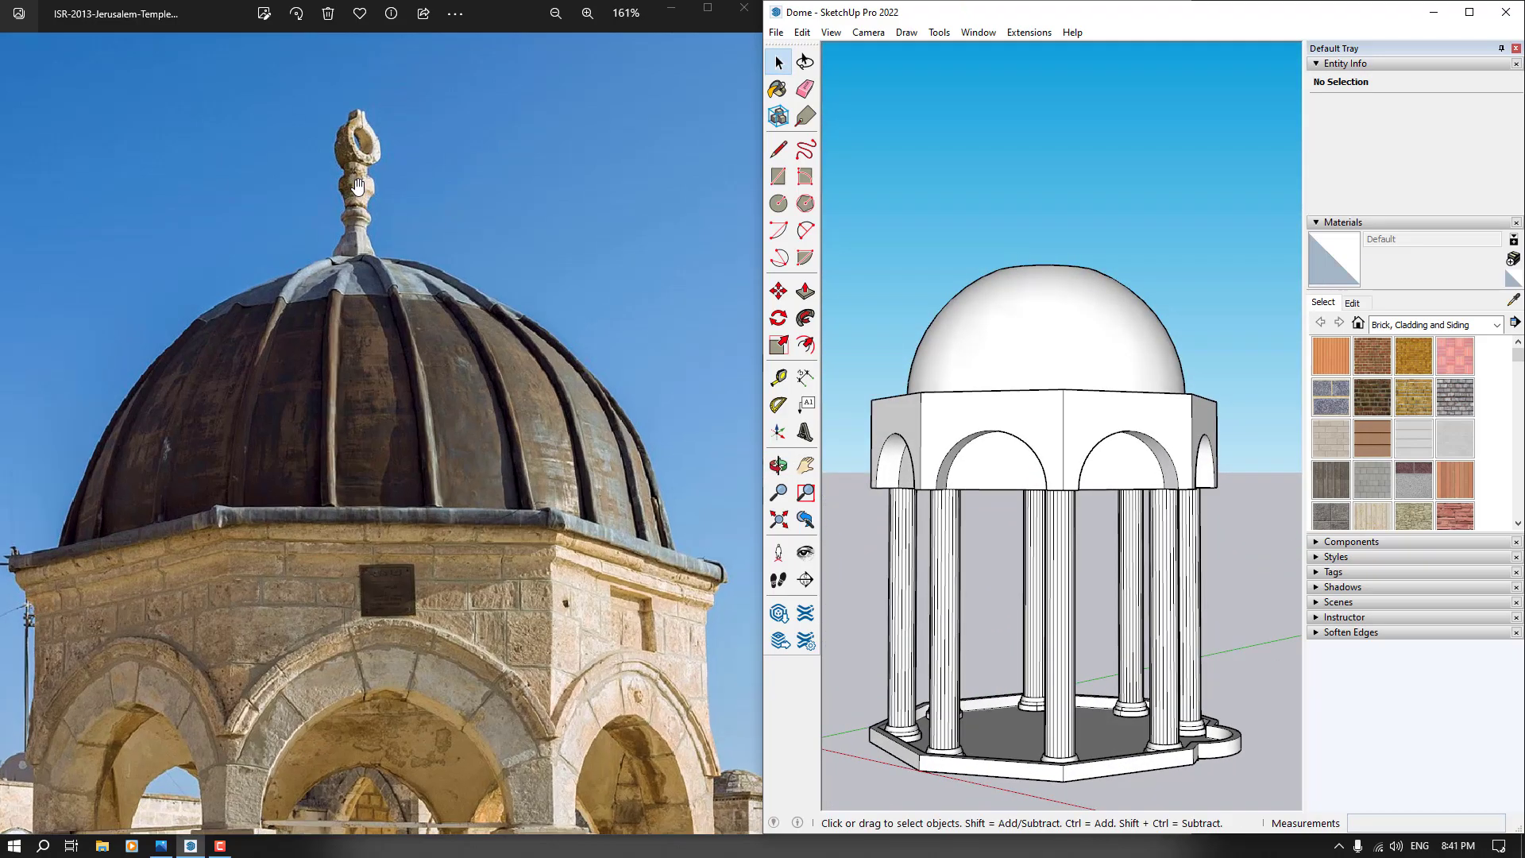
{"action": "scroll", "coordinate": [355, 178], "scroll_direction": "down", "scroll_amount": 9}
{"action": "middle_click_drag", "start_coordinate": [861, 390], "coordinate": [841, 610]}
{"action": "key", "text": "ctrl+z"}
{"action": "key", "text": "ctrl+z"}
{"action": "key", "text": "ctrl+z"}
{"action": "key", "text": "ctrl+z"}
{"action": "key", "text": "ctrl+z"}
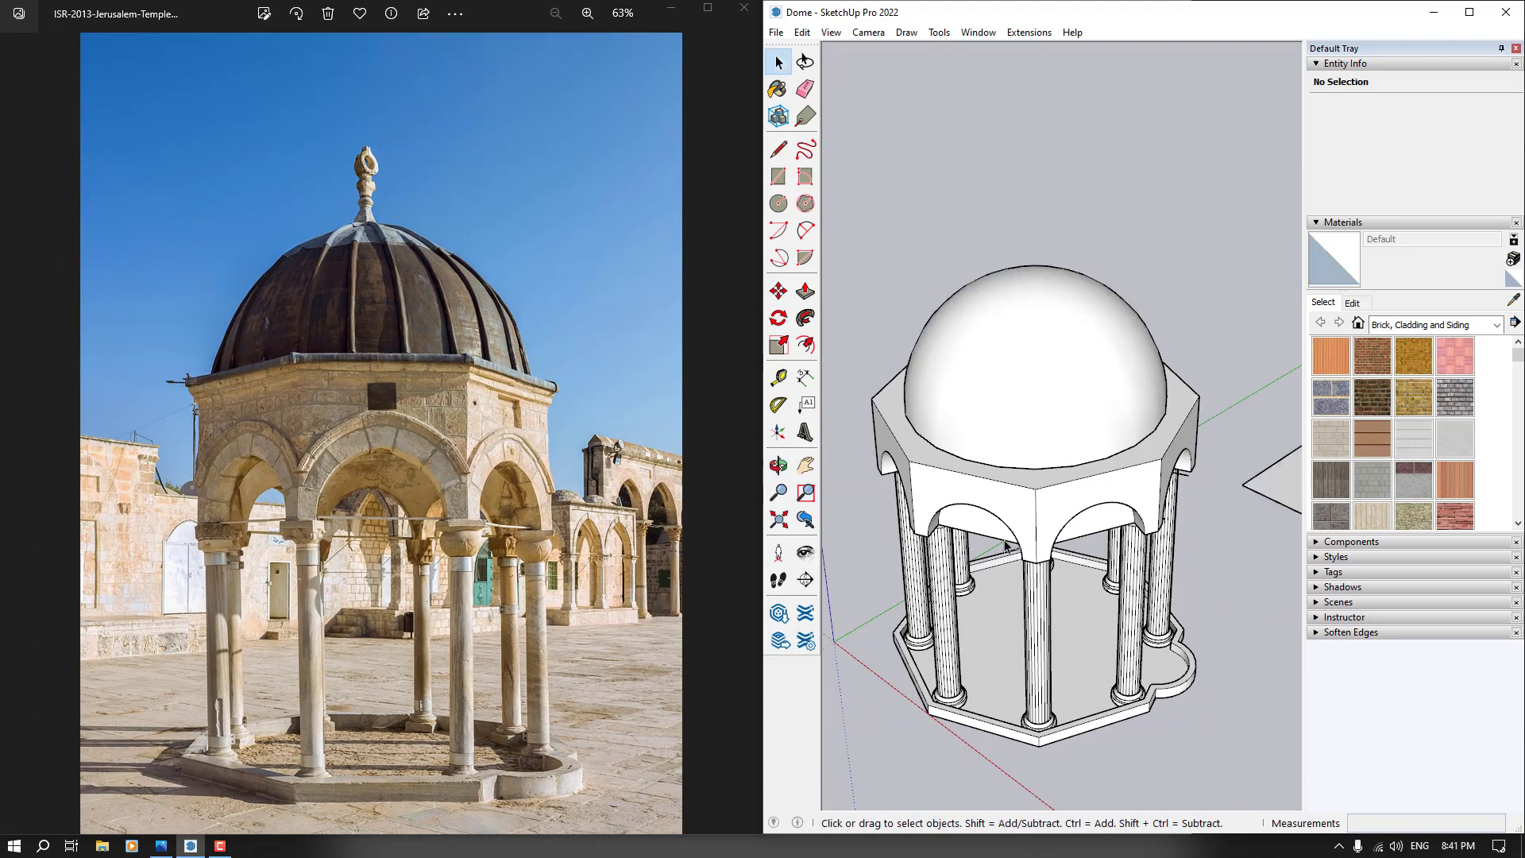
Delete the leftover rectangle group beside the pavilion
{"action": "scroll", "coordinate": [1006, 545], "scroll_direction": "down", "scroll_amount": 3}
{"action": "scroll", "coordinate": [1133, 340], "scroll_direction": "down", "scroll_amount": 1}
{"action": "scroll", "coordinate": [1168, 373], "scroll_direction": "up", "scroll_amount": 5}
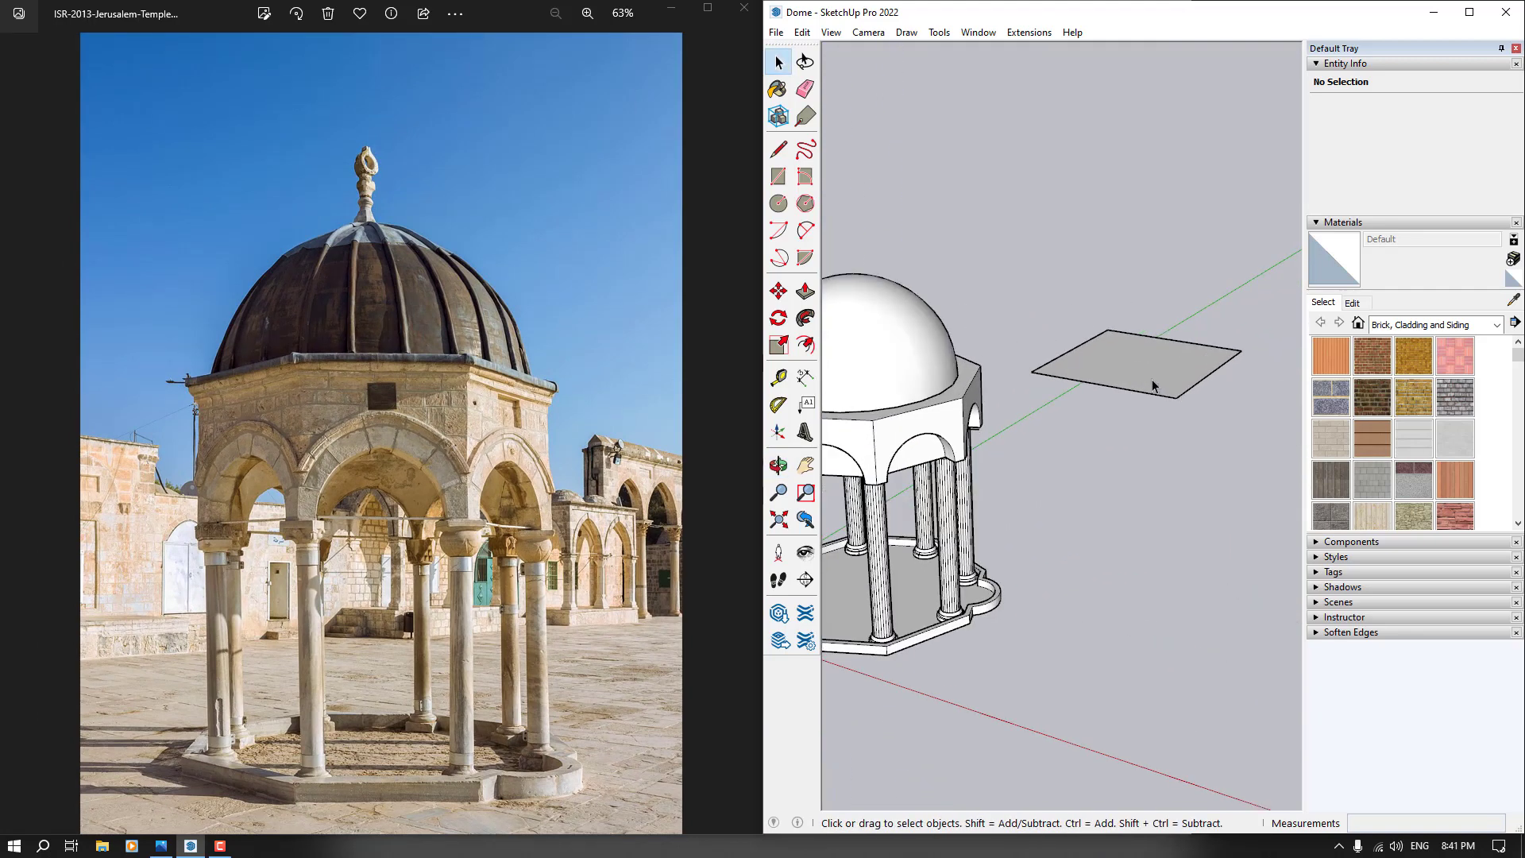
{"action": "double_click", "coordinate": [1152, 381]}
{"action": "left_click", "coordinate": [1126, 438]}
{"action": "key", "text": "Delete"}
{"action": "scroll", "coordinate": [1150, 402], "scroll_direction": "down", "scroll_amount": 2}
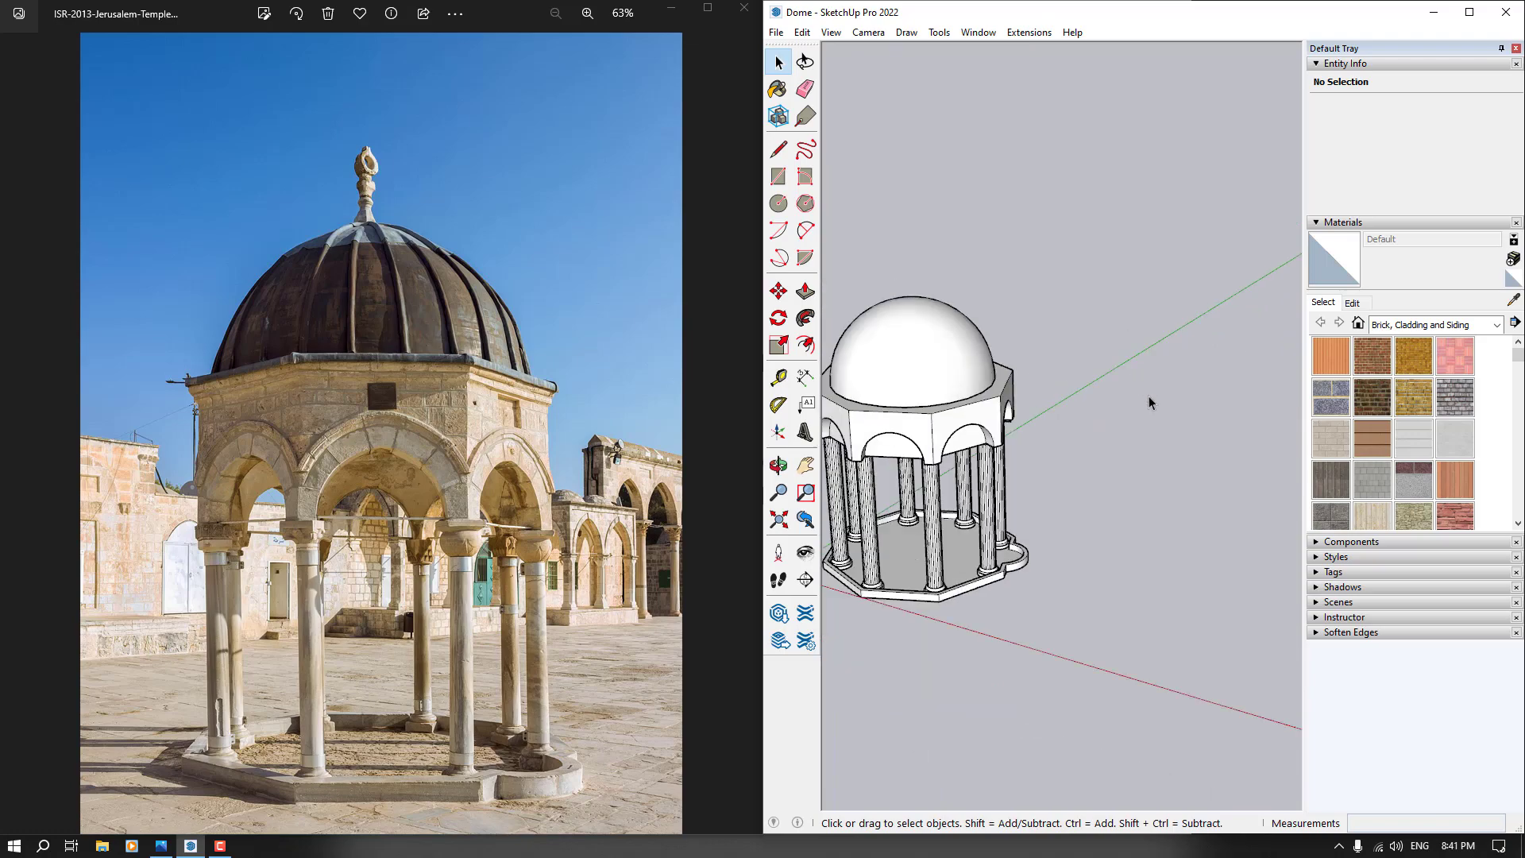
Paint the octagonal wall block with the Cinder Block material
{"action": "middle_click_drag", "start_coordinate": [1150, 402], "coordinate": [987, 320]}
{"action": "scroll", "coordinate": [1000, 445], "scroll_direction": "up", "scroll_amount": 5}
{"action": "middle_click_drag", "start_coordinate": [1004, 456], "coordinate": [999, 377]}
{"action": "scroll", "coordinate": [1024, 310], "scroll_direction": "up", "scroll_amount": 2}
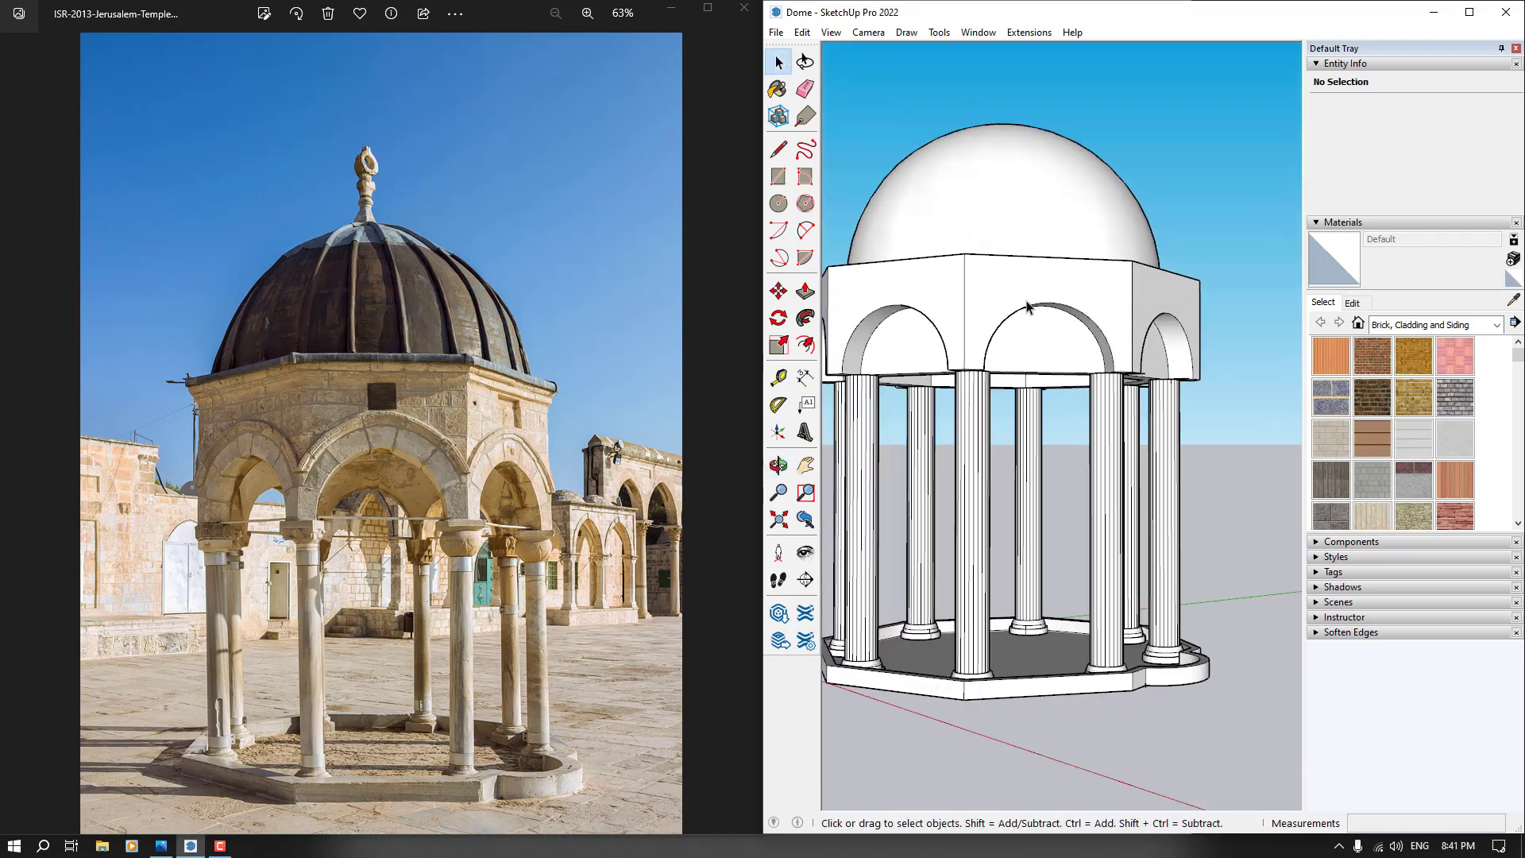
{"action": "mouse_move", "coordinate": [1017, 302]}
{"action": "middle_mouse_down"}
{"action": "mouse_move", "coordinate": [939, 540]}
{"action": "mouse_move", "coordinate": [1109, 259]}
{"action": "mouse_move", "coordinate": [913, 255]}
{"action": "mouse_move", "coordinate": [1032, 329]}
{"action": "middle_mouse_up"}
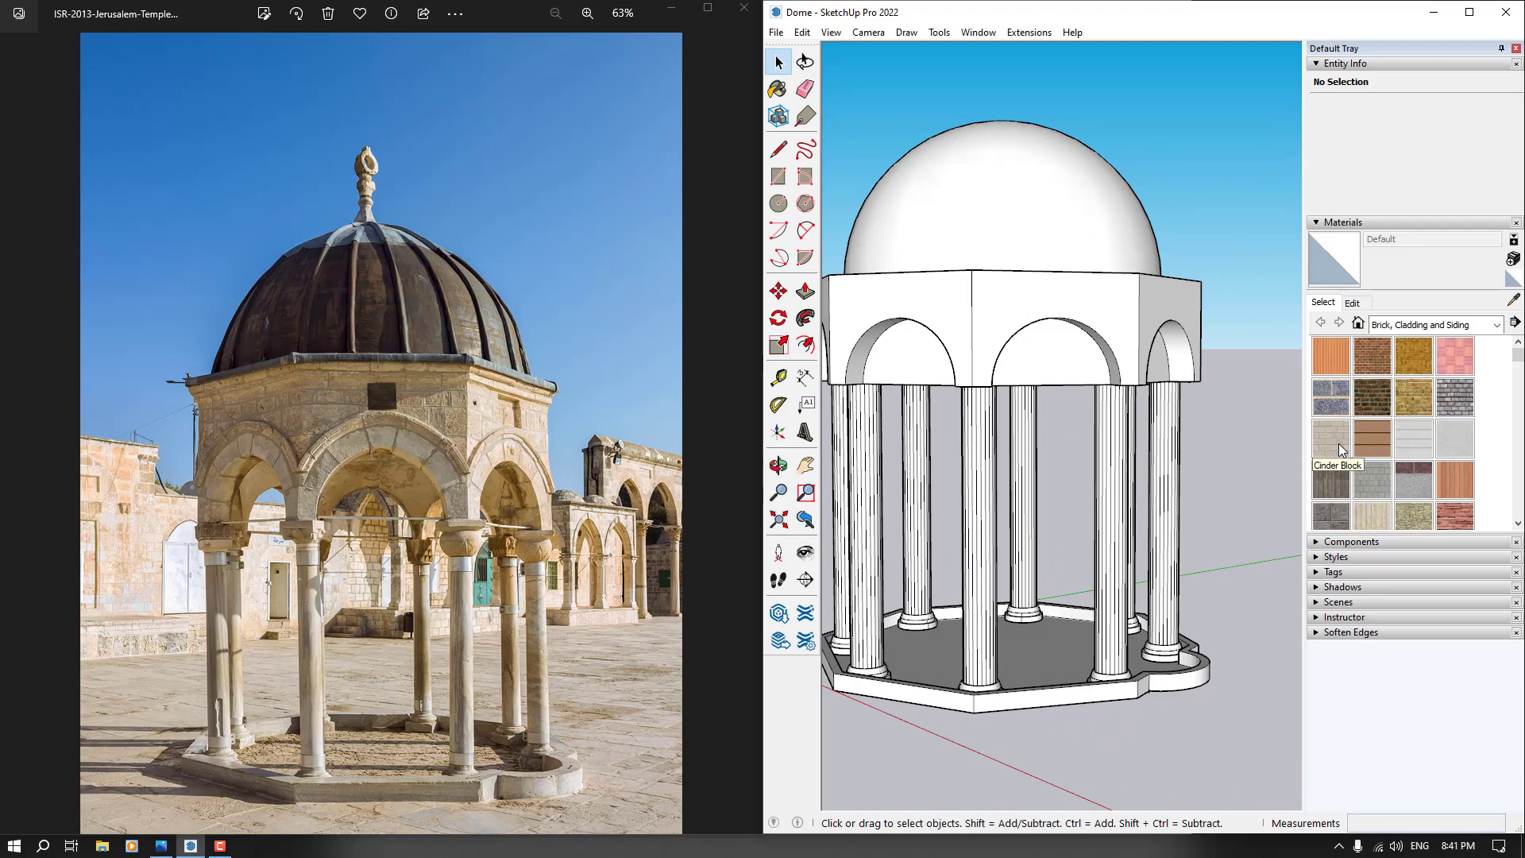
{"action": "left_click", "coordinate": [1341, 449]}
{"action": "left_click", "coordinate": [1069, 307]}
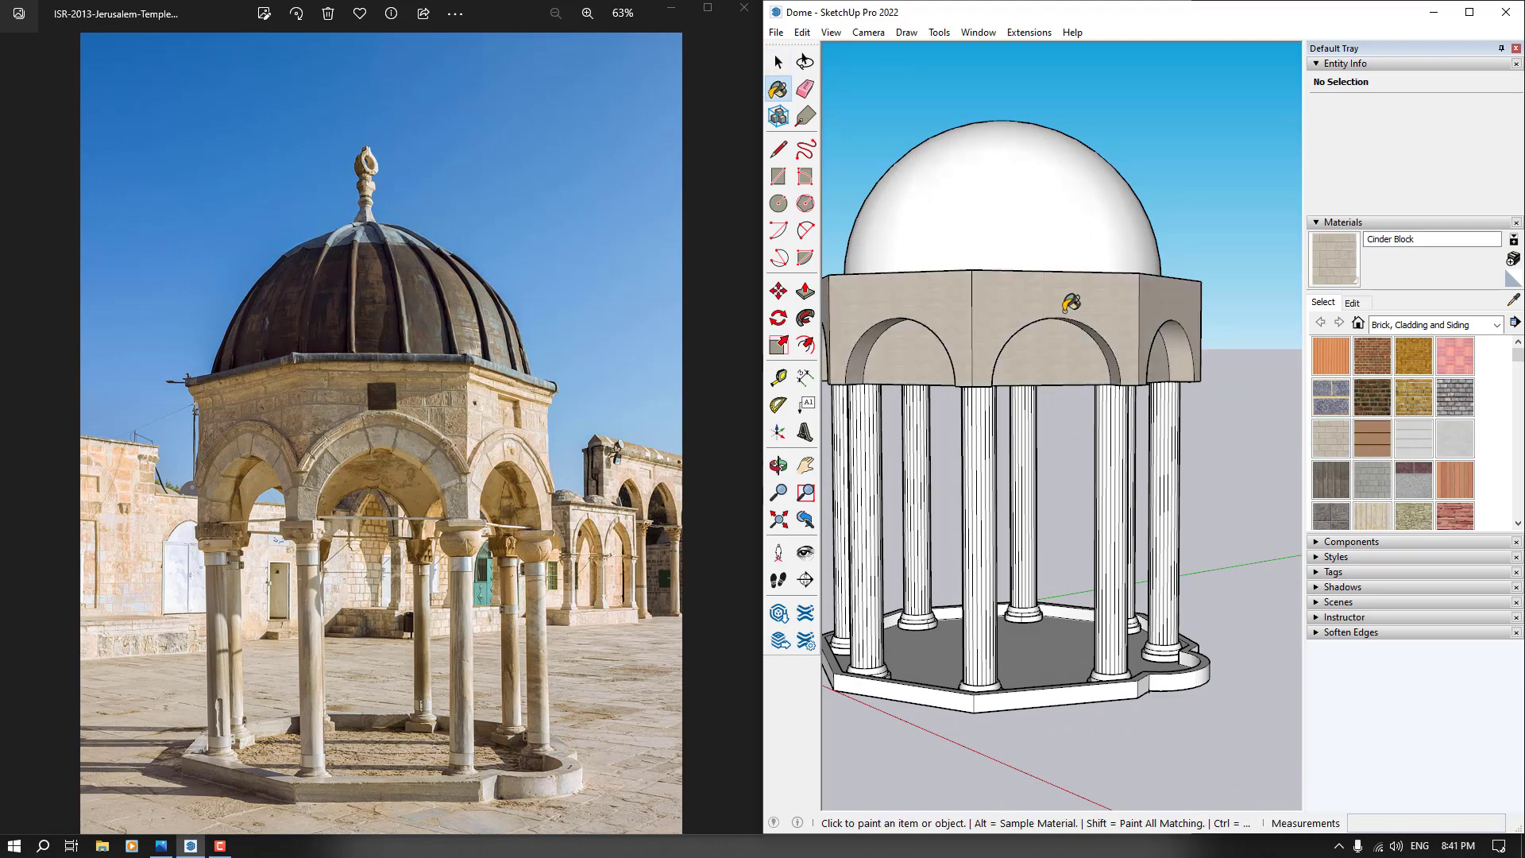
Set the Cinder Block texture size to 140 cm wide and 86 cm high, with the aspect ratio unlocked
{"action": "scroll", "coordinate": [1041, 362], "scroll_direction": "up", "scroll_amount": 6}
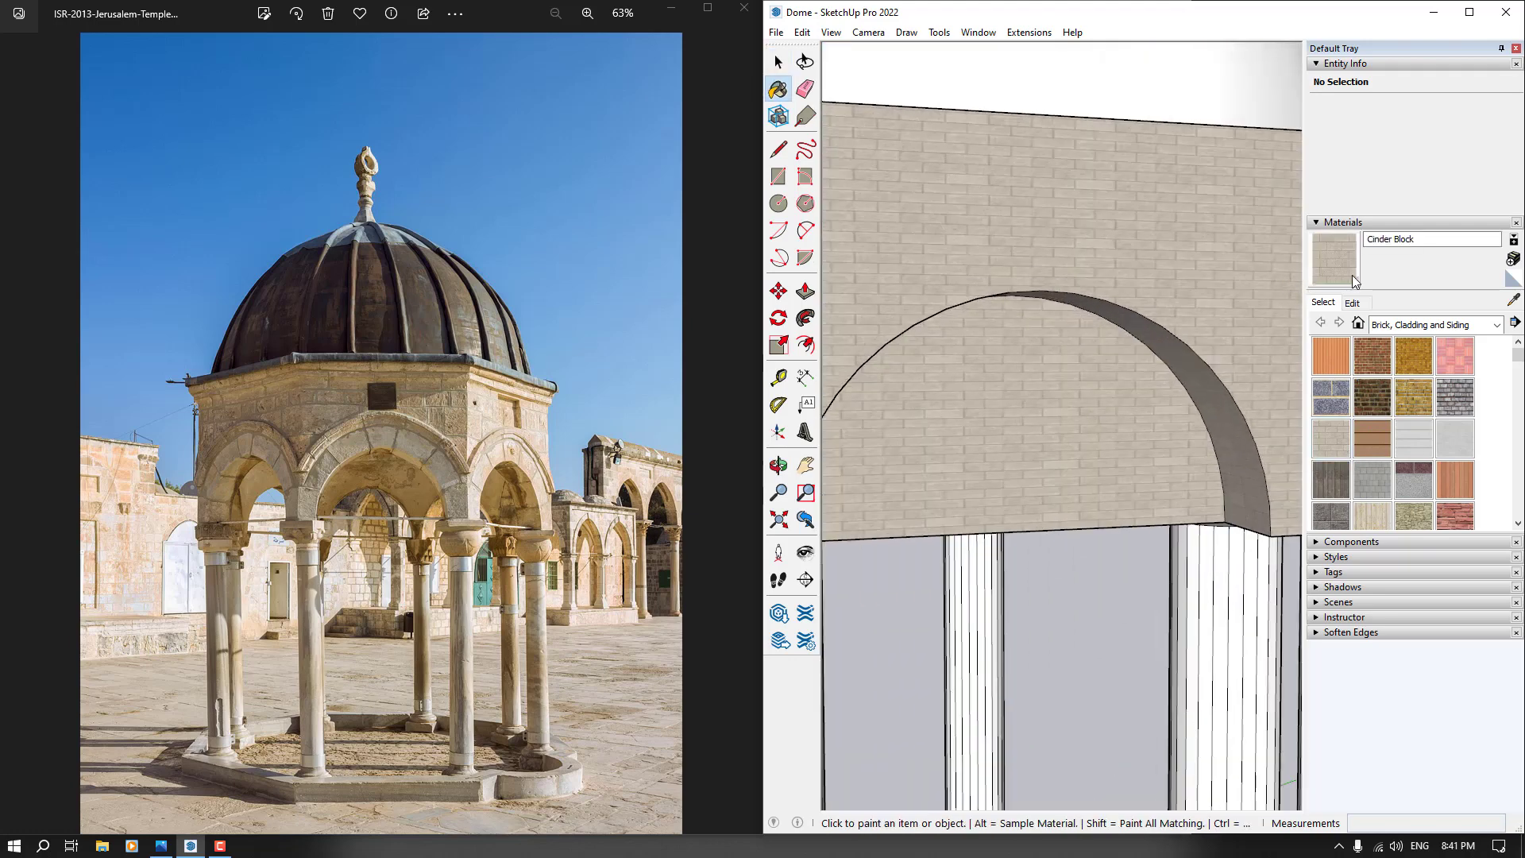
{"action": "left_click", "coordinate": [1352, 304]}
{"action": "left_click_drag", "start_coordinate": [1456, 363], "coordinate": [1384, 363]}
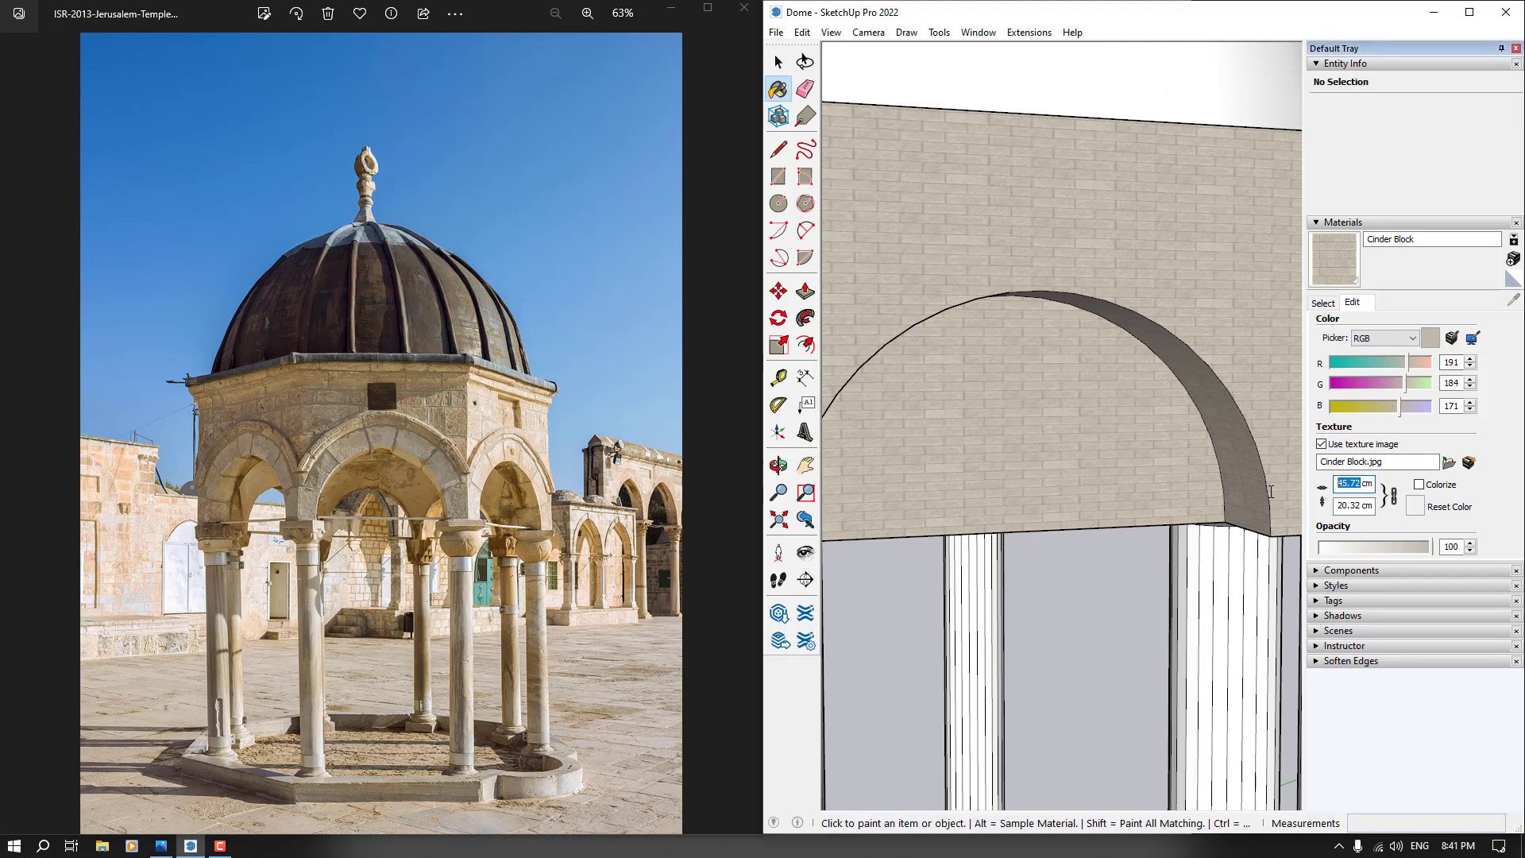
{"action": "type", "text": "100"}
{"action": "key", "text": "Return"}
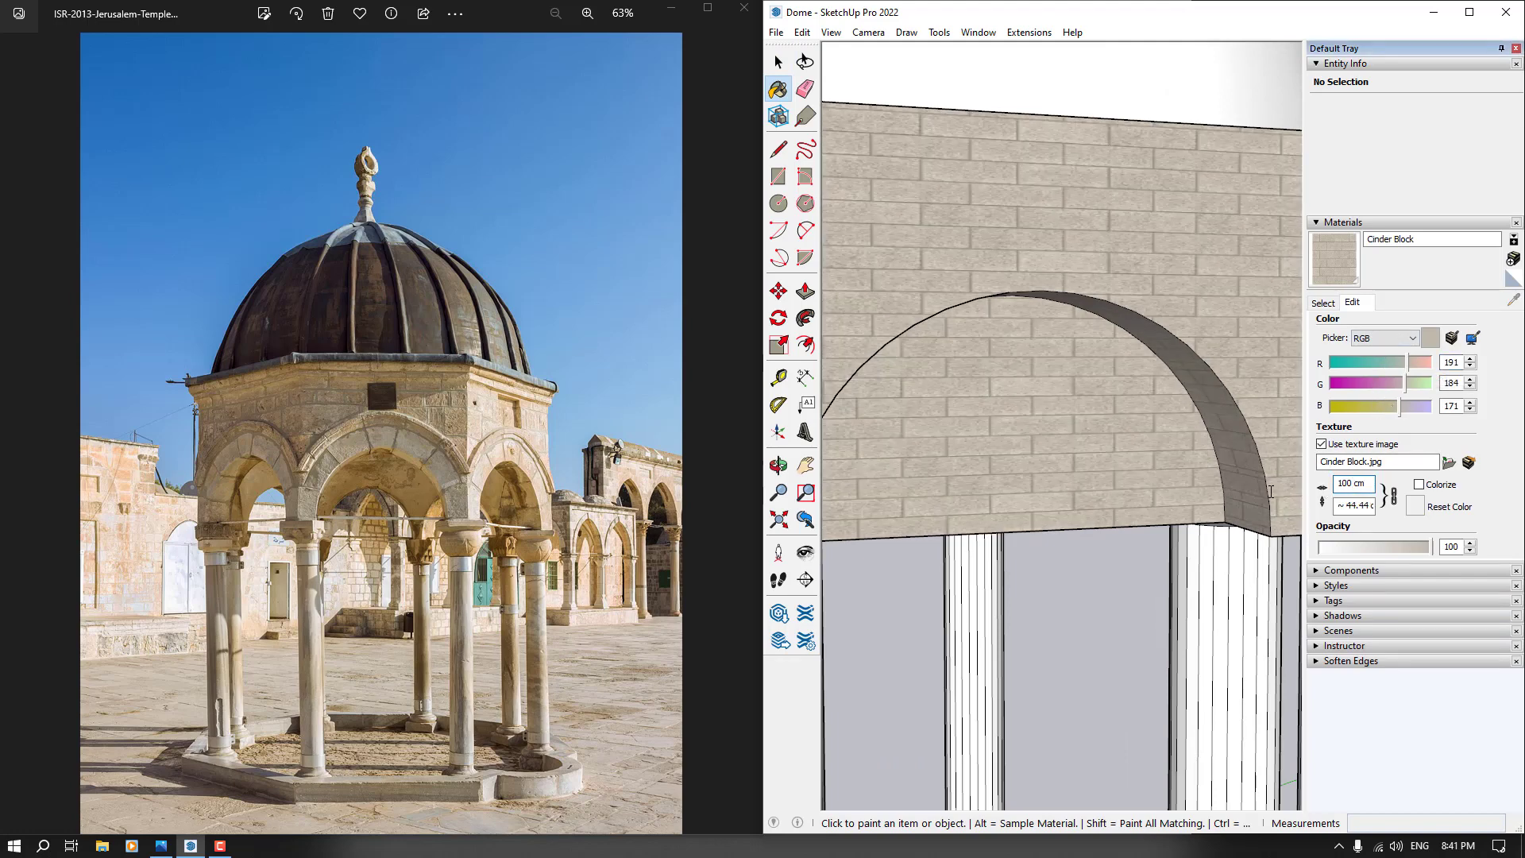
{"action": "key", "text": "BackSpace"}
{"action": "key", "text": "BackSpace"}
{"action": "type", "text": "40."}
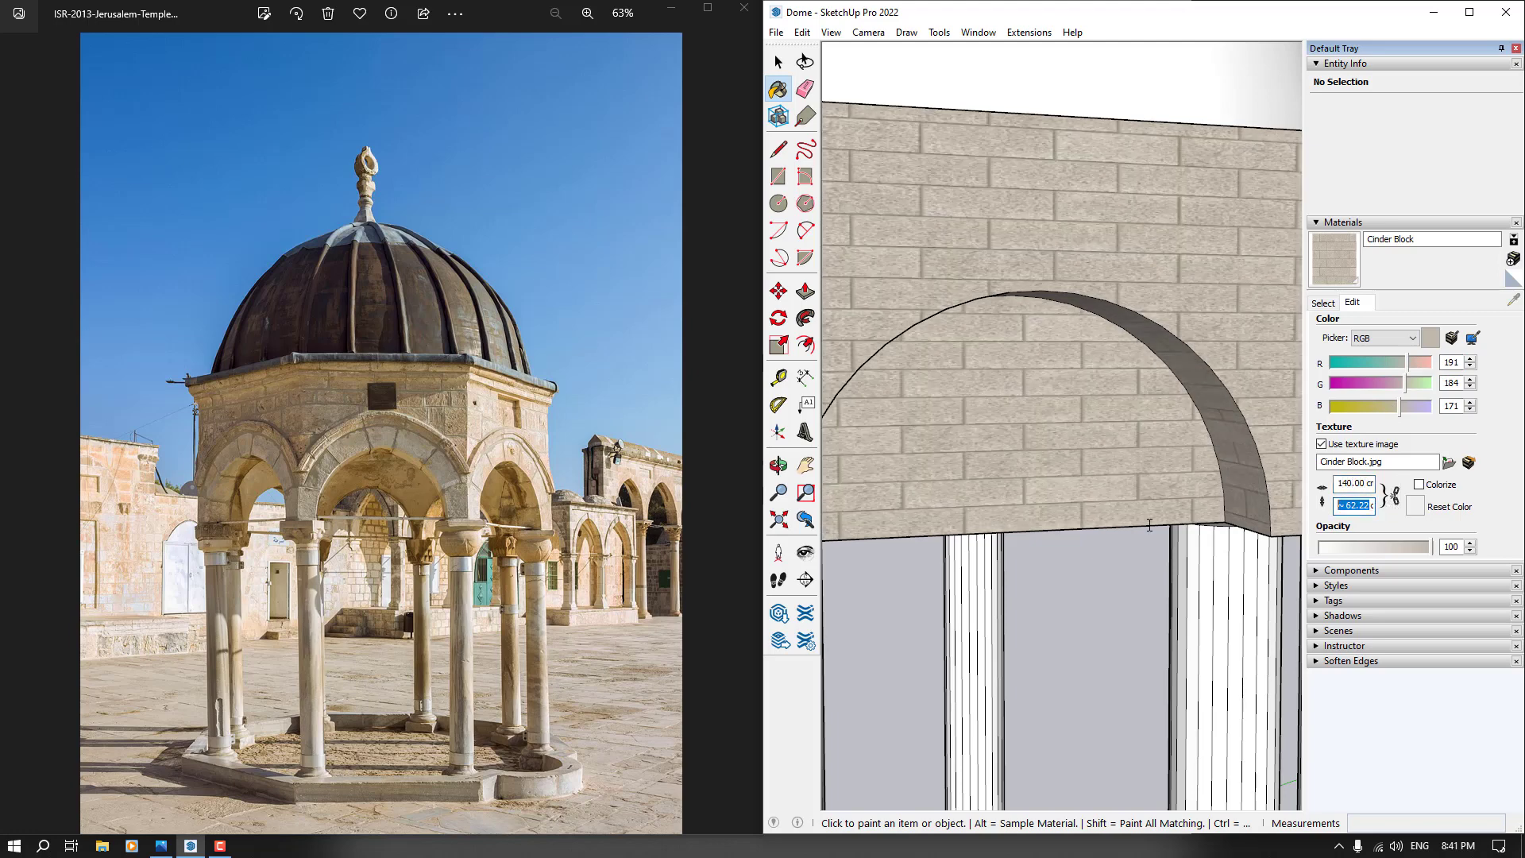
{"action": "type", "text": "86"}
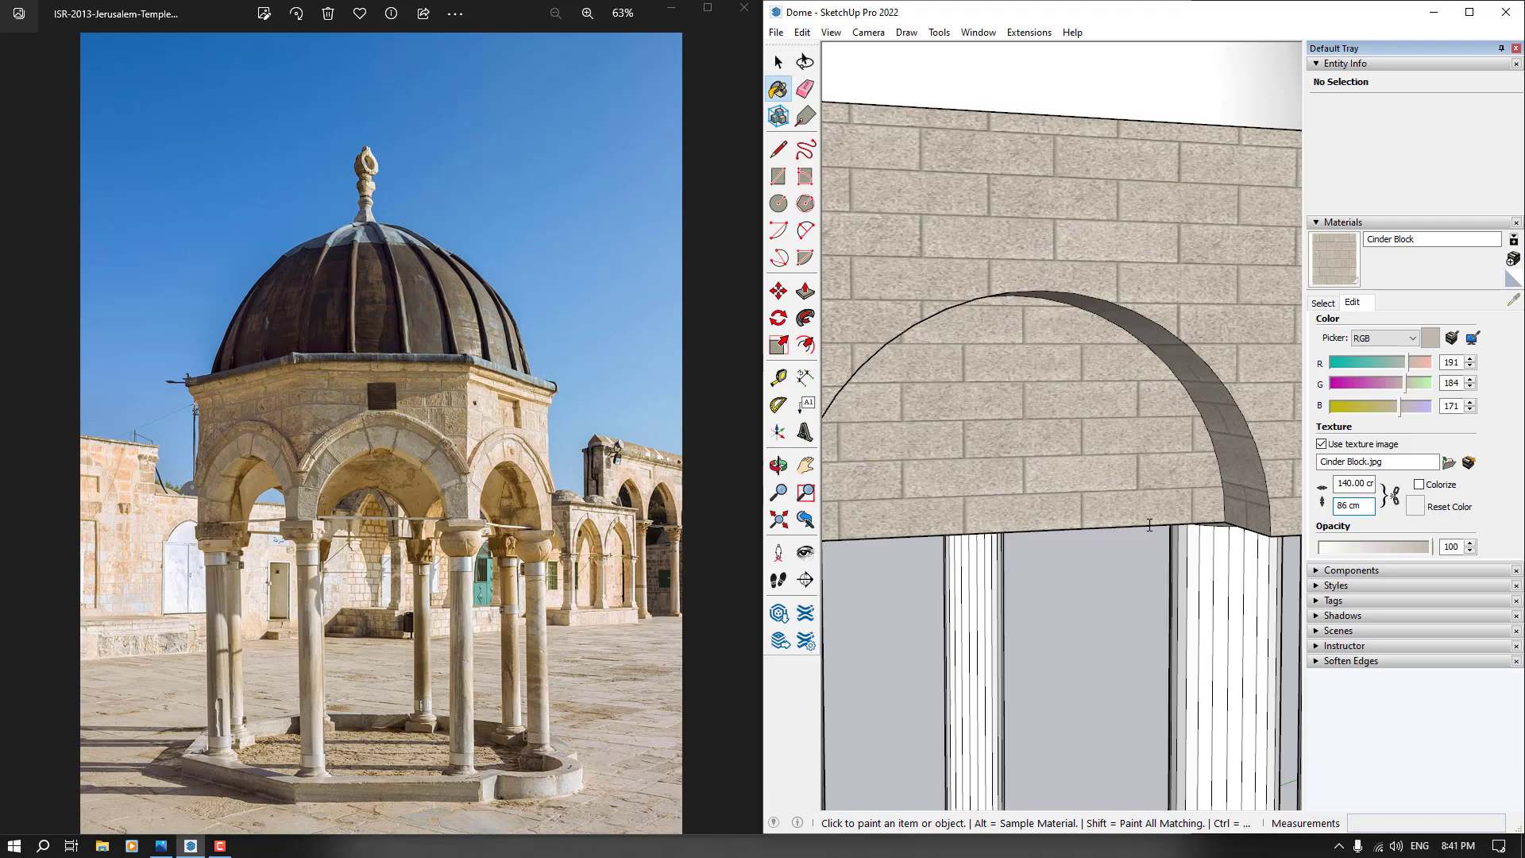
Match the Cinder Block material's colour to the sandstone wall above the arch in the reference photo
{"action": "scroll", "coordinate": [1034, 439], "scroll_direction": "down", "scroll_amount": 5}
{"action": "middle_click_drag", "start_coordinate": [1034, 439], "coordinate": [983, 372]}
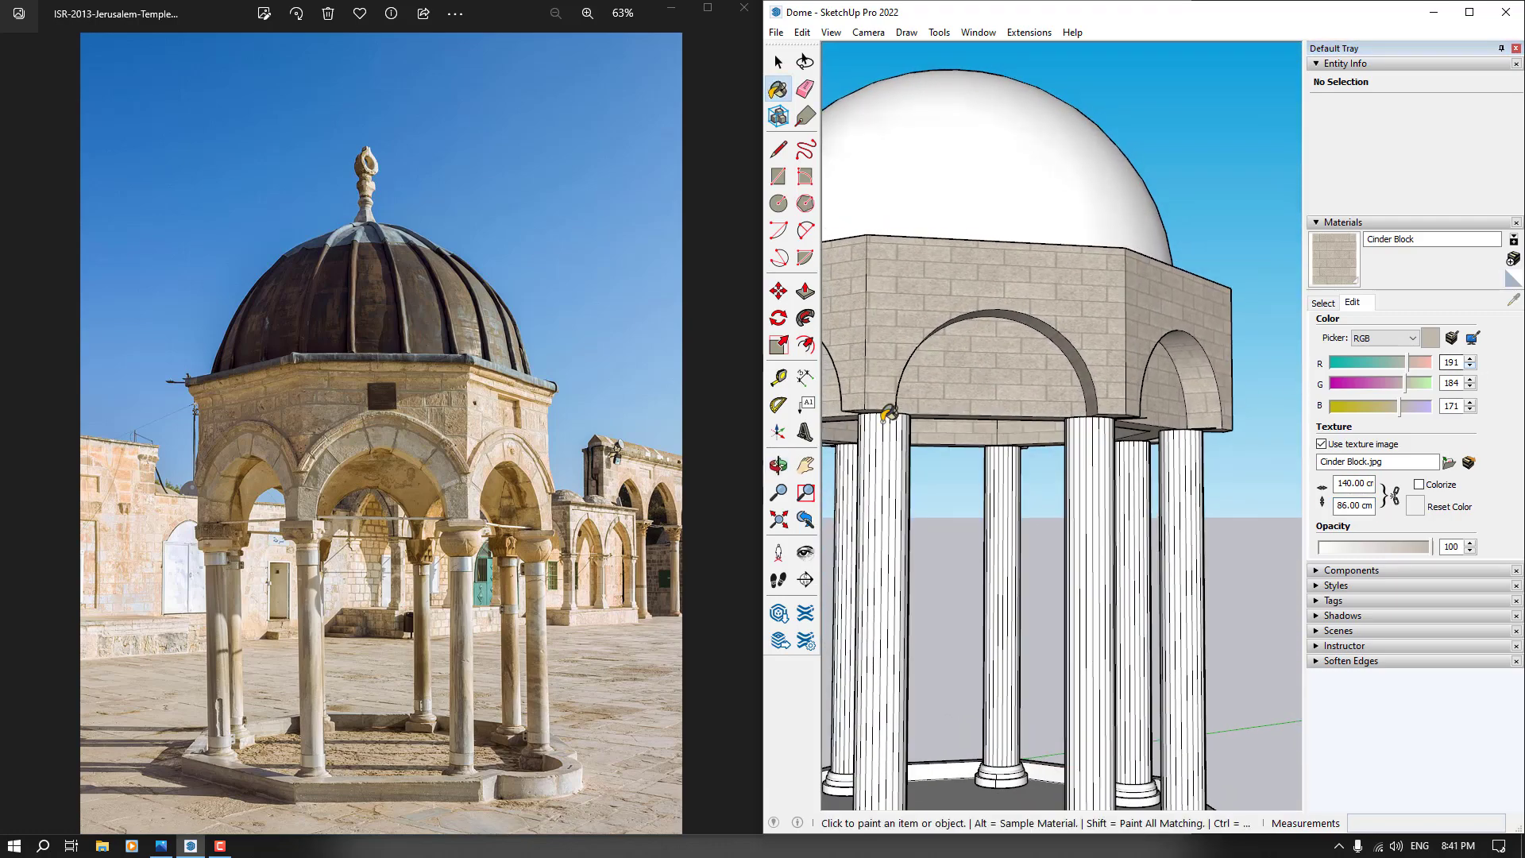
{"action": "left_click", "coordinate": [432, 408]}
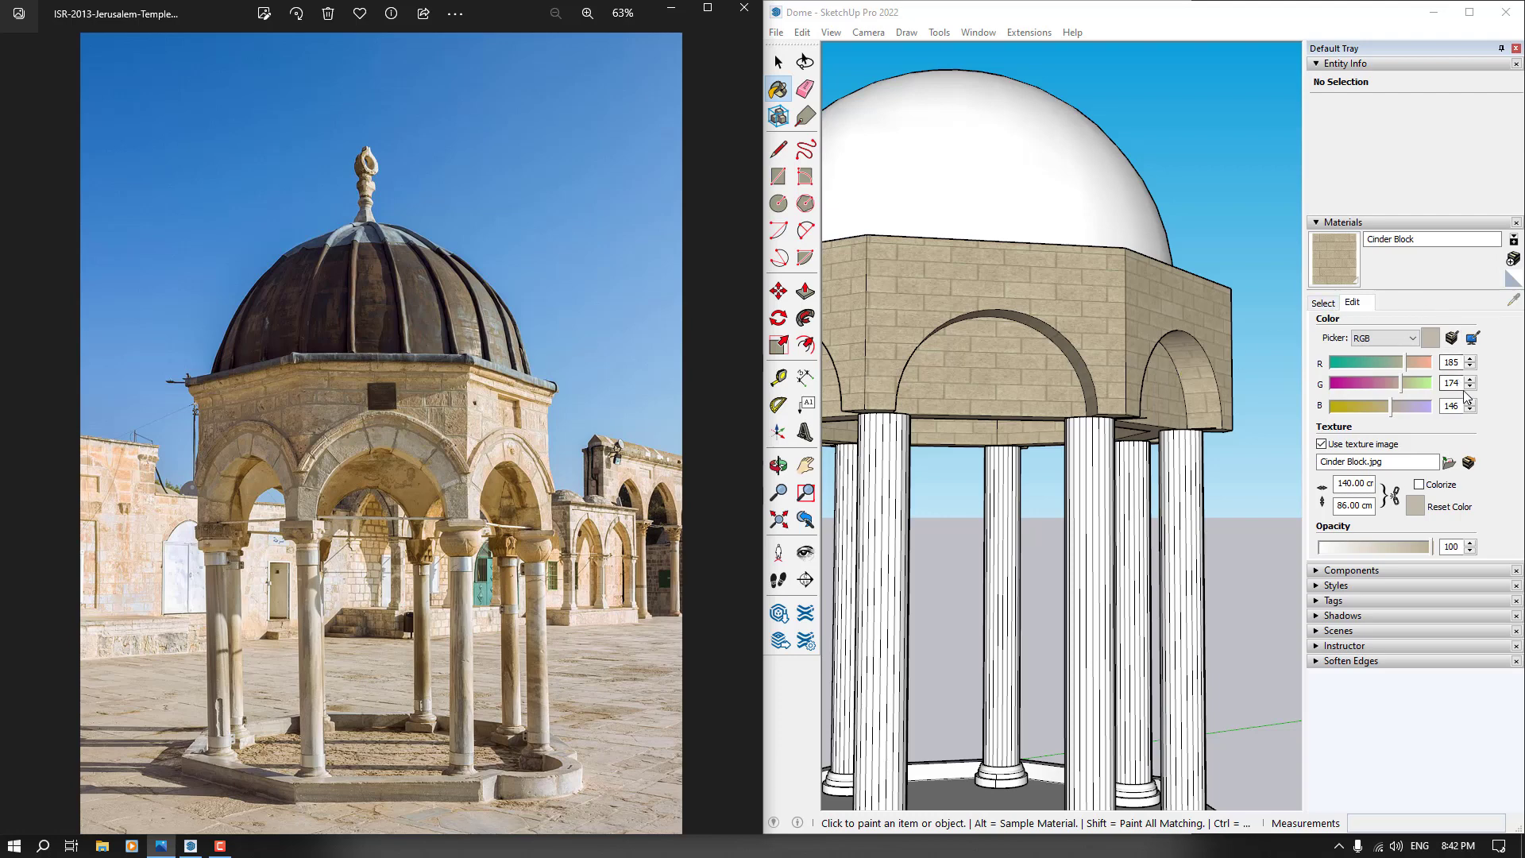
Set the red value of the Cinder Block material's colour to 186
{"action": "double_click", "coordinate": [1451, 362]}
{"action": "type", "text": "186"}
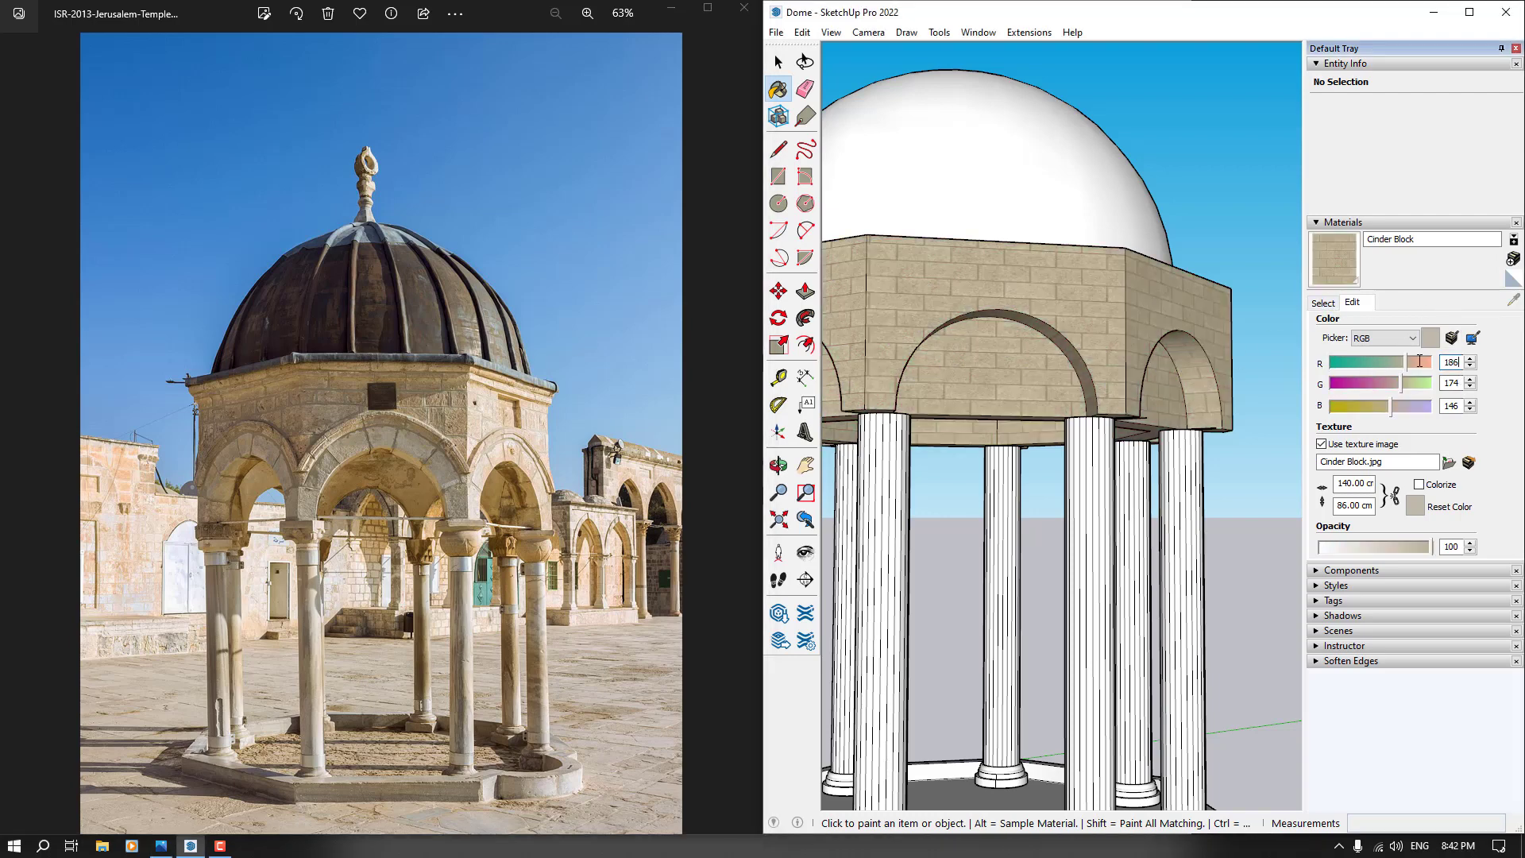
{"action": "scroll", "coordinate": [1213, 436], "scroll_direction": "down", "scroll_amount": 3}
{"action": "middle_click_drag", "start_coordinate": [1183, 445], "coordinate": [1024, 541]}
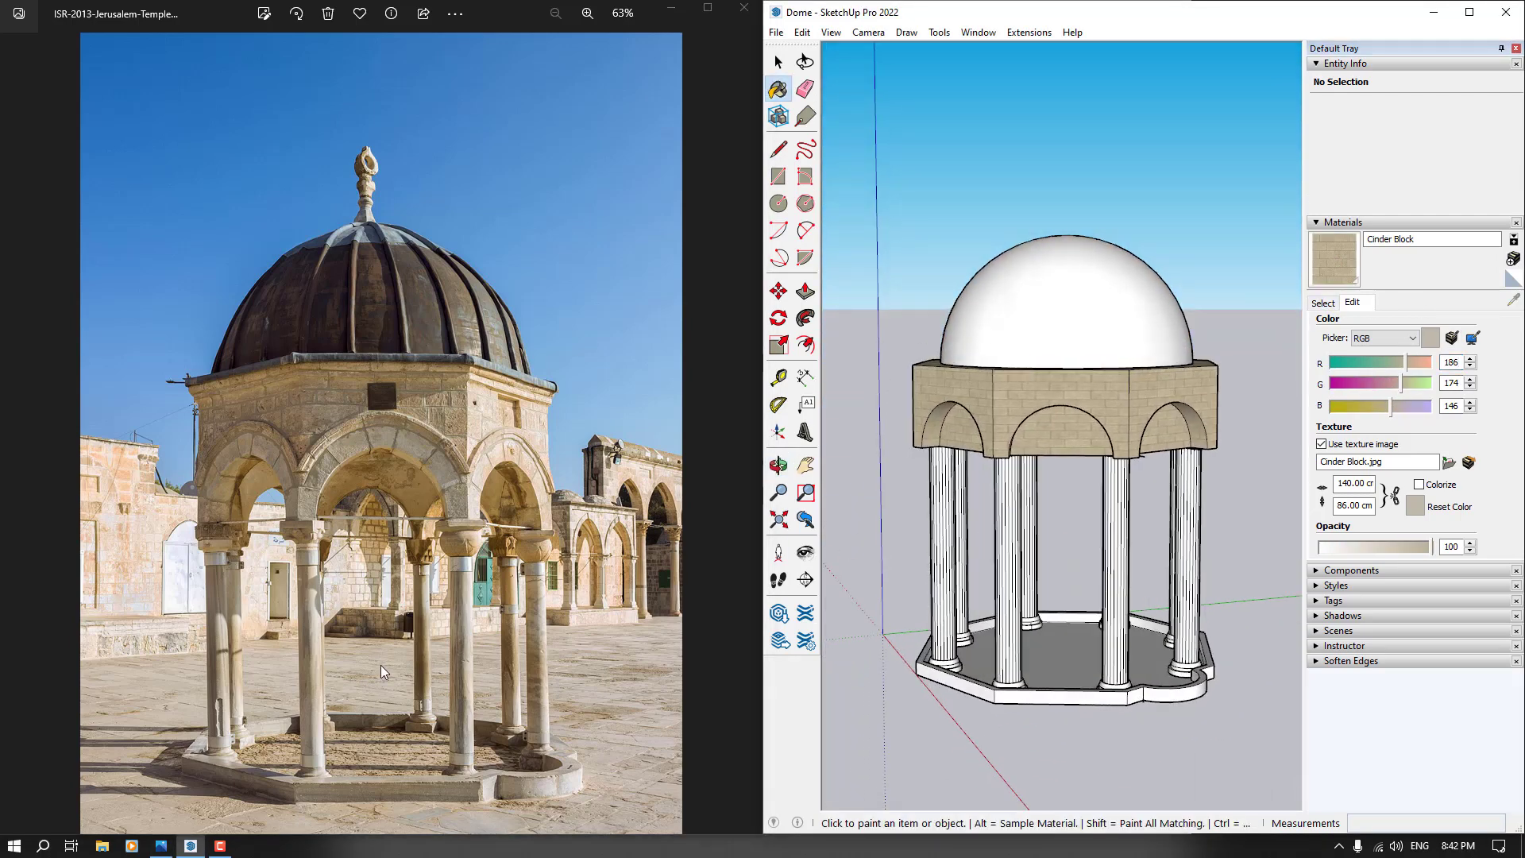
Paint the pavilion's columns with Color A01 from the Colors material collection
{"action": "scroll", "coordinate": [421, 691], "scroll_direction": "up", "scroll_amount": 3}
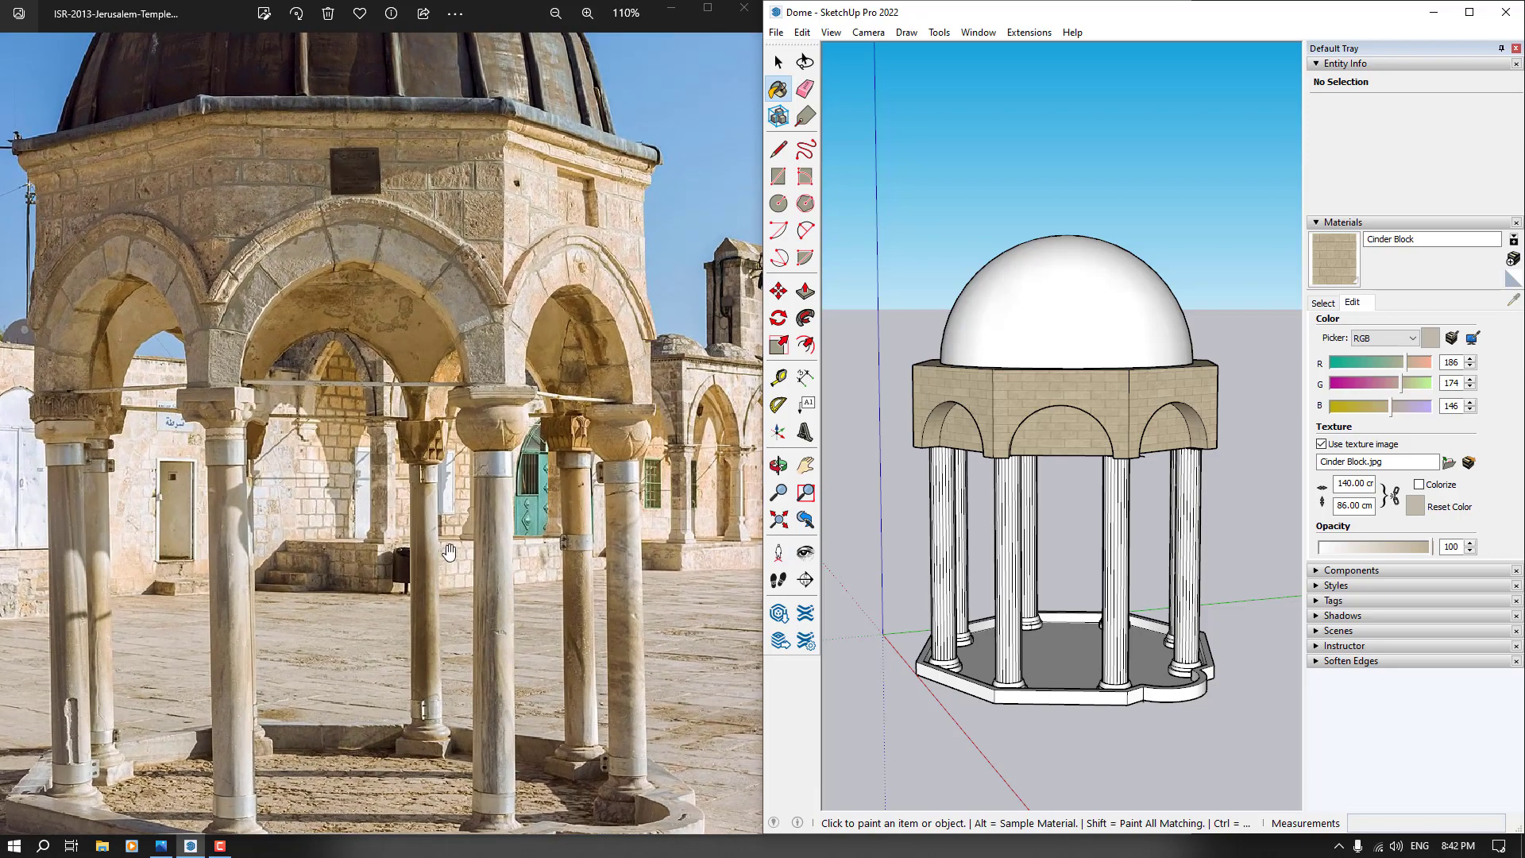
{"action": "left_click", "coordinate": [1323, 303]}
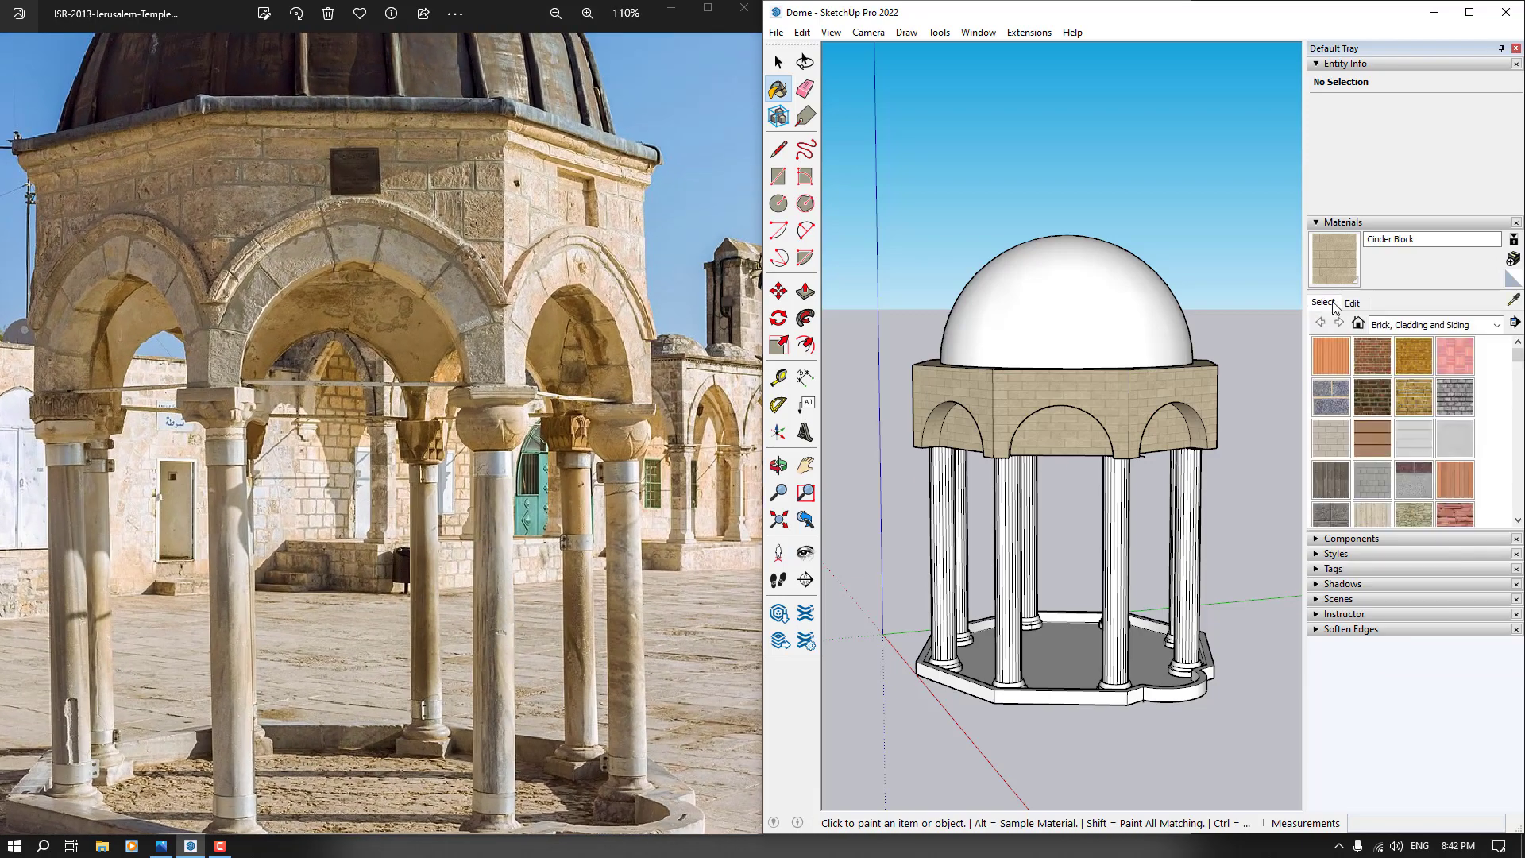
{"action": "left_click", "coordinate": [1419, 326]}
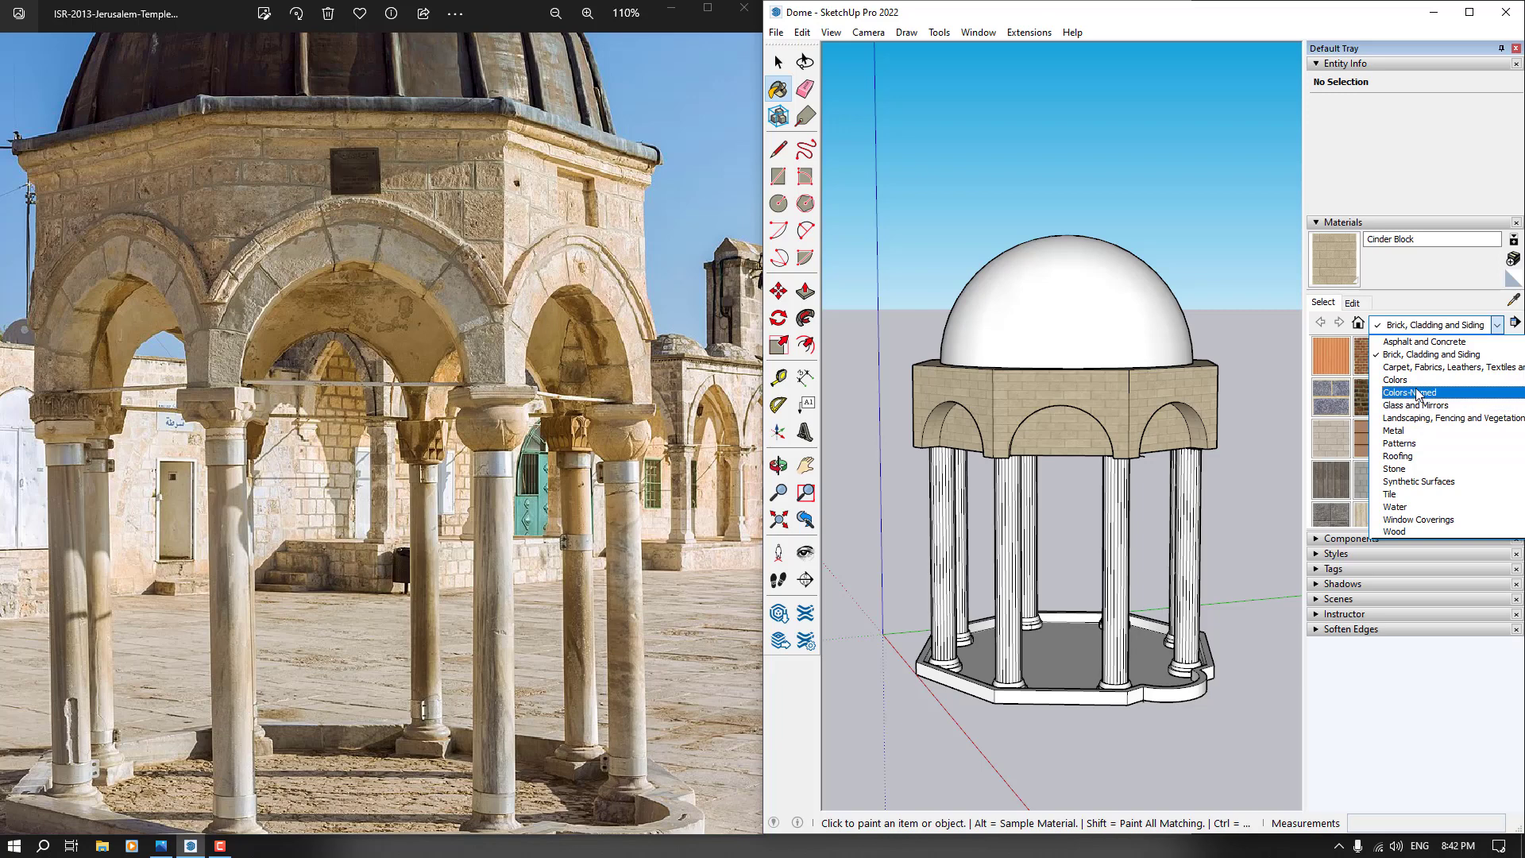
{"action": "left_click", "coordinate": [1404, 381]}
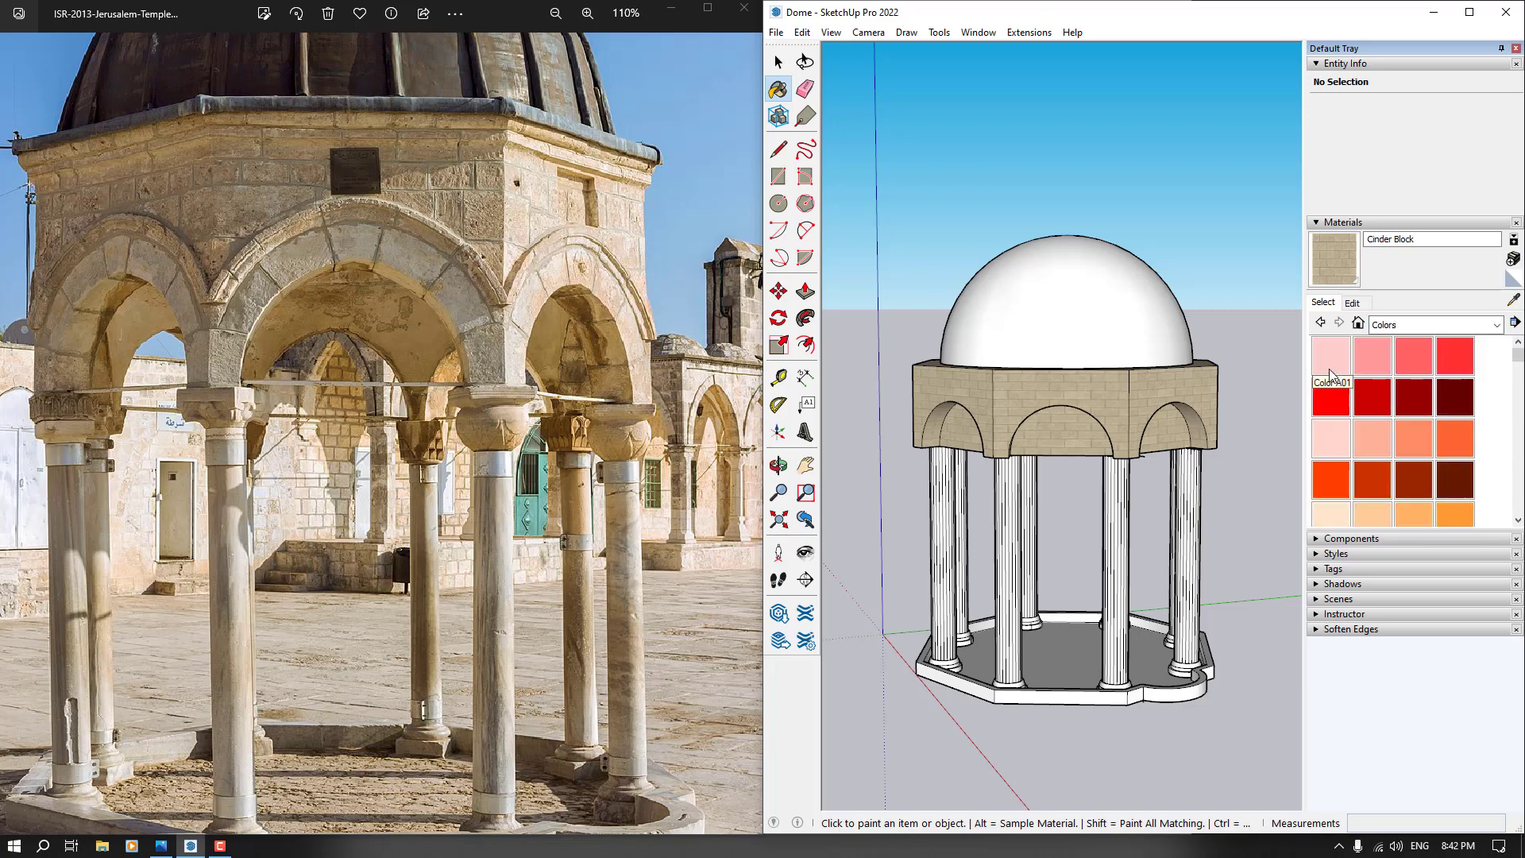
{"action": "left_click", "coordinate": [1328, 364]}
{"action": "scroll", "coordinate": [1116, 500], "scroll_direction": "up", "scroll_amount": 5}
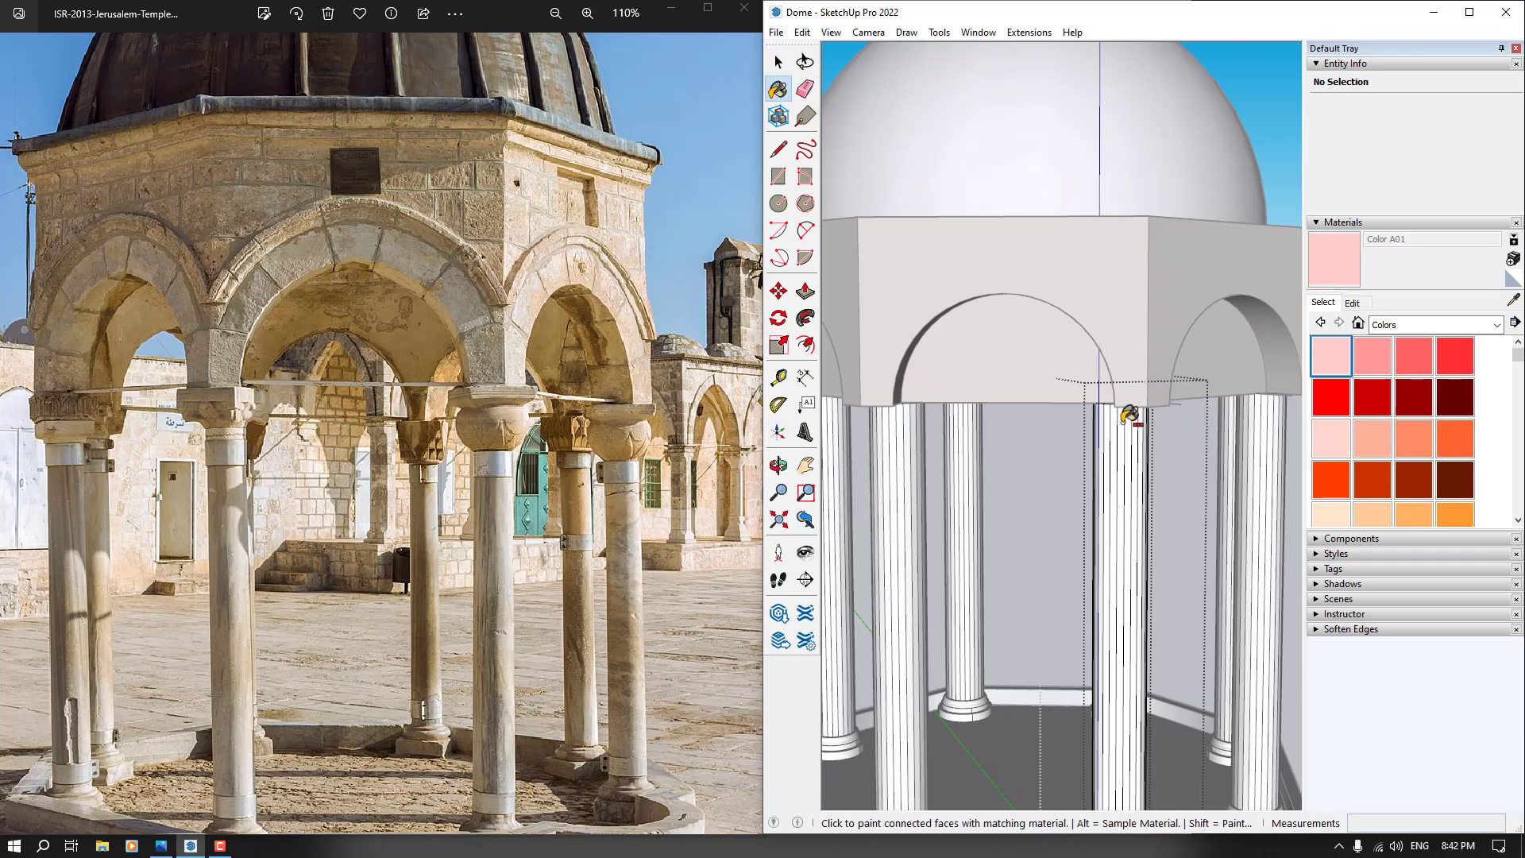
{"action": "scroll", "coordinate": [1126, 416], "scroll_direction": "up", "scroll_amount": 3}
{"action": "left_click", "coordinate": [1086, 397]}
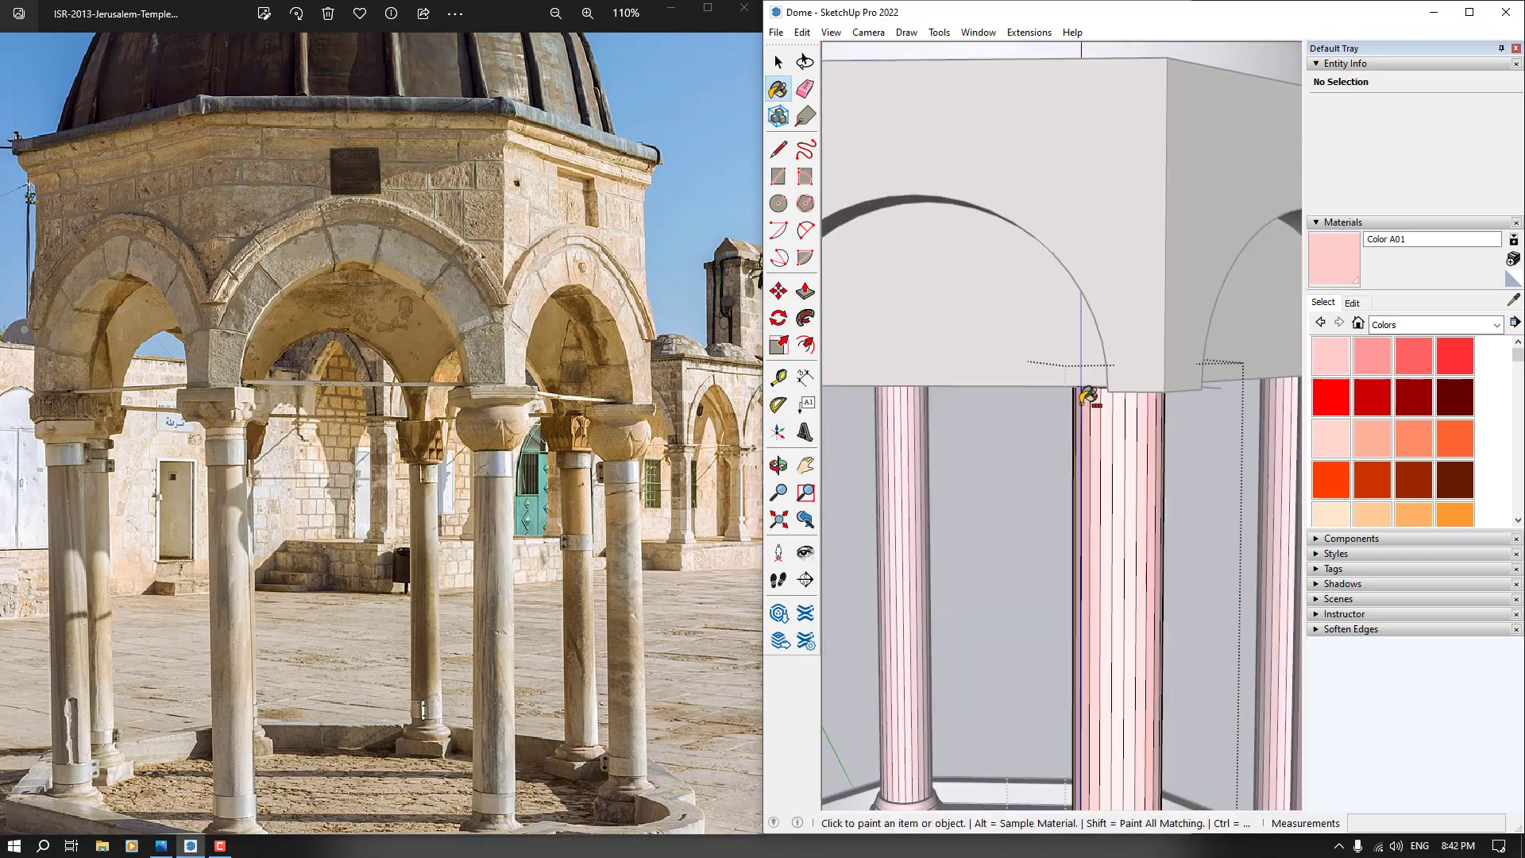
Match the column material Color A01 to the light grey stone of a front column in the reference photo
{"action": "scroll", "coordinate": [1085, 397], "scroll_direction": "down", "scroll_amount": 5}
{"action": "key", "text": "space"}
{"action": "left_click", "coordinate": [1353, 303]}
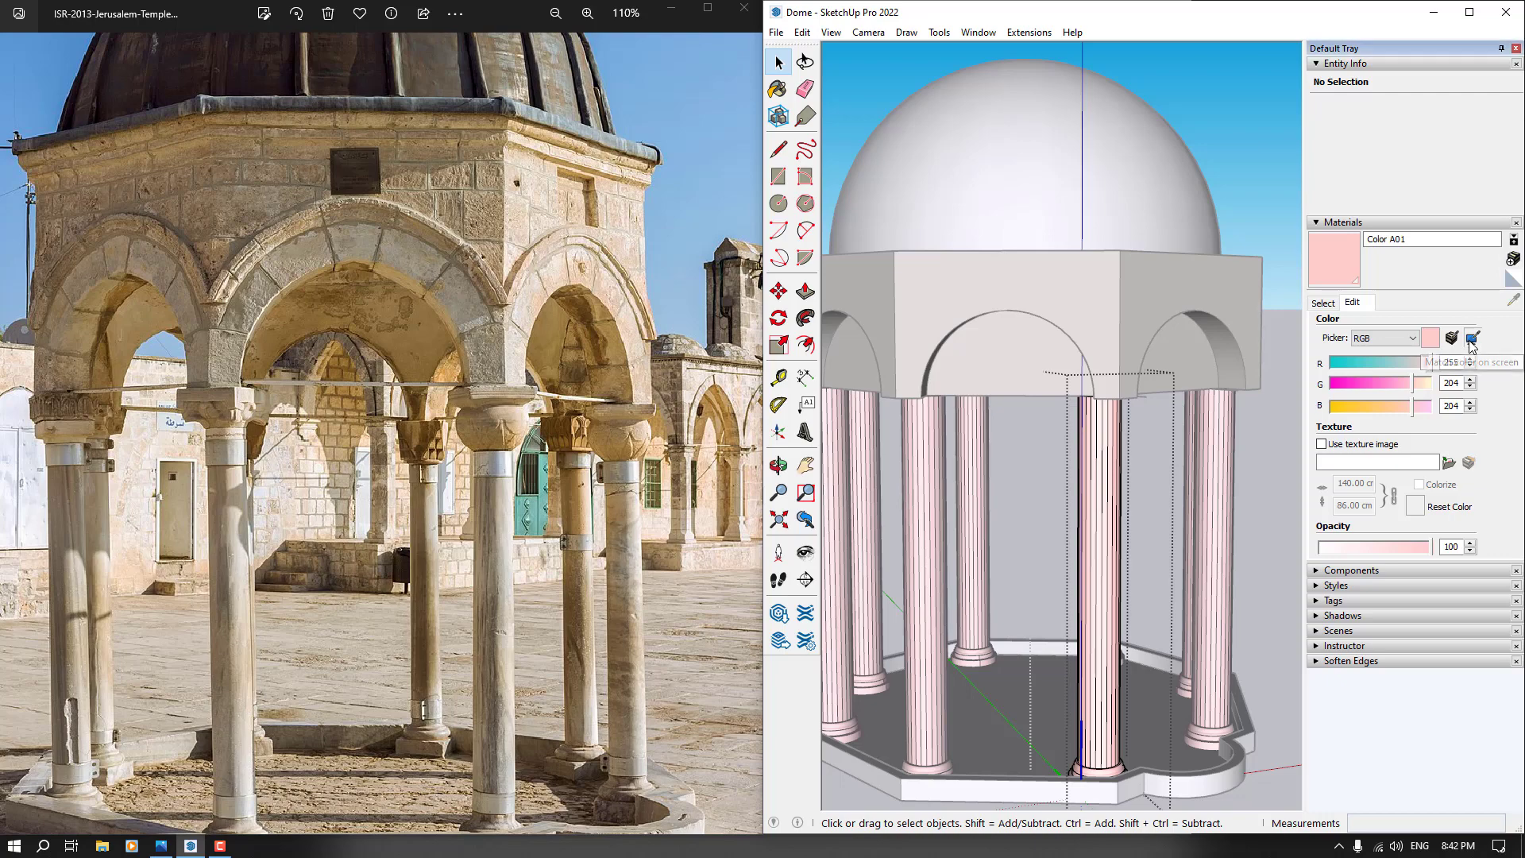
{"action": "scroll", "coordinate": [489, 505], "scroll_direction": "up", "scroll_amount": 3}
{"action": "left_click", "coordinate": [489, 505]}
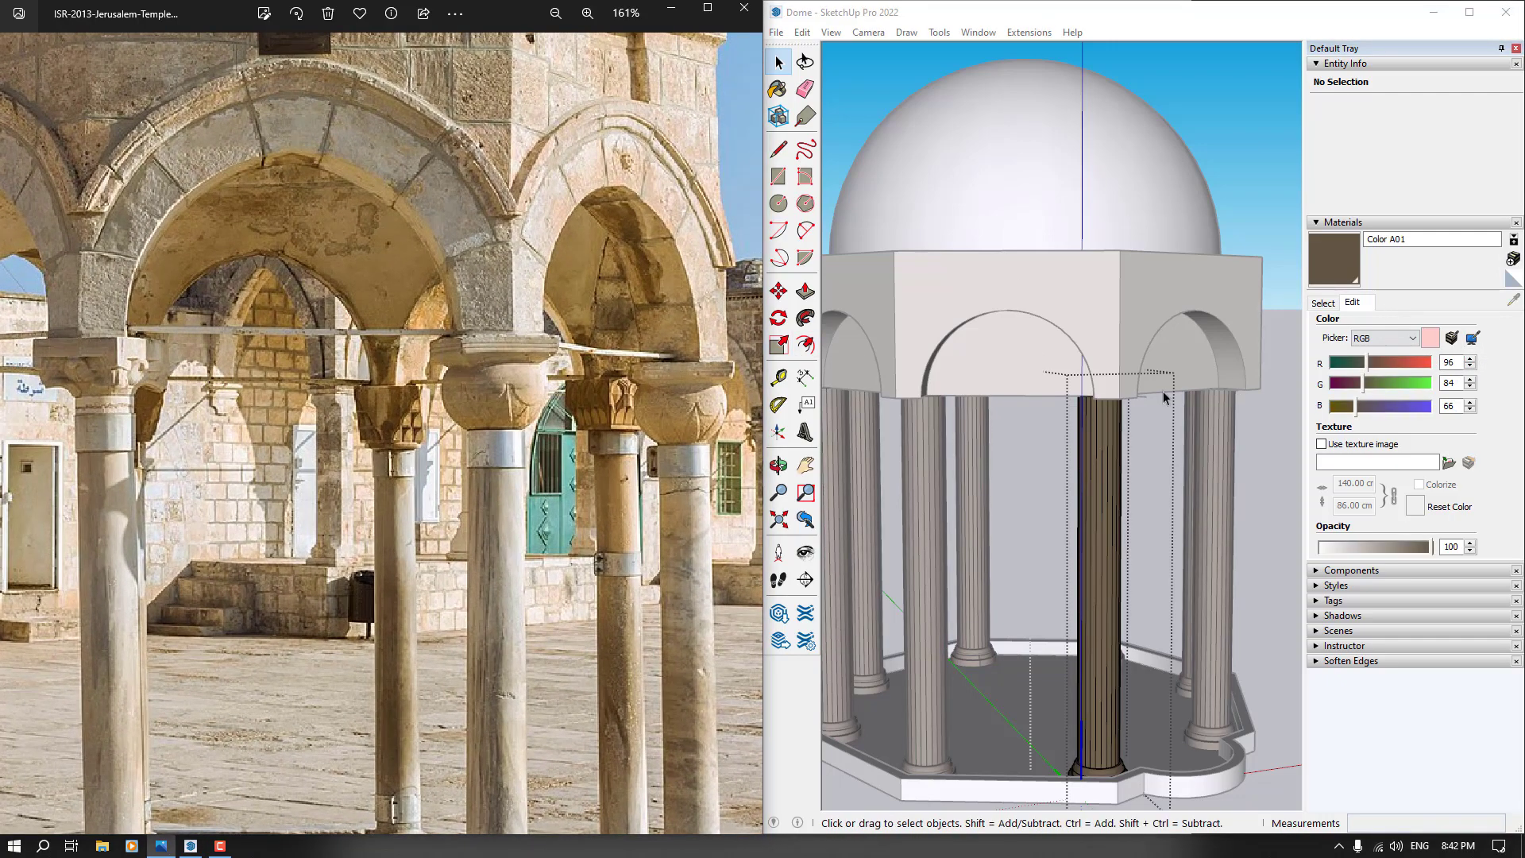
{"action": "left_click", "coordinate": [1473, 339]}
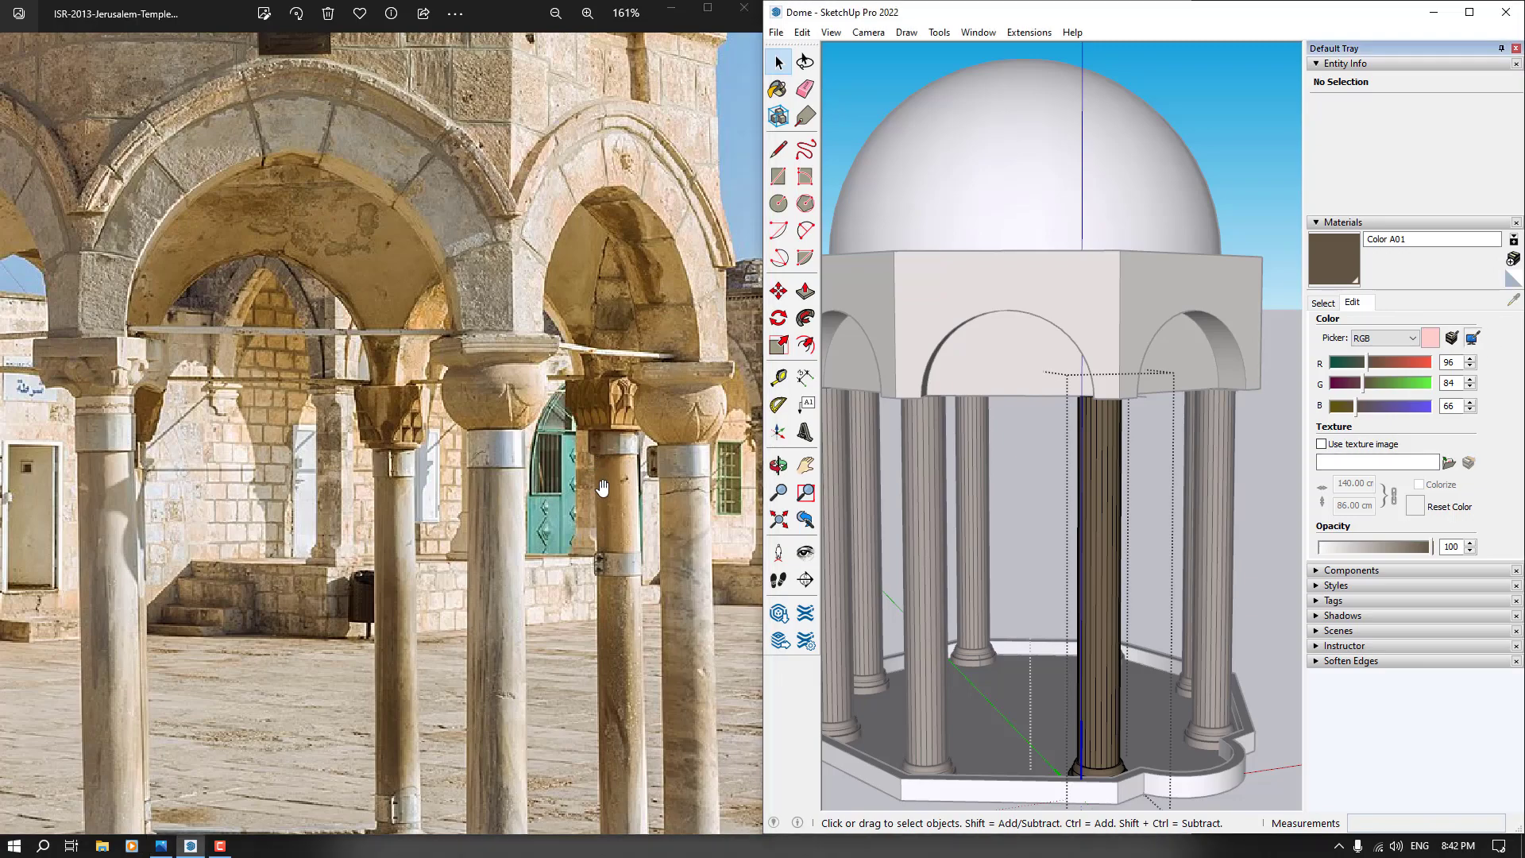
{"action": "scroll", "coordinate": [662, 340], "scroll_direction": "down", "scroll_amount": 4}
{"action": "scroll", "coordinate": [273, 491], "scroll_direction": "up", "scroll_amount": 7}
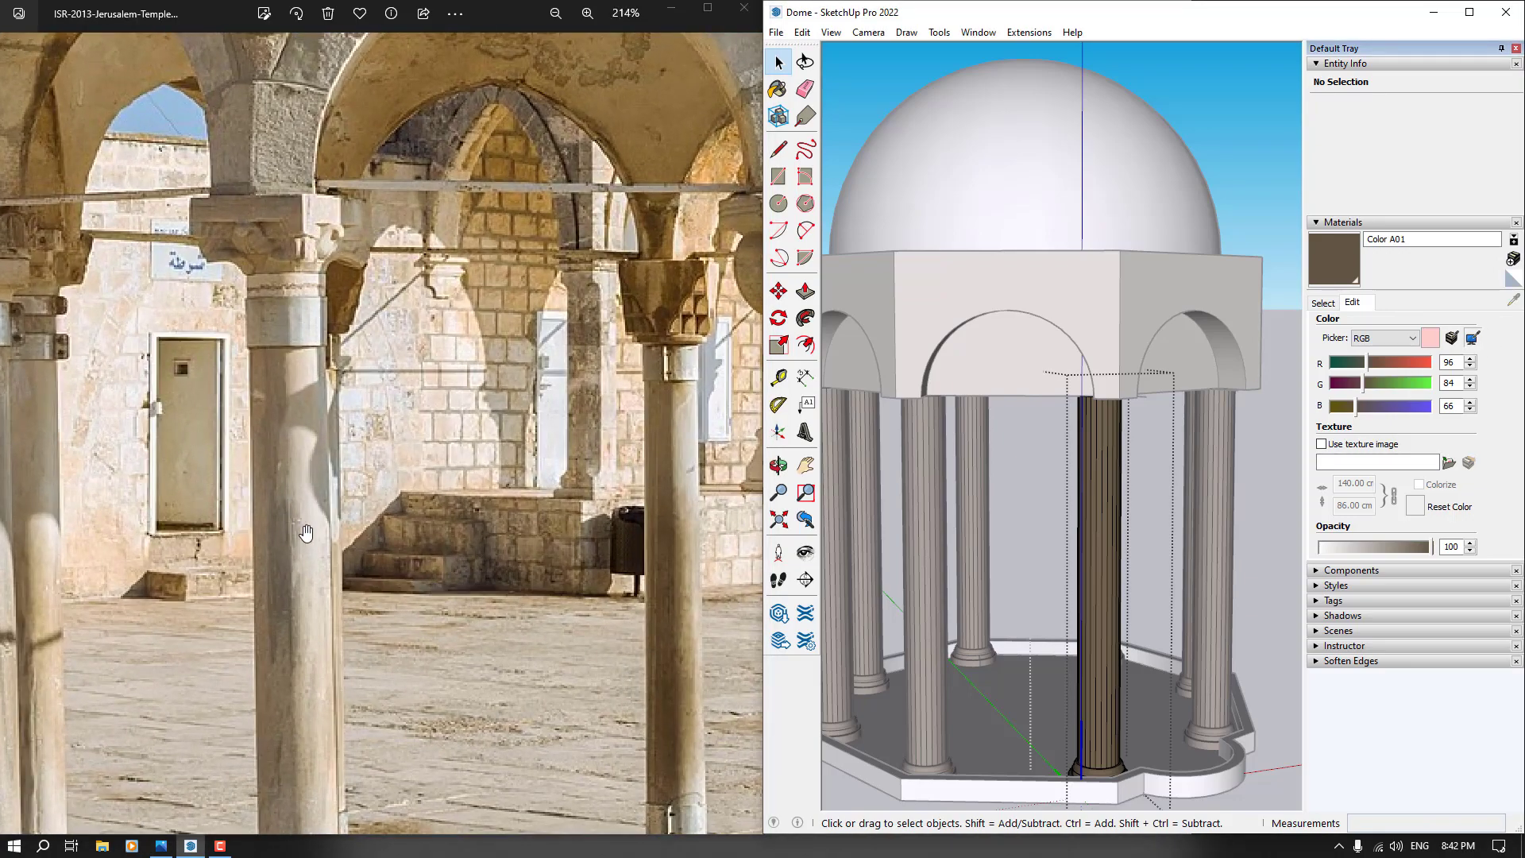
{"action": "left_click", "coordinate": [308, 532]}
{"action": "scroll", "coordinate": [953, 453], "scroll_direction": "down", "scroll_amount": 3}
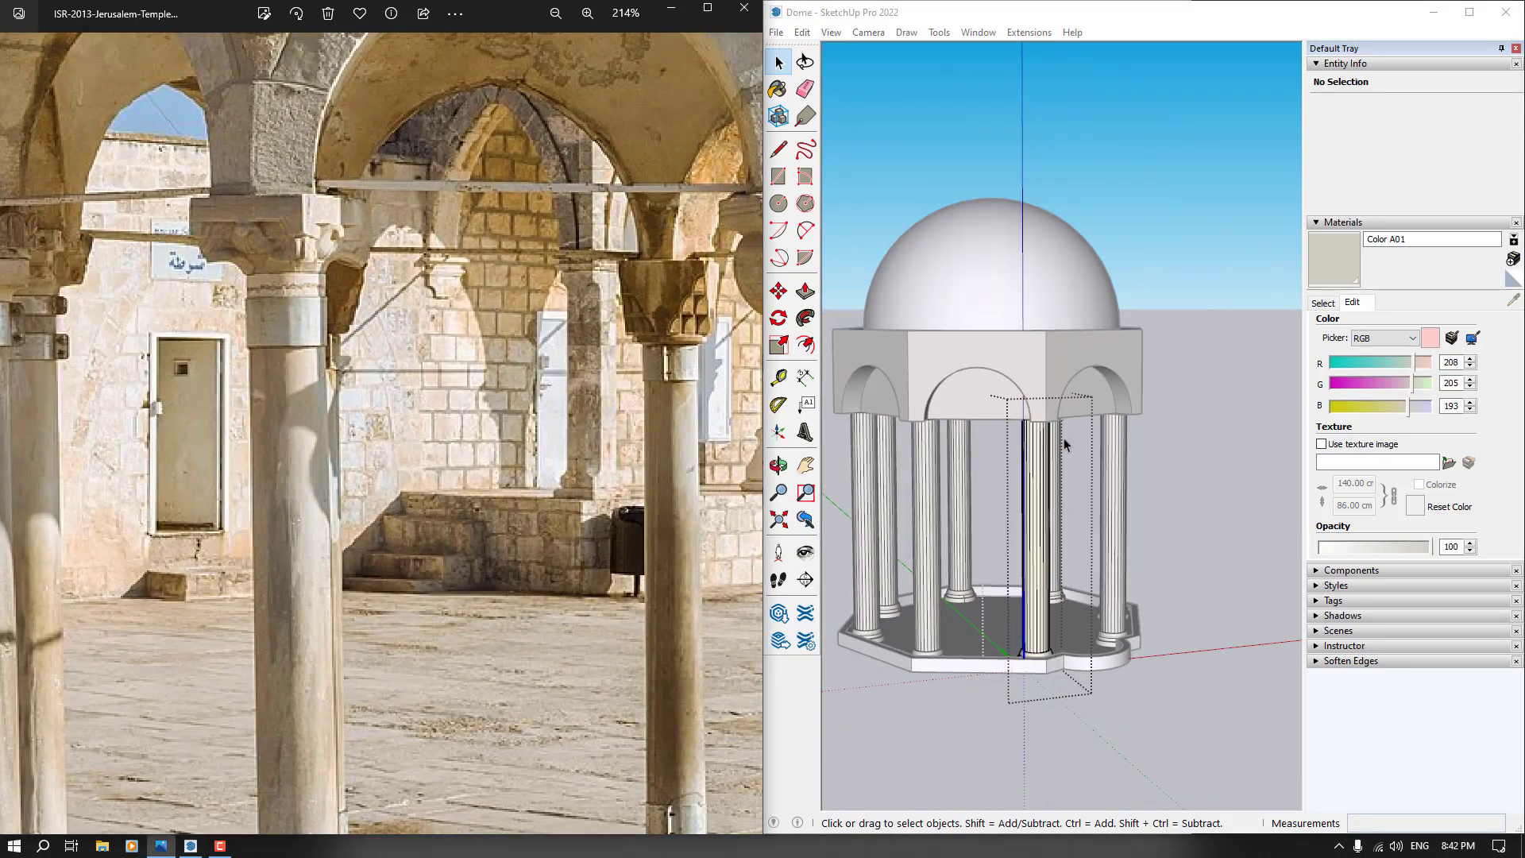
{"action": "middle_click_drag", "start_coordinate": [1181, 445], "coordinate": [1047, 591]}
Paint the dome with the Steel Brushed Stainless material from the Metal collection
{"action": "scroll", "coordinate": [521, 498], "scroll_direction": "down", "scroll_amount": 3}
{"action": "scroll", "coordinate": [521, 498], "scroll_direction": "down", "scroll_amount": 2}
{"action": "scroll", "coordinate": [401, 103], "scroll_direction": "up", "scroll_amount": 5}
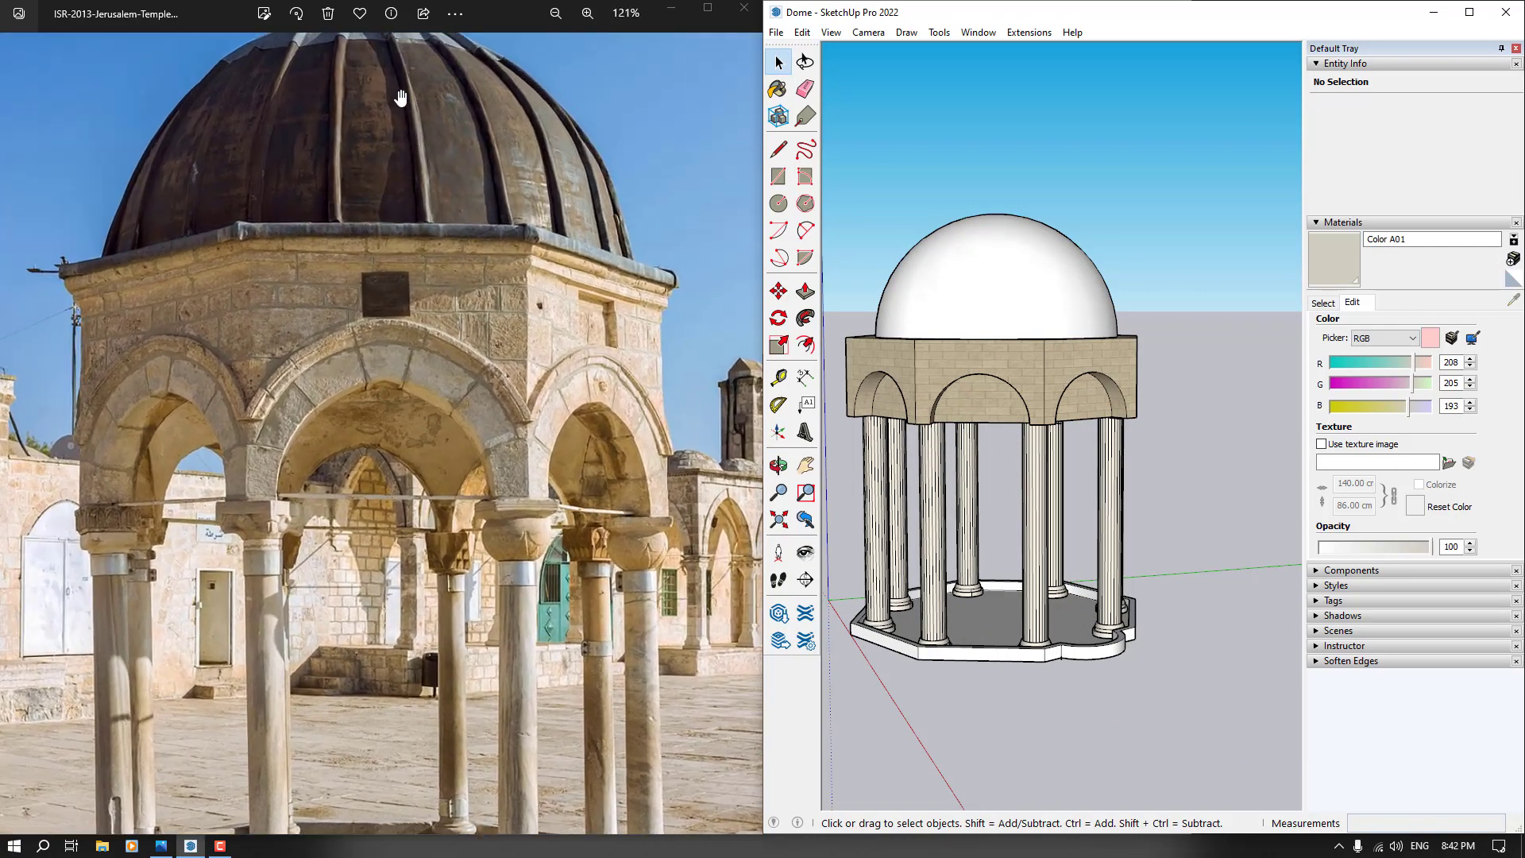
{"action": "scroll", "coordinate": [483, 454], "scroll_direction": "down", "scroll_amount": 1}
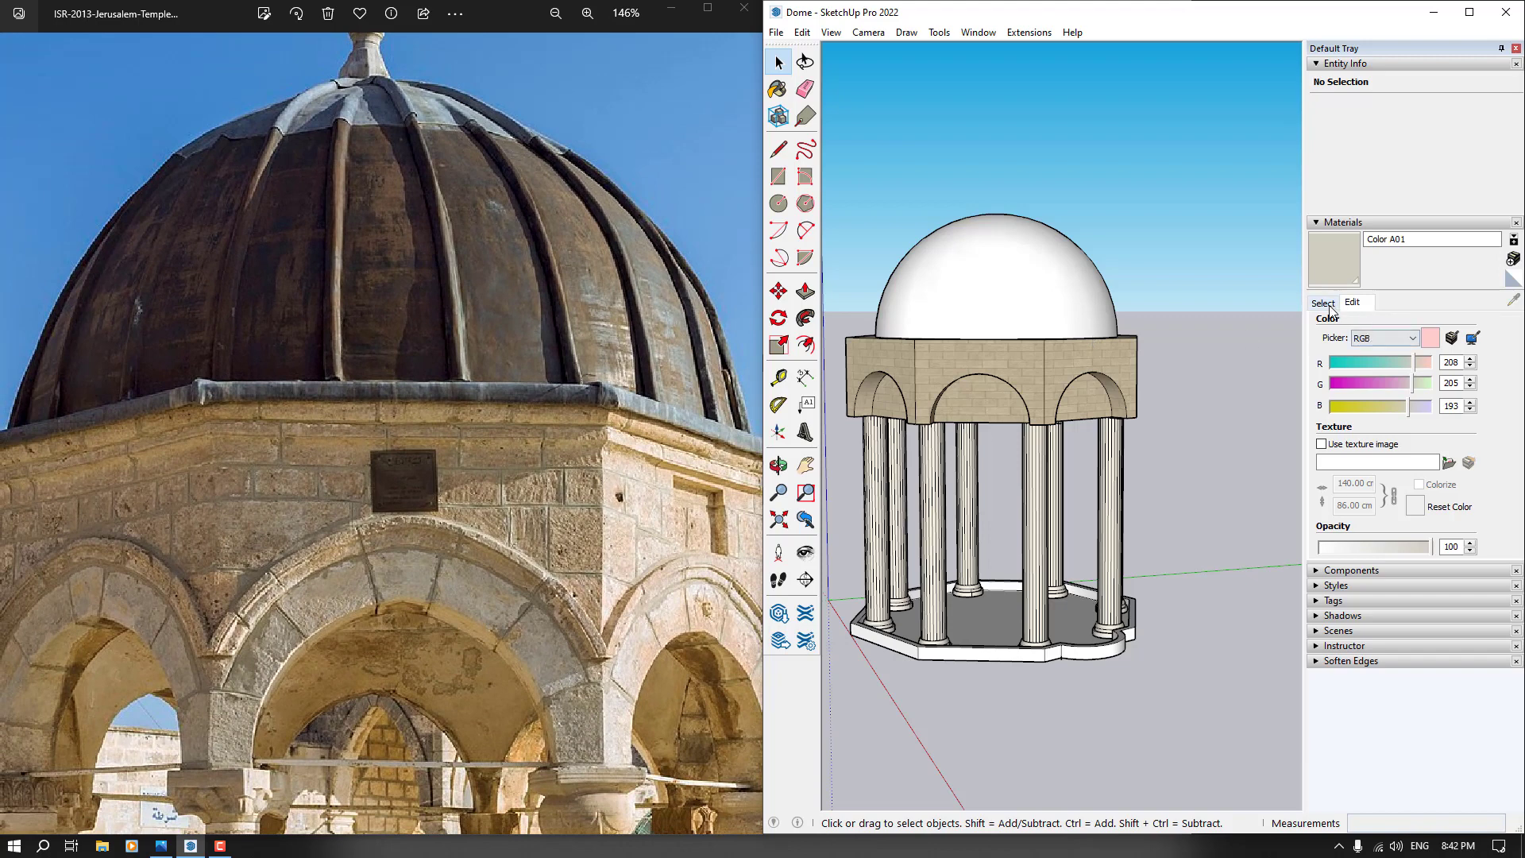
{"action": "left_click", "coordinate": [1323, 303]}
{"action": "left_click", "coordinate": [1477, 324]}
{"action": "left_click", "coordinate": [1430, 435]}
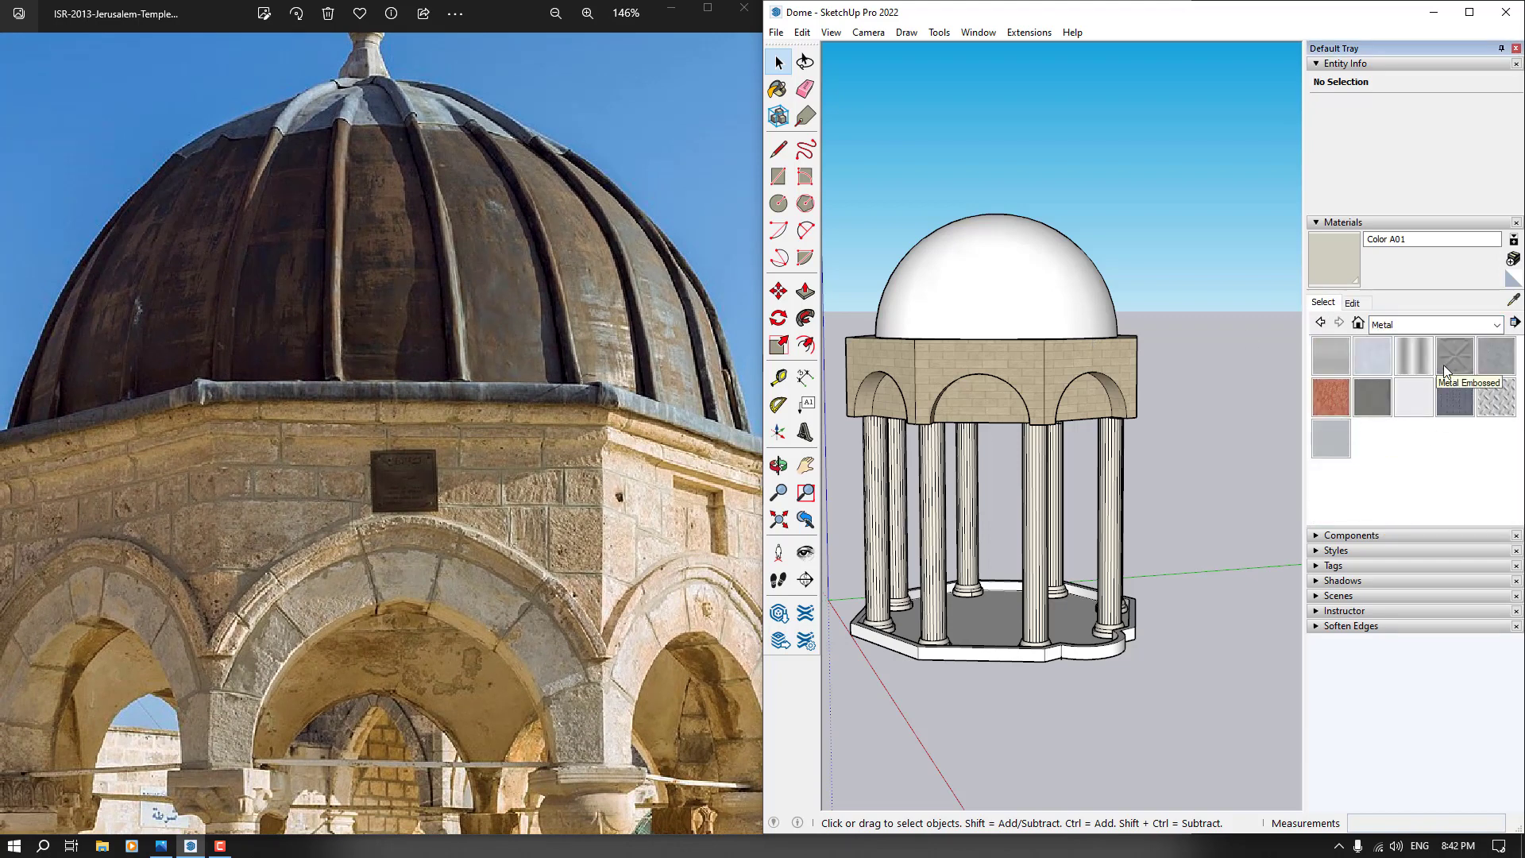
{"action": "left_click", "coordinate": [1332, 439]}
{"action": "left_click", "coordinate": [1035, 300]}
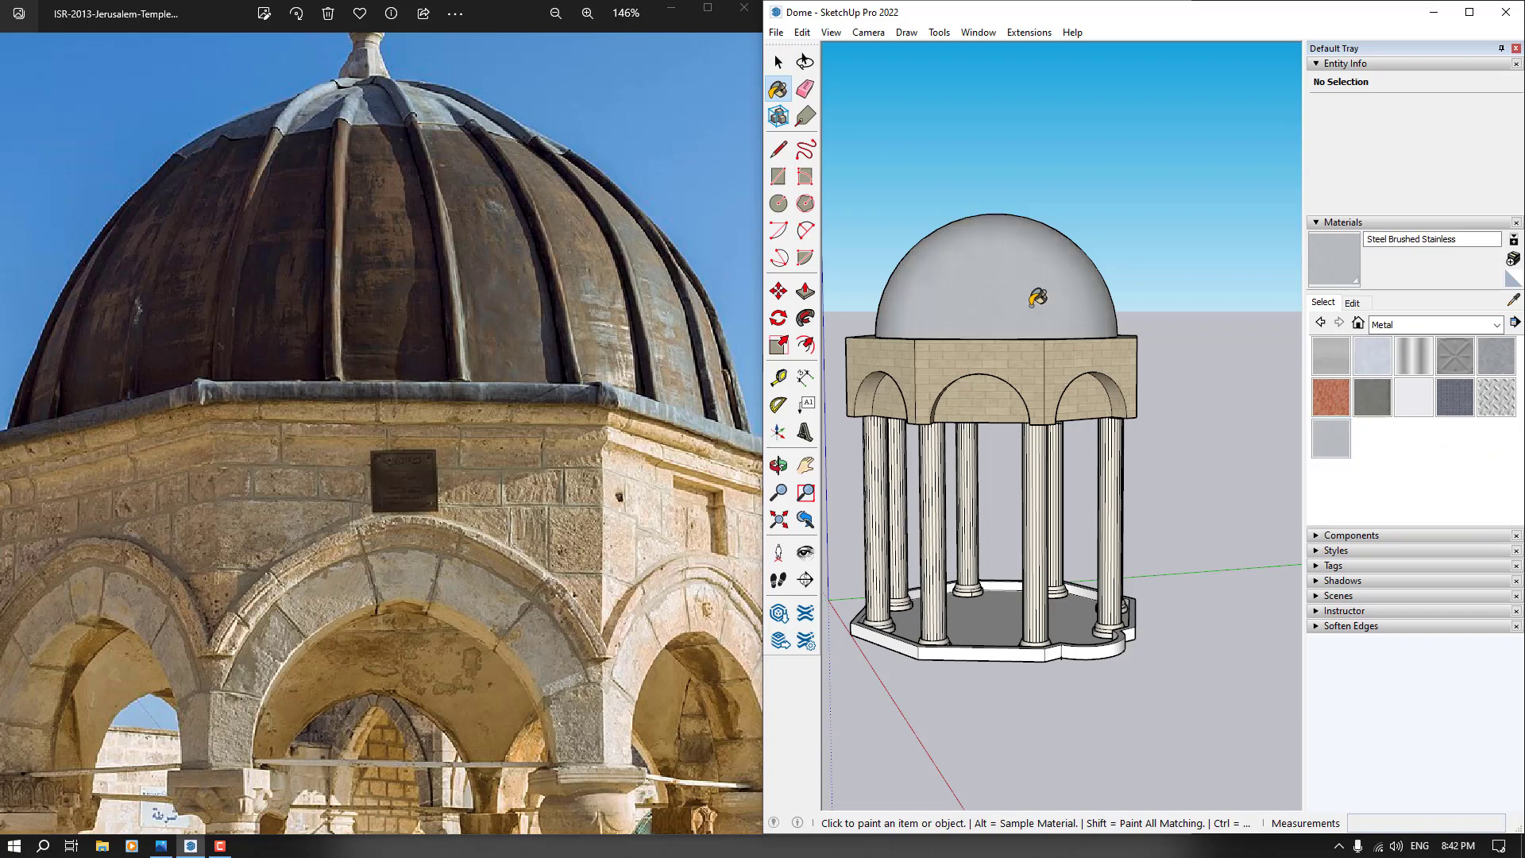
Match the Steel Brushed Stainless material's colour to the brown metal of the dome in the reference photo
{"action": "left_click", "coordinate": [1365, 303]}
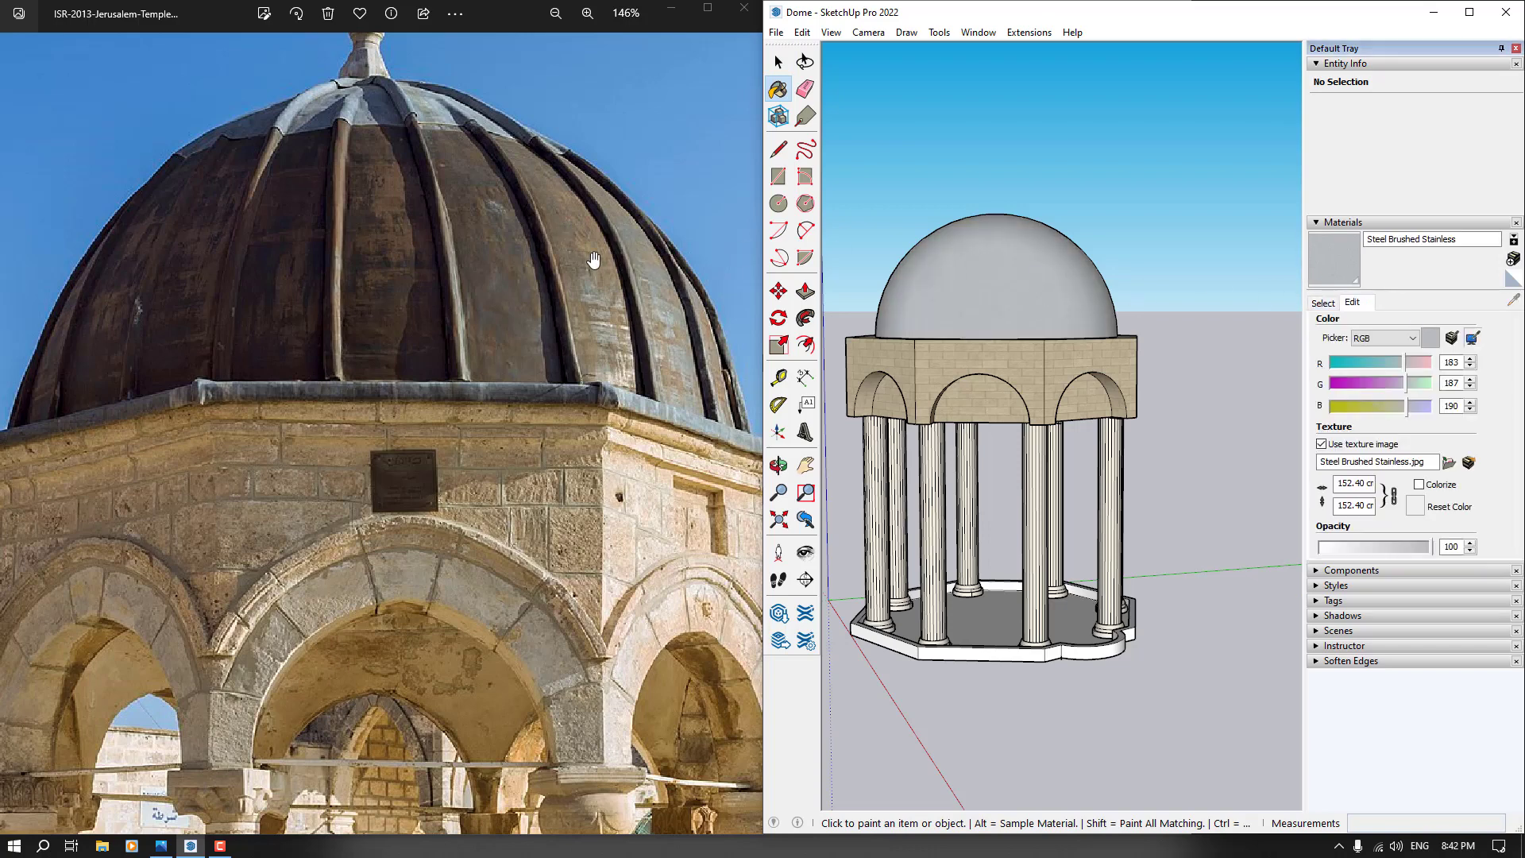
{"action": "left_click", "coordinate": [623, 310]}
{"action": "scroll", "coordinate": [1215, 423], "scroll_direction": "down", "scroll_amount": 3}
{"action": "middle_click_drag", "start_coordinate": [1215, 424], "coordinate": [1246, 340]}
{"action": "key", "text": "space"}
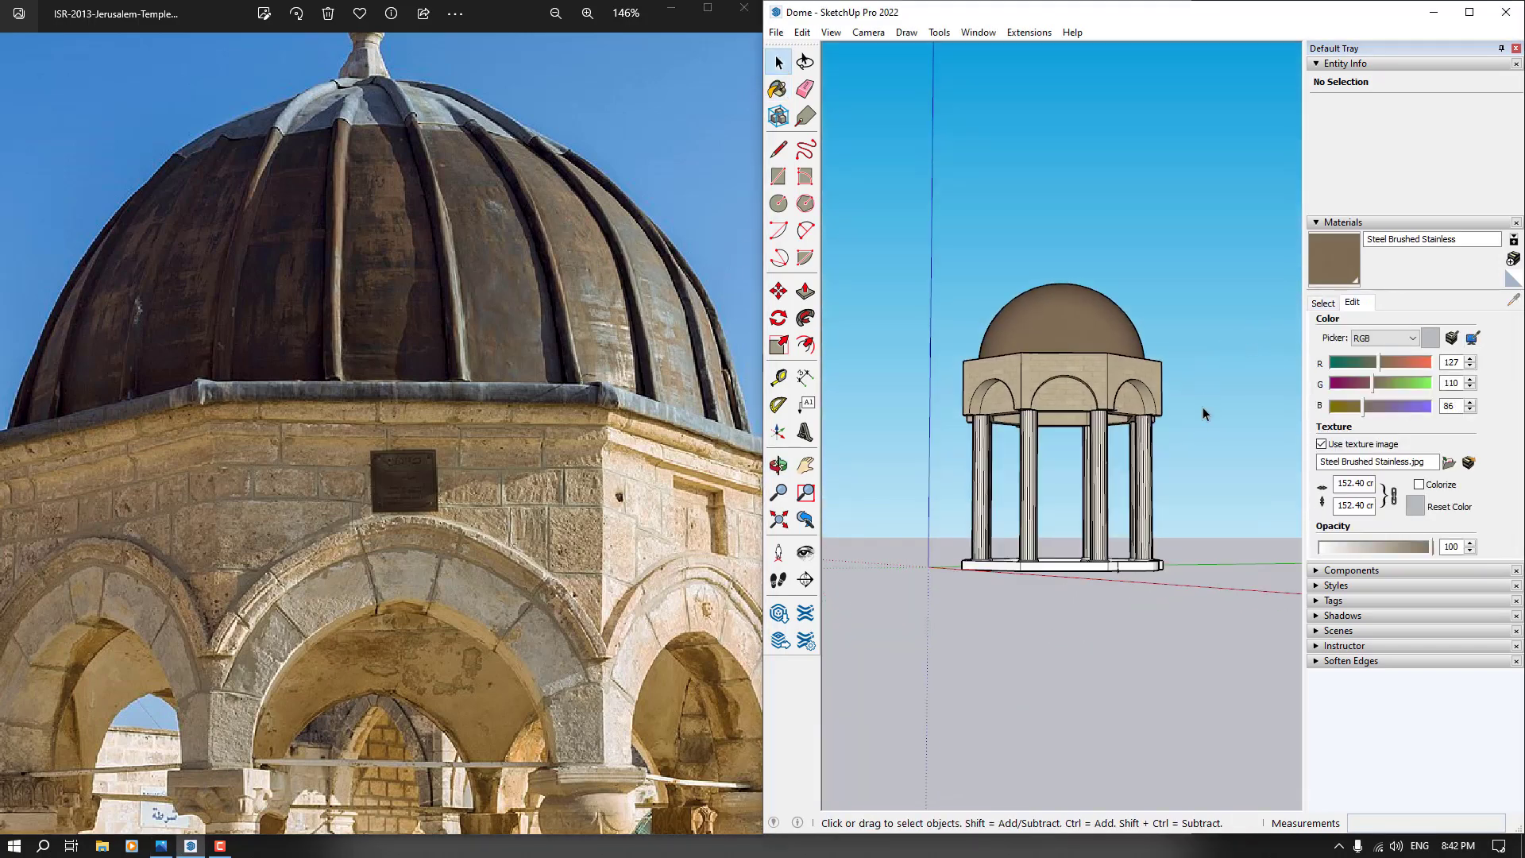
{"action": "left_click_drag", "start_coordinate": [669, 195], "coordinate": [525, 387]}
{"action": "scroll", "coordinate": [524, 387], "scroll_direction": "down", "scroll_amount": 3}
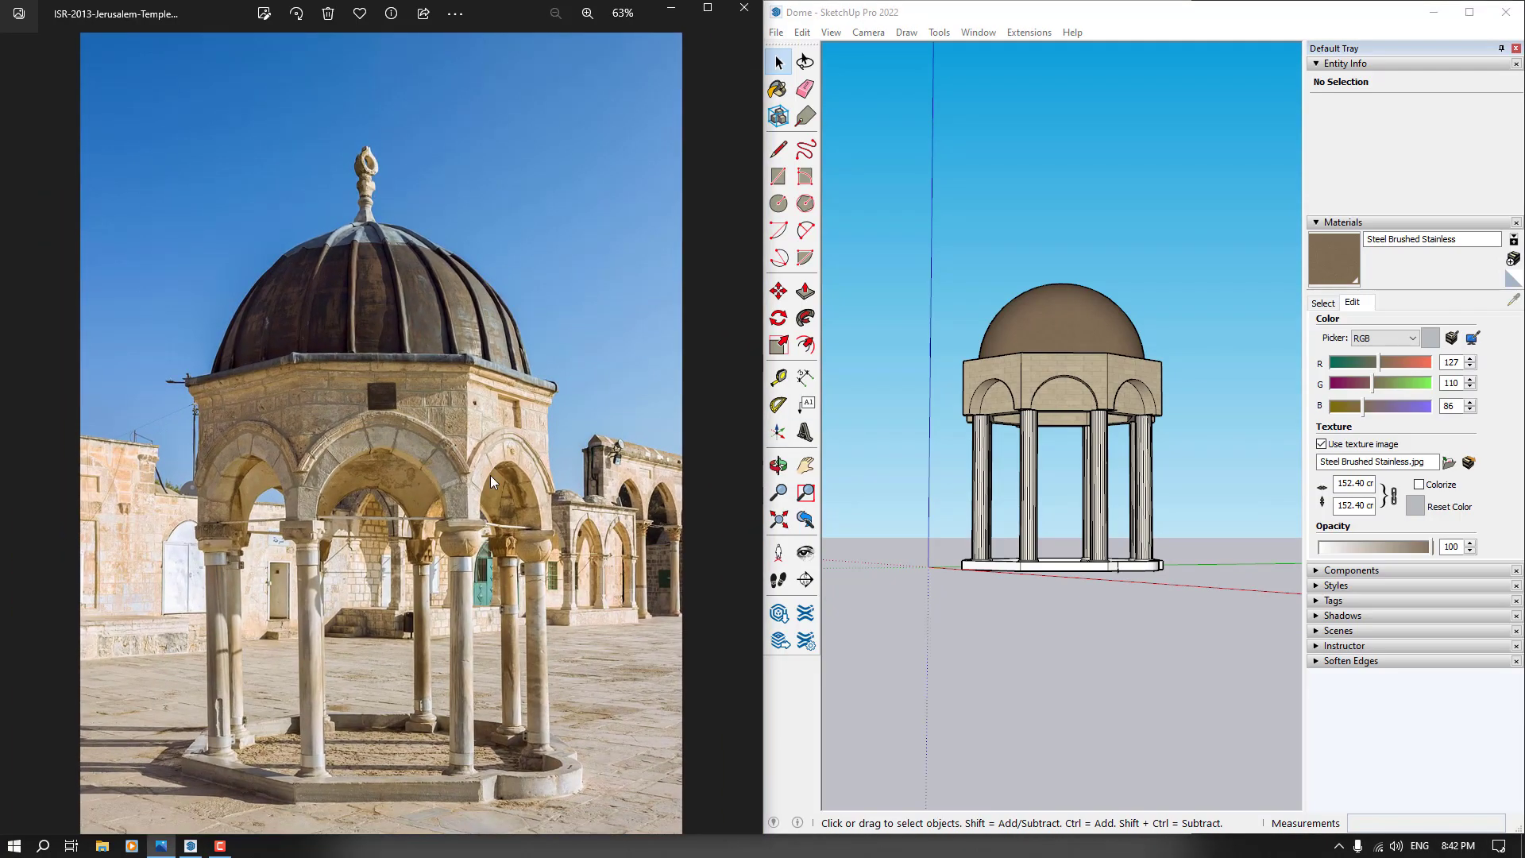
{"action": "mouse_move", "coordinate": [1131, 426]}
{"action": "middle_mouse_down"}
{"action": "mouse_move", "coordinate": [1141, 488]}
{"action": "mouse_move", "coordinate": [1120, 560]}
{"action": "mouse_move", "coordinate": [1246, 272]}
{"action": "mouse_move", "coordinate": [1122, 294]}
{"action": "mouse_move", "coordinate": [1057, 428]}
{"action": "mouse_move", "coordinate": [1048, 505]}
{"action": "middle_mouse_up"}
{"action": "scroll", "coordinate": [1098, 426], "scroll_direction": "up", "scroll_amount": 3}
Sample the Cinder Block material from the arched wall and paint the pavilion's base with it
{"action": "left_click", "coordinate": [1322, 302]}
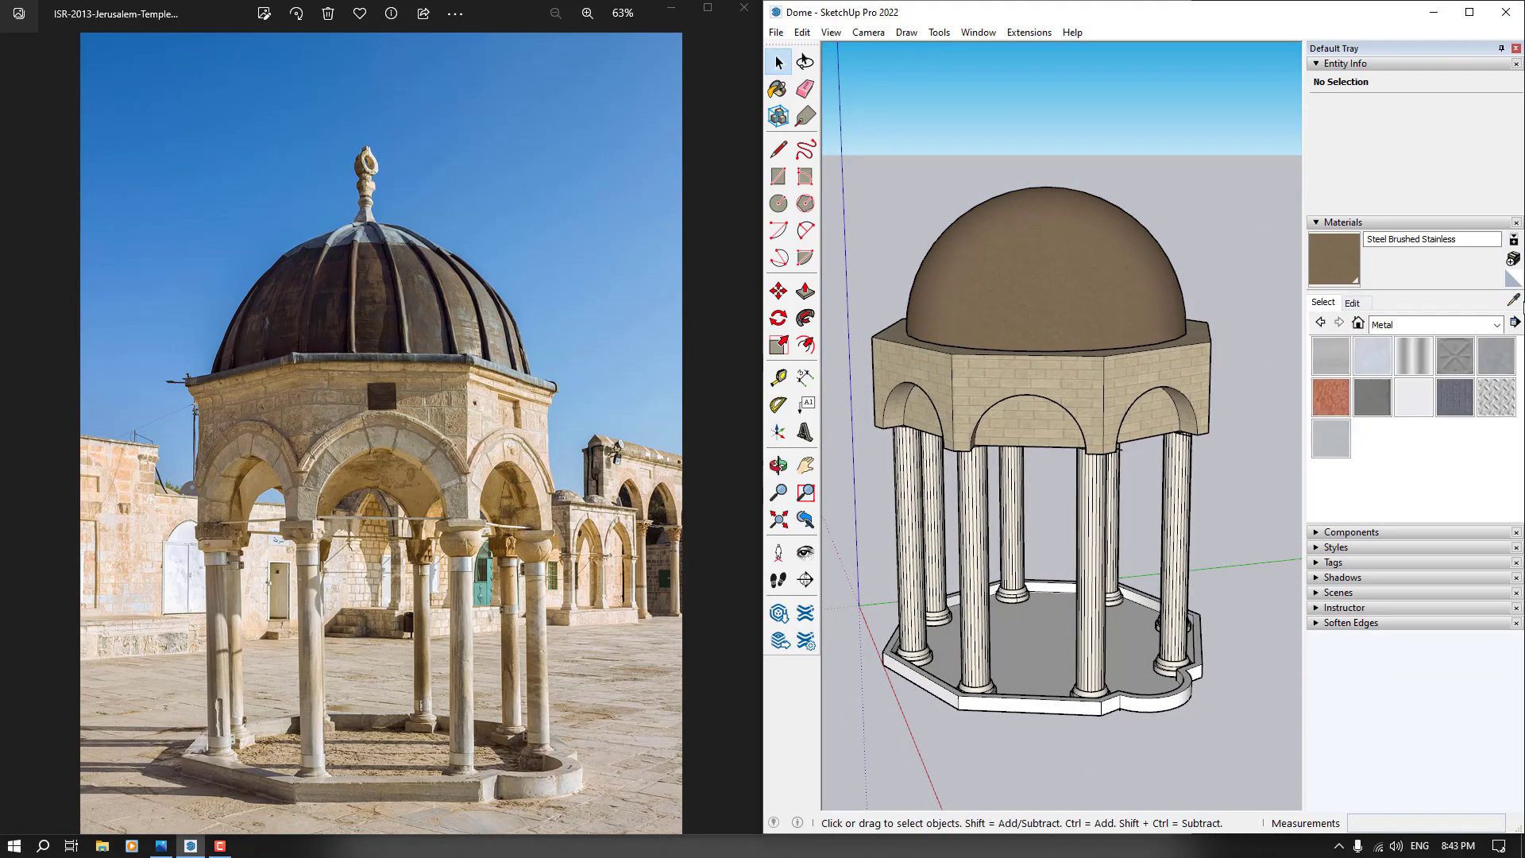
{"action": "left_click", "coordinate": [1513, 300]}
{"action": "scroll", "coordinate": [1073, 604], "scroll_direction": "up", "scroll_amount": 4}
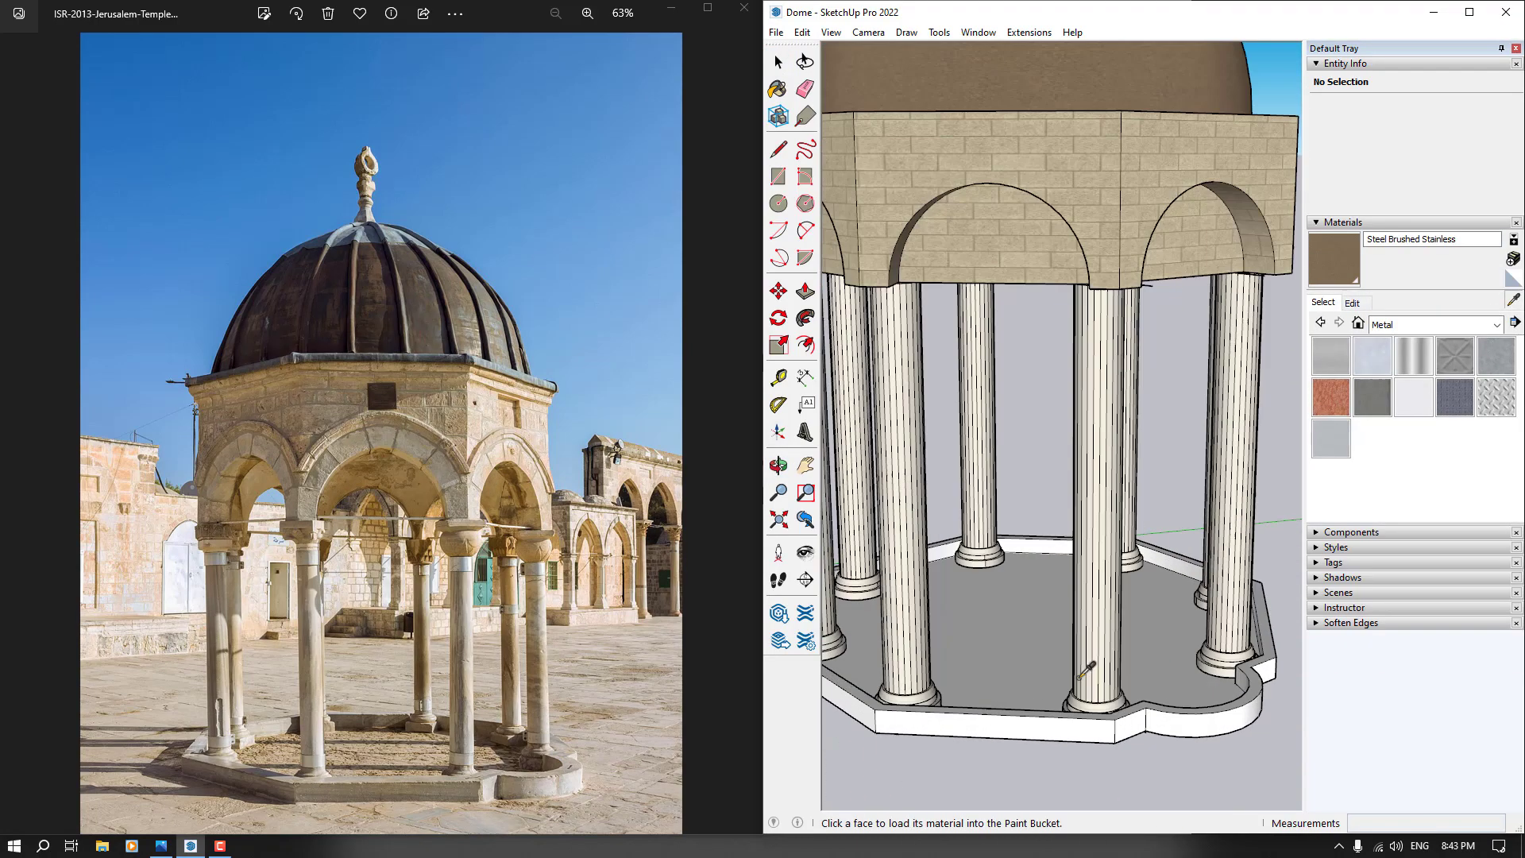
{"action": "left_click", "coordinate": [1116, 250]}
{"action": "left_click", "coordinate": [953, 588]}
{"action": "scroll", "coordinate": [1040, 550], "scroll_direction": "down", "scroll_amount": 4}
{"action": "mouse_move", "coordinate": [1040, 549]}
{"action": "middle_mouse_down"}
{"action": "mouse_move", "coordinate": [1083, 383]}
{"action": "mouse_move", "coordinate": [1086, 473]}
{"action": "middle_mouse_up"}
{"action": "scroll", "coordinate": [1068, 492], "scroll_direction": "down", "scroll_amount": 3}
{"action": "key", "text": "space"}
{"action": "scroll", "coordinate": [1026, 528], "scroll_direction": "up", "scroll_amount": 1}
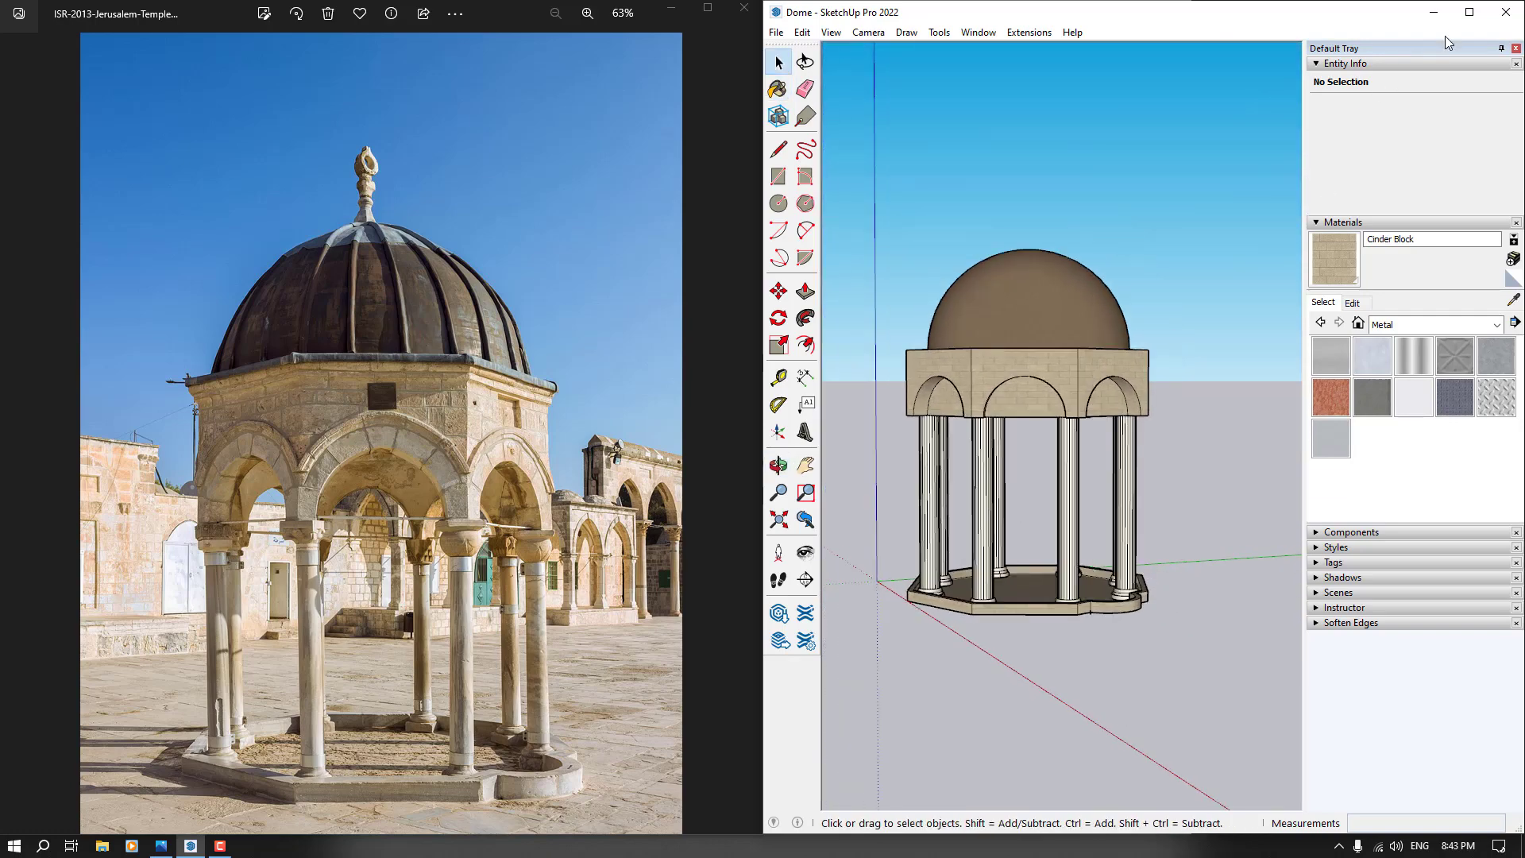
Maximize the modelling window and review the painted pavilion from a low angle and from above
{"action": "left_click", "coordinate": [1470, 12]}
{"action": "scroll", "coordinate": [569, 409], "scroll_direction": "up", "scroll_amount": 3}
{"action": "middle_click_drag", "start_coordinate": [604, 431], "coordinate": [806, 375]}
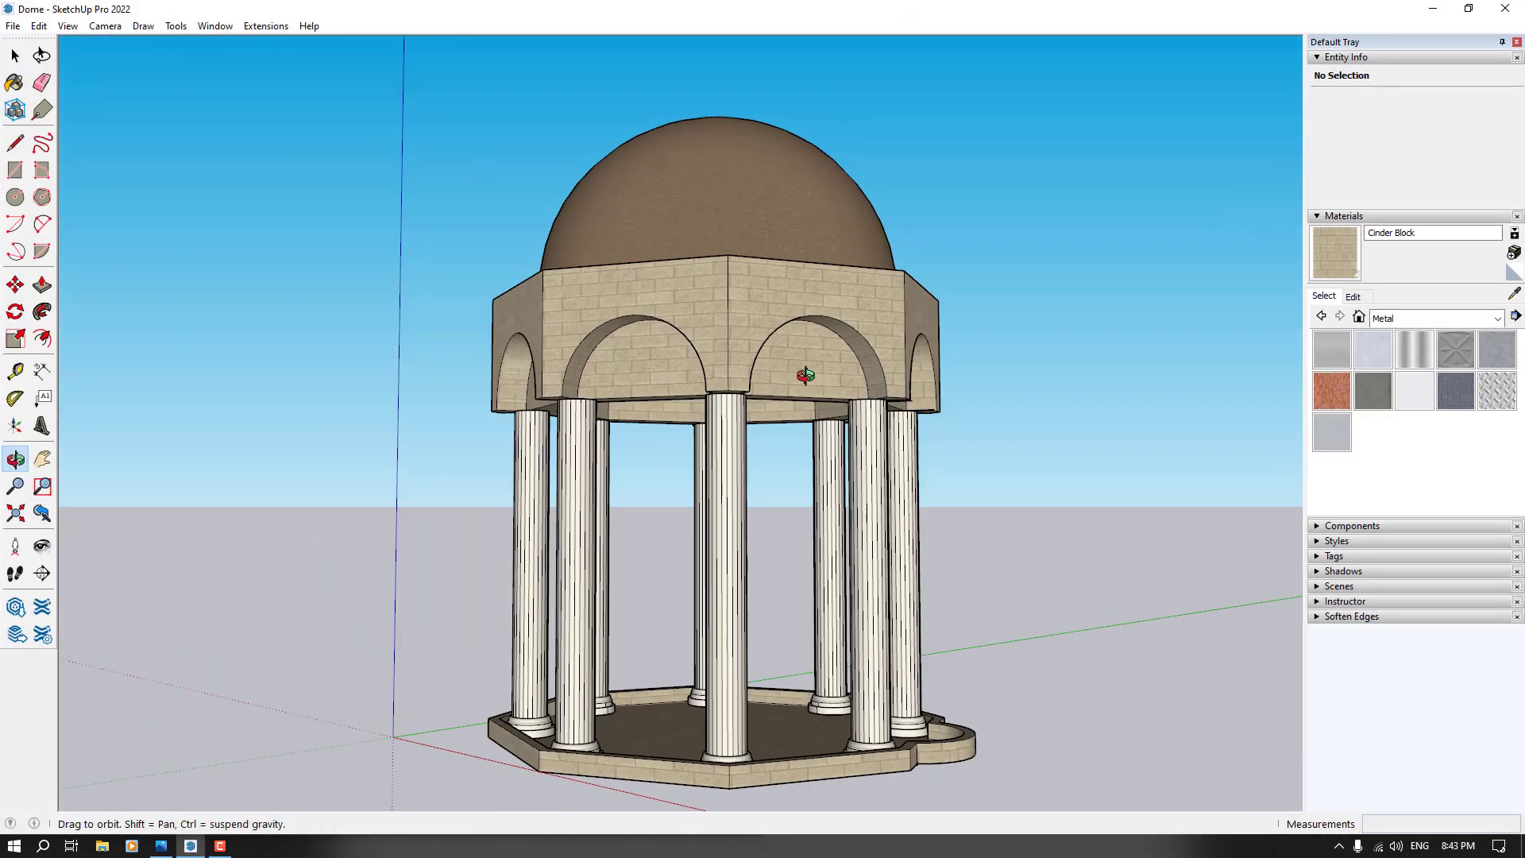
{"action": "scroll", "coordinate": [538, 347], "scroll_direction": "down", "scroll_amount": 1}
{"action": "left_click_drag", "start_coordinate": [537, 347], "coordinate": [608, 600]}
{"action": "key", "text": "space"}
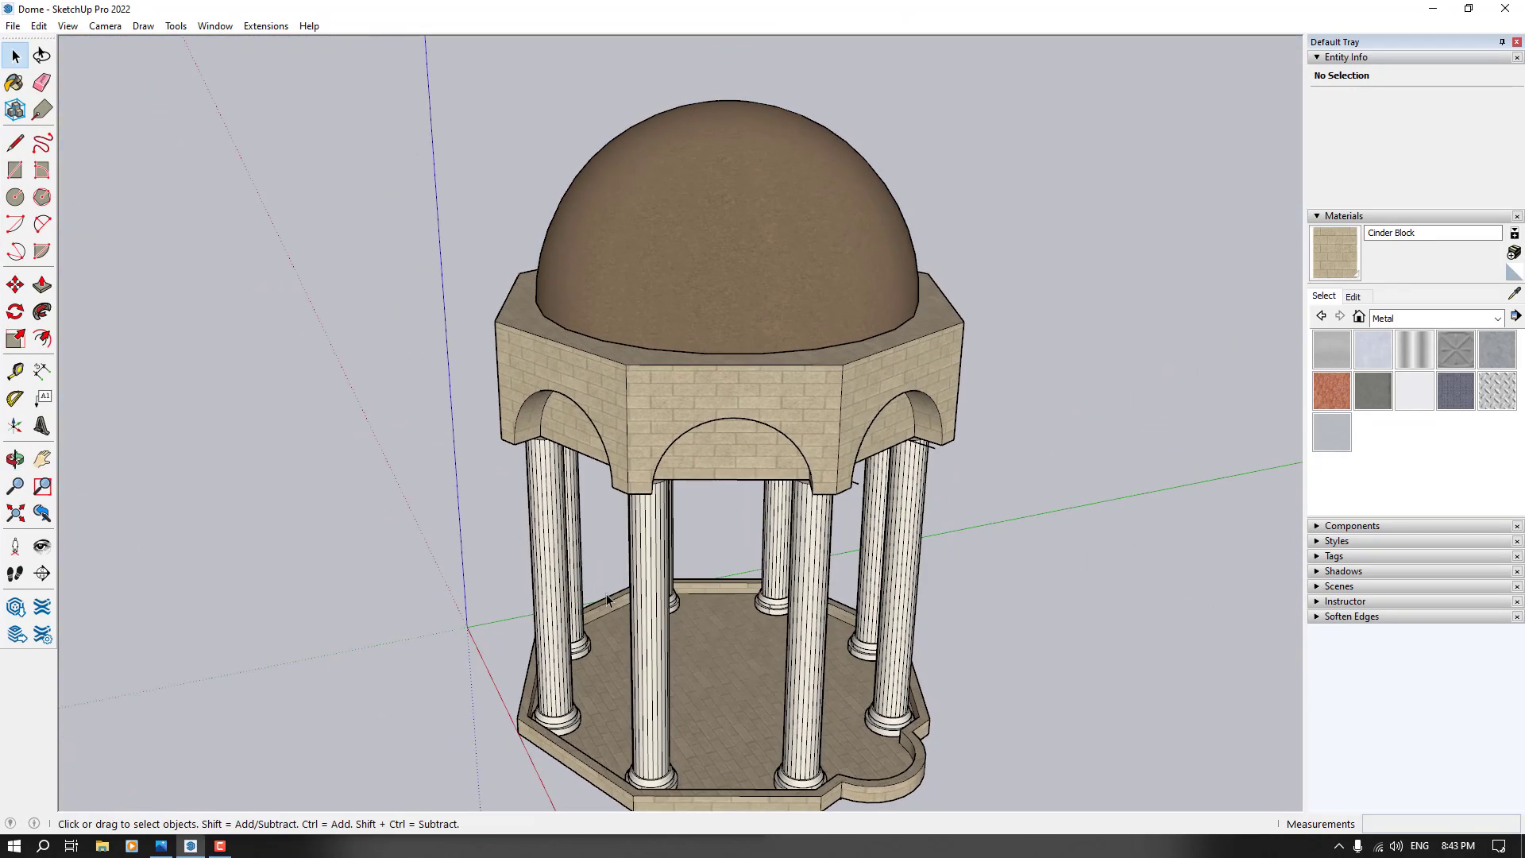